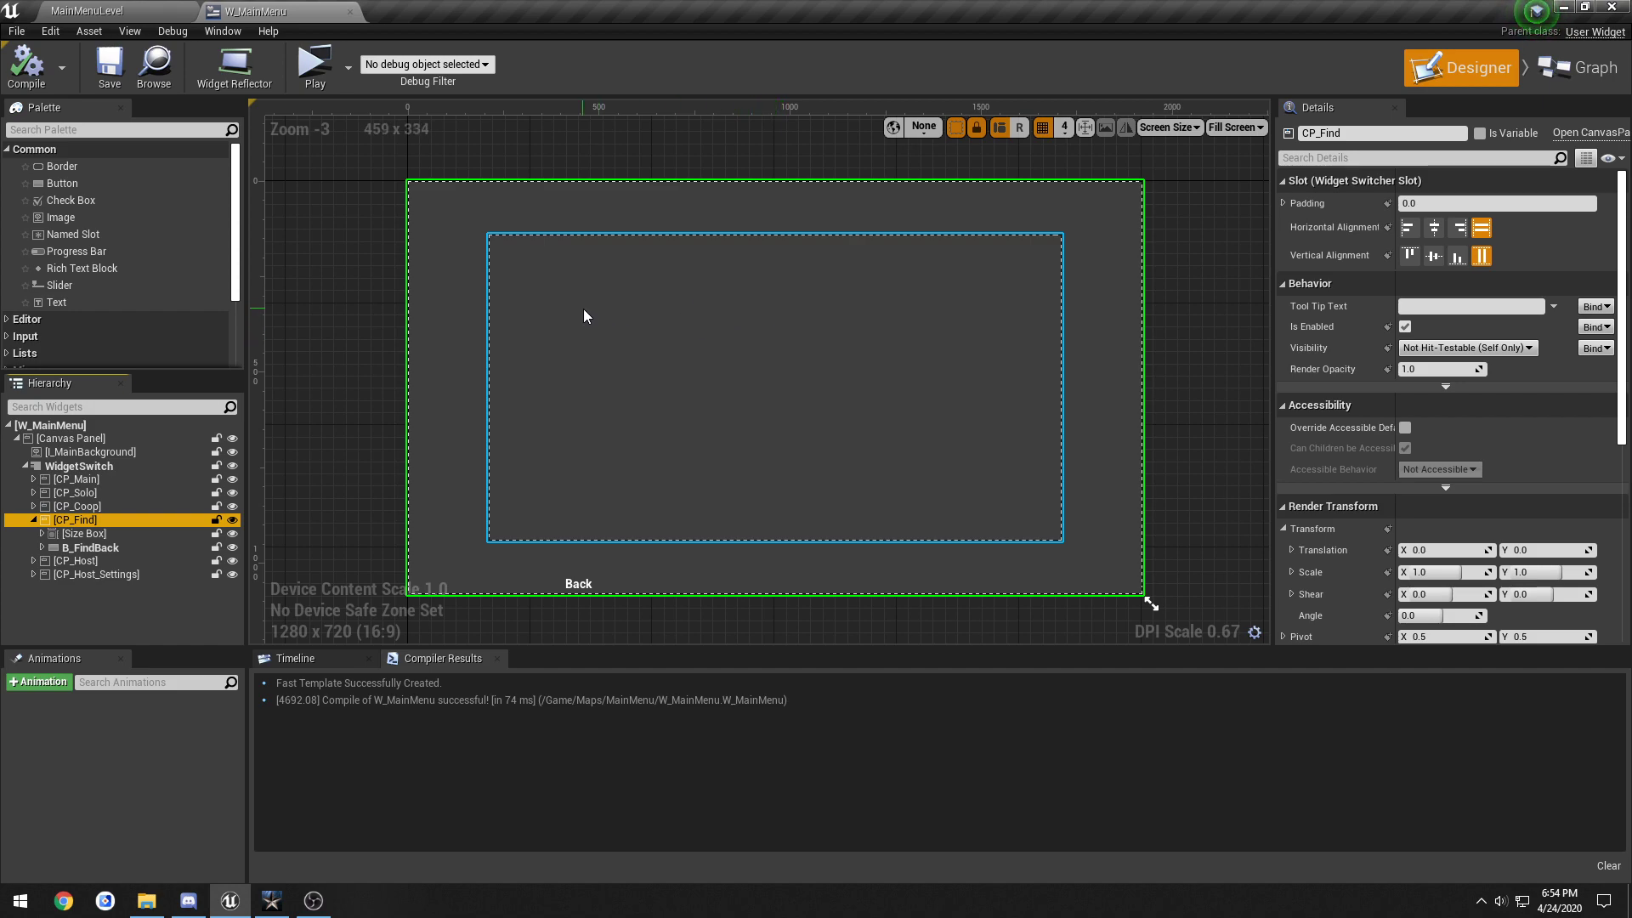
Step: In World at War, quick-refresh and reload the Join Server list to show two servers, then return to Unreal
key("alt+Tab")
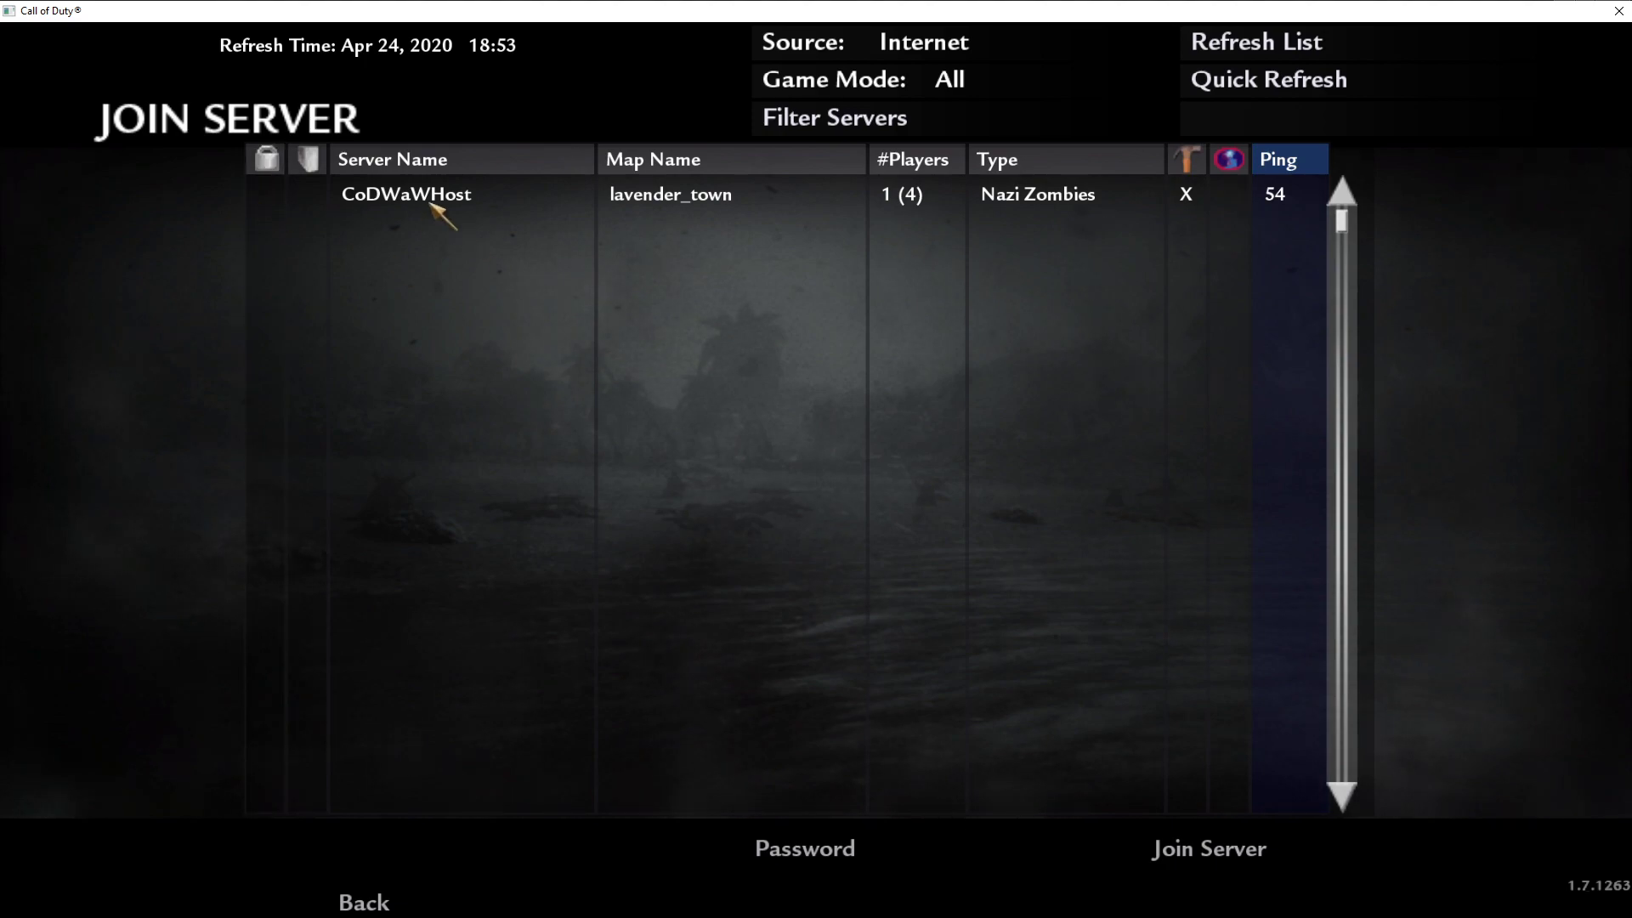
left_click(1268, 80)
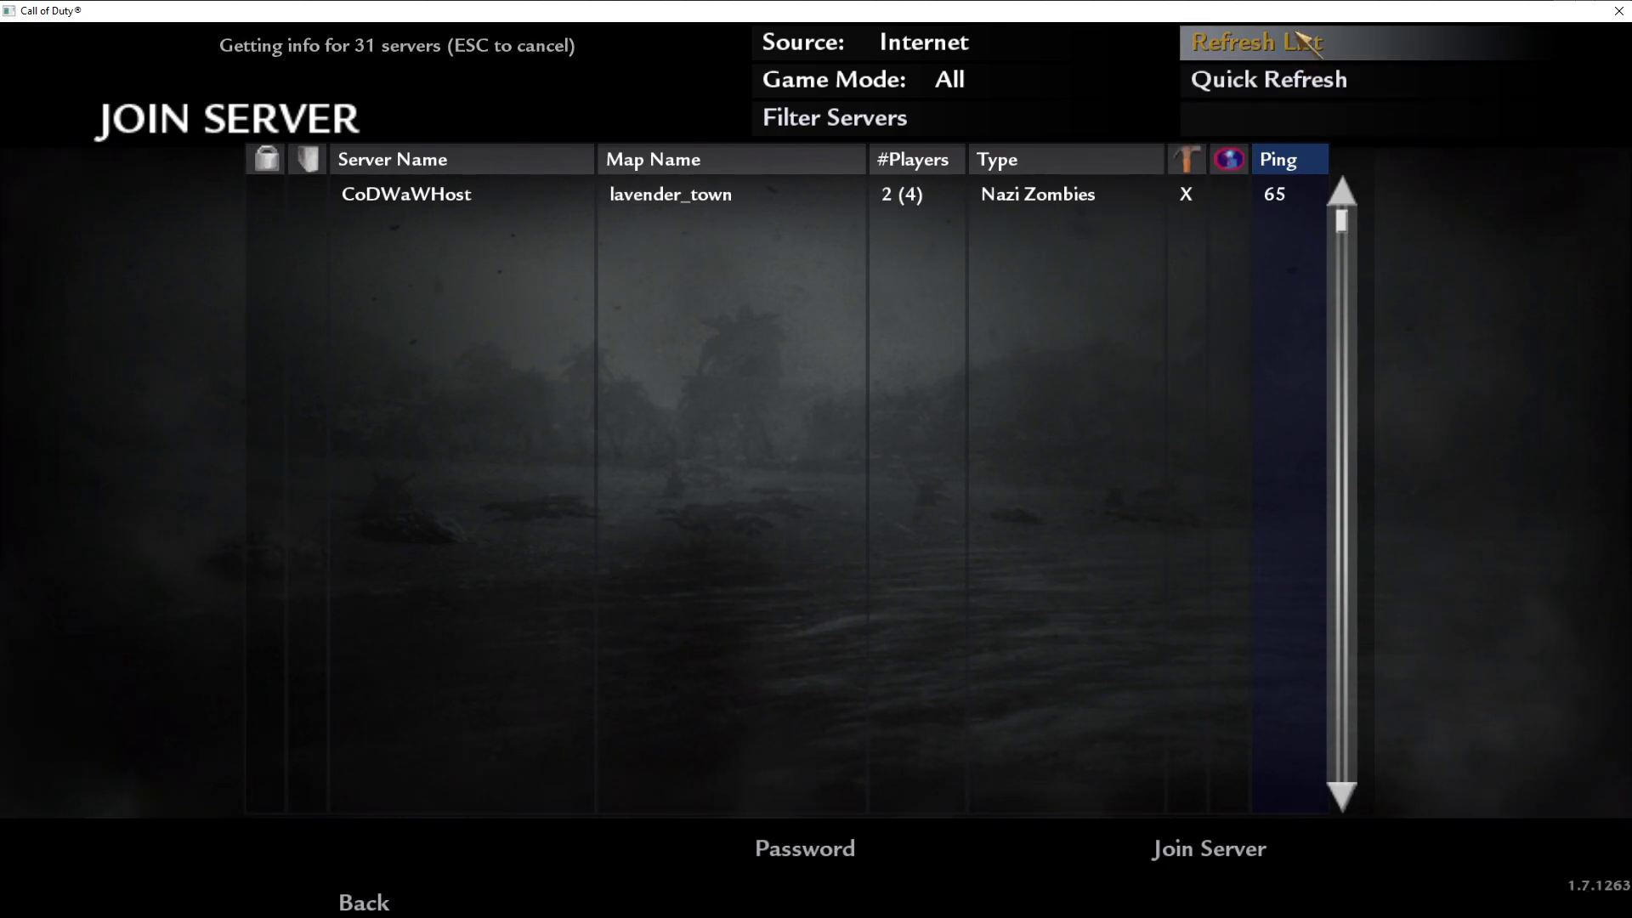
left_click(1250, 41)
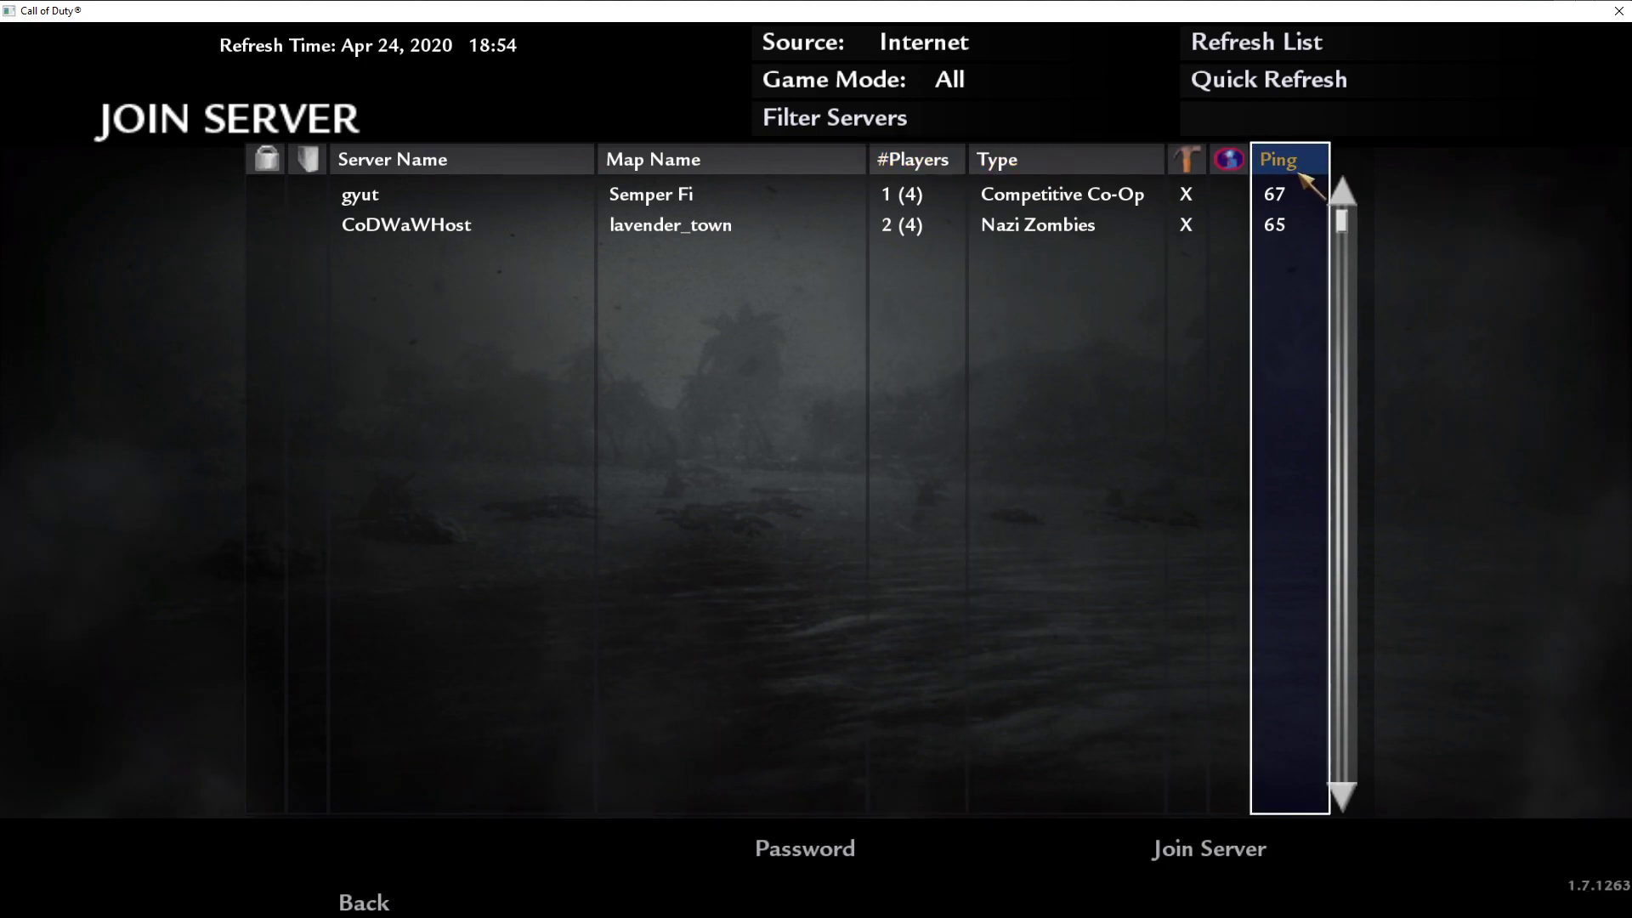
key("alt+Tab")
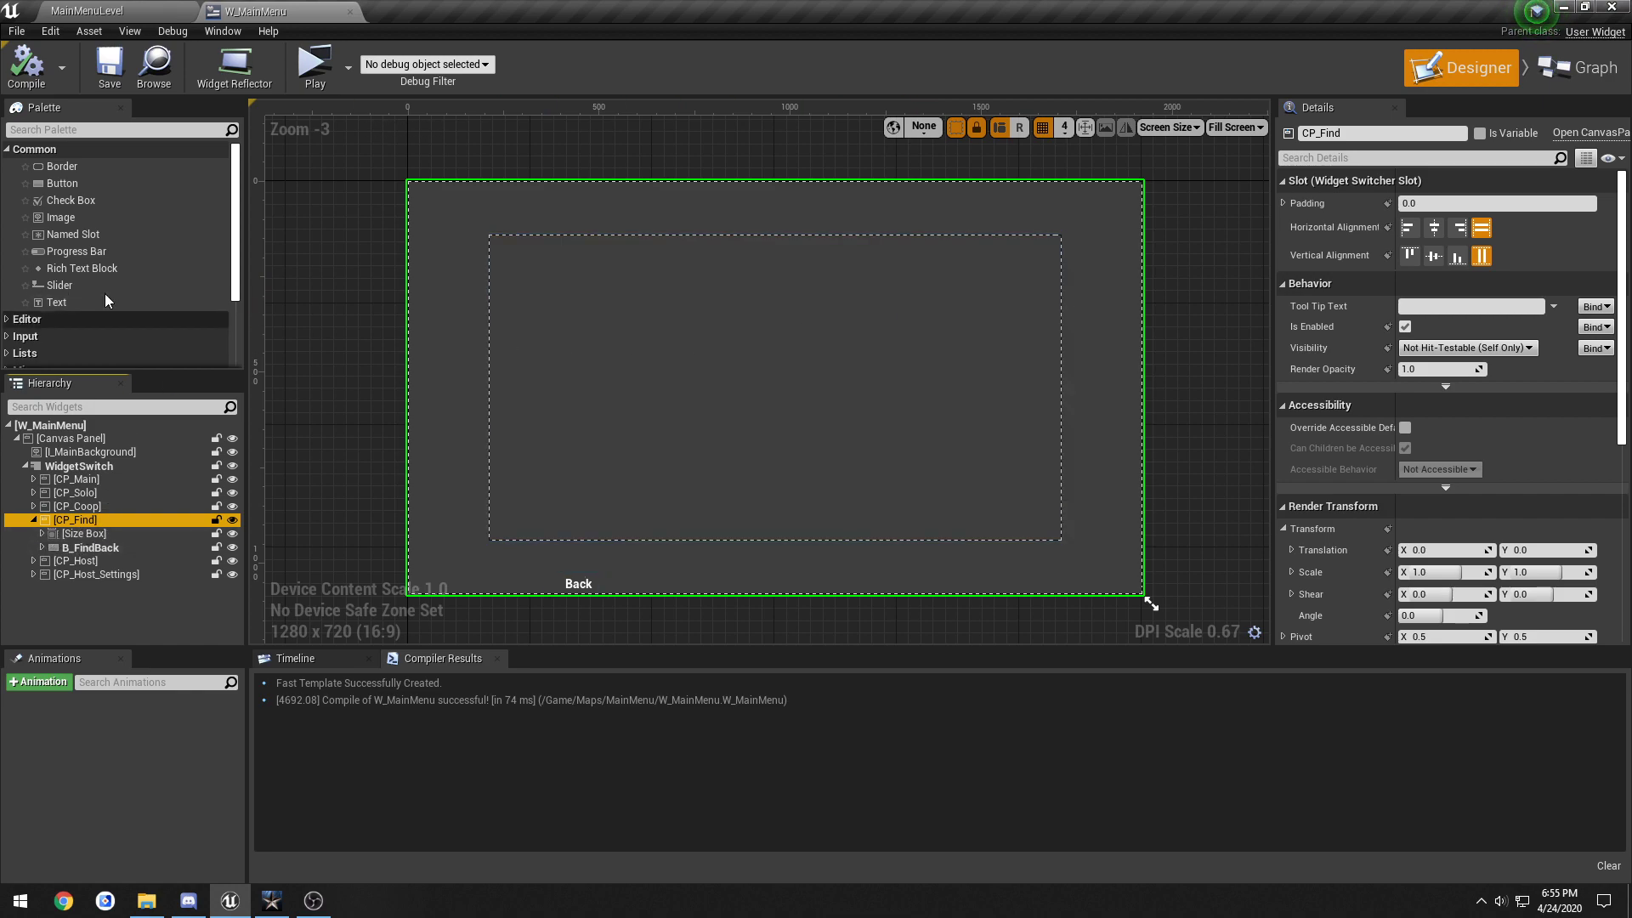
Step: Drop a Horizontal Box from the Panel palette onto CP_Find and give it the Size Box's -750 Position X
scroll(85, 272, "down", 3)
left_click(26, 322)
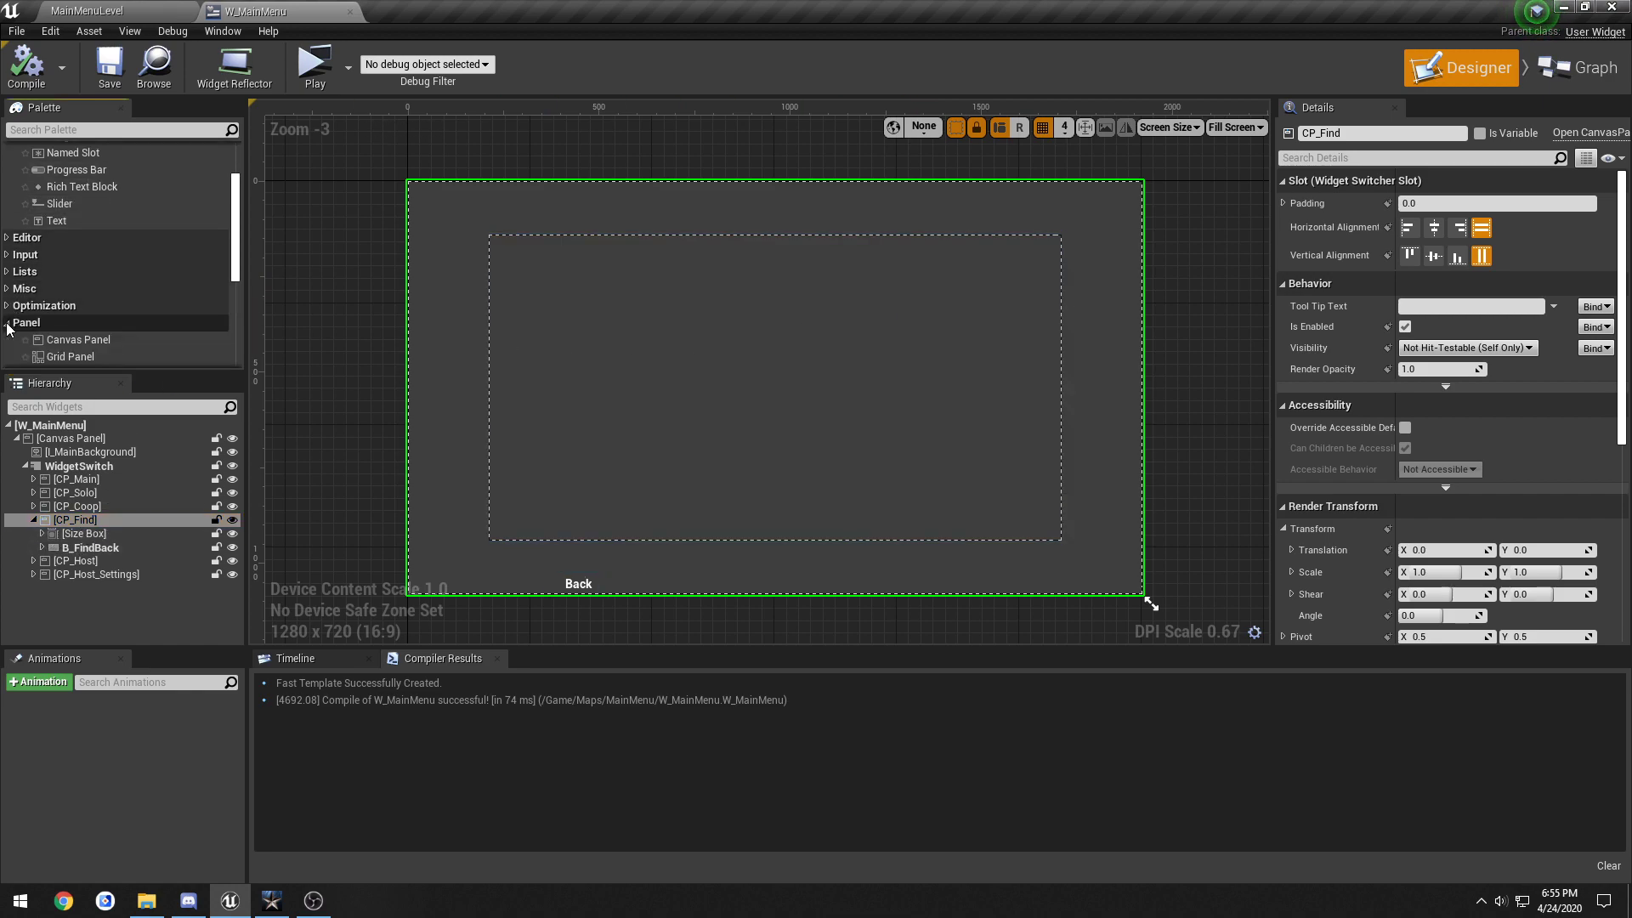
scroll(121, 302, "down", 3)
left_click_drag(85, 292, 549, 208)
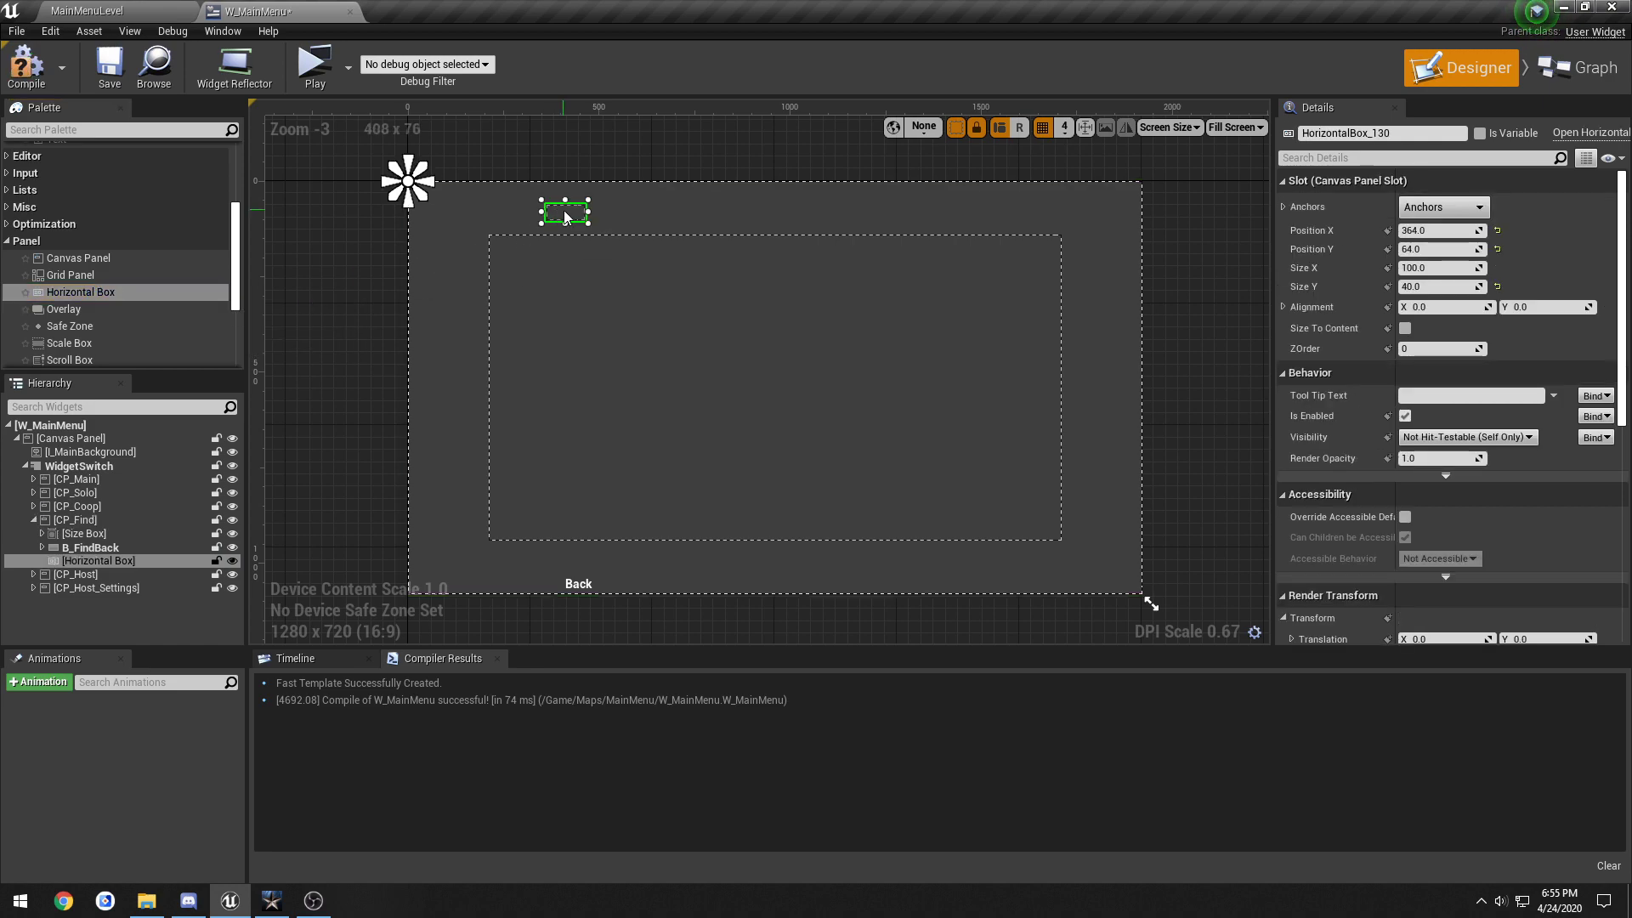
left_click(564, 263)
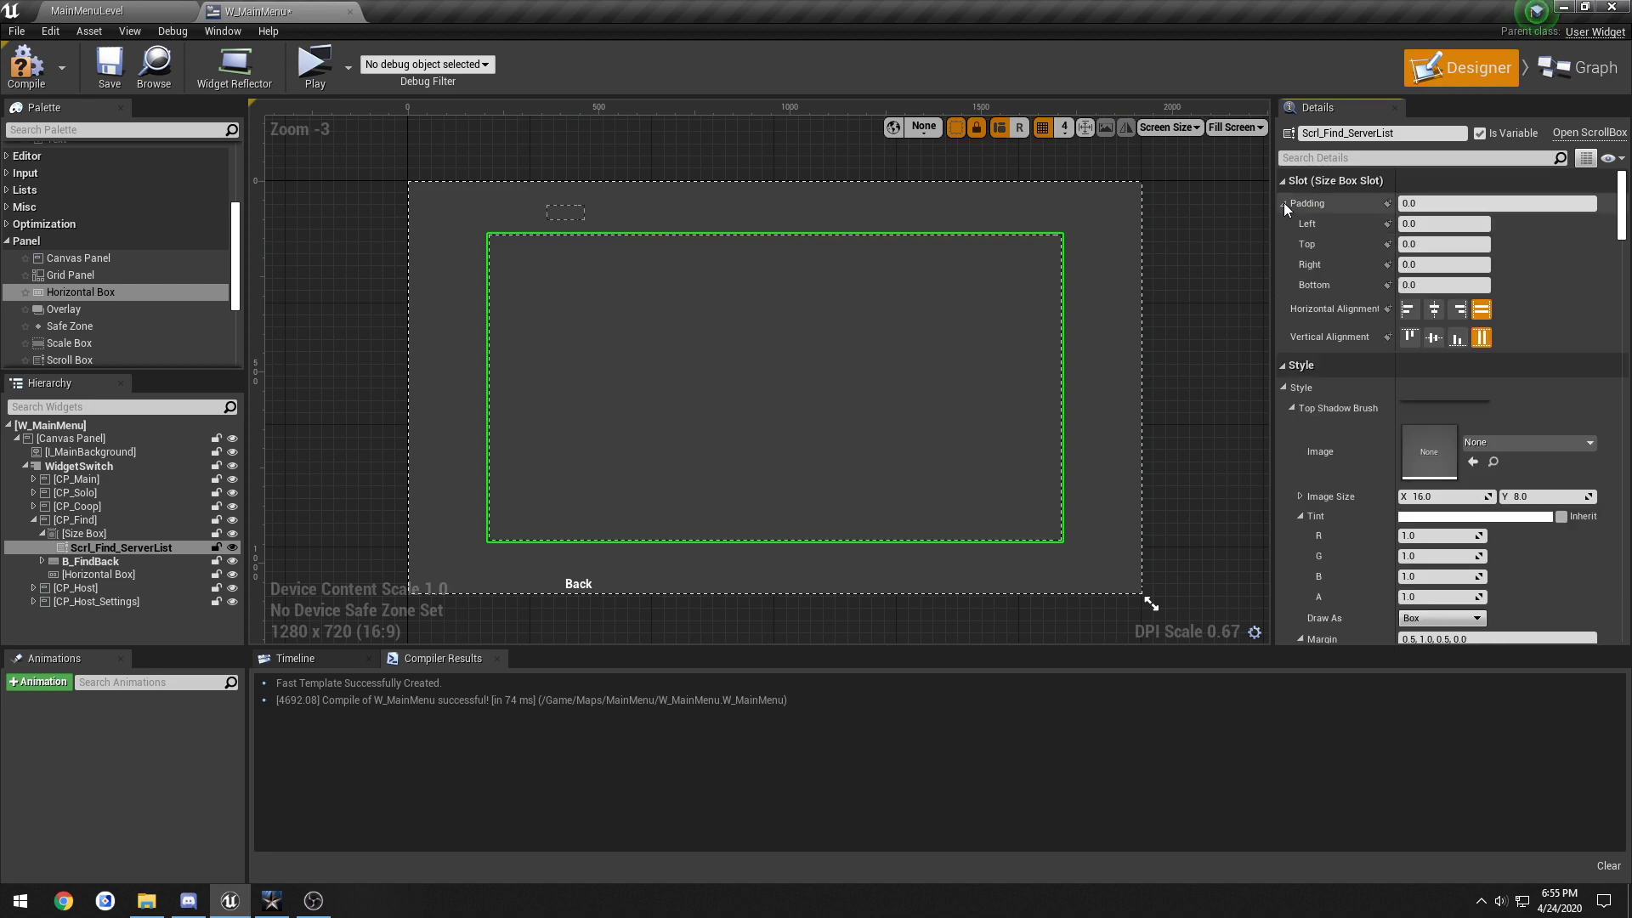
left_click(85, 533)
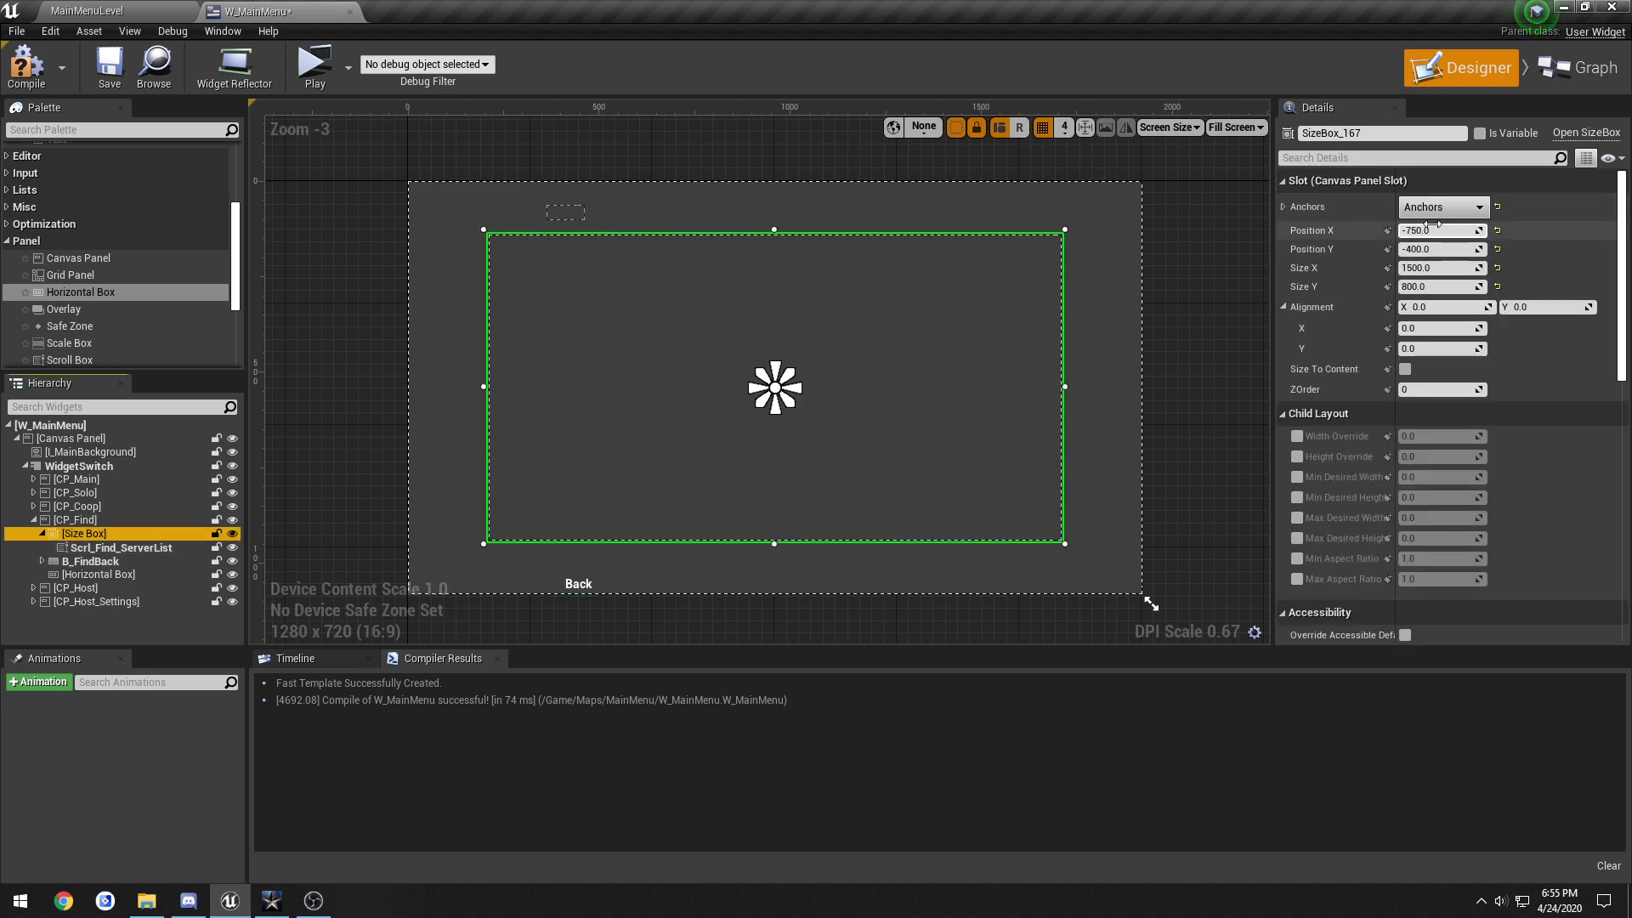
left_click(1436, 230)
key("ctrl+c")
left_click(565, 211)
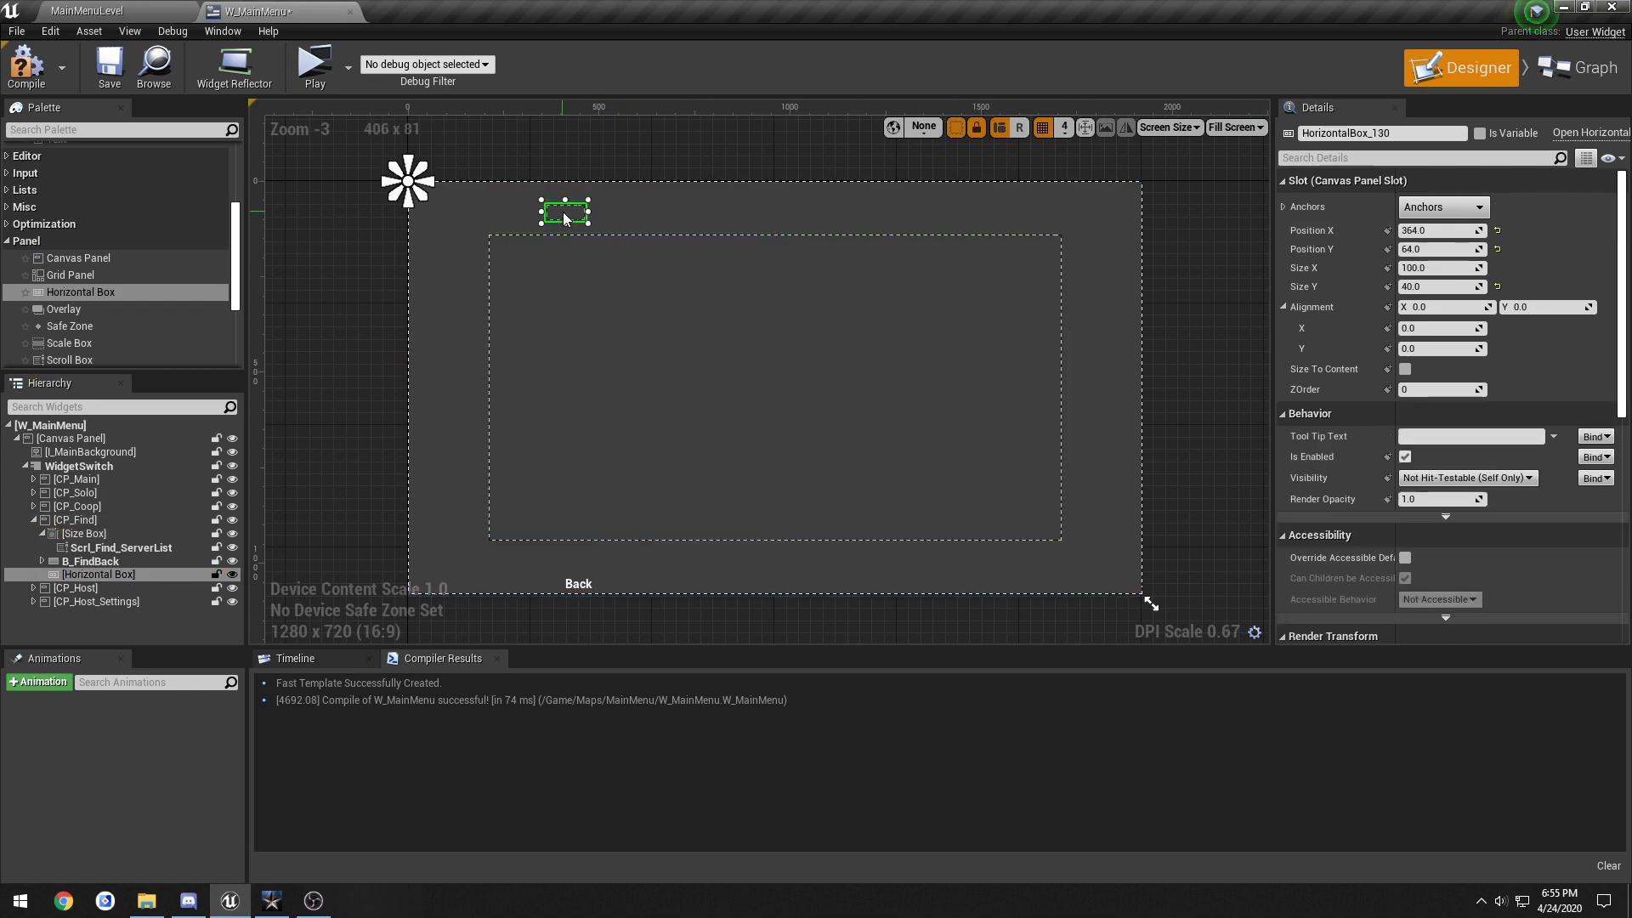
left_click(1451, 231)
key("ctrl+v")
key("Return")
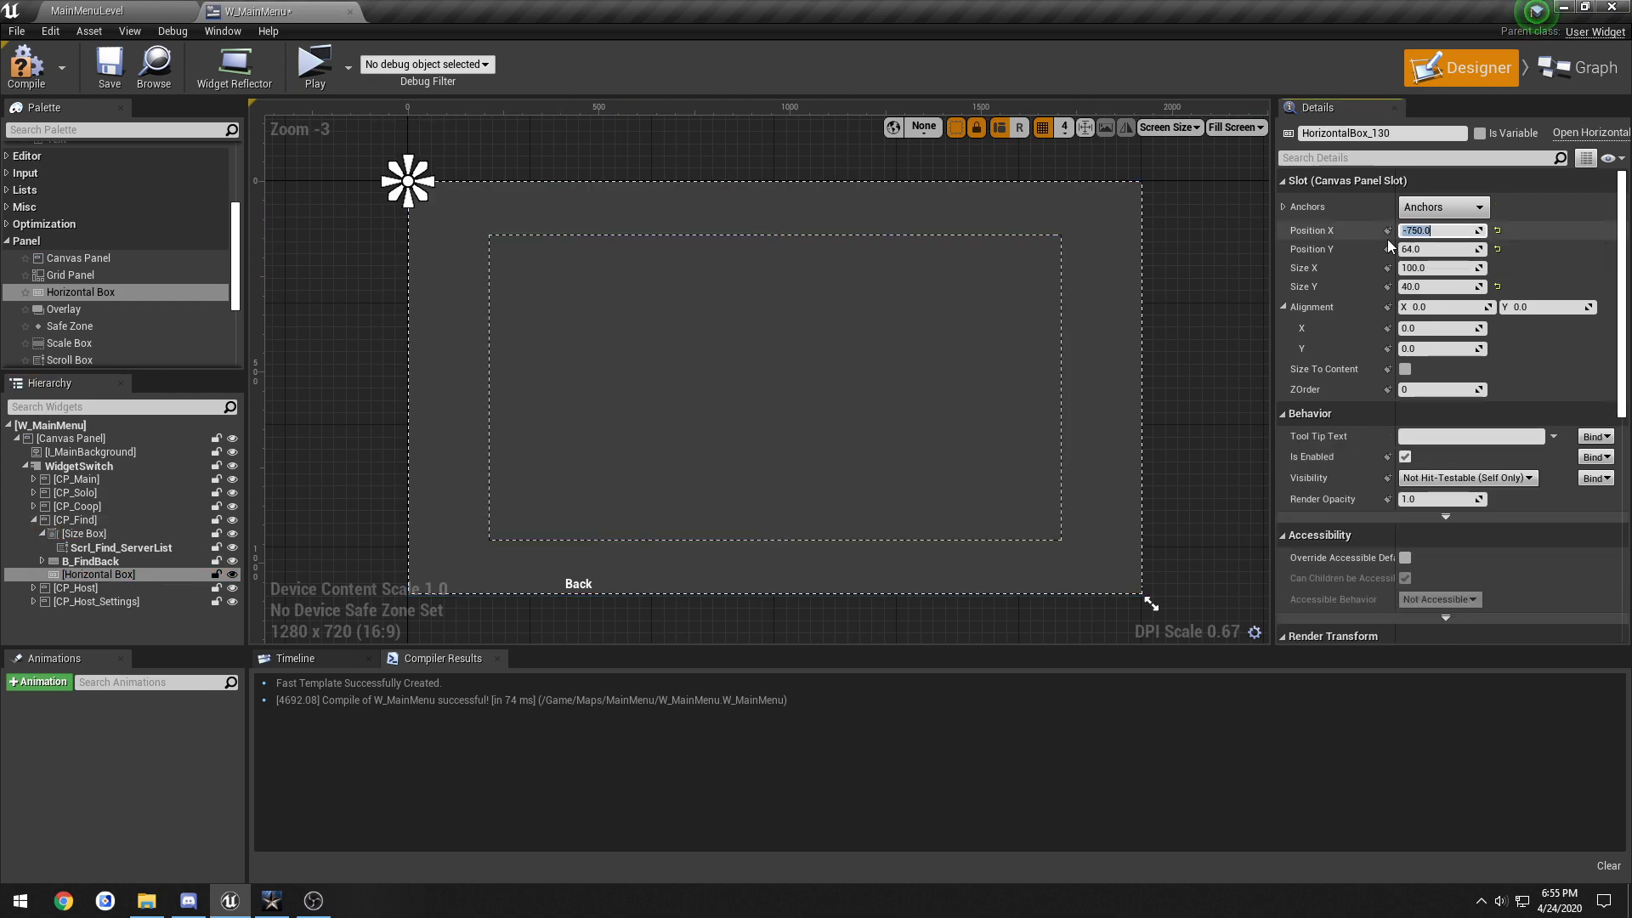
scroll(824, 334, "down", 4)
scroll(816, 329, "up", 3)
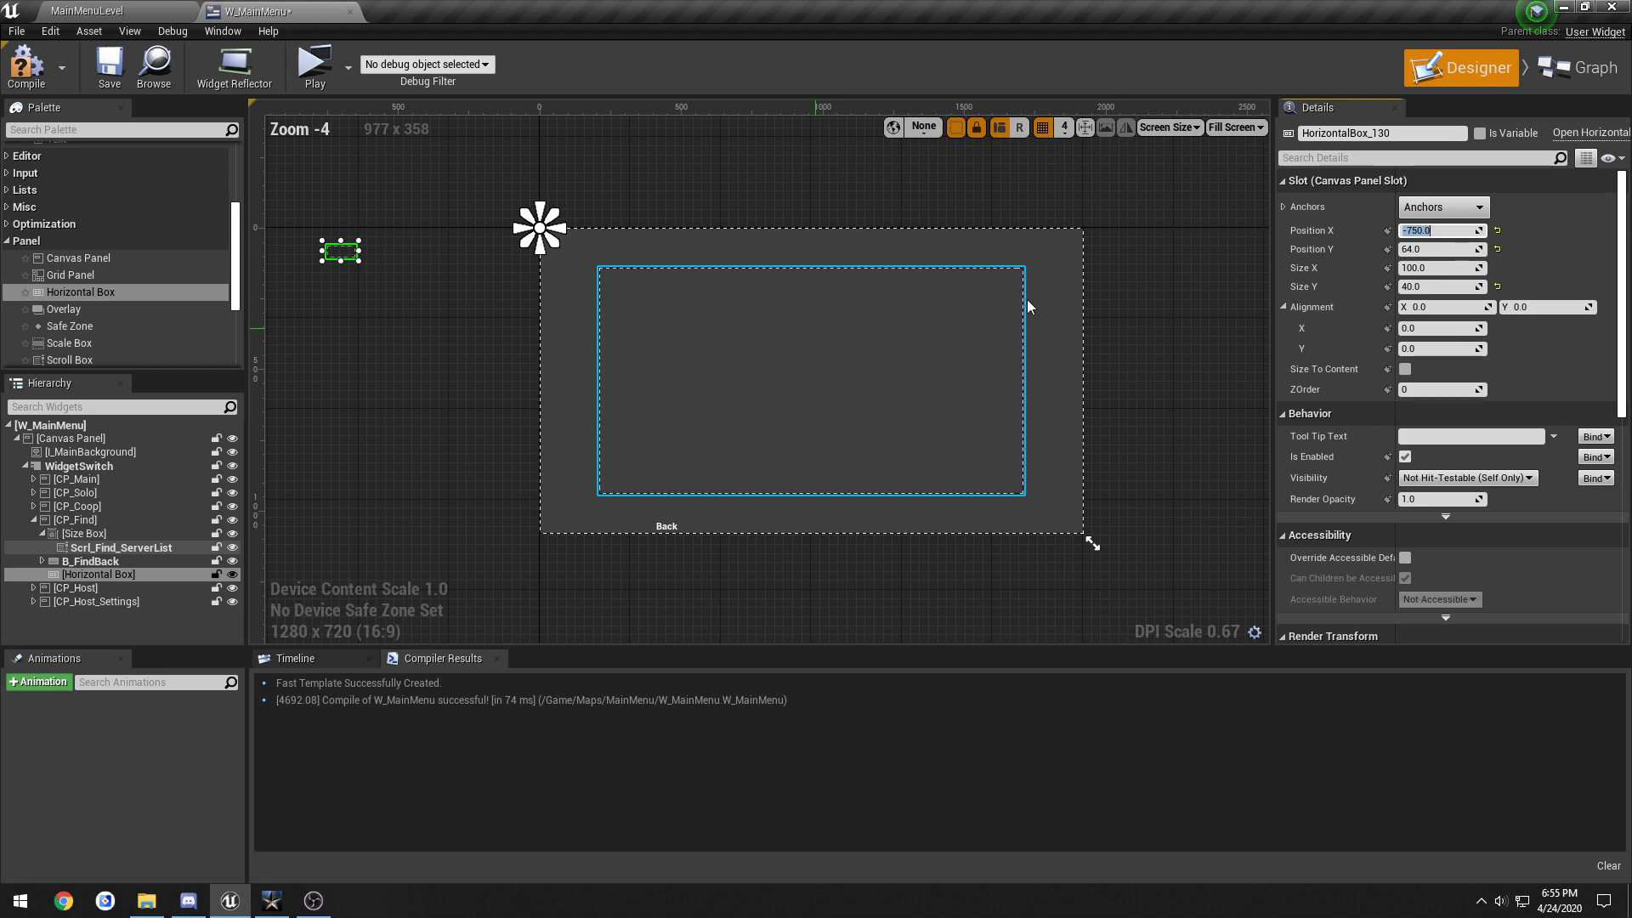
Step: Undo the misplaced box and re-add a Horizontal Box stretched across the top of CP_Find
key("ctrl+z")
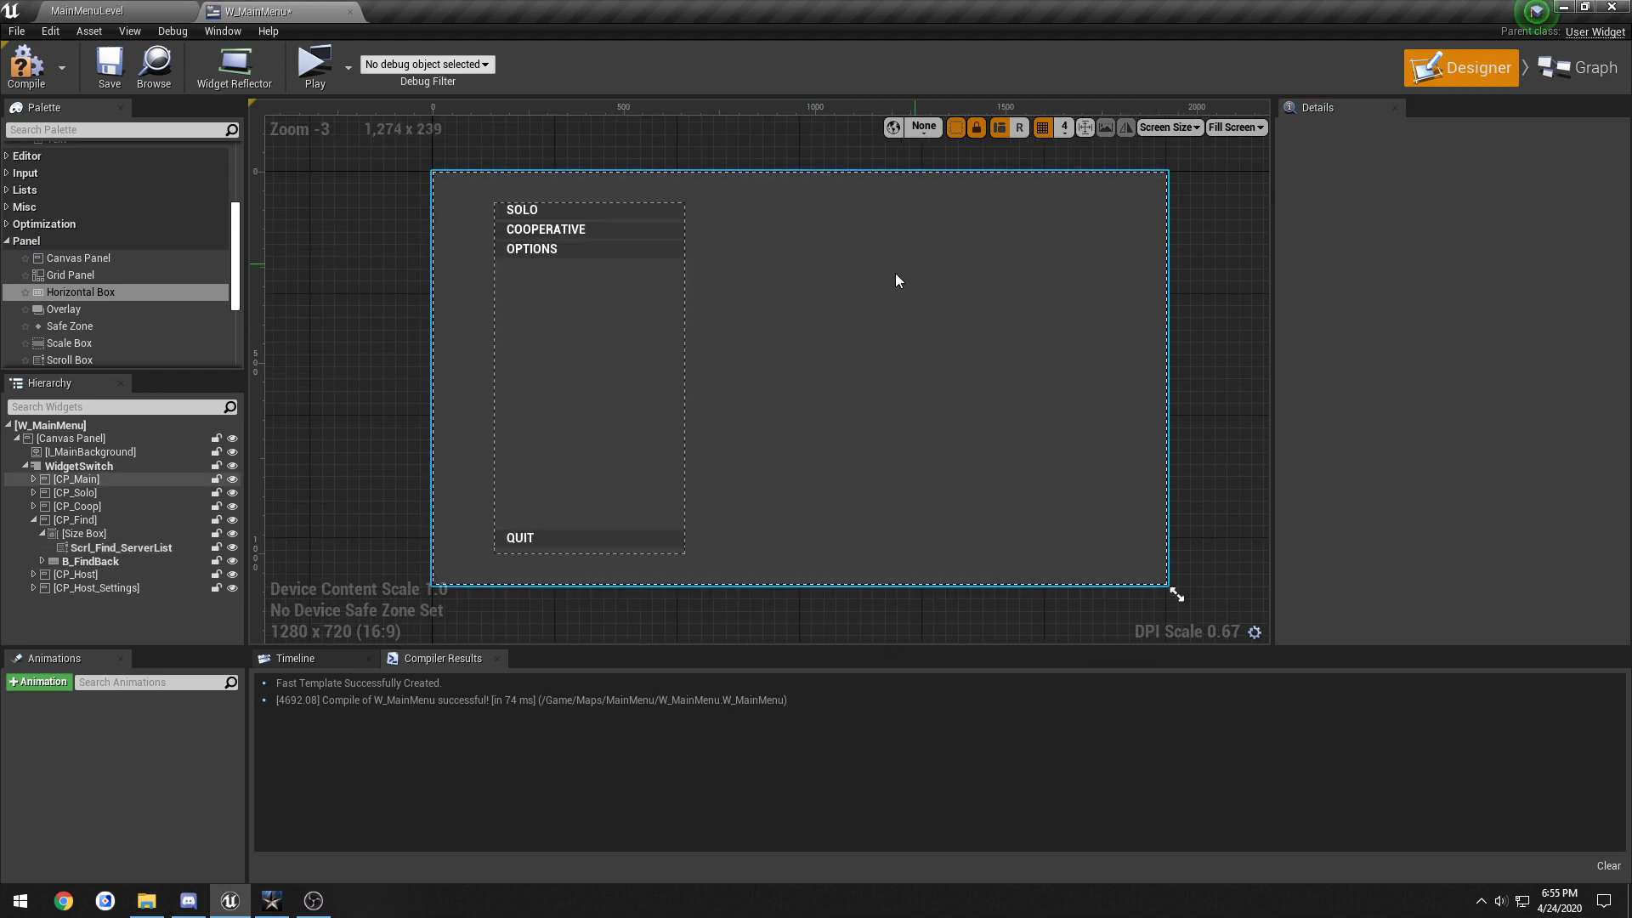
left_click(121, 525)
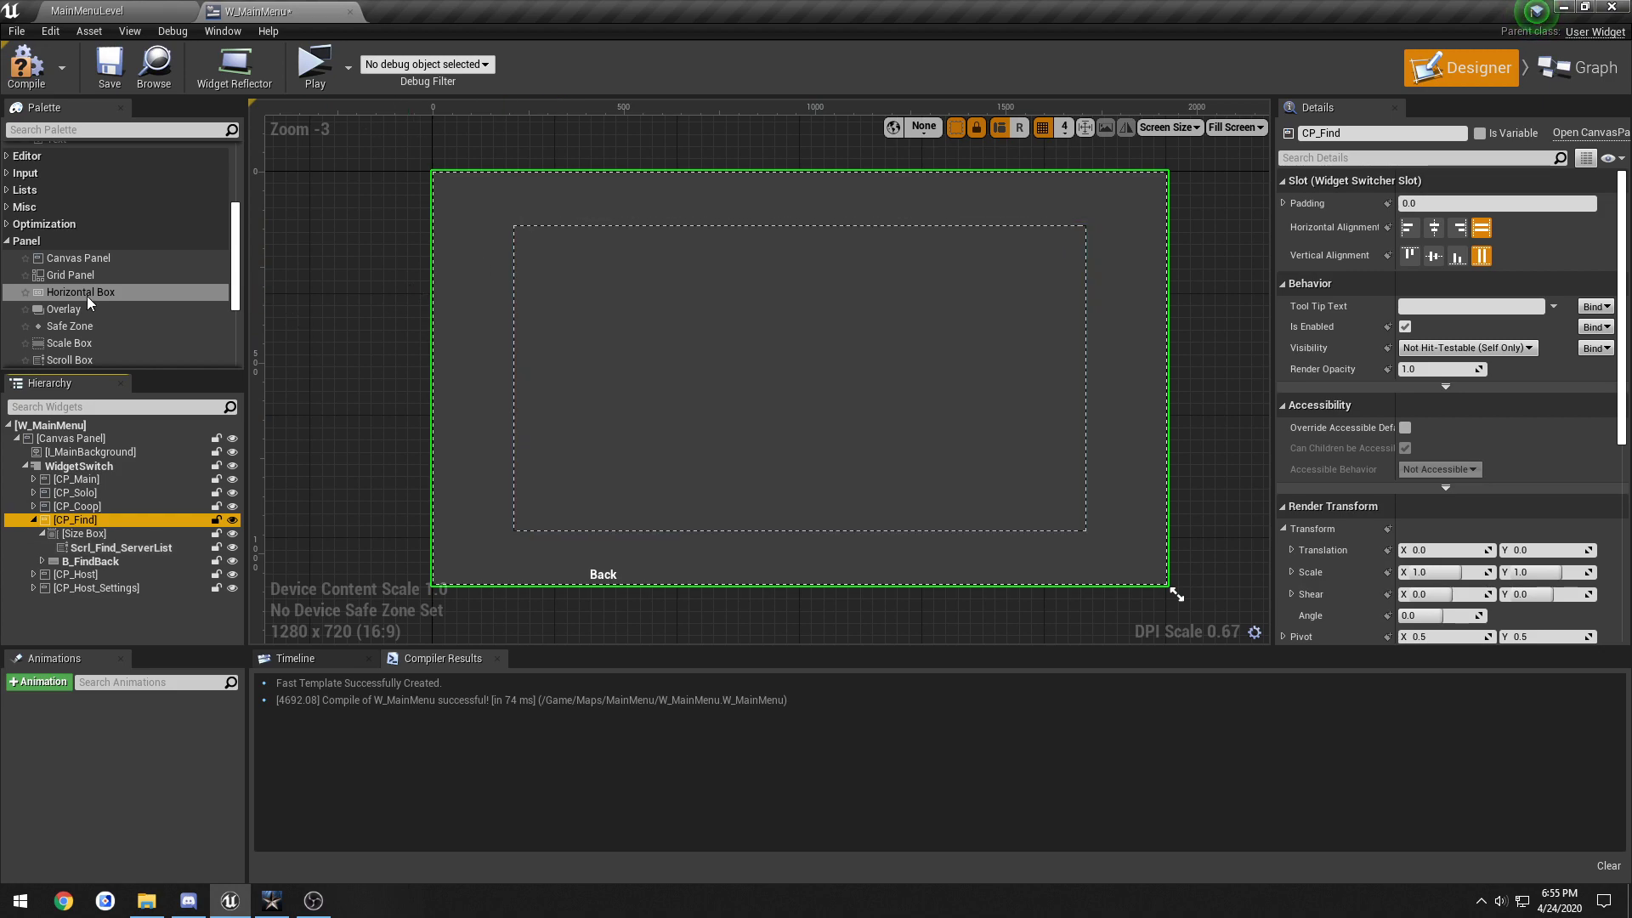
left_click_drag(87, 292, 1082, 218)
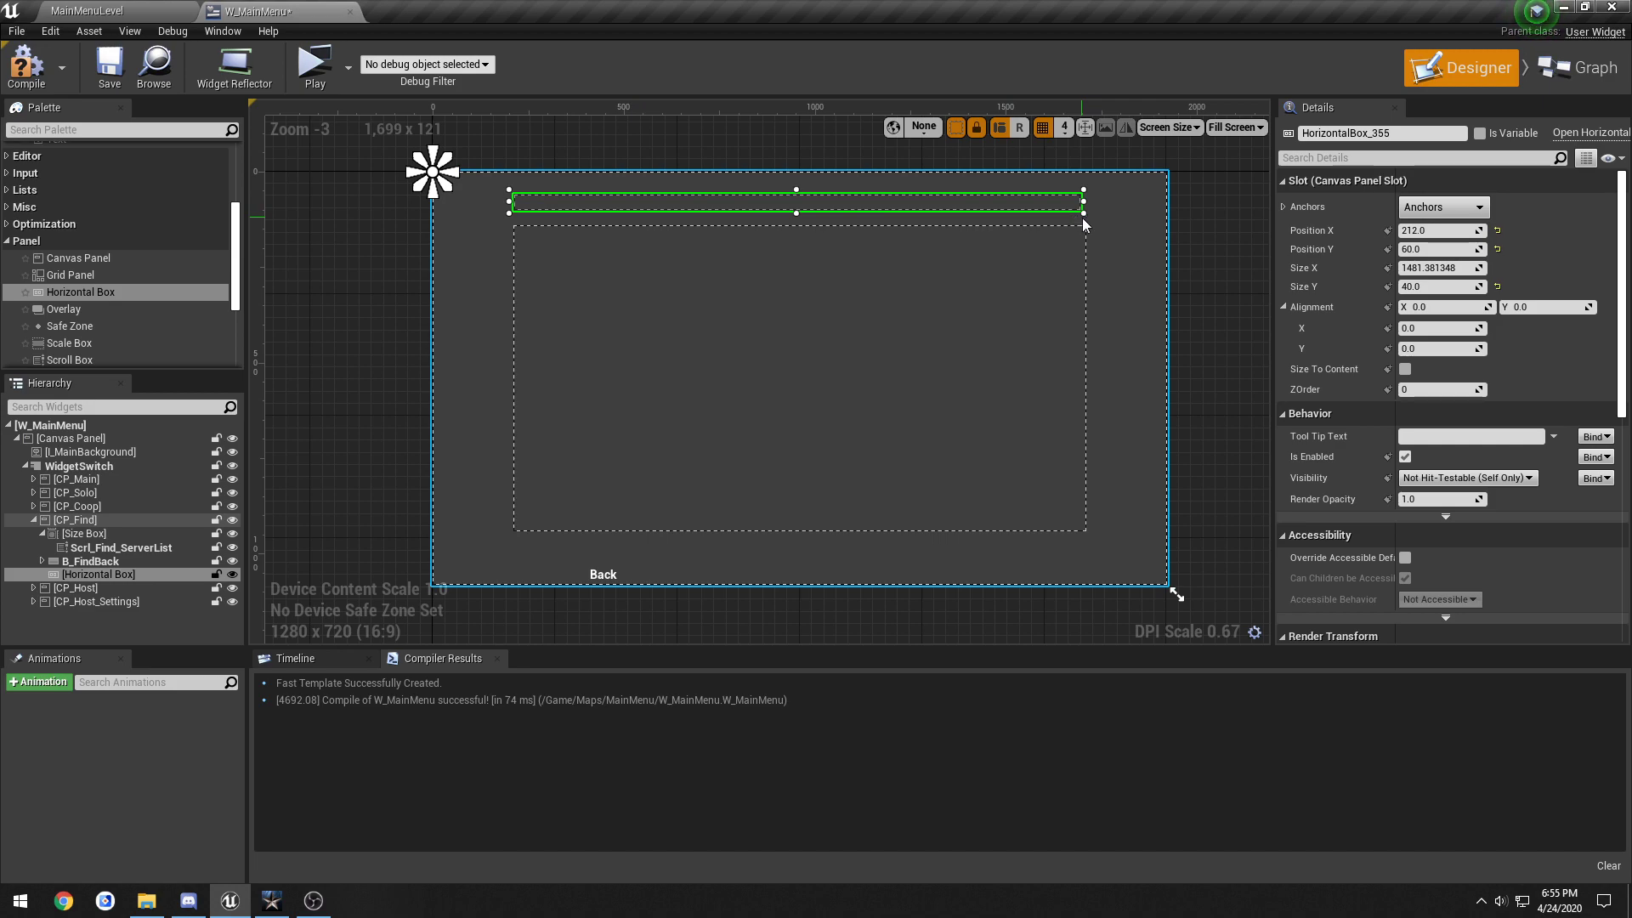
Step: Match the header box to the Size Box's 1500 width and drag it down onto the server list
scroll(1020, 204, "up", 3)
right_click_drag(783, 269, 910, 306)
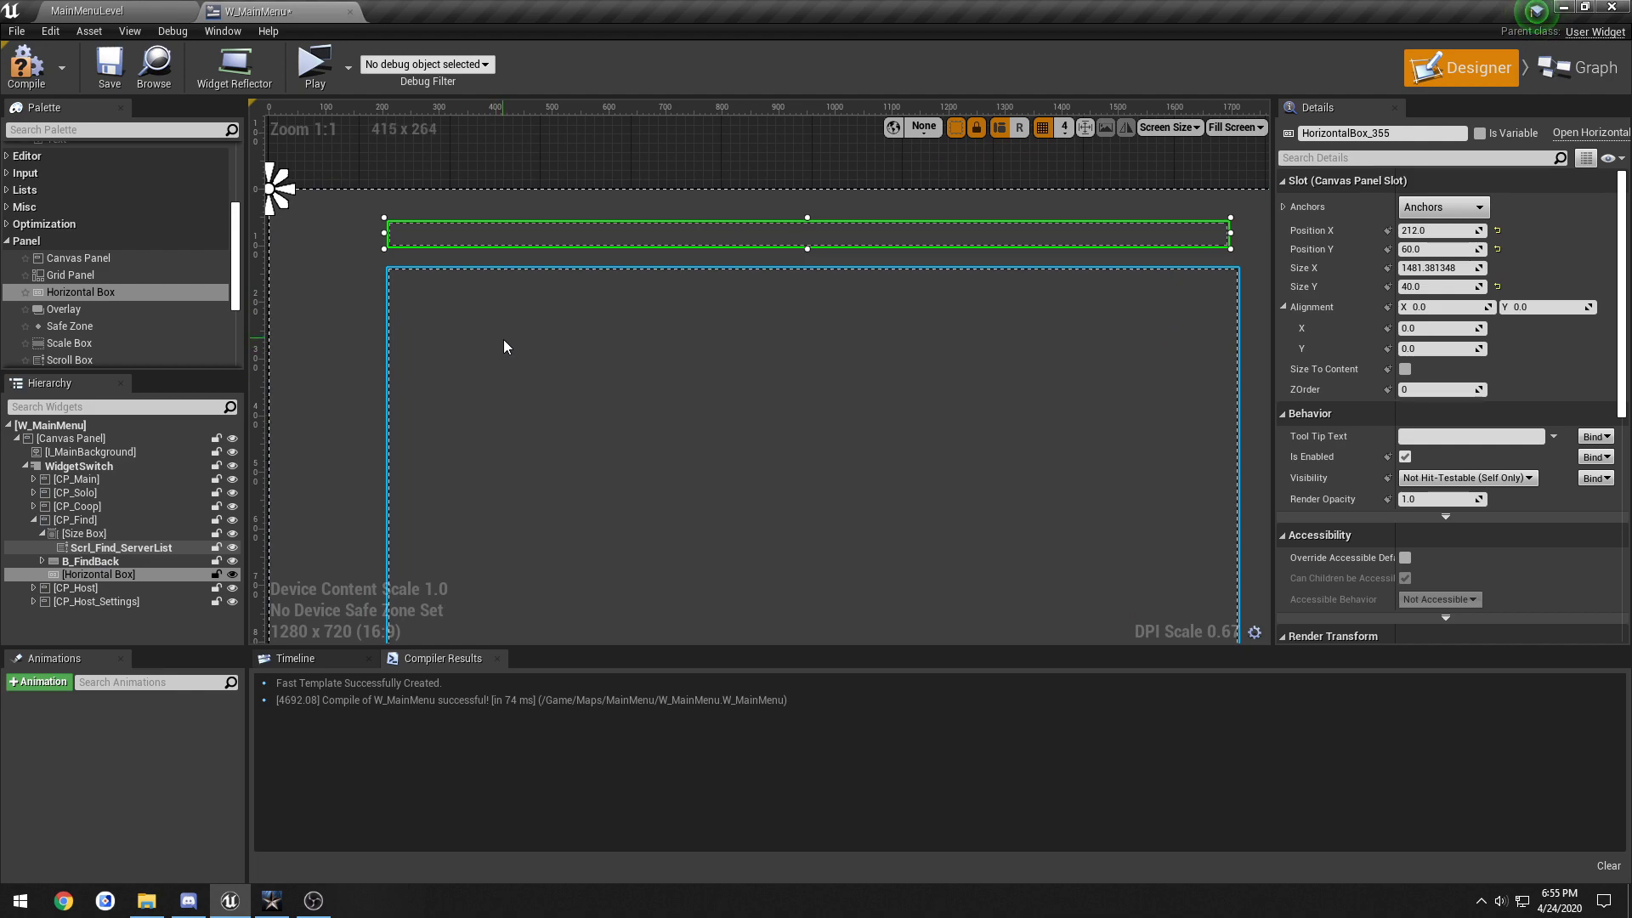
left_click(102, 533)
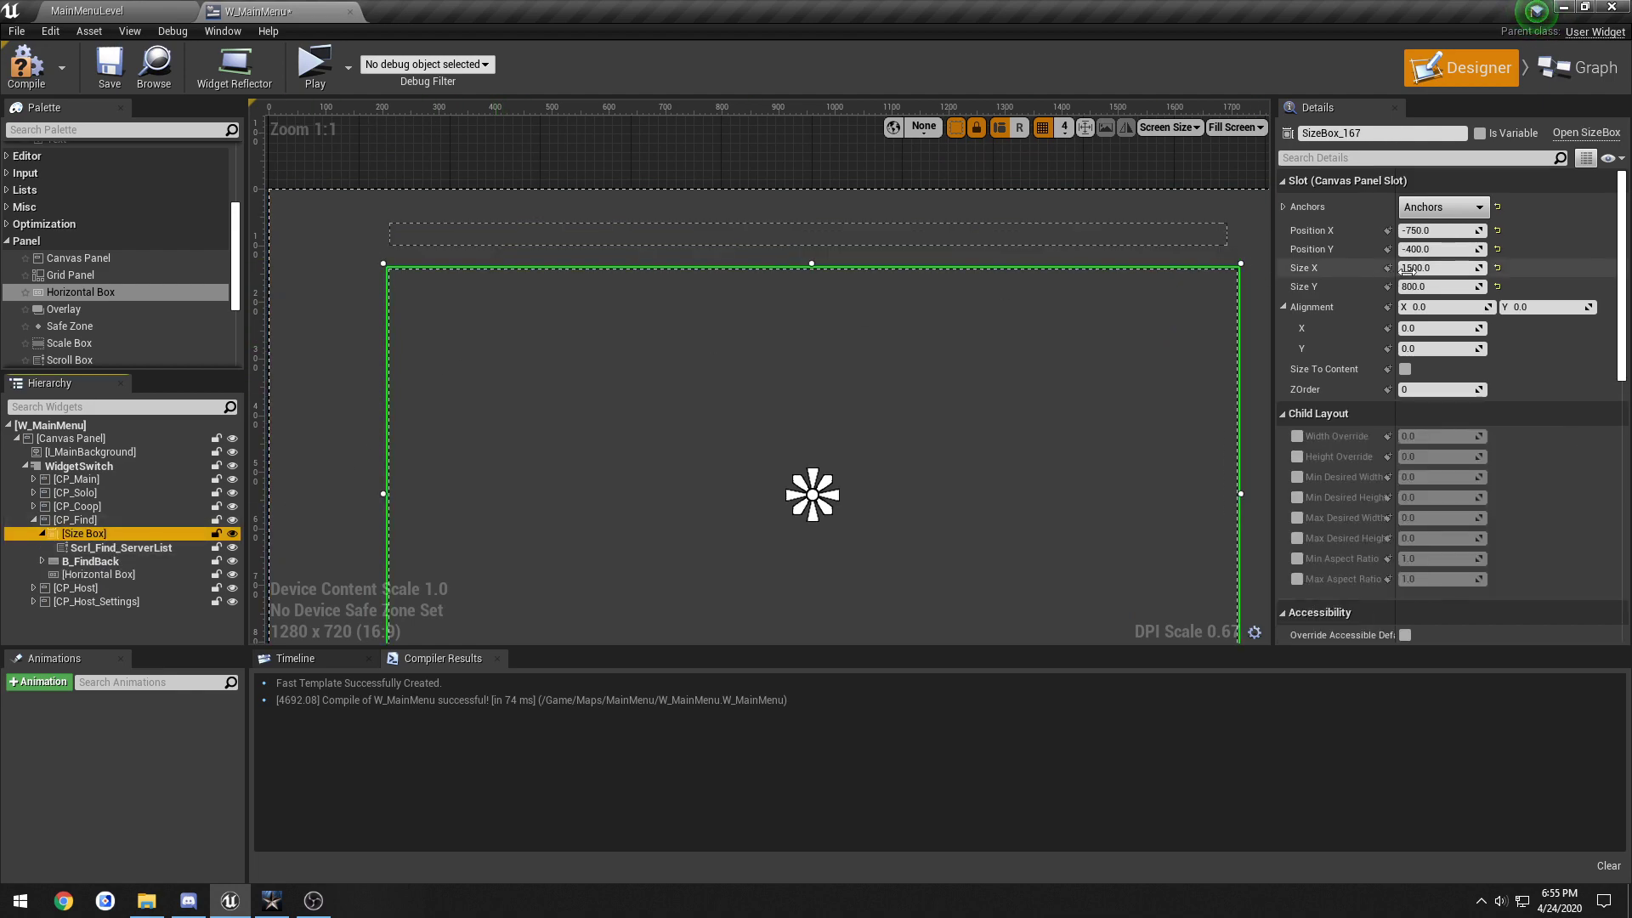
left_click(1100, 226)
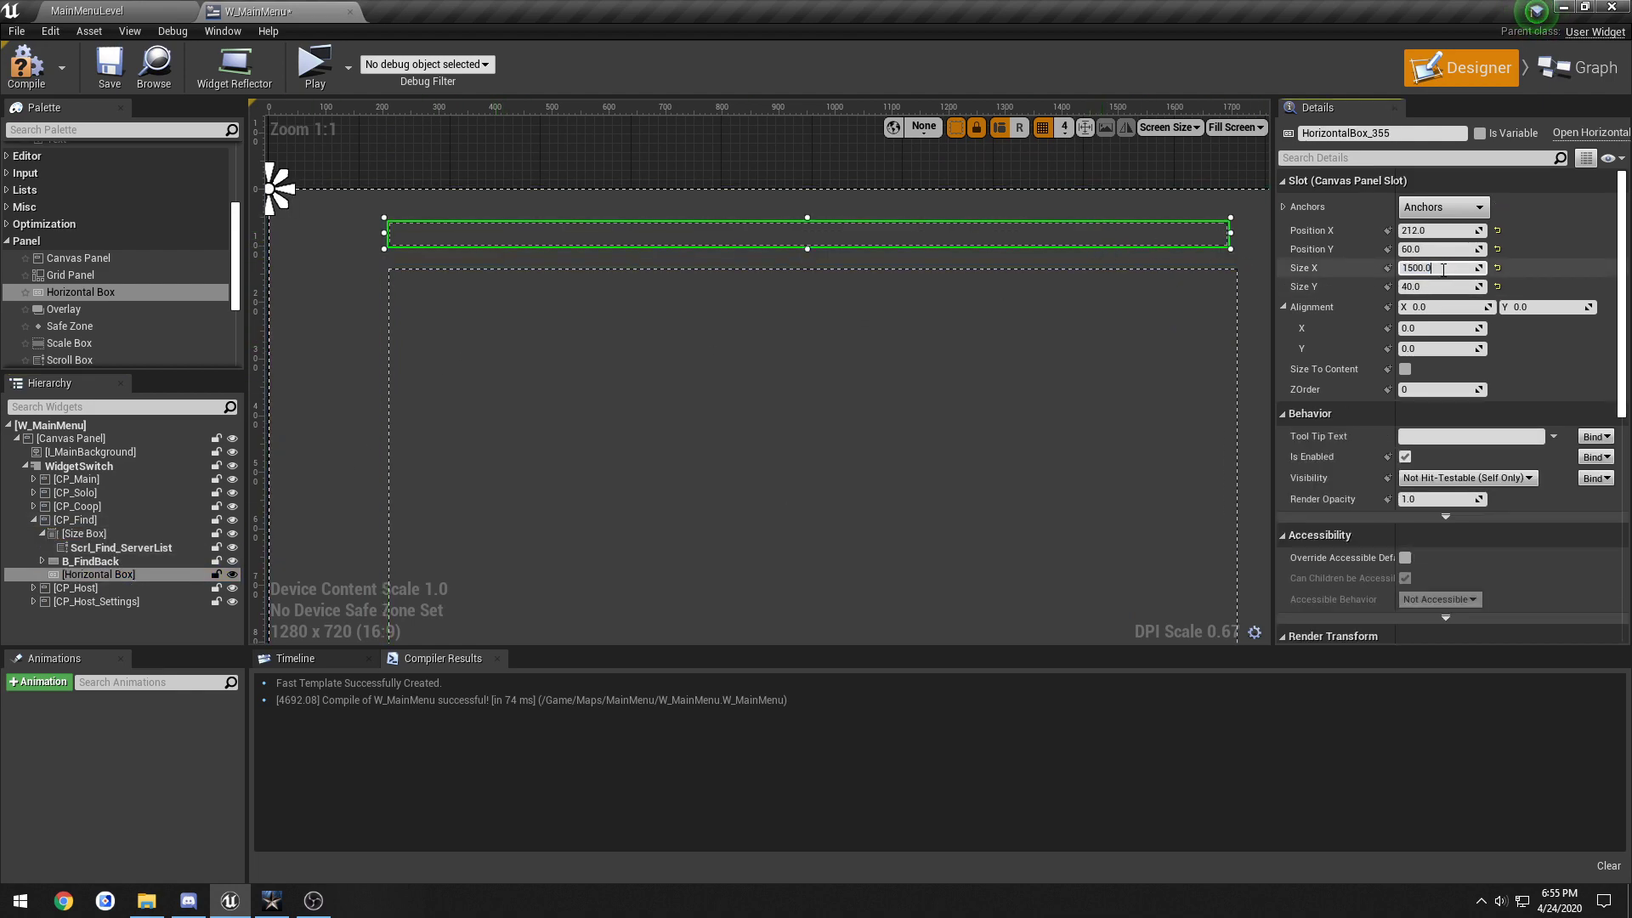
left_click(940, 380)
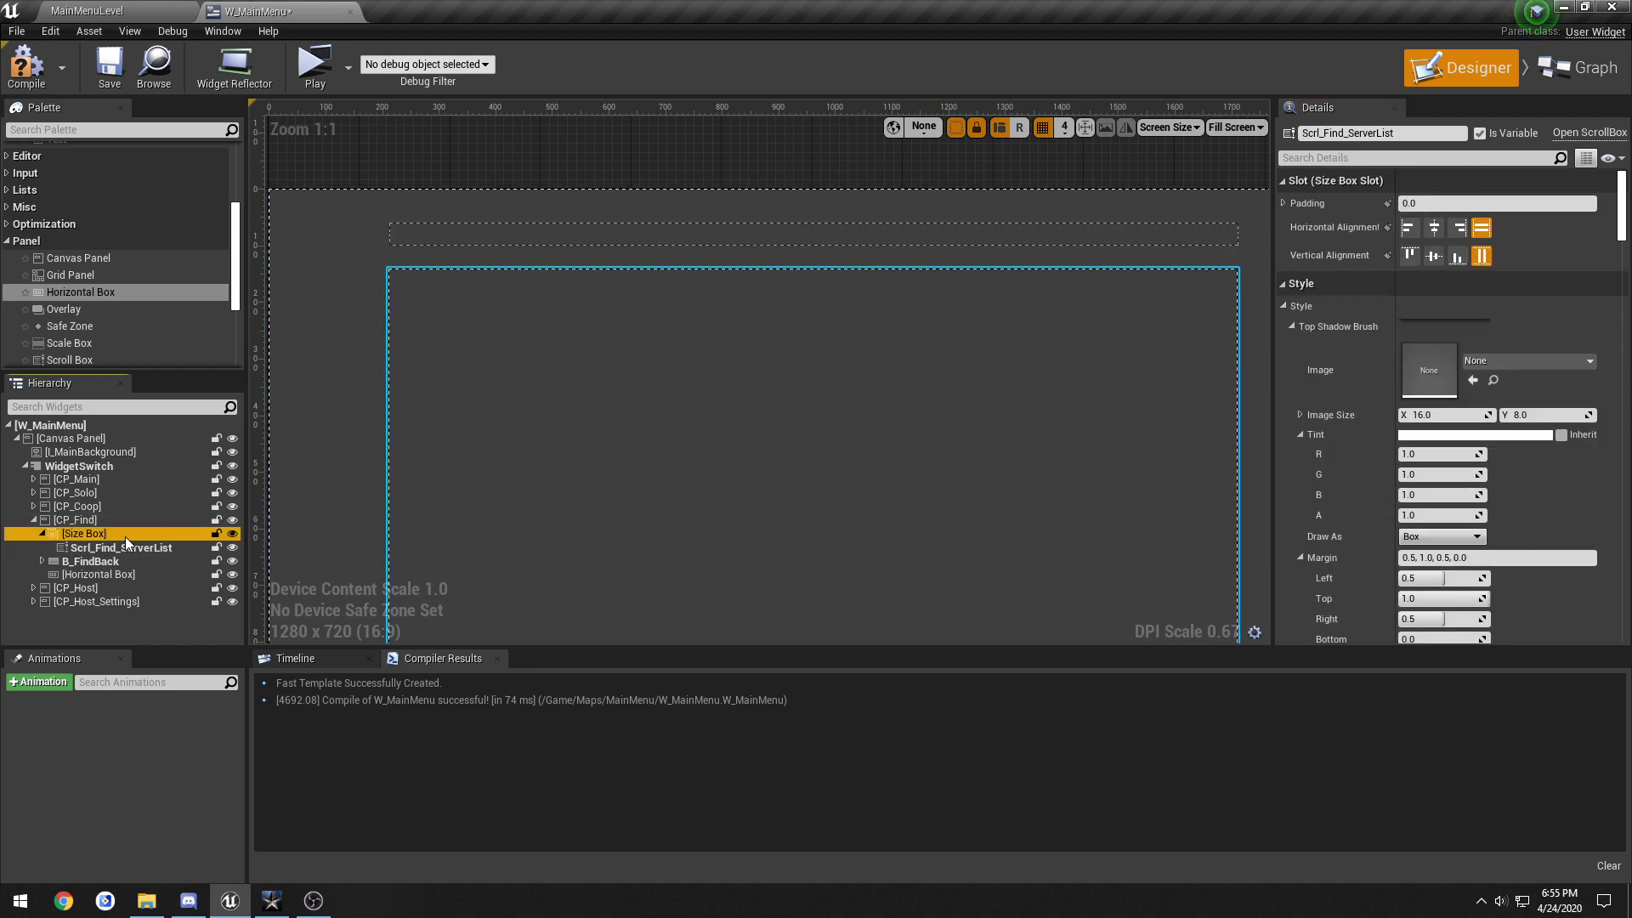
left_click(1019, 238)
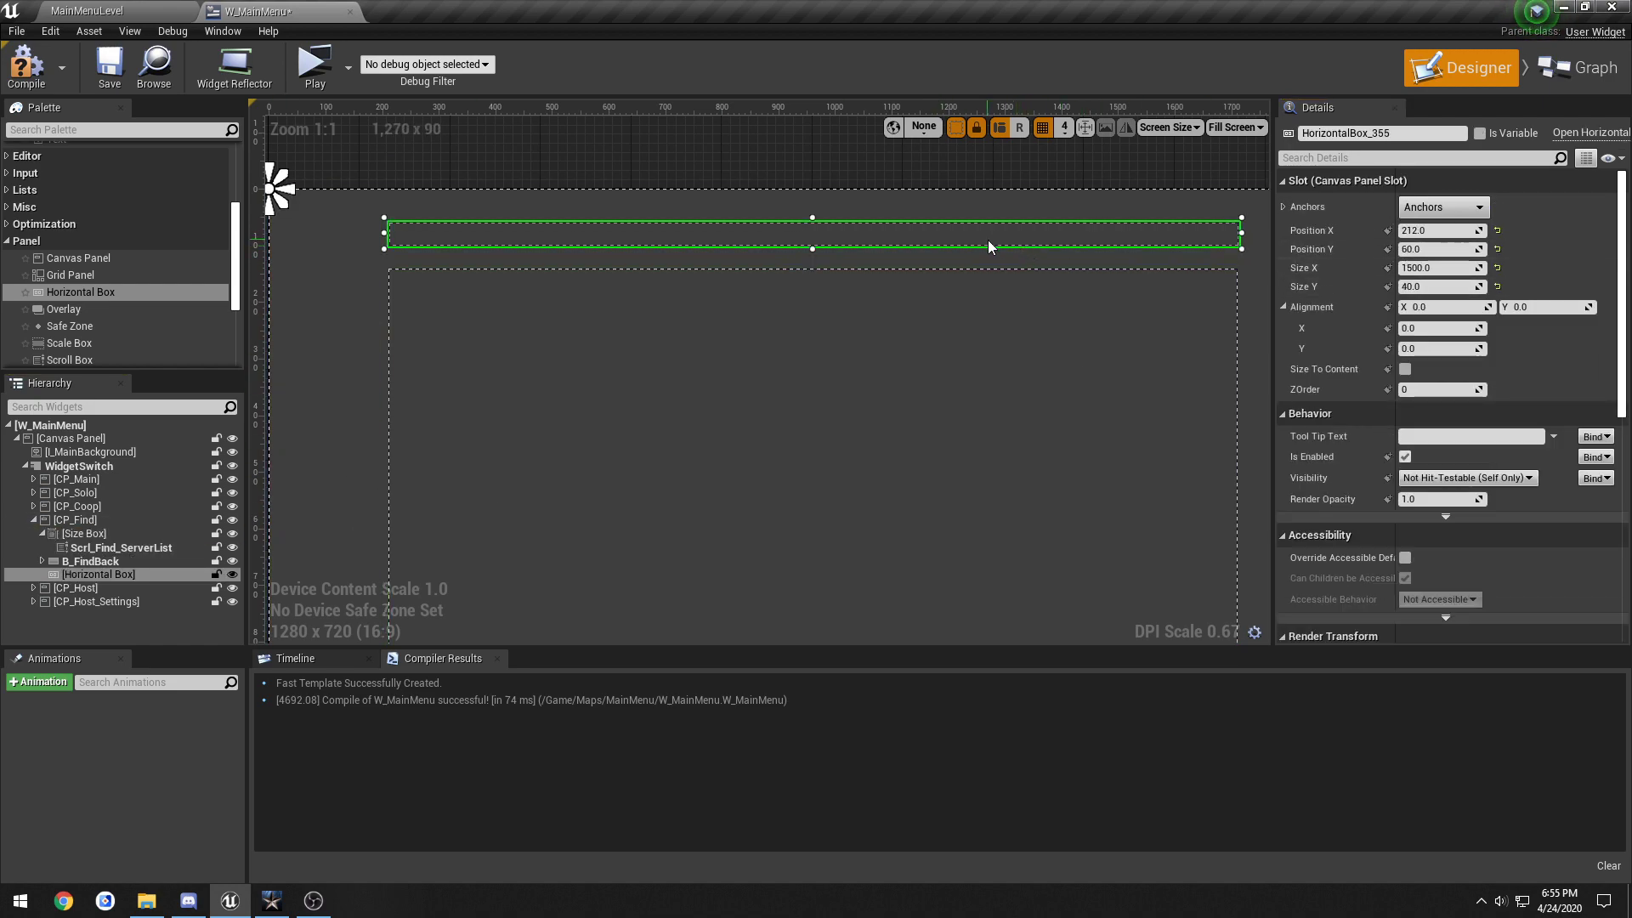
left_click_drag(992, 243, 992, 250)
Step: Anchor the header Horizontal Box with the centre preset, checking the Size Box's anchoring for comparison
scroll(843, 346, "down", 2)
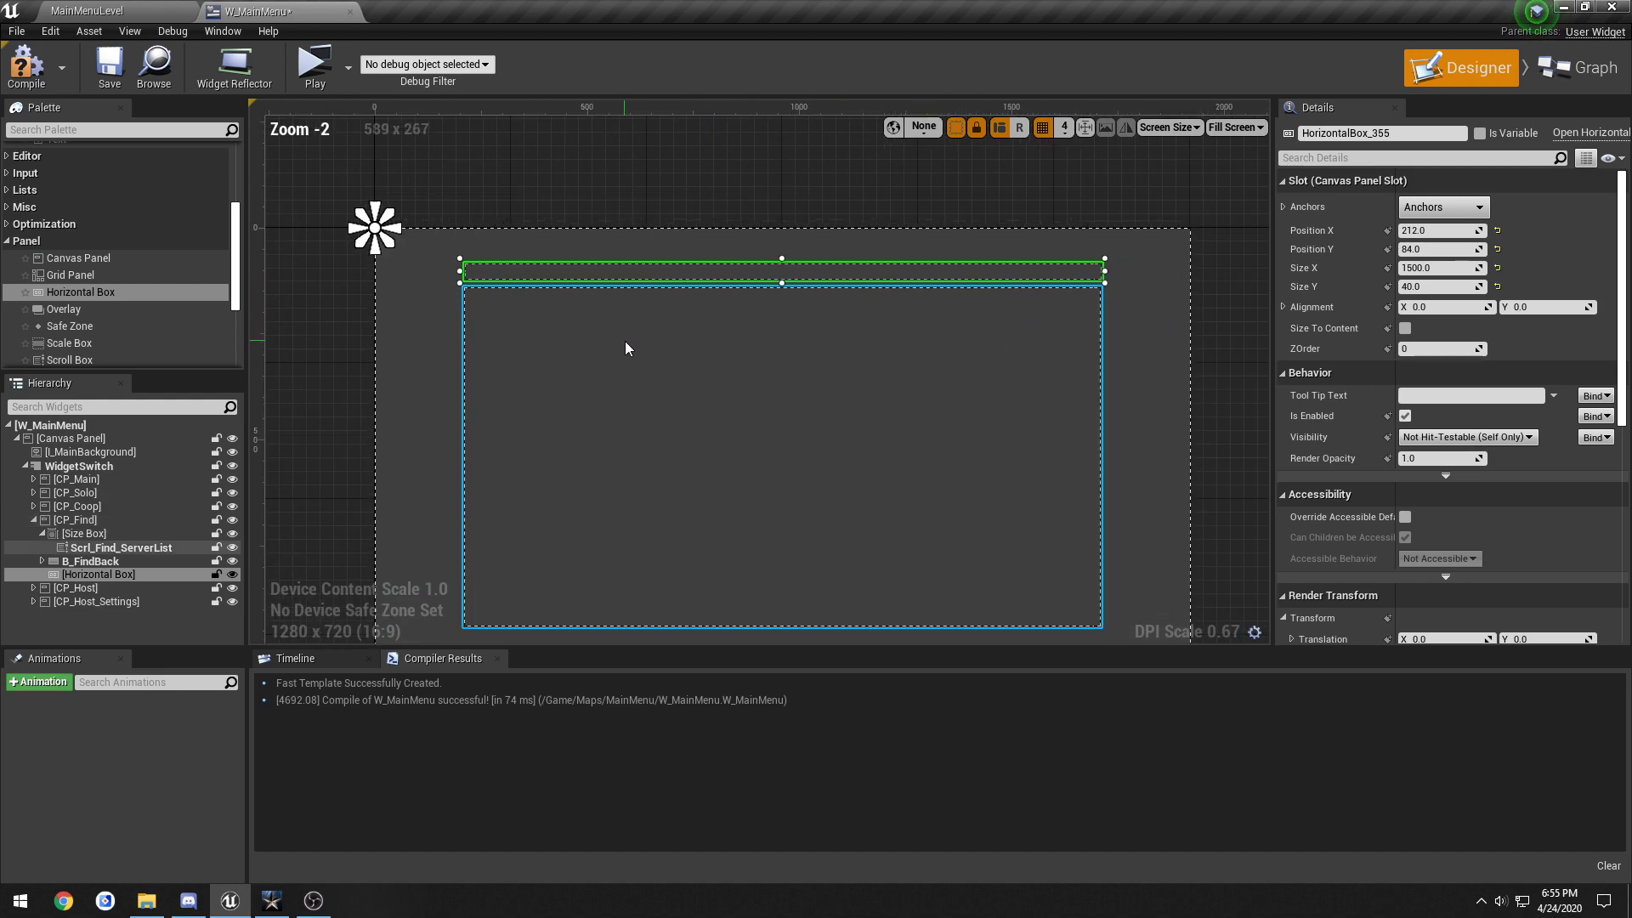
left_click(699, 292)
left_click(85, 533)
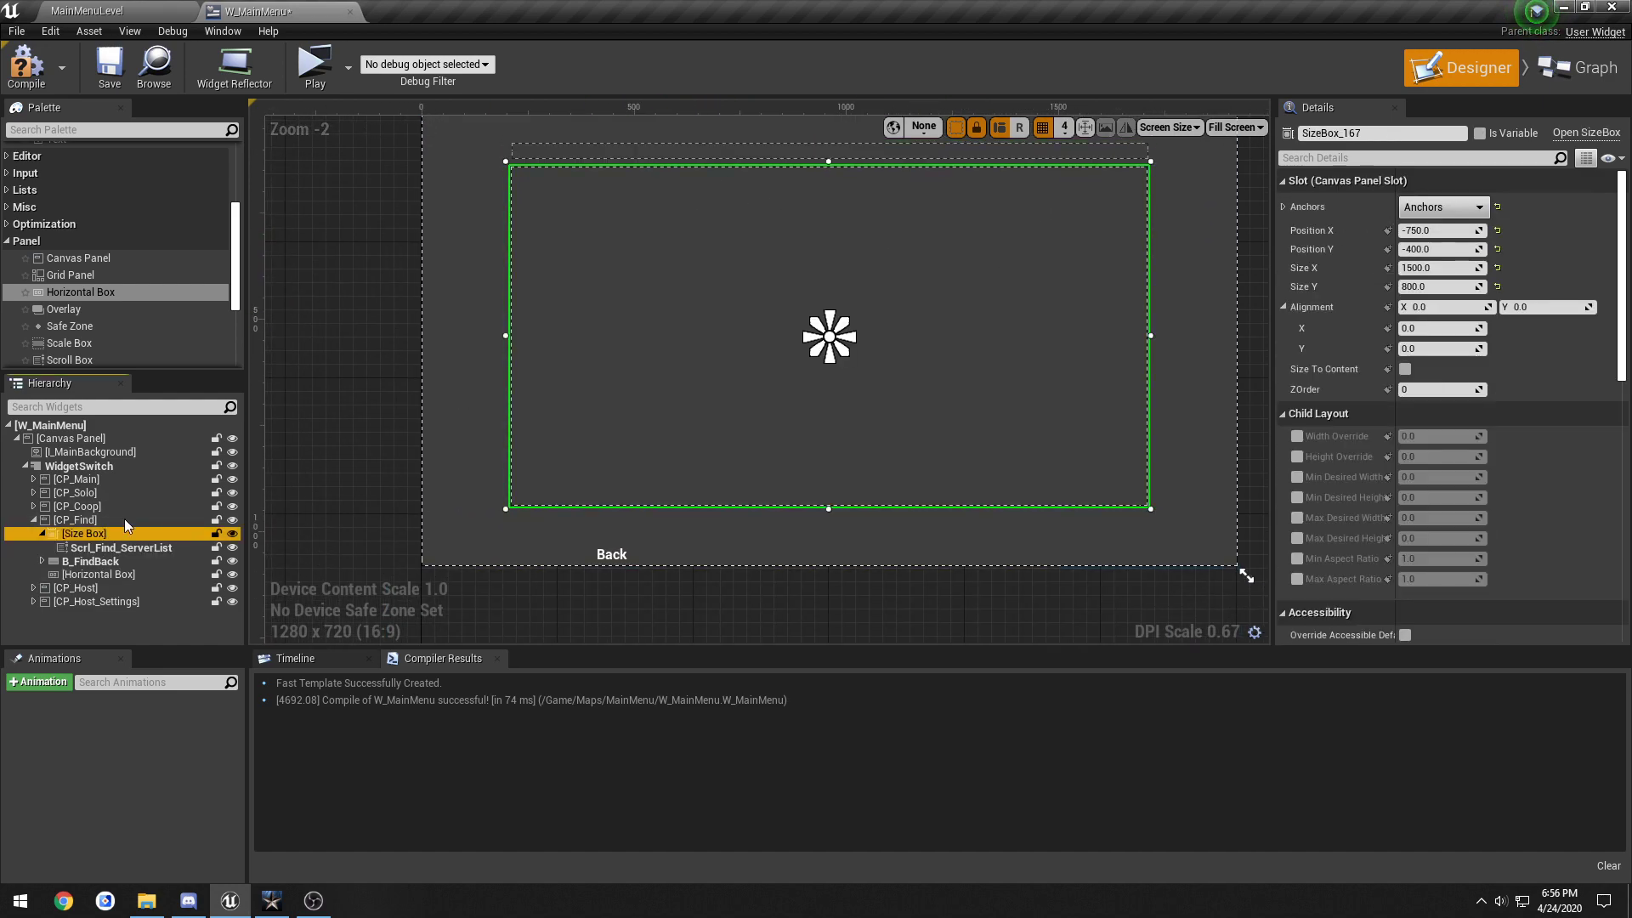
left_click(666, 180)
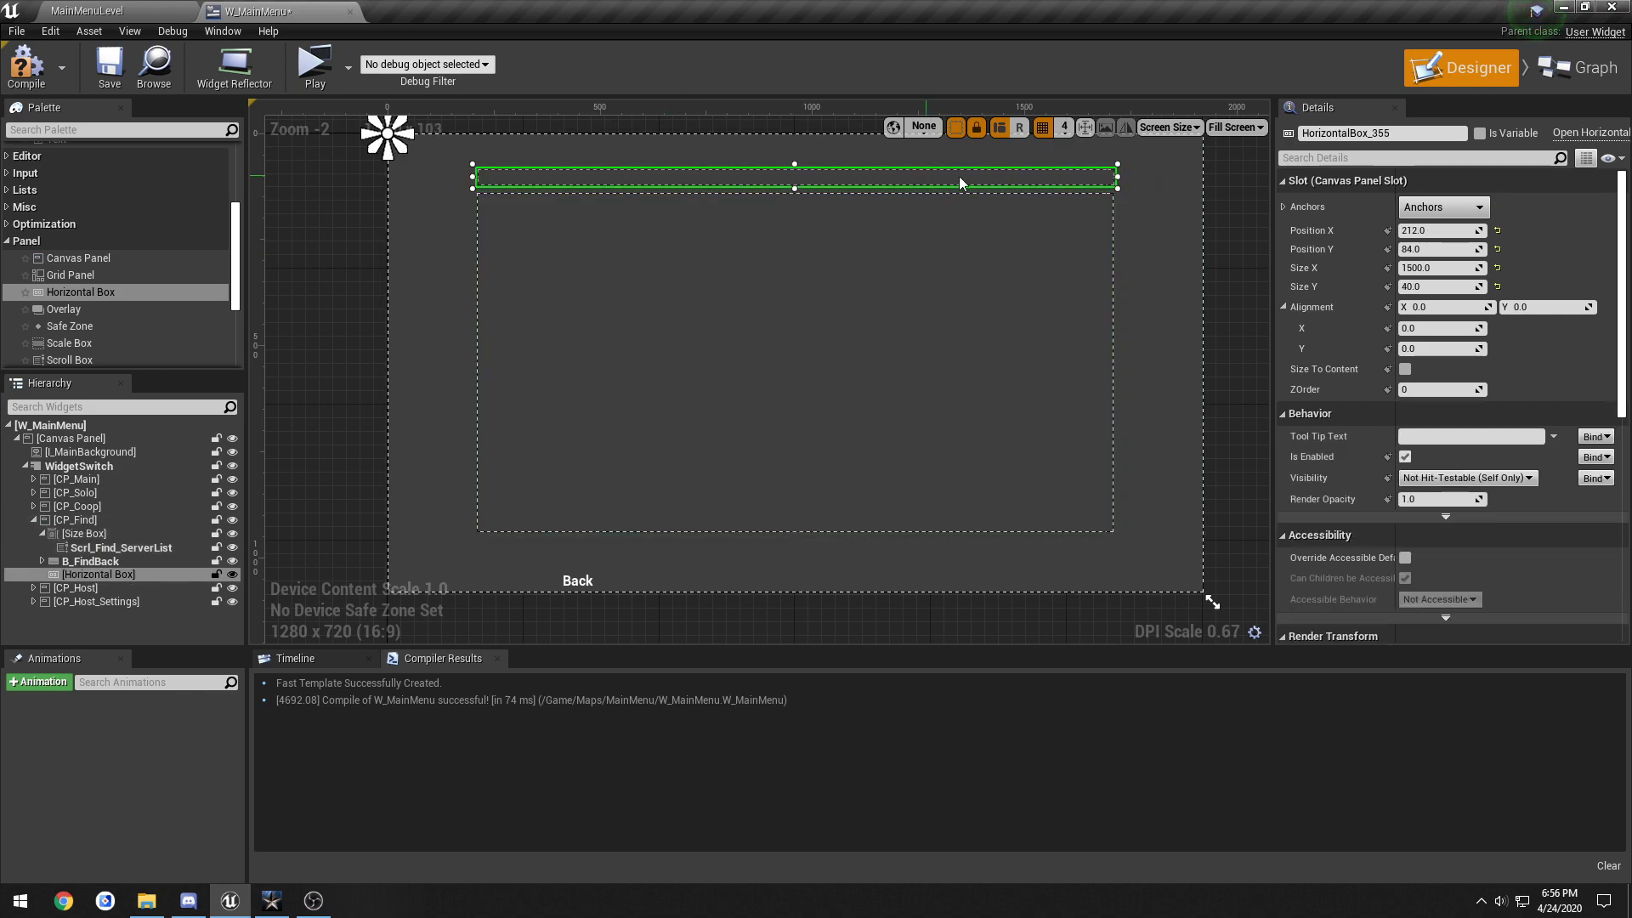
left_click(1444, 207)
left_click(1479, 303)
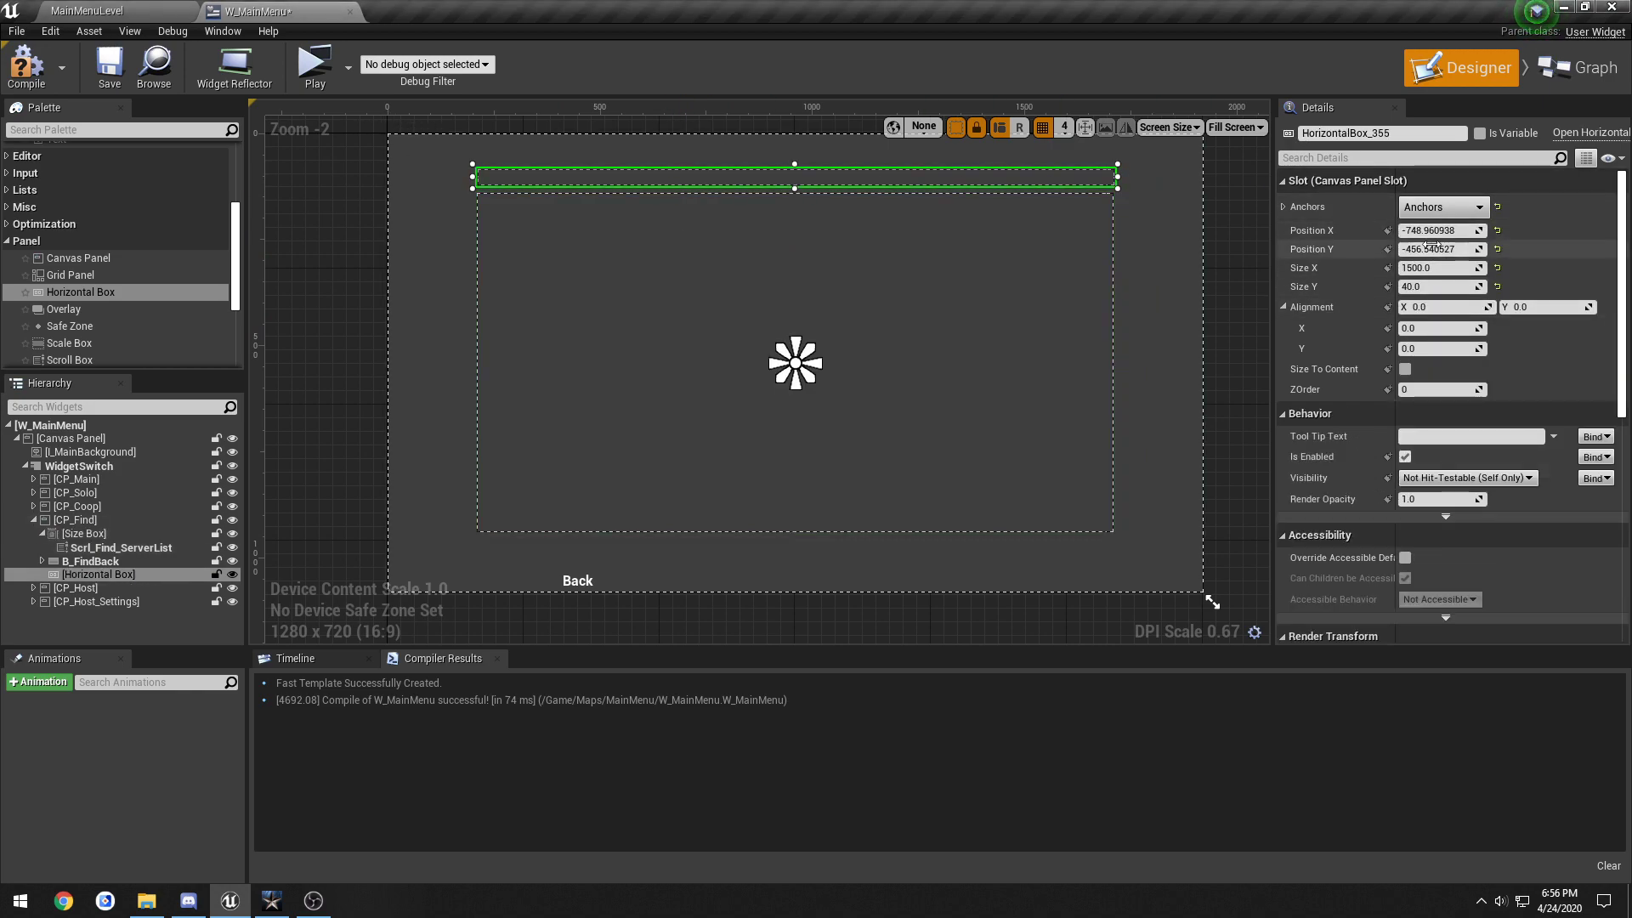
left_click(116, 532)
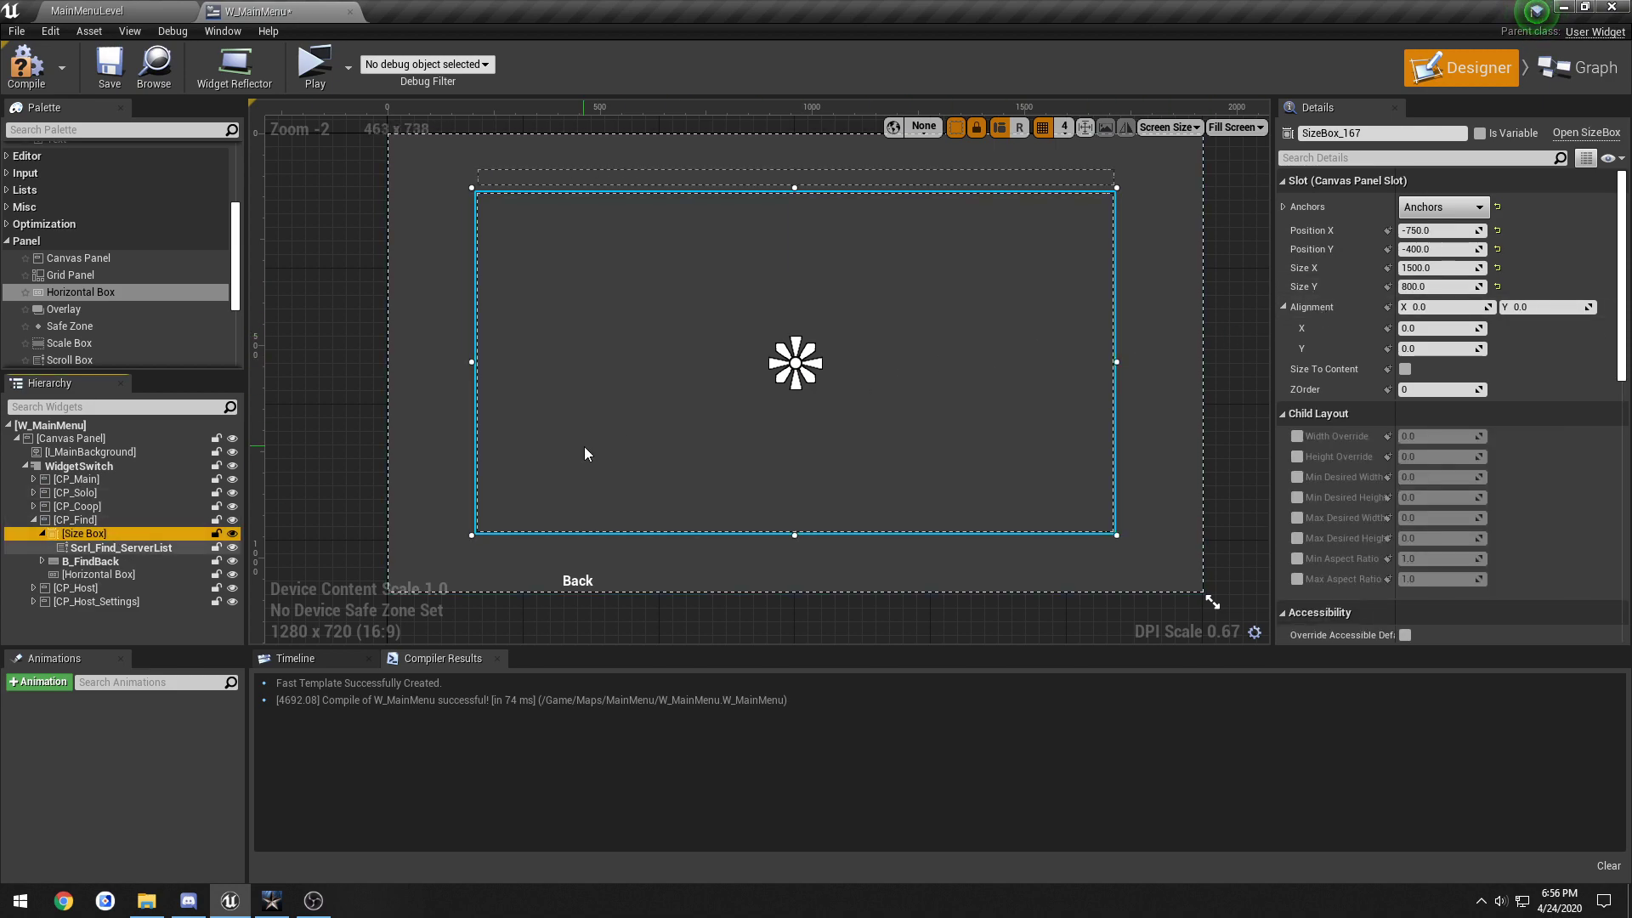
Step: Reset the header box's position to 0, 0 and set its horizontal alignment to 0.5
left_click(680, 177)
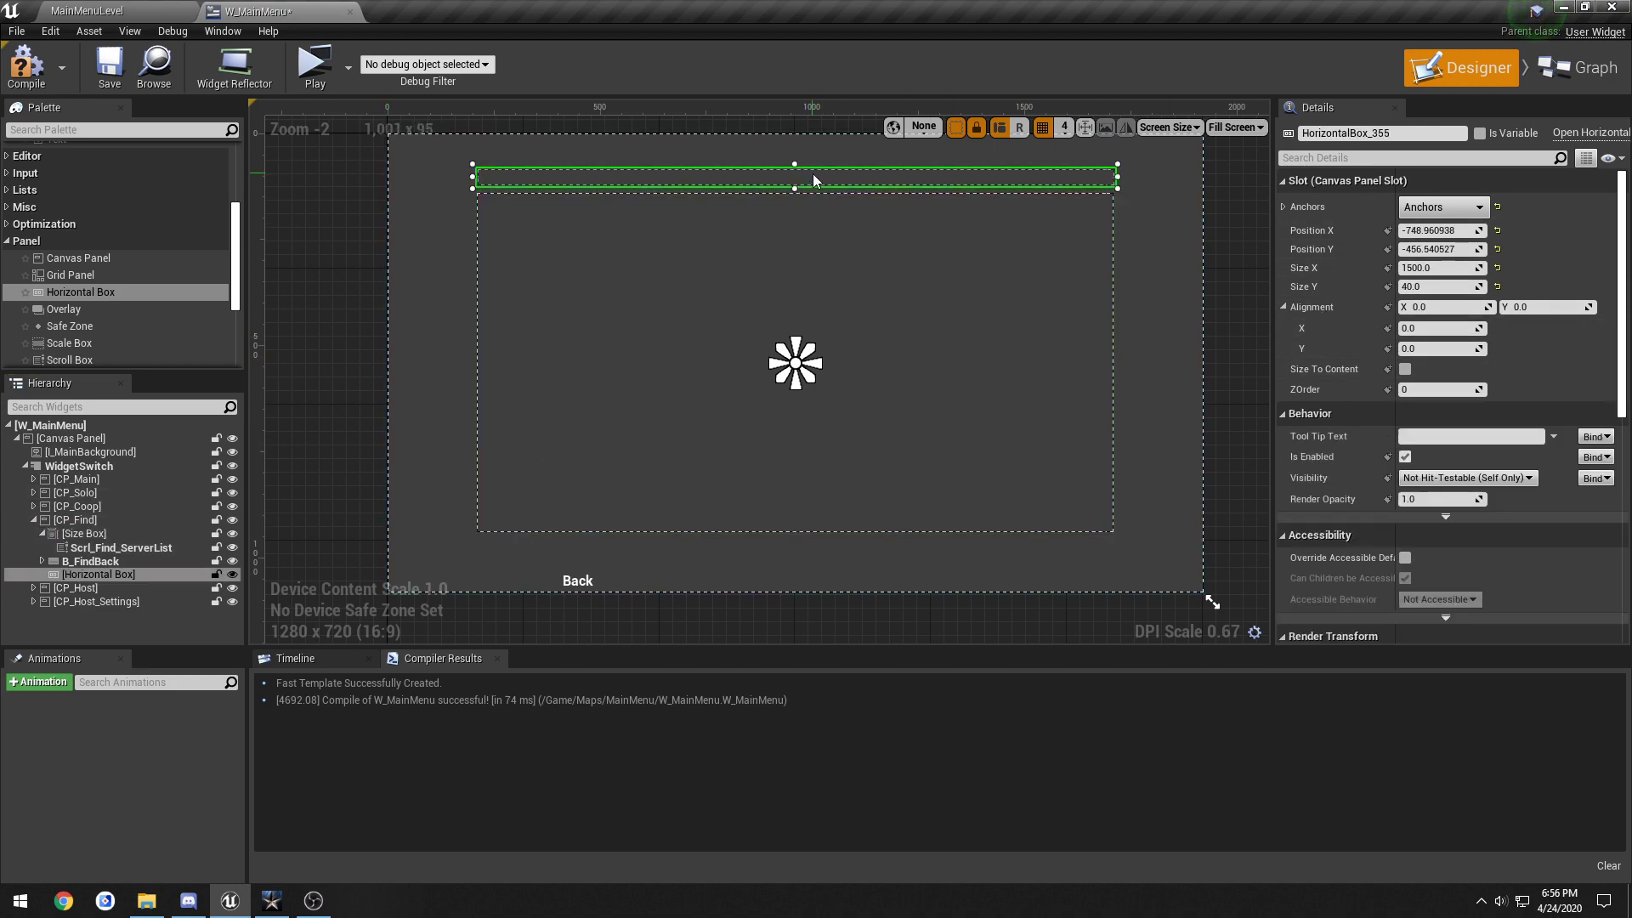
left_click(1498, 230)
left_click(1497, 249)
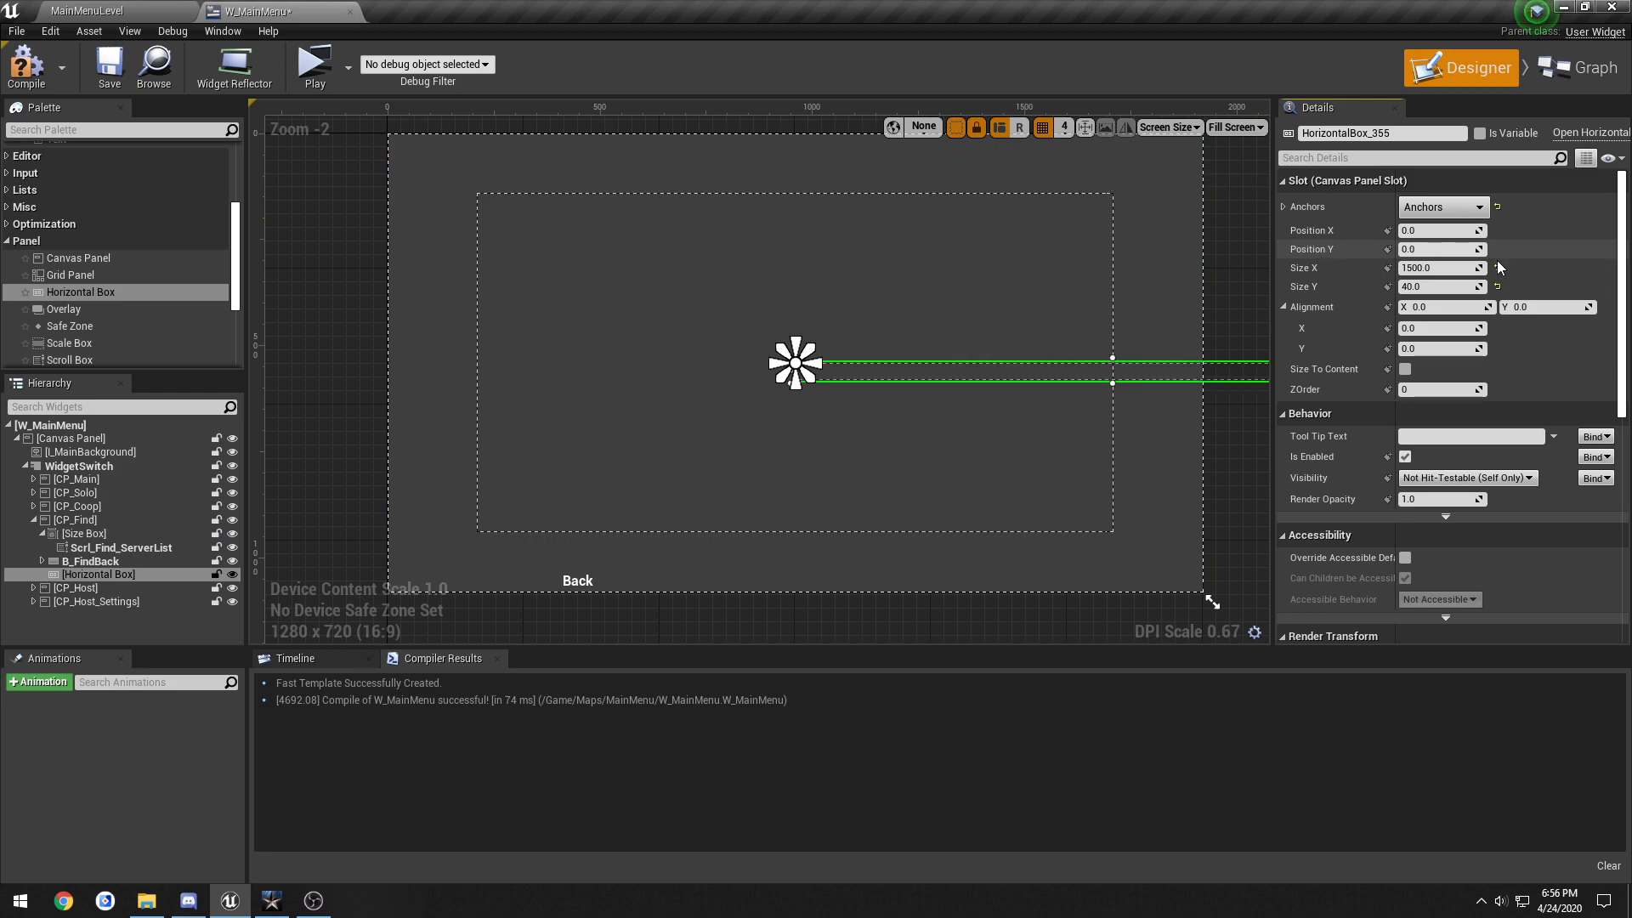
left_click(1436, 329)
type("1")
key("Return")
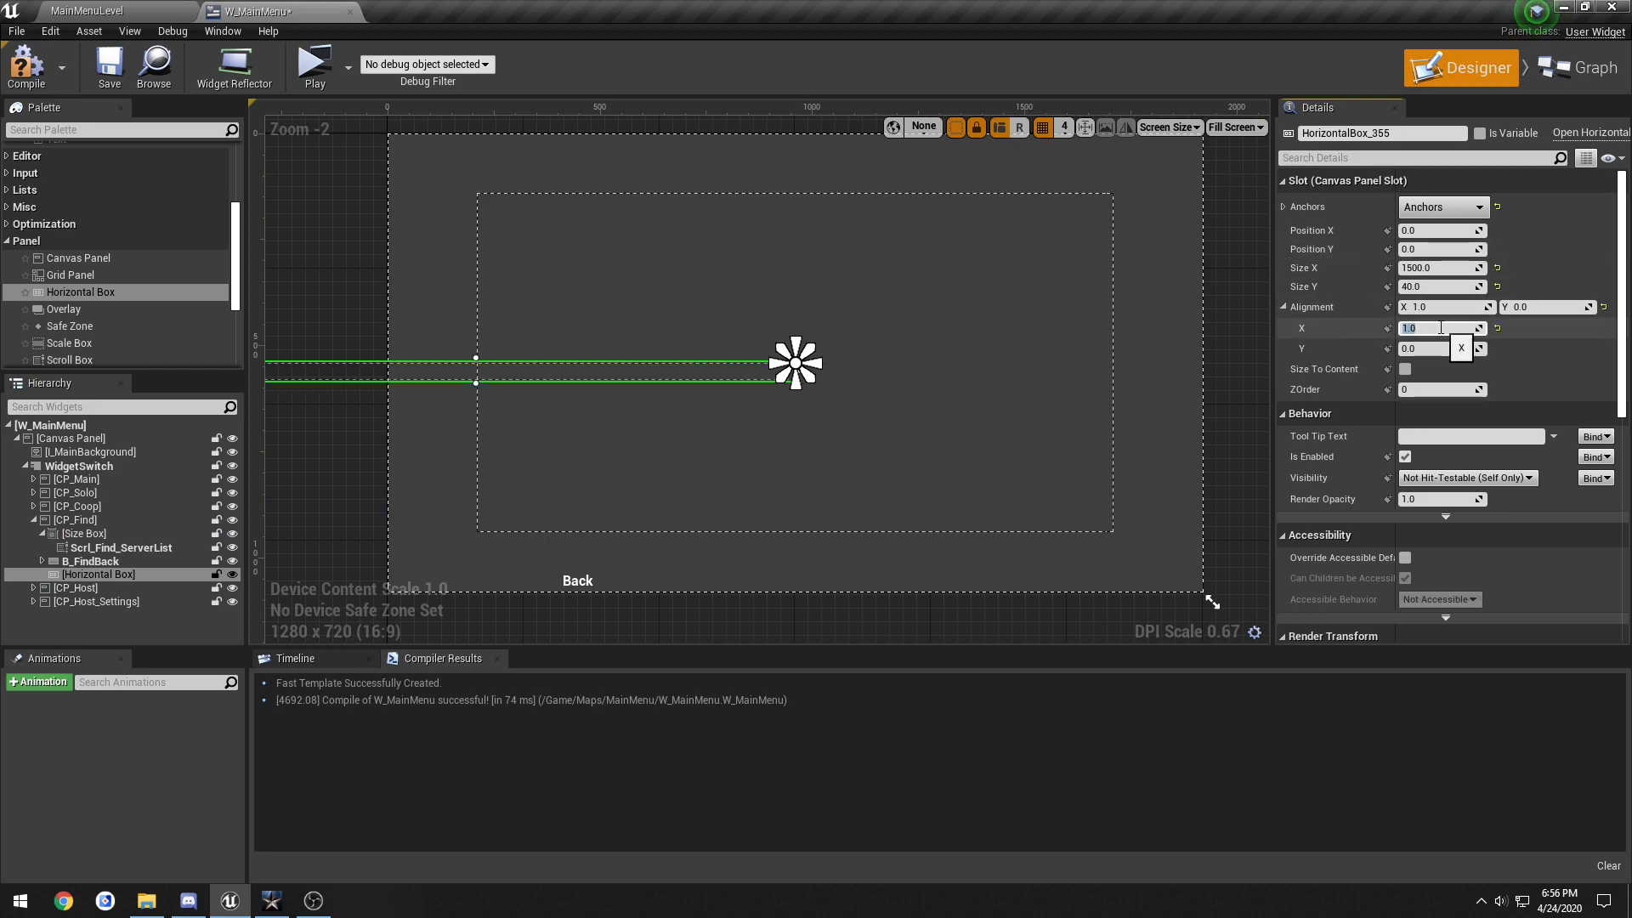
key("Return")
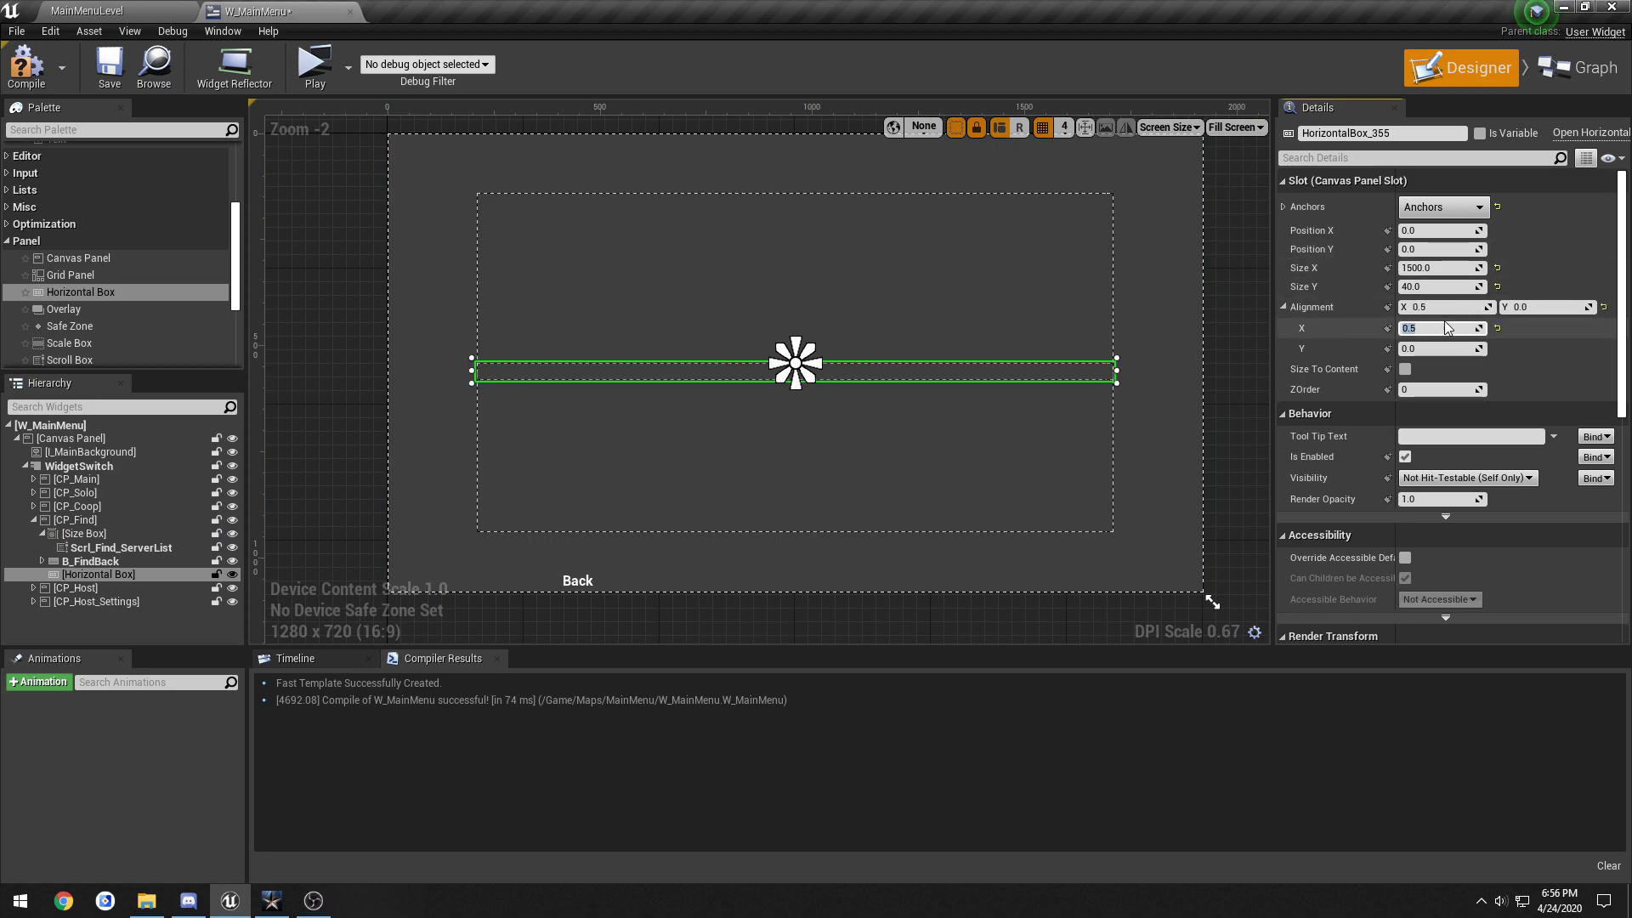
Step: Try vertical alignment values from 5 to 12, settling on 11.5 to seat the header above the list
left_click(1426, 350)
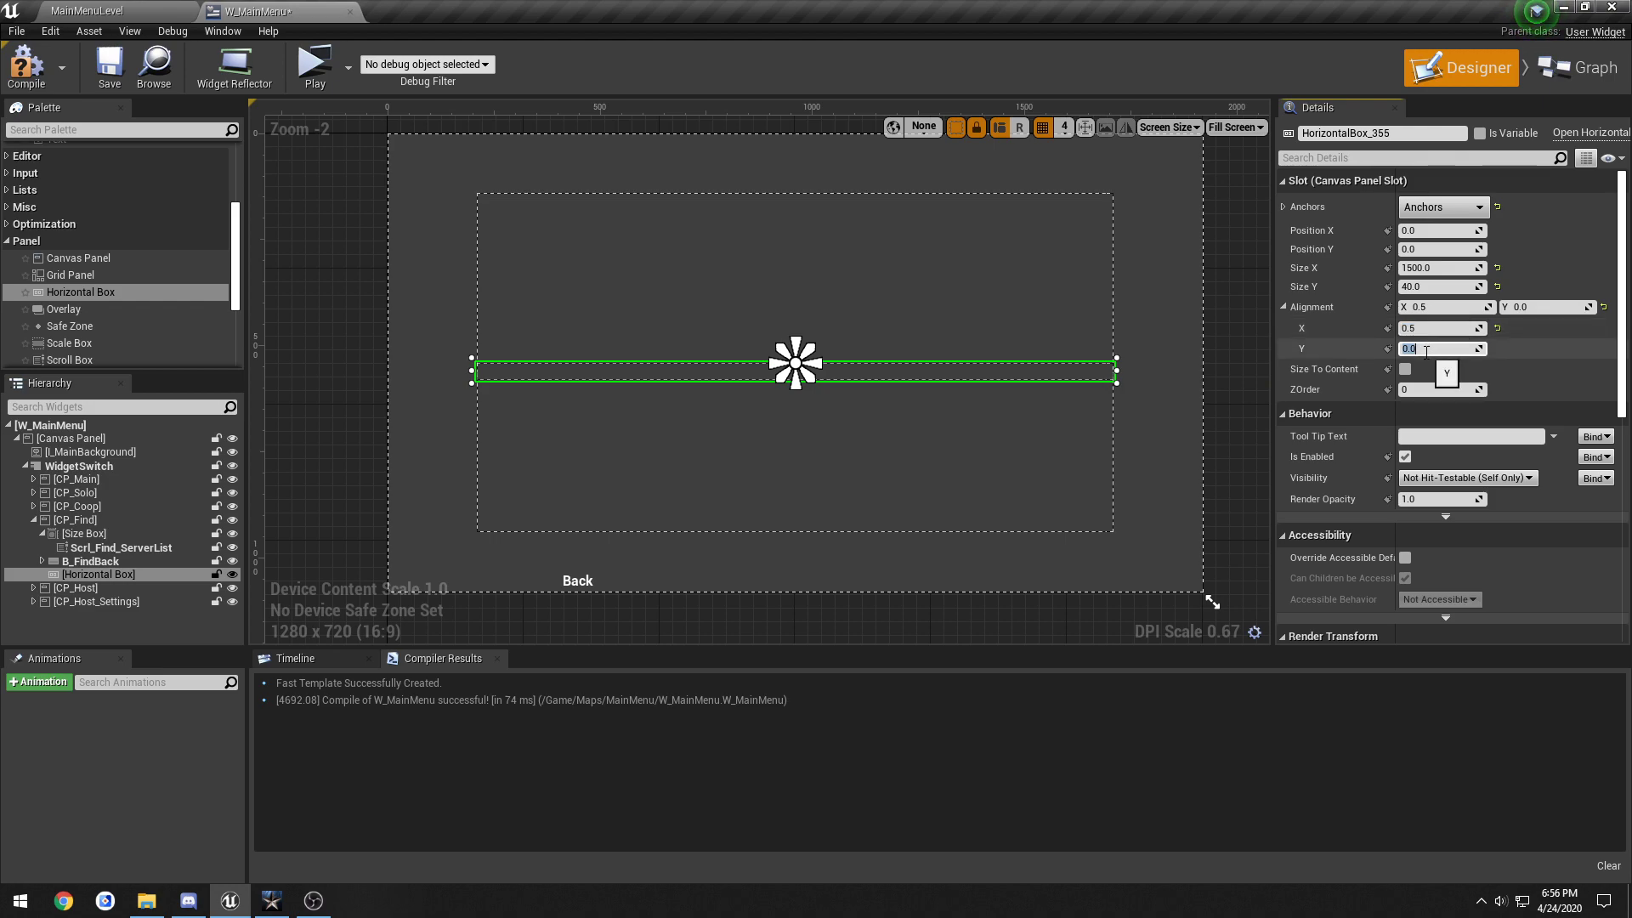
type("5")
key("Return")
type("6")
key("Return")
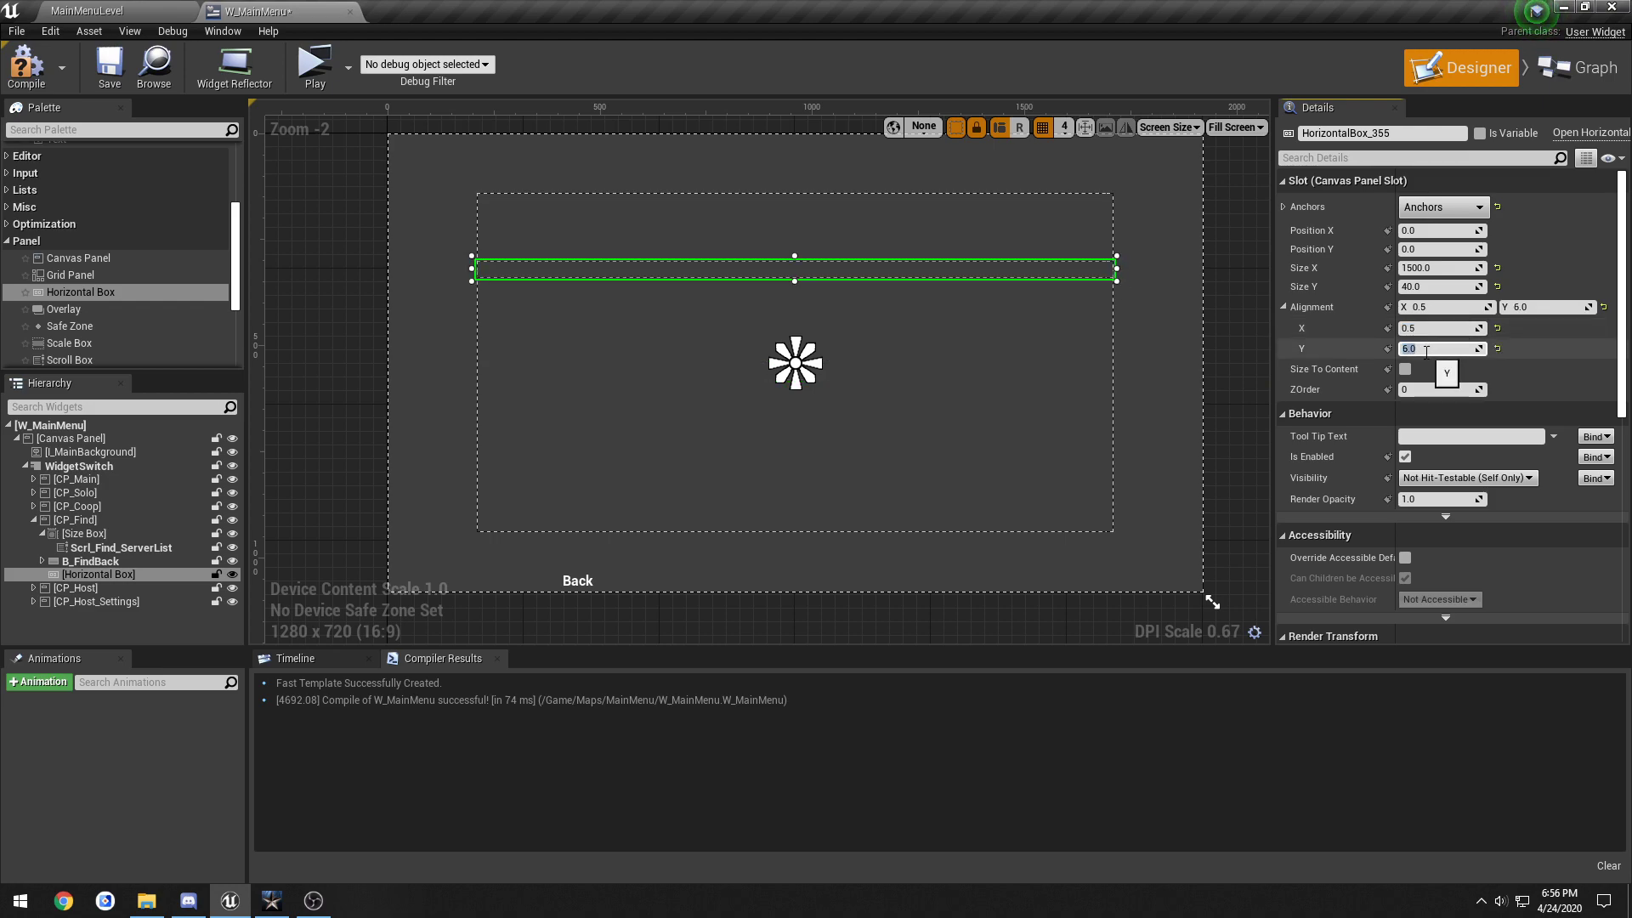
type("9")
key("Return")
type("10")
key("Return")
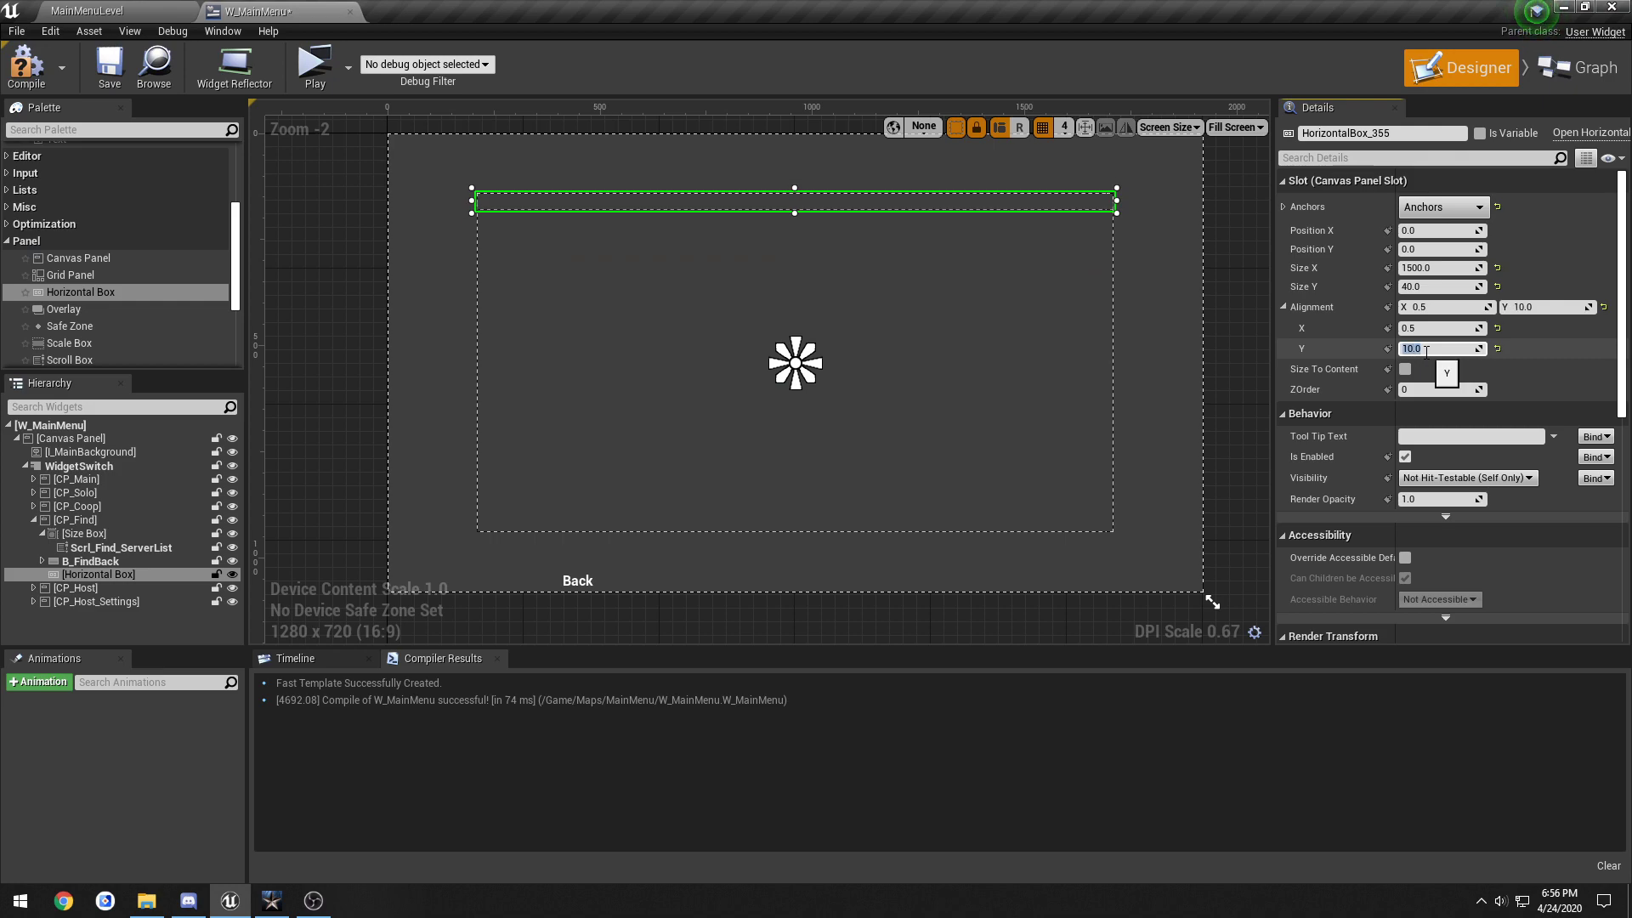
type("12")
key("Return")
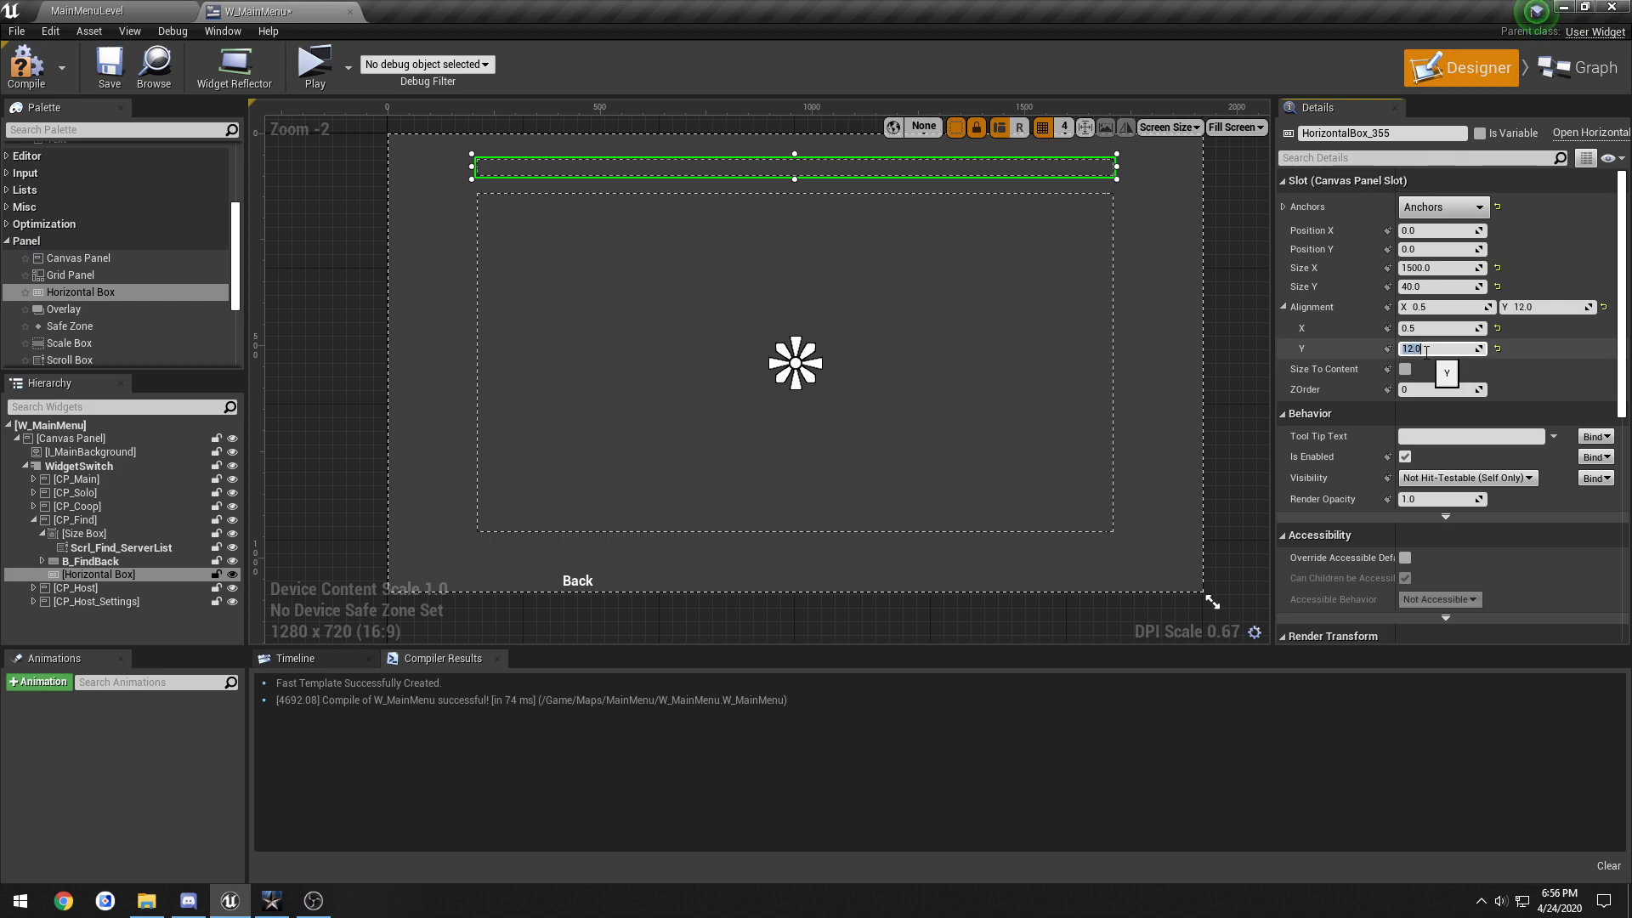
type("11")
key("Return")
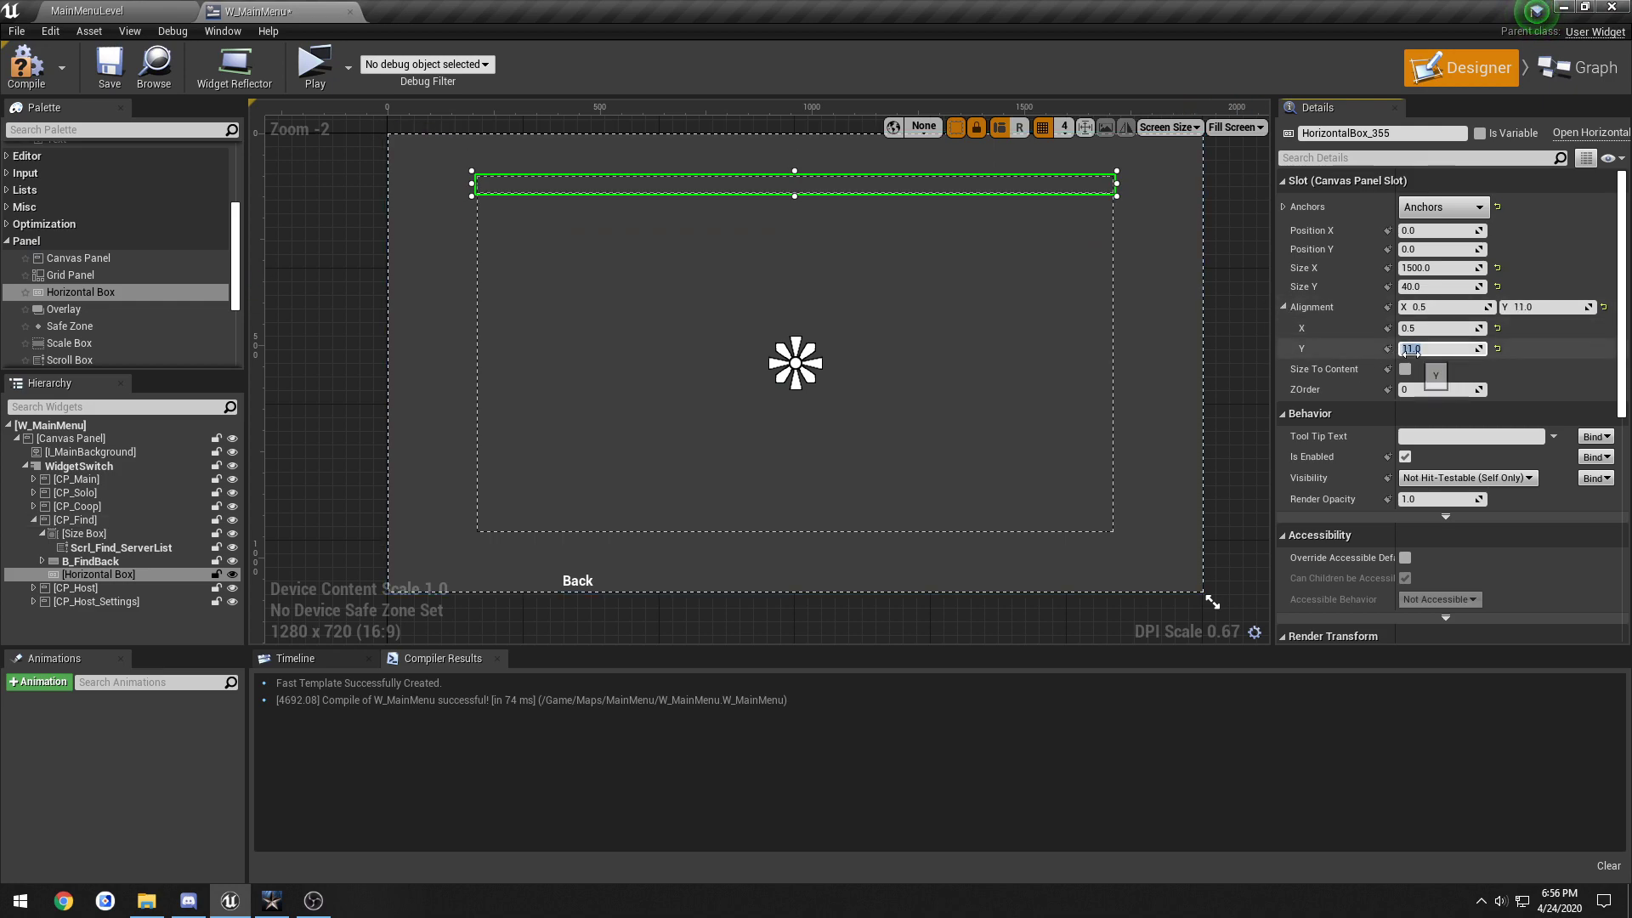
left_click(1411, 350)
type(".5")
key("Return")
right_click_drag(920, 239, 903, 321)
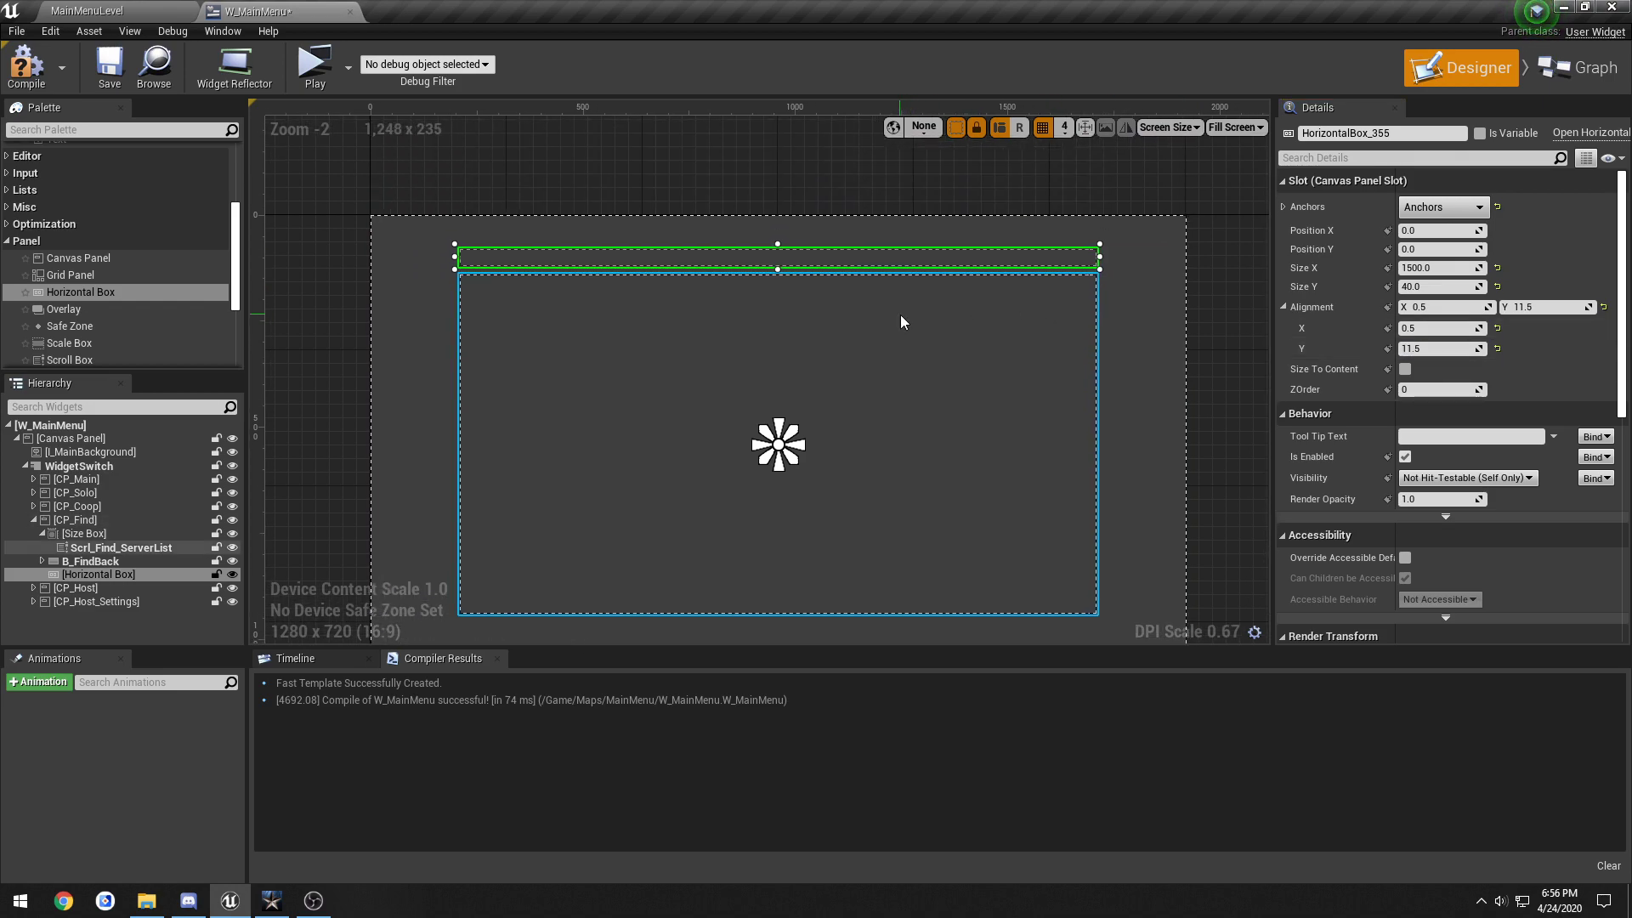
key("F2")
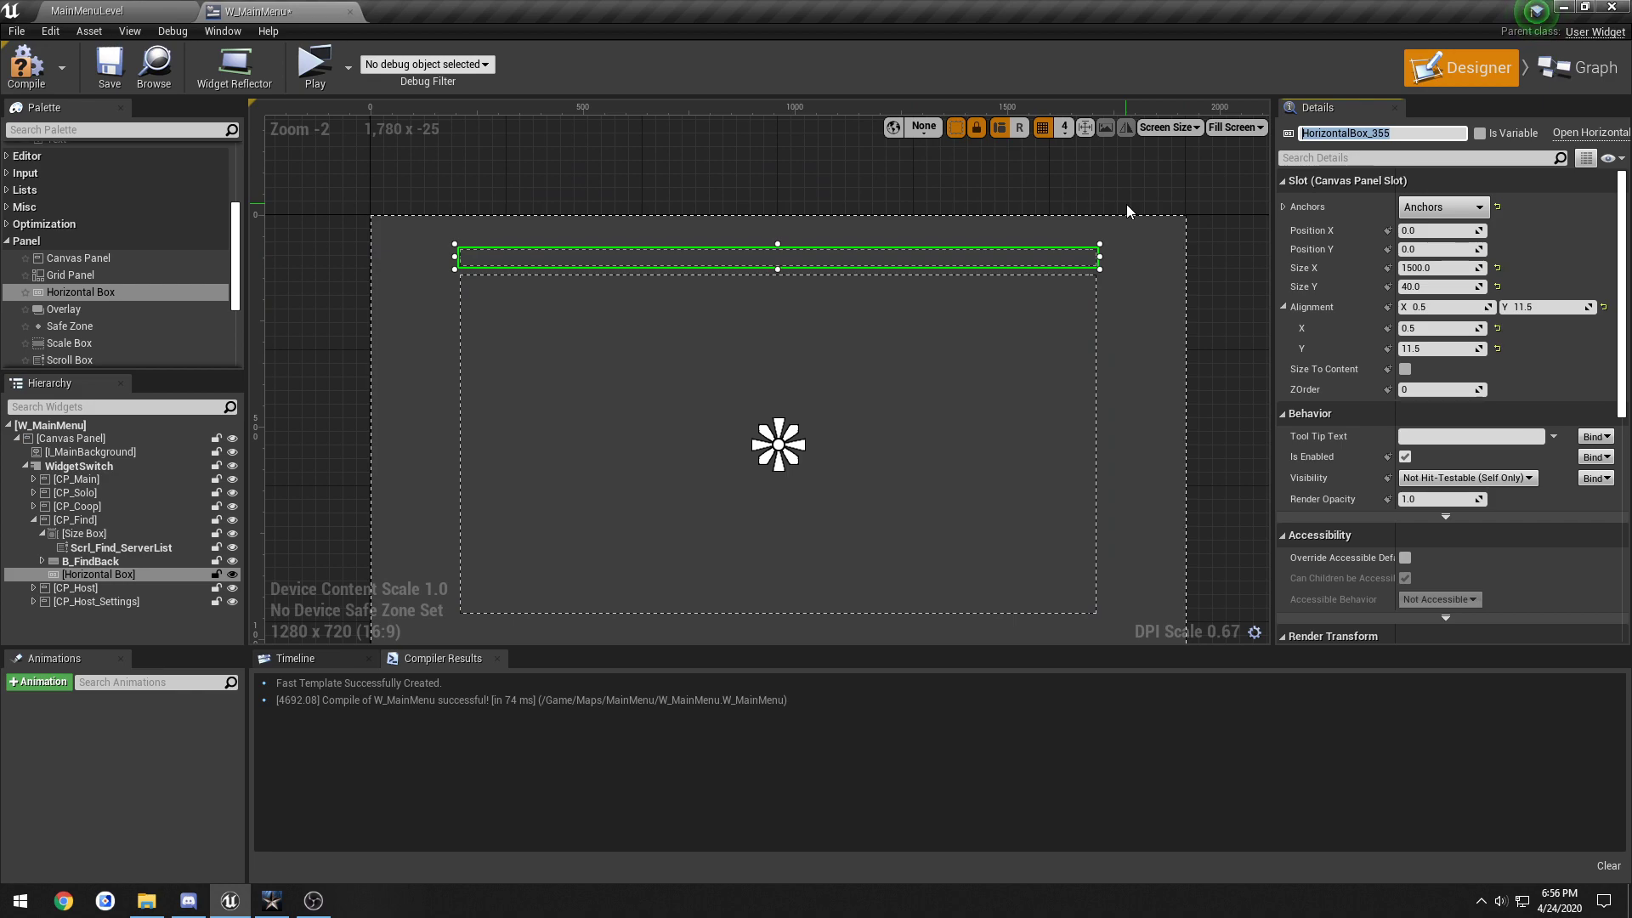
Step: Name the header box HB_ServerDetails, then compile and save the W_MainMenu widget
type("HB_Serve")
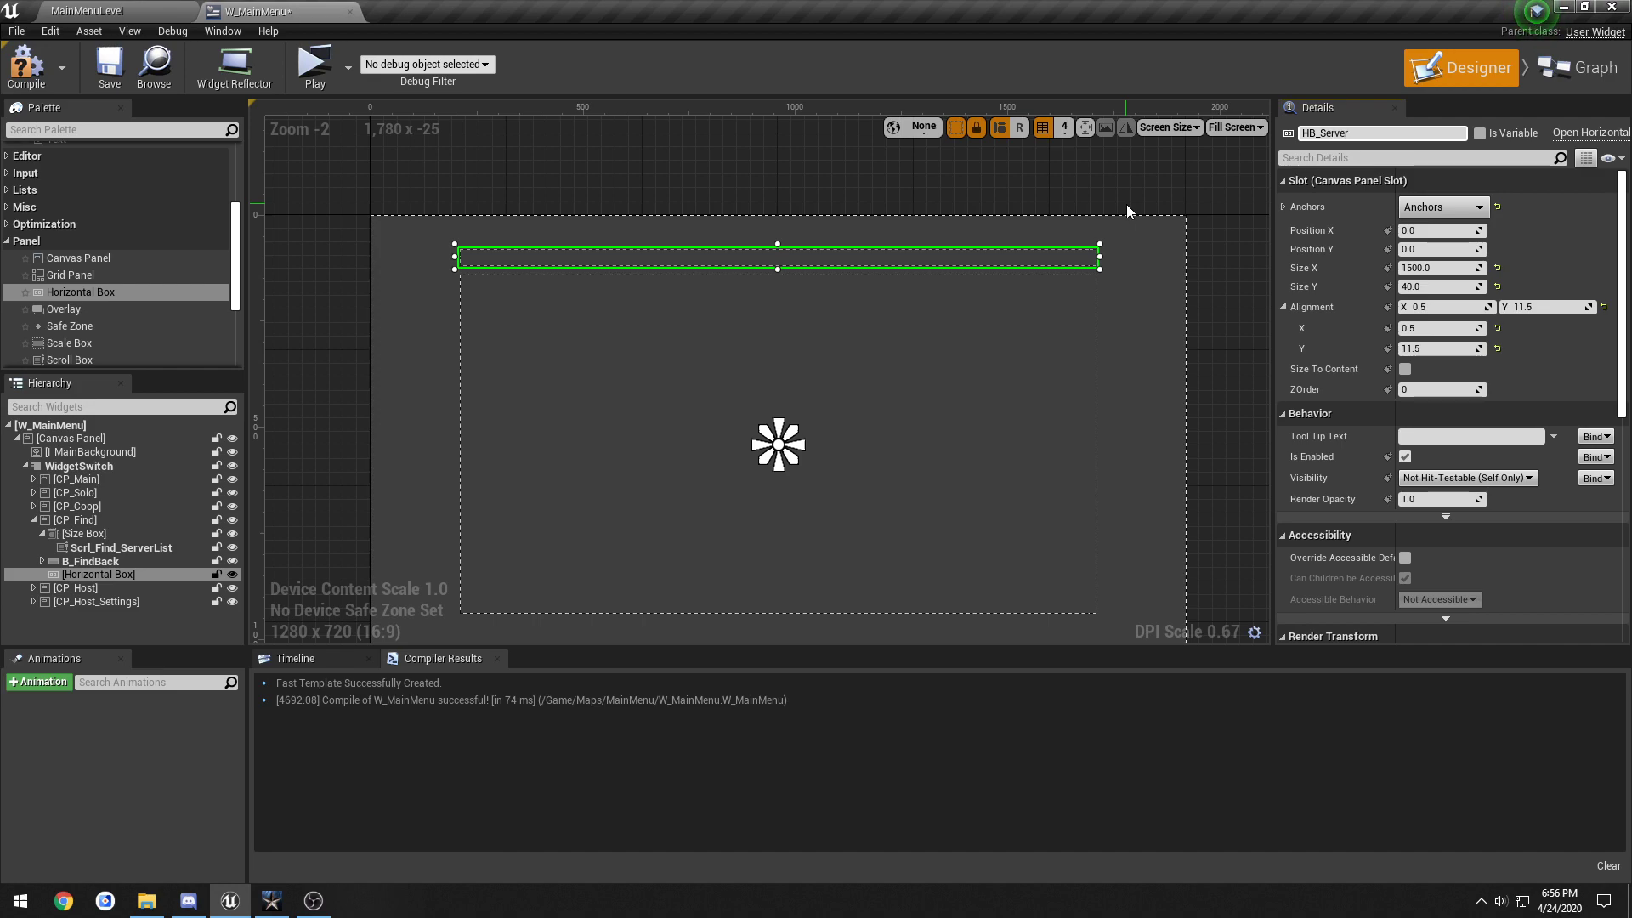
type("r")
type("Details")
key("Return")
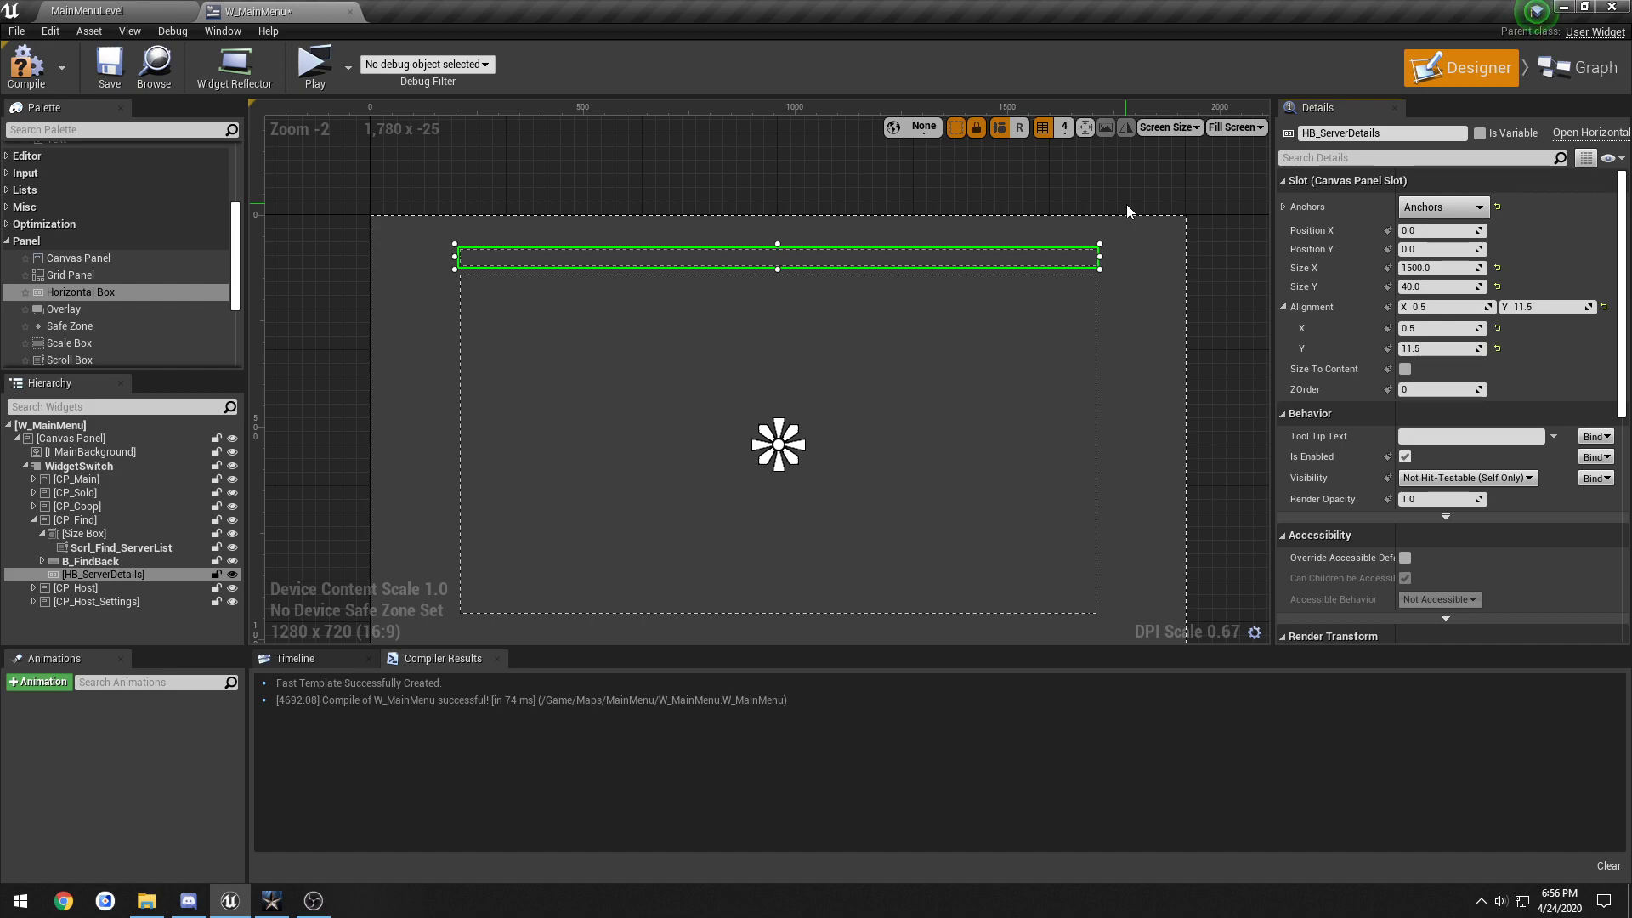
left_click(26, 64)
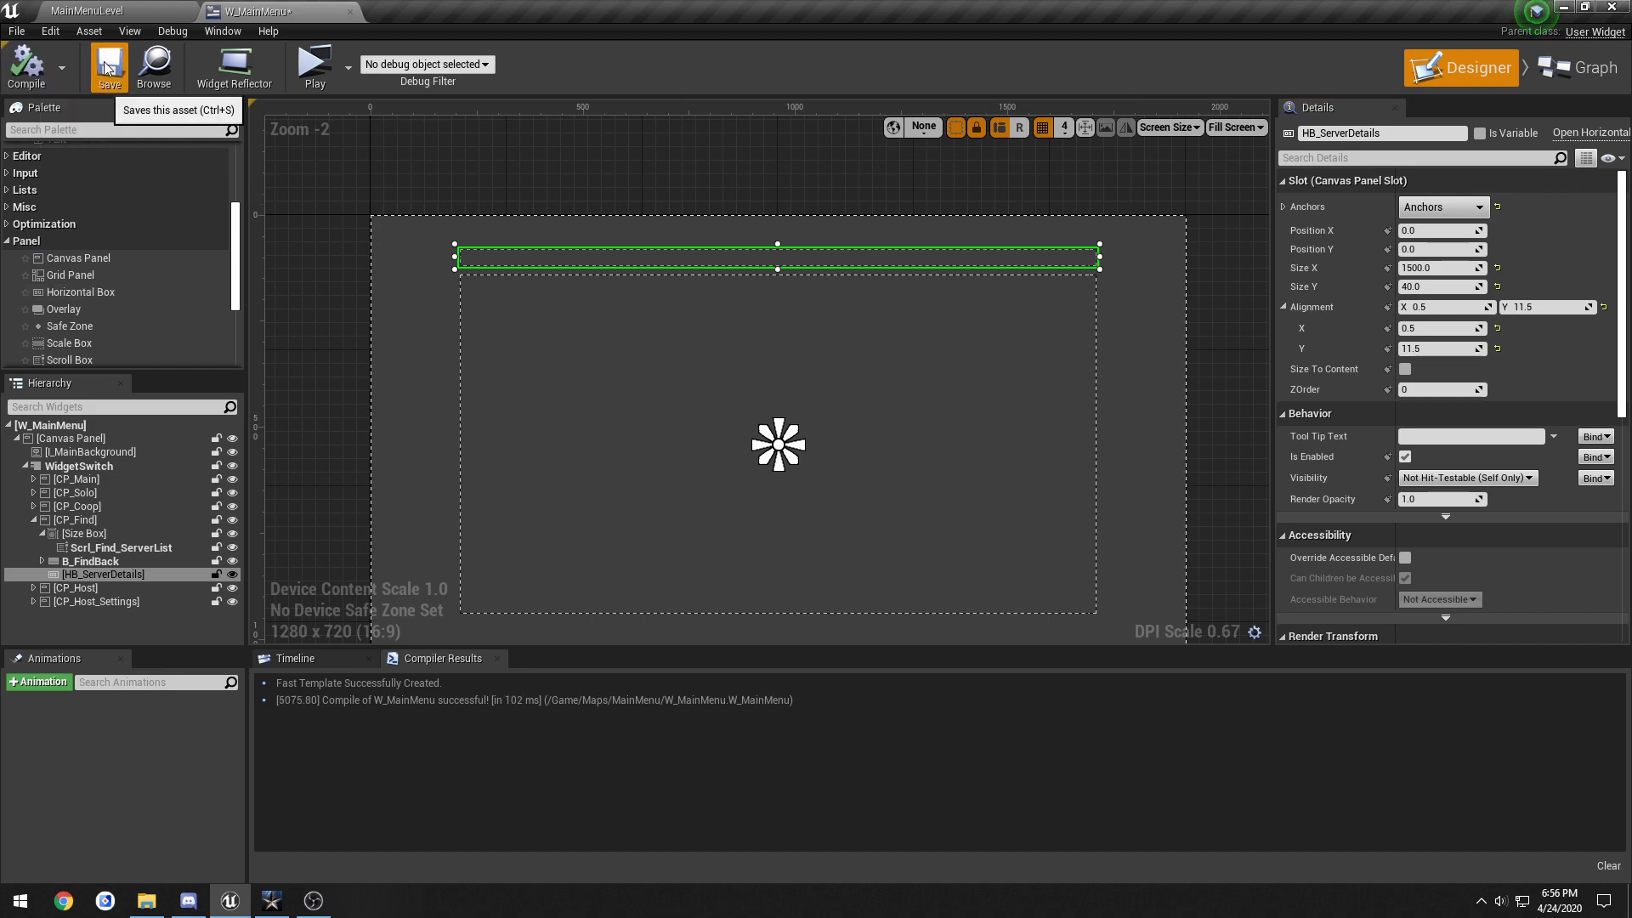
left_click(108, 68)
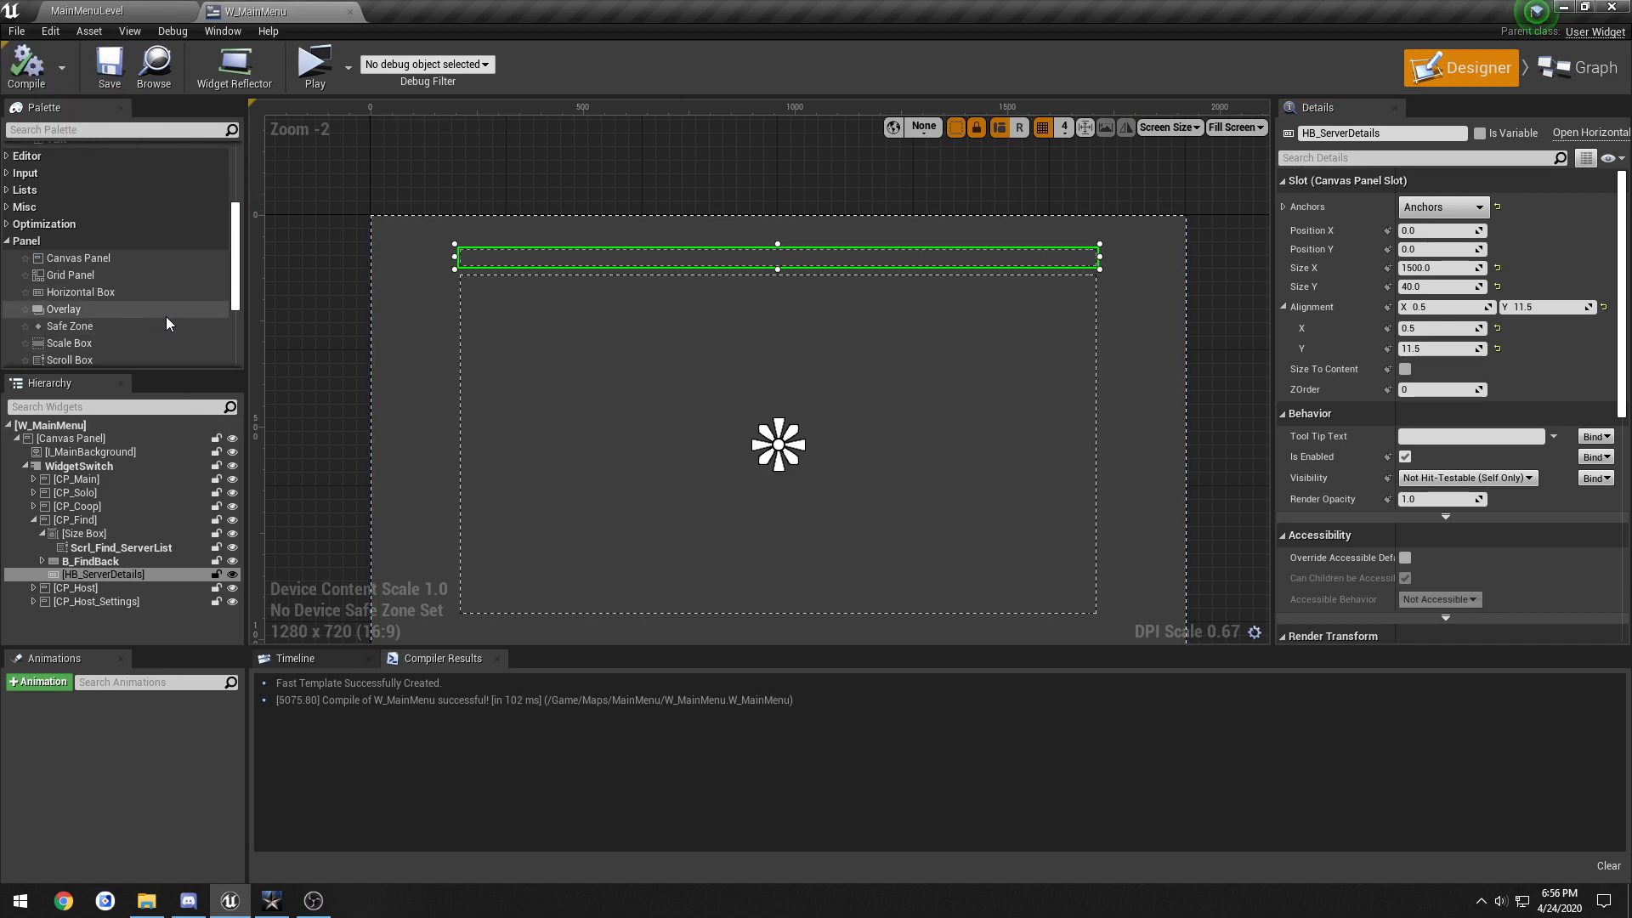
Step: Add two Text blocks to HB_ServerDetails captioned 'Server Name' and 'Map Name'
scroll(167, 323, "up", 3)
left_click_drag(93, 247, 491, 258)
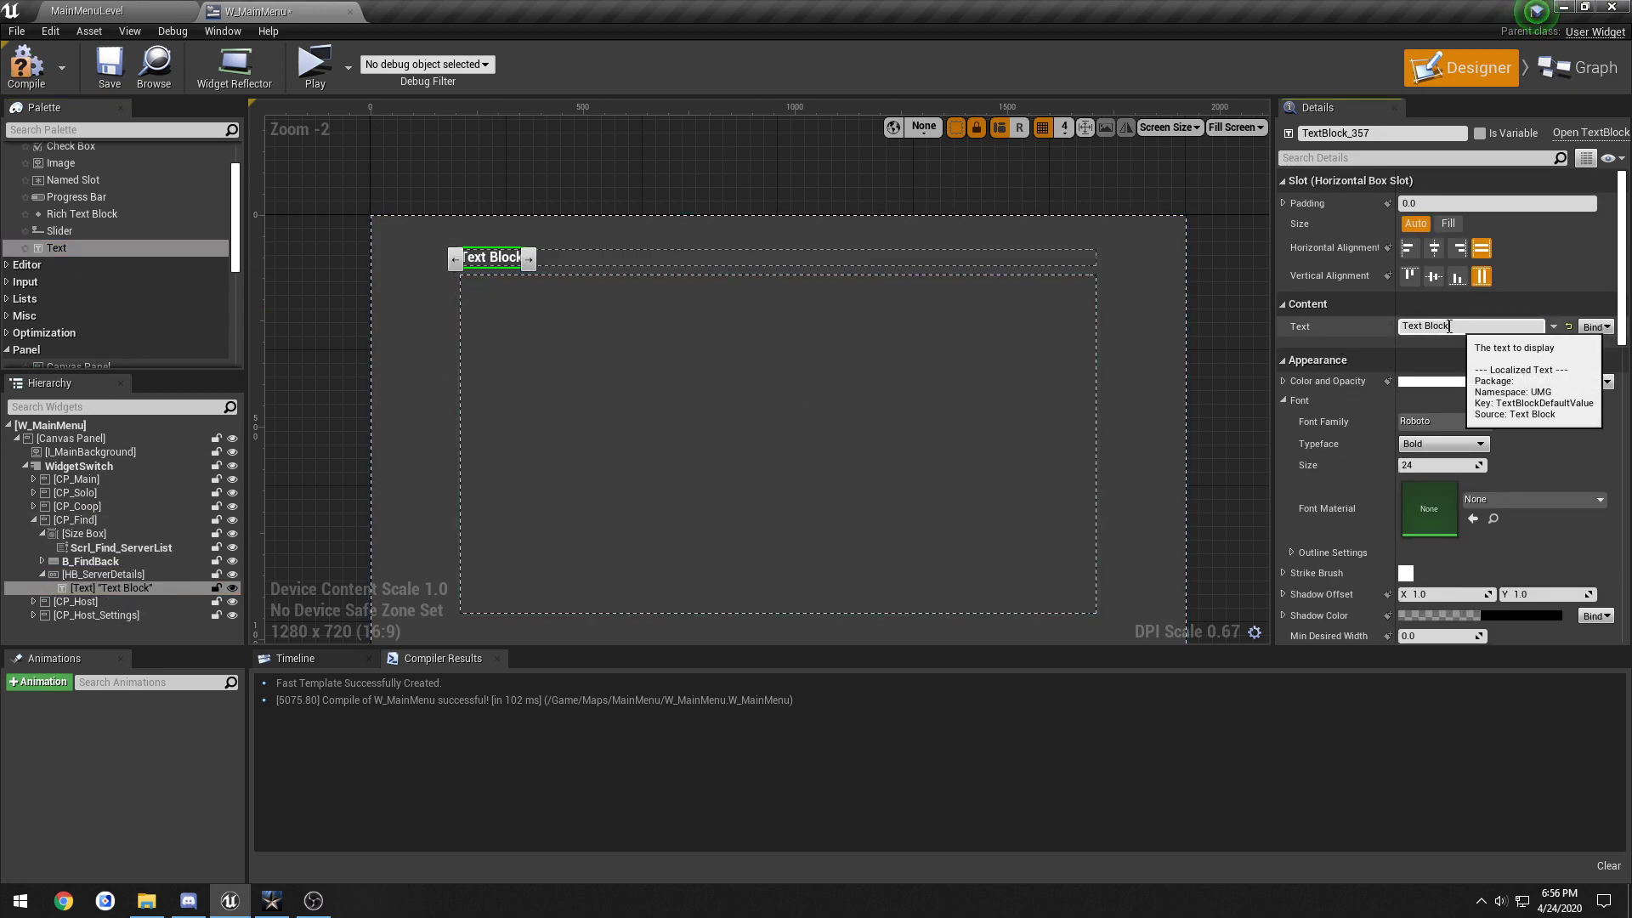
left_click(1449, 326)
type("Server Name")
key("Return")
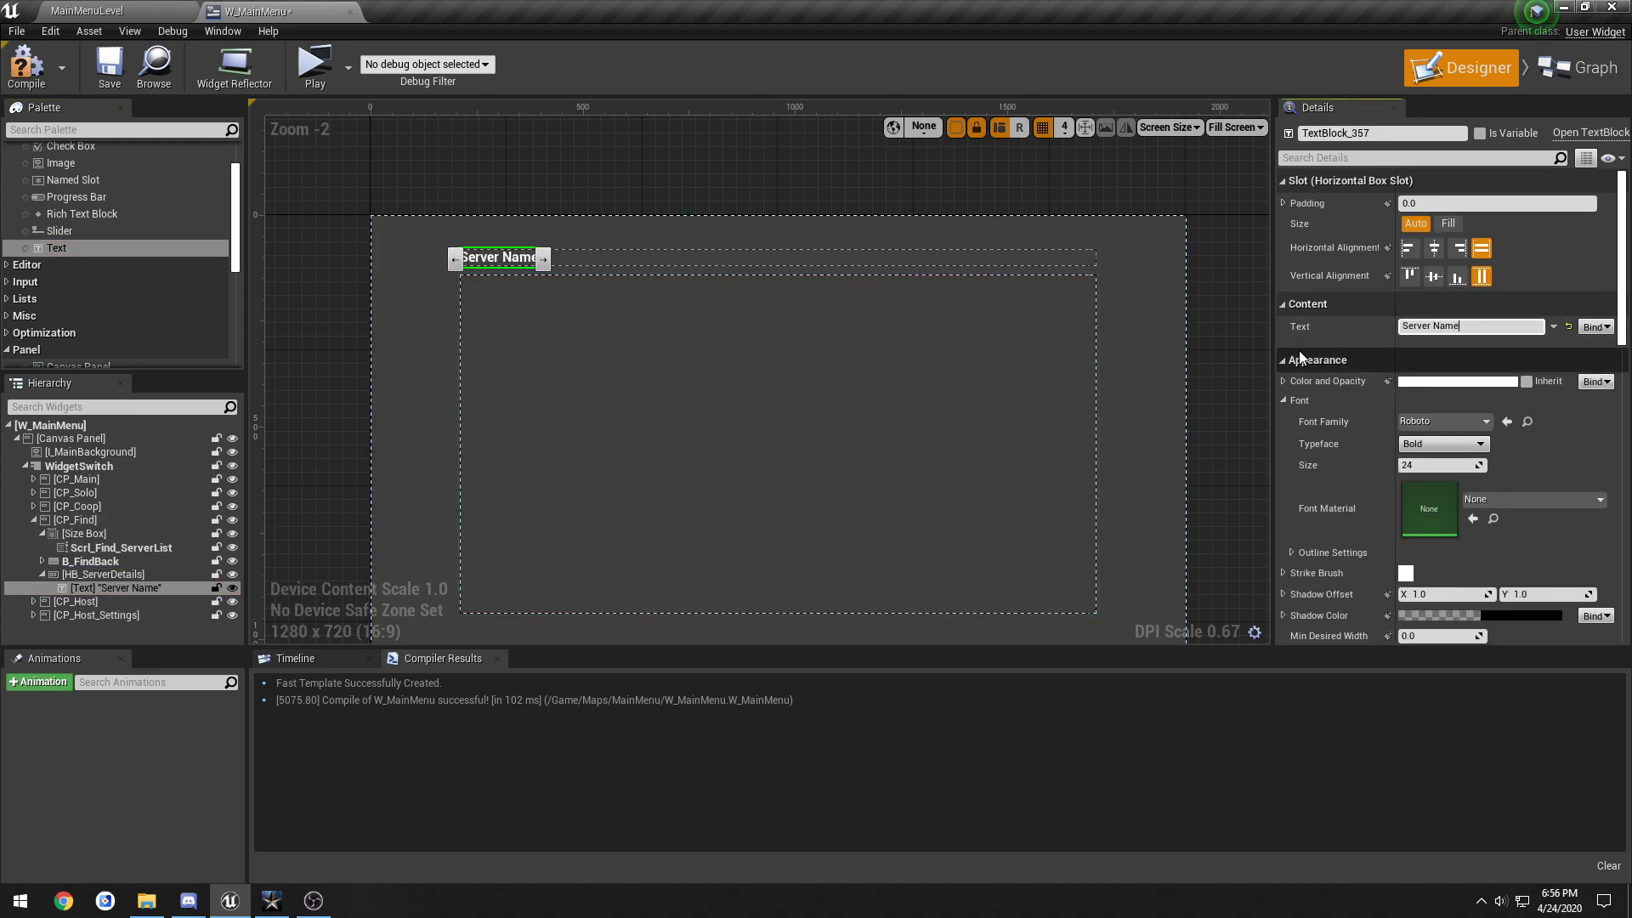
left_click_drag(73, 247, 620, 257)
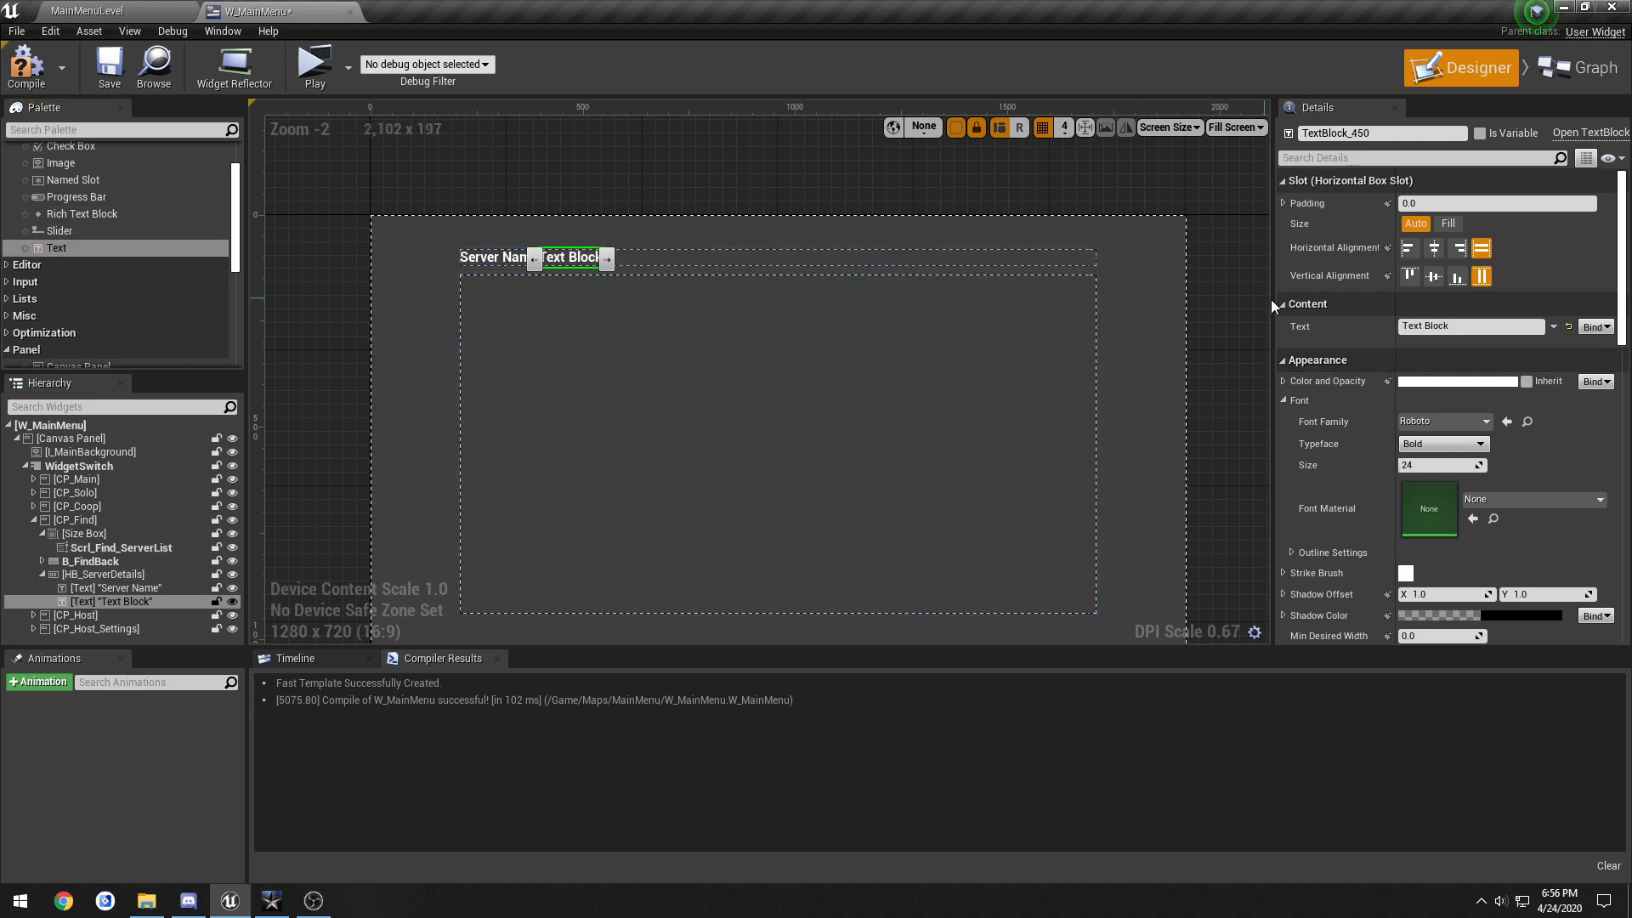
left_click(1462, 327)
type("Map Nam")
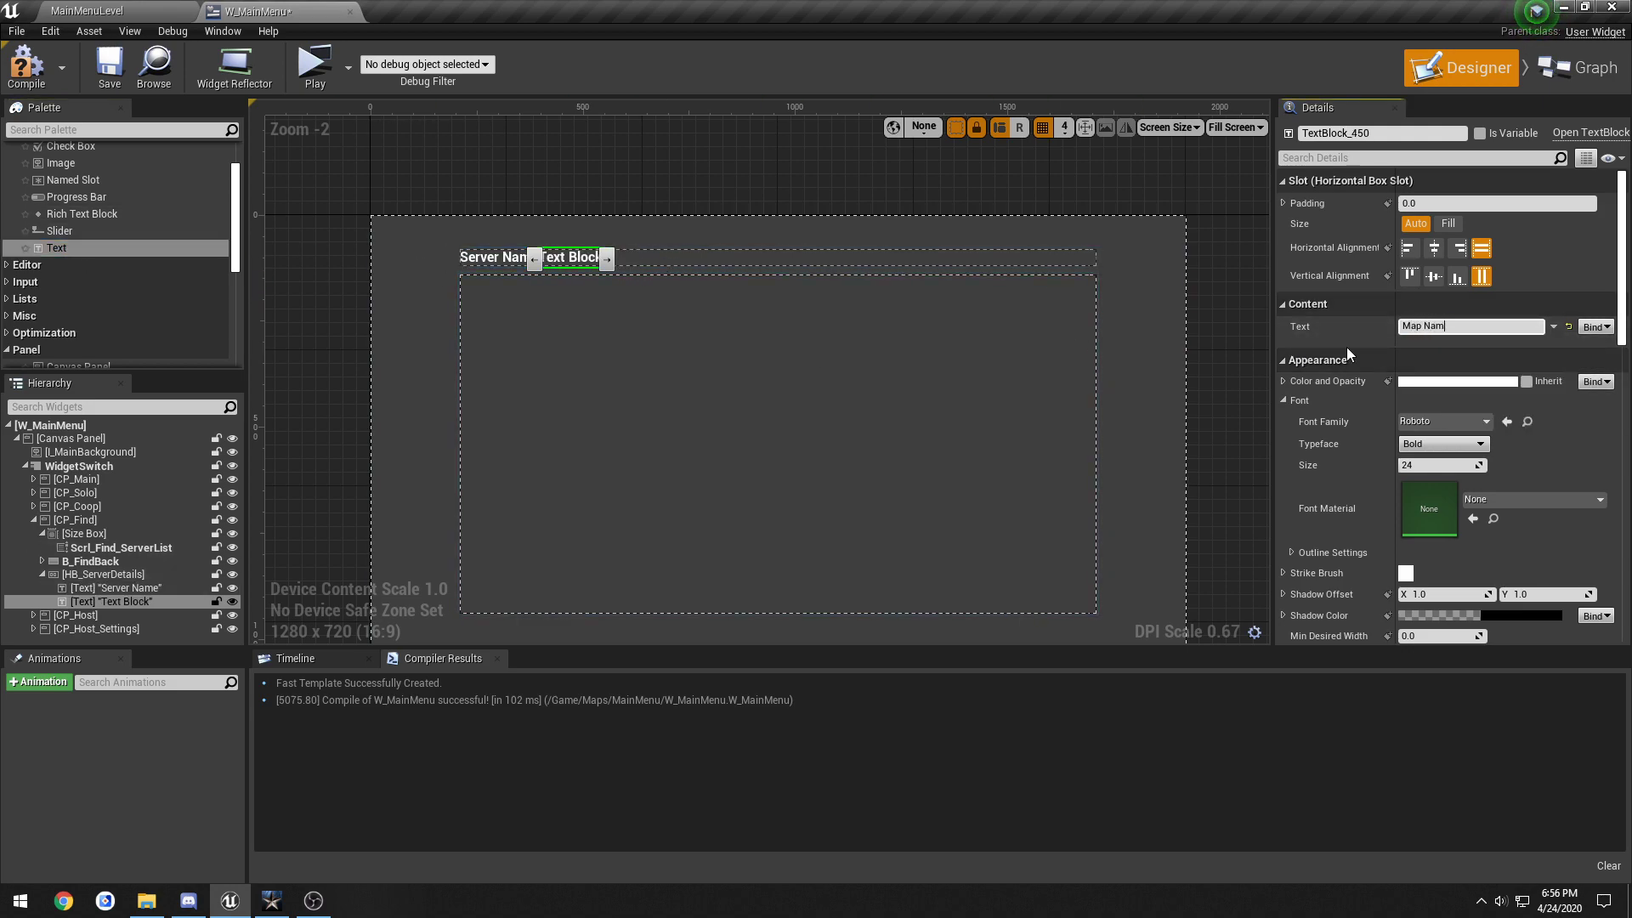
type("e")
key("Return")
Step: Add a third Text block captioned 'Players' and glance at the game's server list for reference
left_click_drag(56, 248, 705, 260)
left_click(1436, 326)
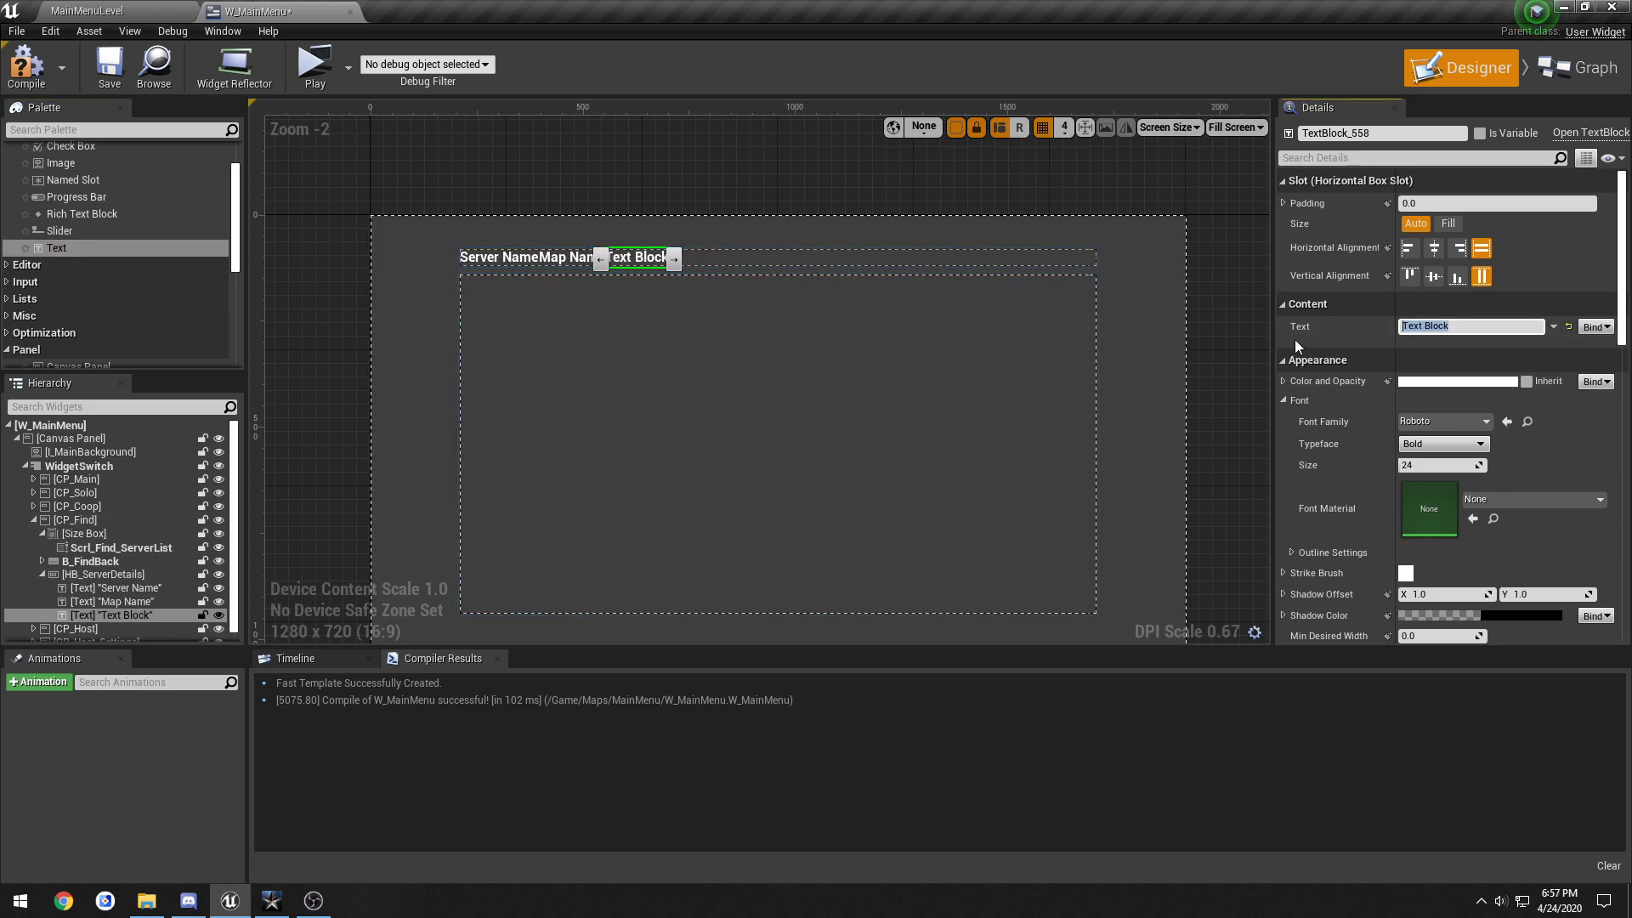
type("Players")
key("Return")
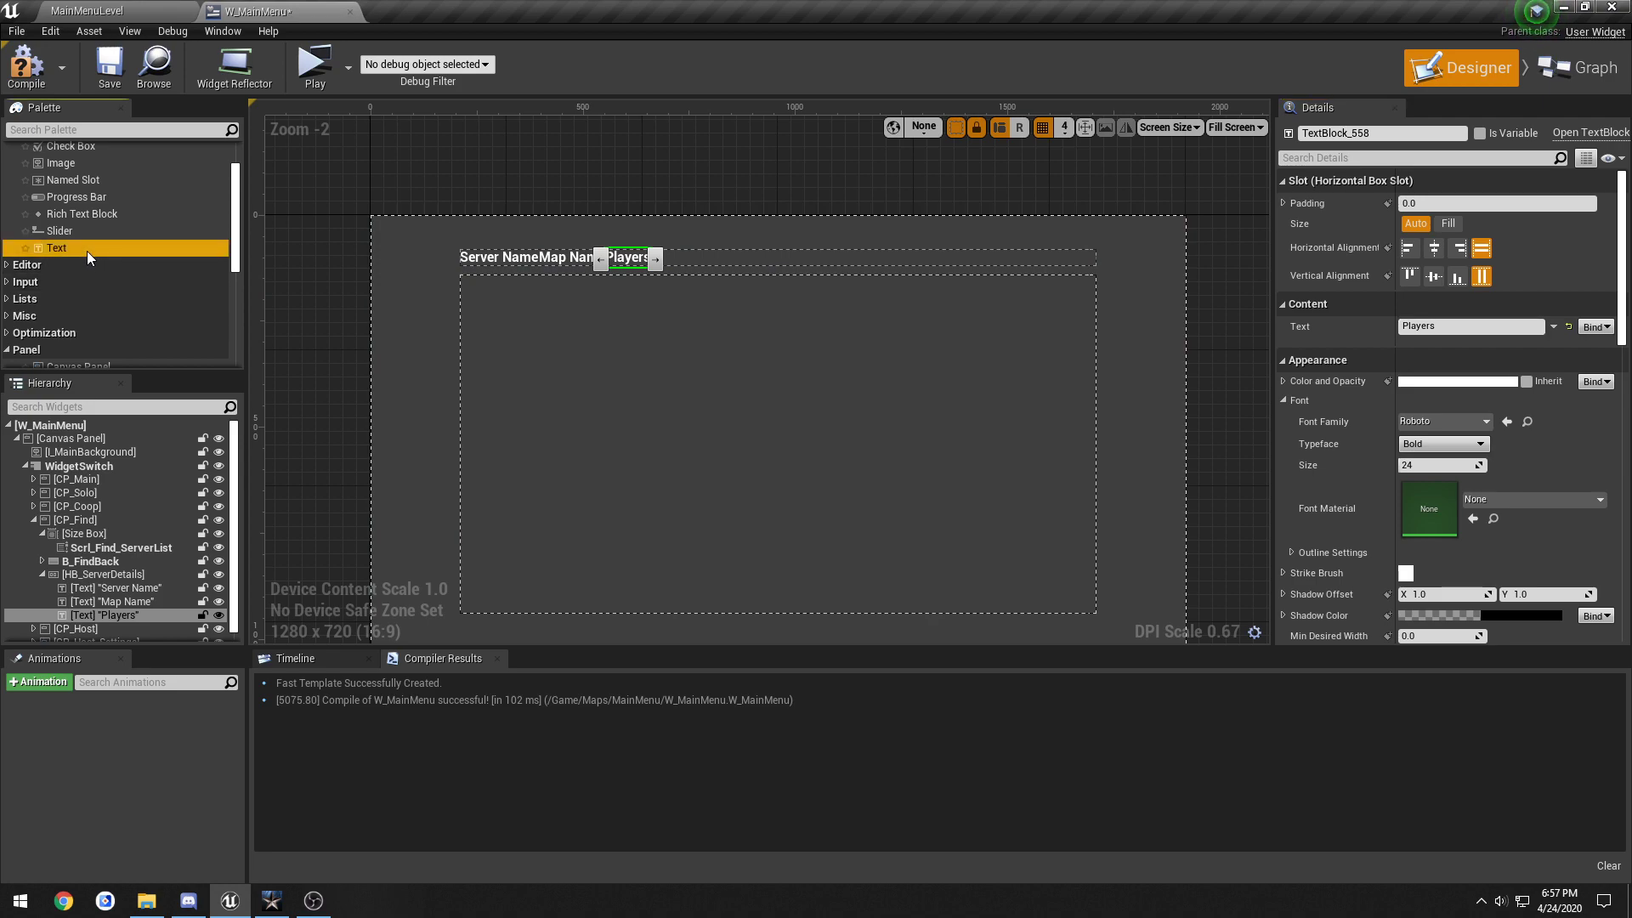
key("alt+Tab")
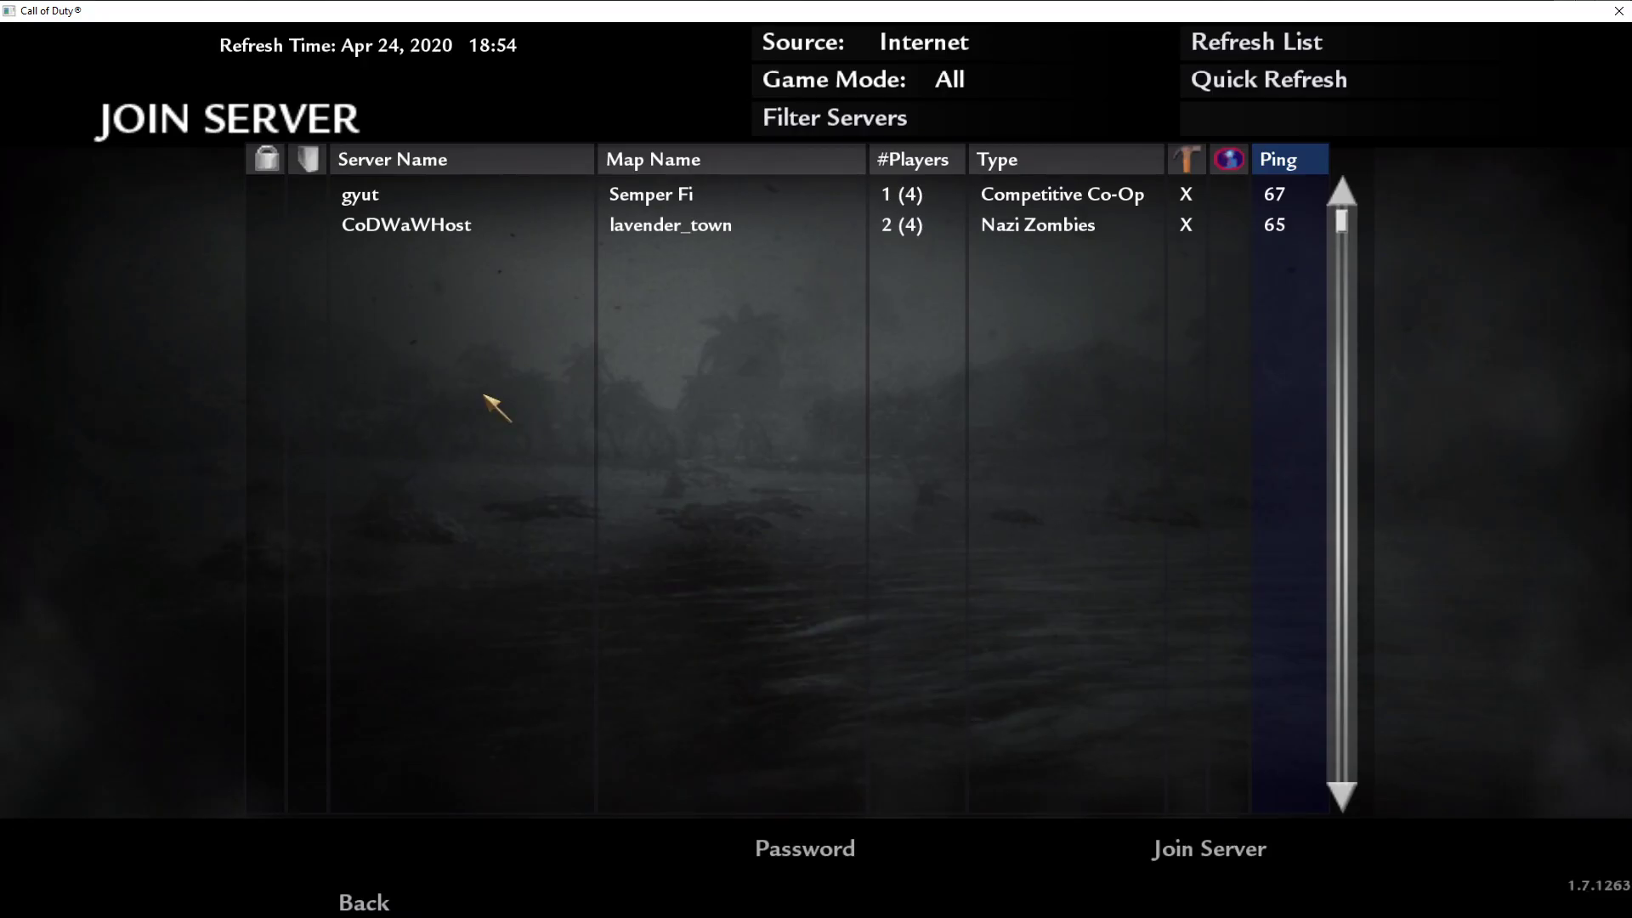
key("alt+Tab")
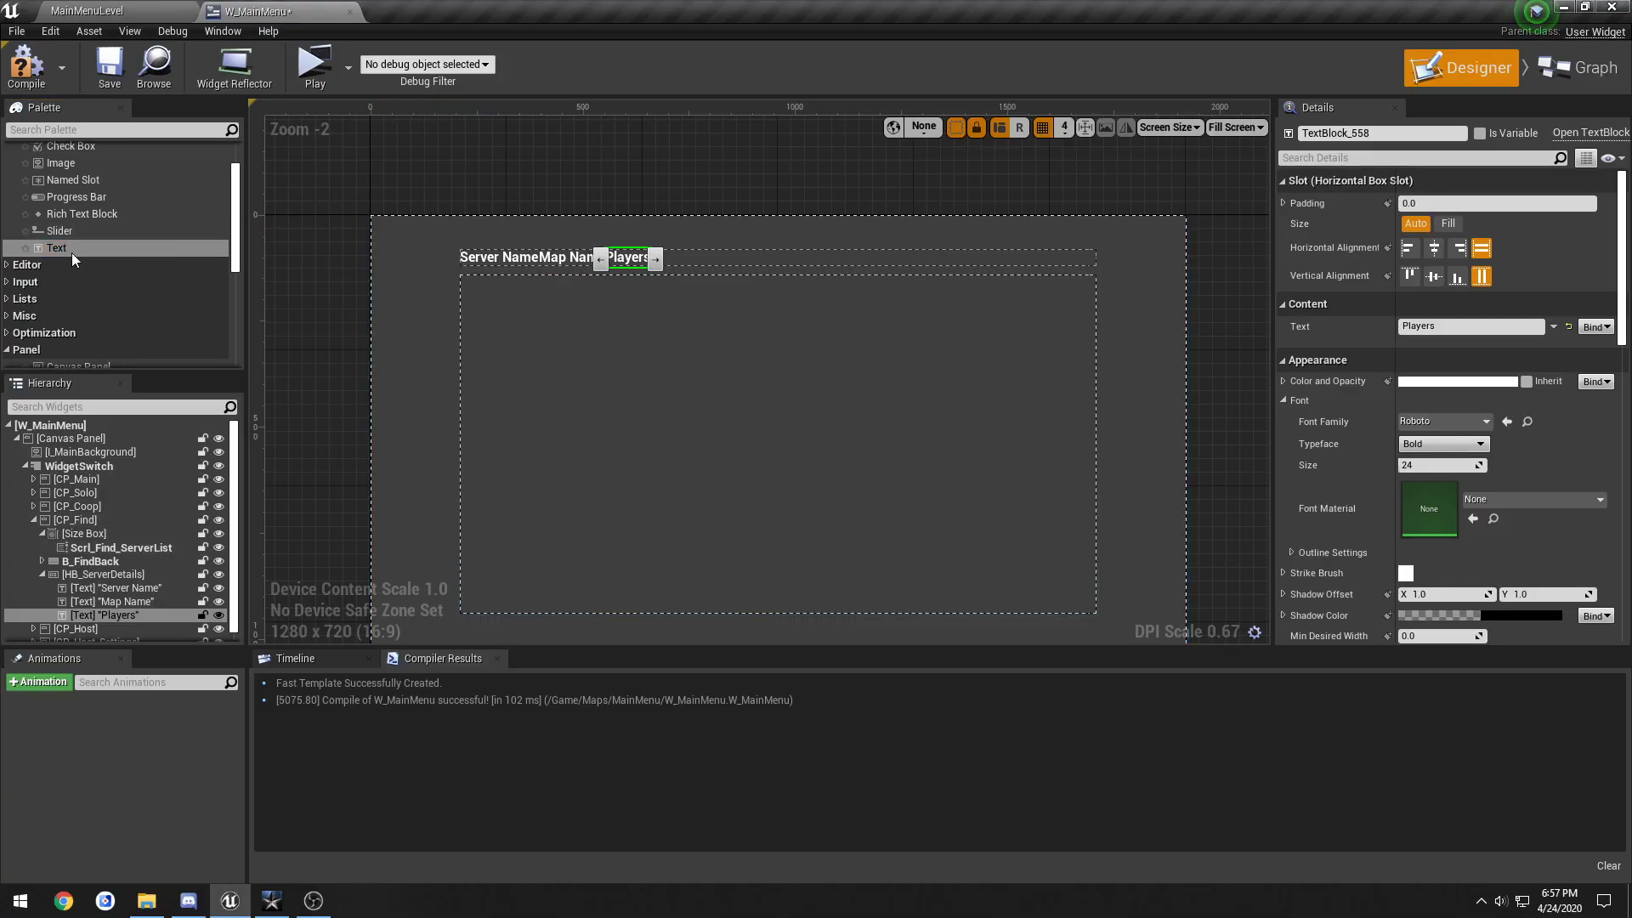
Step: Add a fourth Text block reading 'Ping', aligned right with its slot size set to Fill
left_click_drag(71, 252, 721, 264)
left_click(1471, 326)
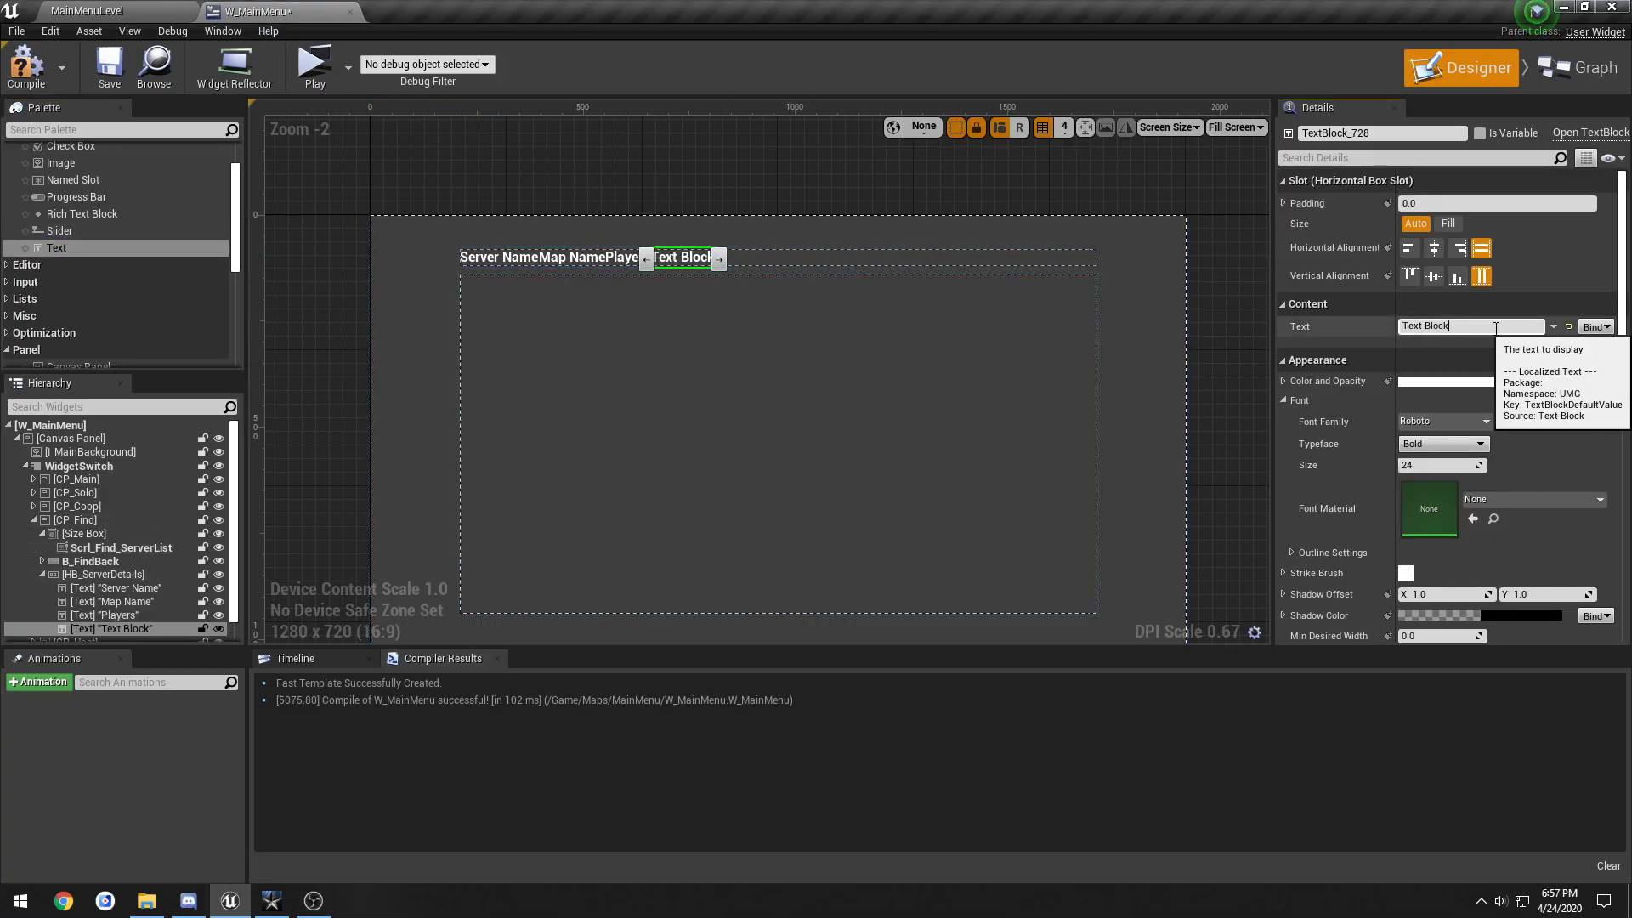
type("Ping")
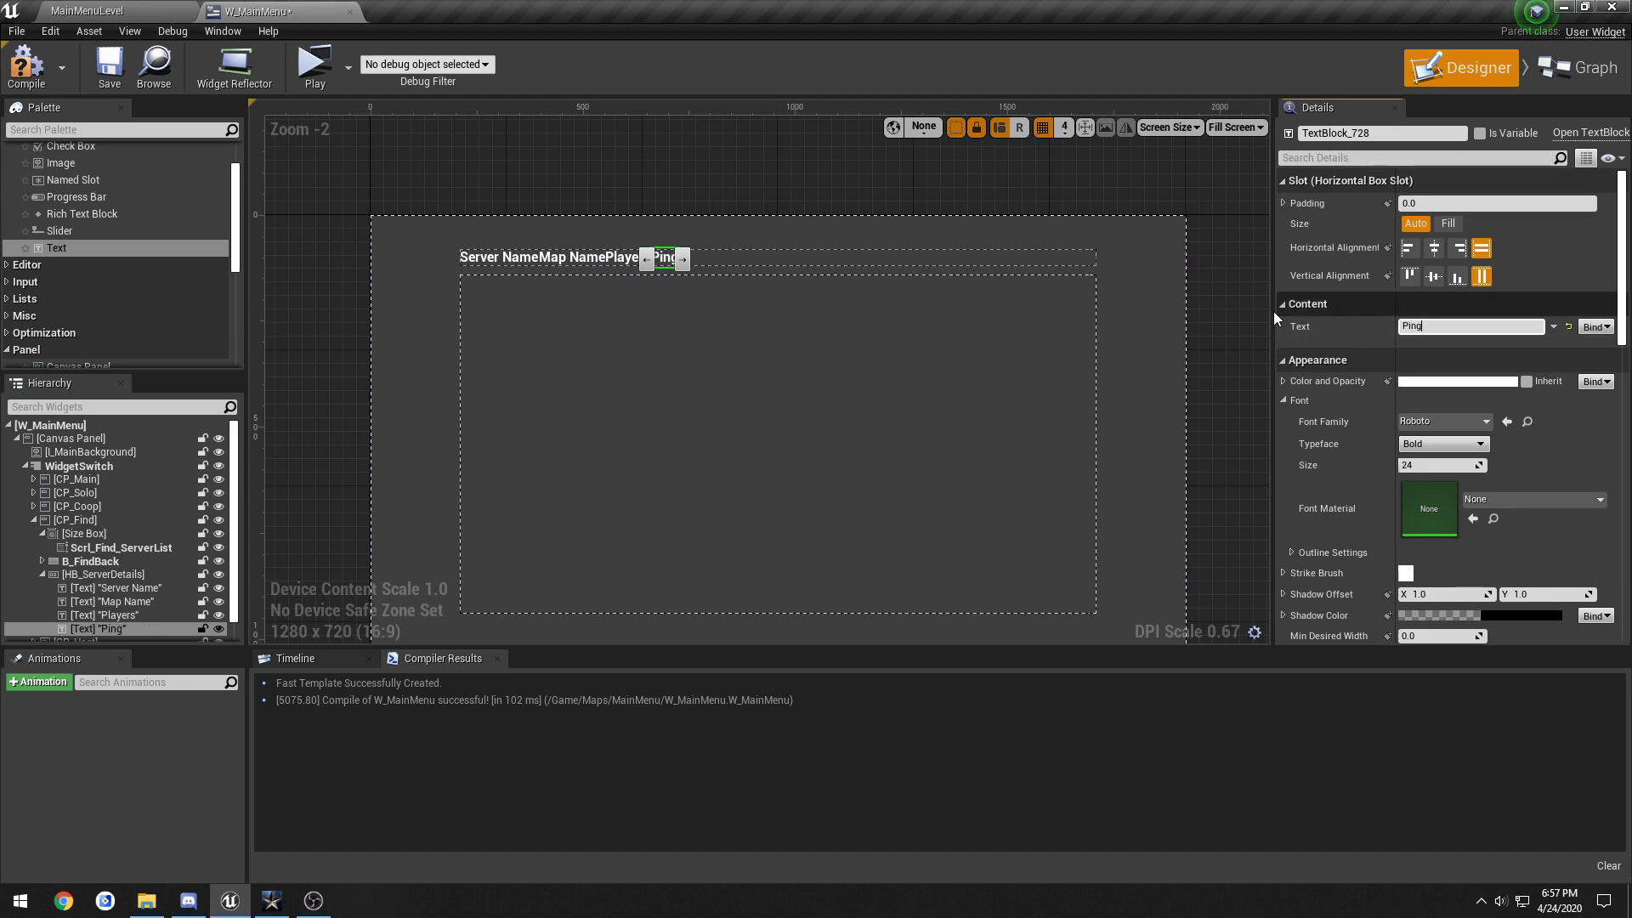
left_click(1458, 248)
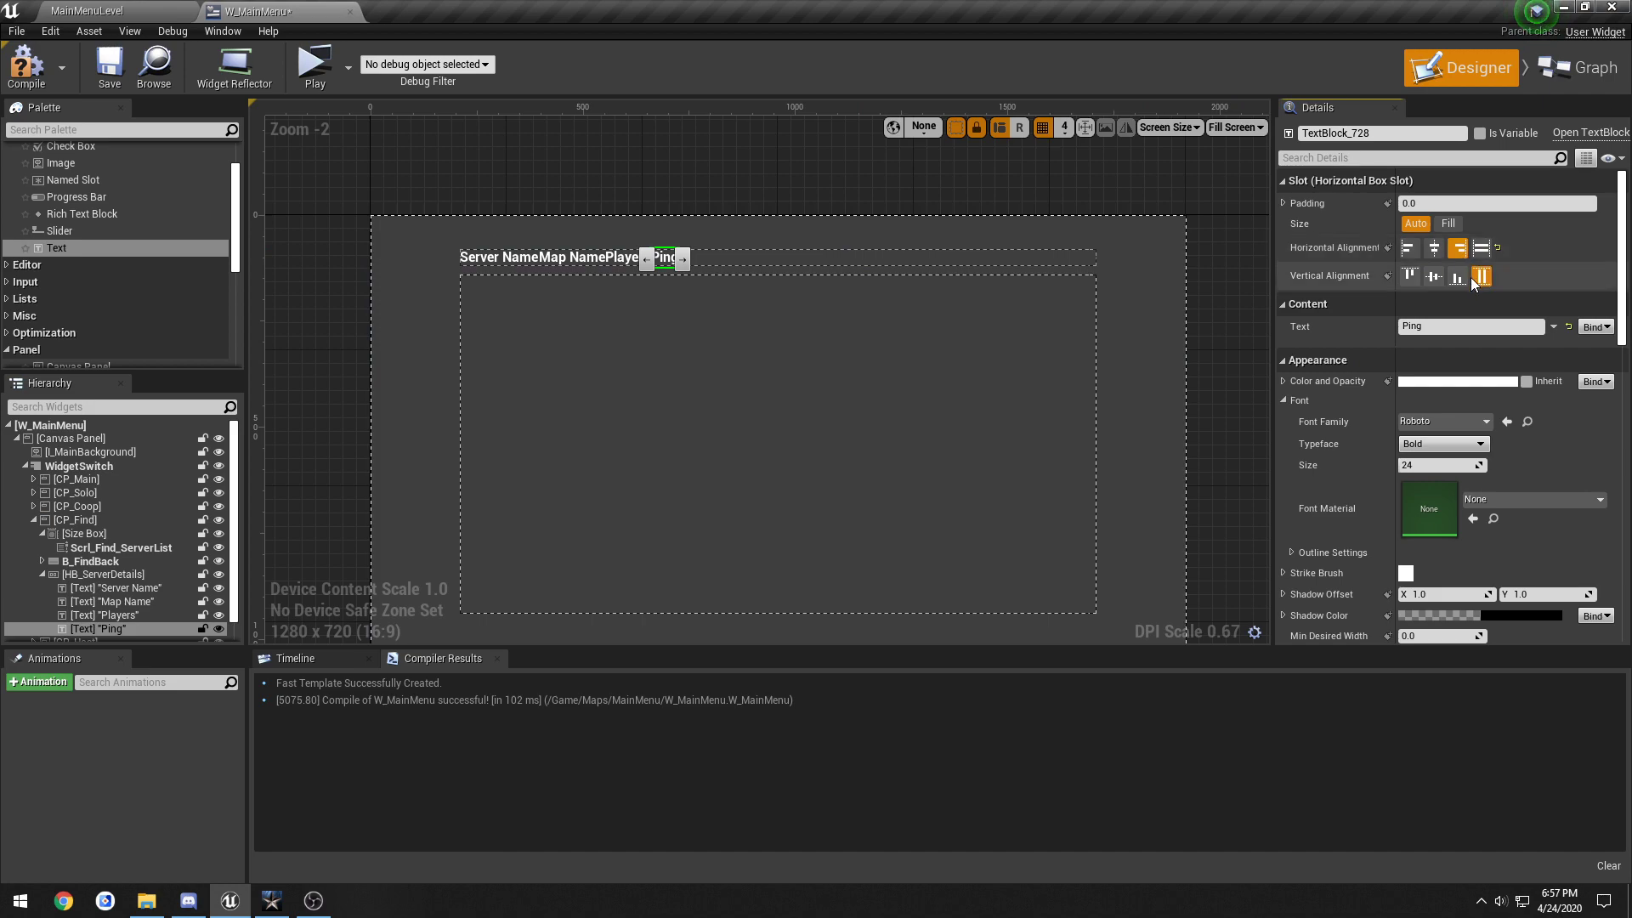
left_click(1447, 223)
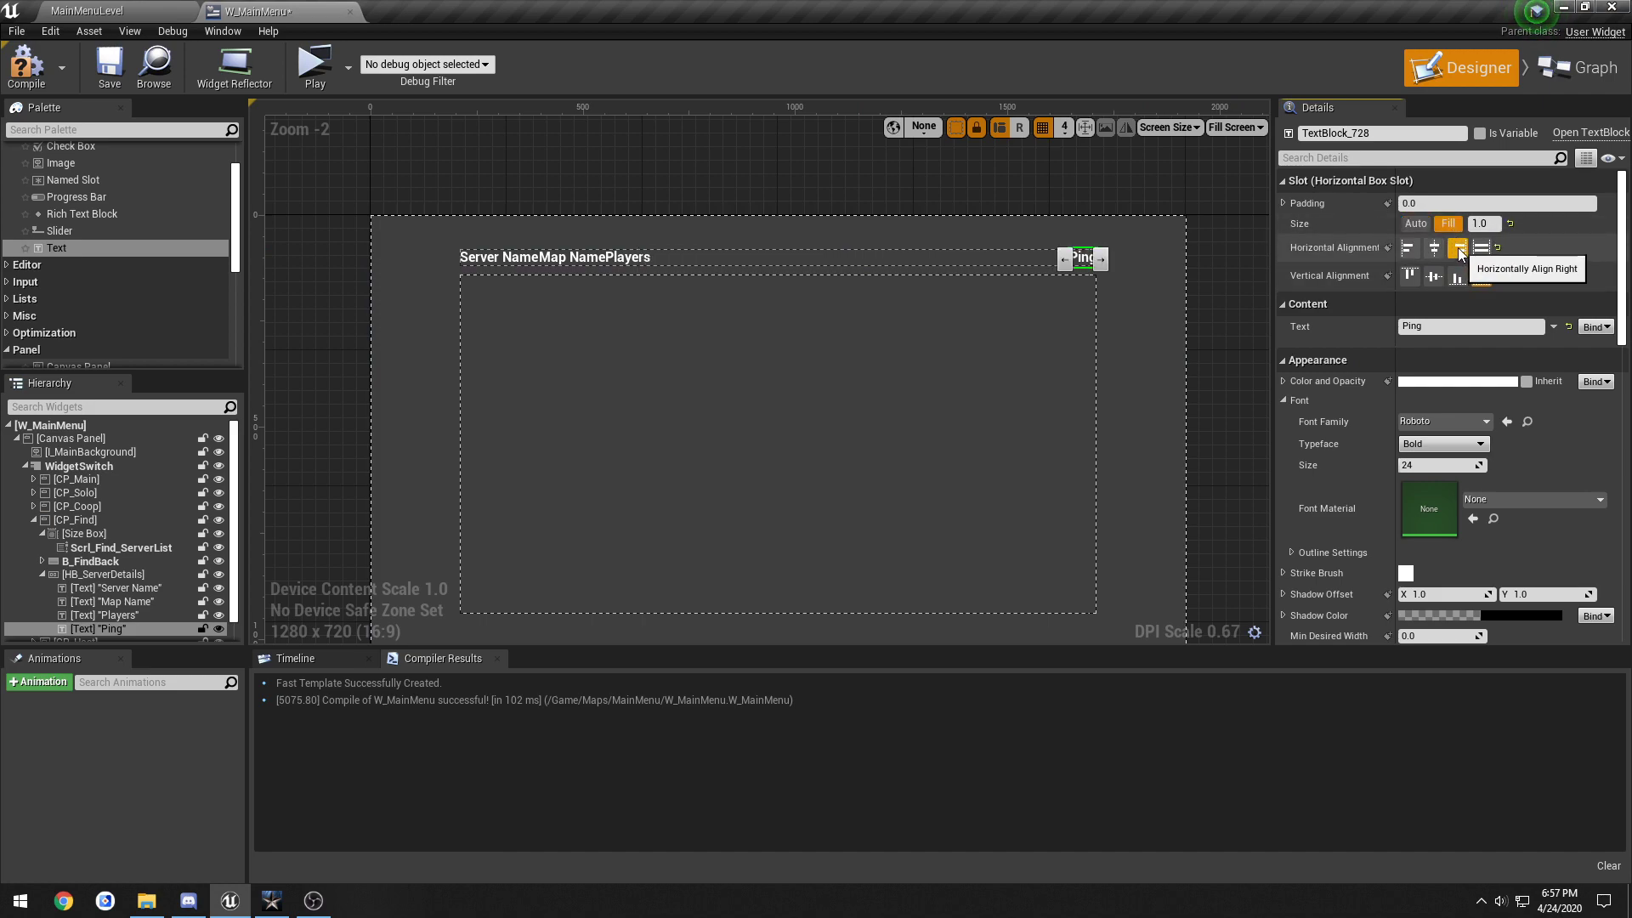
Step: Set the Players, Map Name and Server Name slots to Fill, with Players aligned right
left_click(634, 258)
left_click(1447, 223)
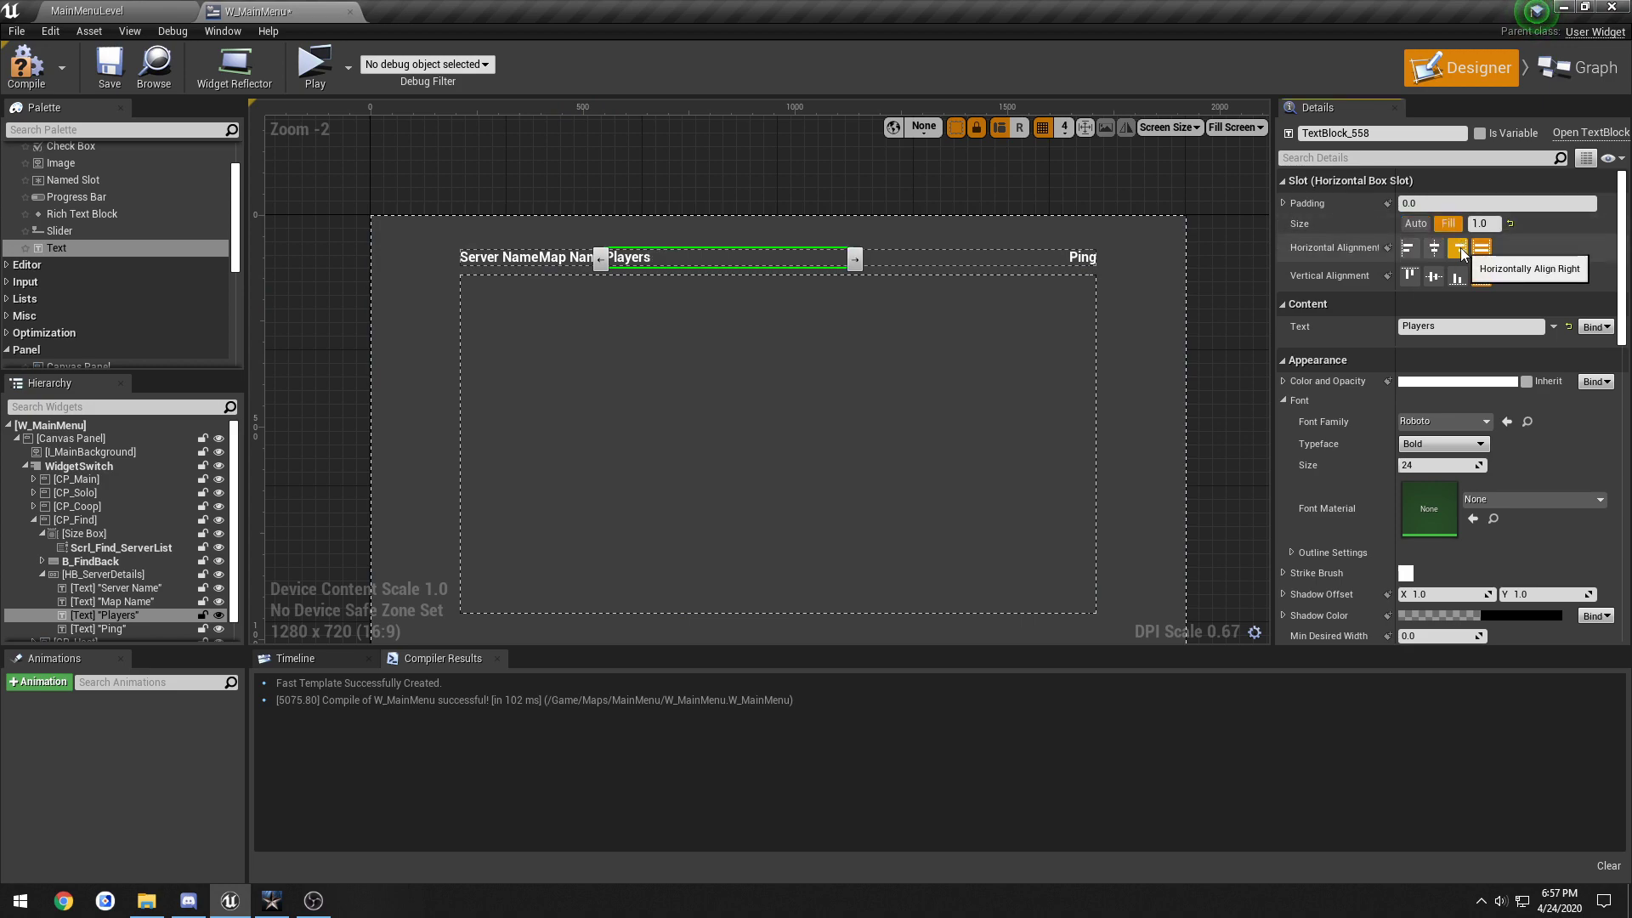
left_click(1459, 249)
left_click(567, 257)
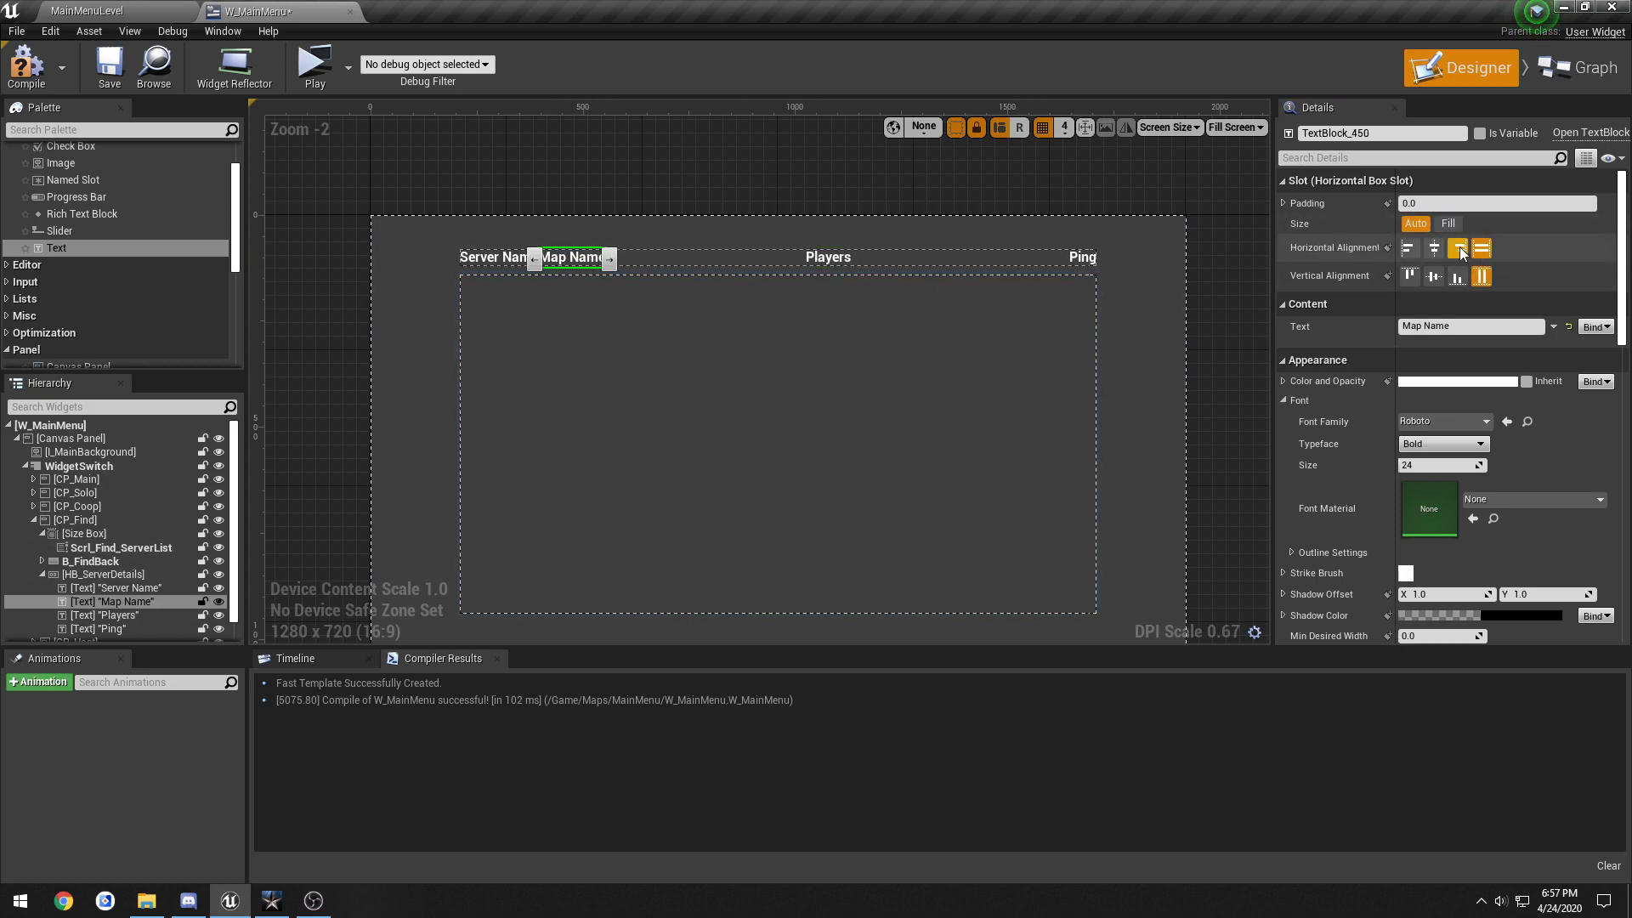
left_click(1448, 223)
left_click(502, 255)
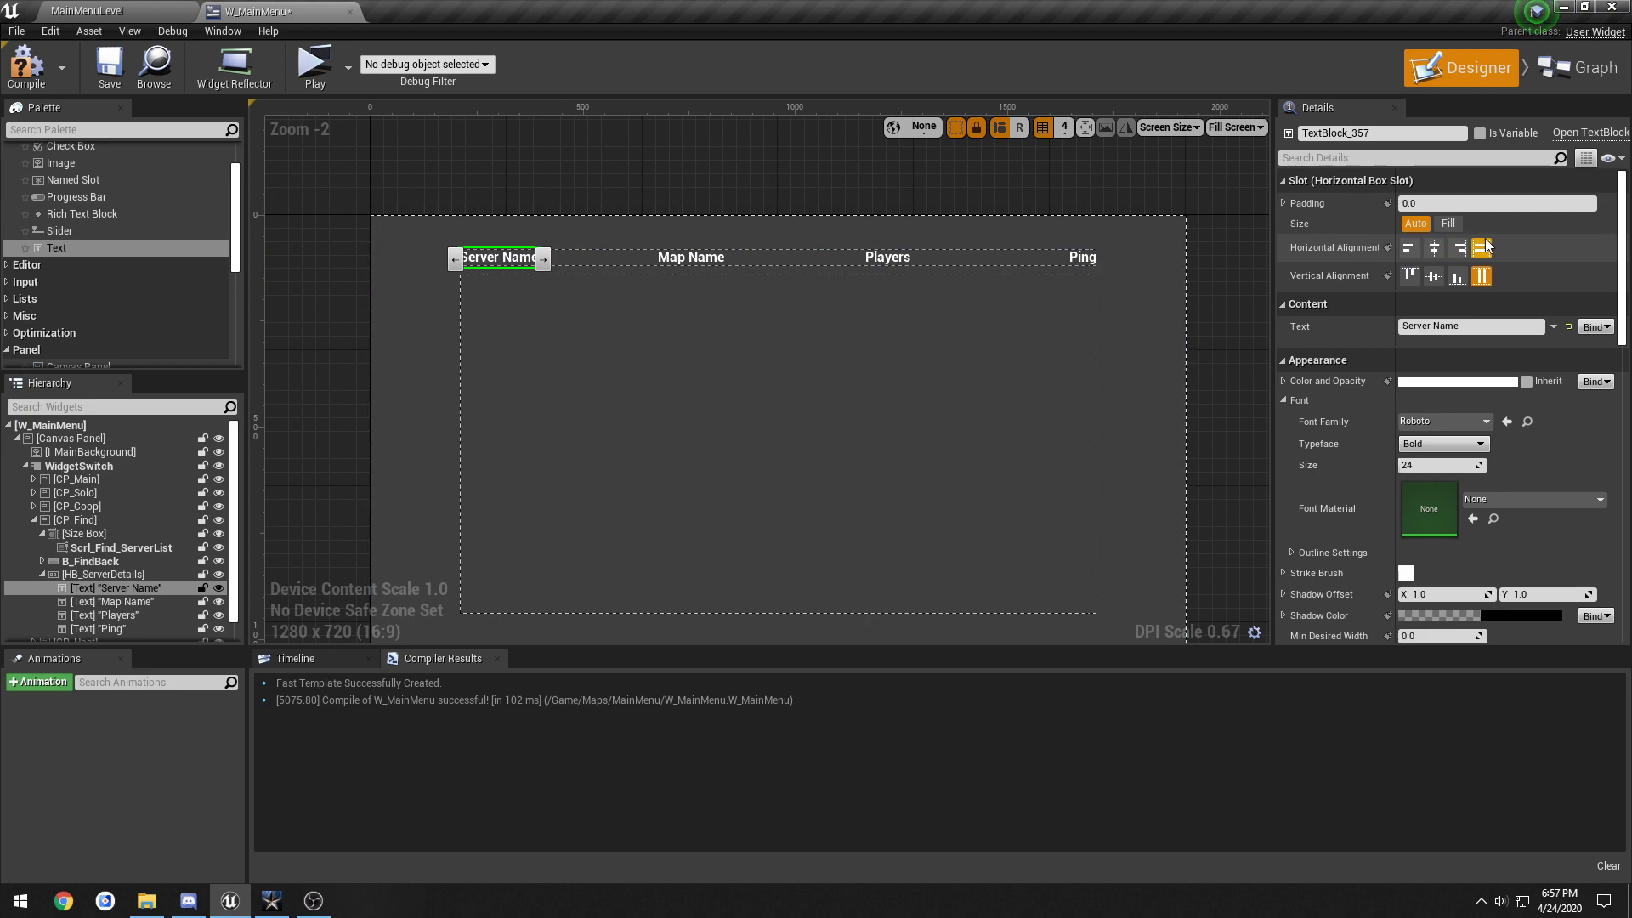
left_click(1448, 223)
Step: Align Server Name left and Map Name centre, then compile and save W_MainMenu
left_click(1409, 248)
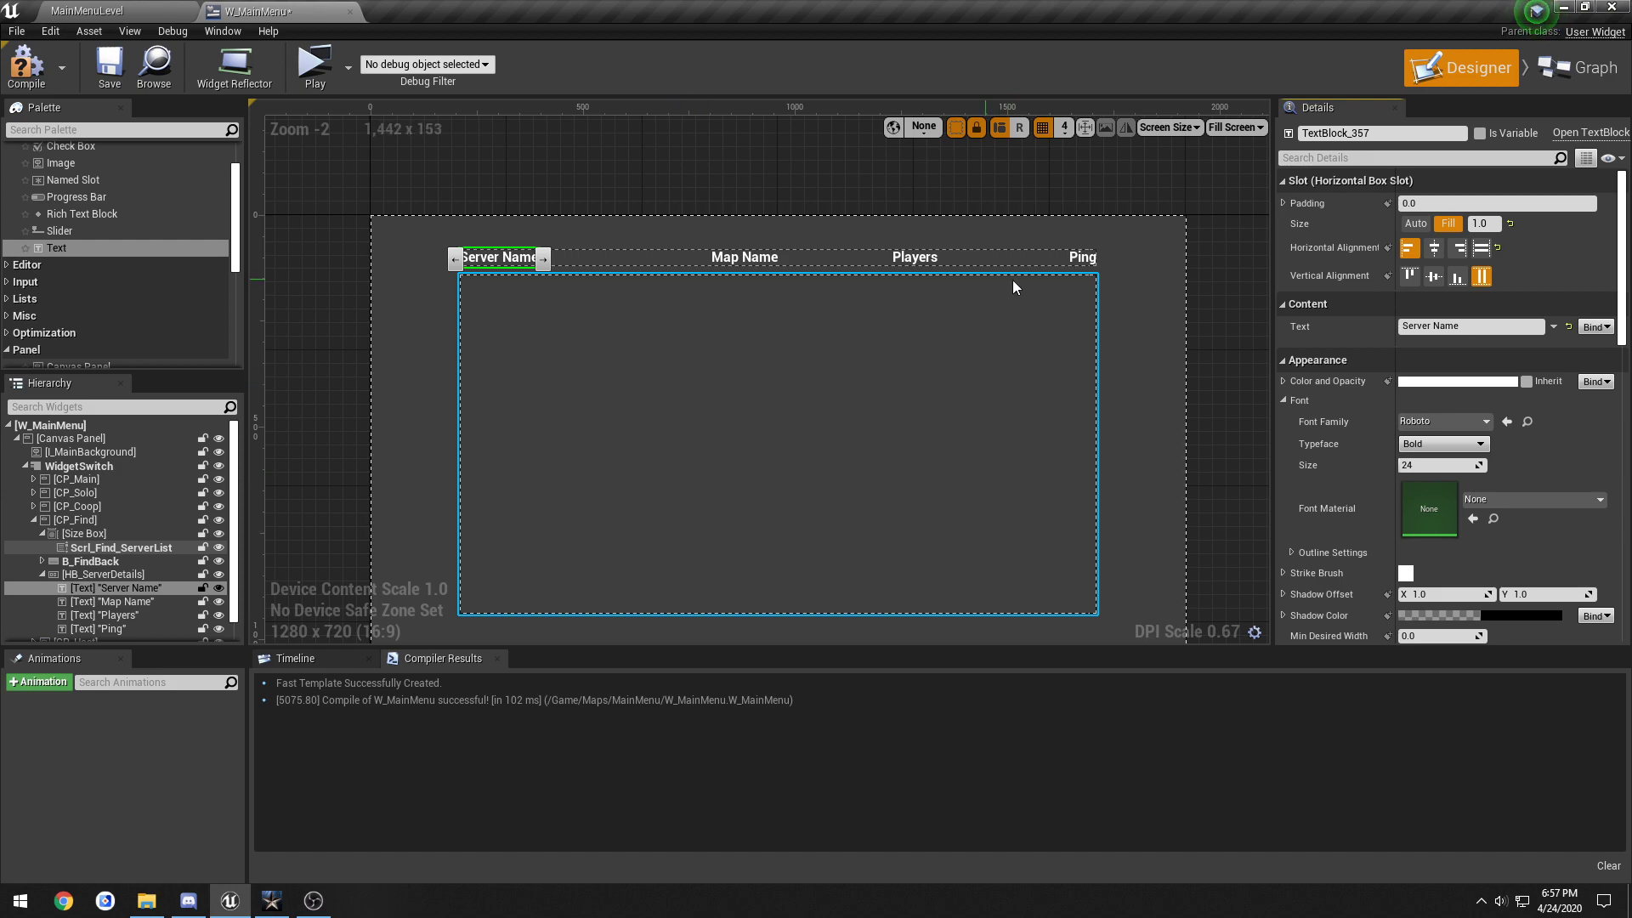
left_click(1434, 247)
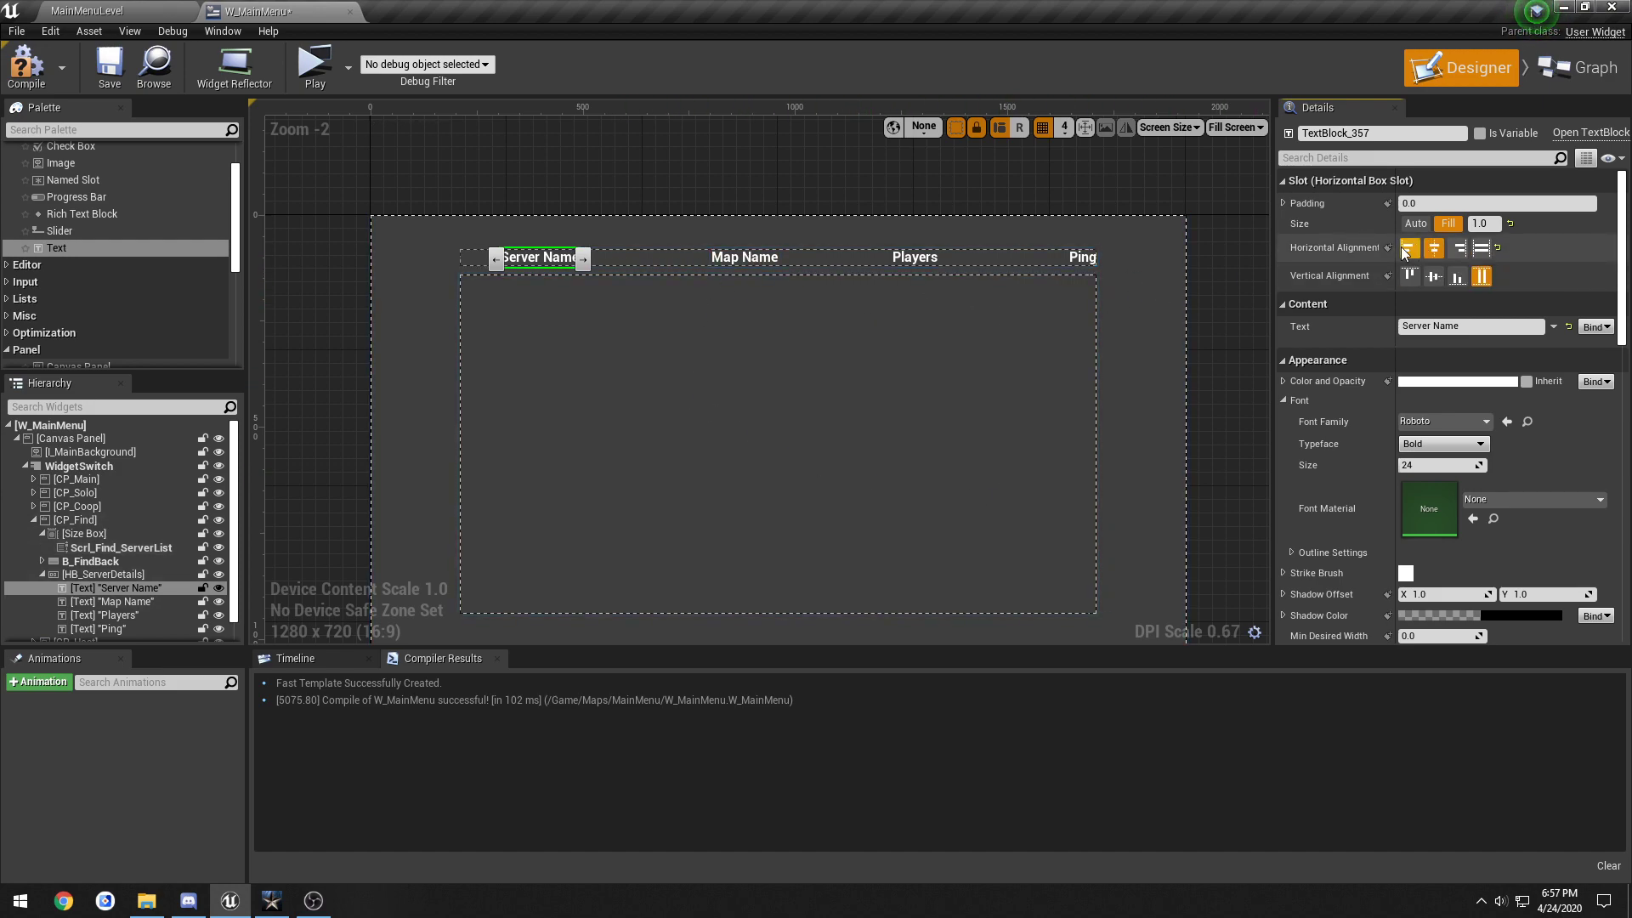
left_click(1407, 249)
left_click(744, 257)
left_click(1412, 249)
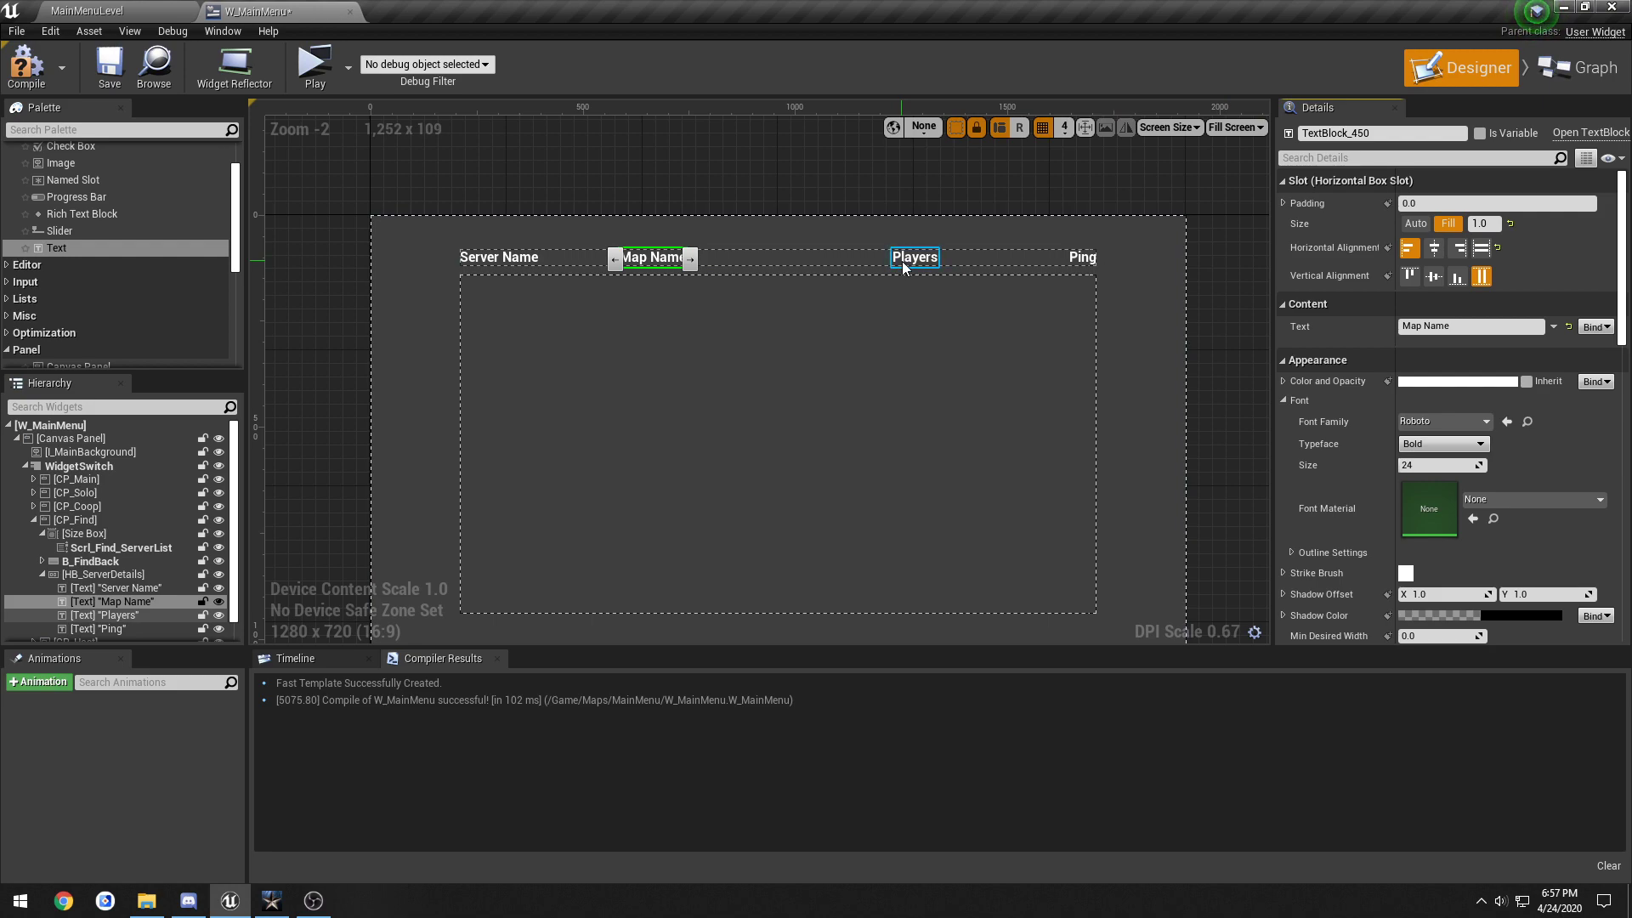
left_click(1437, 248)
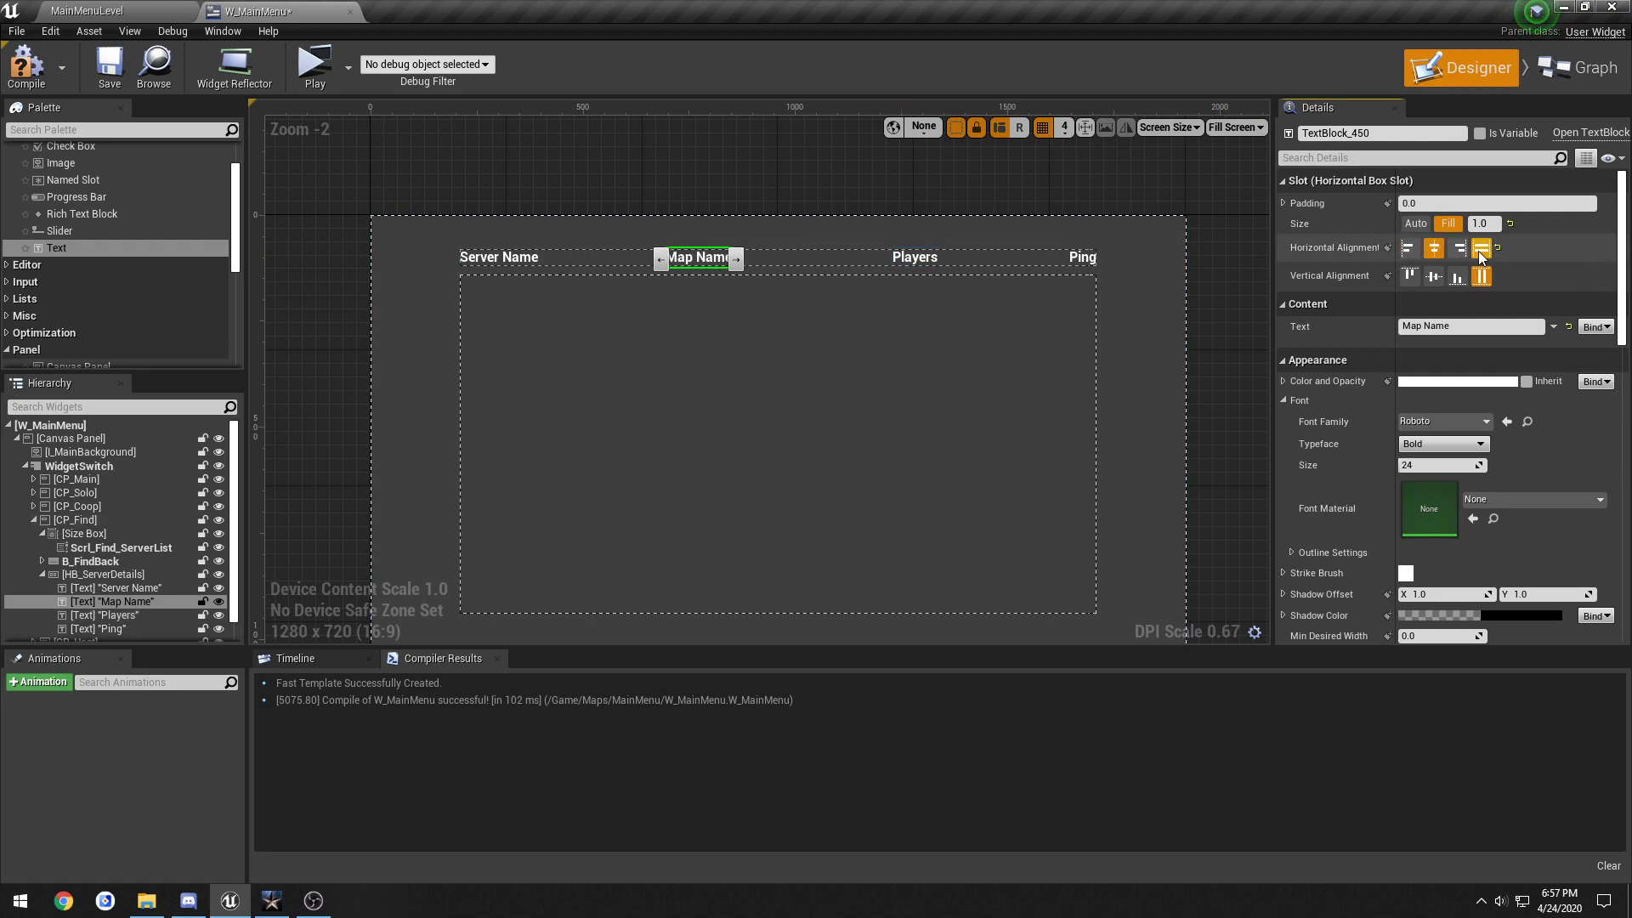
left_click(1480, 248)
left_click(1435, 250)
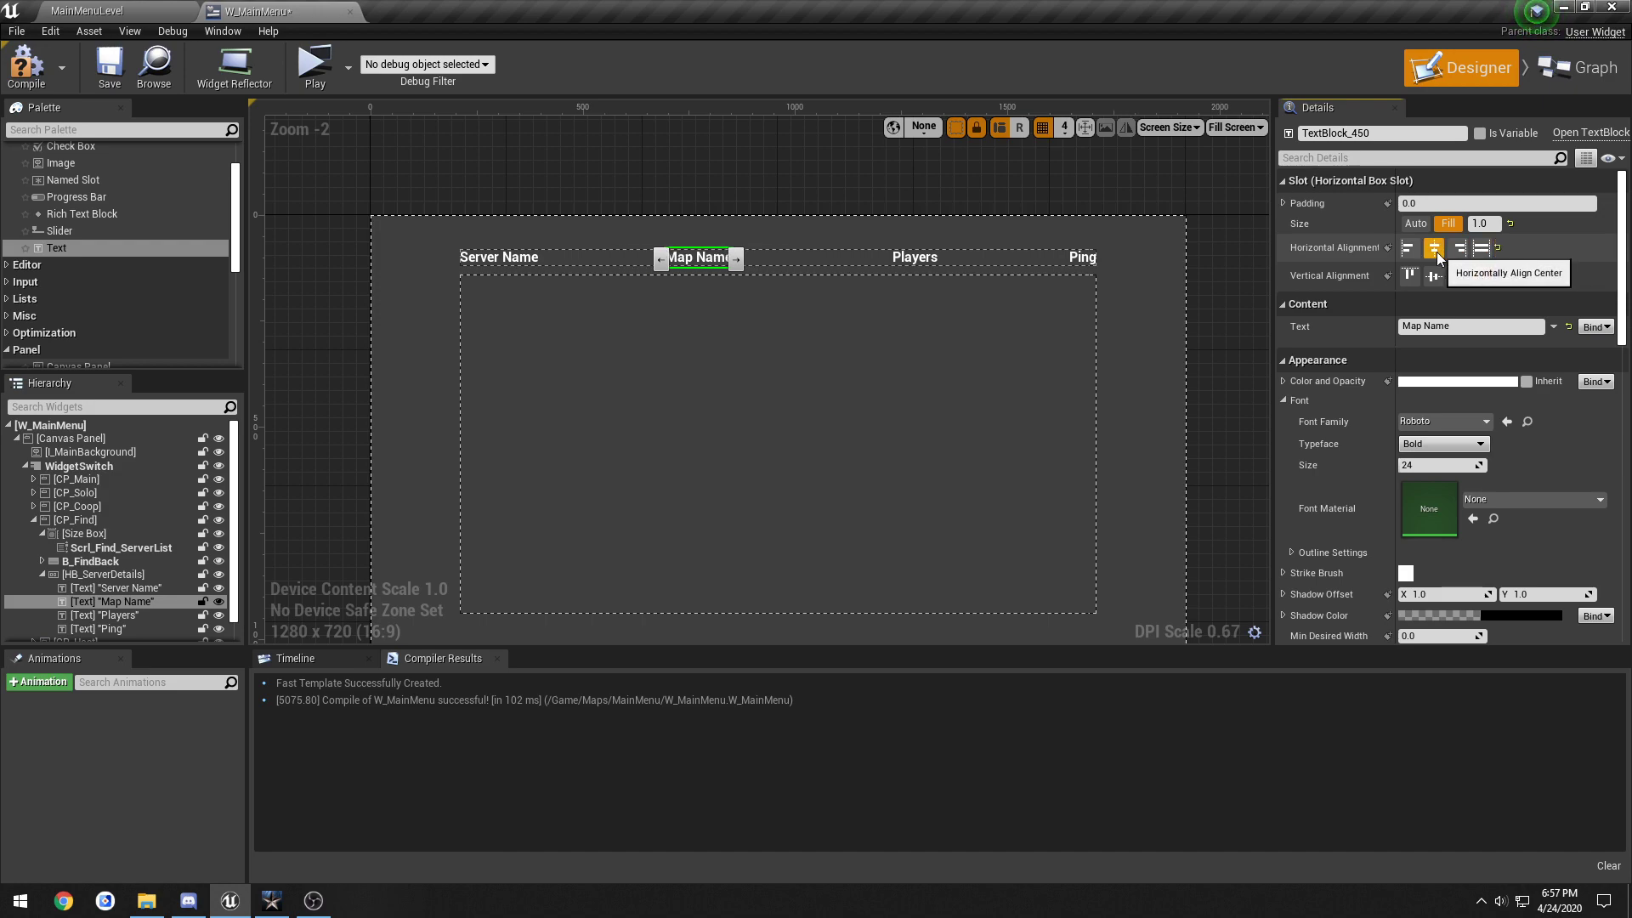
left_click(26, 66)
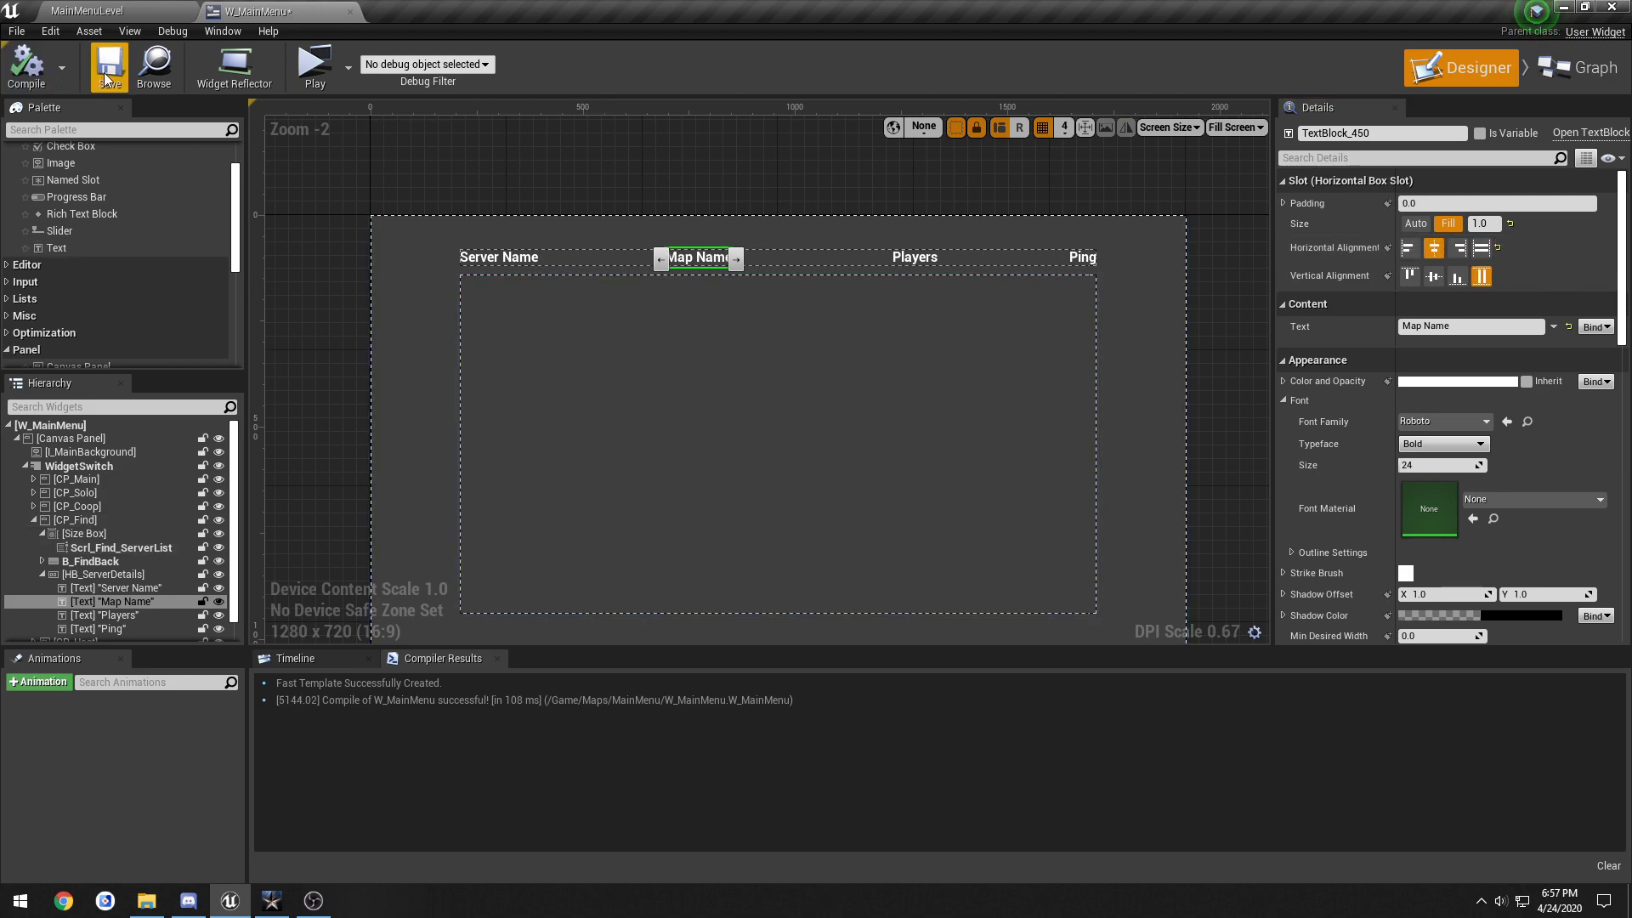
left_click(109, 66)
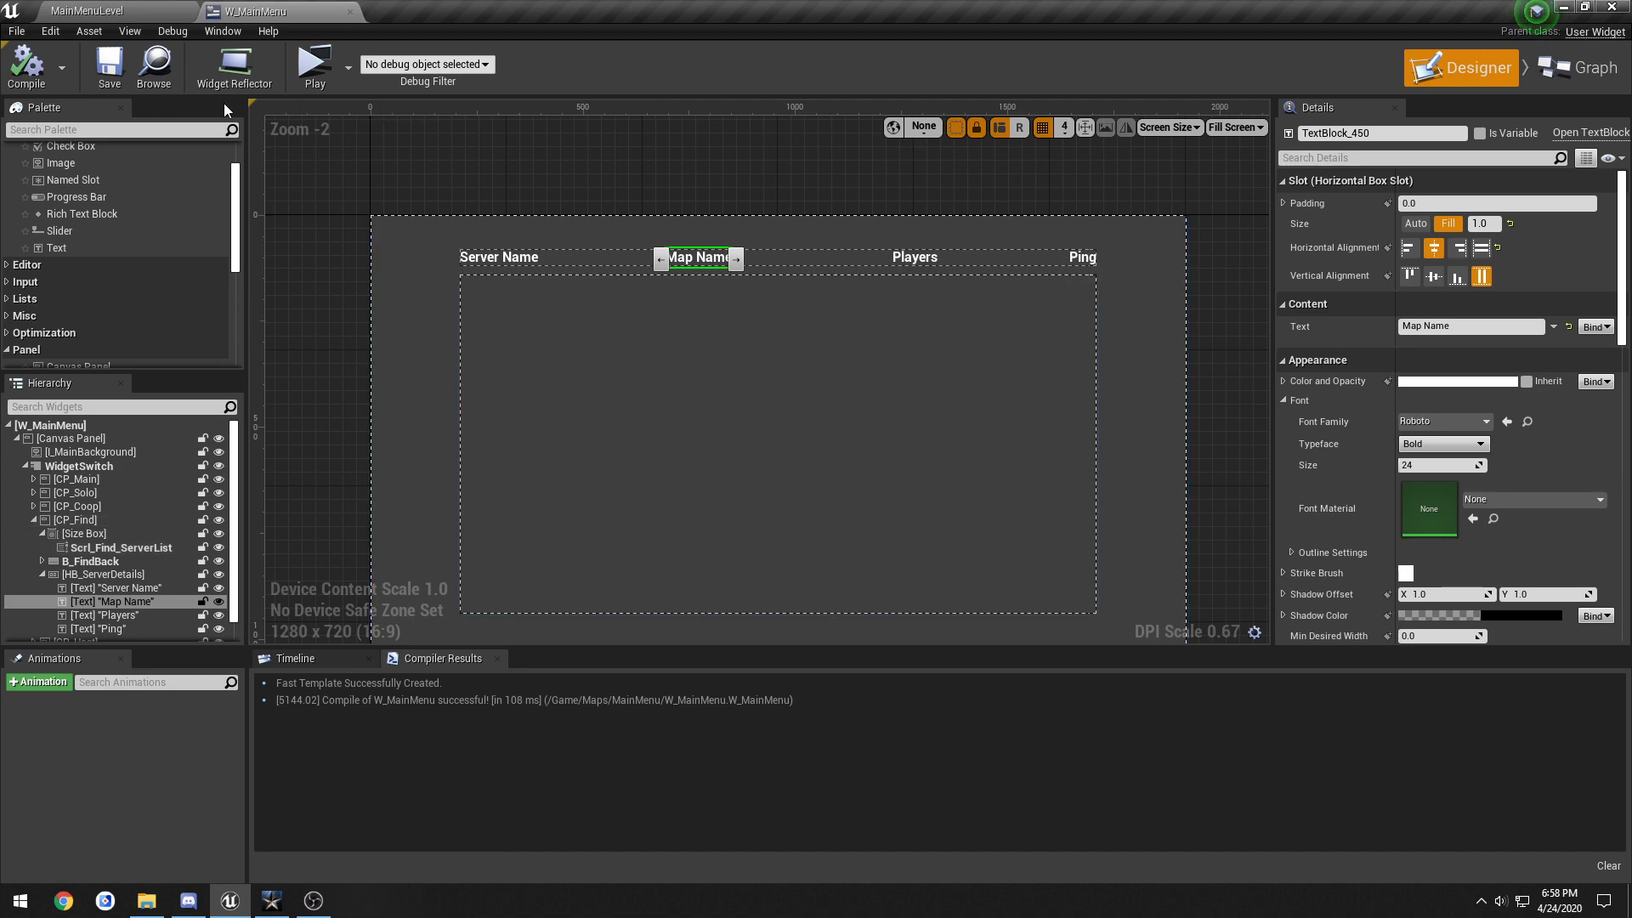
Step: Create a new Widget Blueprint in the MainMenu content folder named W_ServerBrowserItem
left_click(100, 11)
right_click(661, 800)
mouse_move(705, 783)
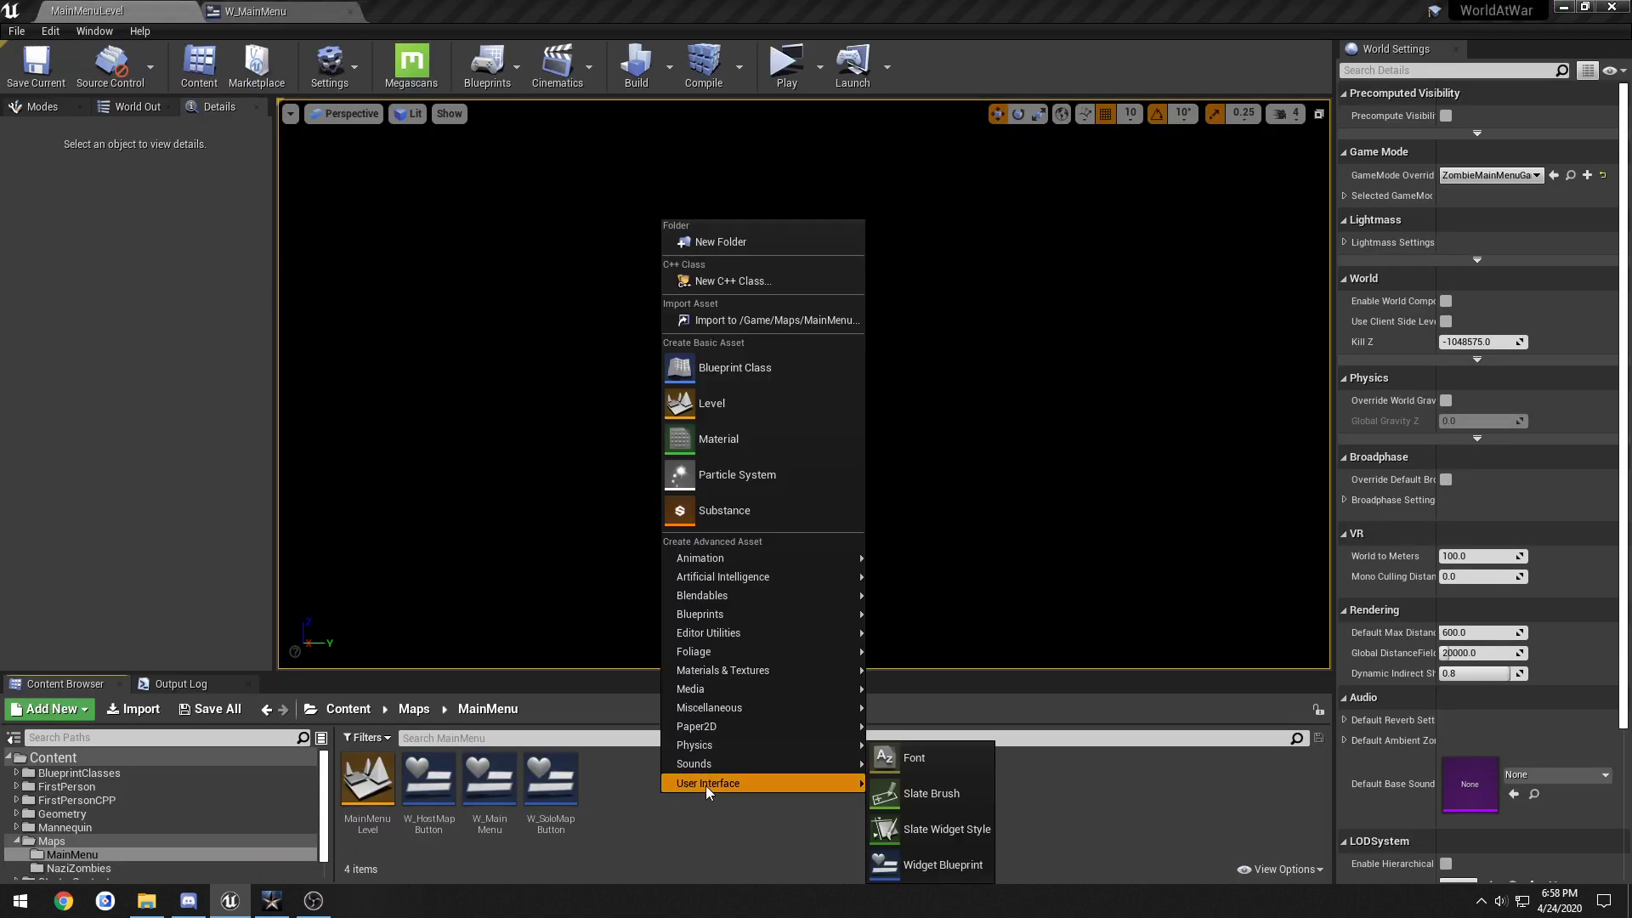
left_click(940, 866)
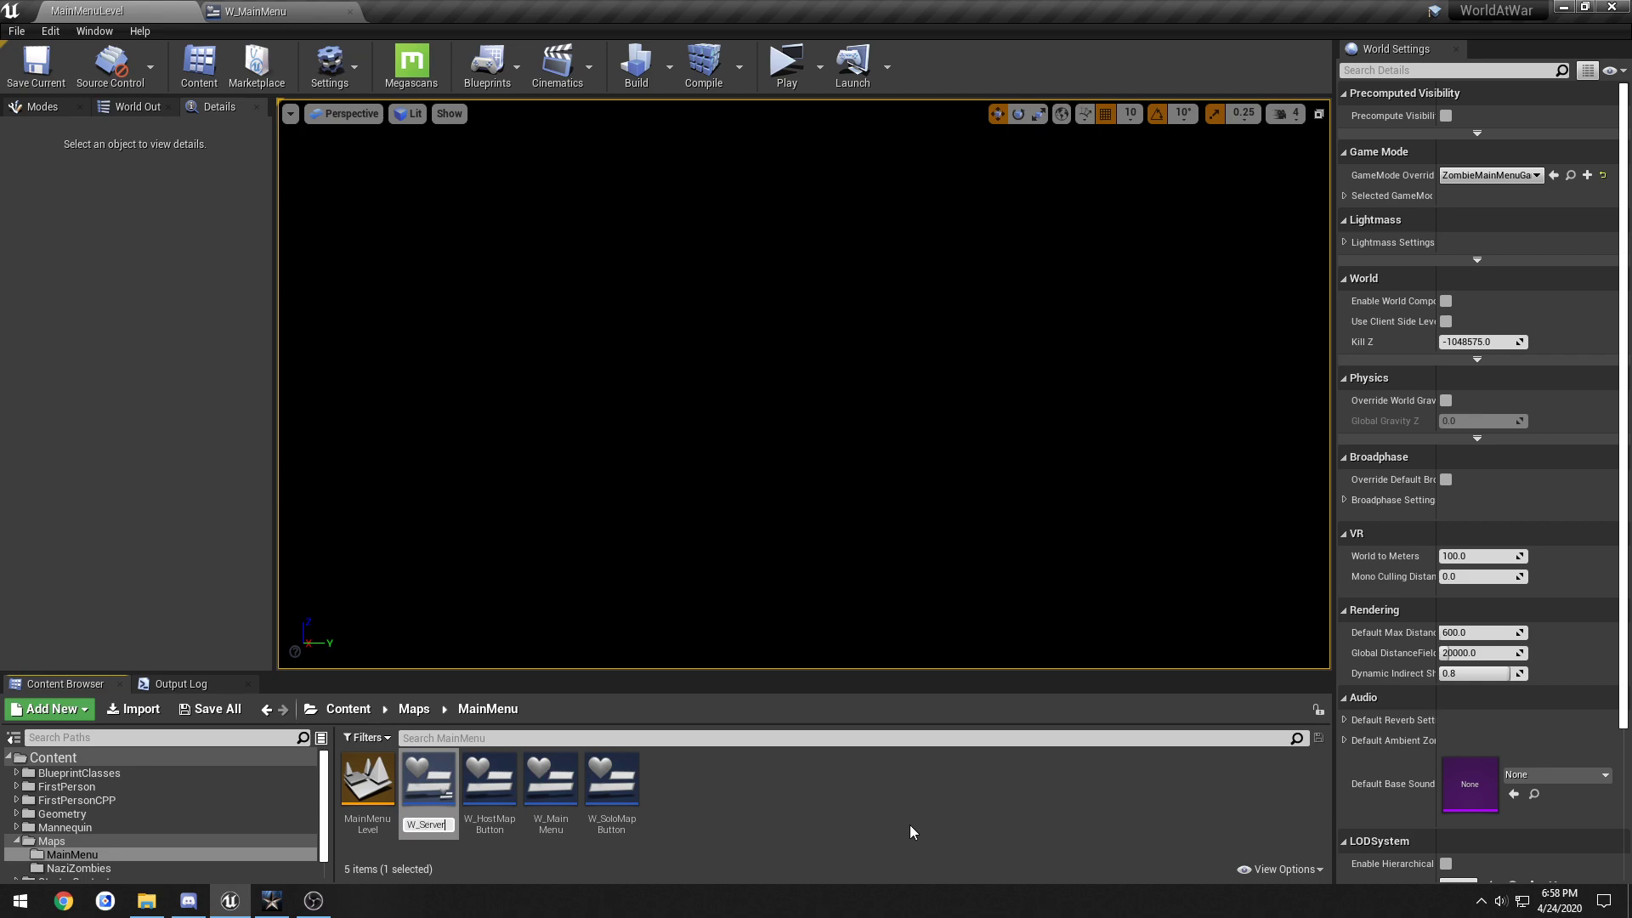
type("W_ServerBrowserItem")
key("Return")
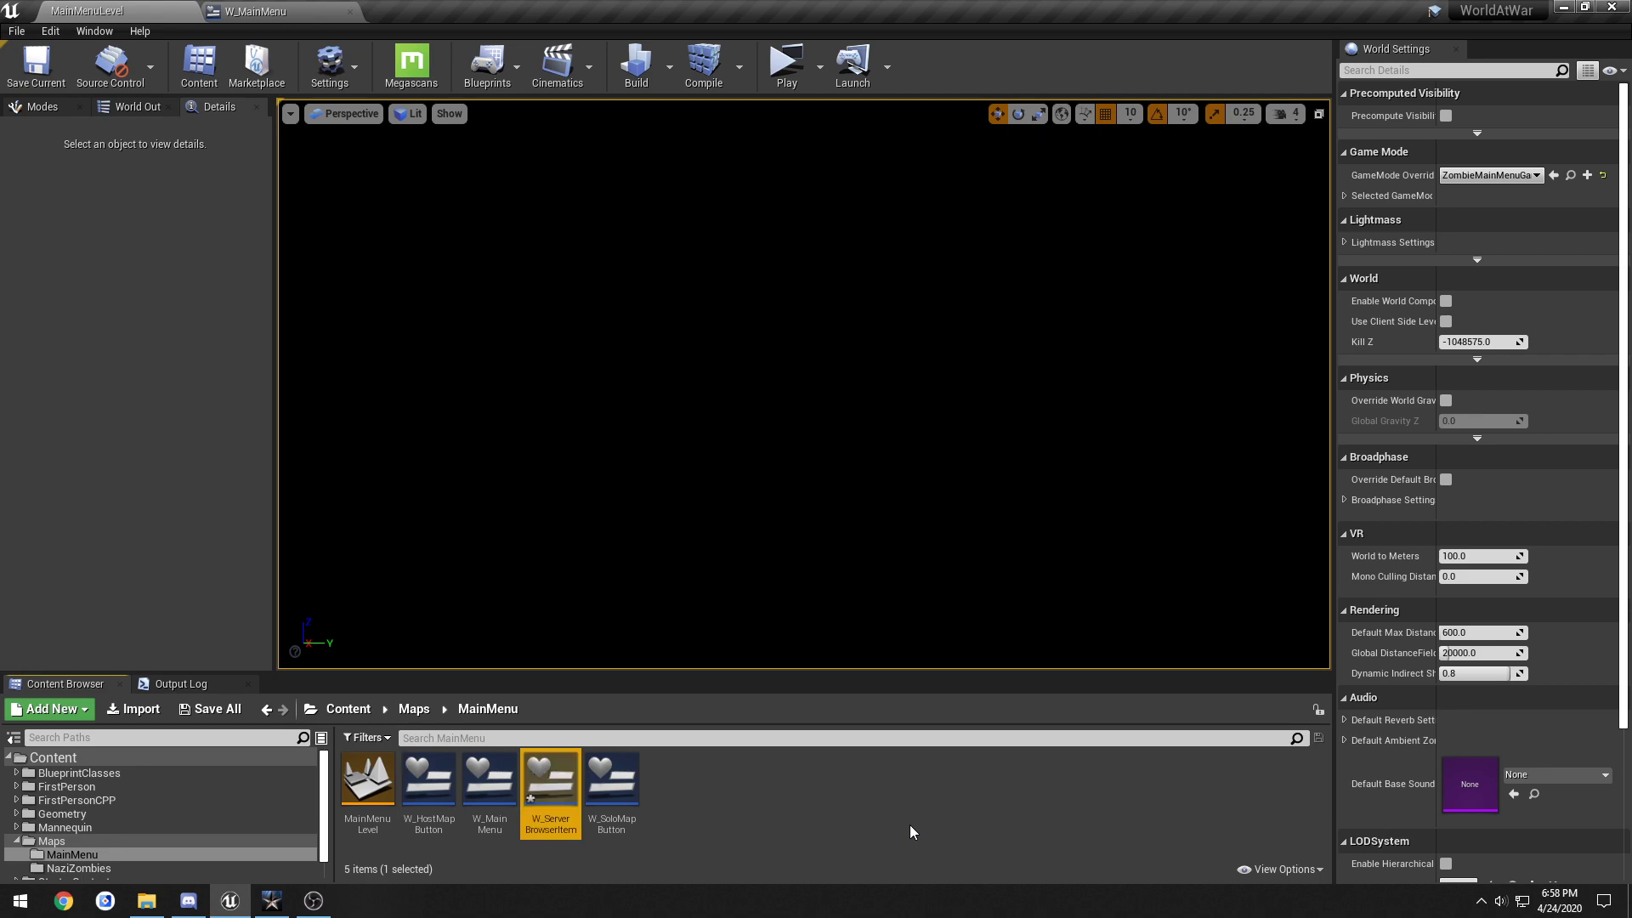
Step: Open W_ServerBrowserItem and delete its default Canvas Panel
double_click(551, 778)
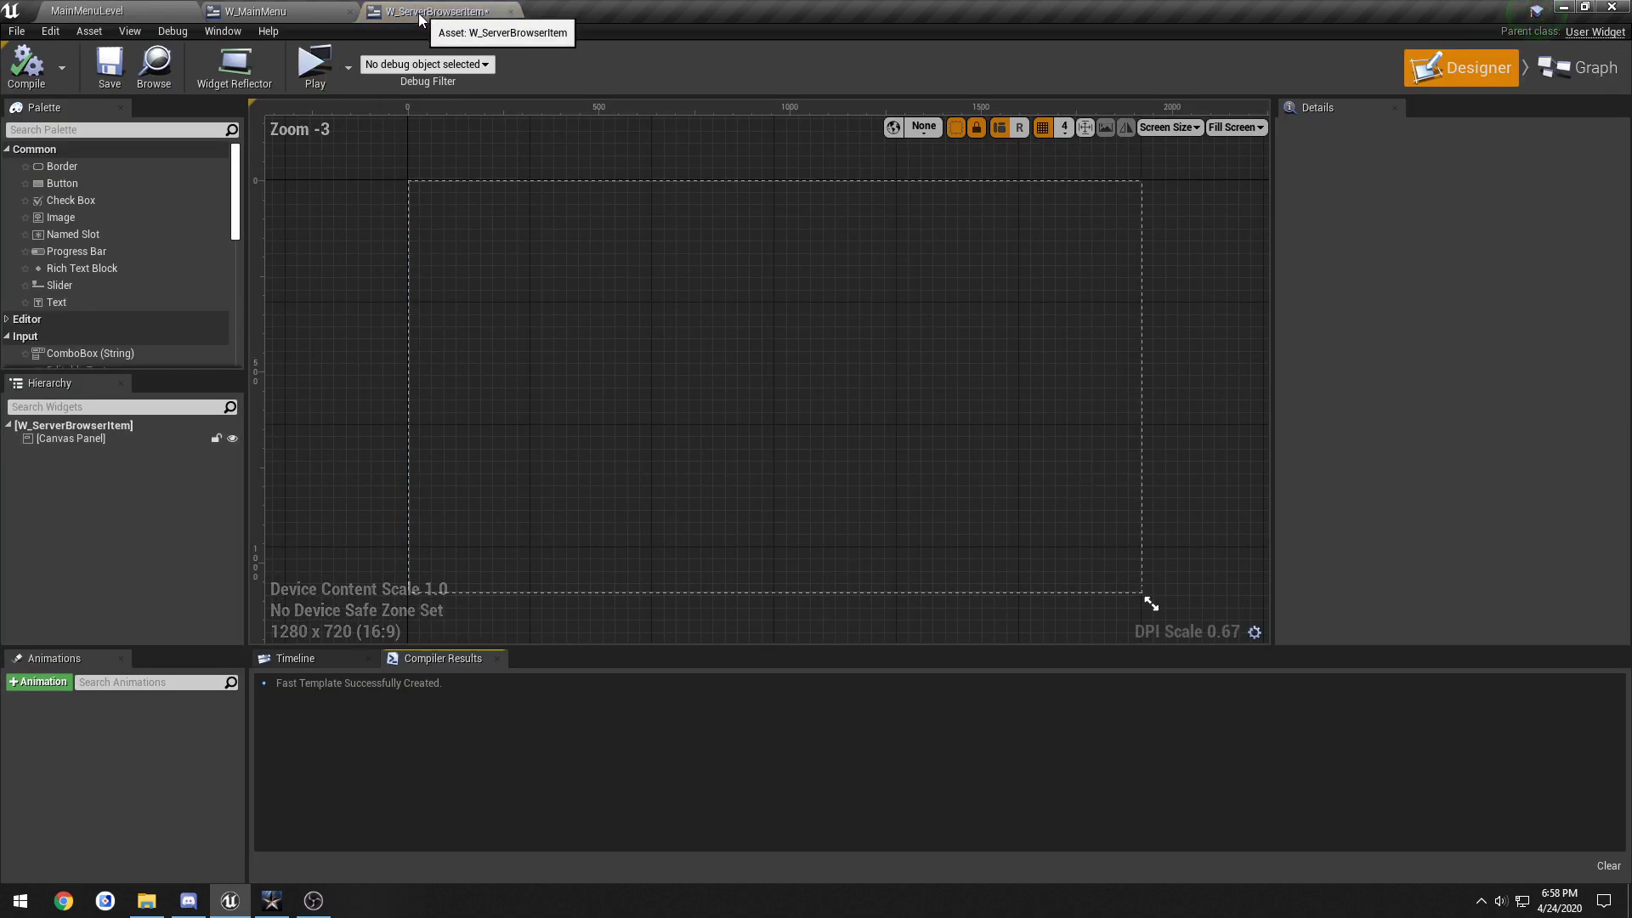
left_click(666, 385)
key("Delete")
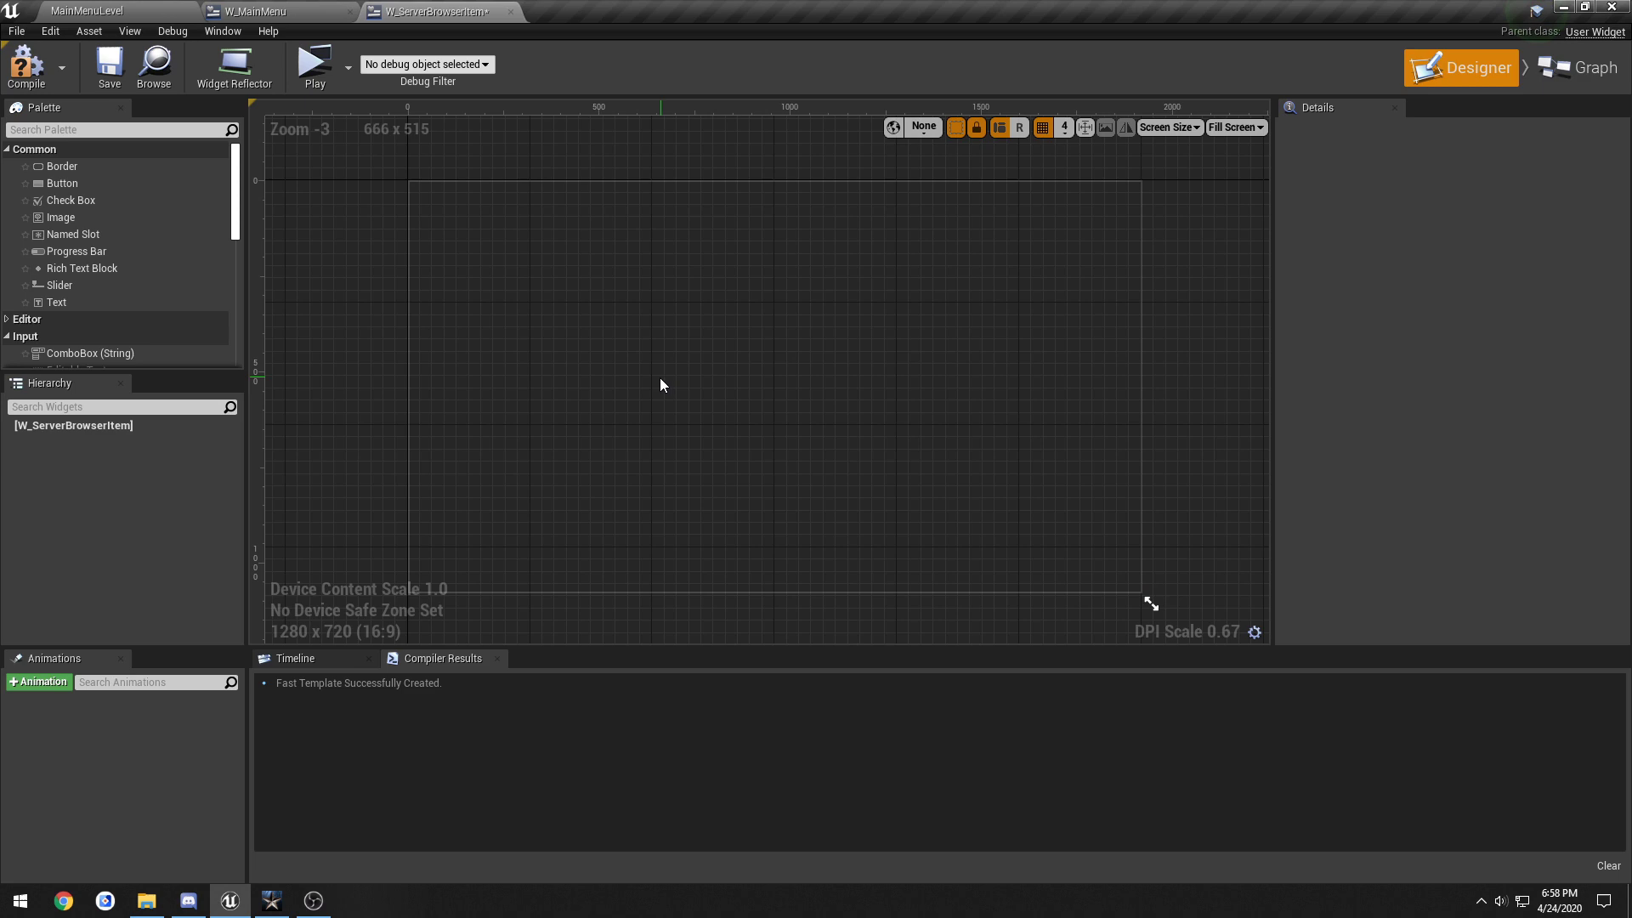
scroll(163, 272, "down", 2)
scroll(163, 272, "down", 3)
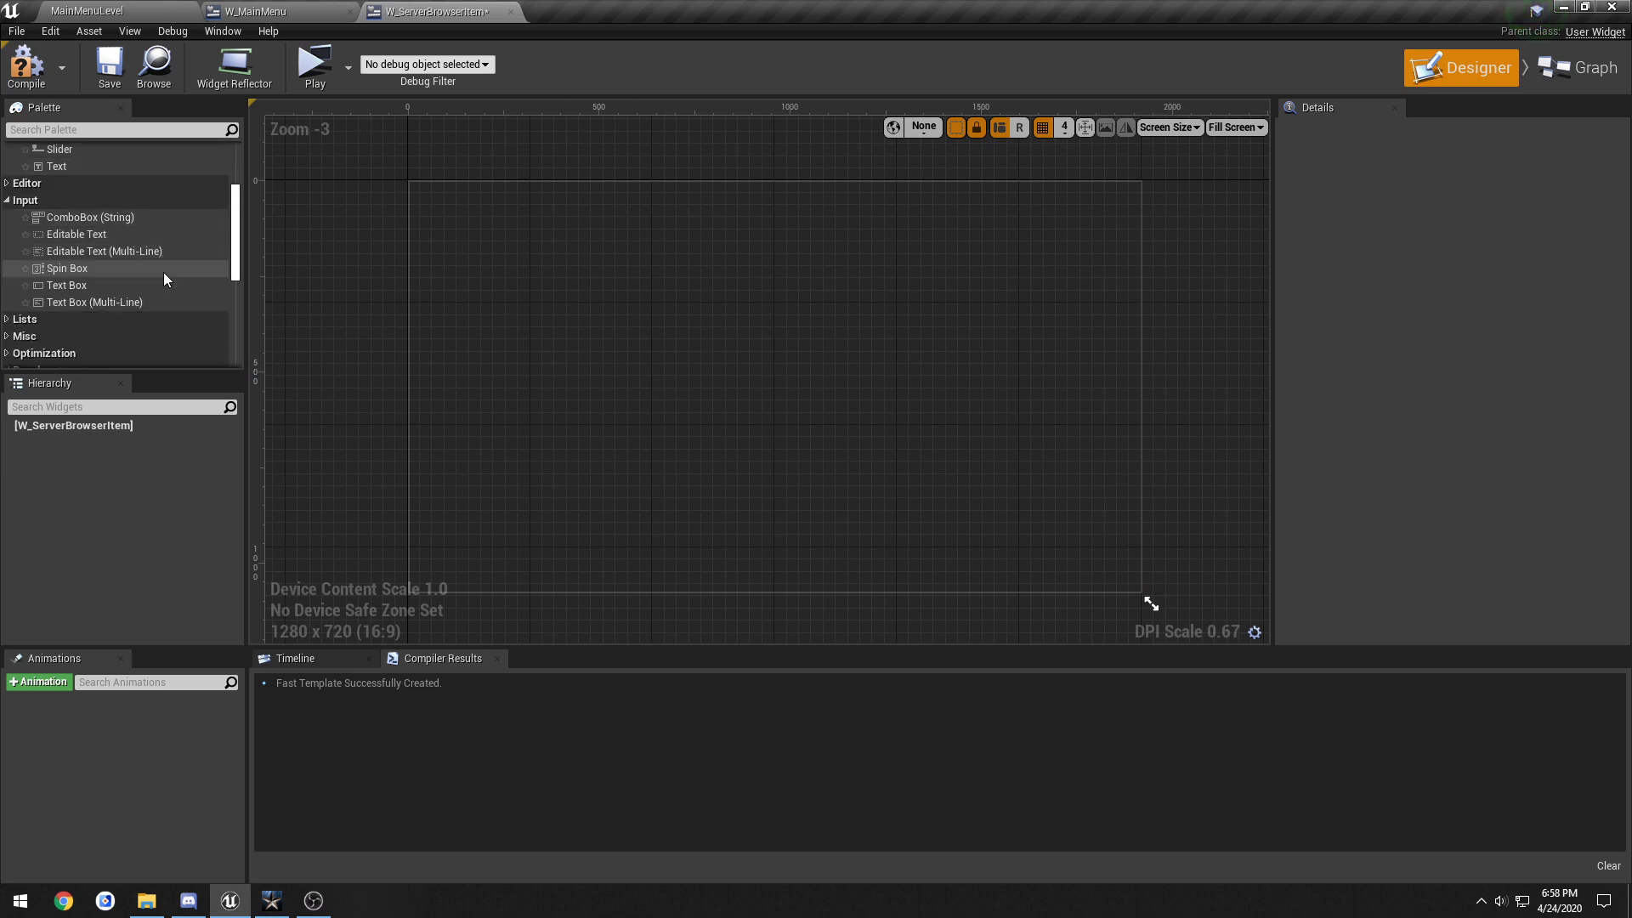
Step: Paste HB_ServerDetails from W_MainMenu as the root, preview at Desired size, and compile
left_click(255, 11)
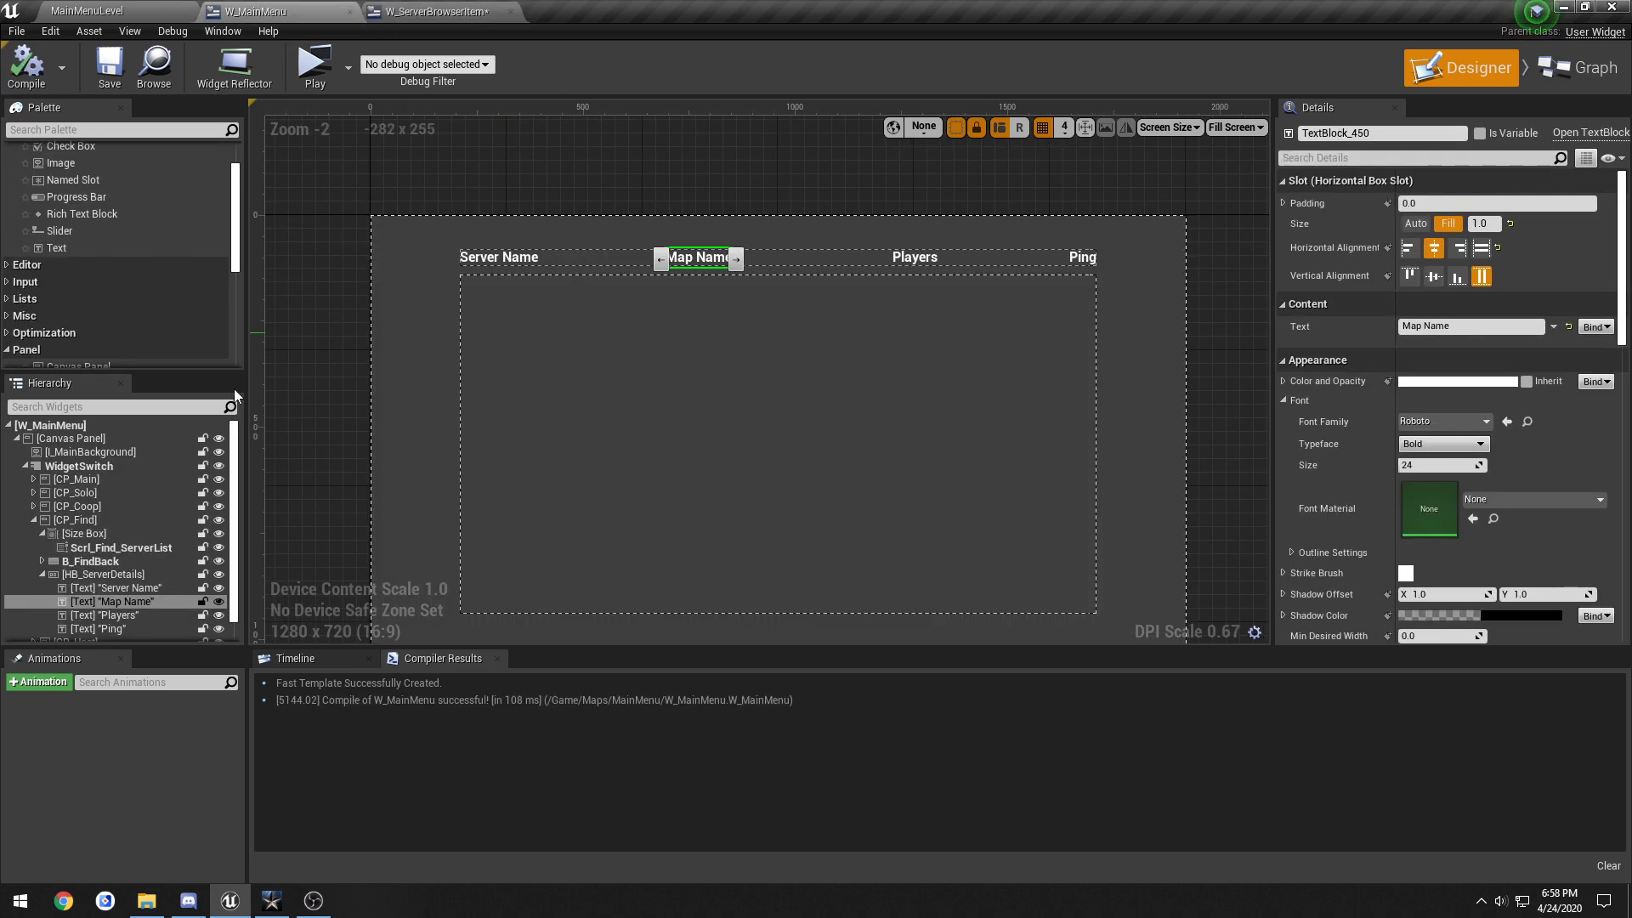
left_click(93, 575)
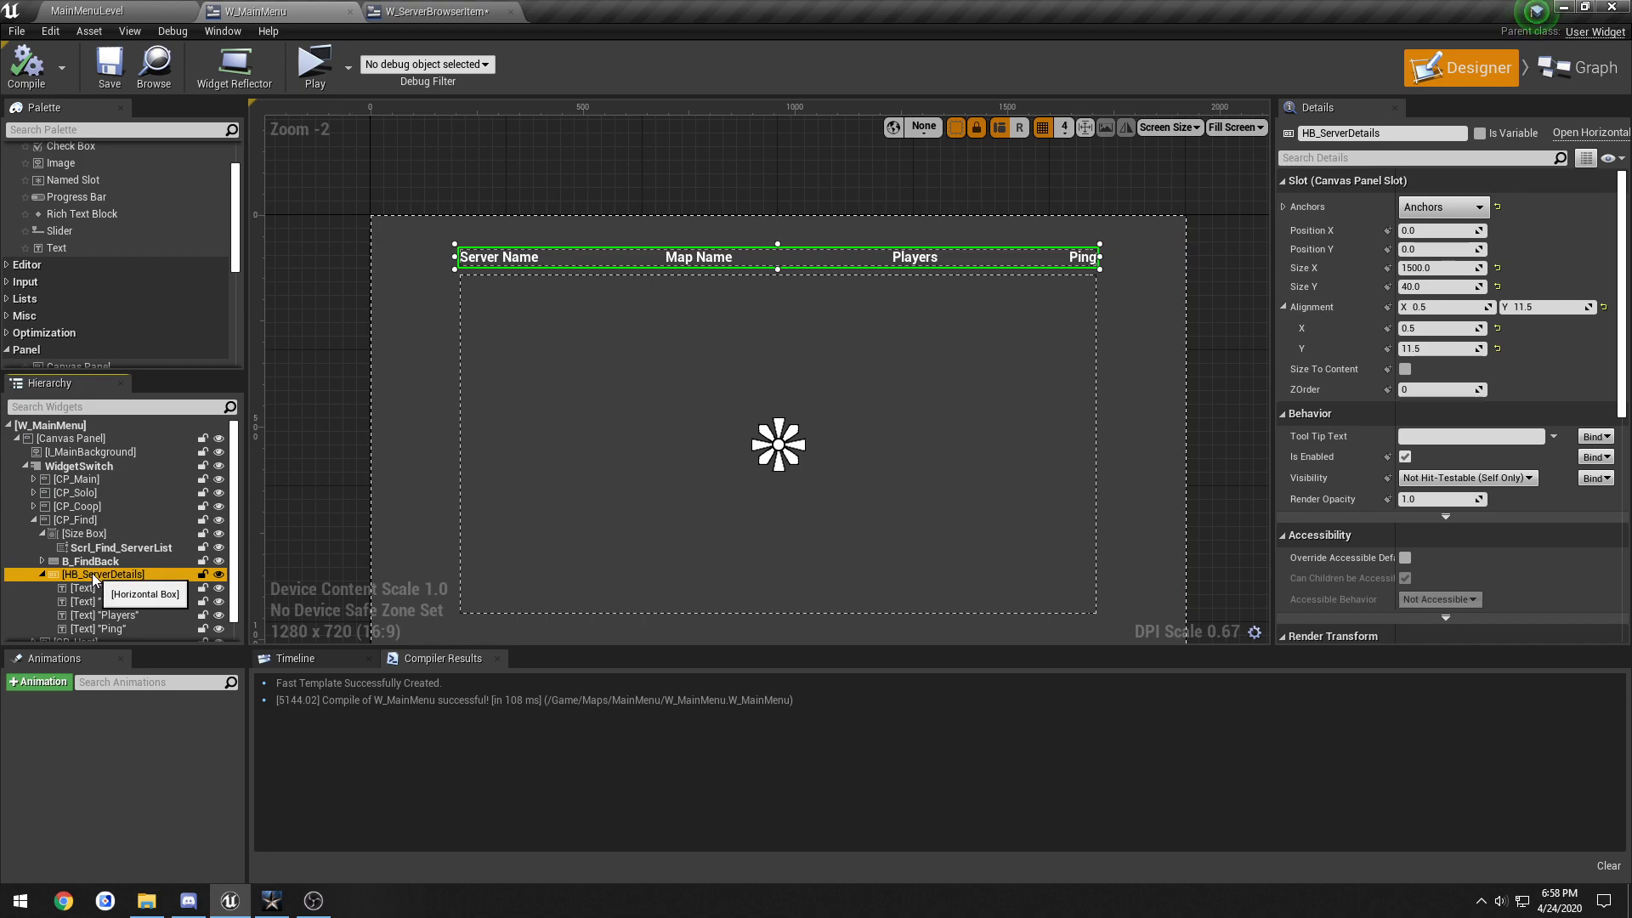
left_click(438, 11)
left_click(74, 425)
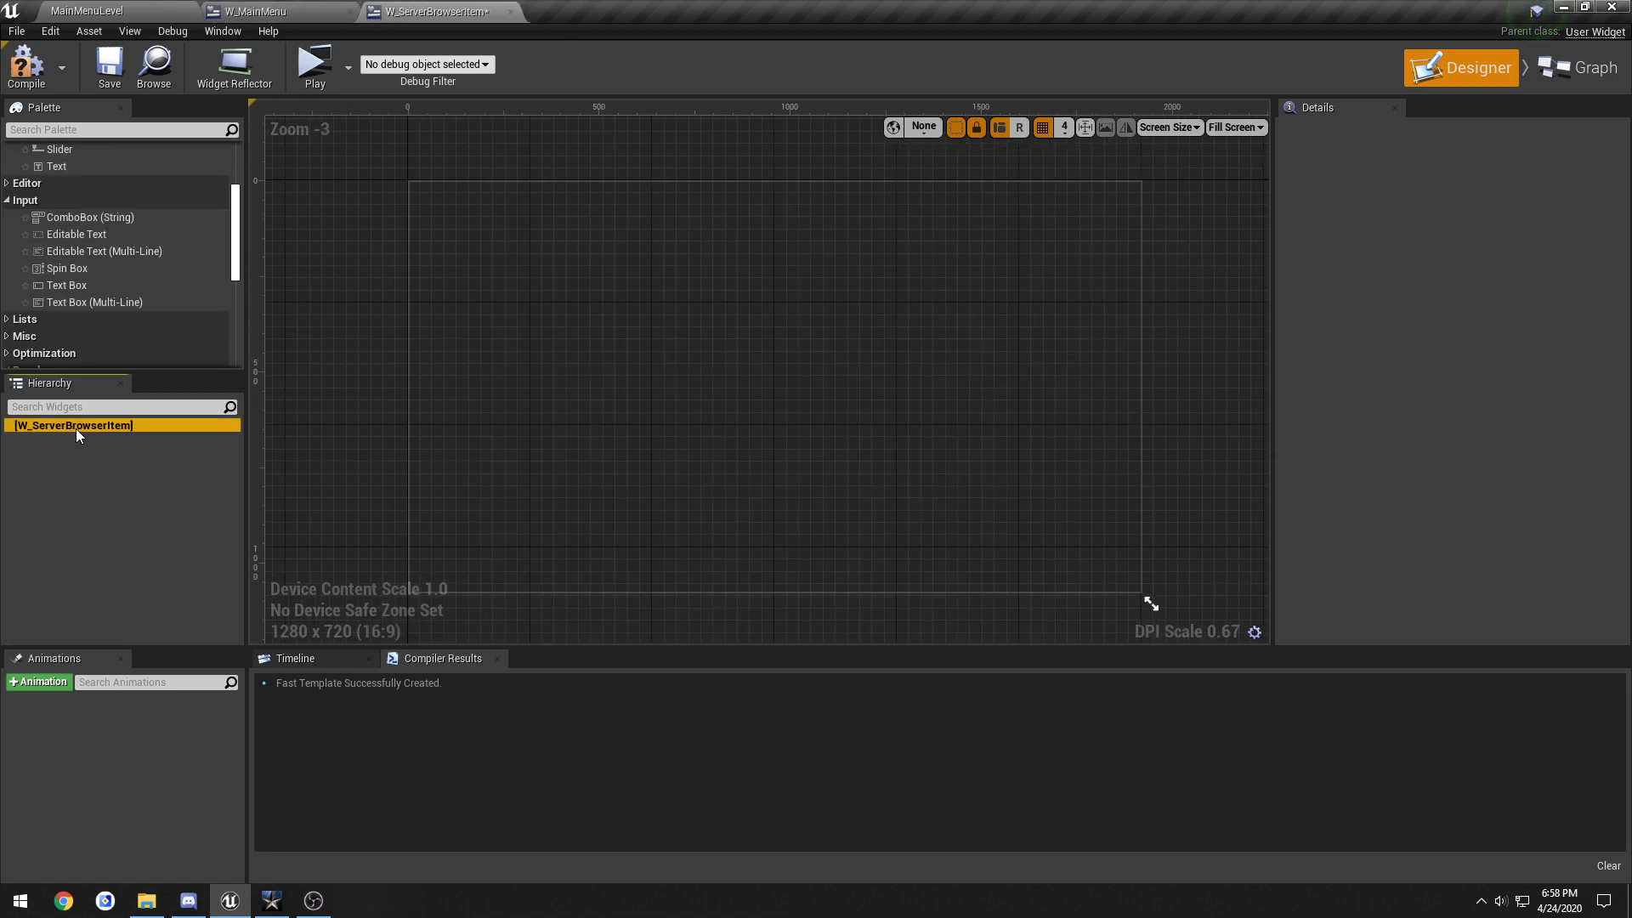
key("ctrl+v")
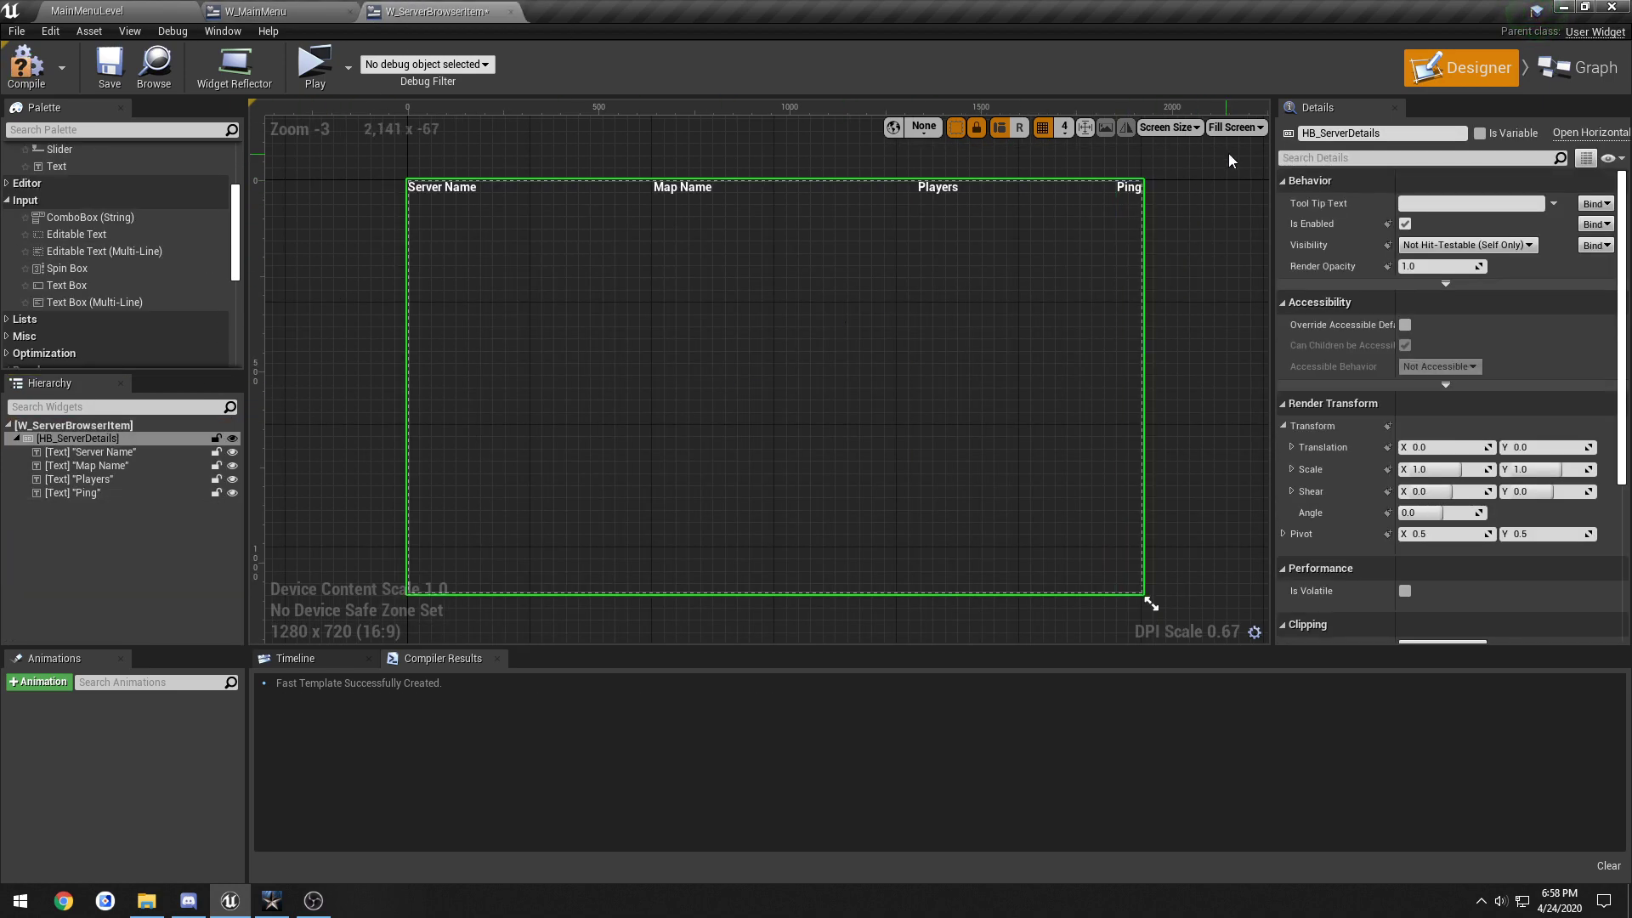
left_click(1237, 128)
left_click(1236, 202)
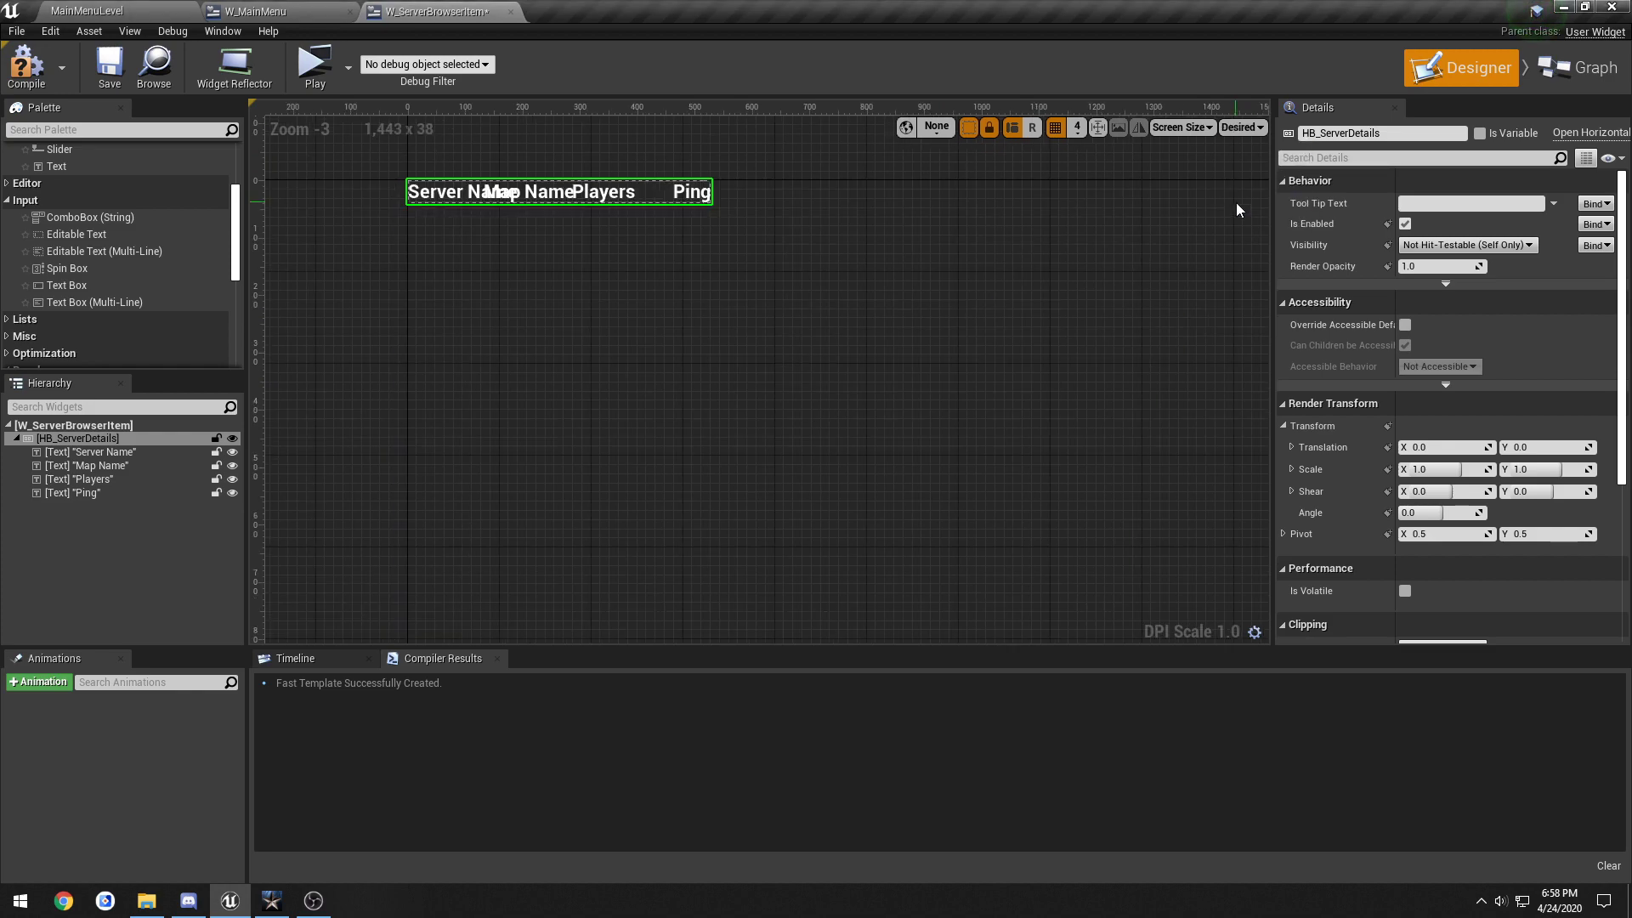
left_click(27, 66)
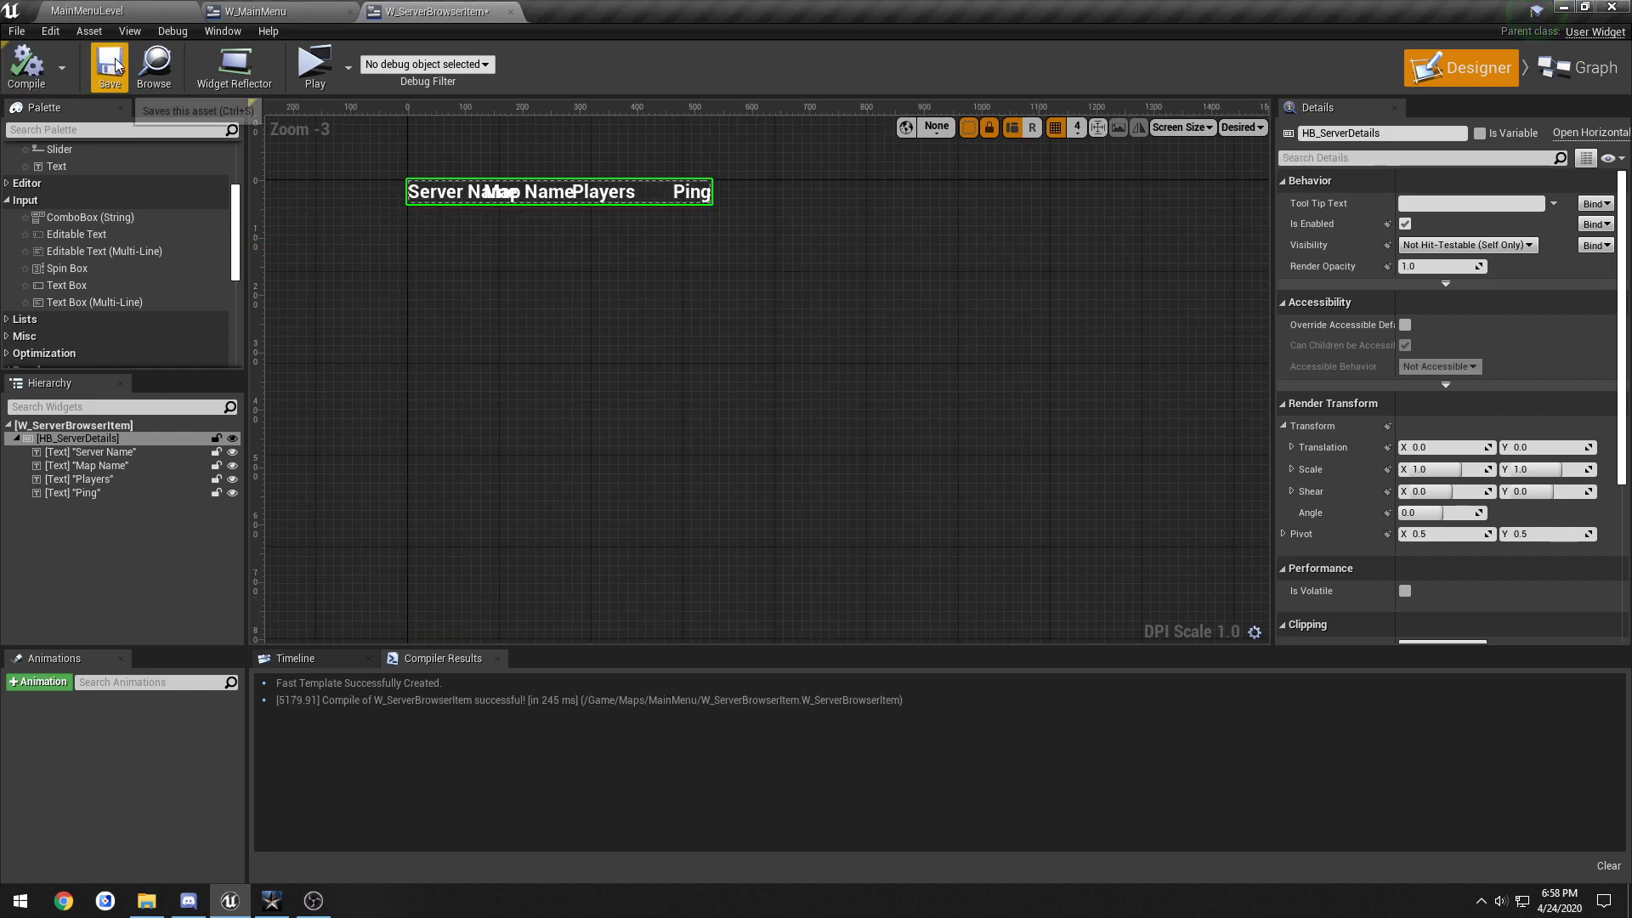
Step: In W_MainMenu, drag W Server Browser Item from User Created into Scrl_Find_ServerList
left_click(308, 17)
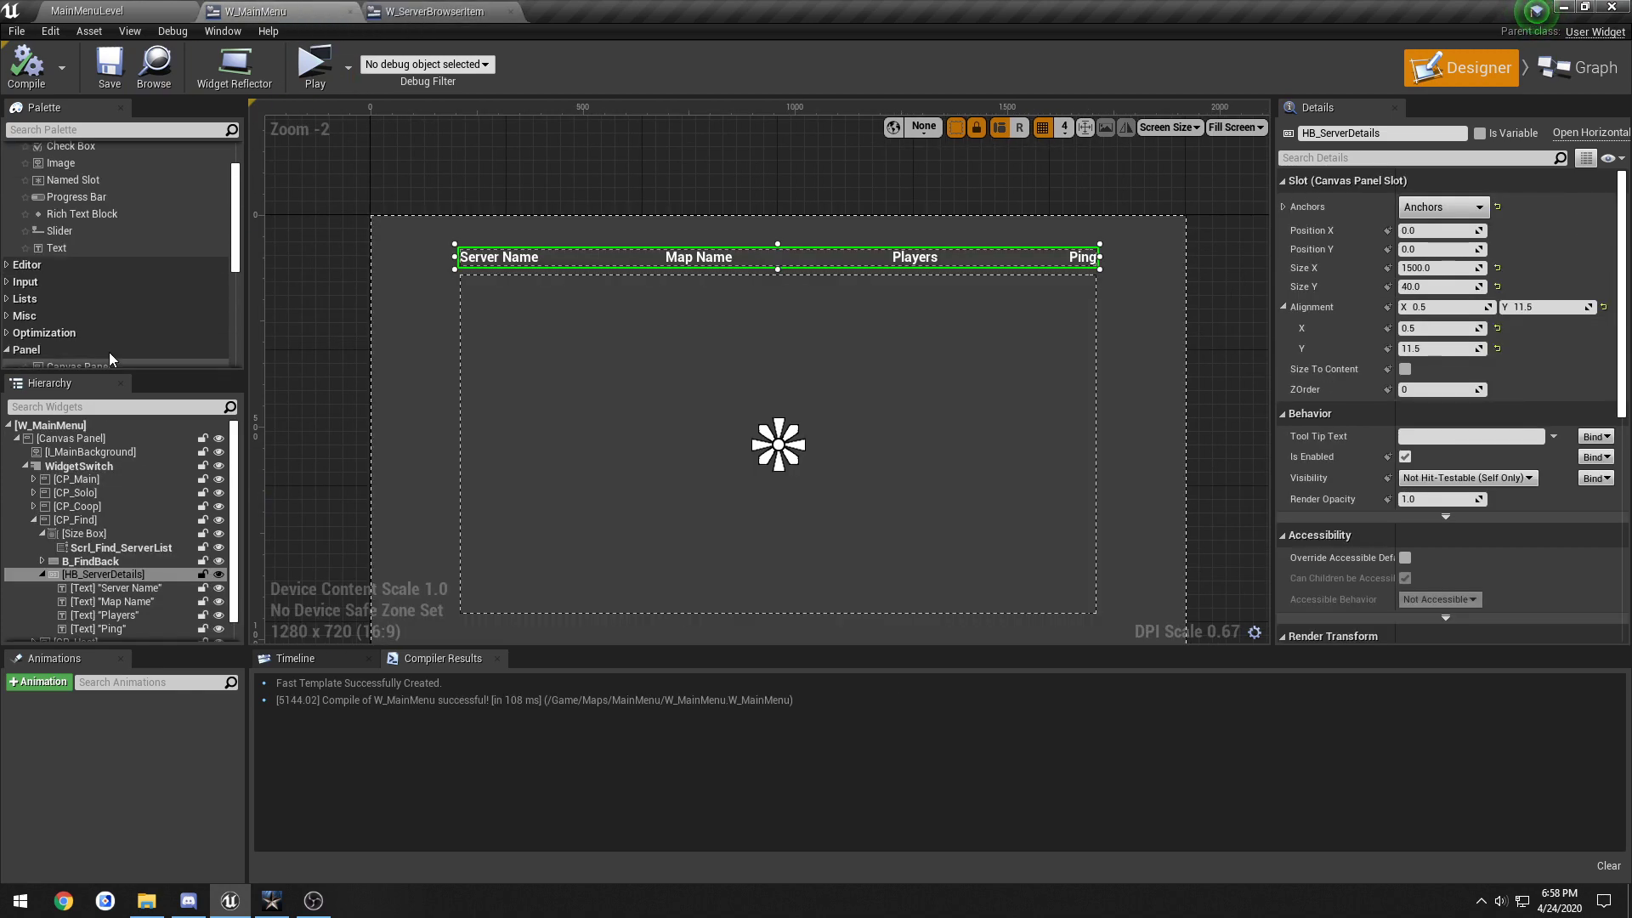
scroll(109, 340, "down", 3)
left_click(100, 266)
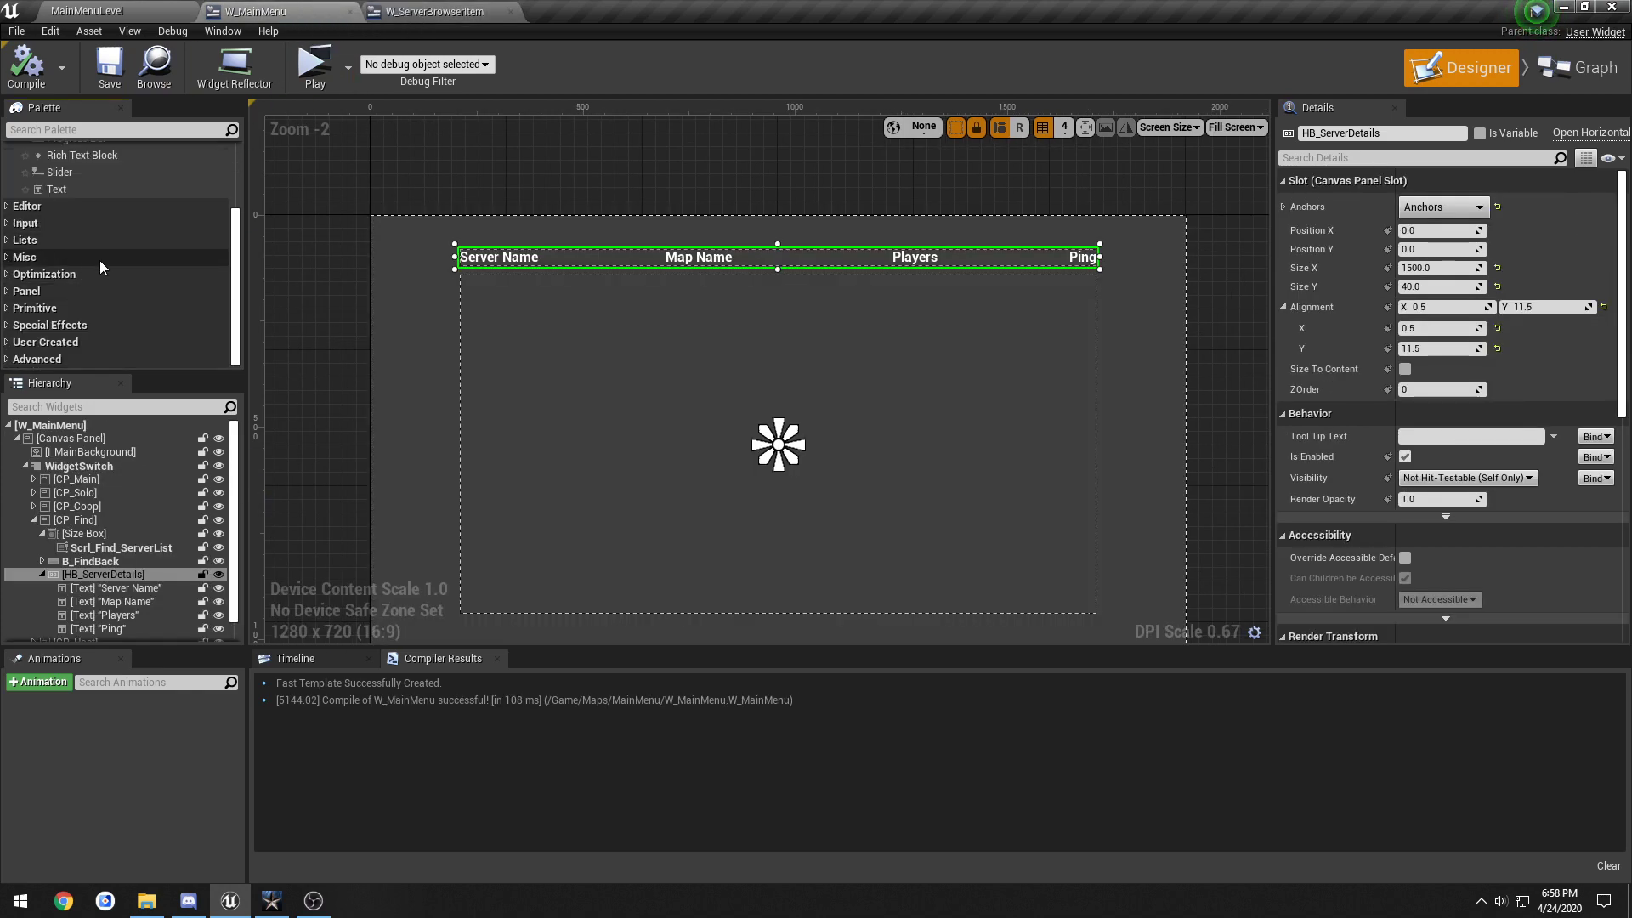
left_click(88, 342)
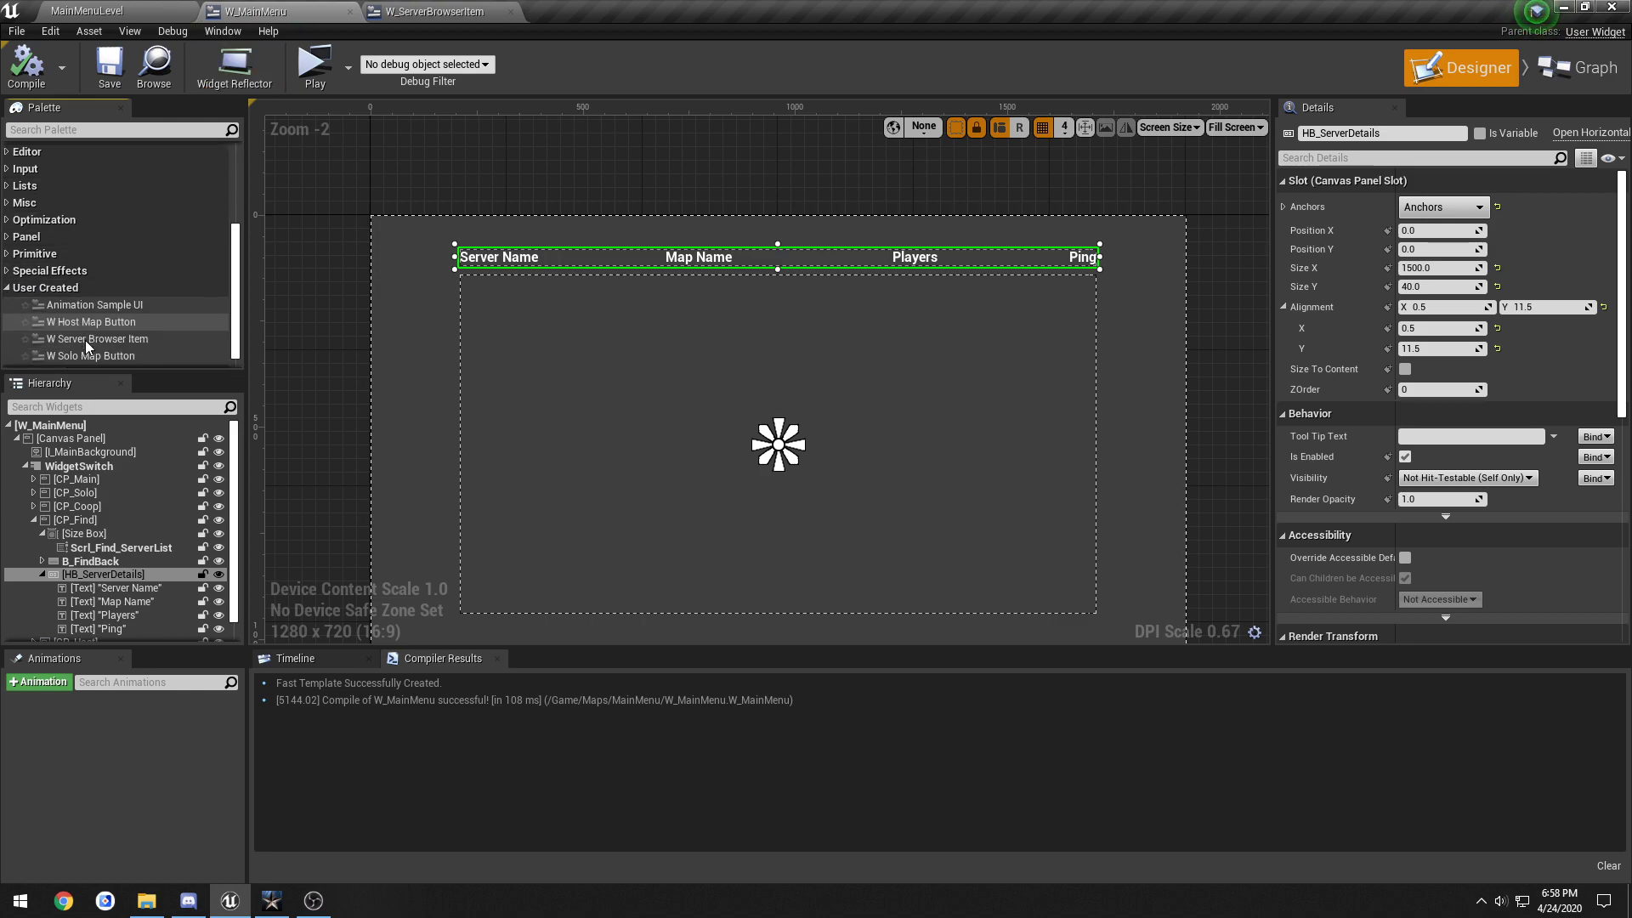
scroll(88, 344, "down", 1)
left_click(64, 330)
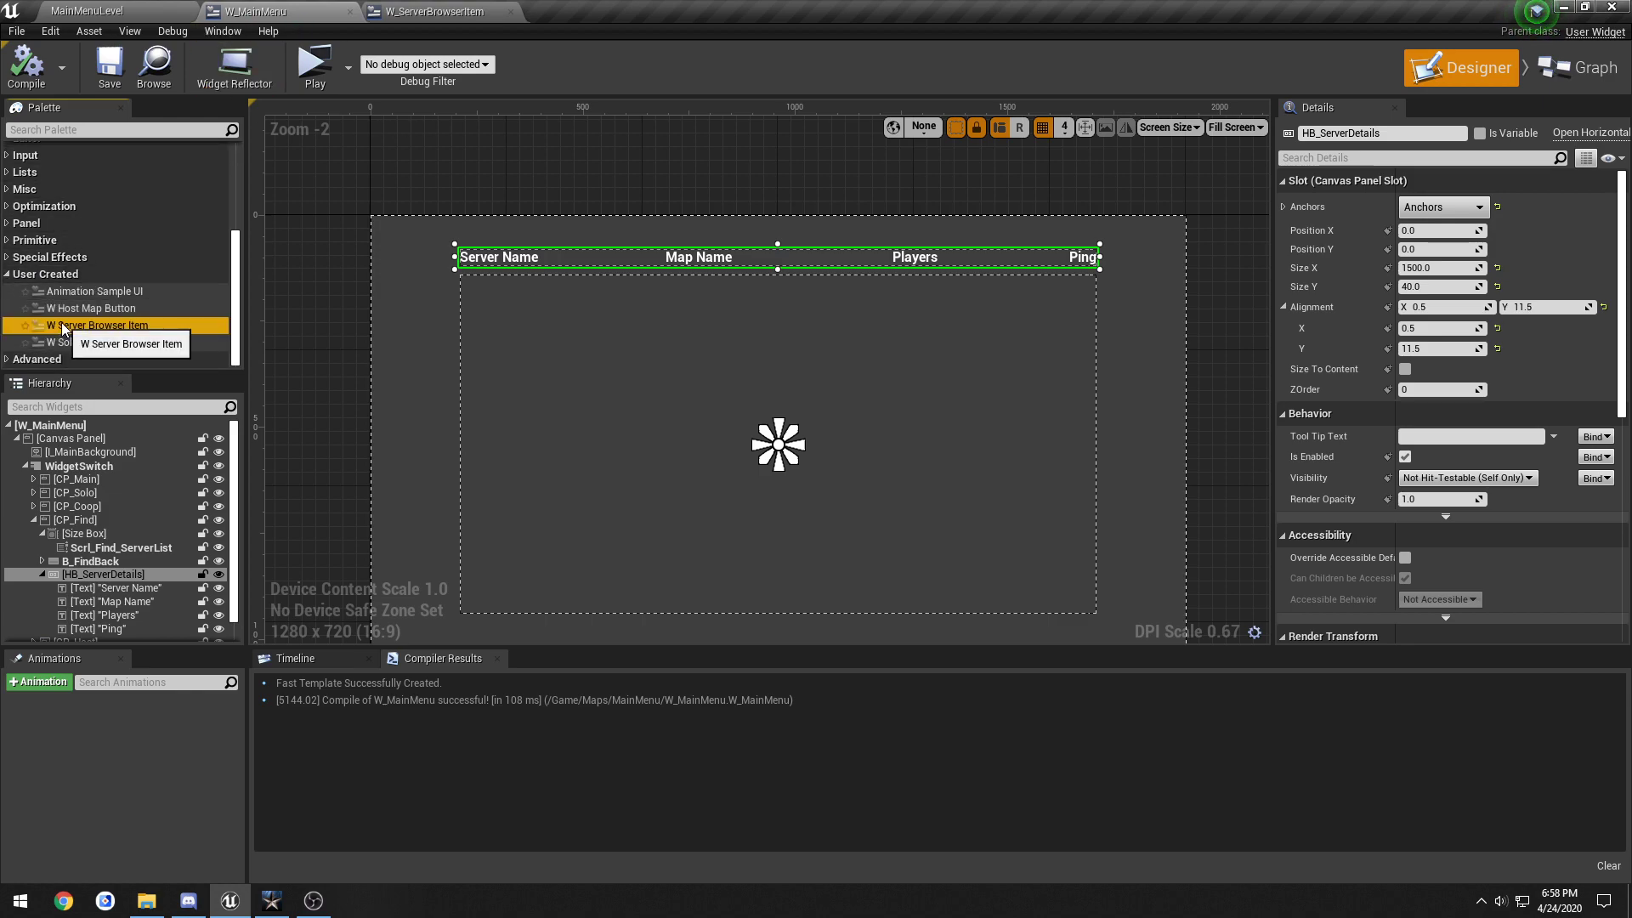
left_click_drag(63, 329, 529, 357)
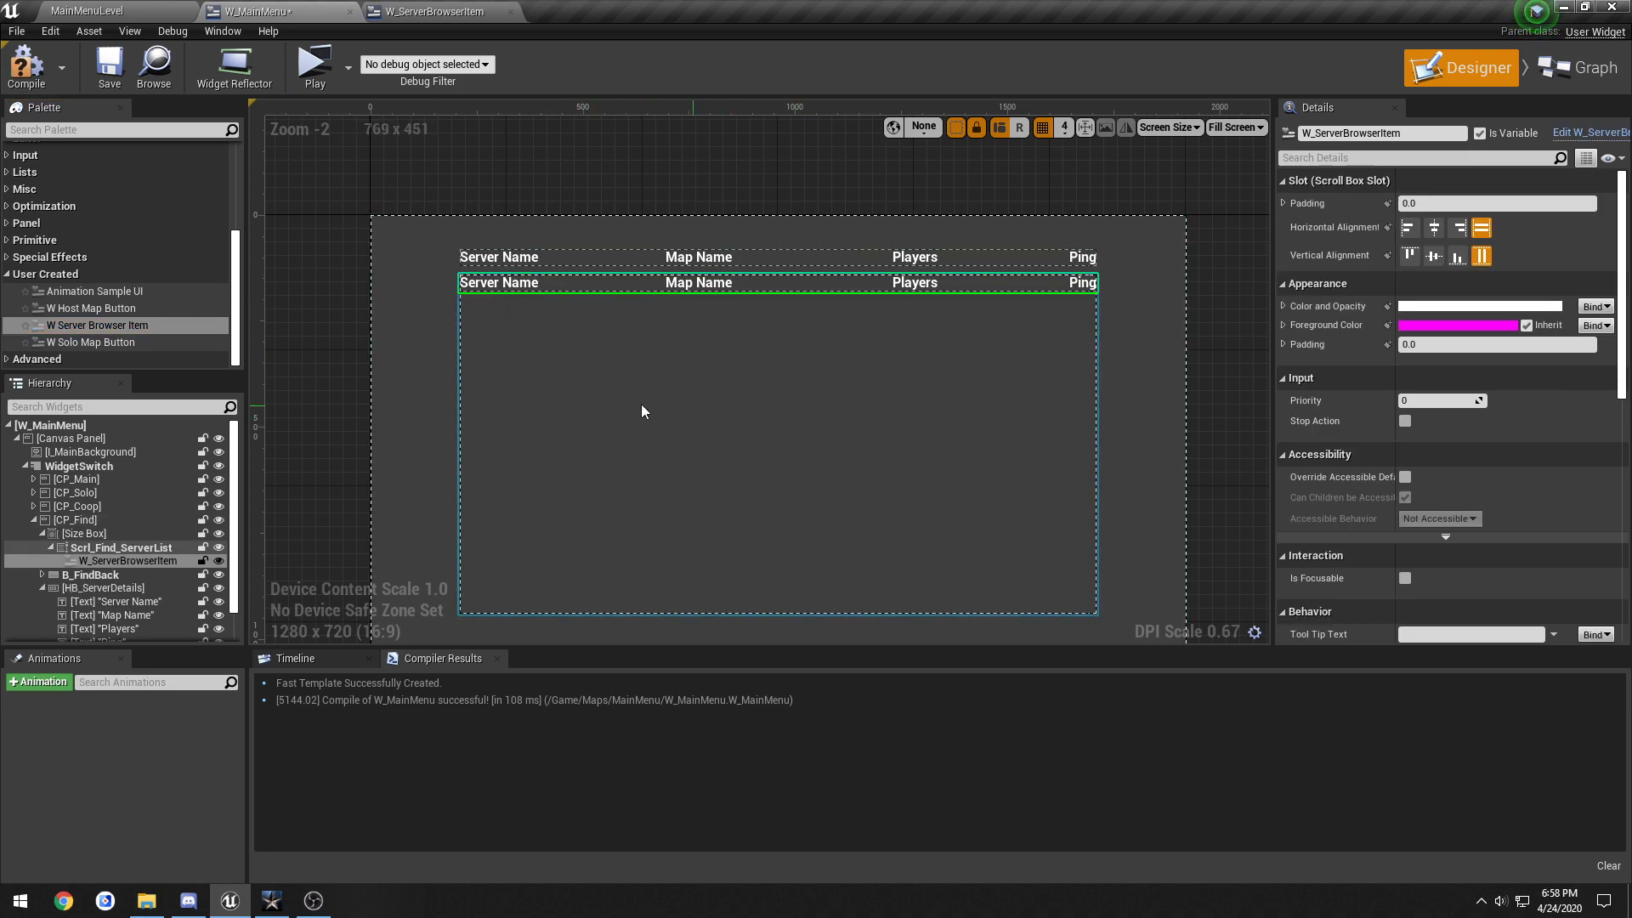
Step: In W_ServerBrowserItem, set the Server Name and Map Name texts to 'My Server' and 'Map 1'
left_click(397, 9)
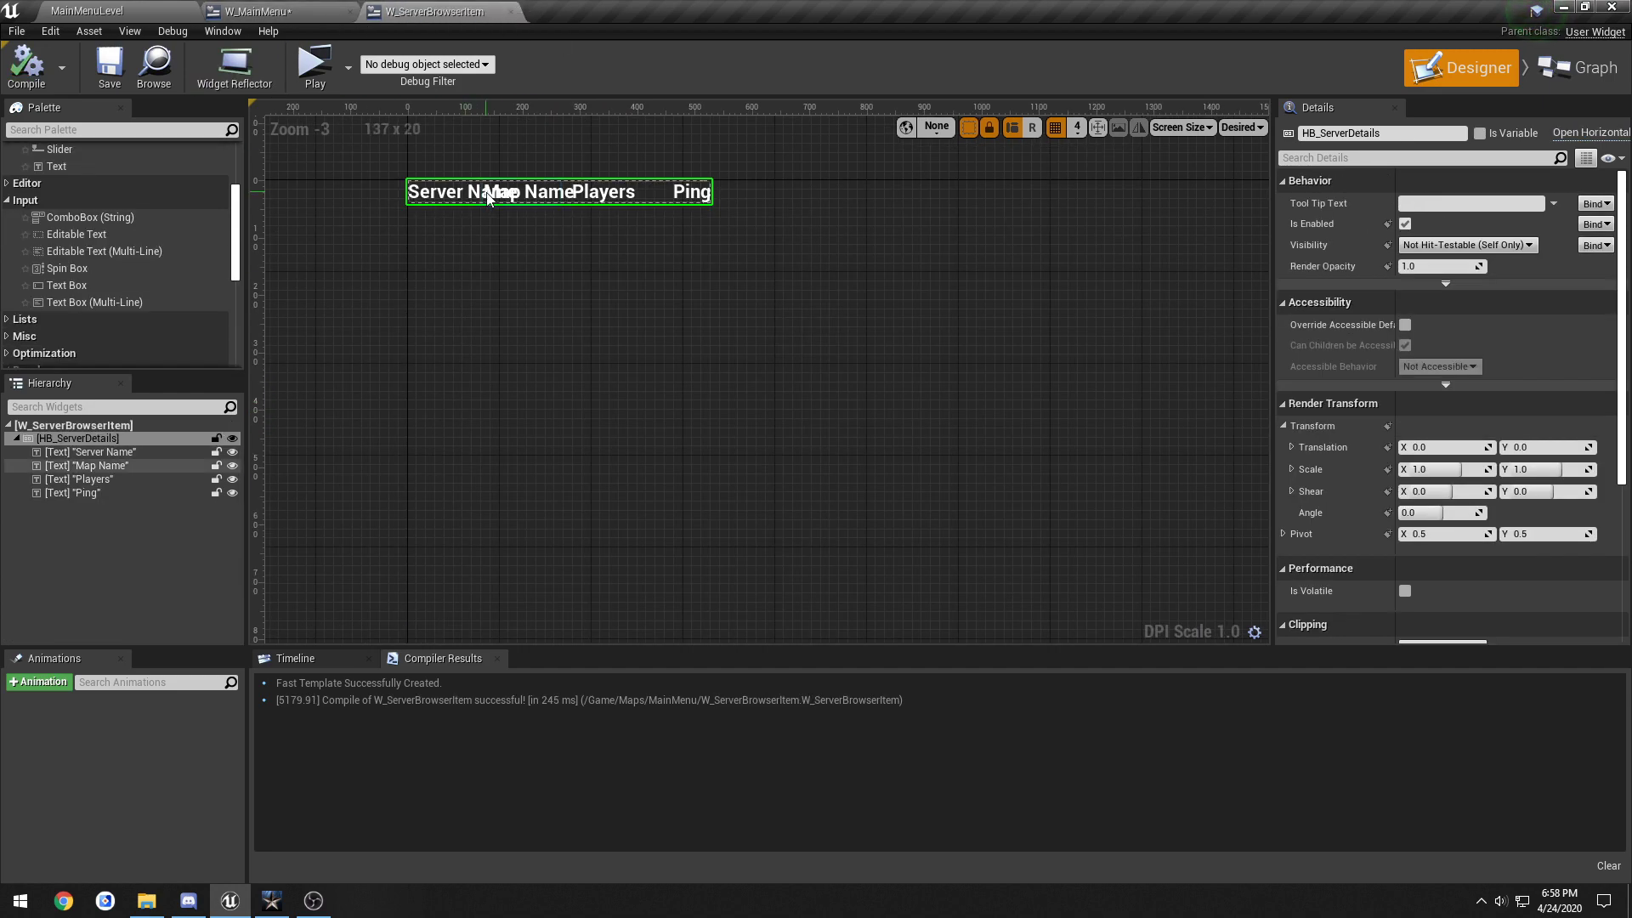
left_click(113, 452)
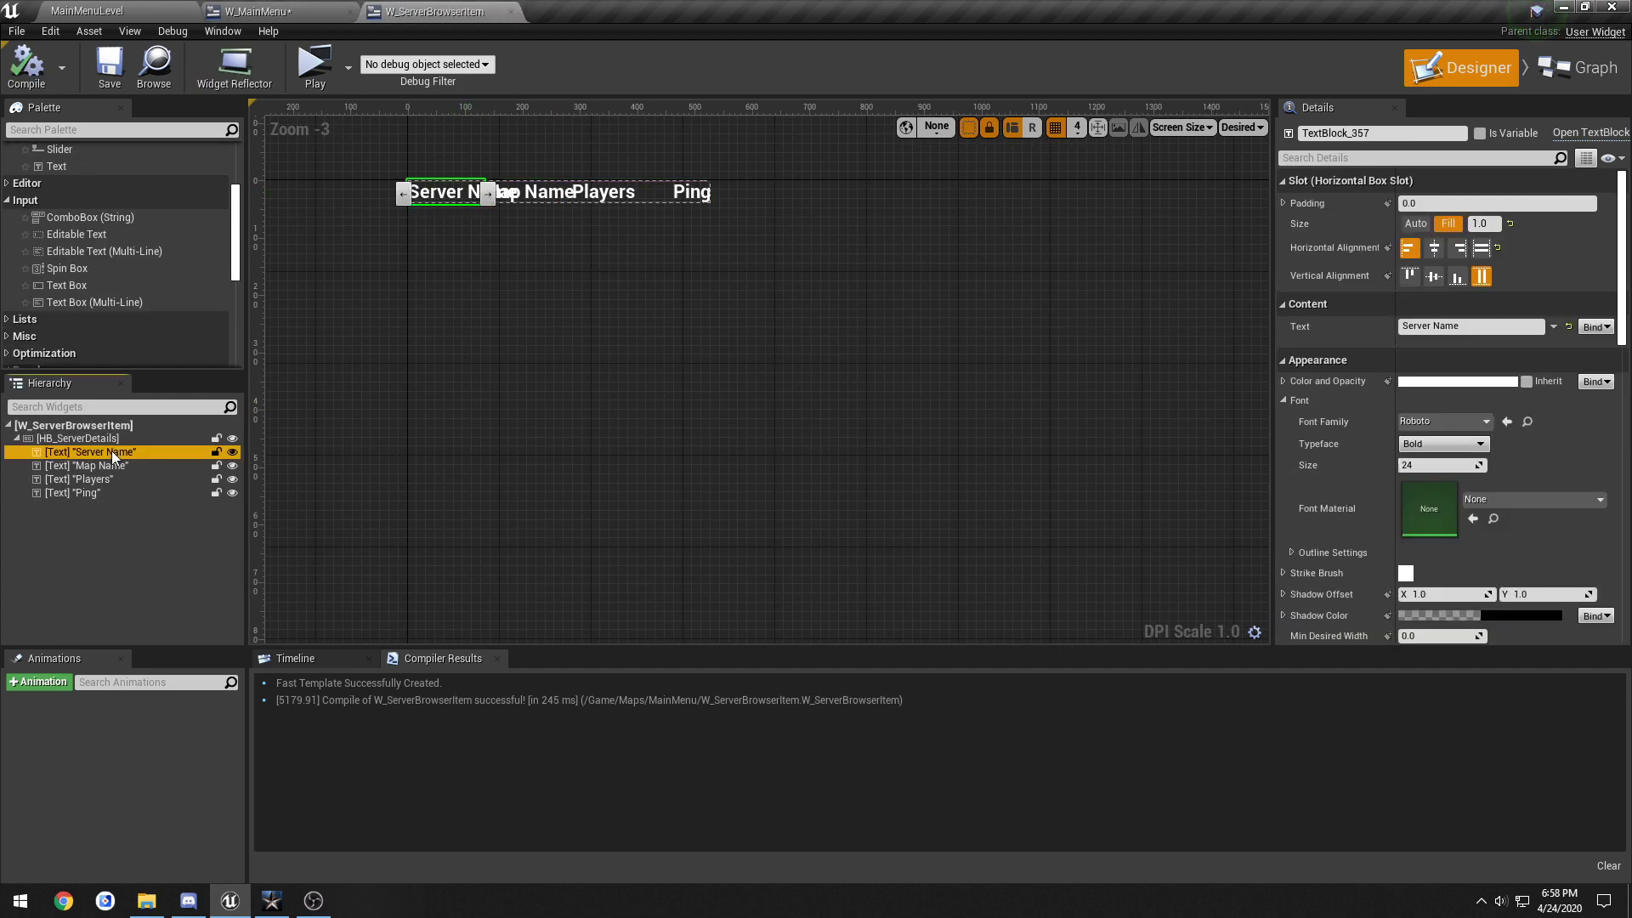
left_click(1487, 327)
type("My Server")
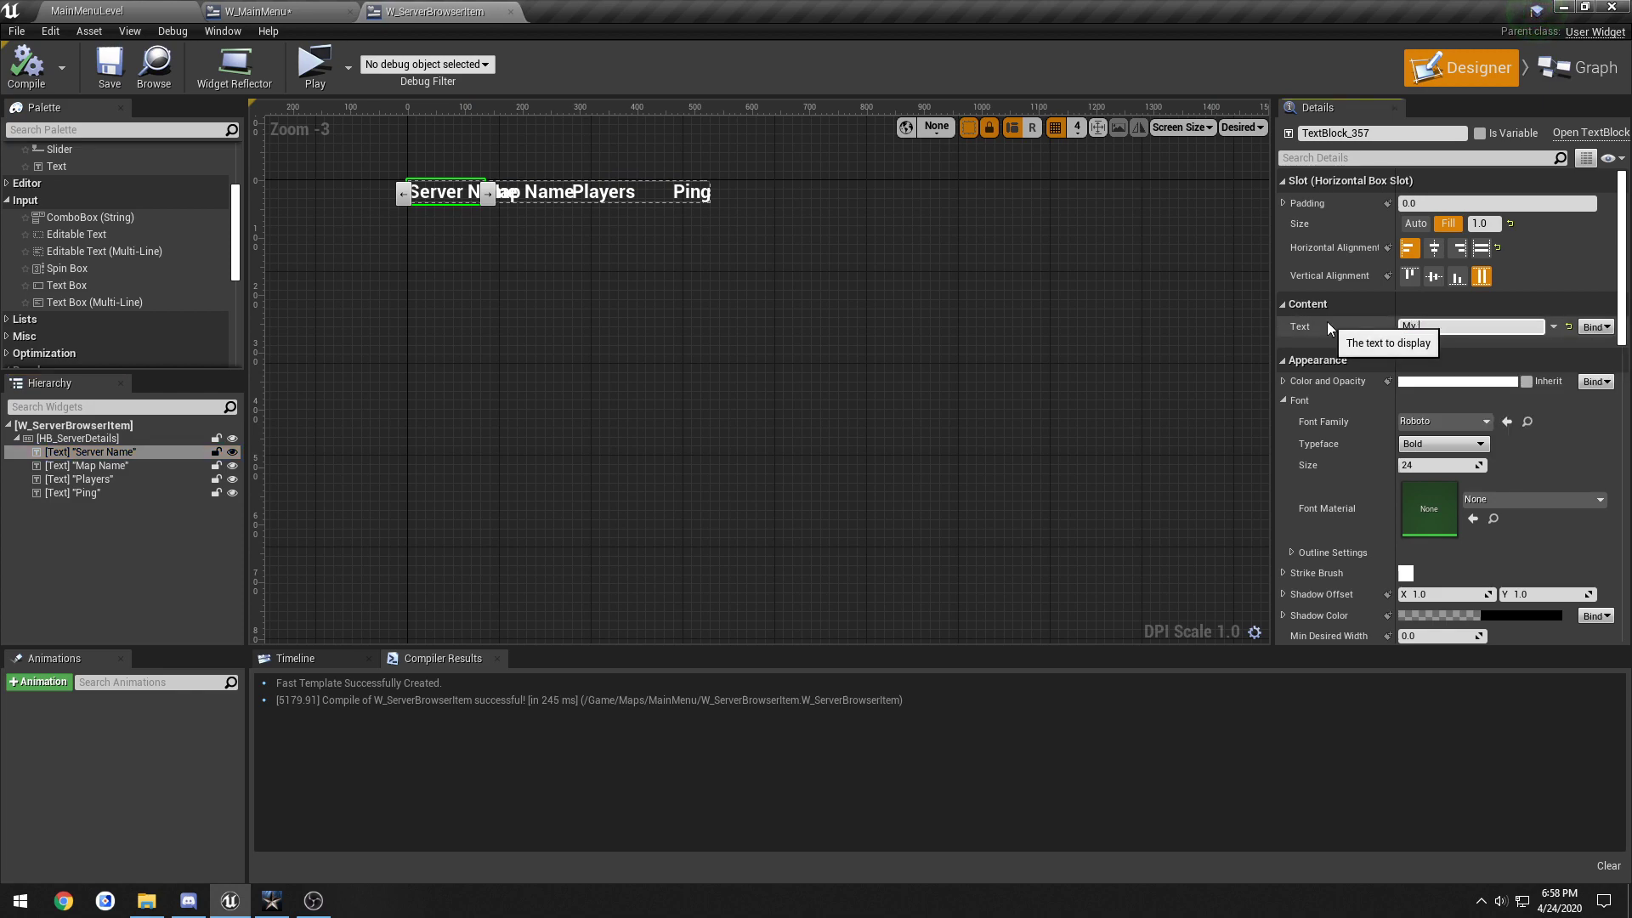
left_click(112, 466)
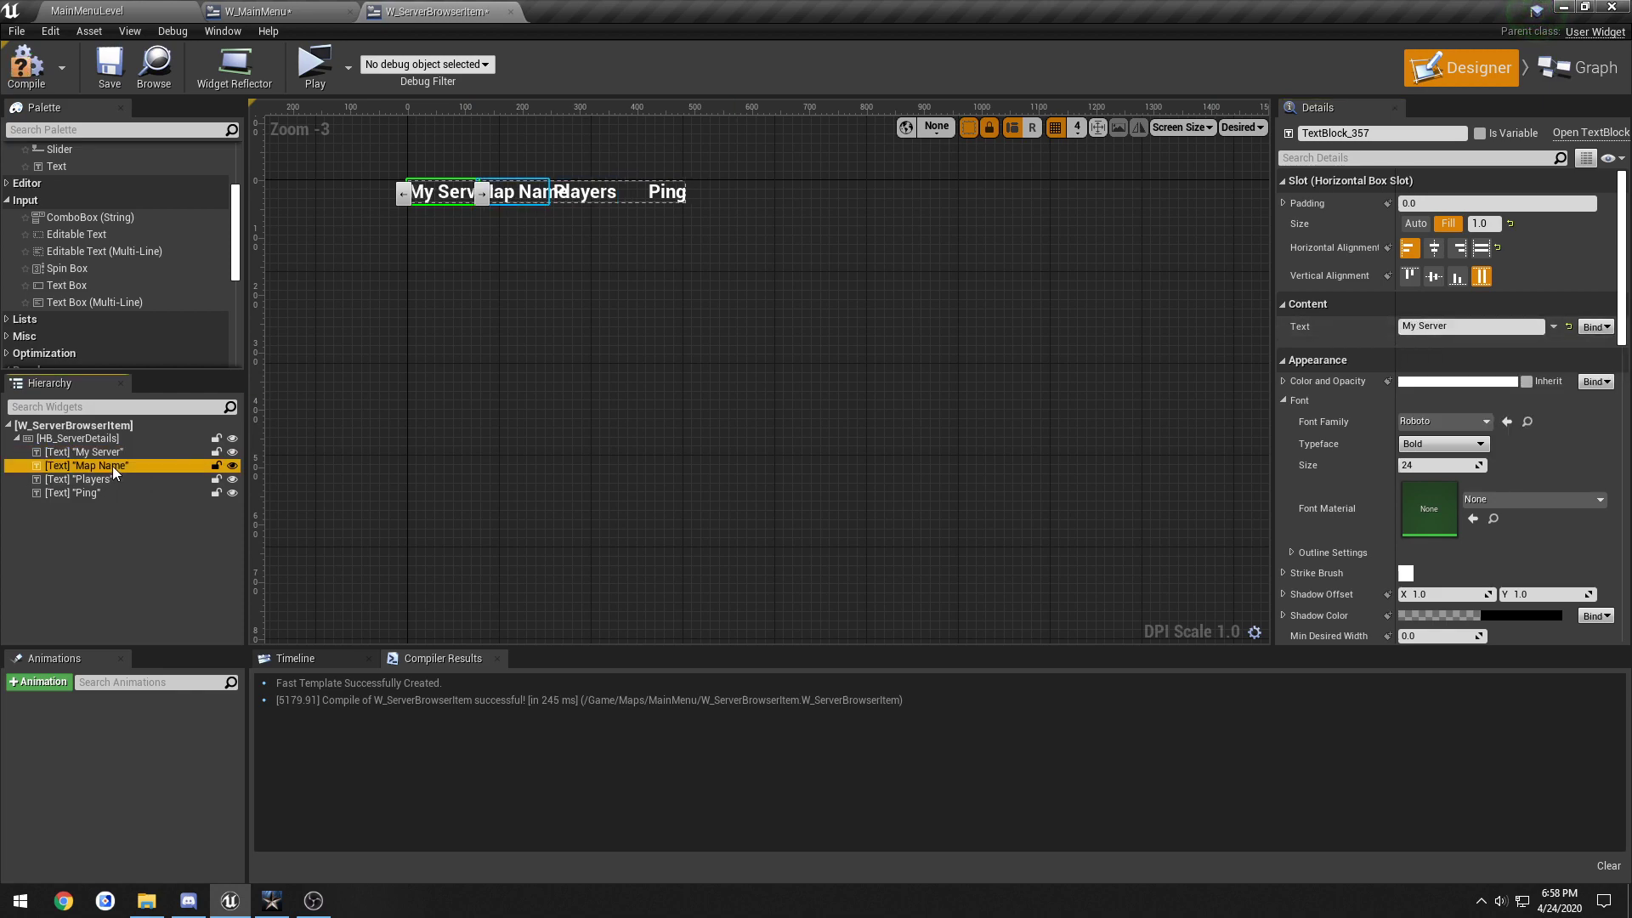
left_click(1369, 336)
type("Map 1")
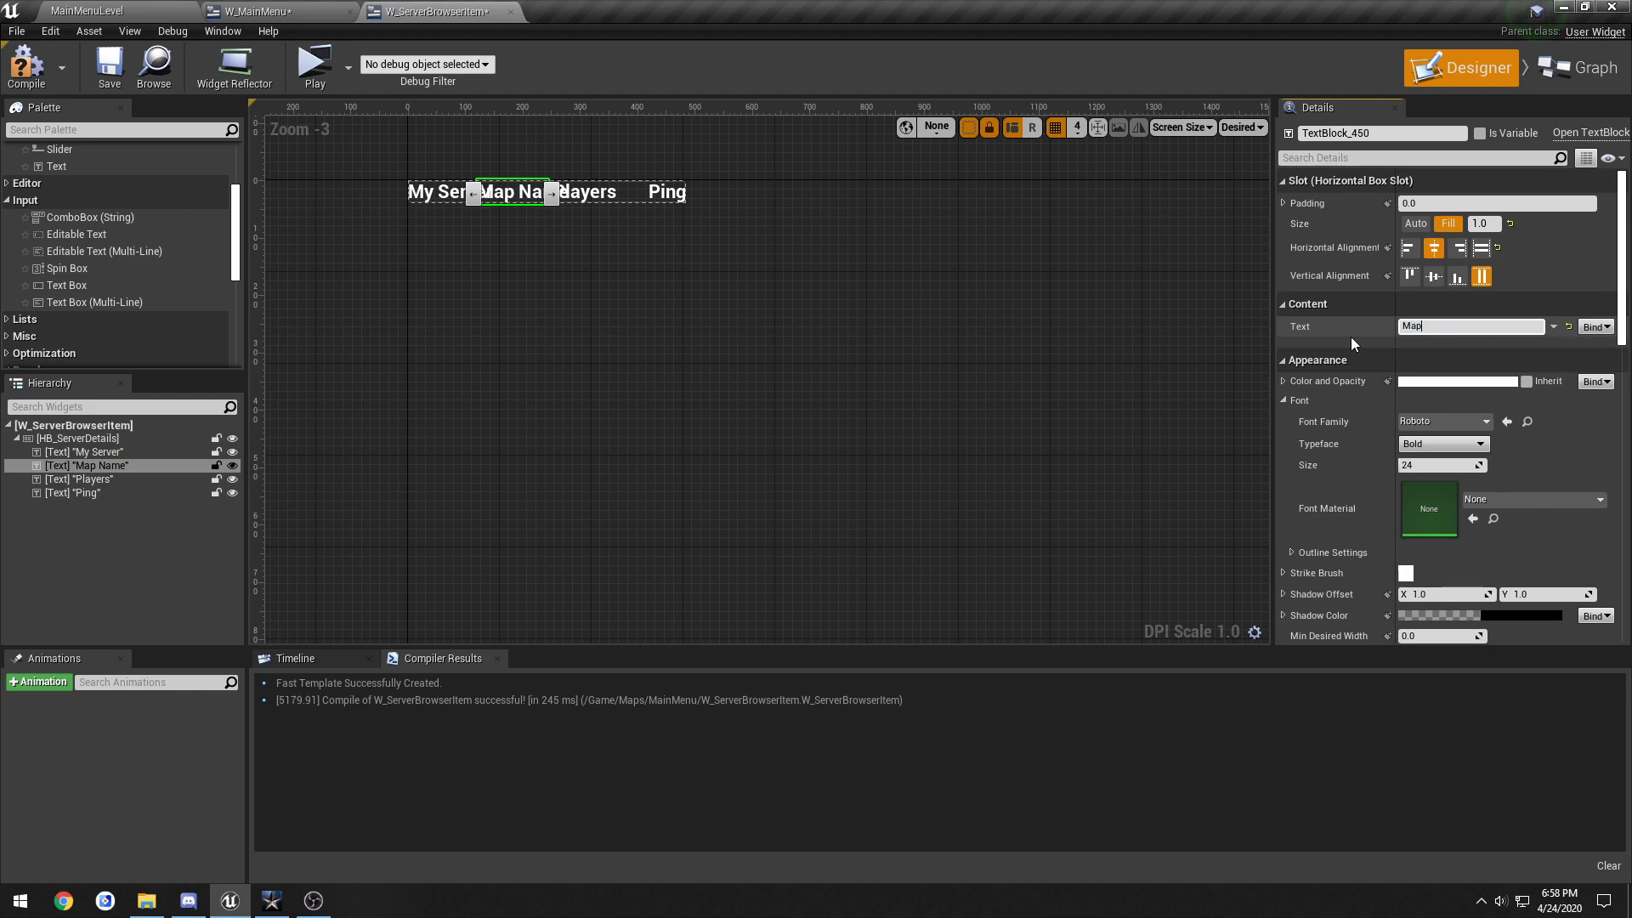
Step: Set the Players and Ping texts to '1/9' and '90', then compile
left_click(124, 479)
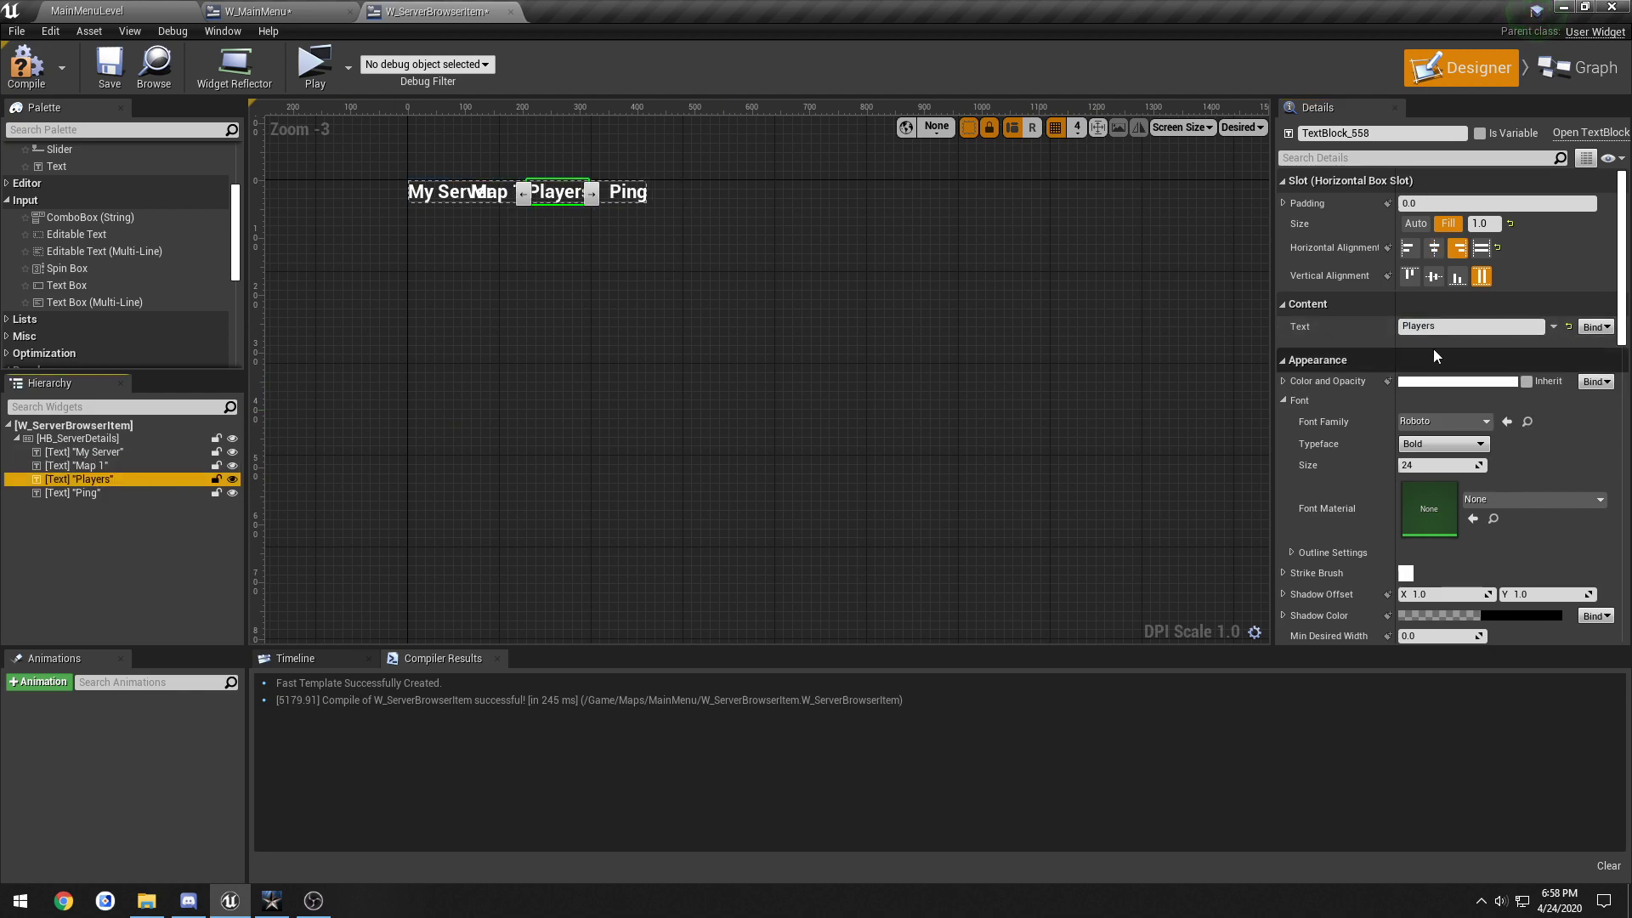
left_click(1374, 336)
type("1/9")
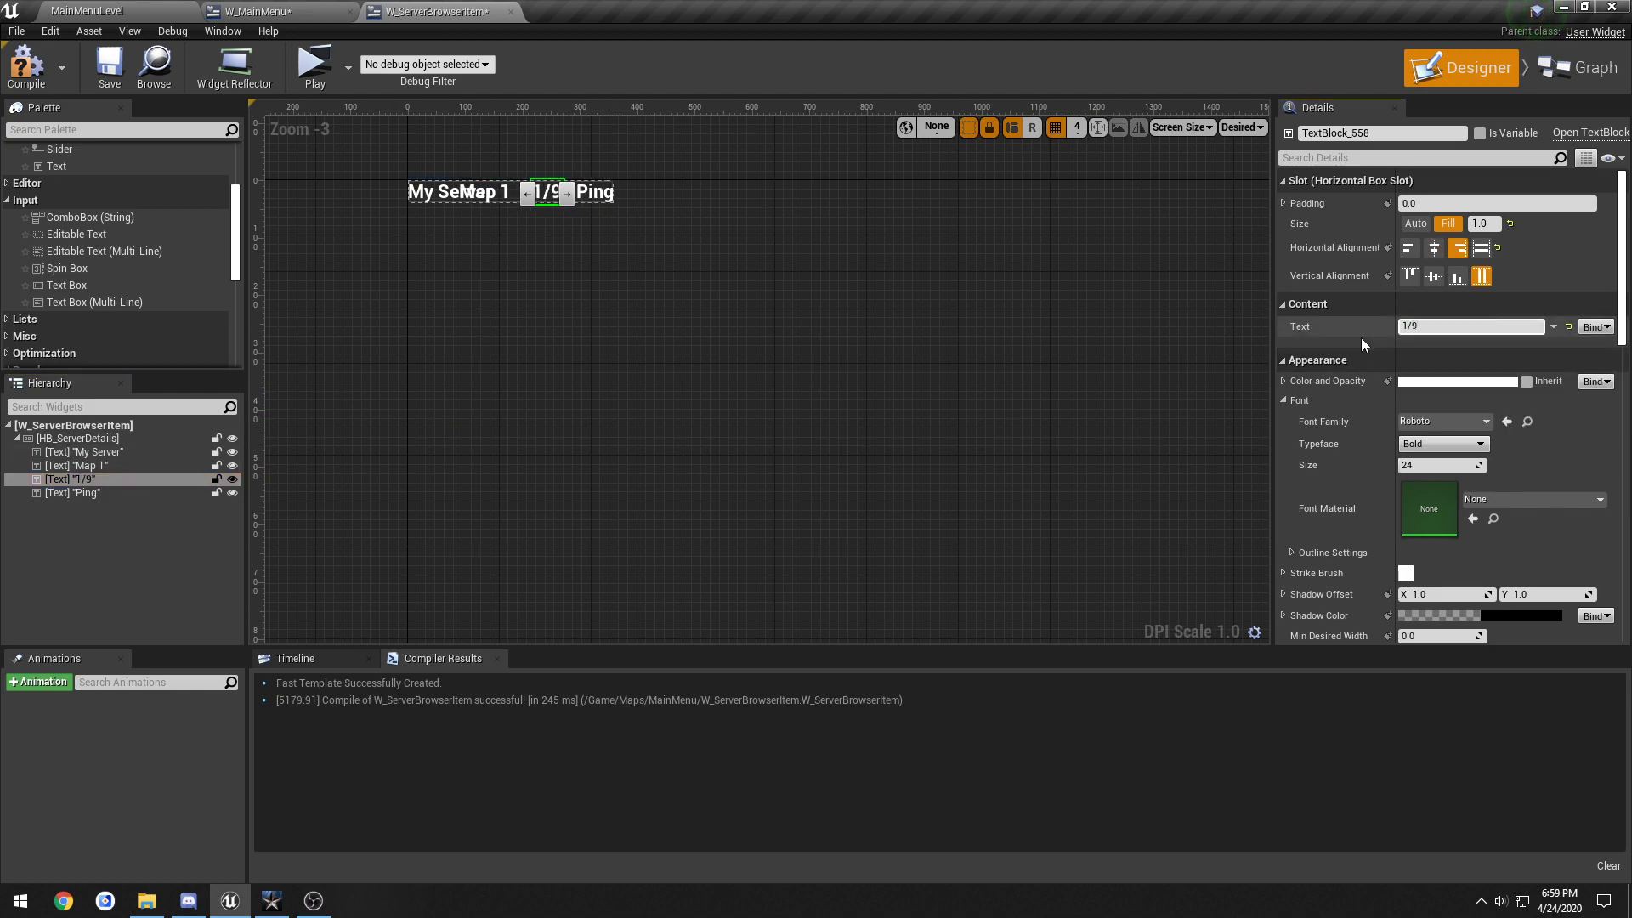
key("Return")
left_click(71, 493)
left_click(1470, 328)
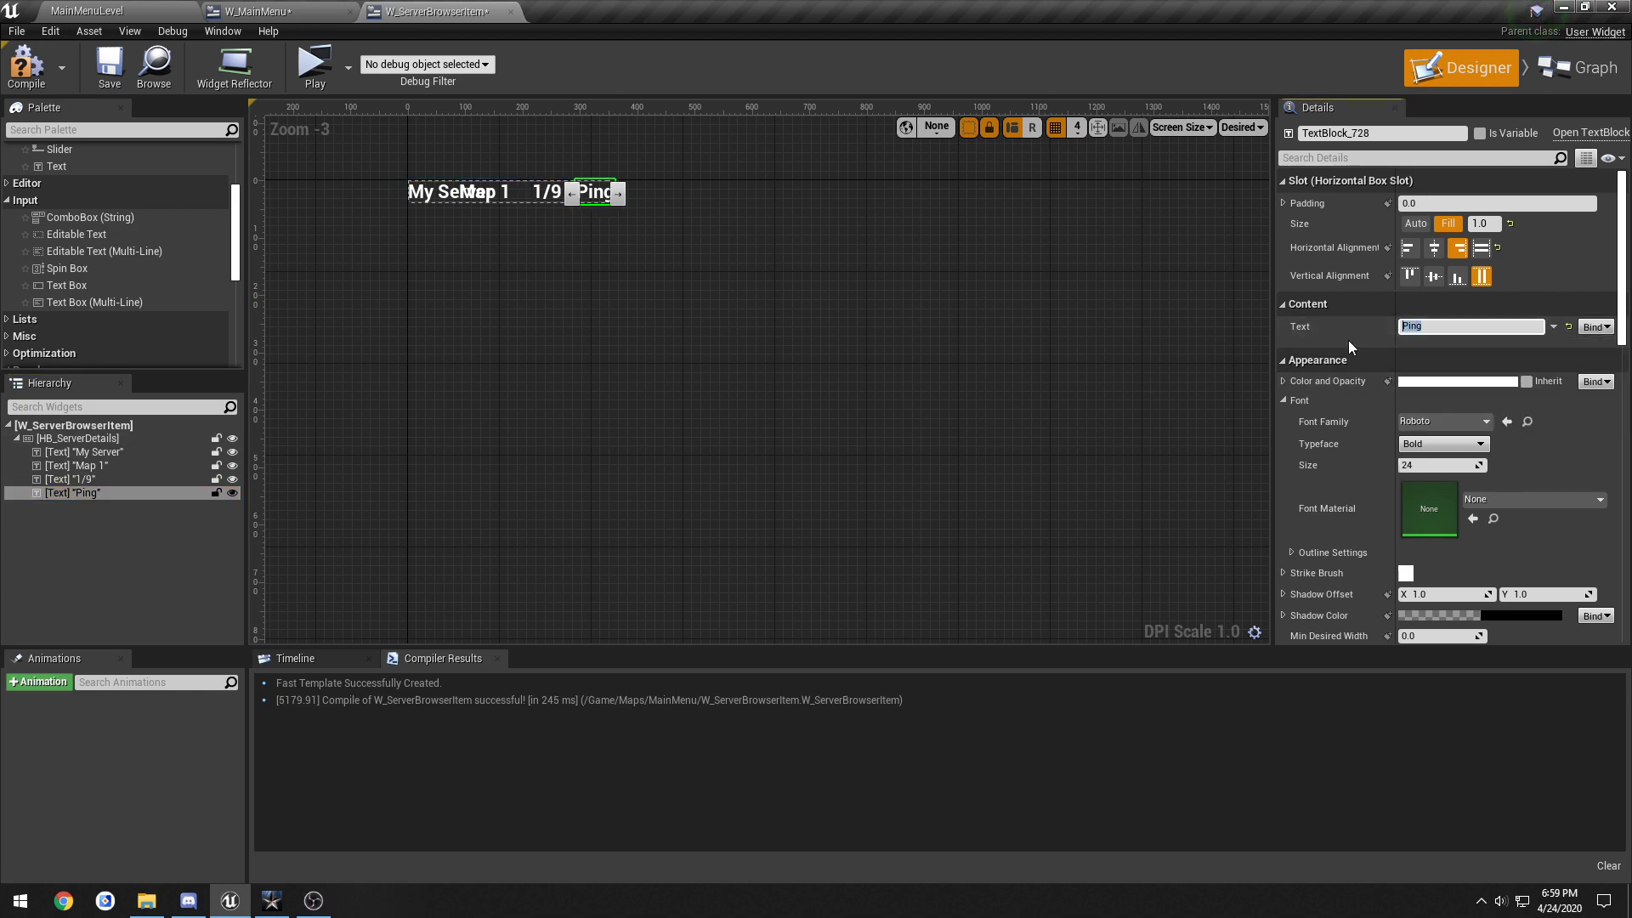
type("90")
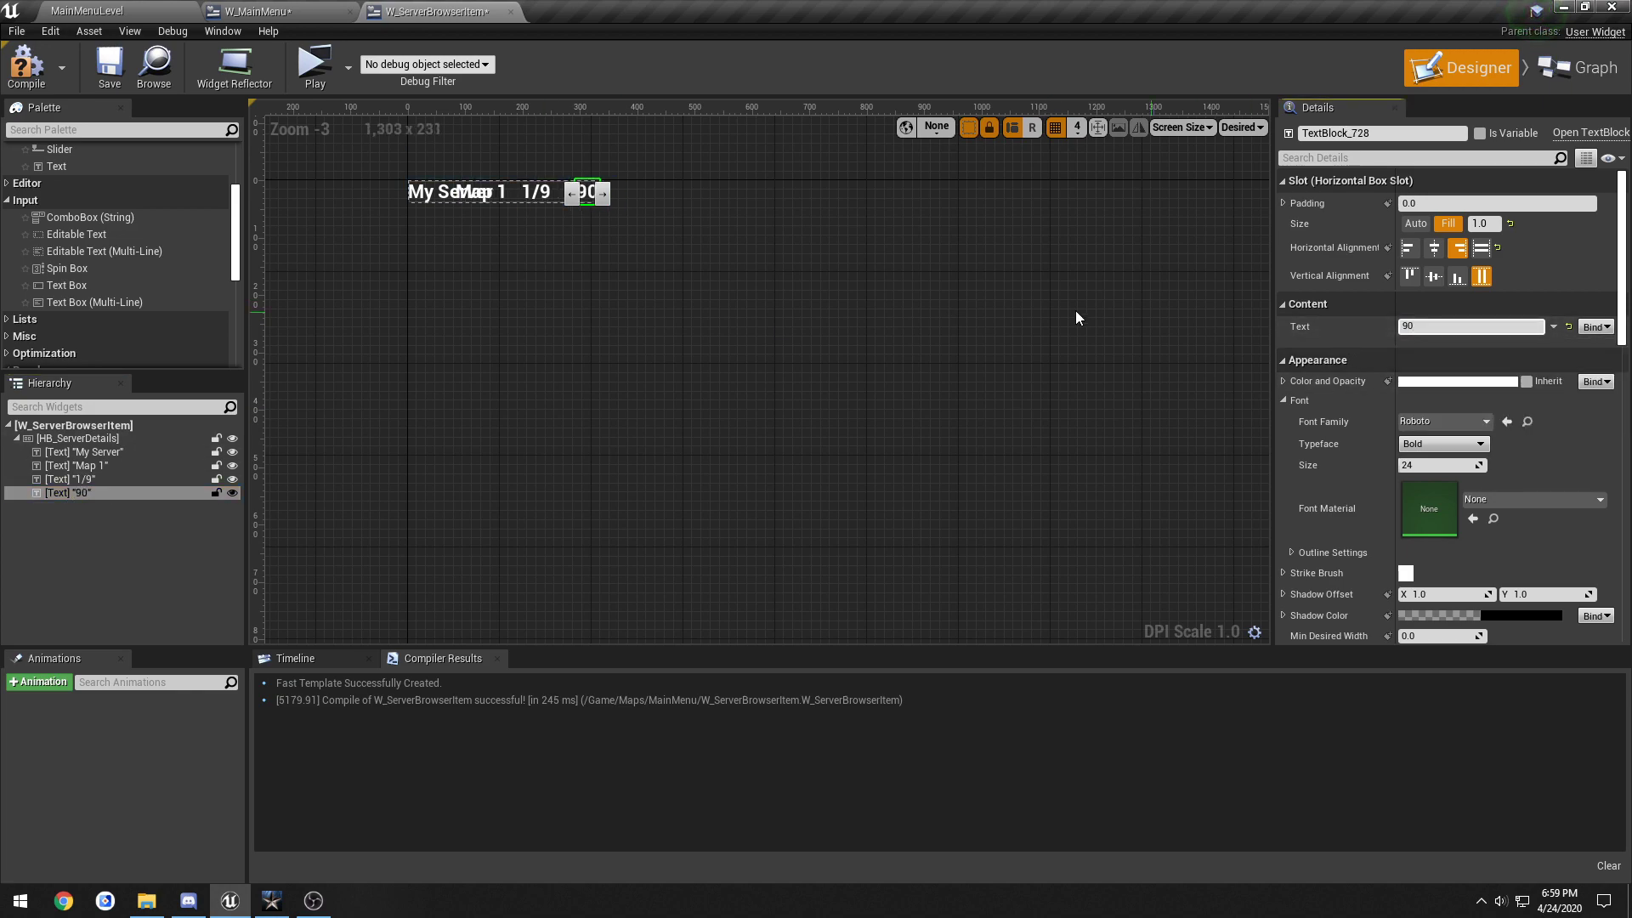
left_click(25, 66)
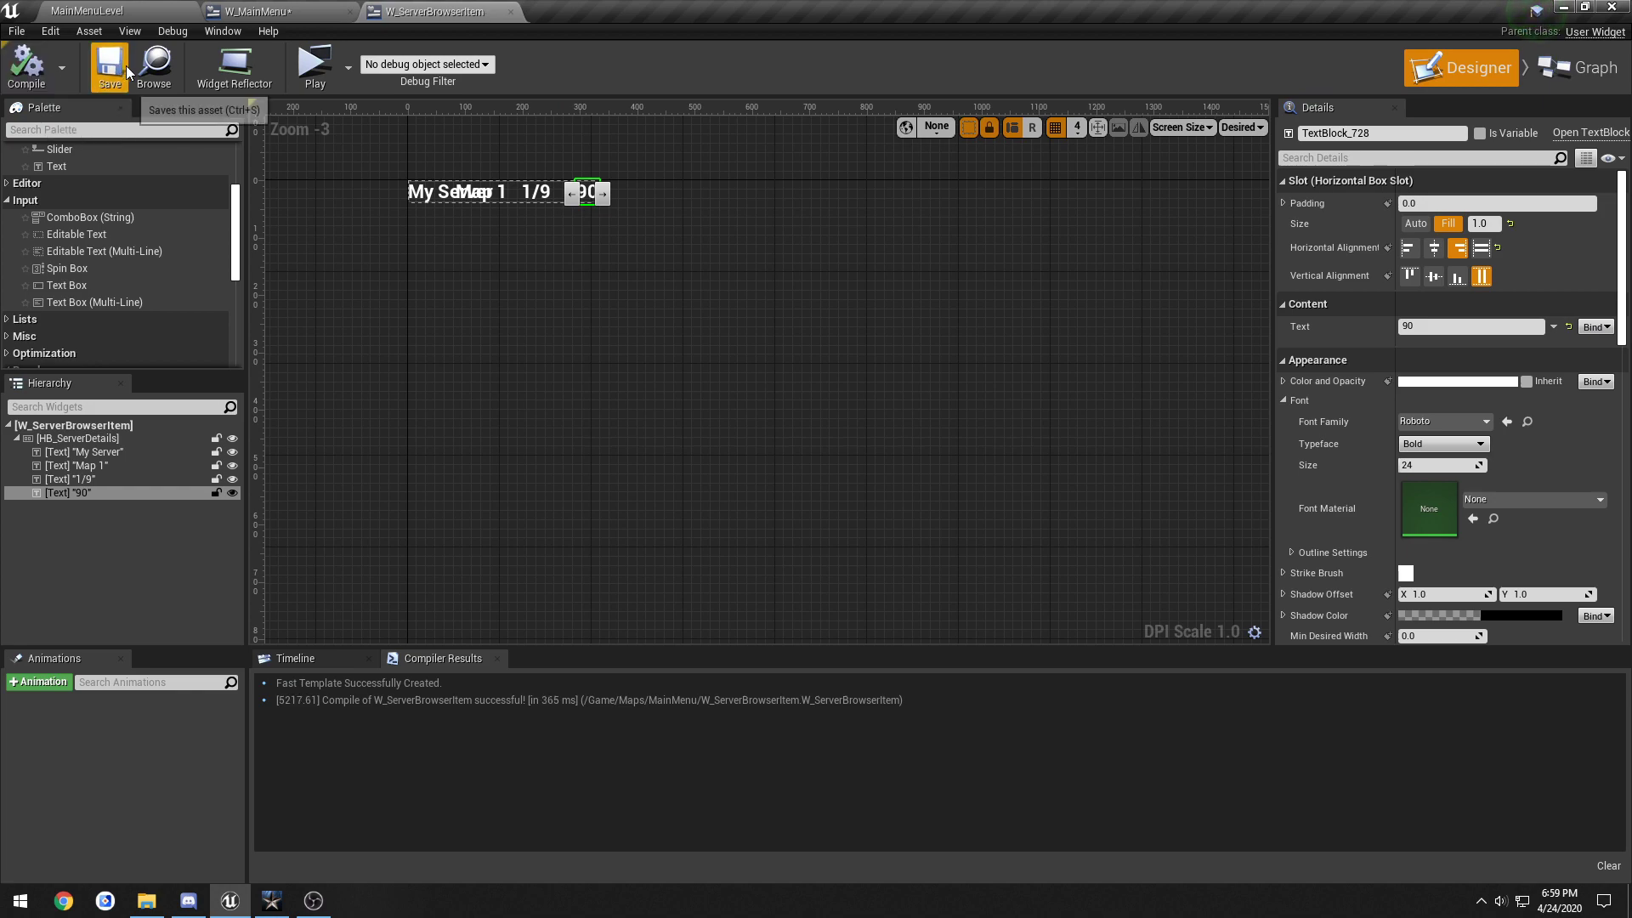
Step: Save, then make the first two texts variables named TB_ServerName and TB_MapName
left_click(109, 66)
left_click(127, 451)
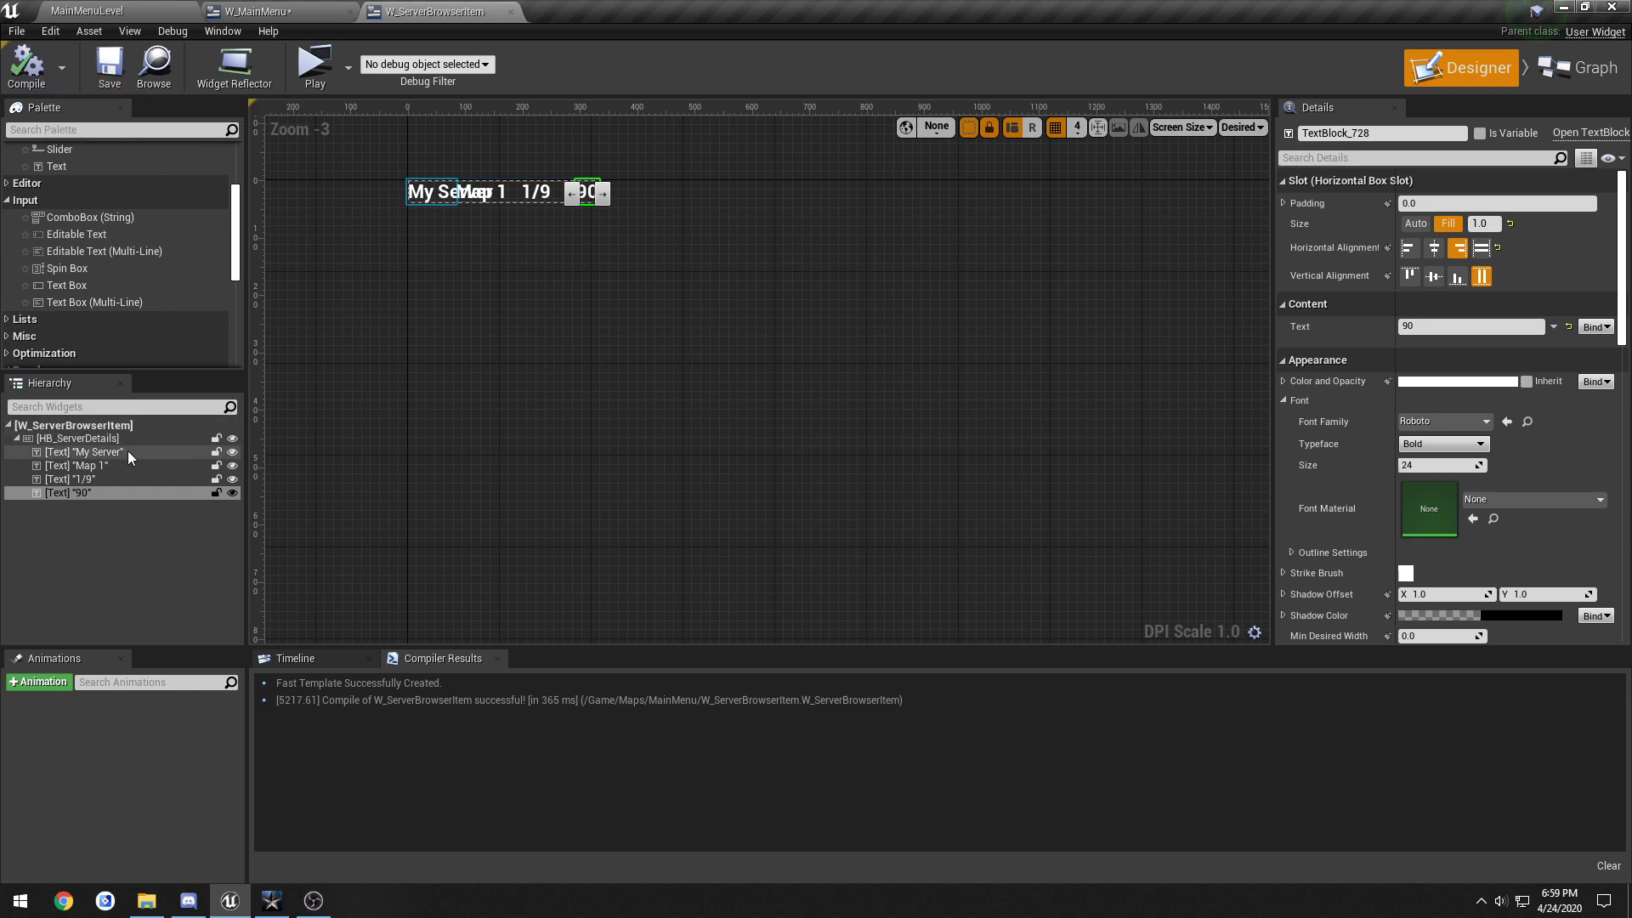
left_click(1481, 133)
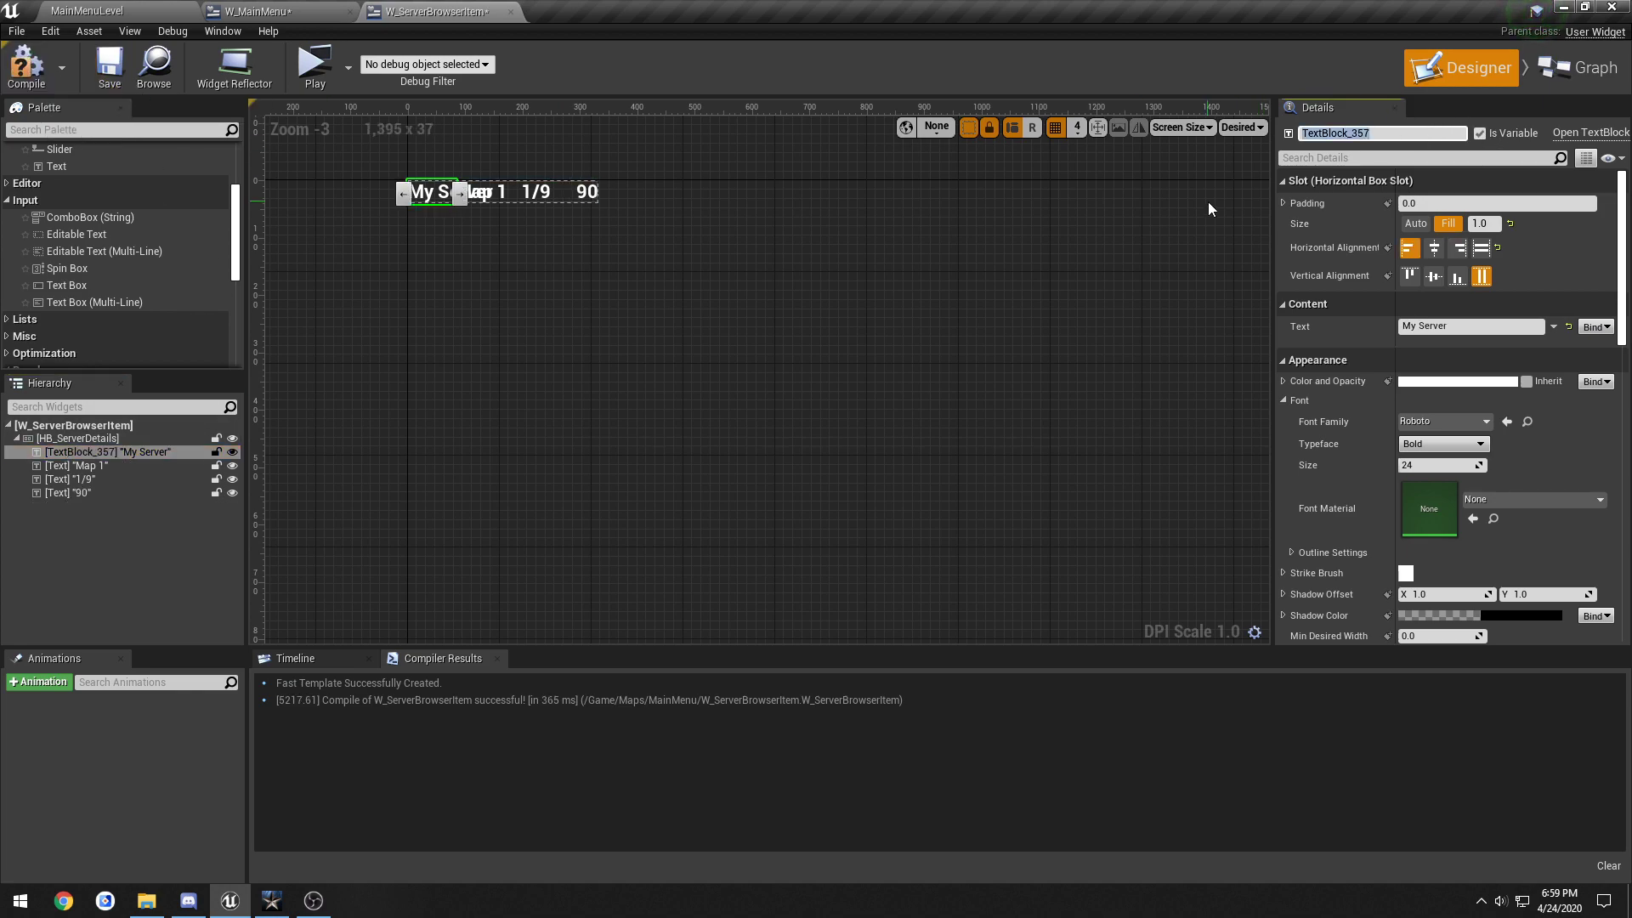
type("TB_ServerName")
key("Return")
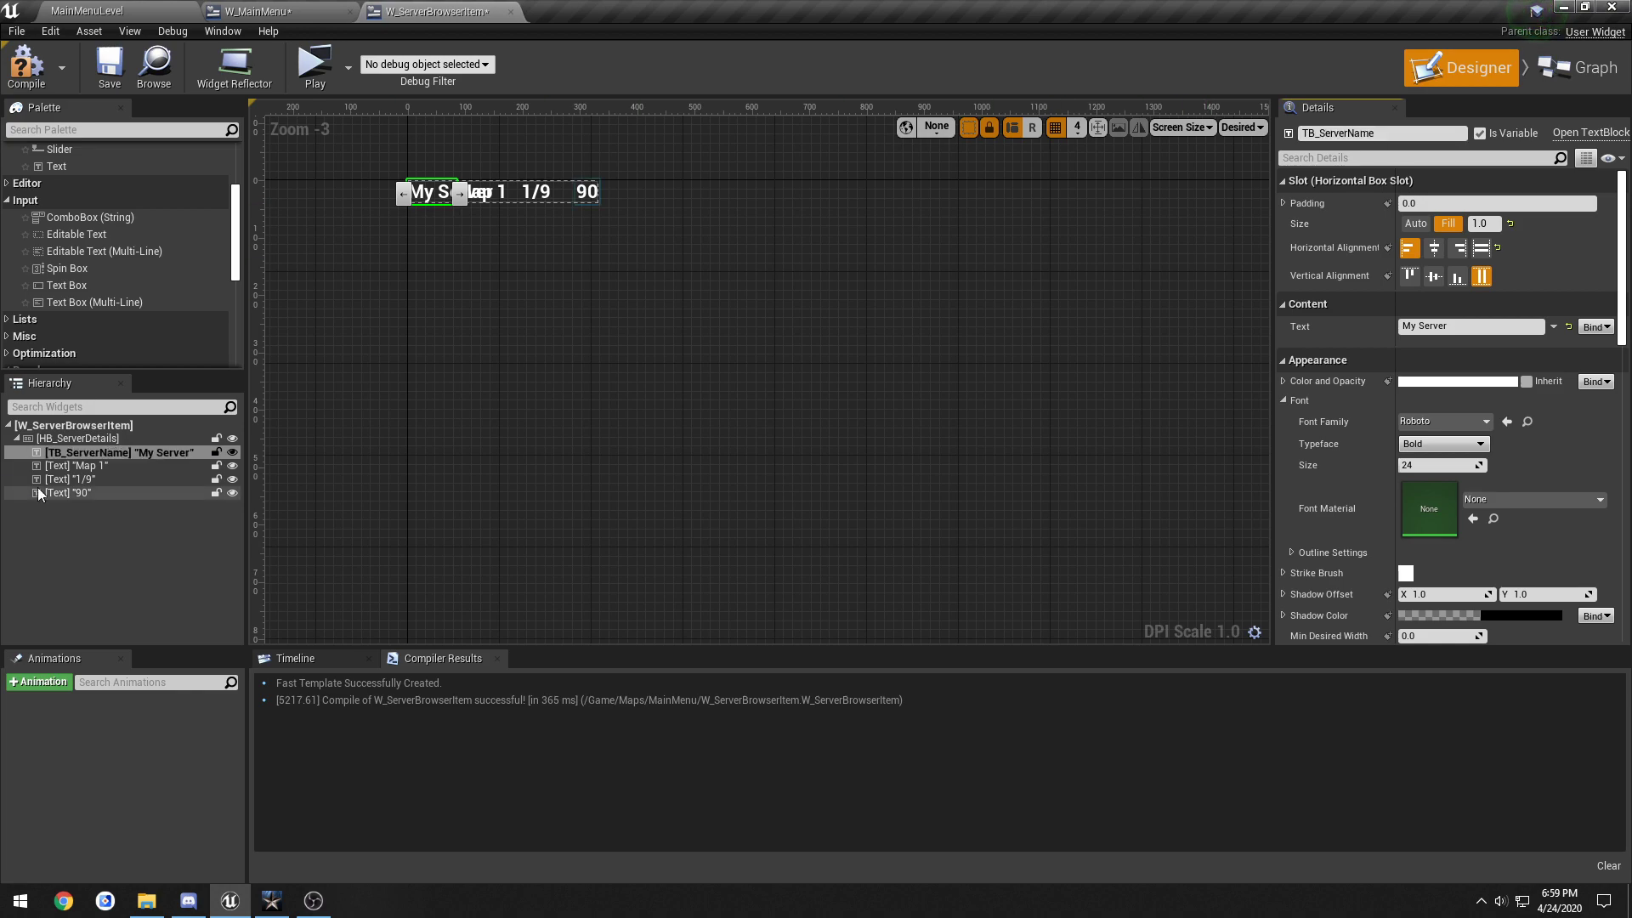
left_click(76, 466)
left_click(1480, 132)
left_click(1377, 132)
type("TB_")
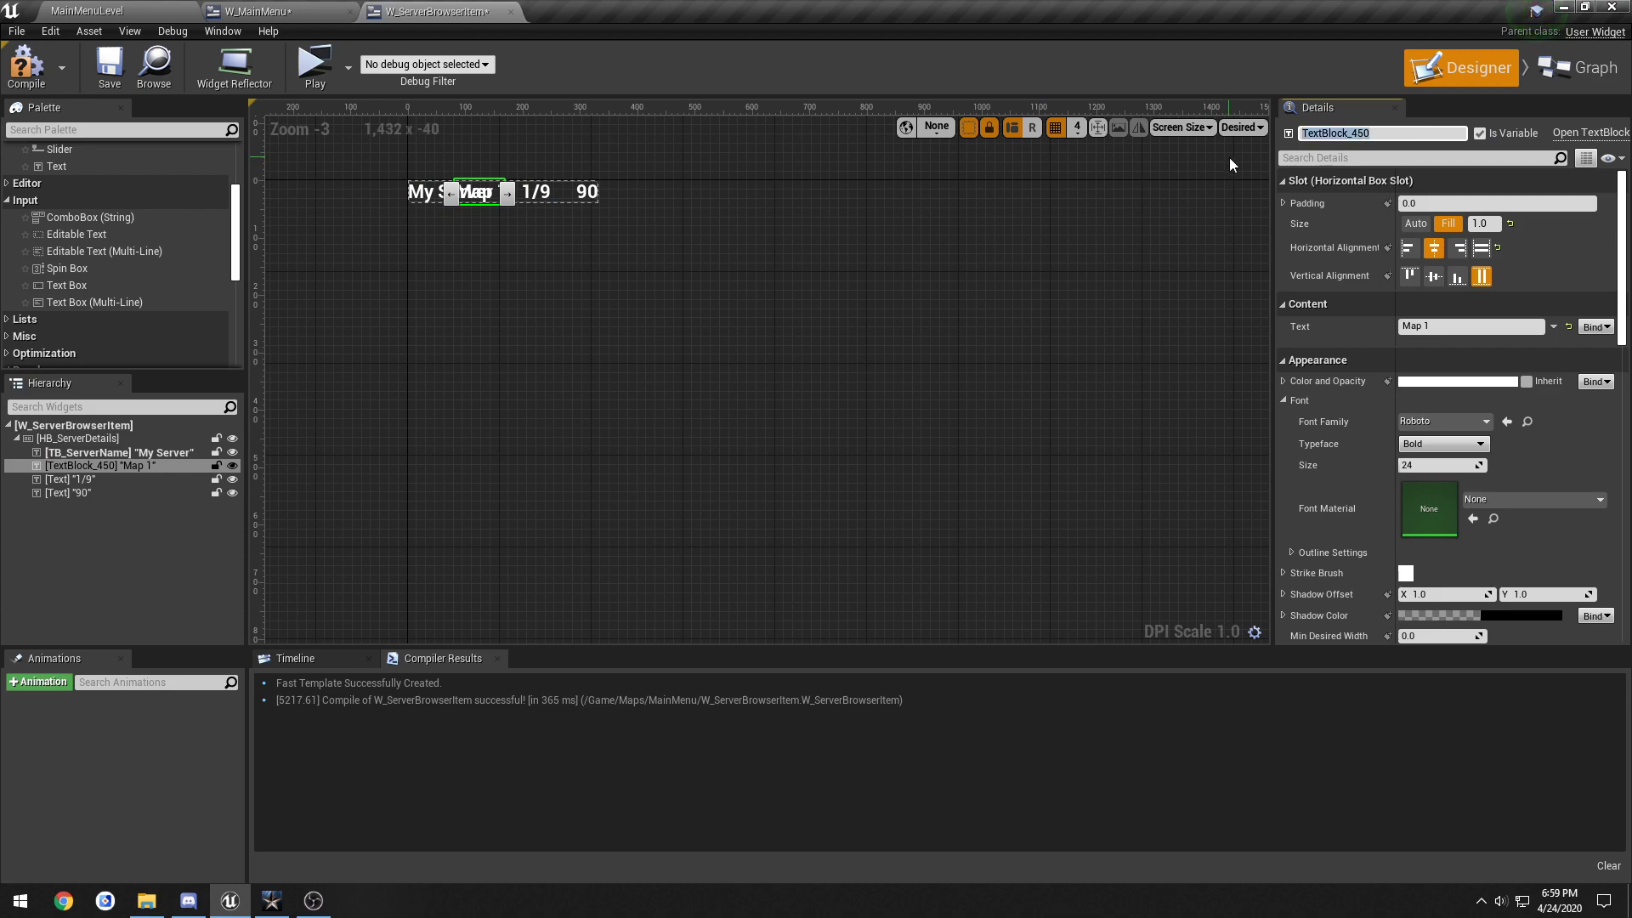
type("MapName")
key("Return")
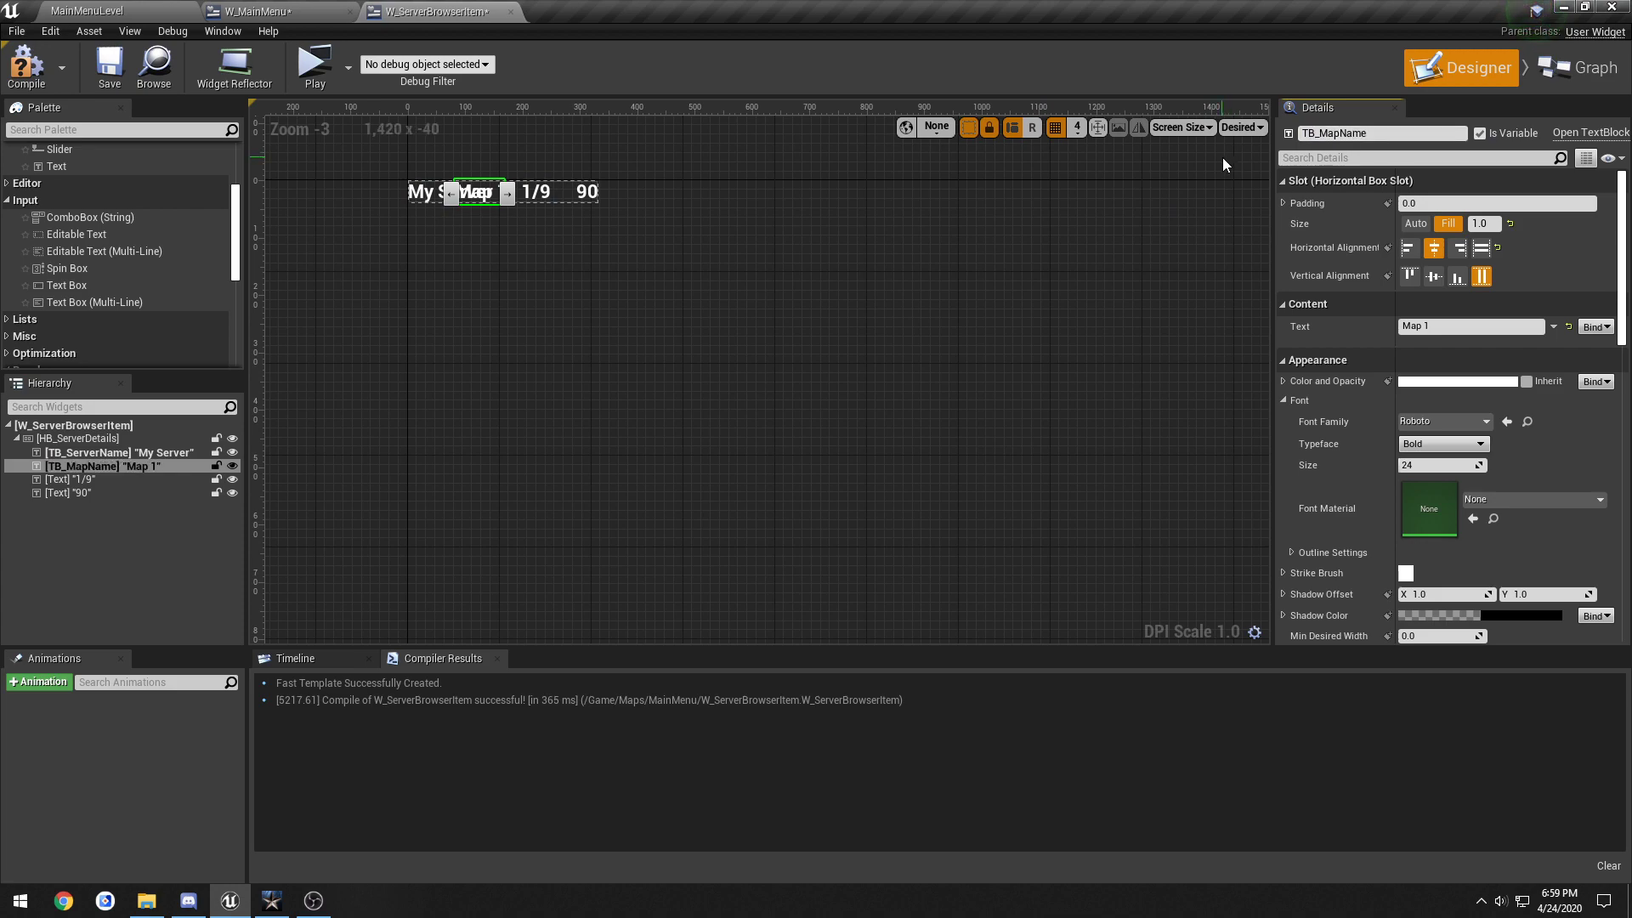
Step: Make the 1/9 and 90 texts variables named TB_PlayerCount and TB_Ping
left_click(119, 481)
left_click(1480, 133)
left_click(1377, 134)
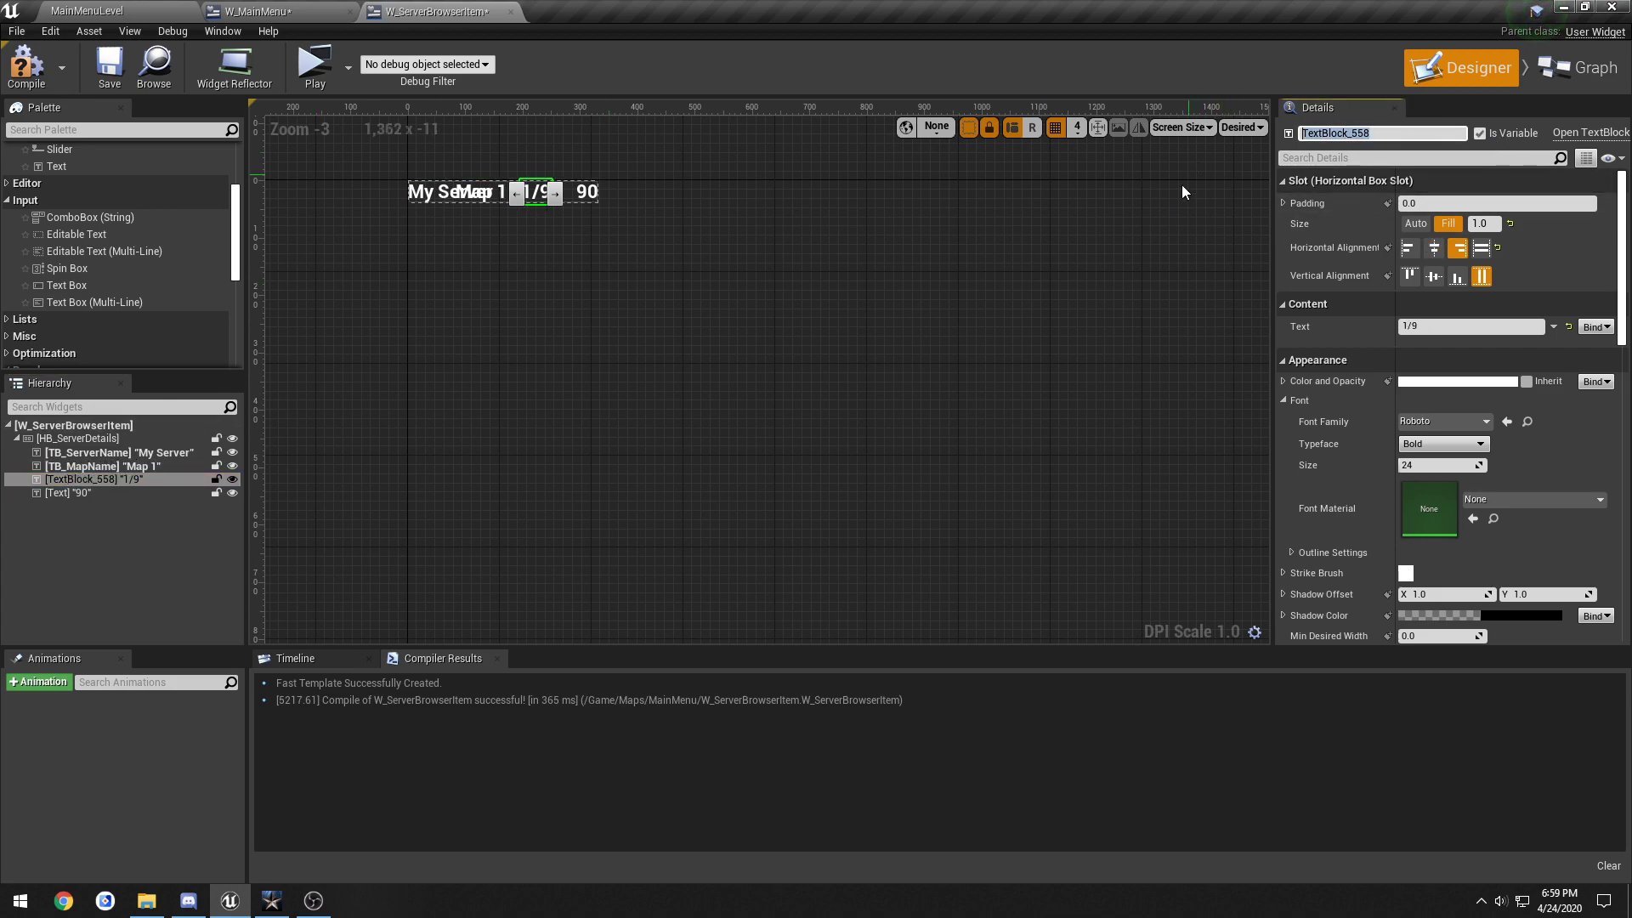
type("TB_PlayerCount")
key("Return")
left_click(105, 493)
left_click(1480, 133)
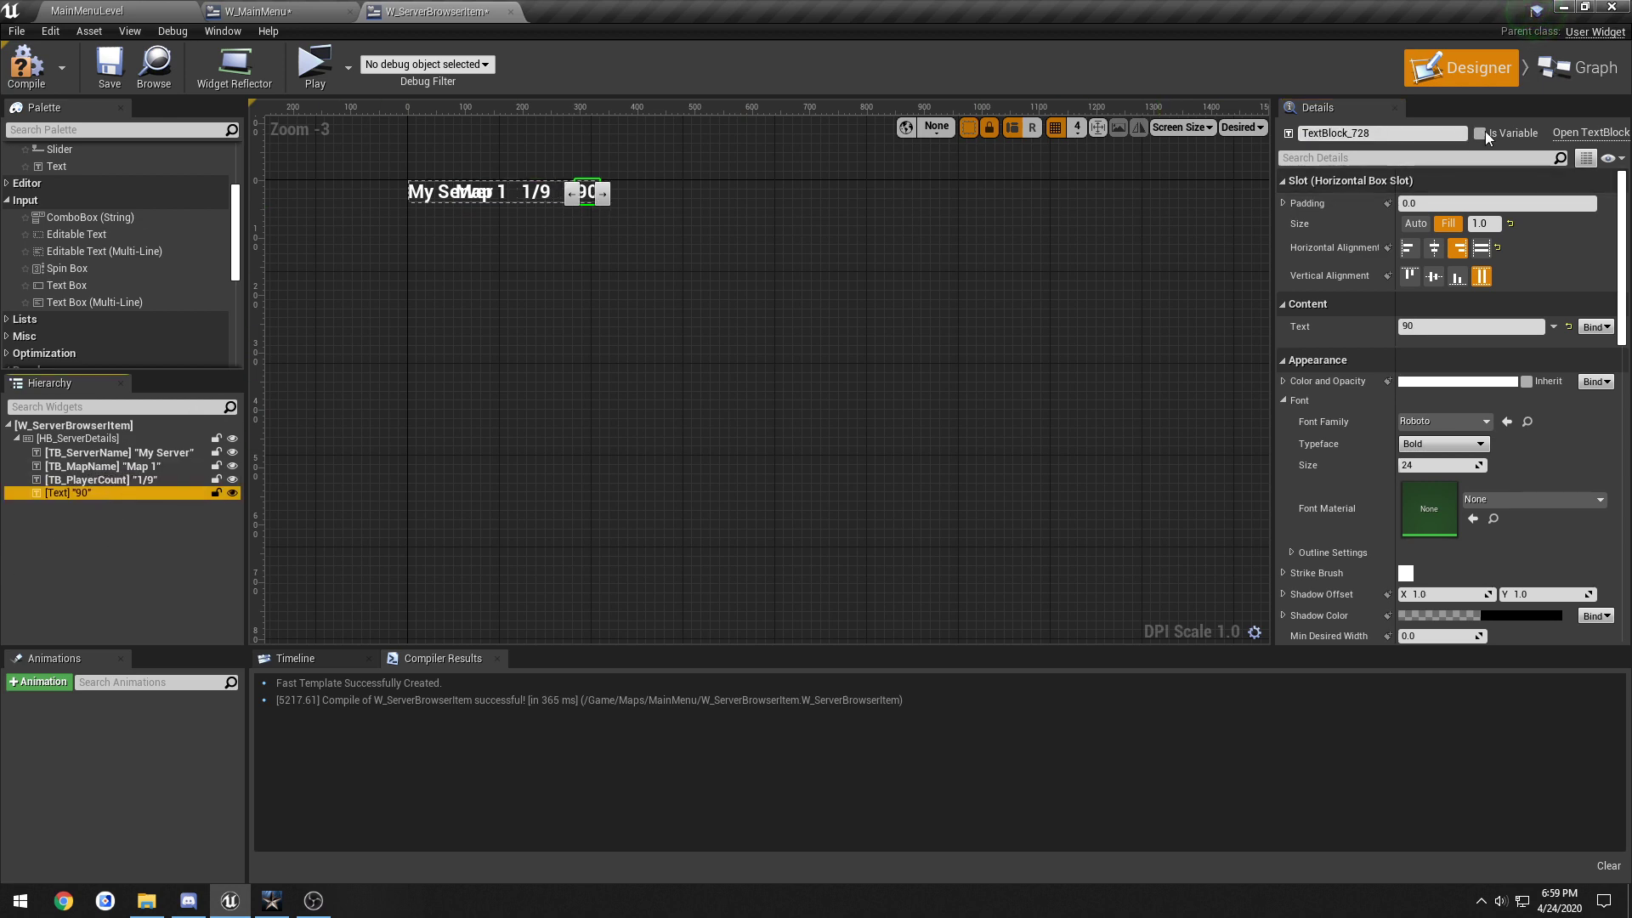
left_click(1372, 133)
type("TB")
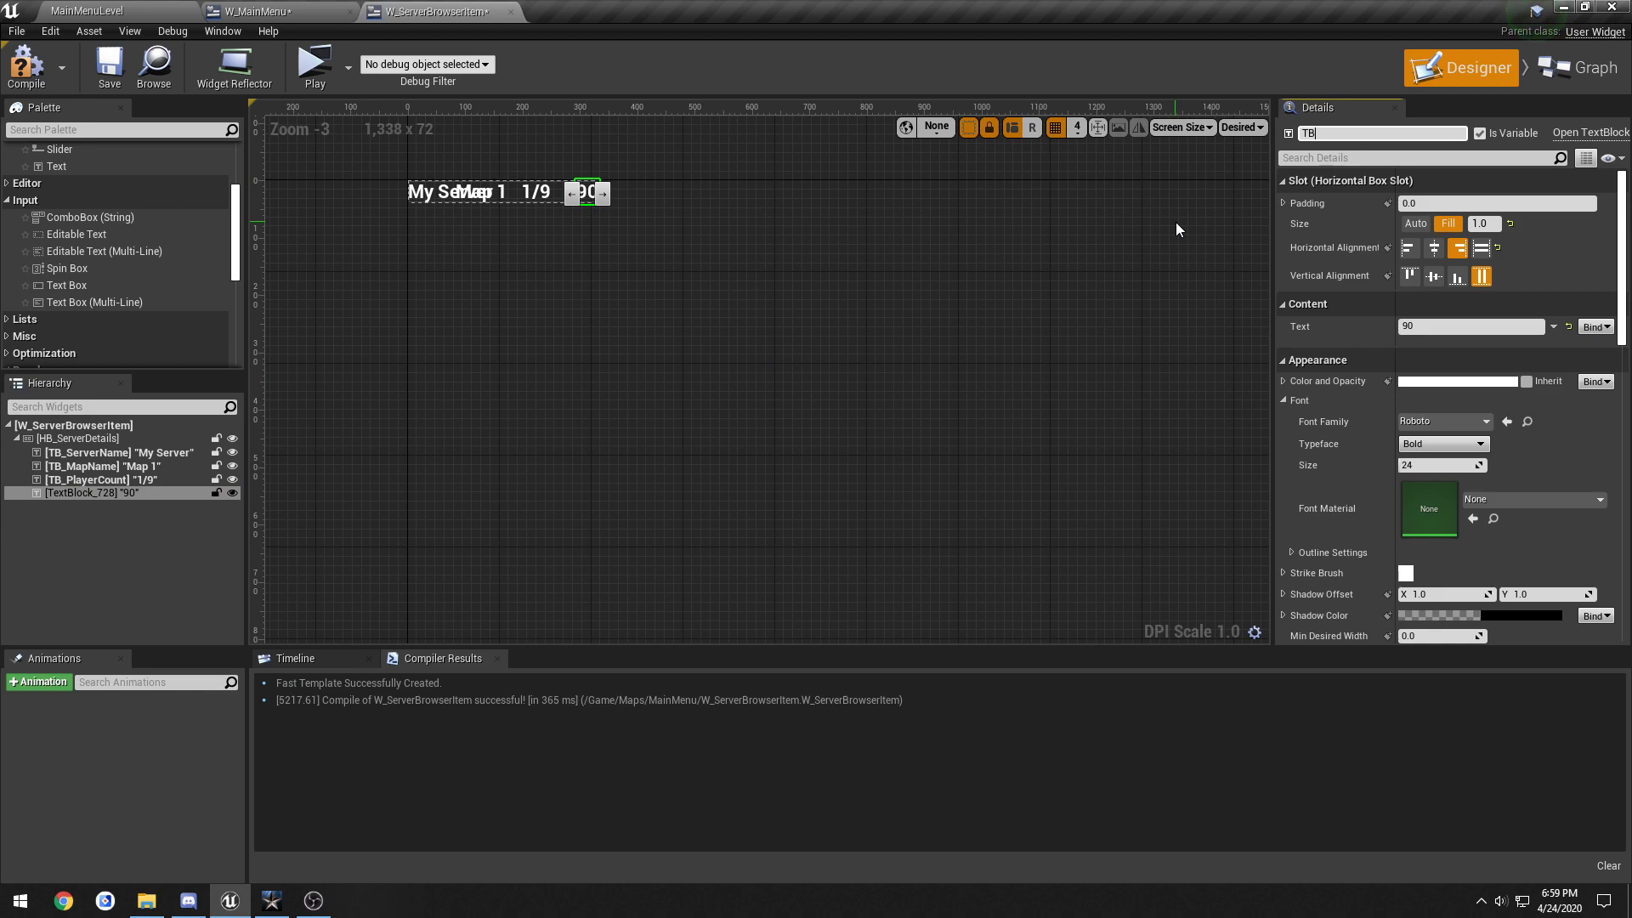
type("_Ping")
key("Return")
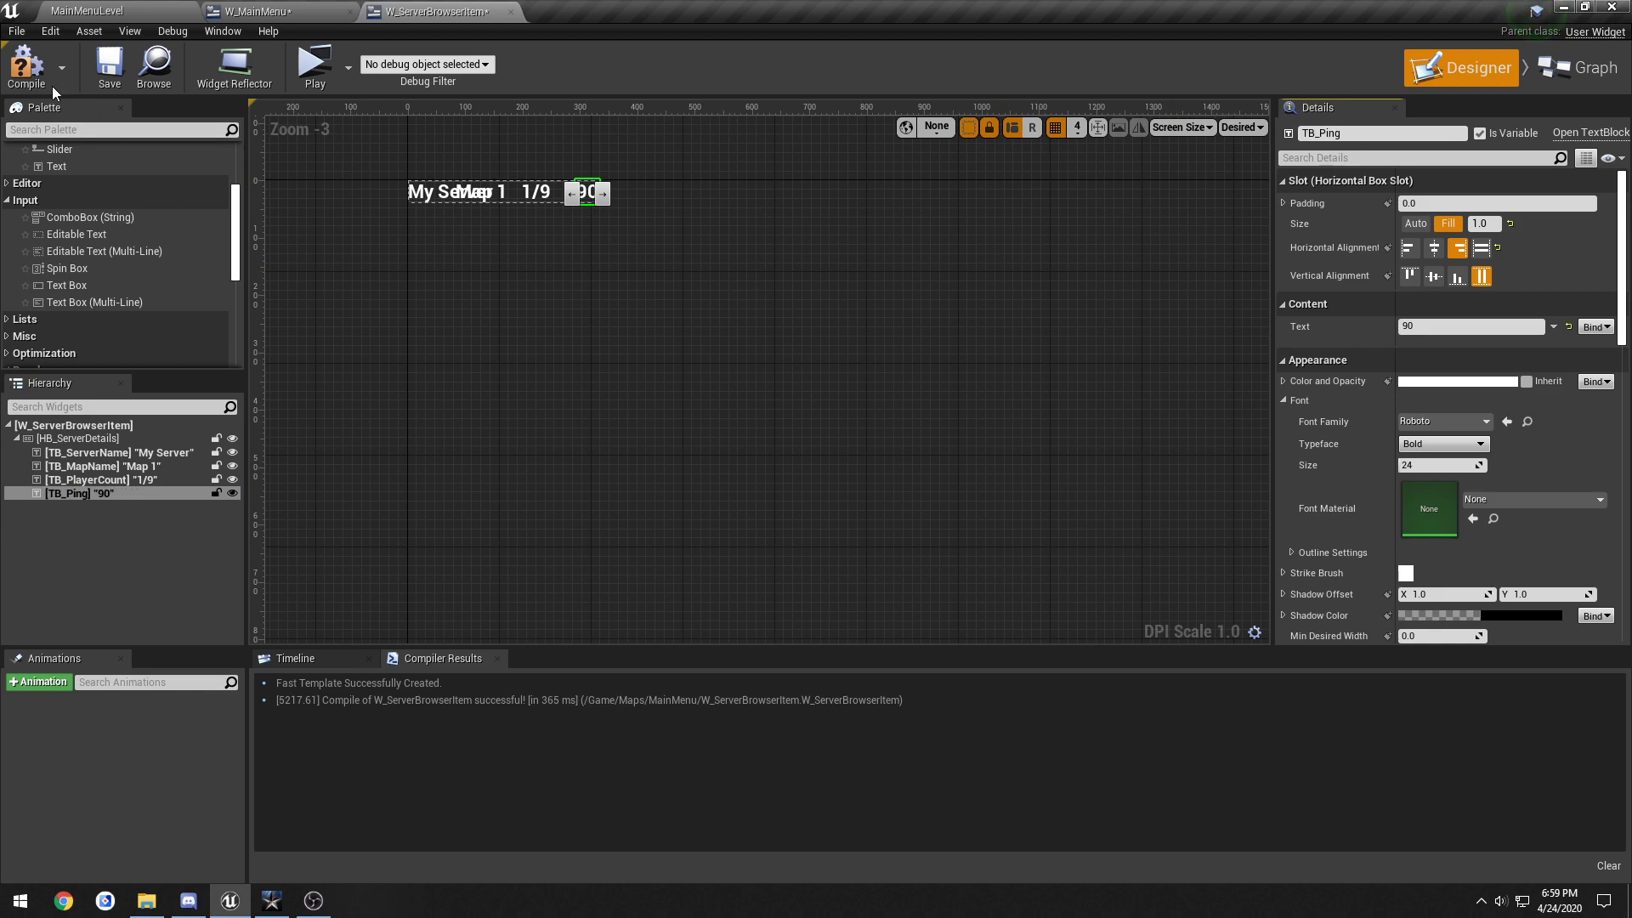
Step: Center the 1/9 player count horizontally in W_ServerBrowserItem
left_click(286, 11)
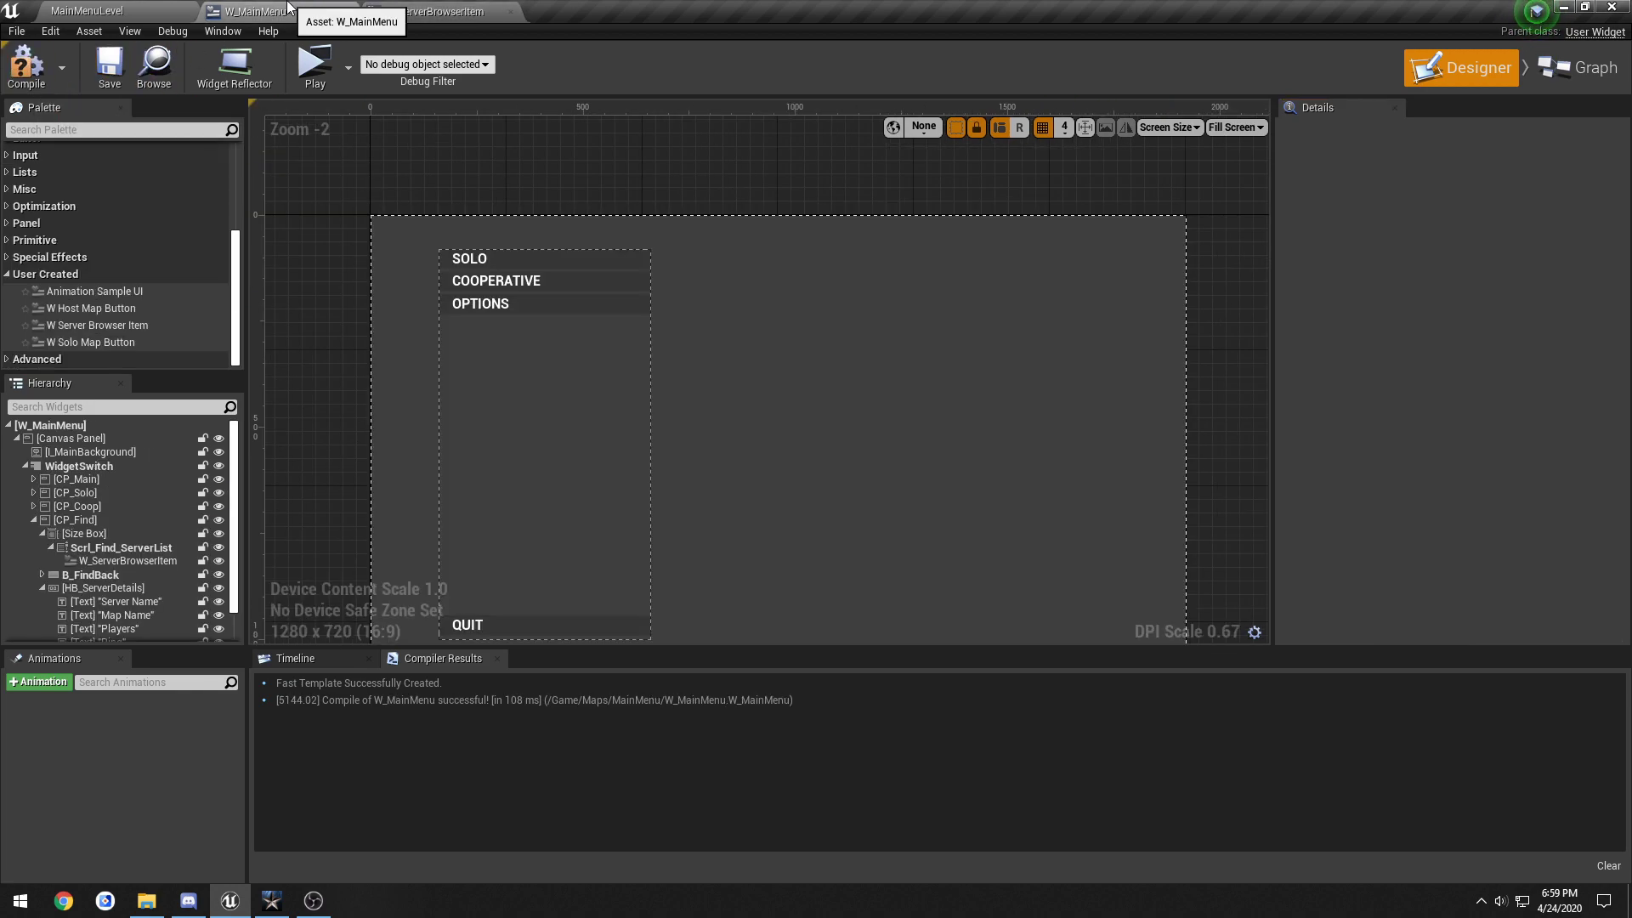
left_click(116, 551)
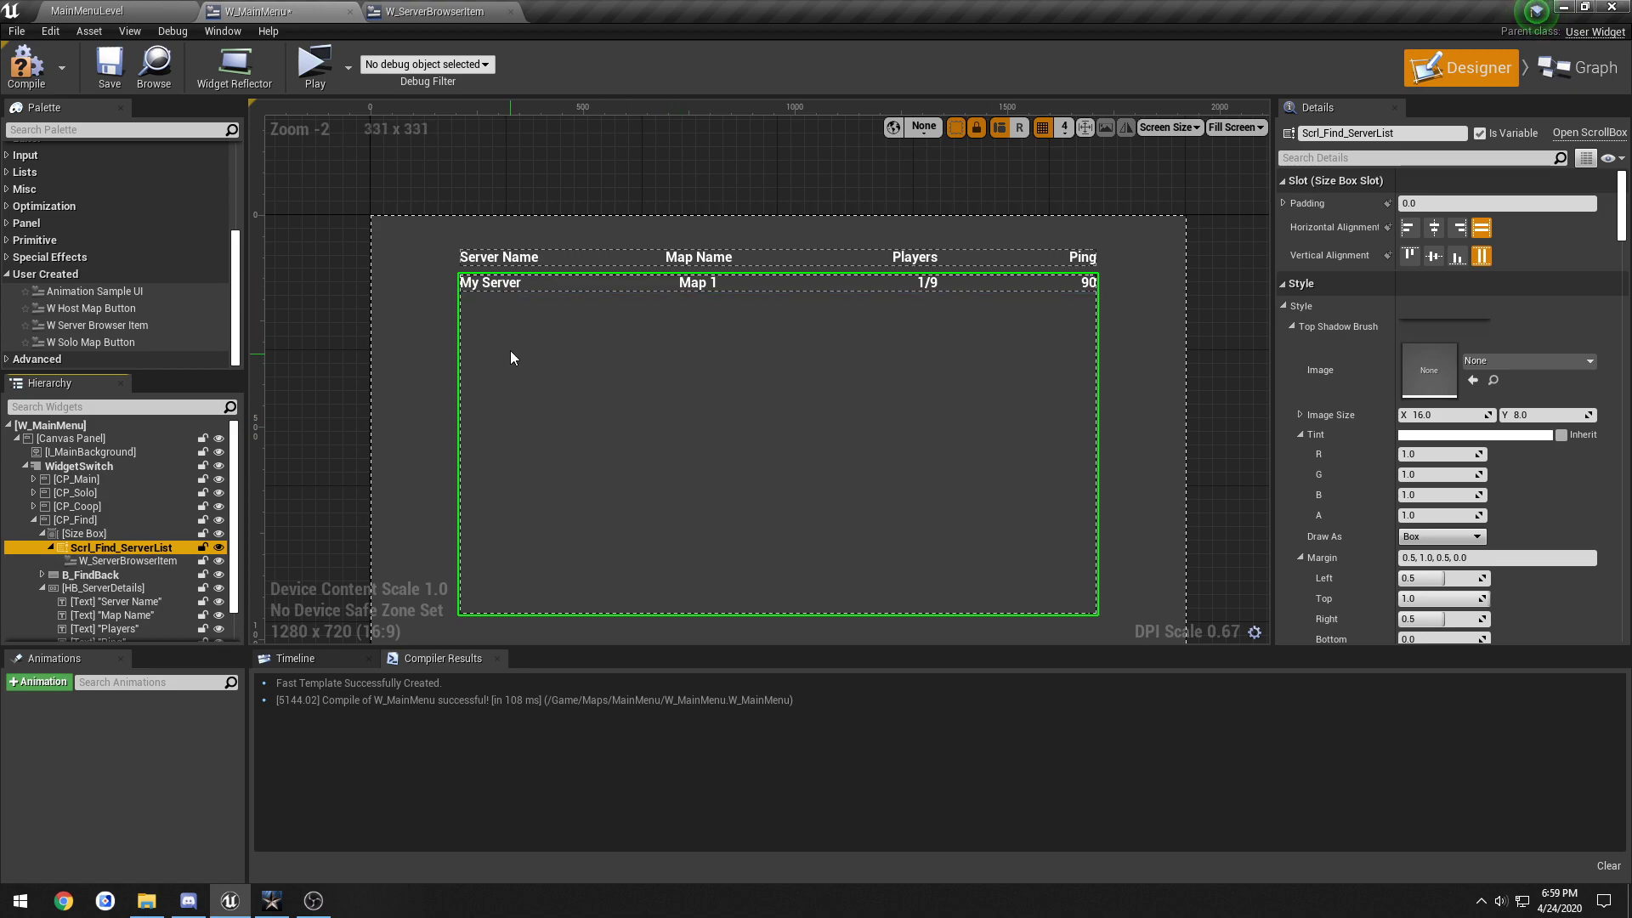
left_click(434, 11)
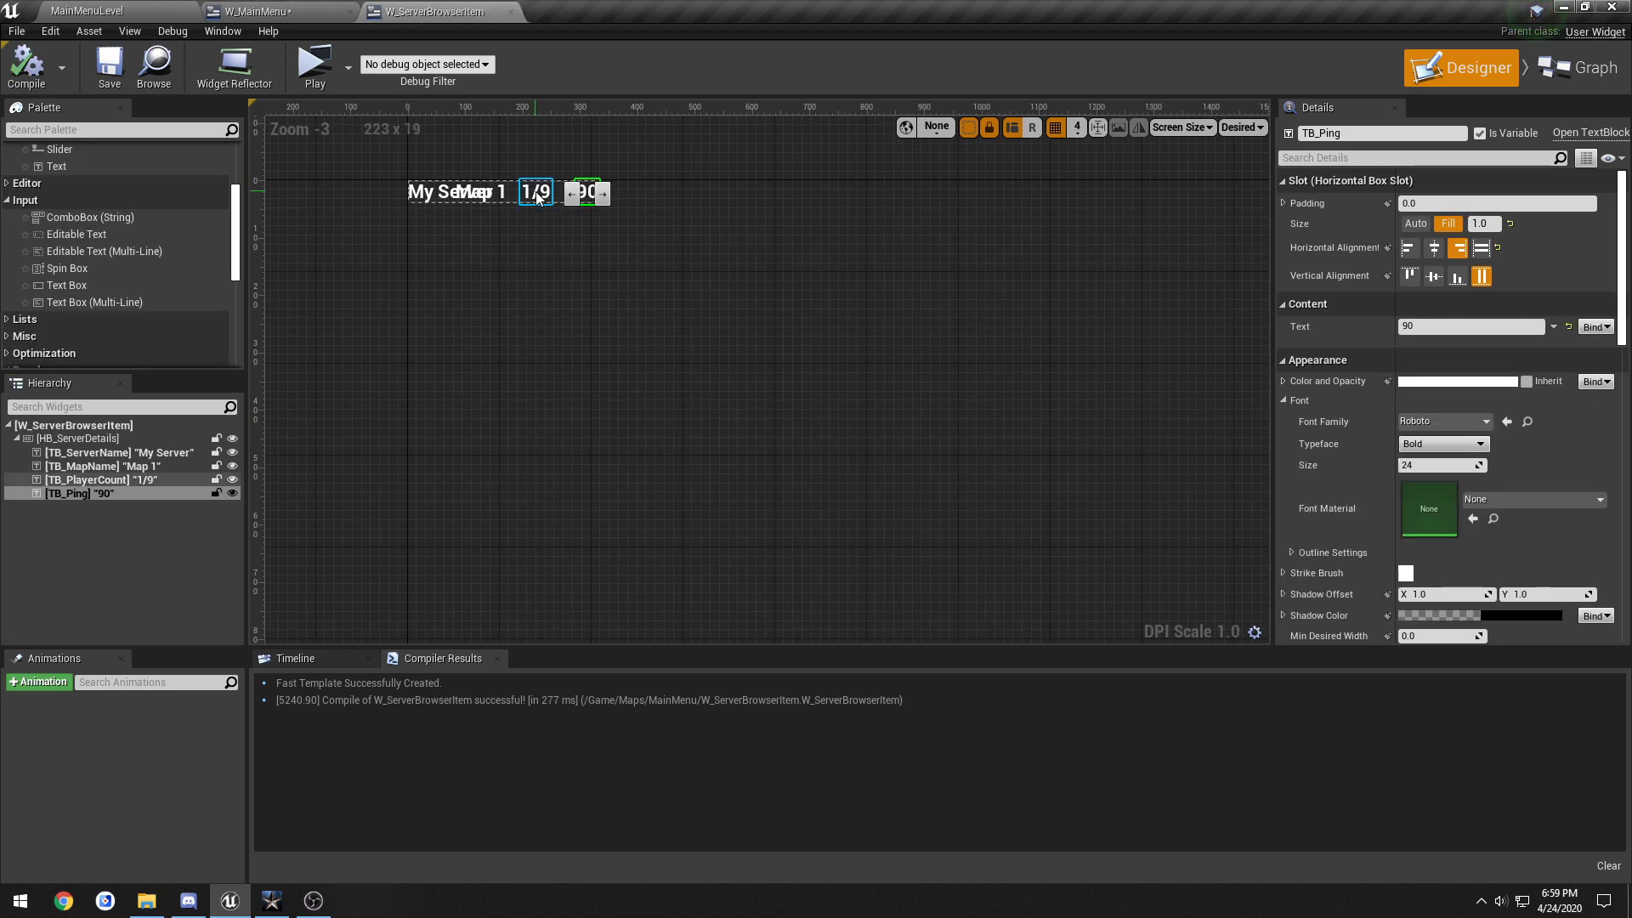
left_click(1434, 248)
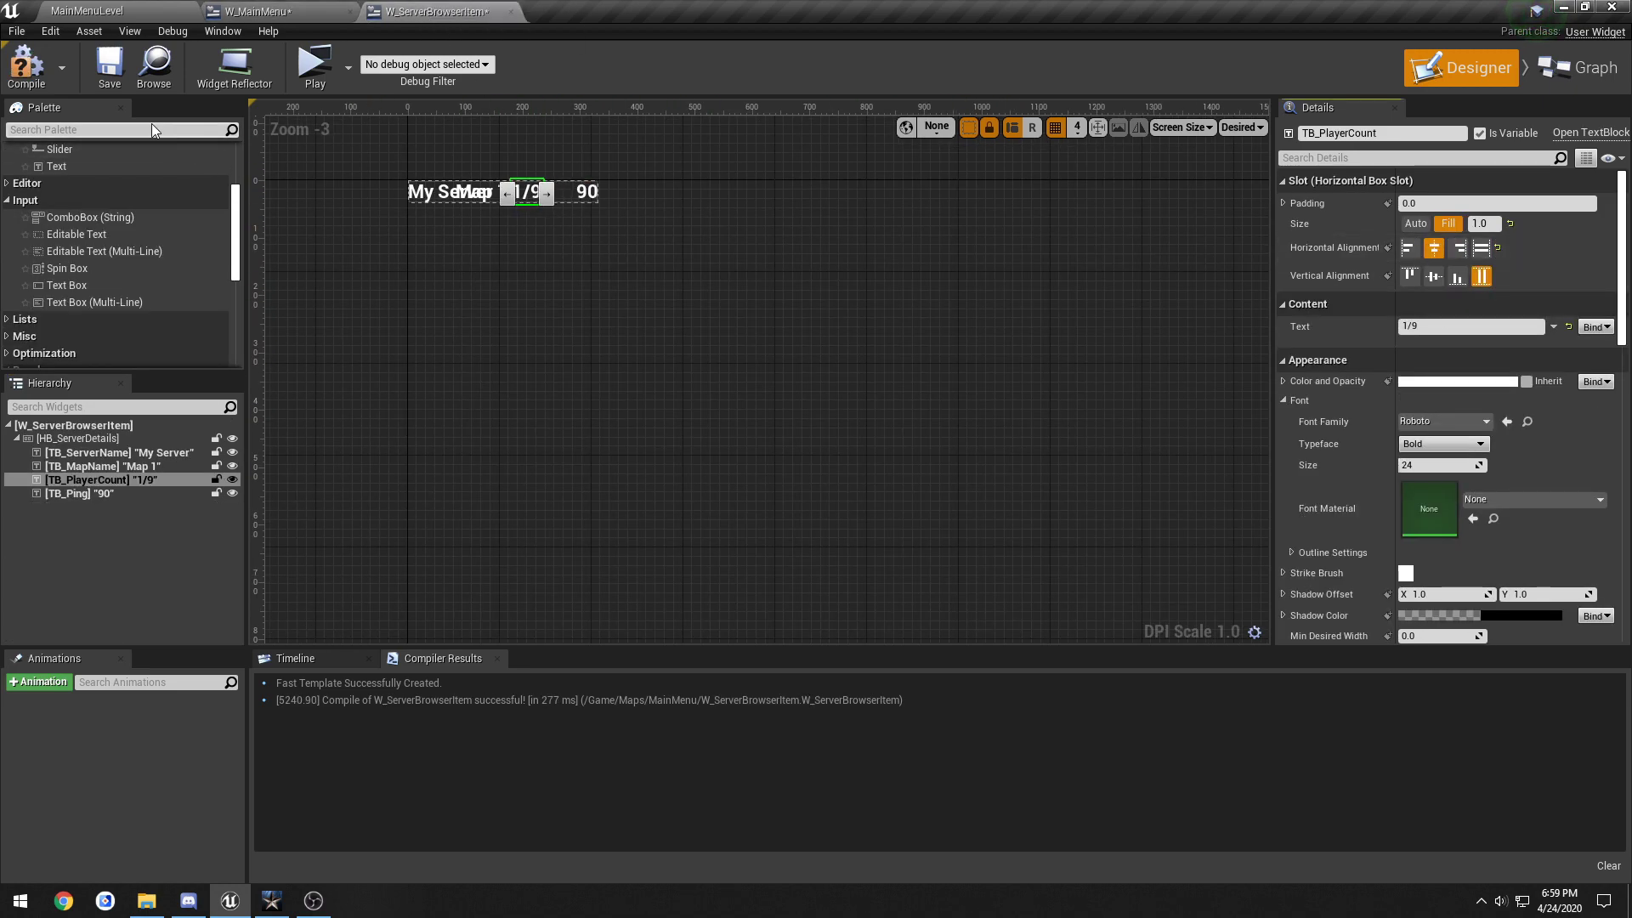
Step: Center the Players header in W_MainMenu, then compile and save
left_click(263, 11)
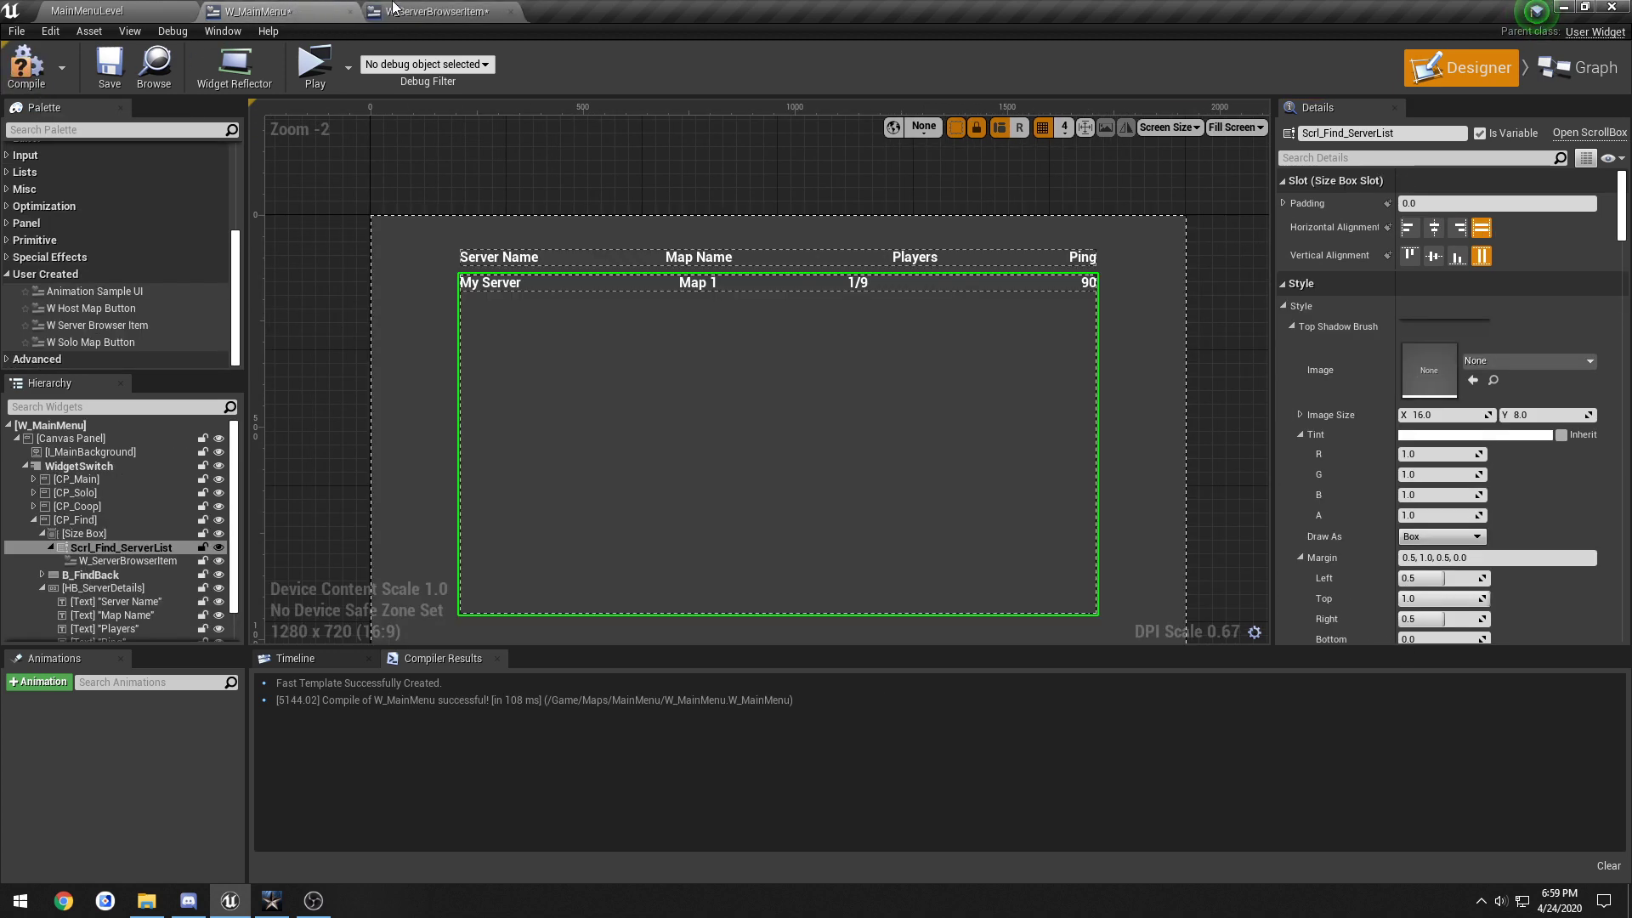
left_click(915, 257)
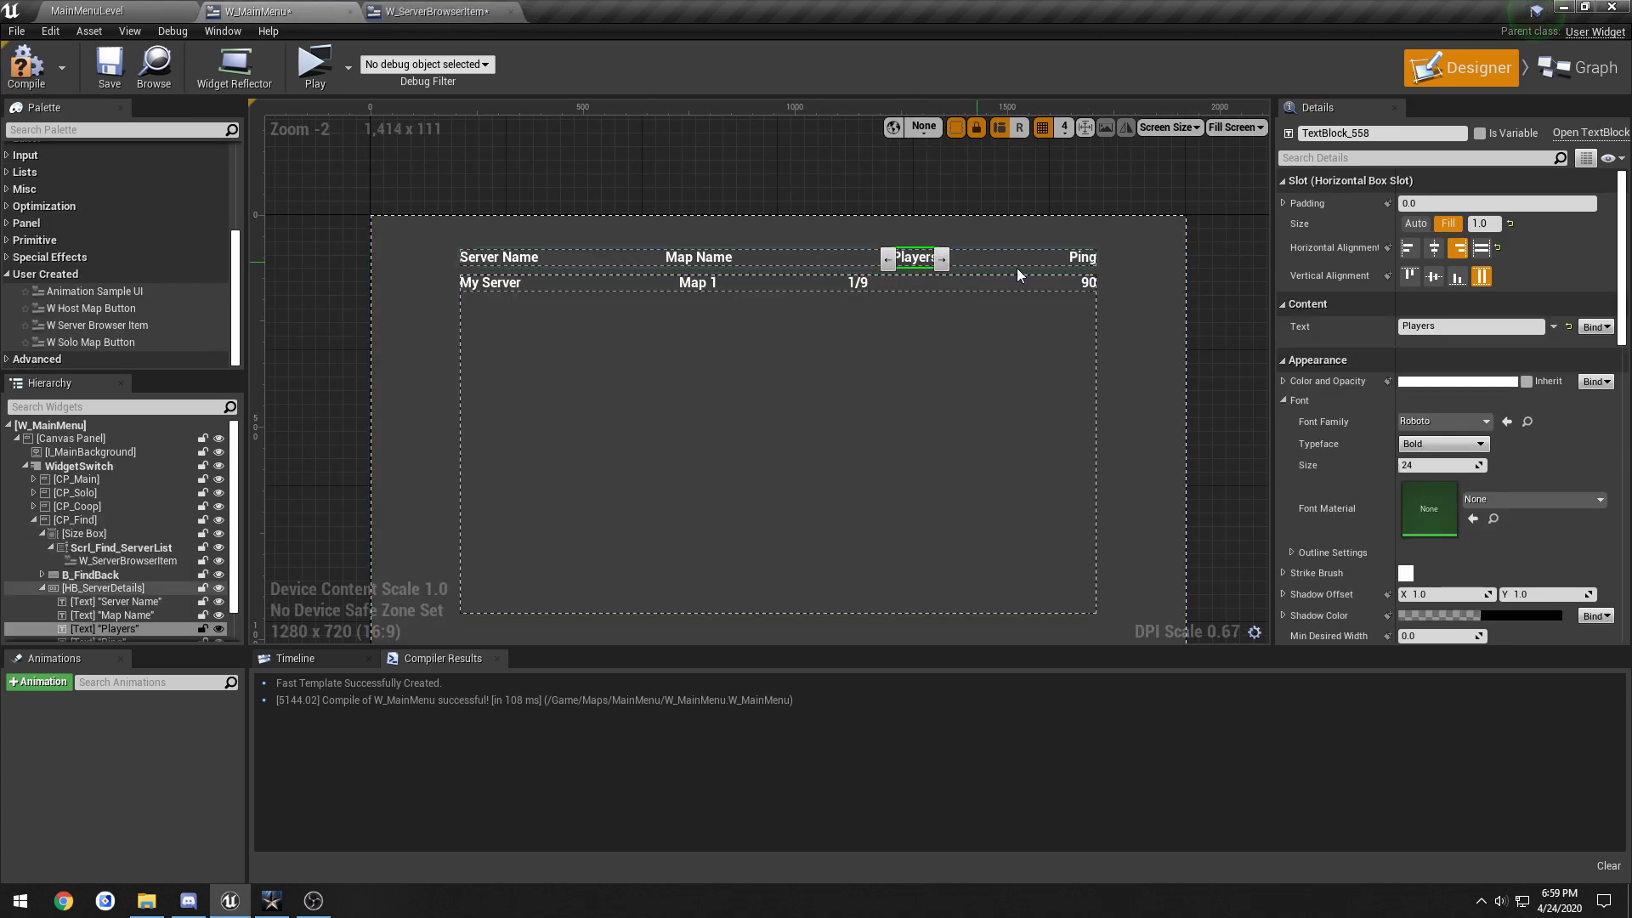
left_click(1434, 247)
left_click(26, 64)
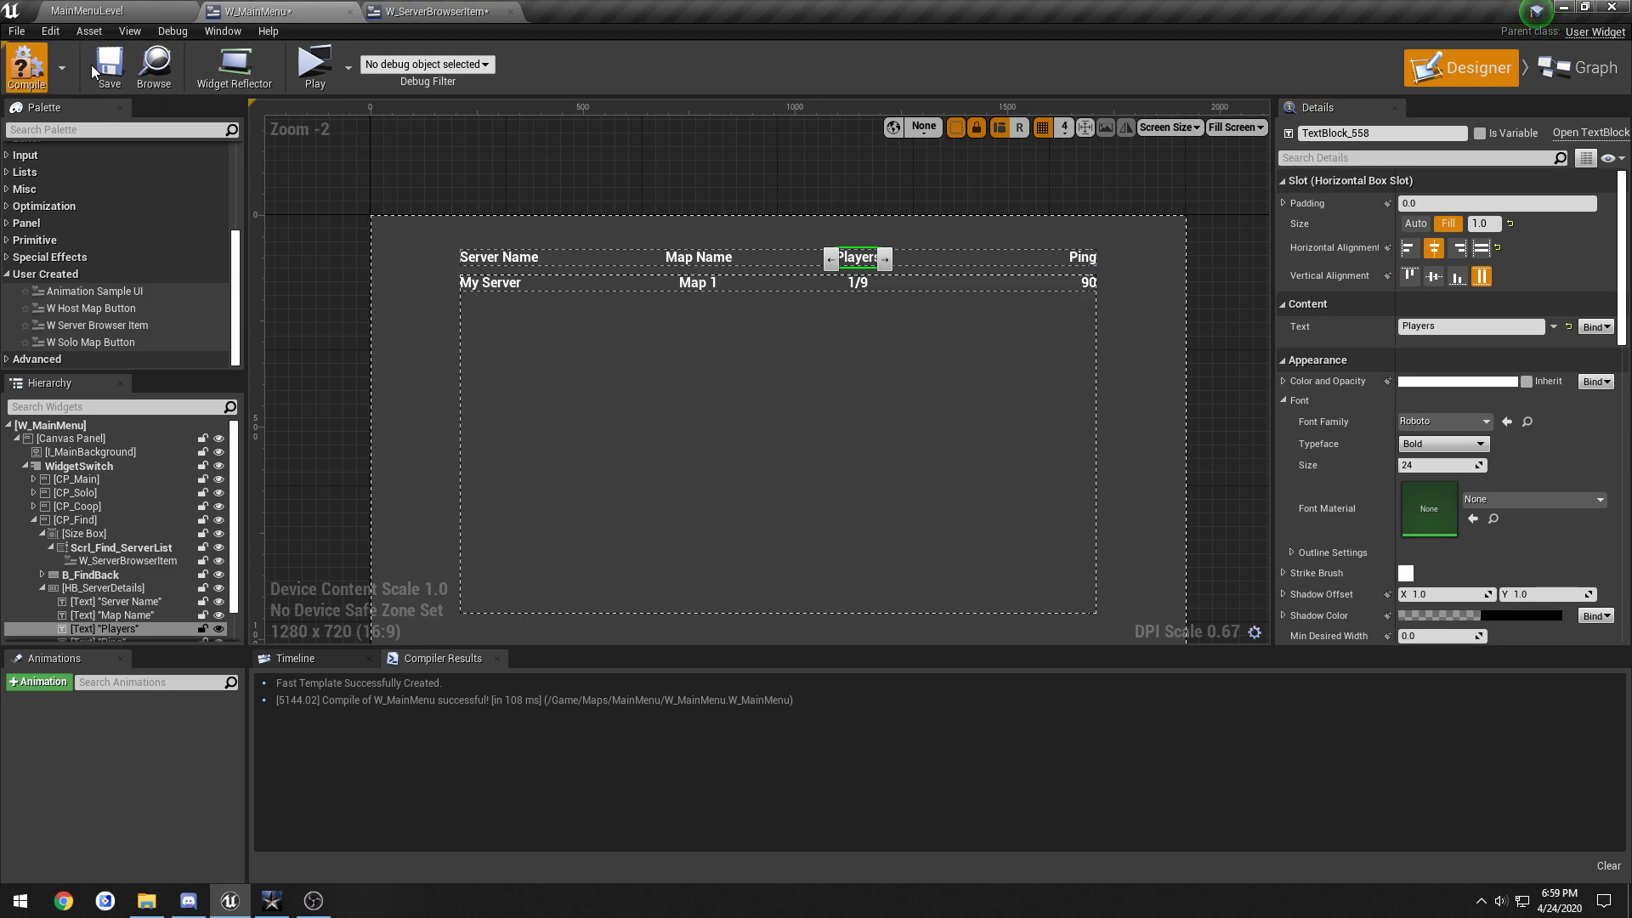
left_click(109, 66)
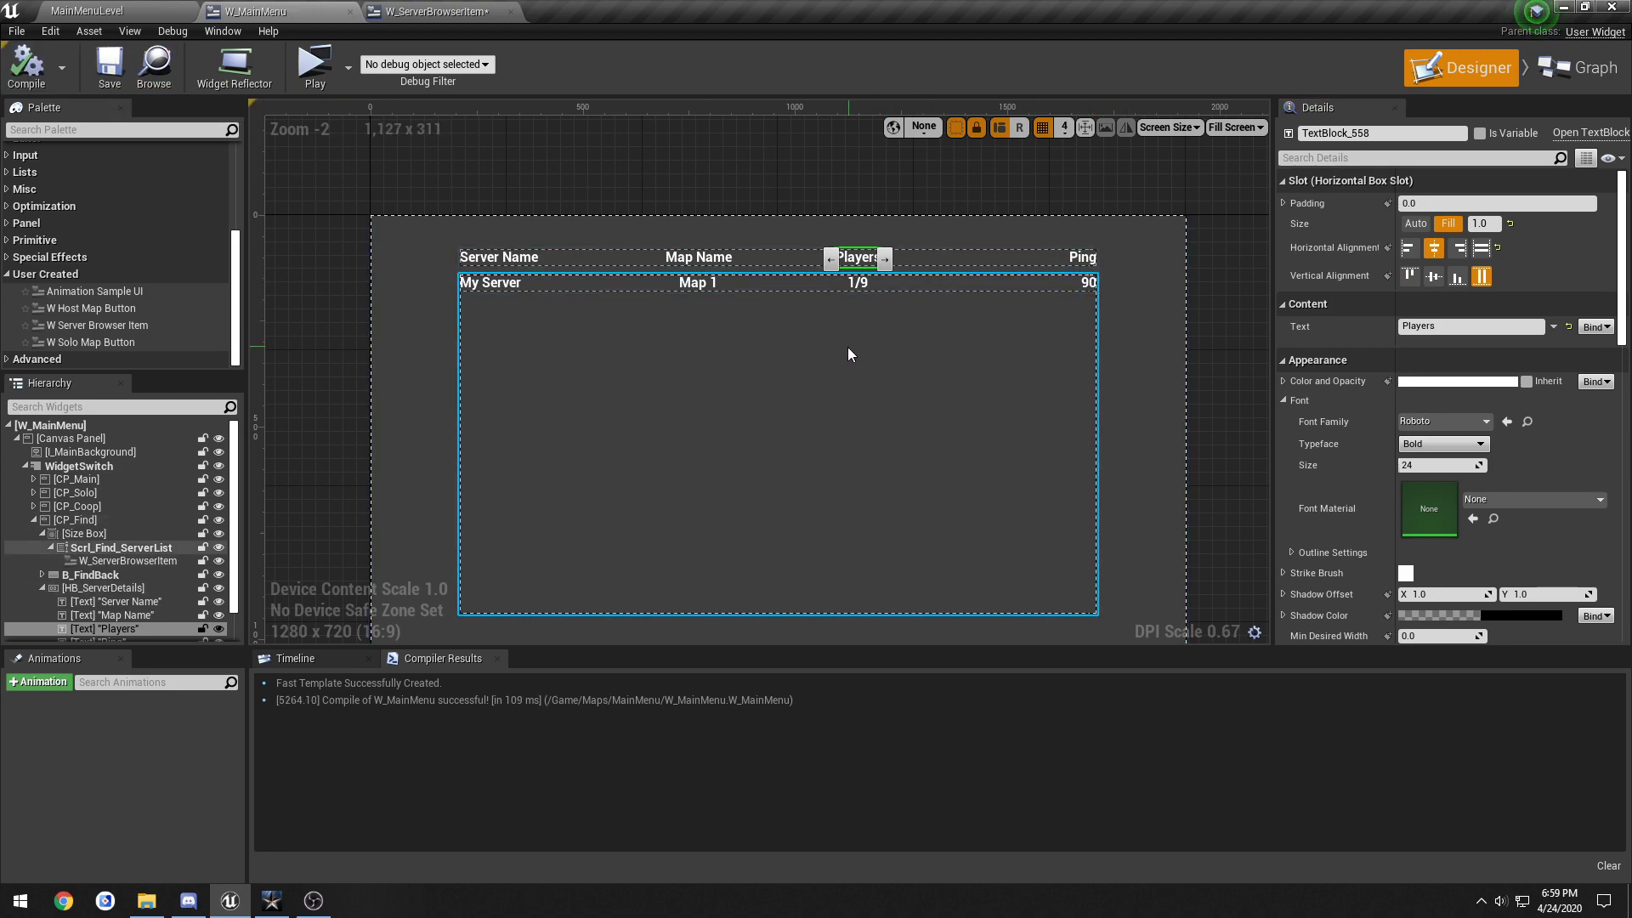
Step: Inspect the header row's Players, Map Name, Ping and Server Name texts
scroll(849, 354, "up", 1)
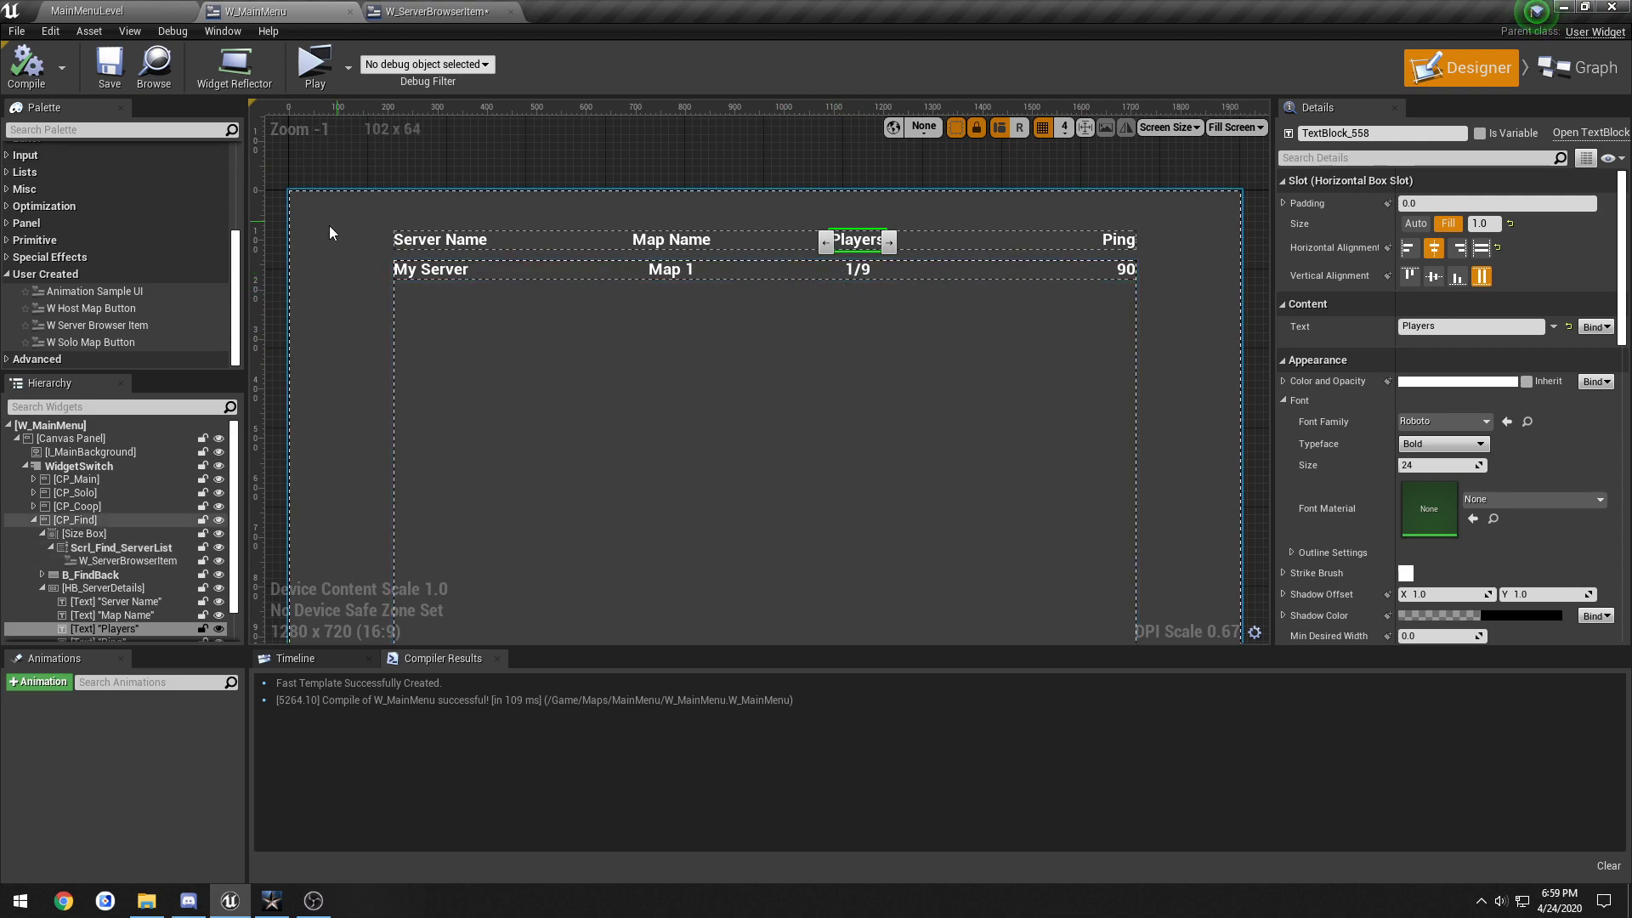
left_click(534, 244)
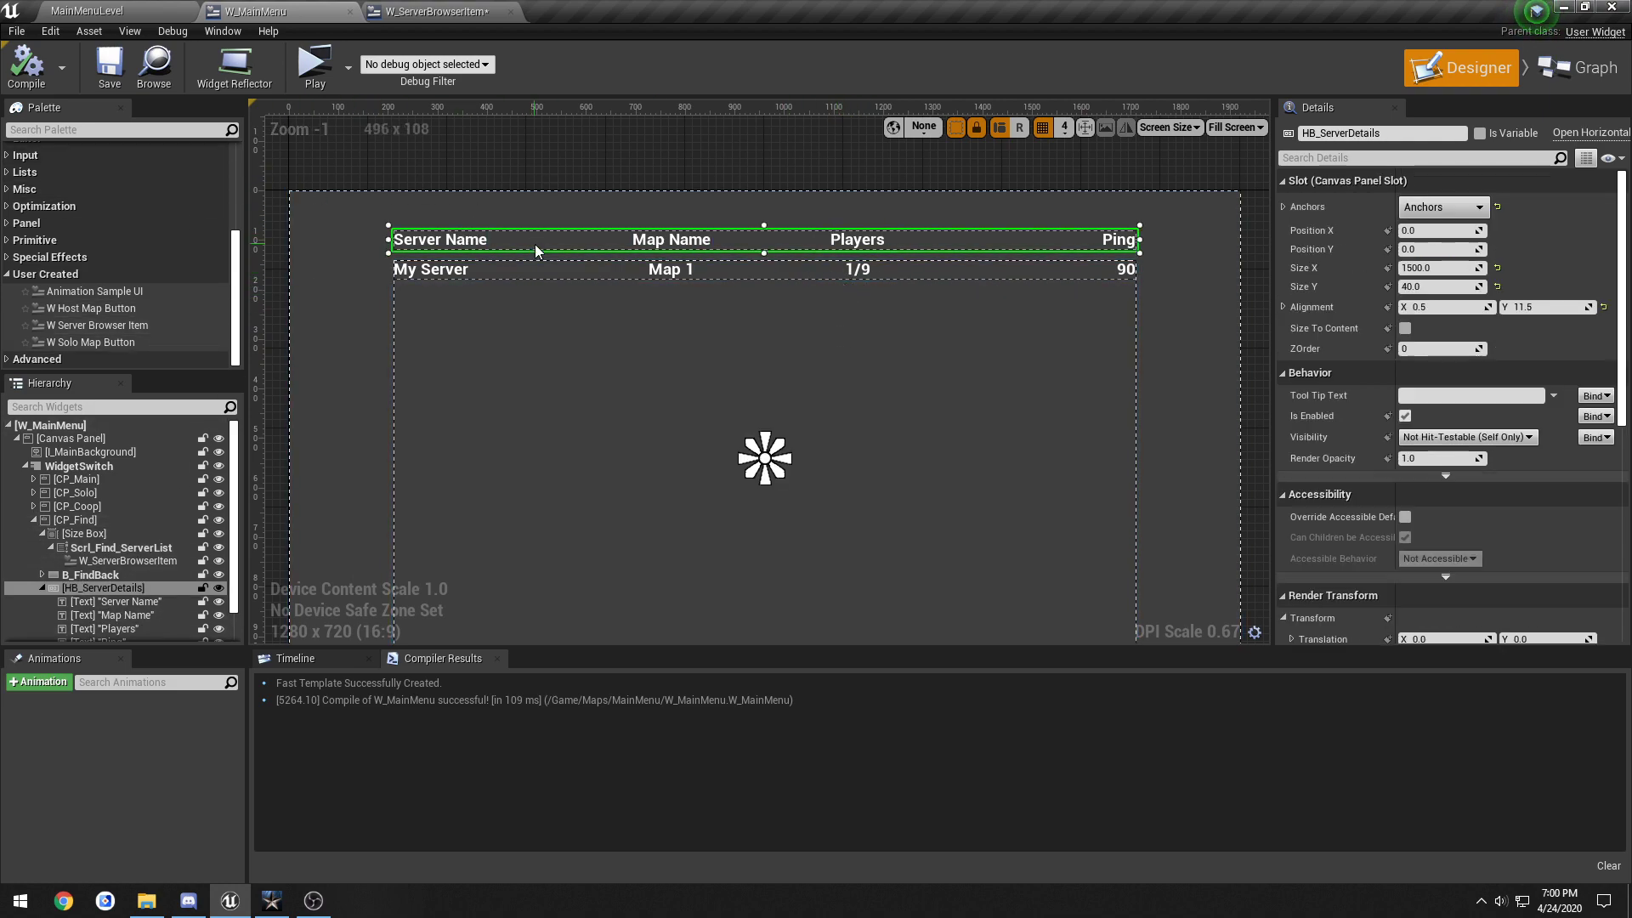
left_click(880, 247)
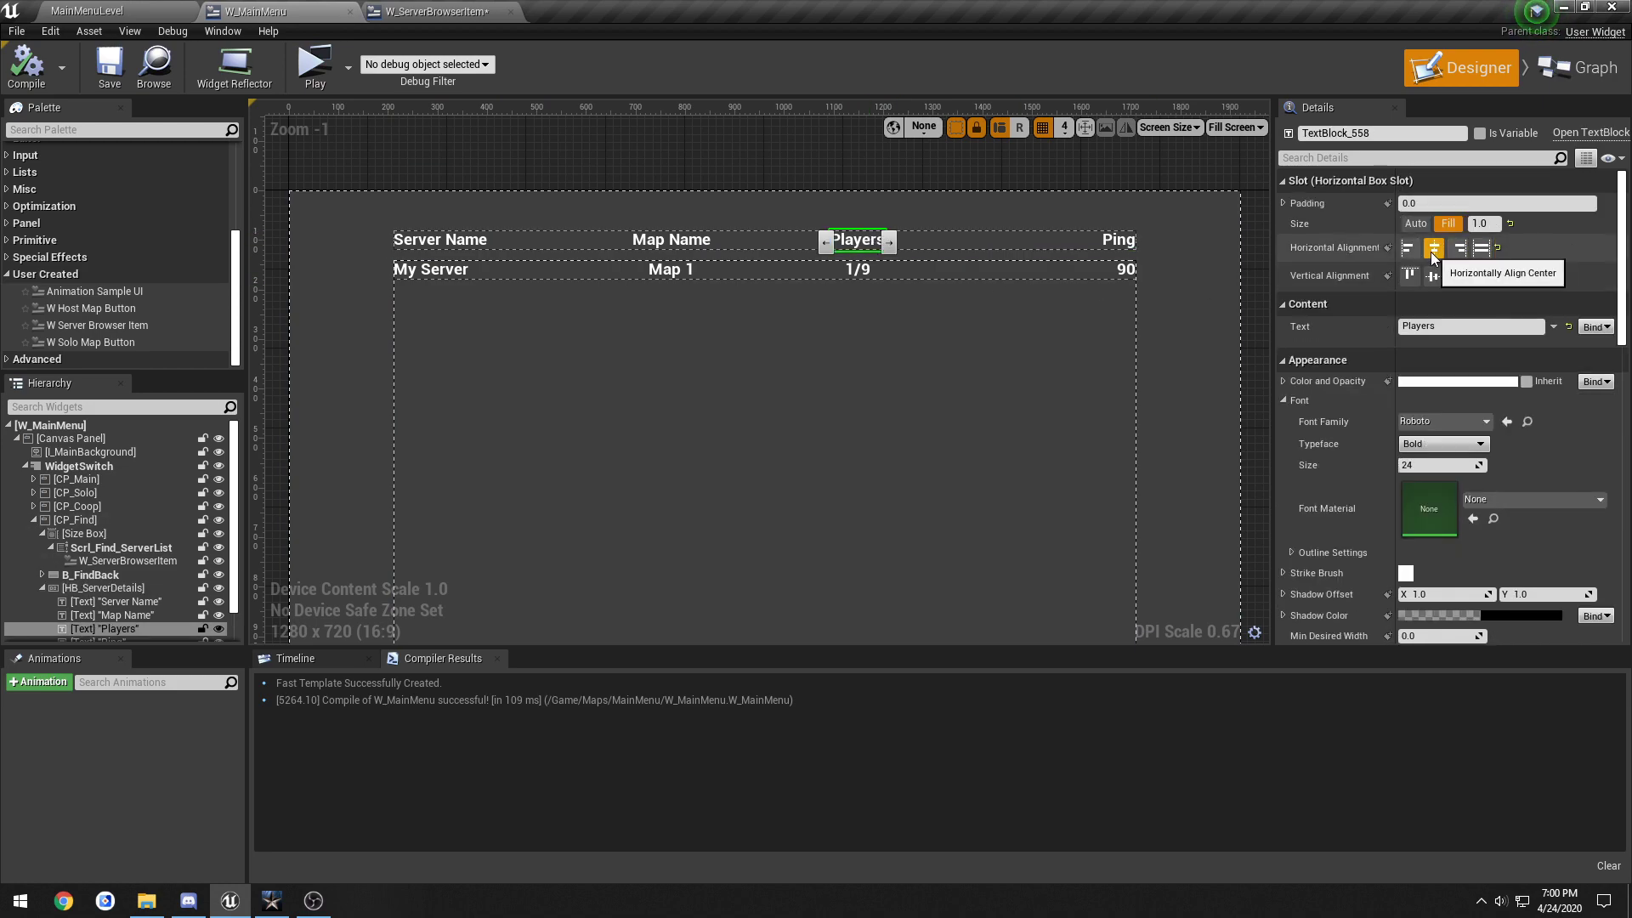
left_click(663, 242)
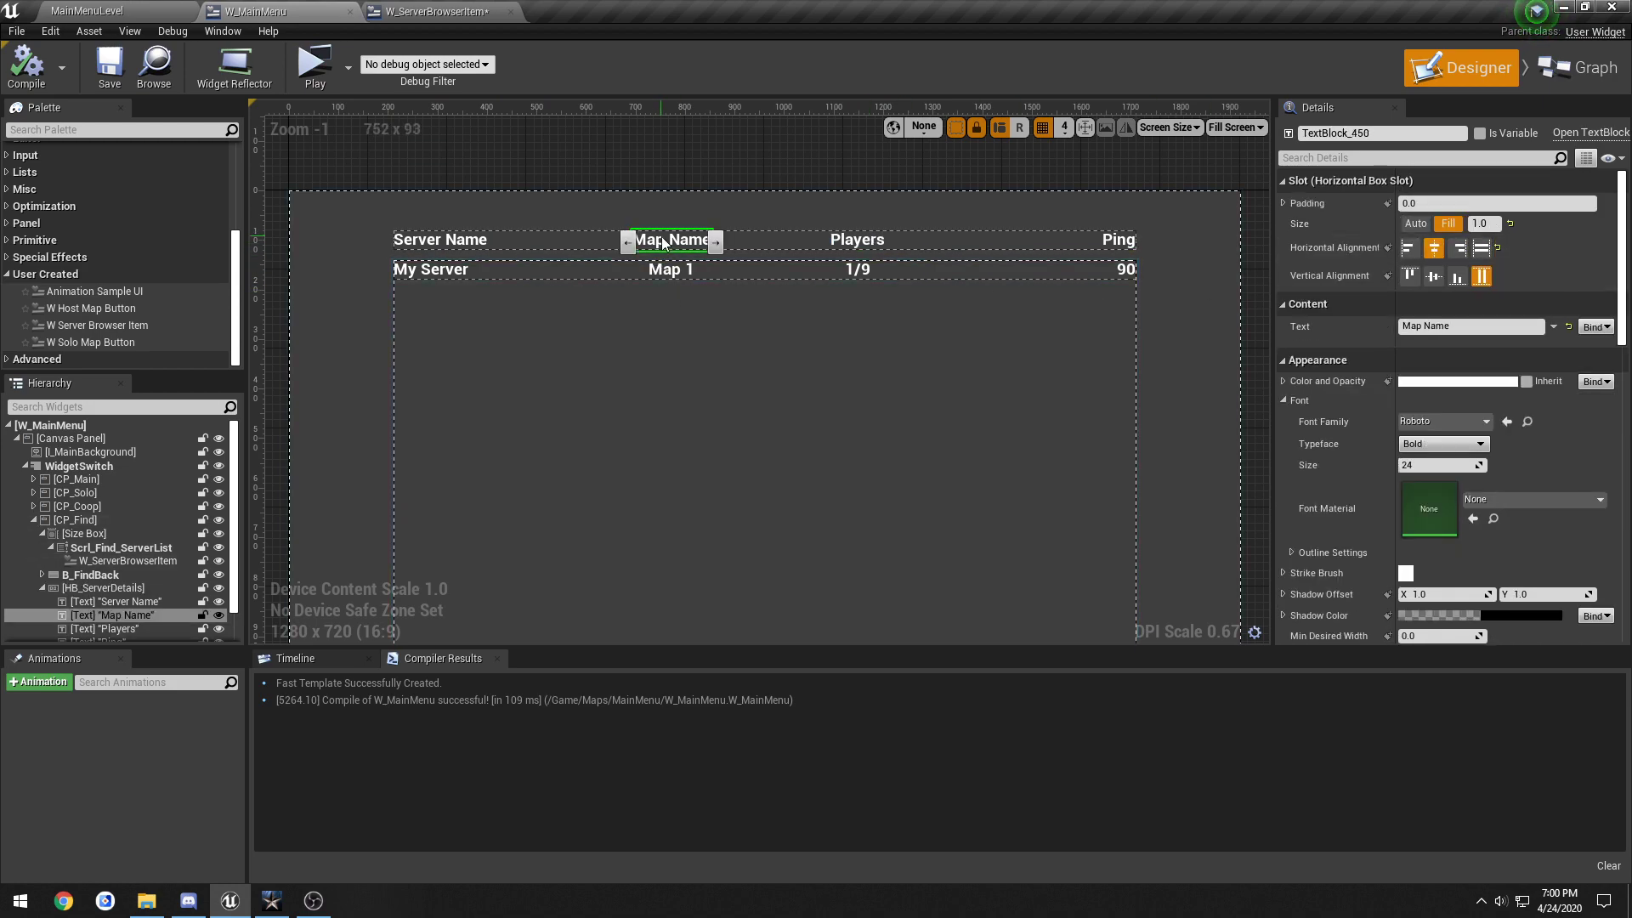
left_click(1117, 241)
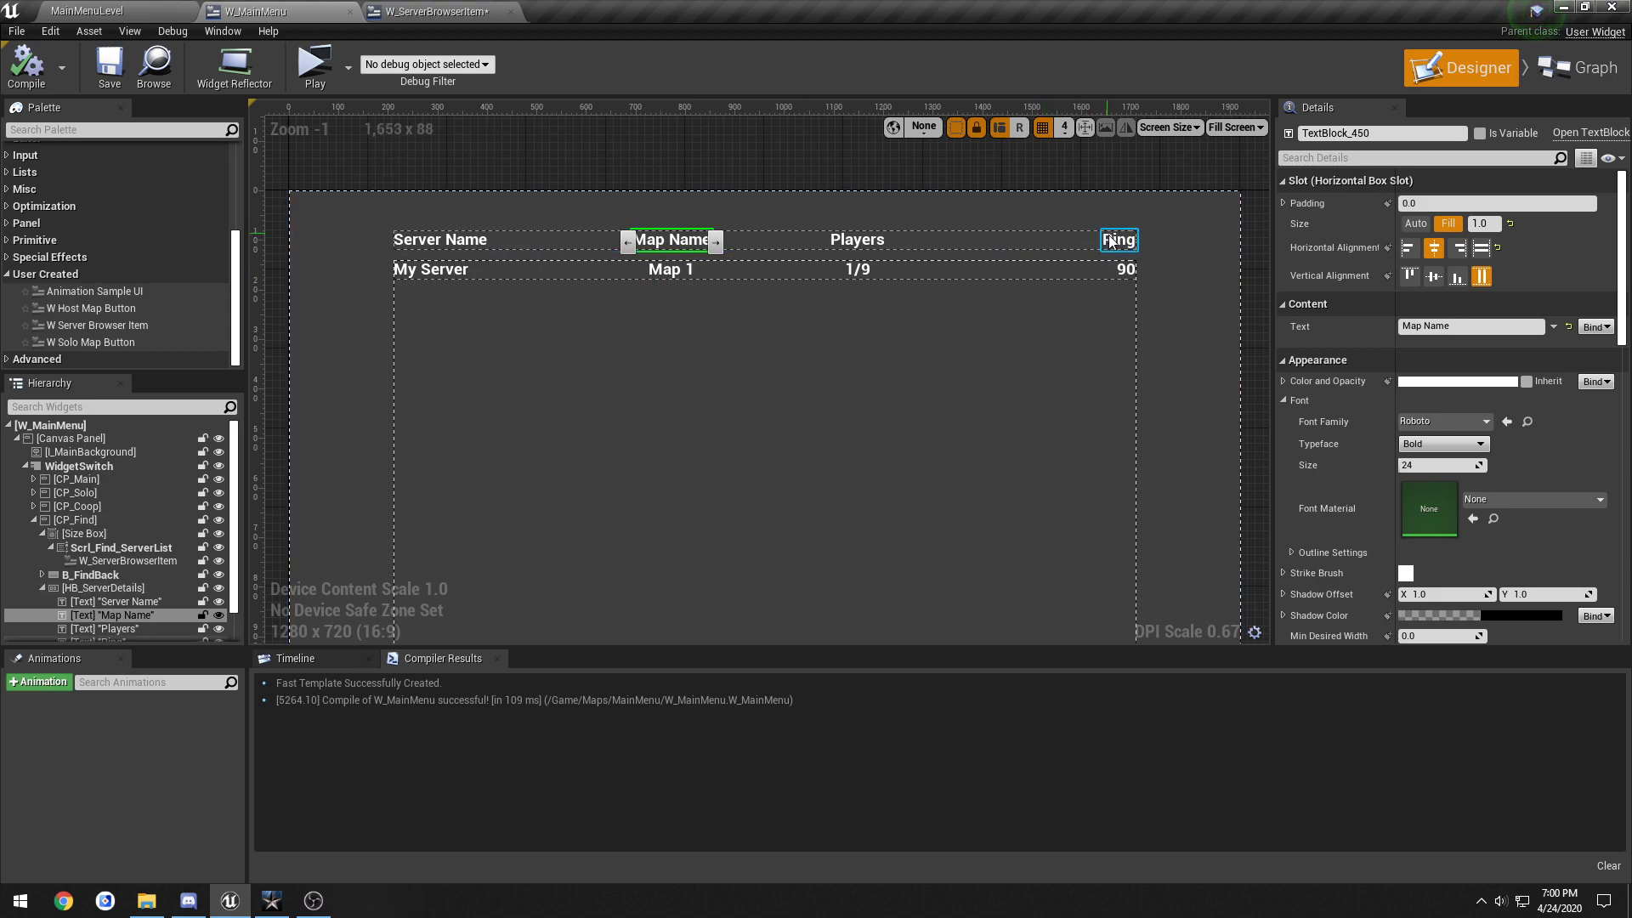
left_click(442, 241)
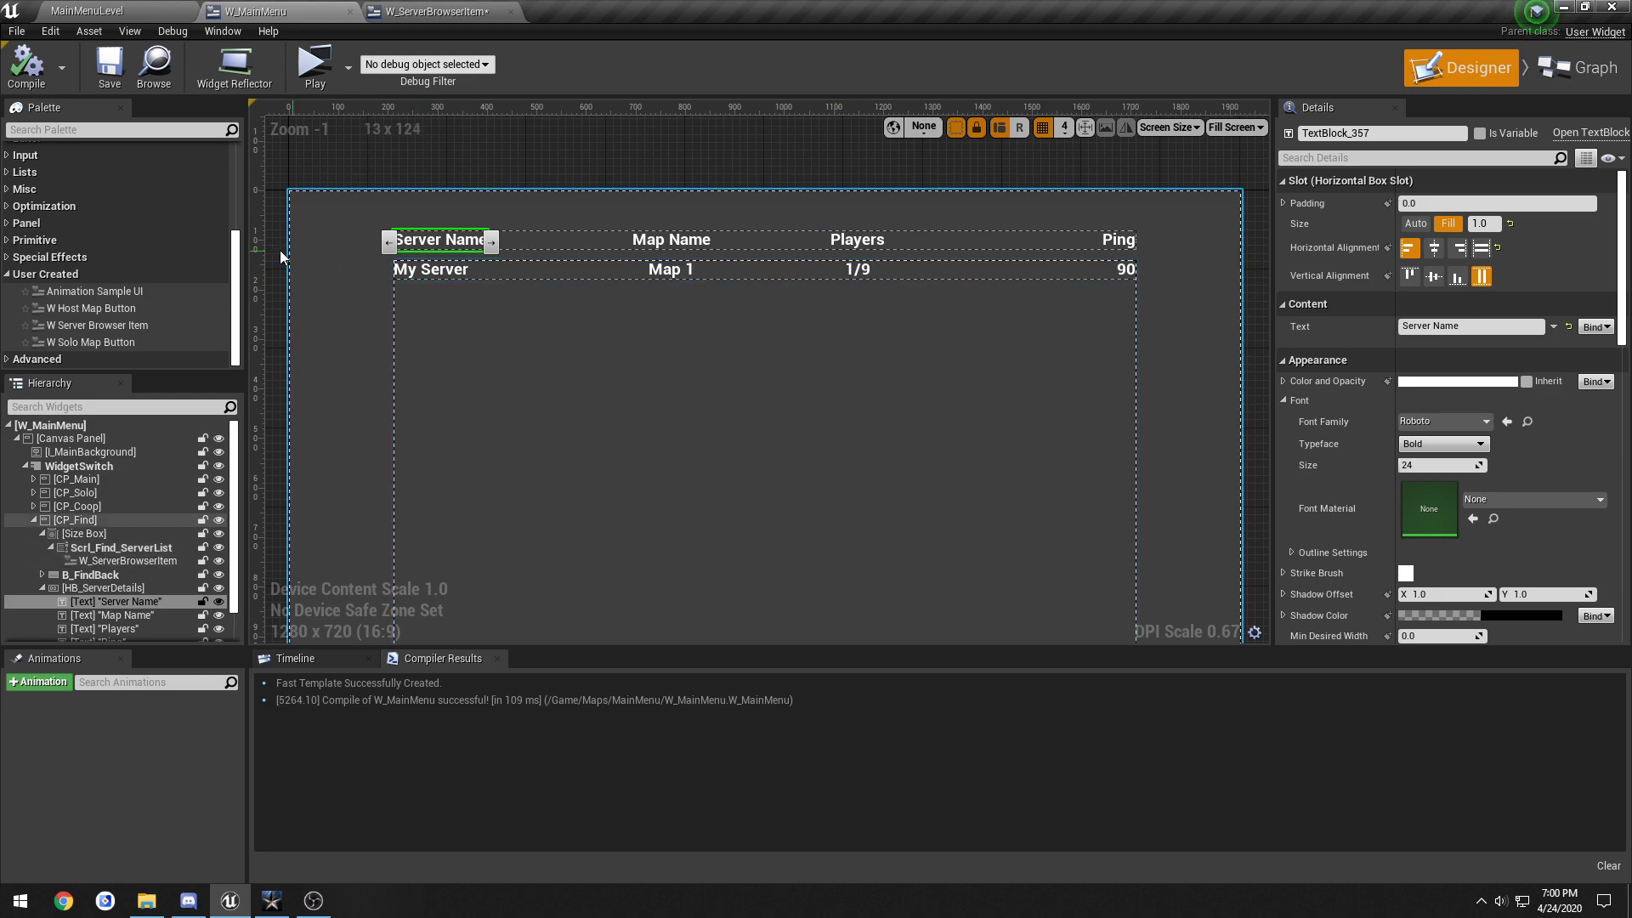
Step: Try adding extra server rows, undo them, and save the main menu
left_click(99, 331)
left_click_drag(100, 334, 624, 374)
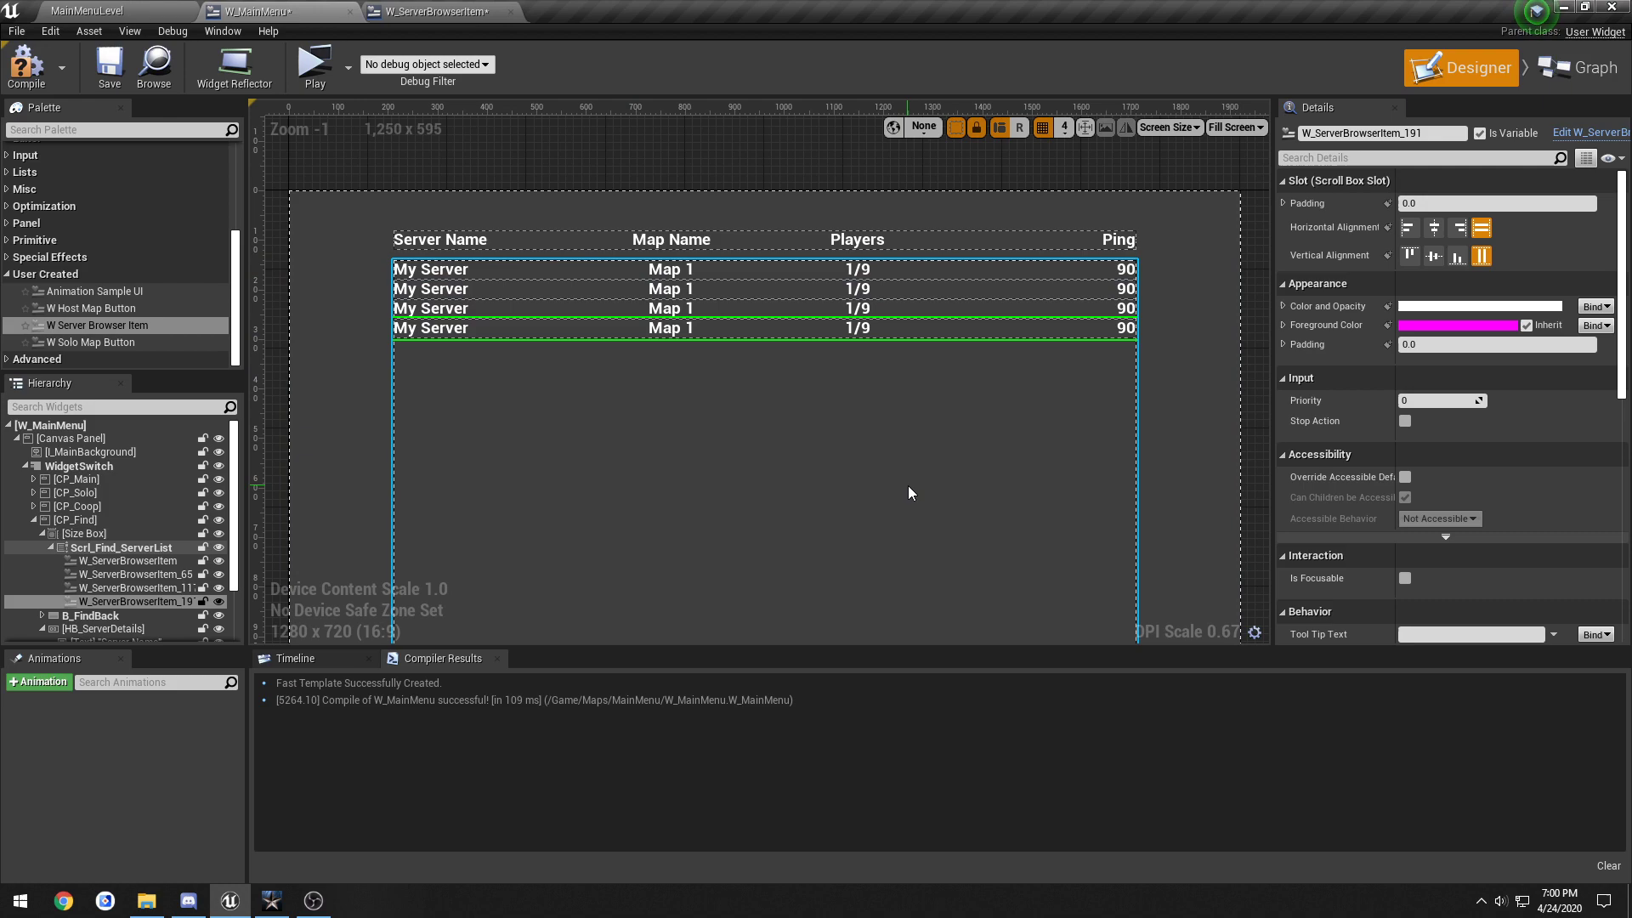
key("ctrl+z")
key("ctrl+z")
key("ctrl+z")
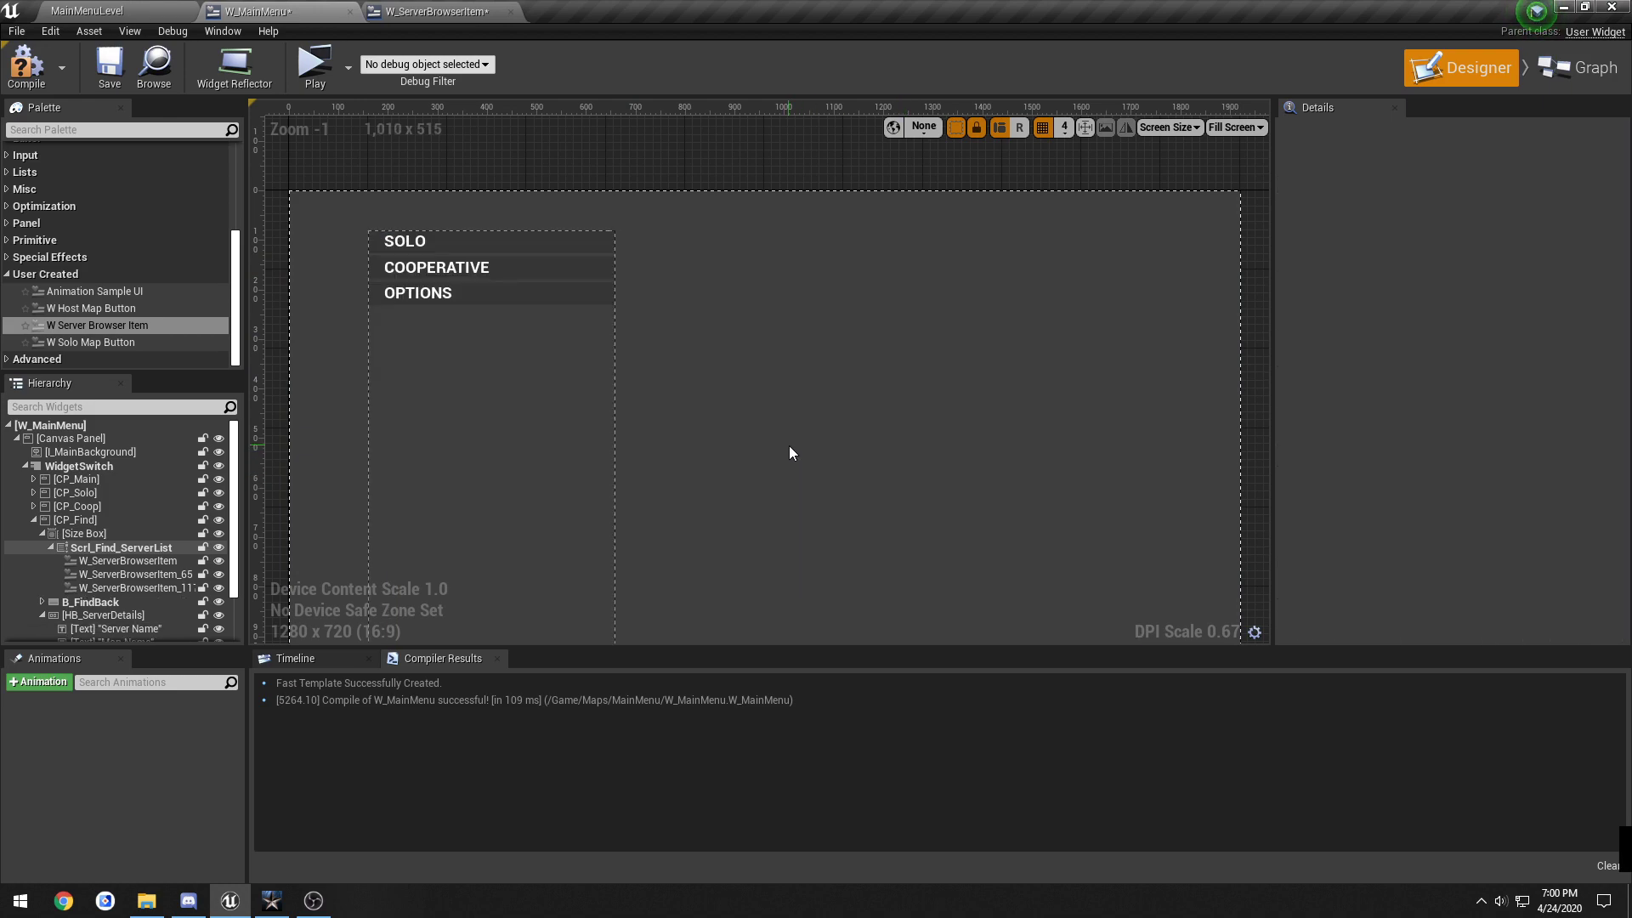
scroll(183, 560, "down", 1)
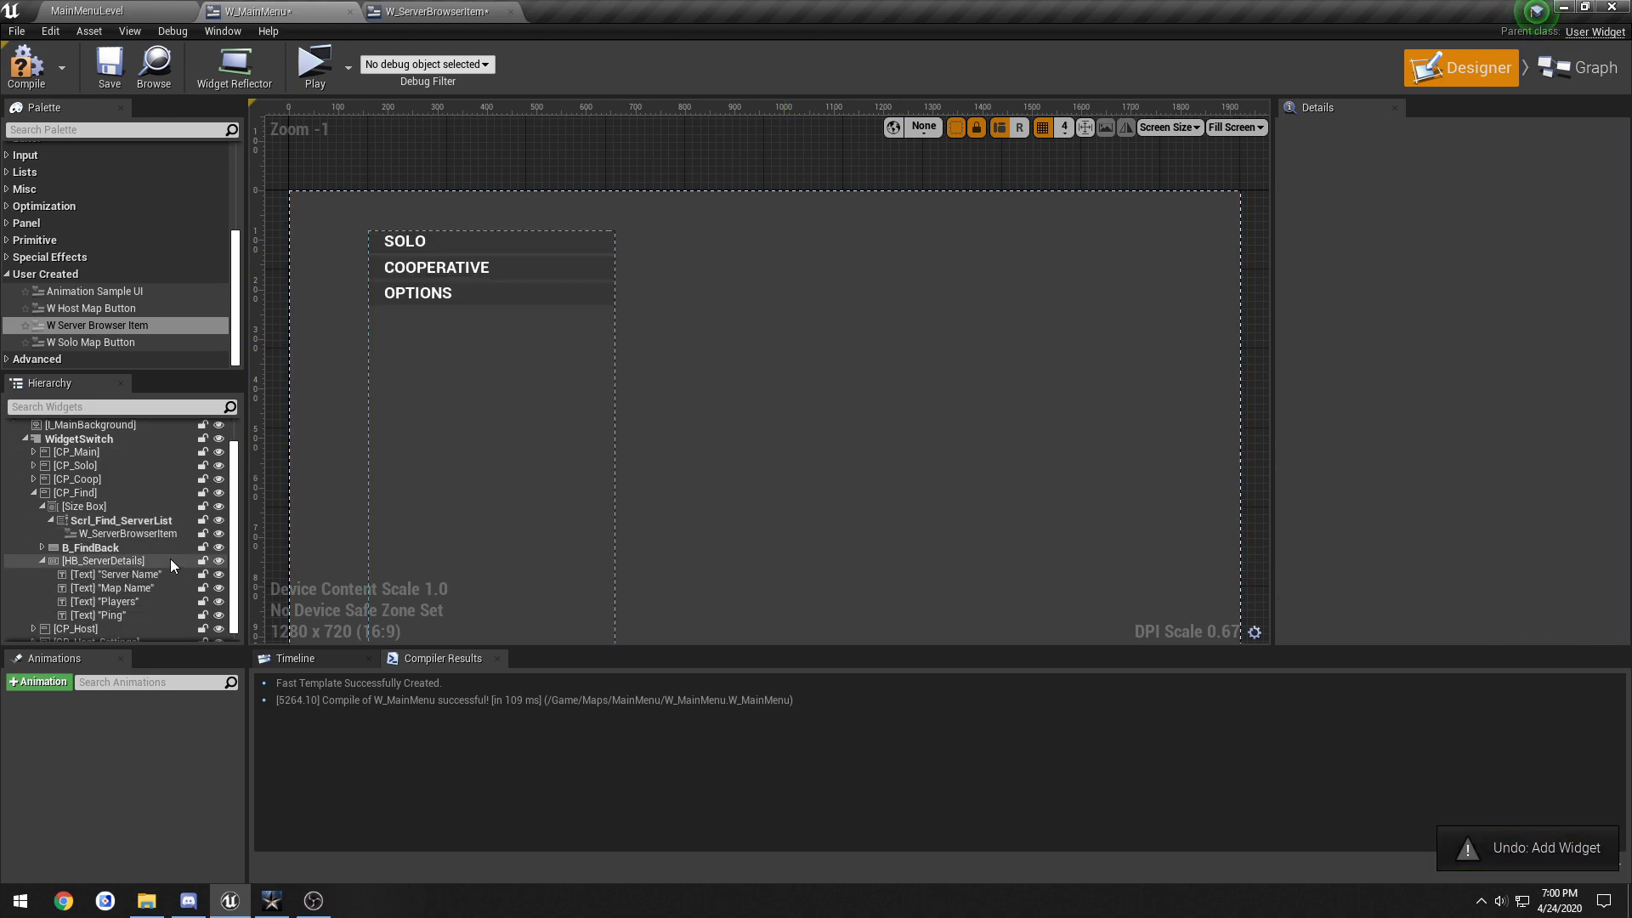
left_click(156, 549)
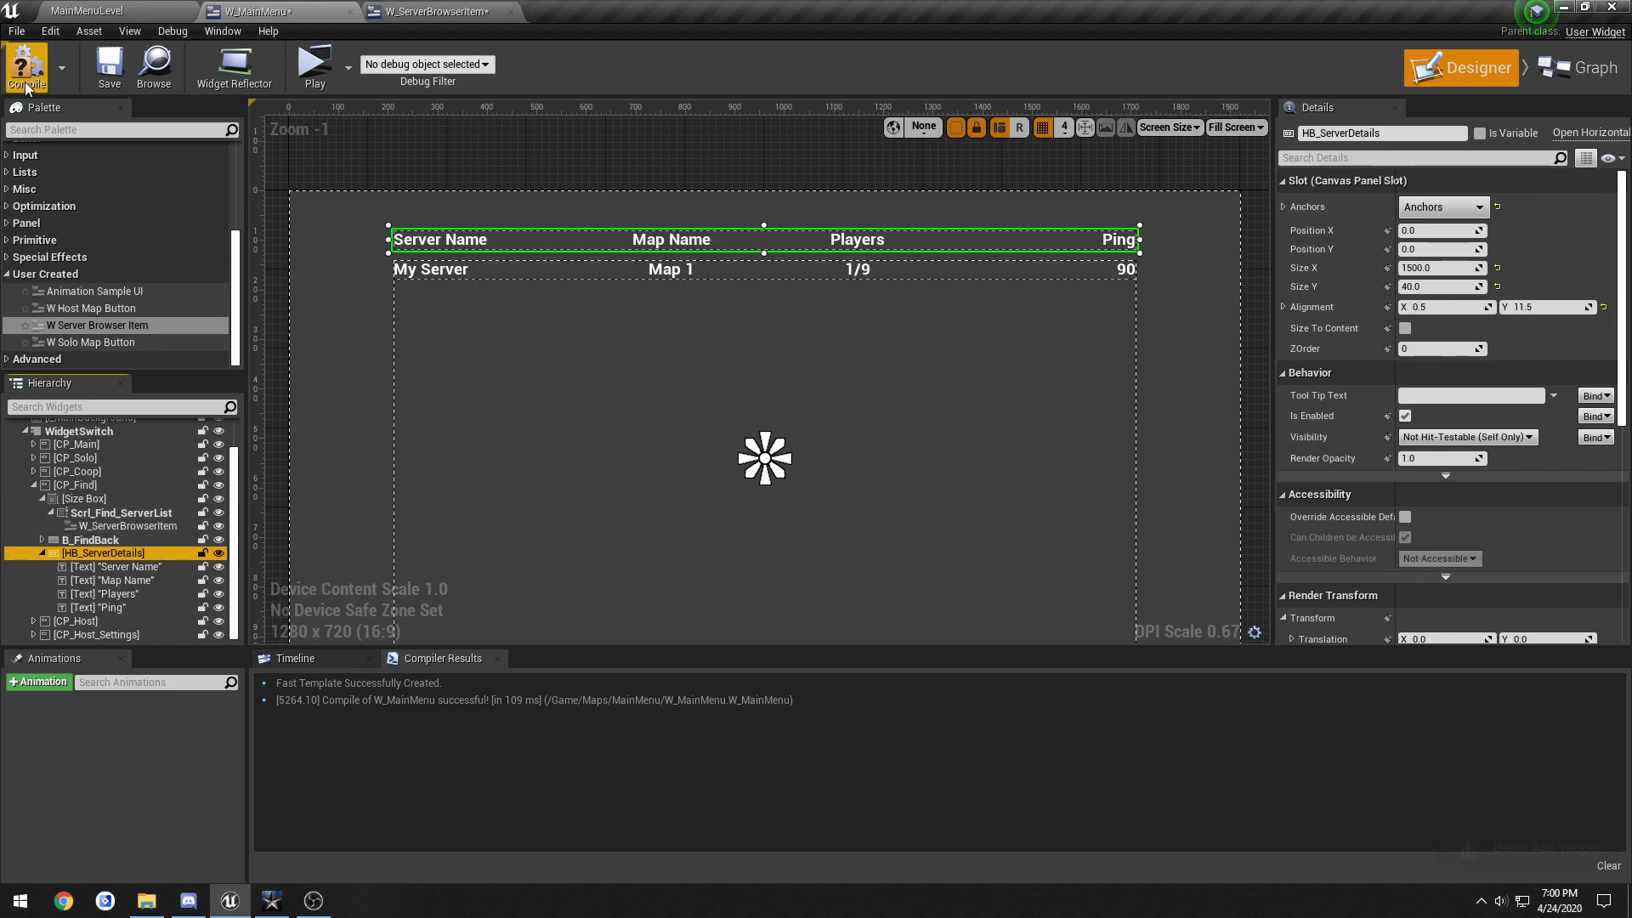
left_click(109, 68)
left_click(438, 11)
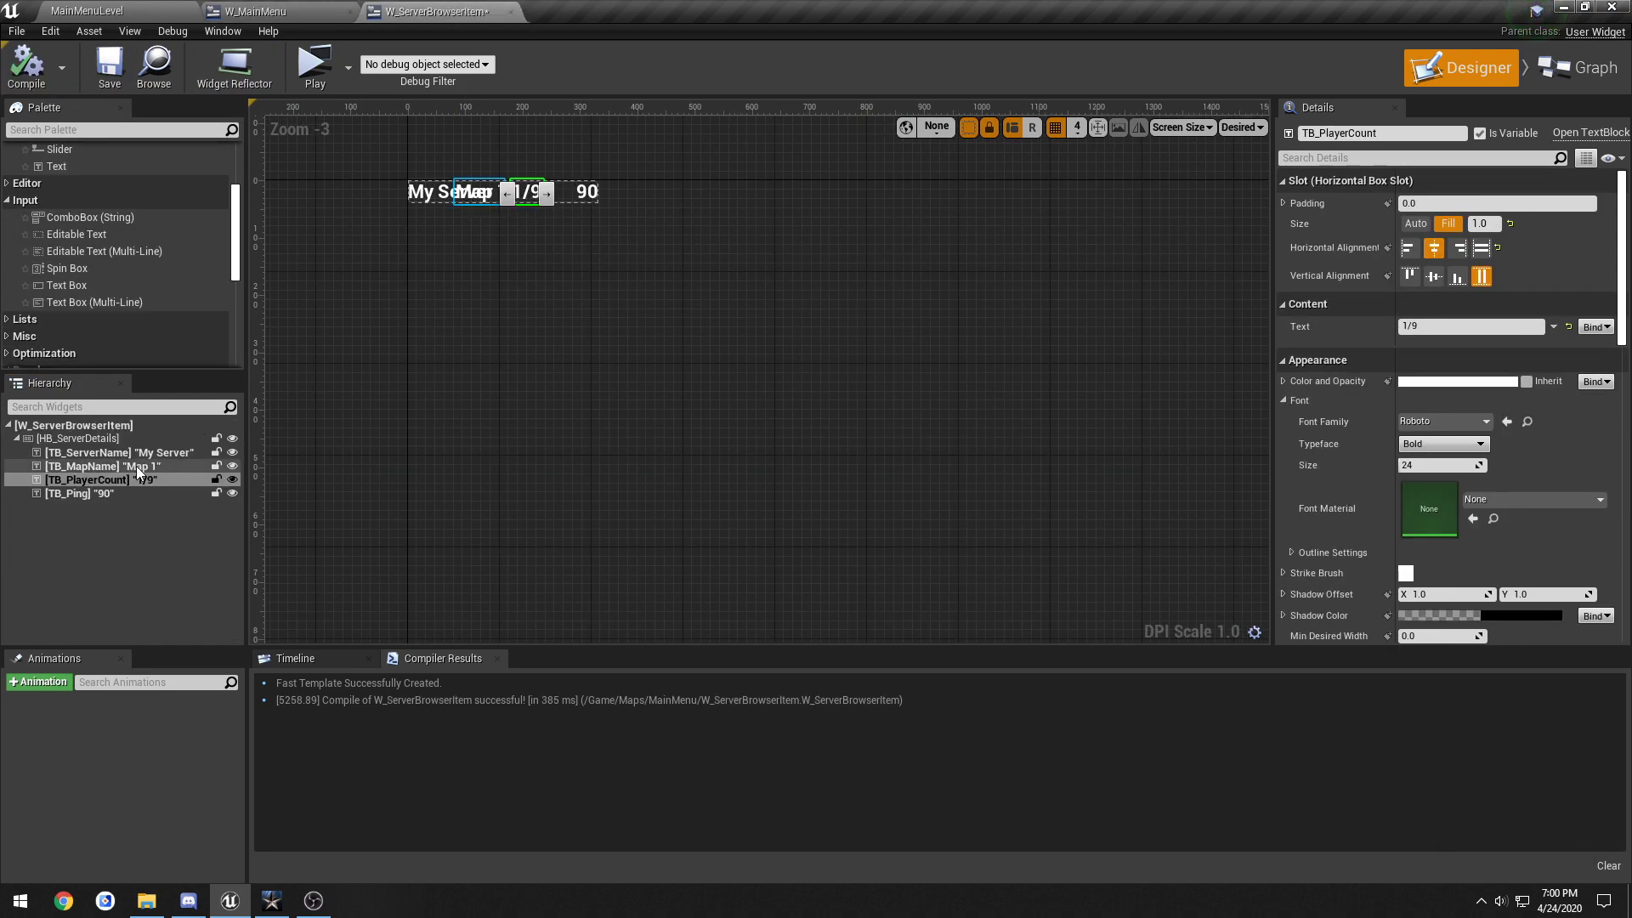
left_click(118, 438)
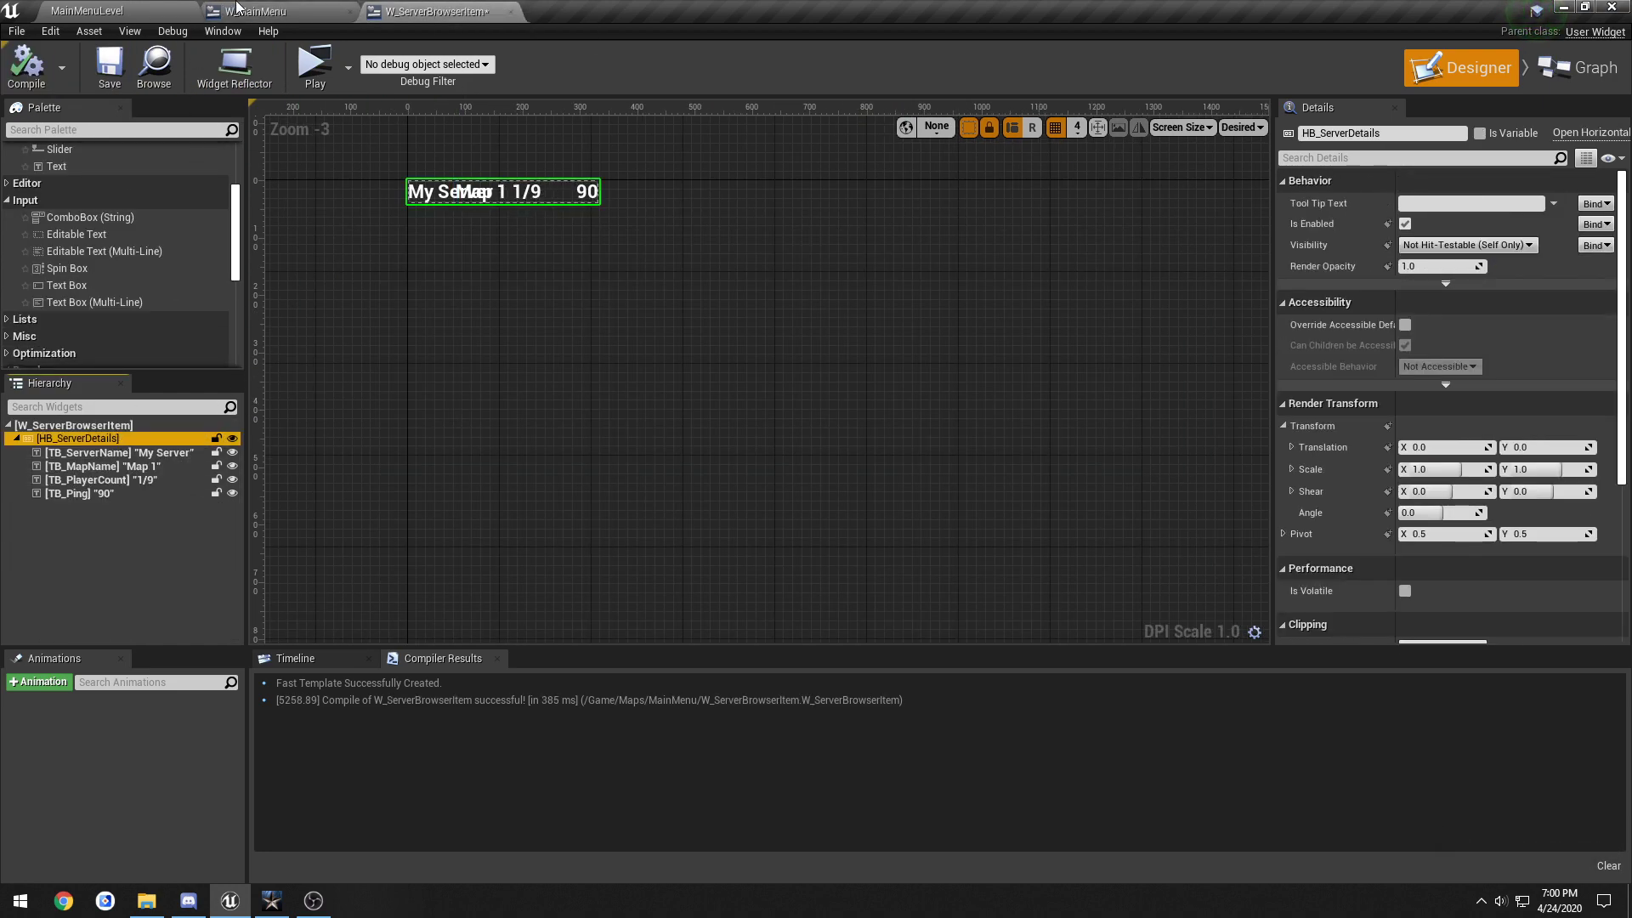
left_click(299, 12)
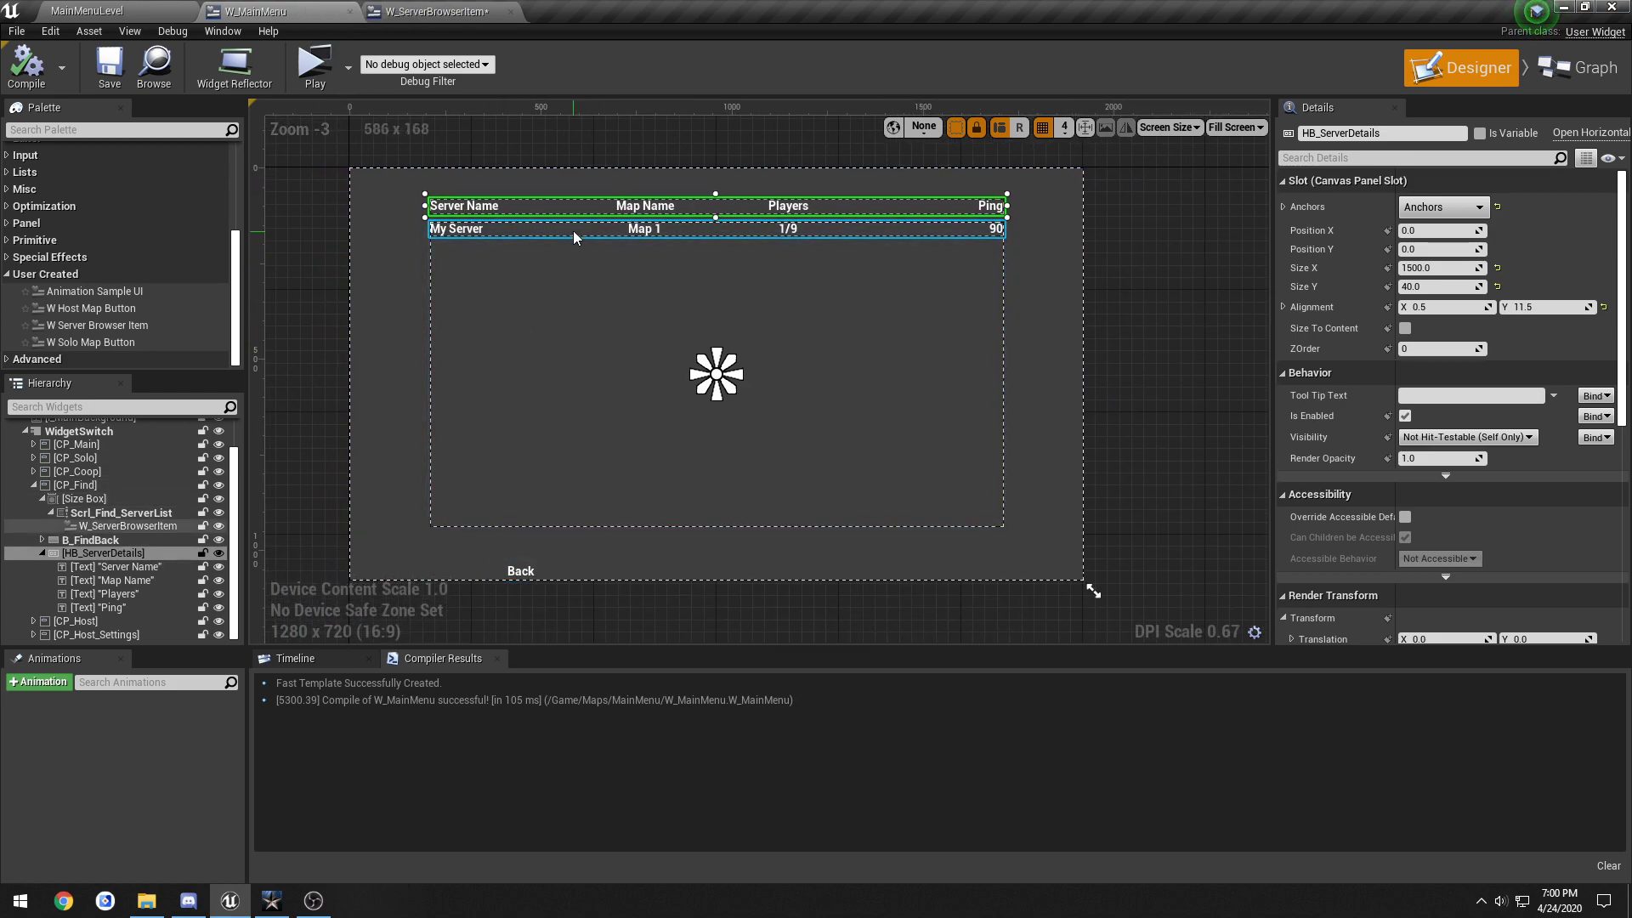
Step: Rename the list's server row TEST SERVER OPTION, clear Is Variable, compile and save
left_click(574, 237)
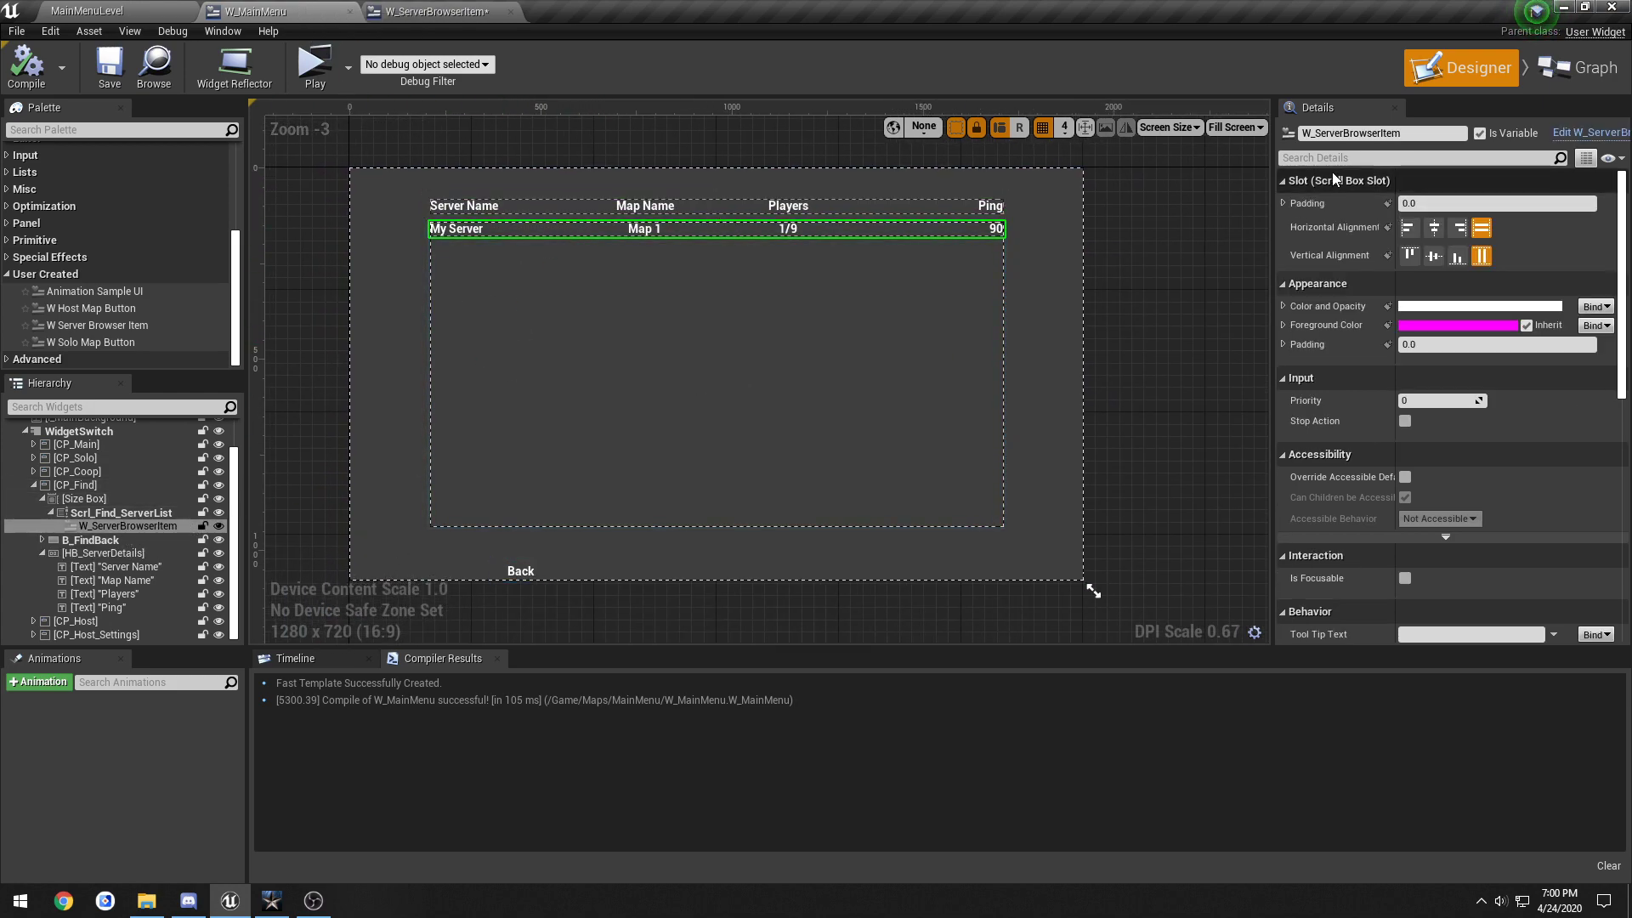
left_click(1381, 134)
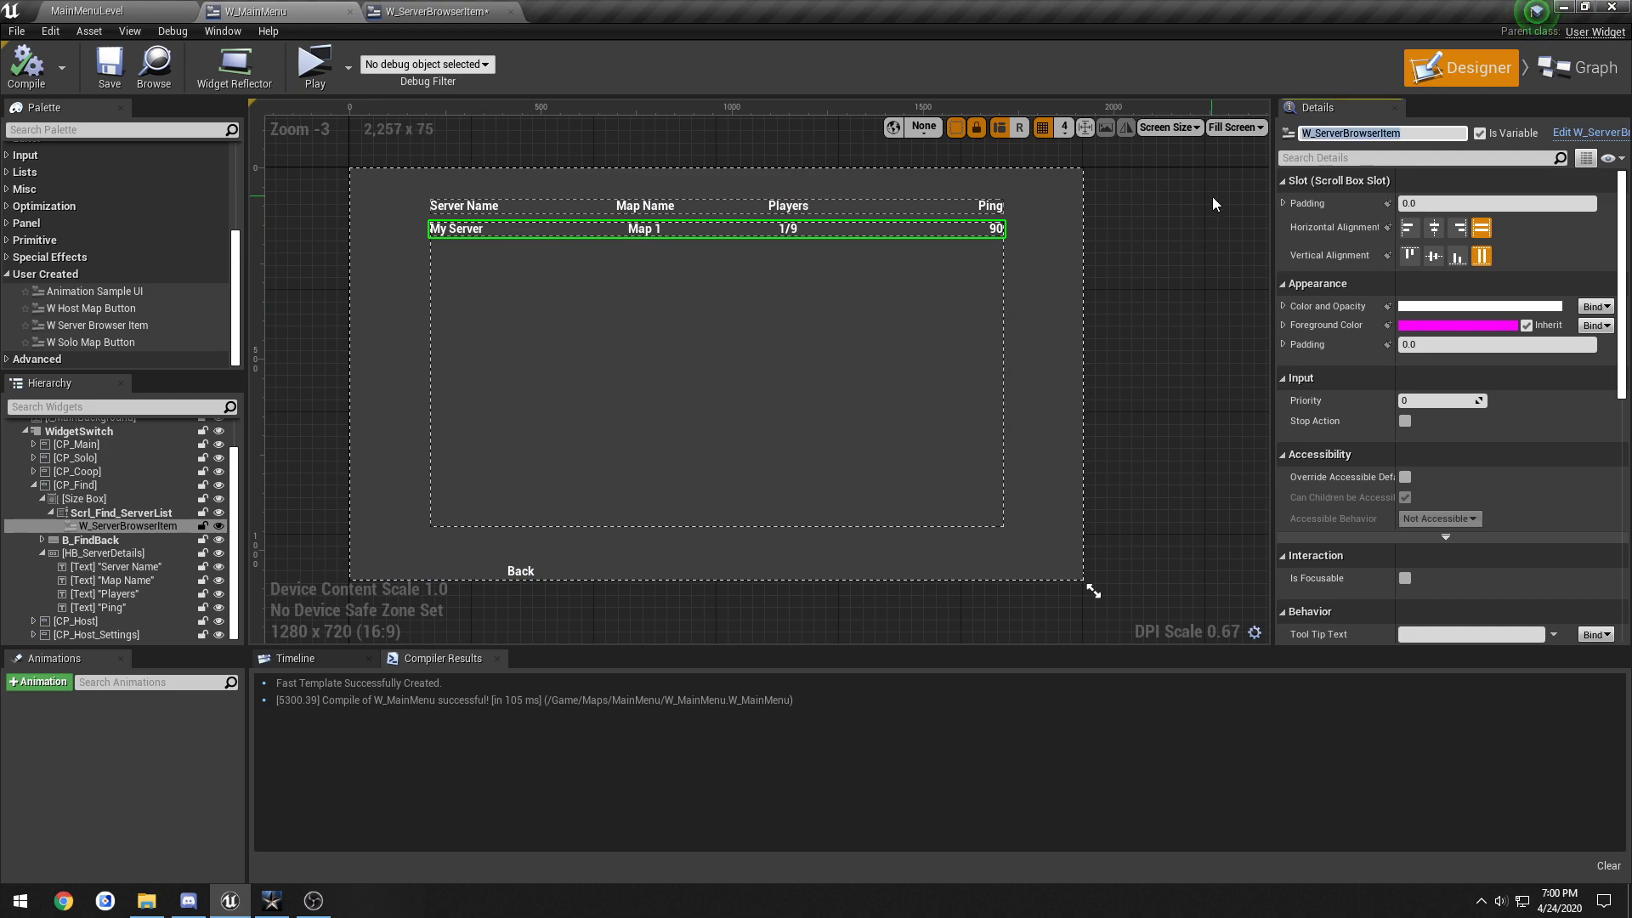
type("TEST SERVER OPTION")
key("Return")
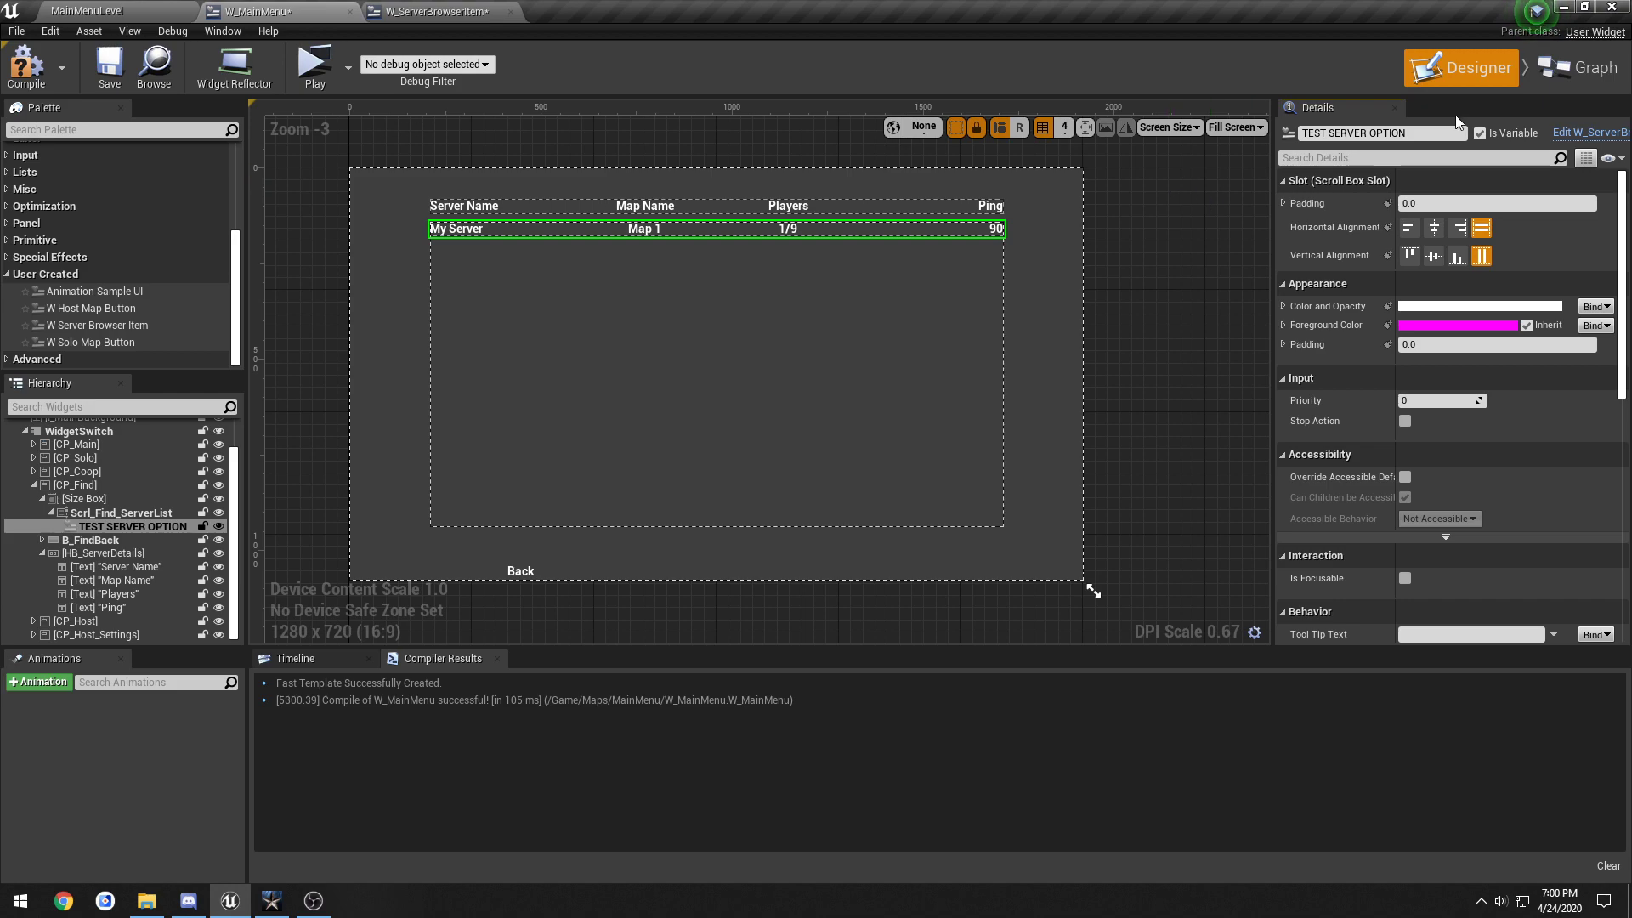
left_click(1479, 134)
left_click(26, 66)
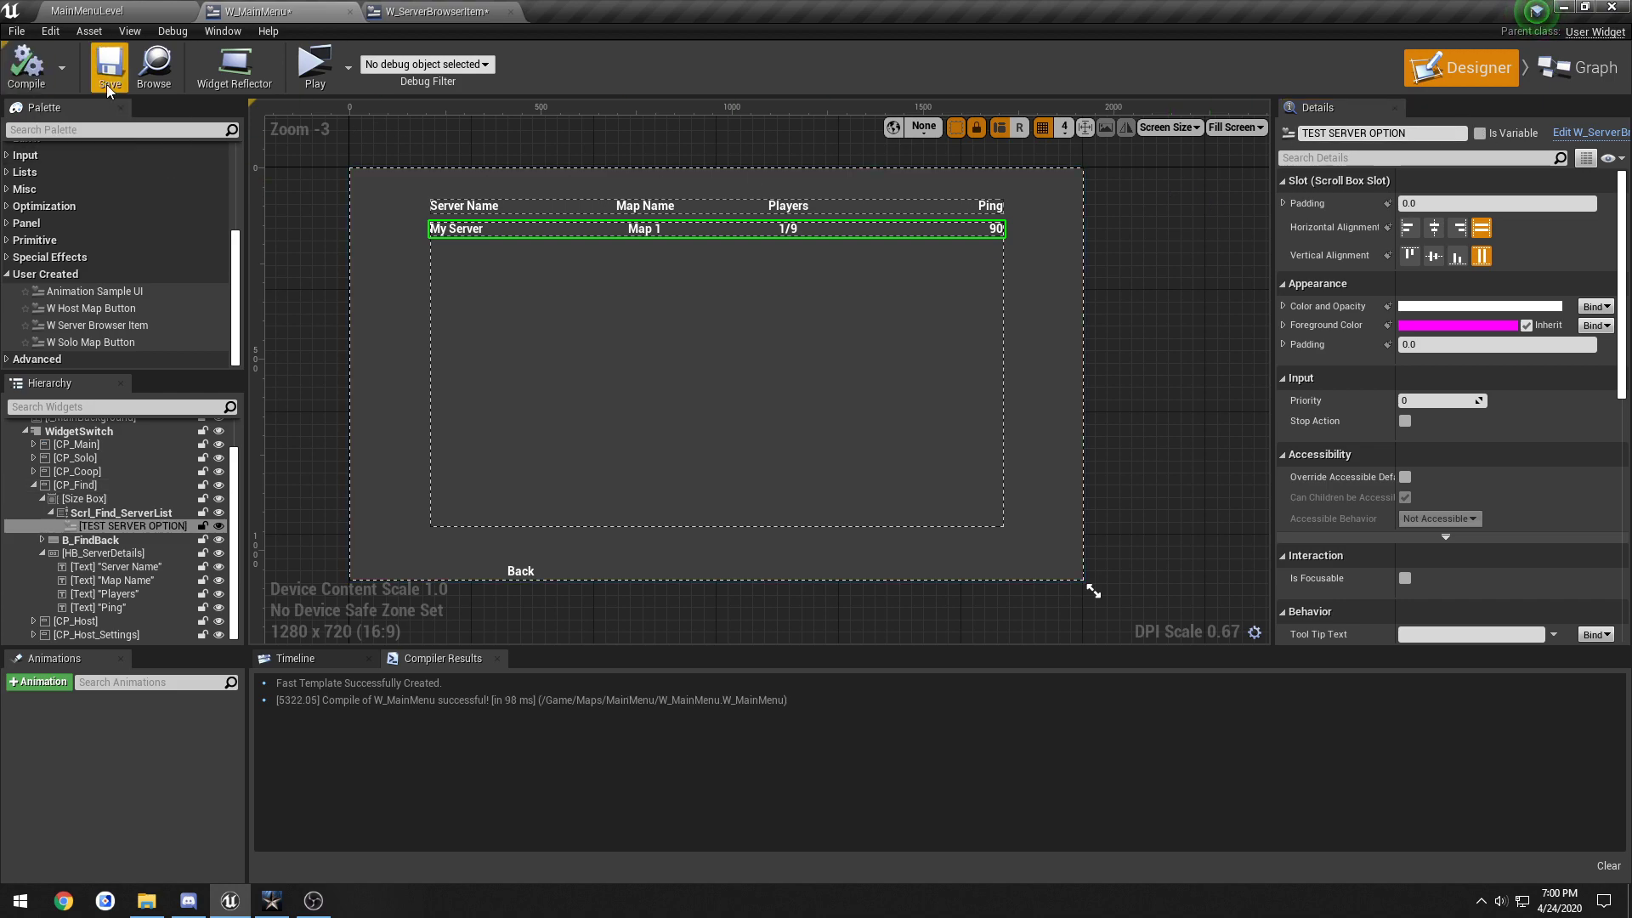
left_click(108, 68)
left_click(722, 211)
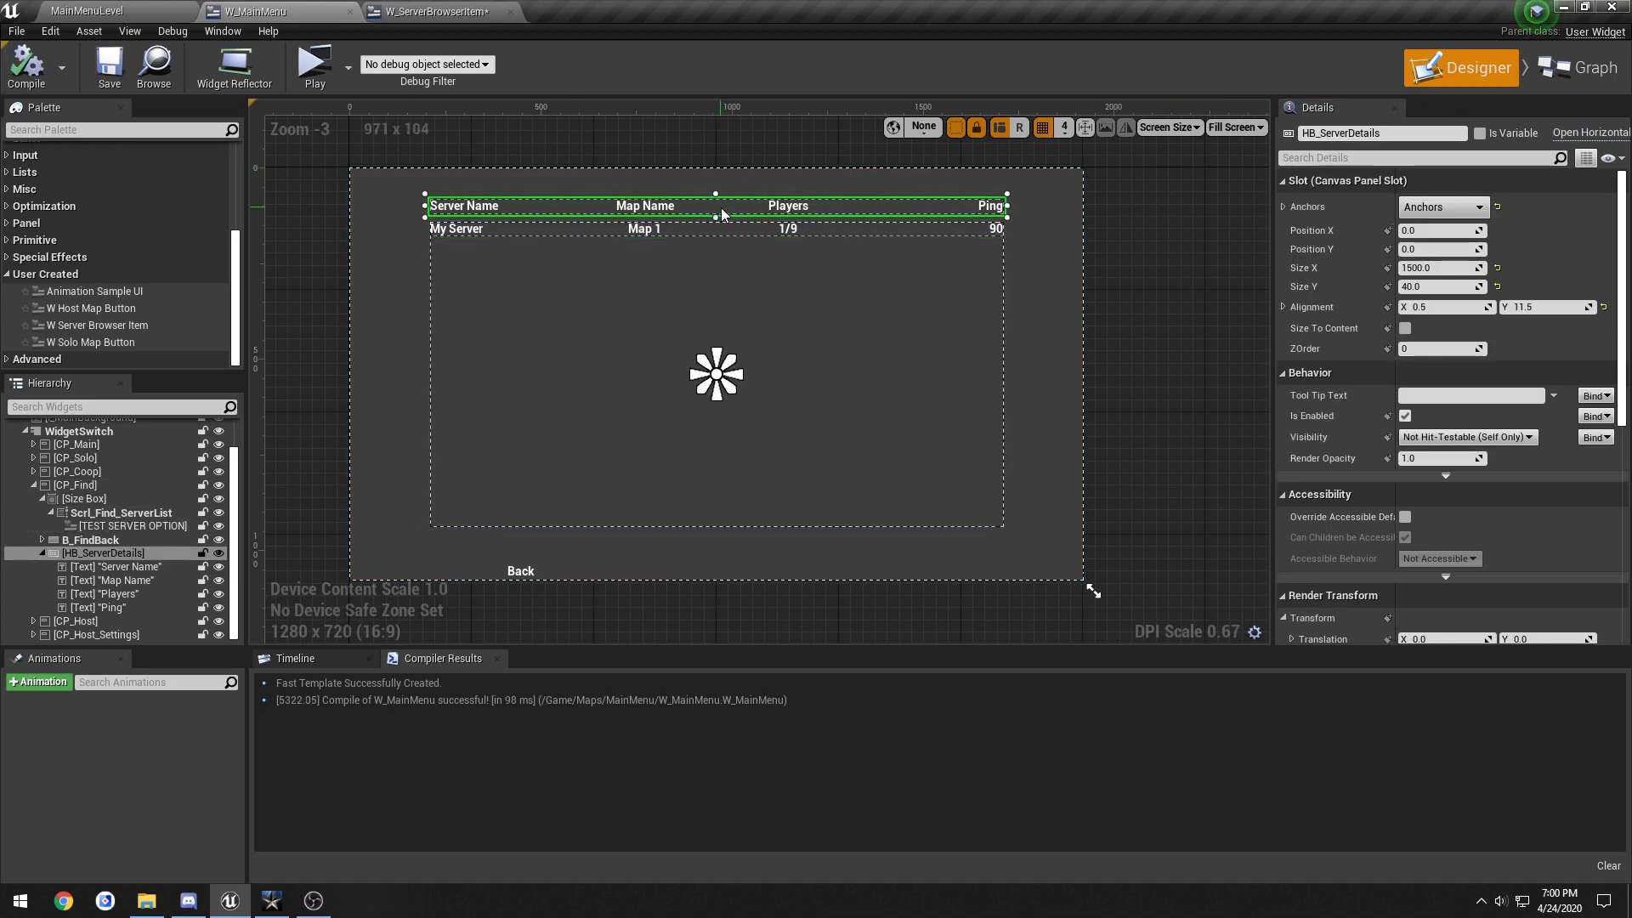
Step: Compile the main menu, launch a standalone preview, and open Cooperative > Find Game
left_click(26, 67)
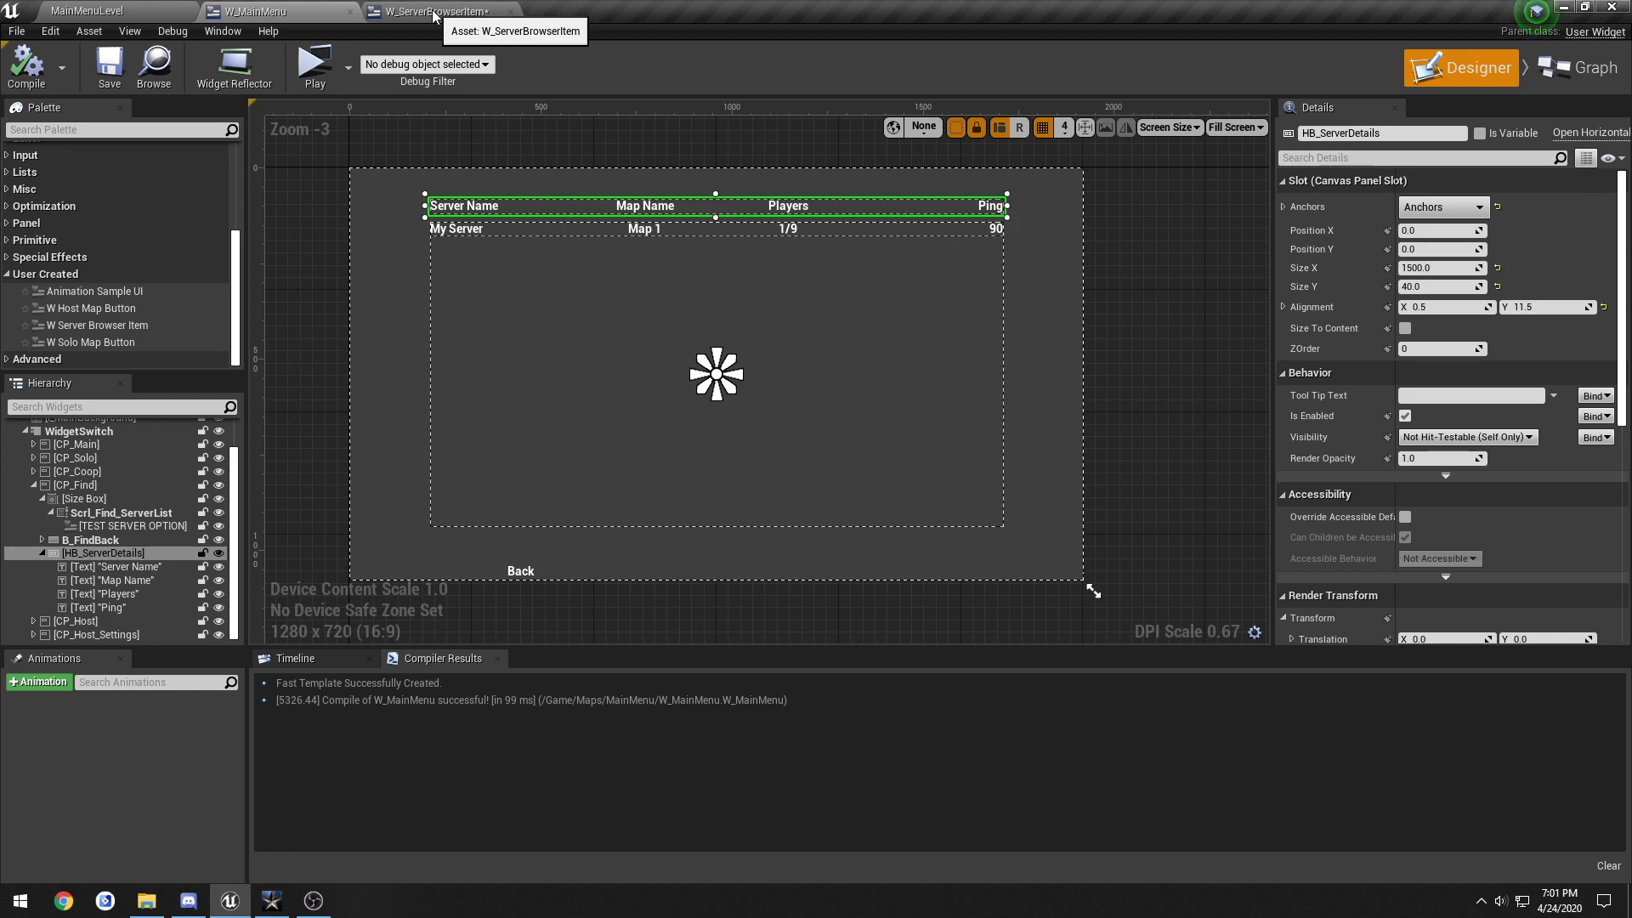
left_click(315, 68)
left_click(548, 235)
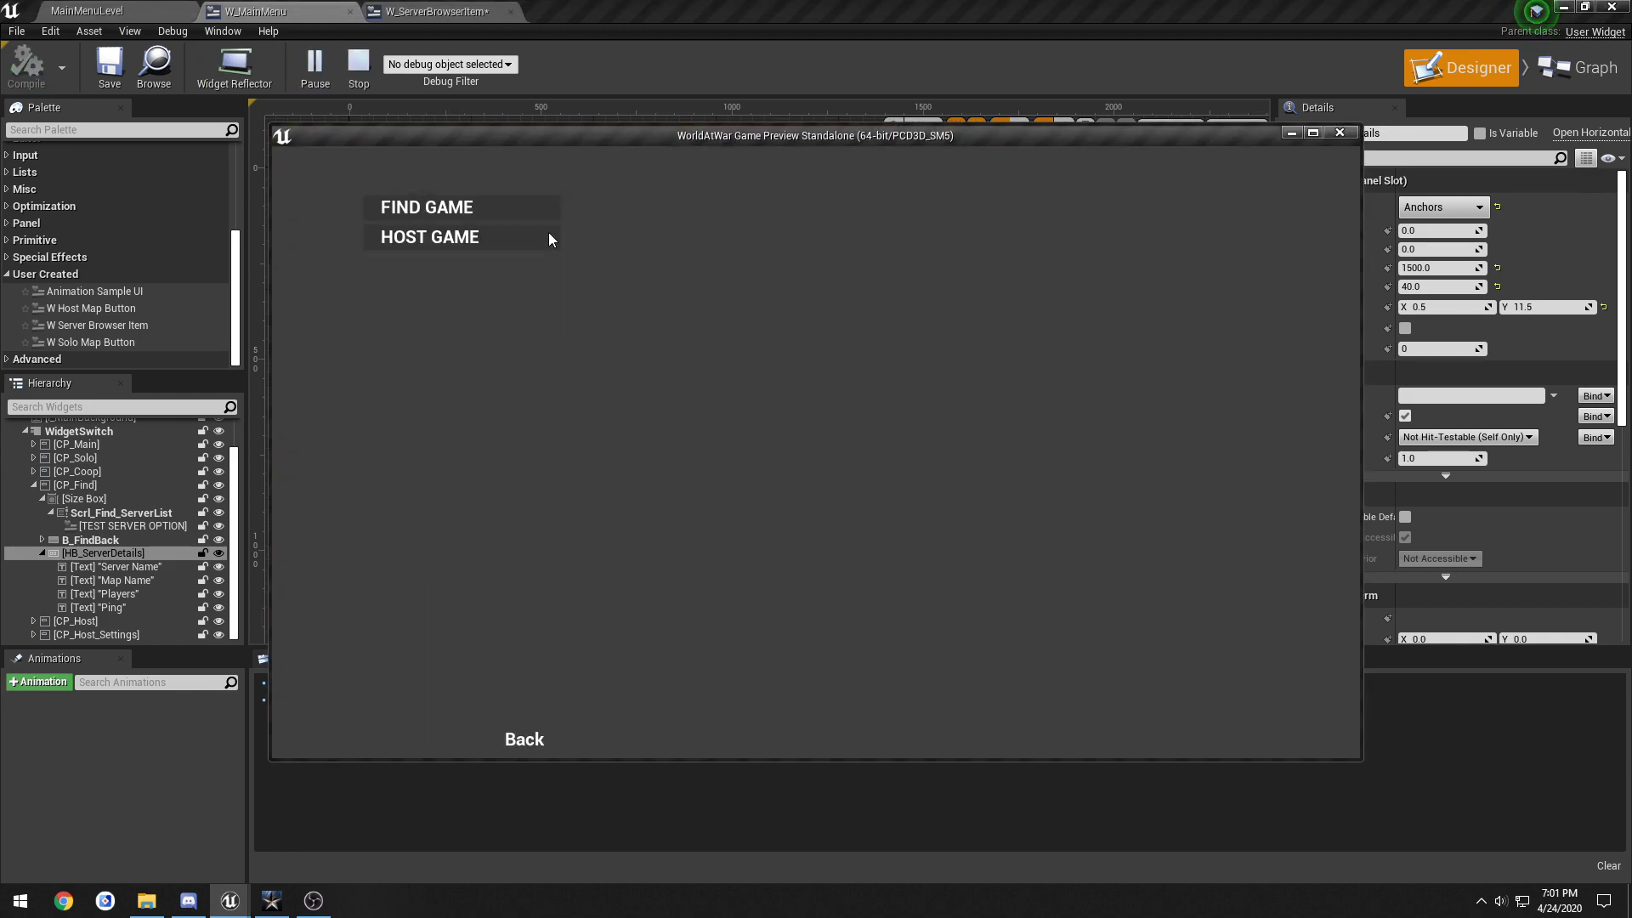
left_click(495, 207)
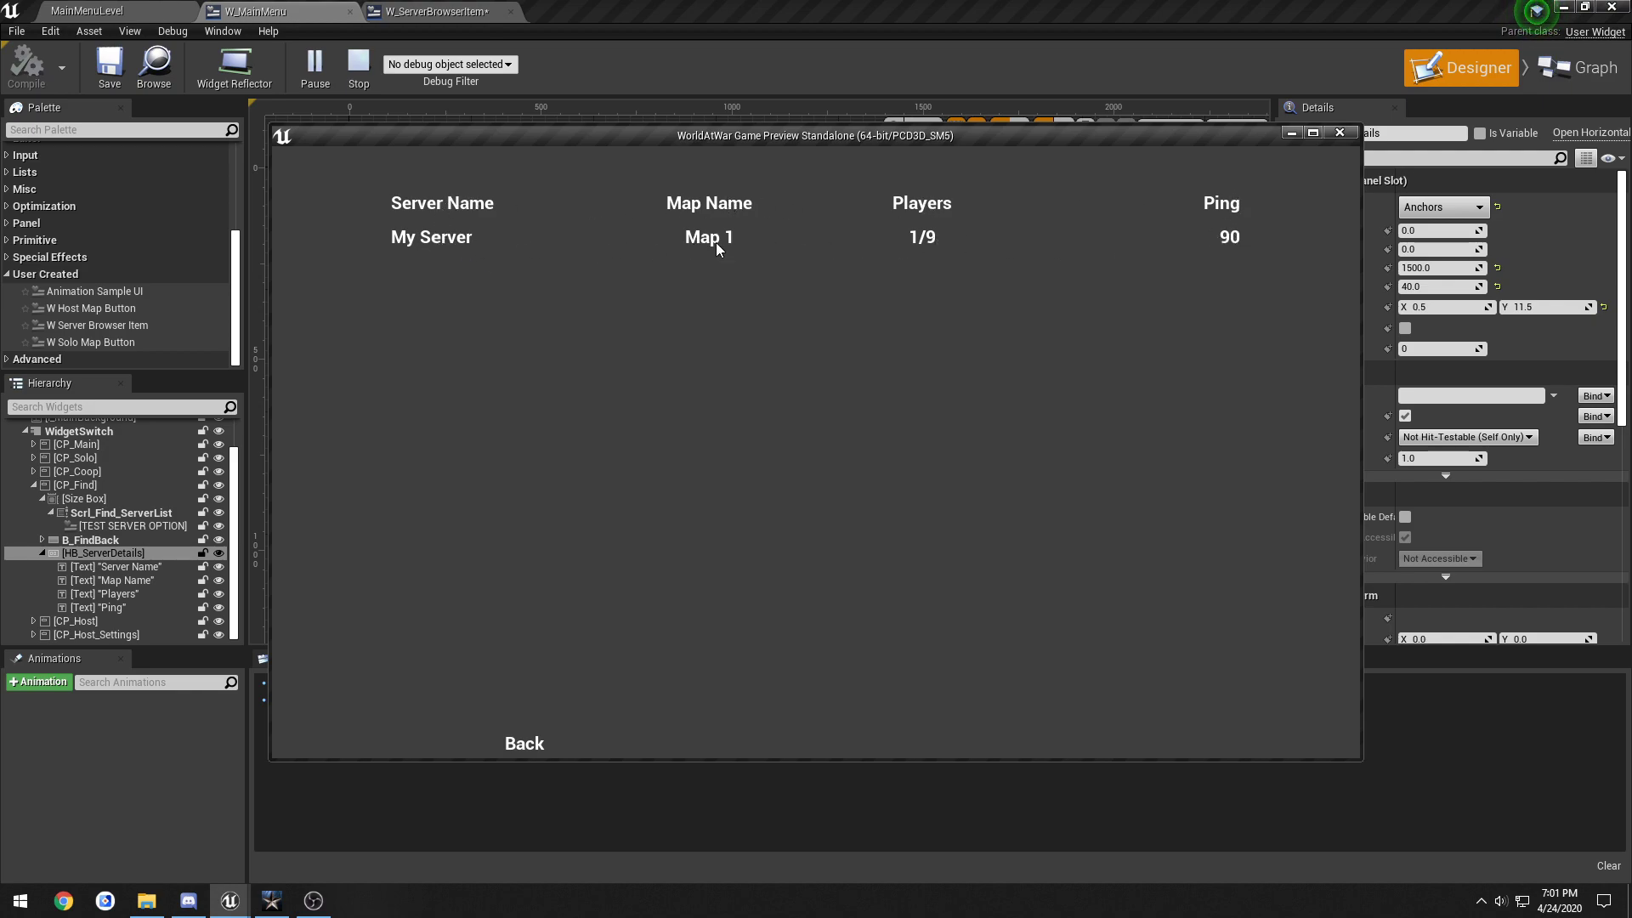
Step: Stop the preview and wrap HB_ServerDetails in a Button named B_Server
left_click(1340, 133)
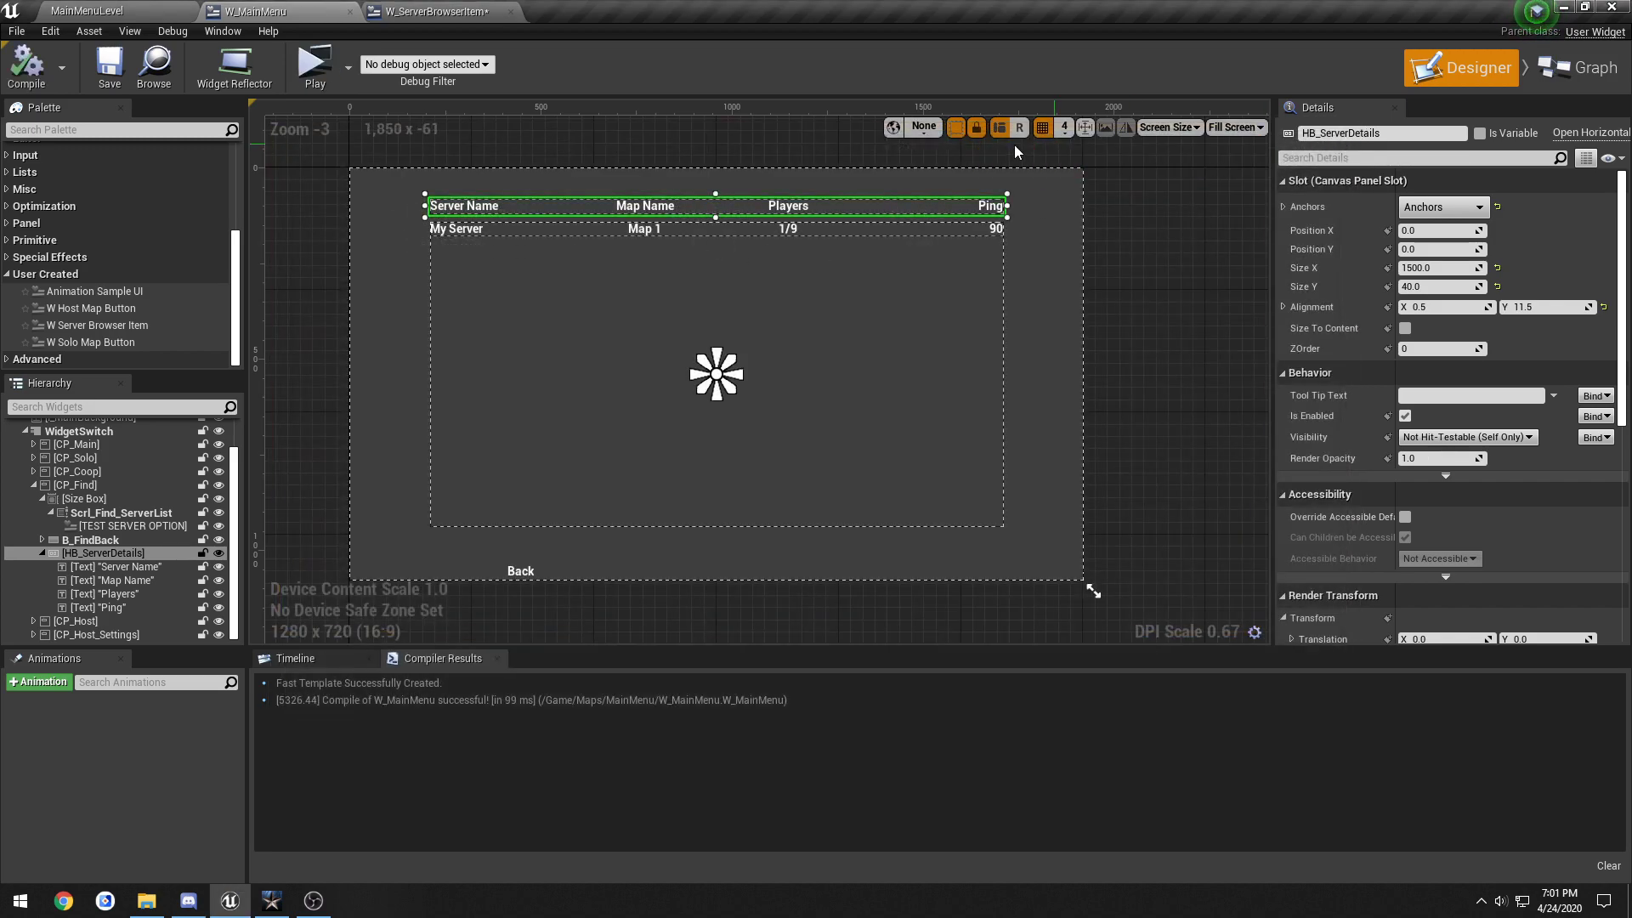
left_click(435, 11)
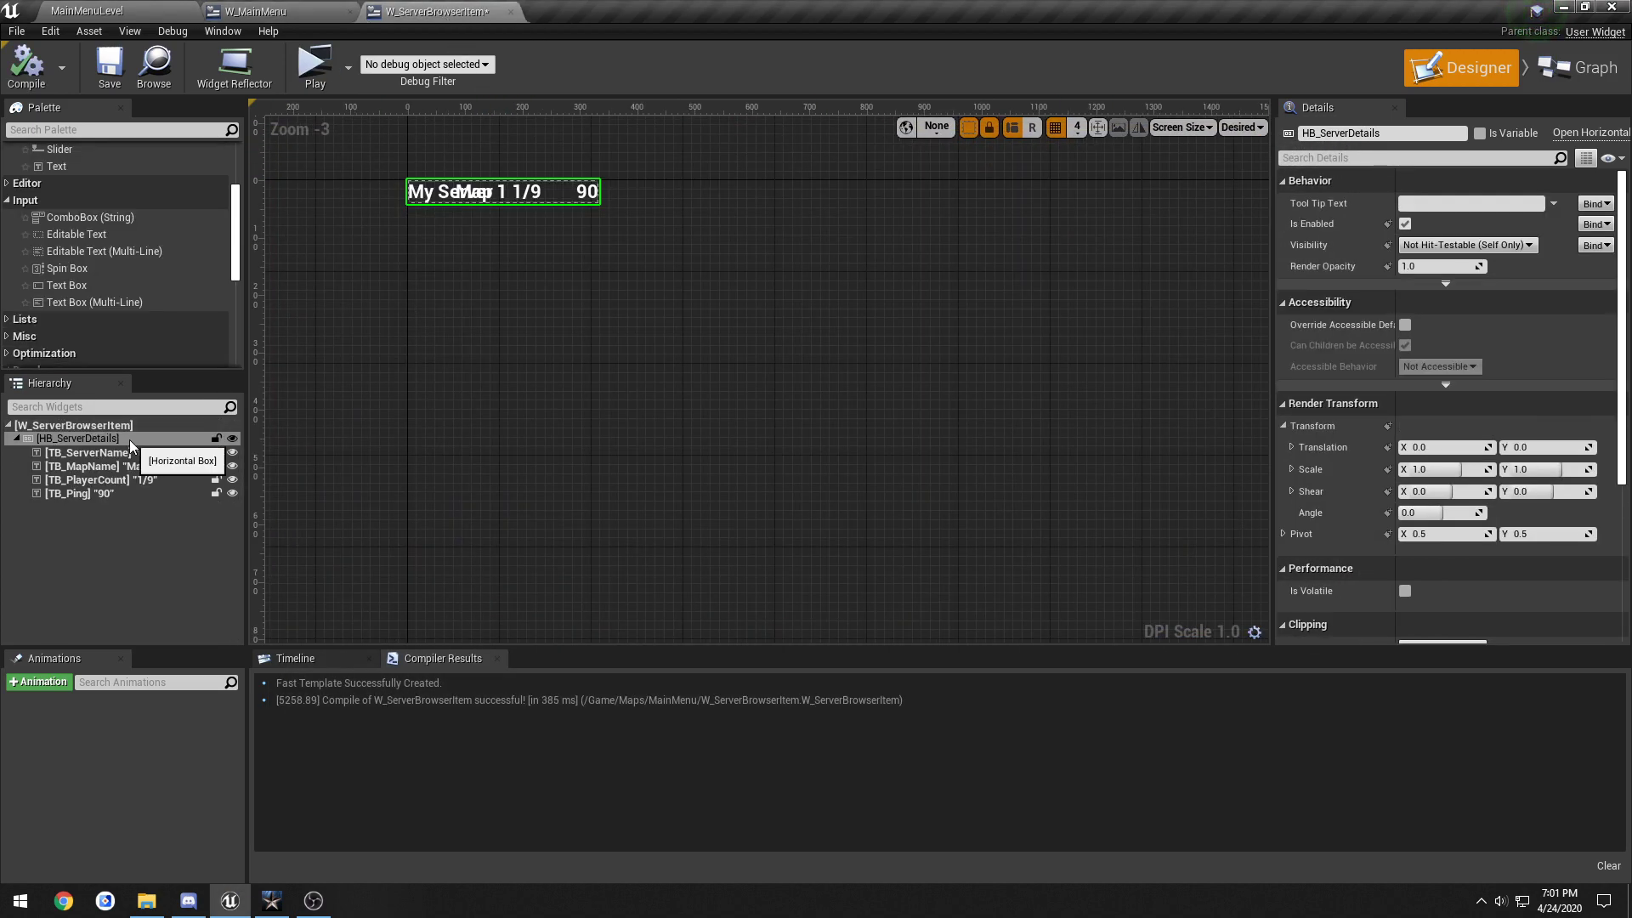
left_click(85, 438)
scroll(110, 255, "up", 3)
left_click_drag(62, 182, 99, 435)
right_click(99, 436)
mouse_move(172, 576)
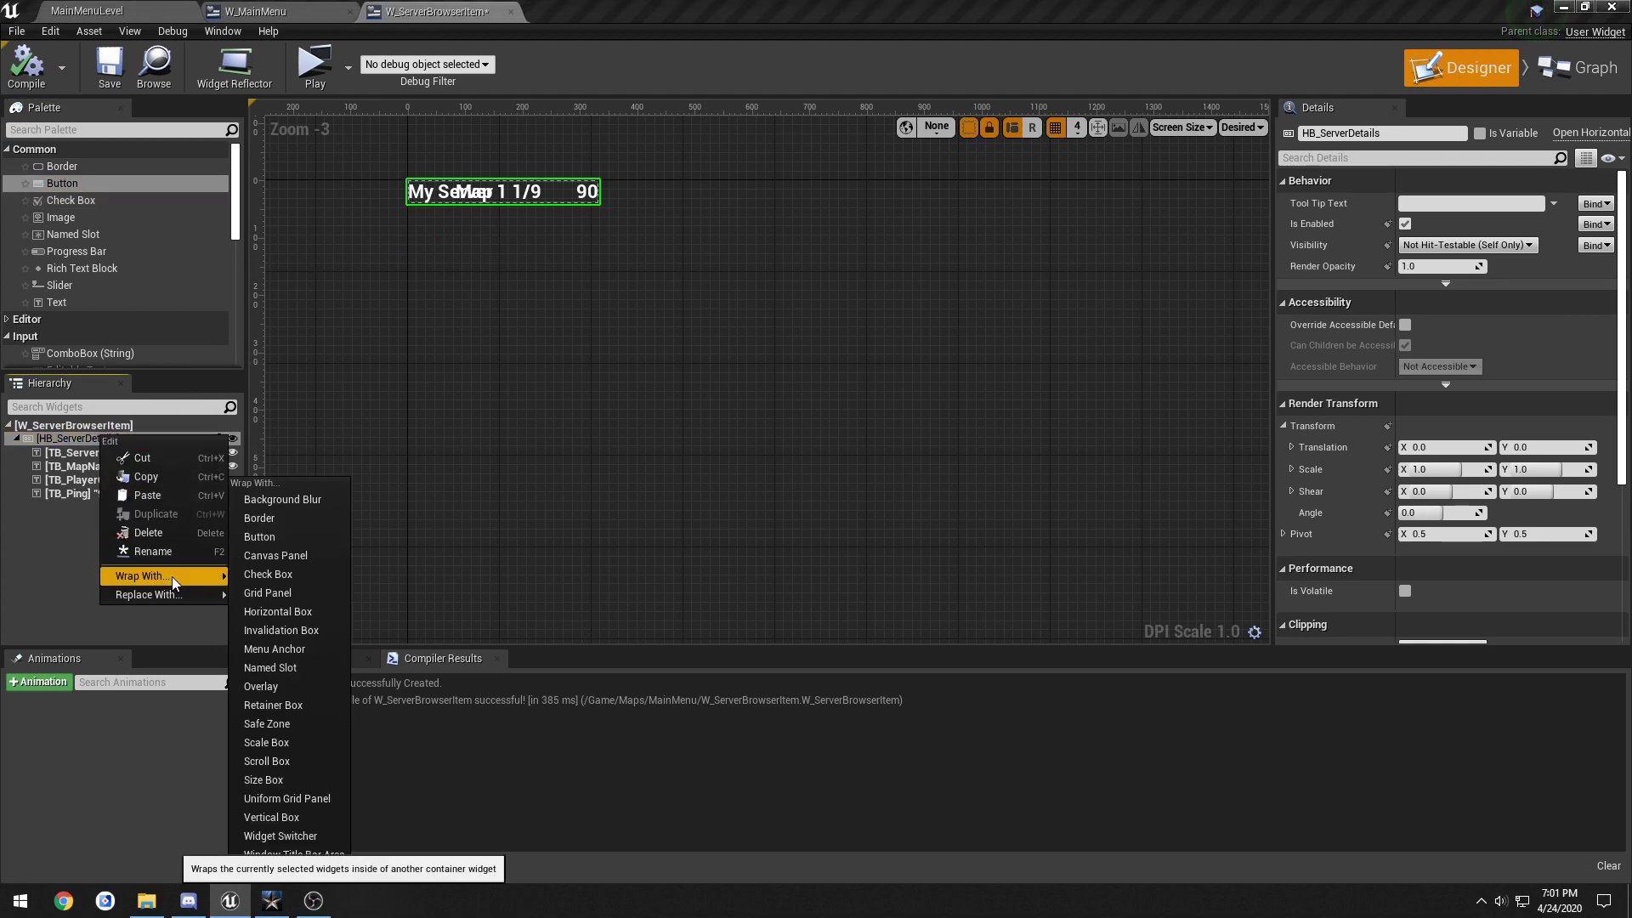
left_click(273, 535)
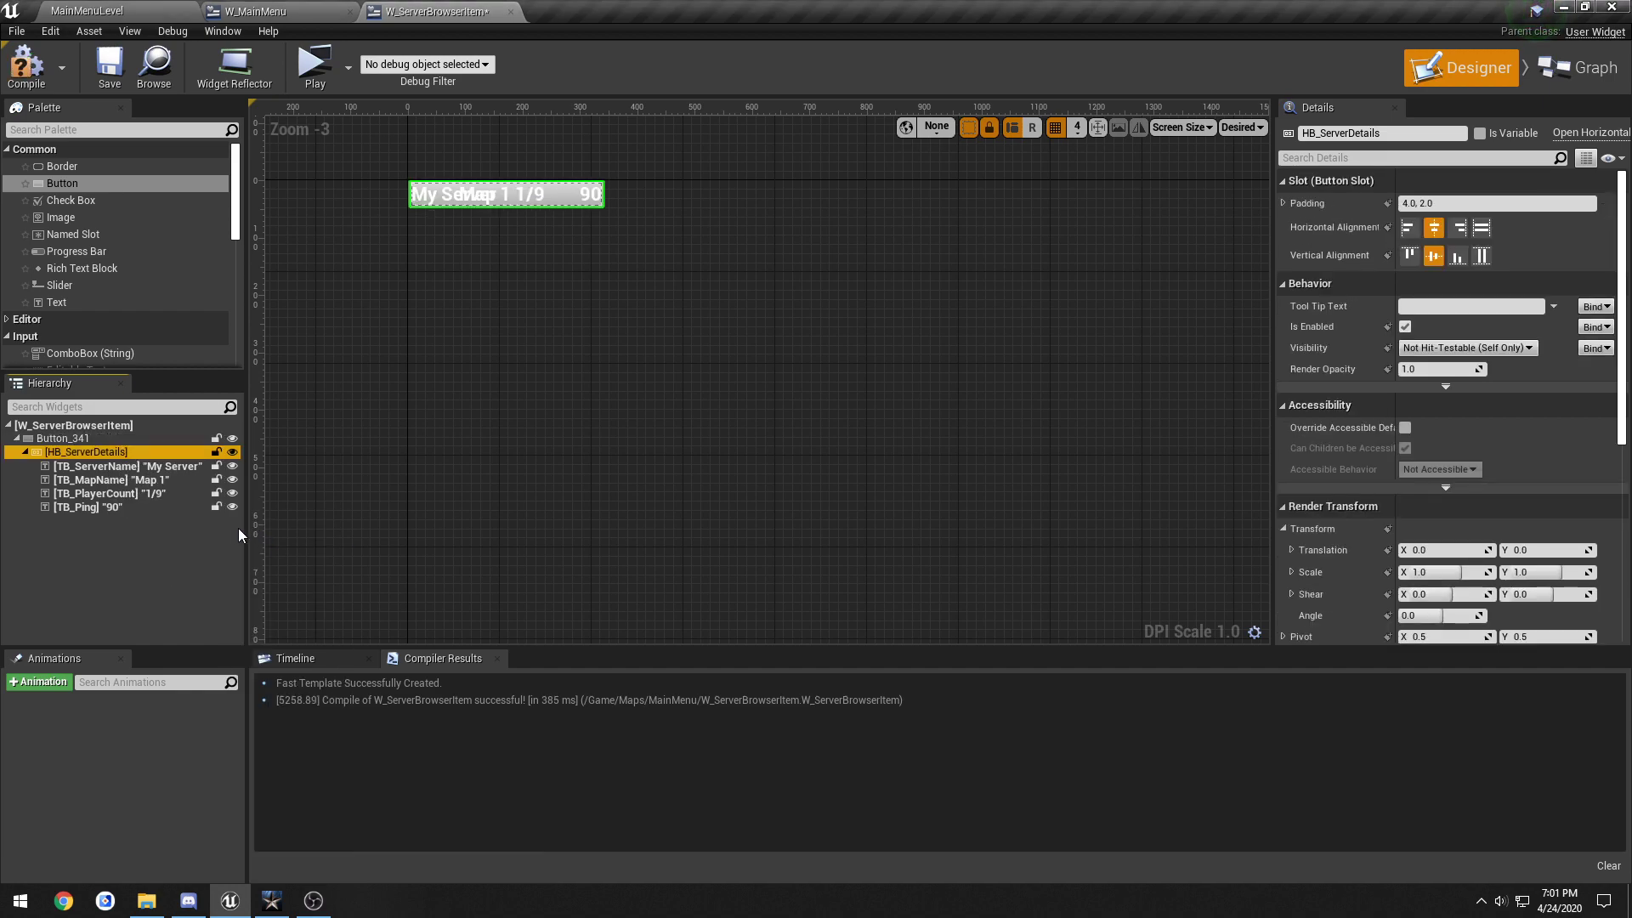
left_click(66, 438)
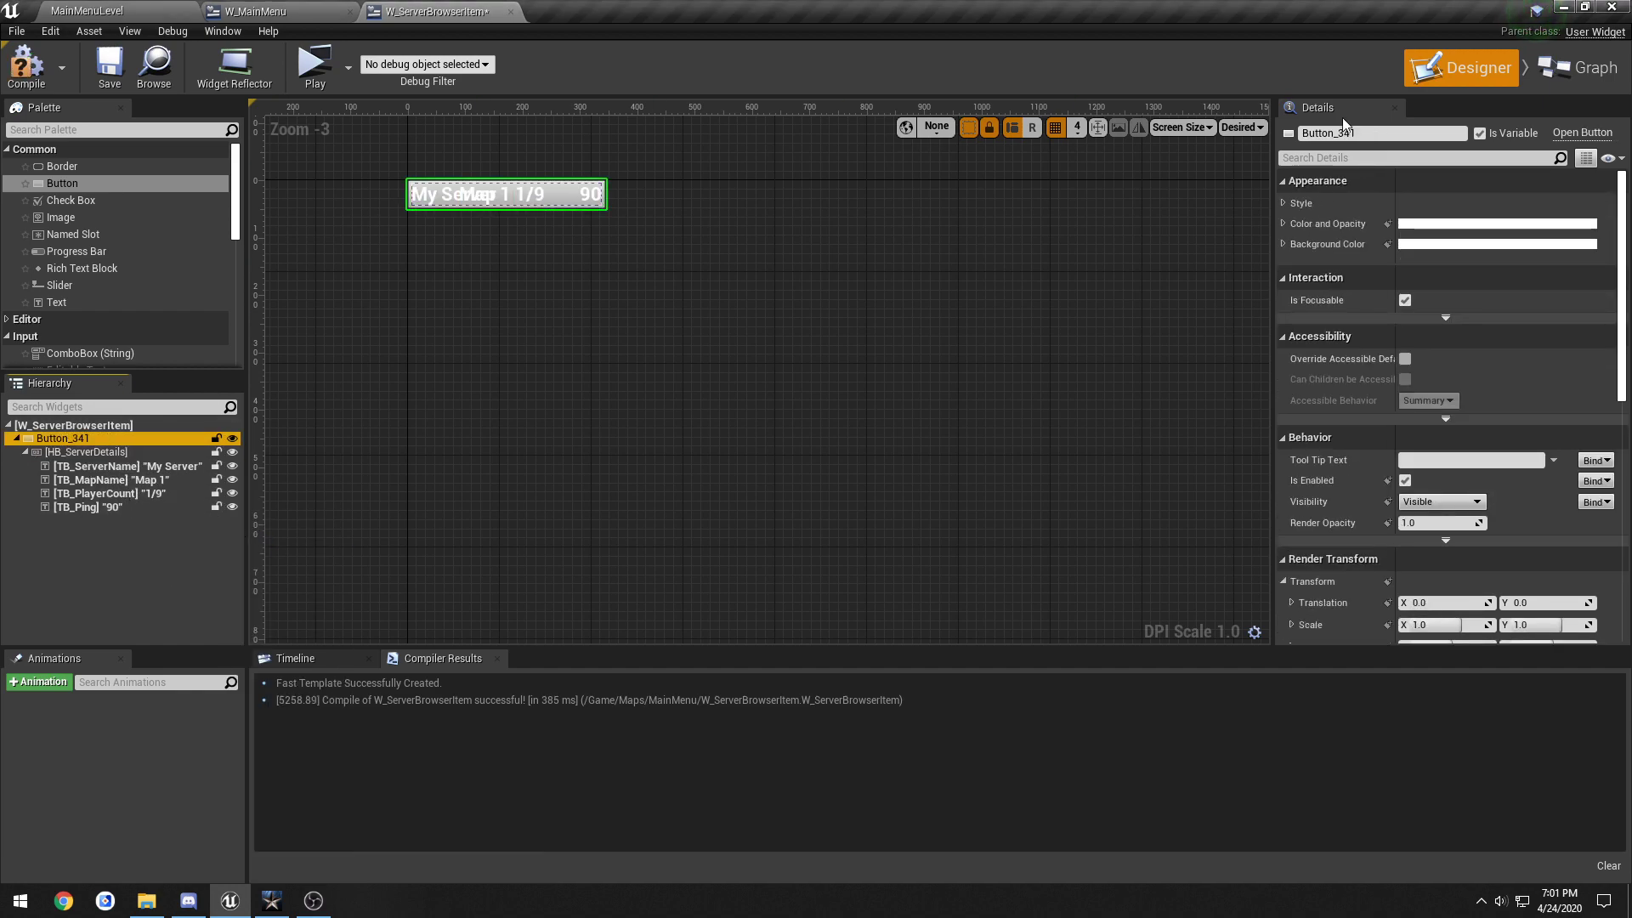
type("B_")
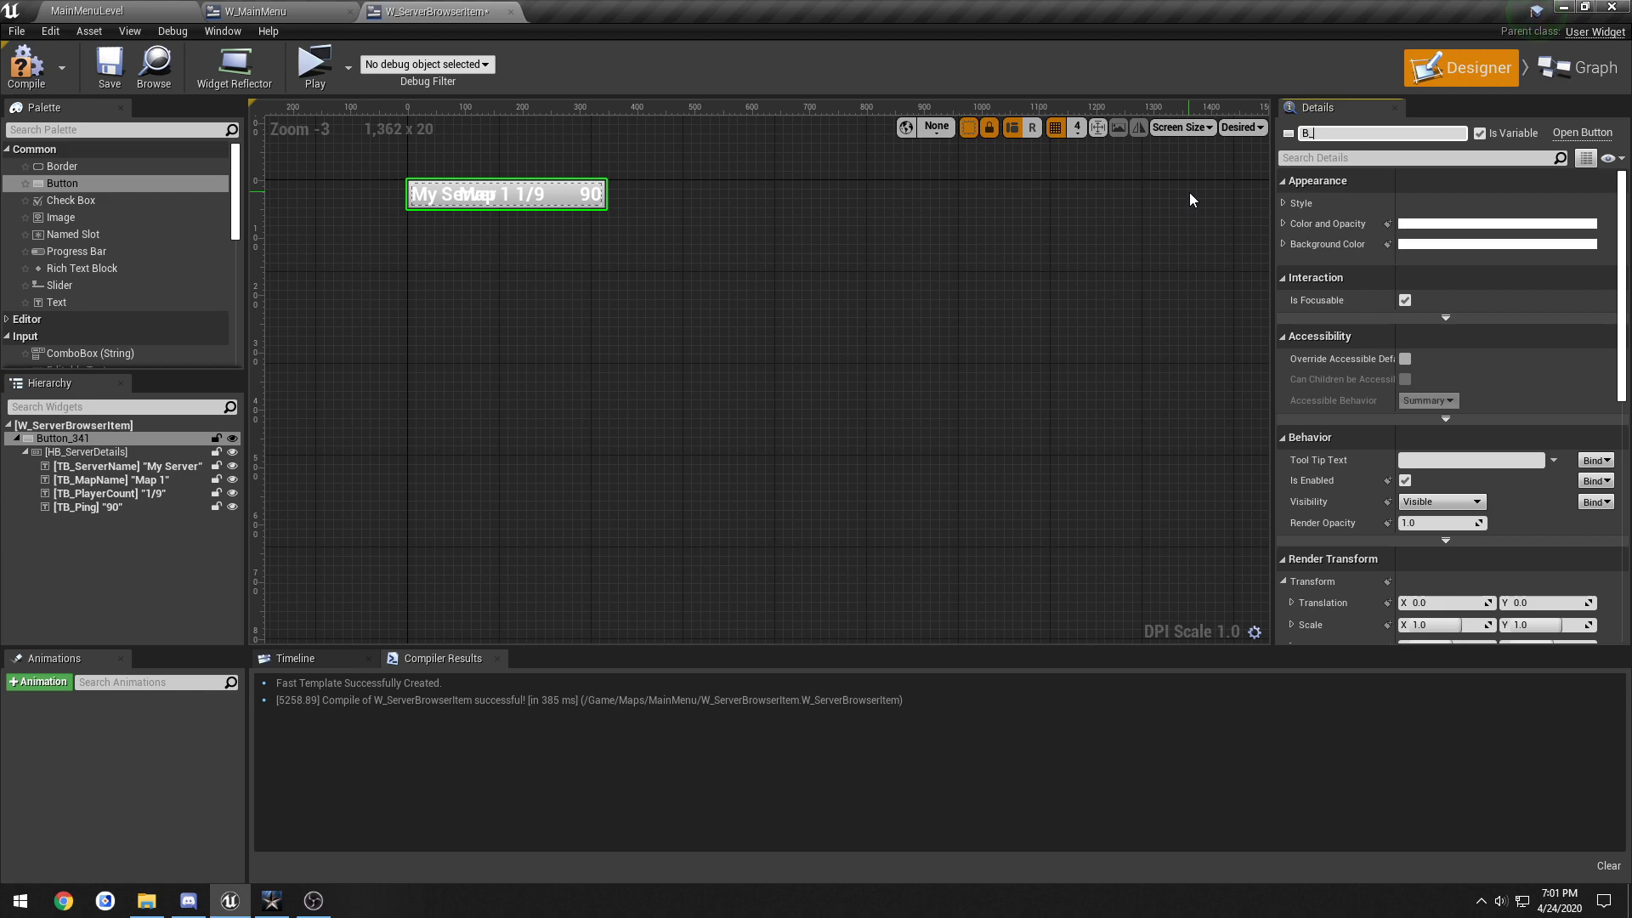
type("Server")
key("Return")
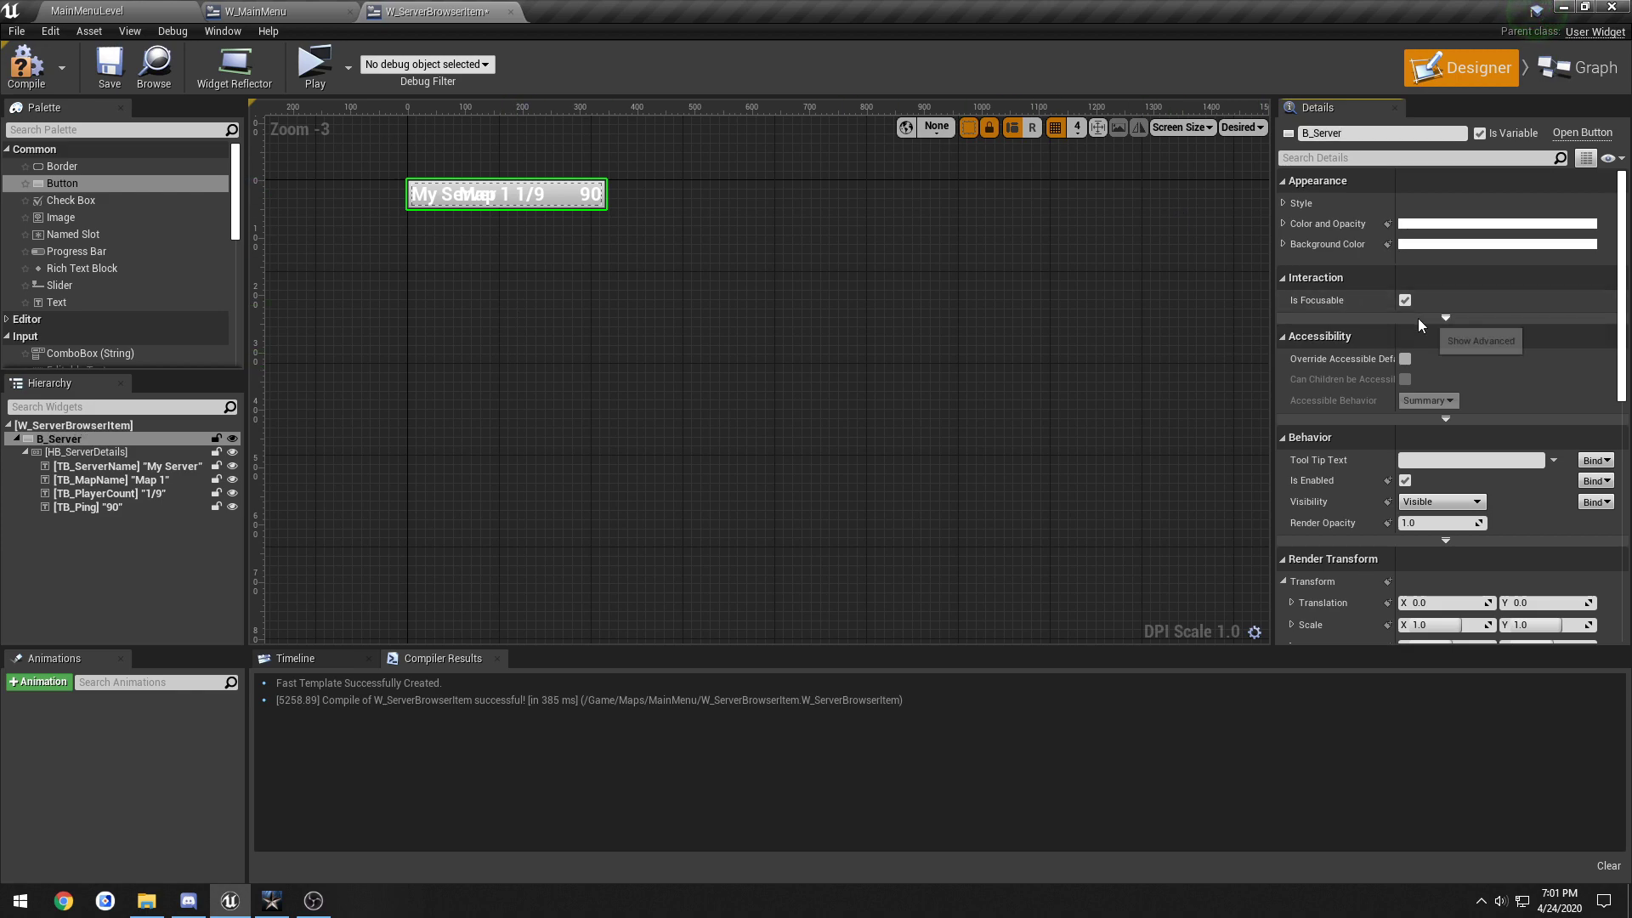
Step: Set B_Server's background colour to black with 0.15 alpha, then compile and save
left_click(1284, 243)
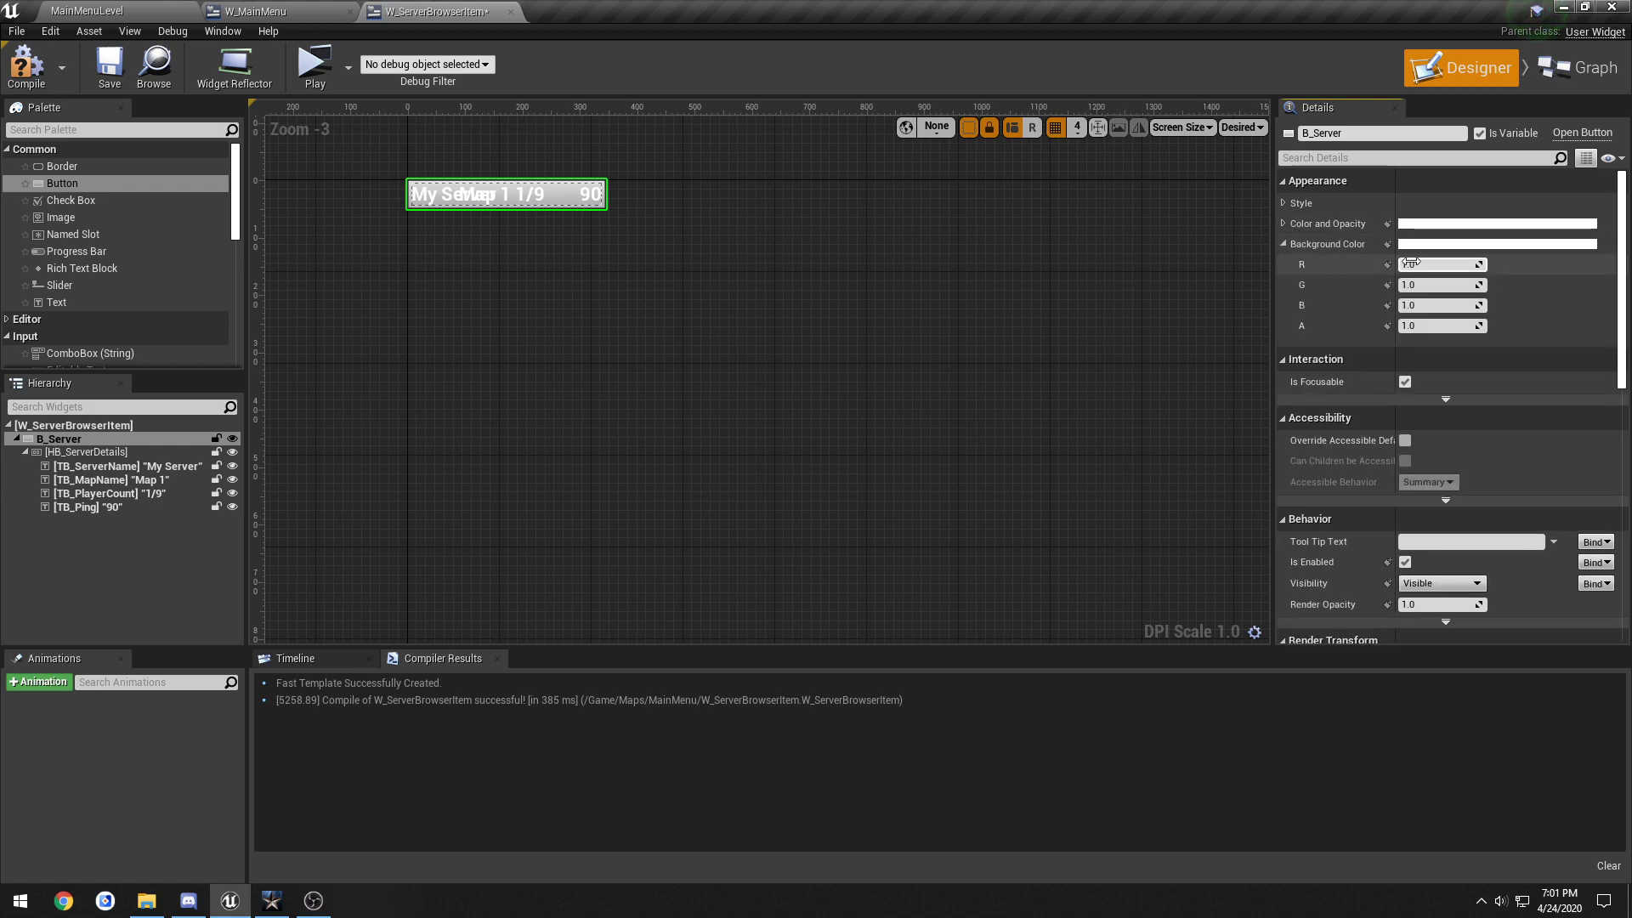
left_click(1421, 264)
type("0")
key("Tab")
type("0")
key("Tab")
type("0")
key("Tab")
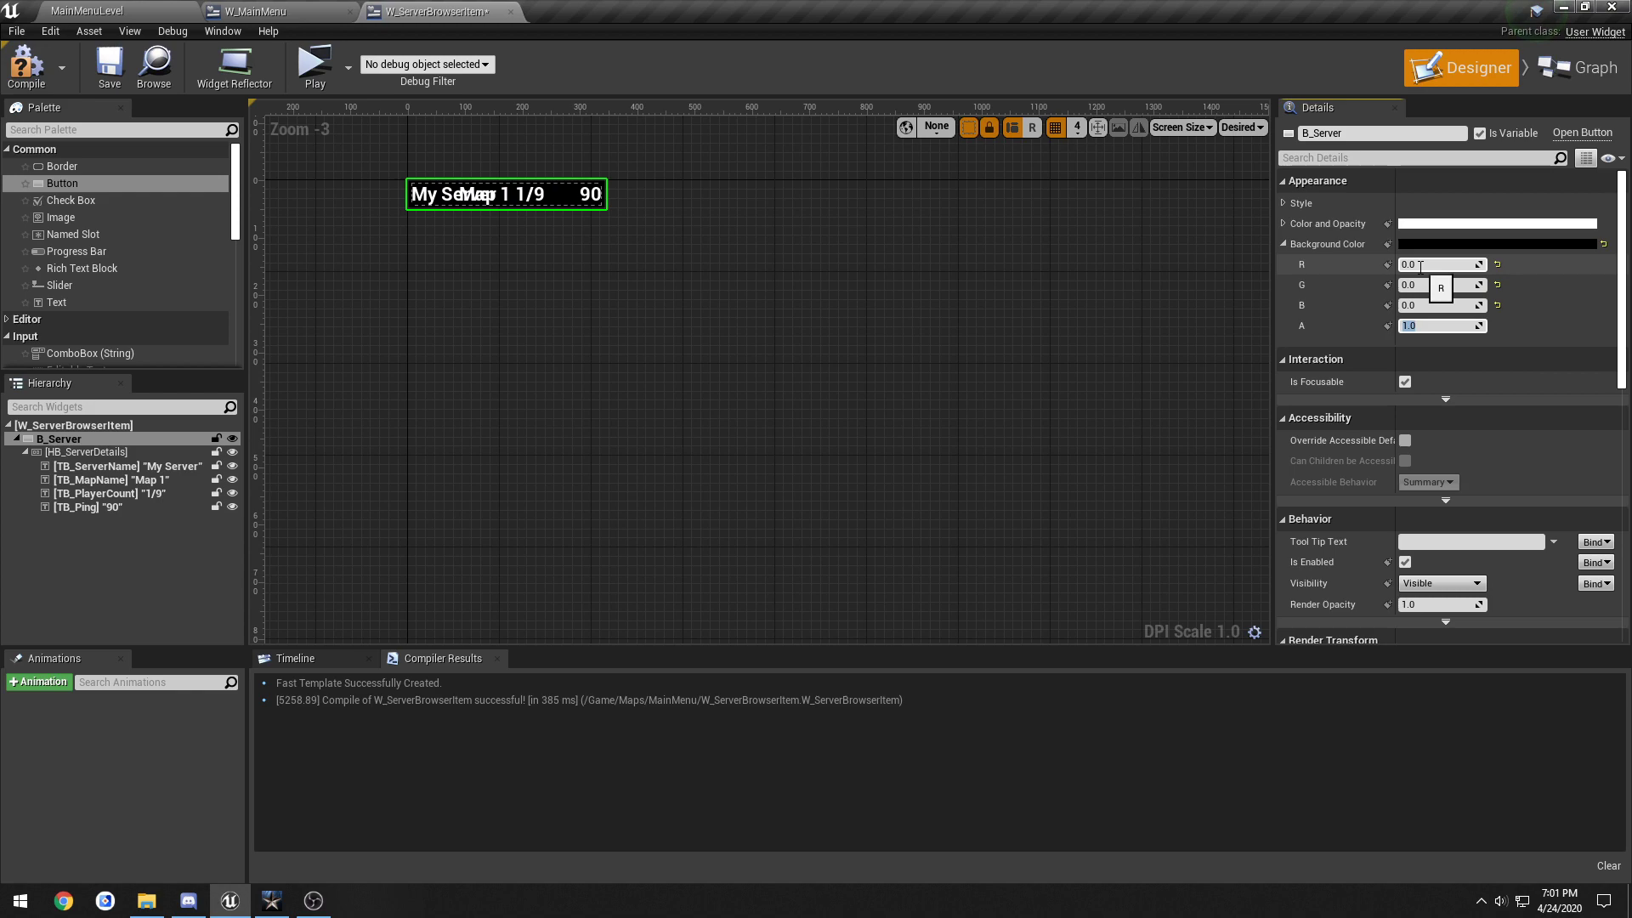
key("Return")
left_click(27, 66)
left_click(109, 66)
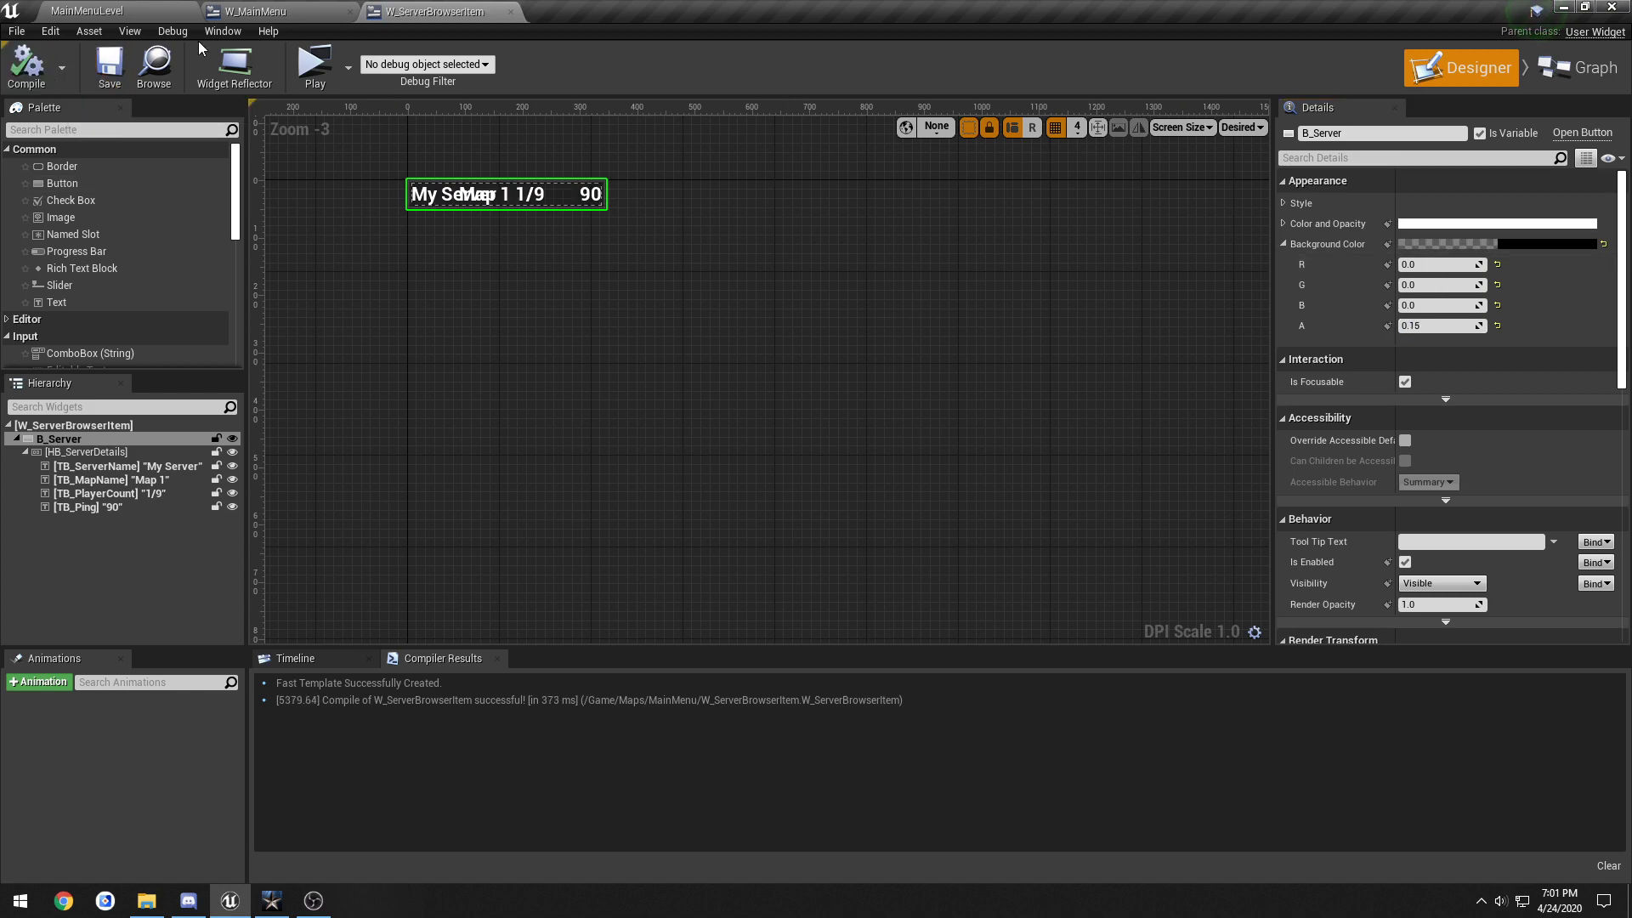
left_click(255, 11)
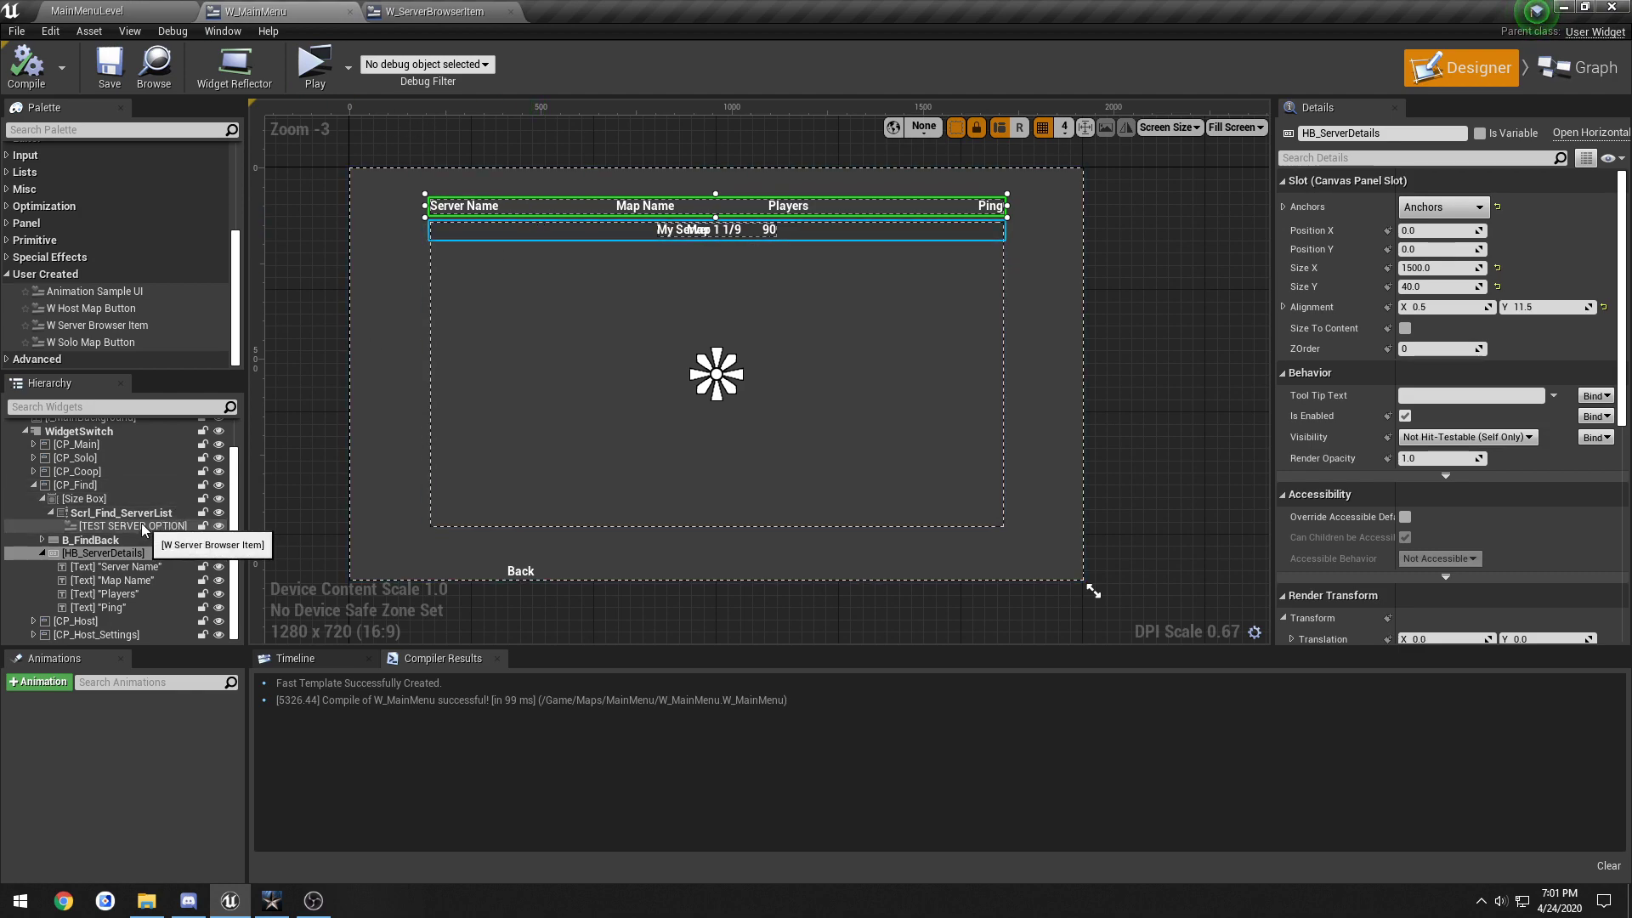
Step: Browse W_MainMenu's panels, then double-click the server list row to open W_ServerBrowserItem
left_click(164, 457)
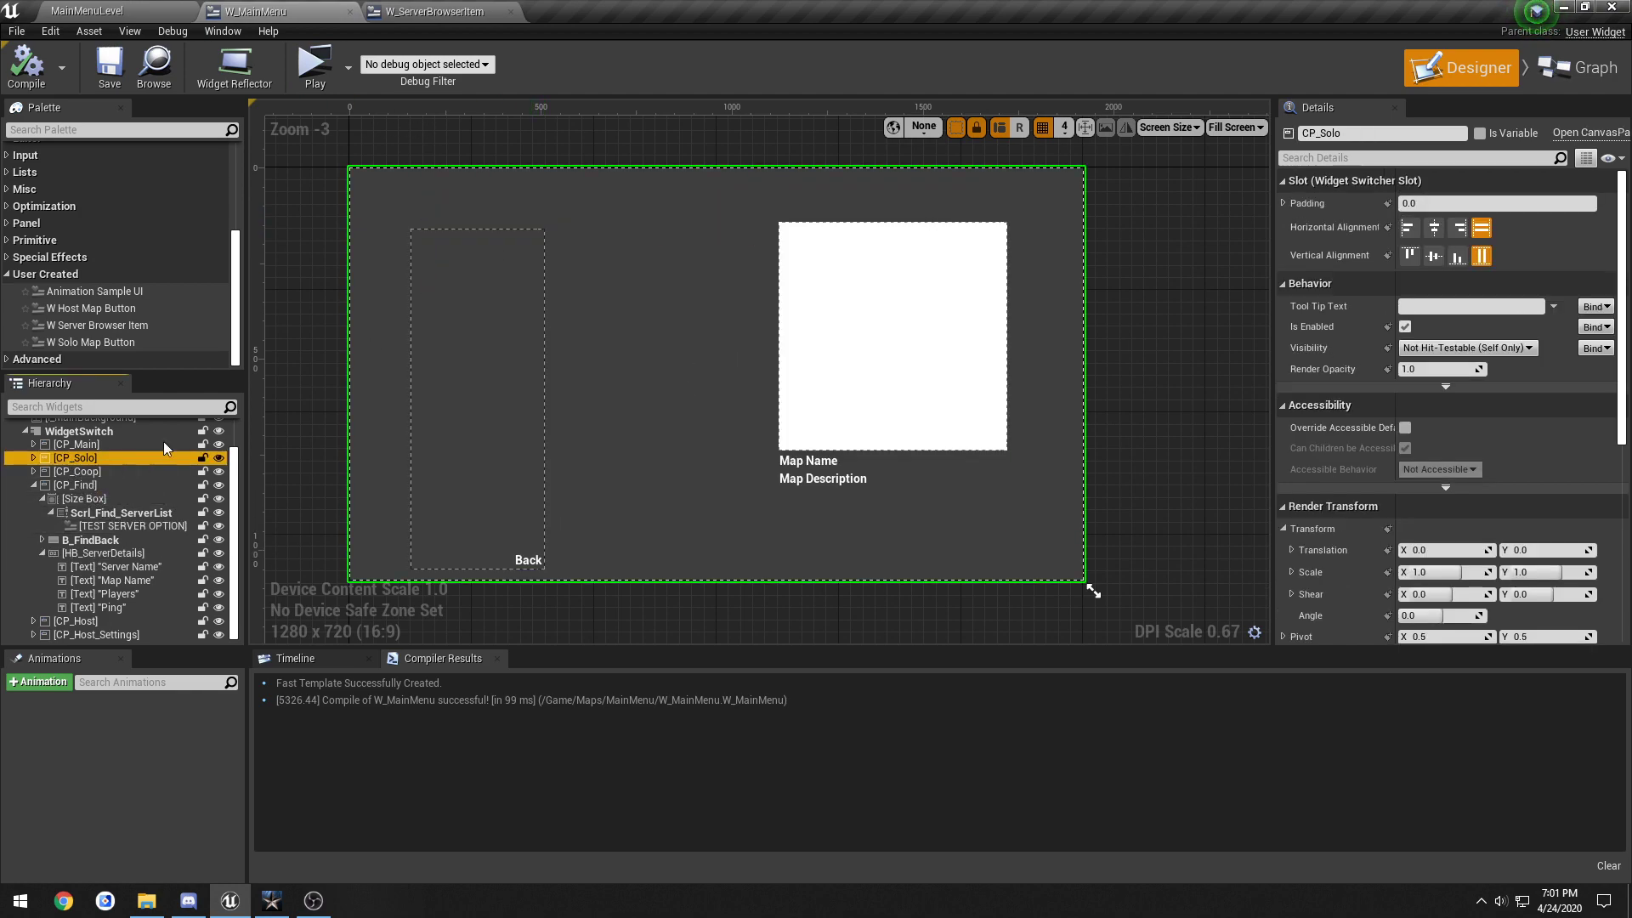
left_click(77, 443)
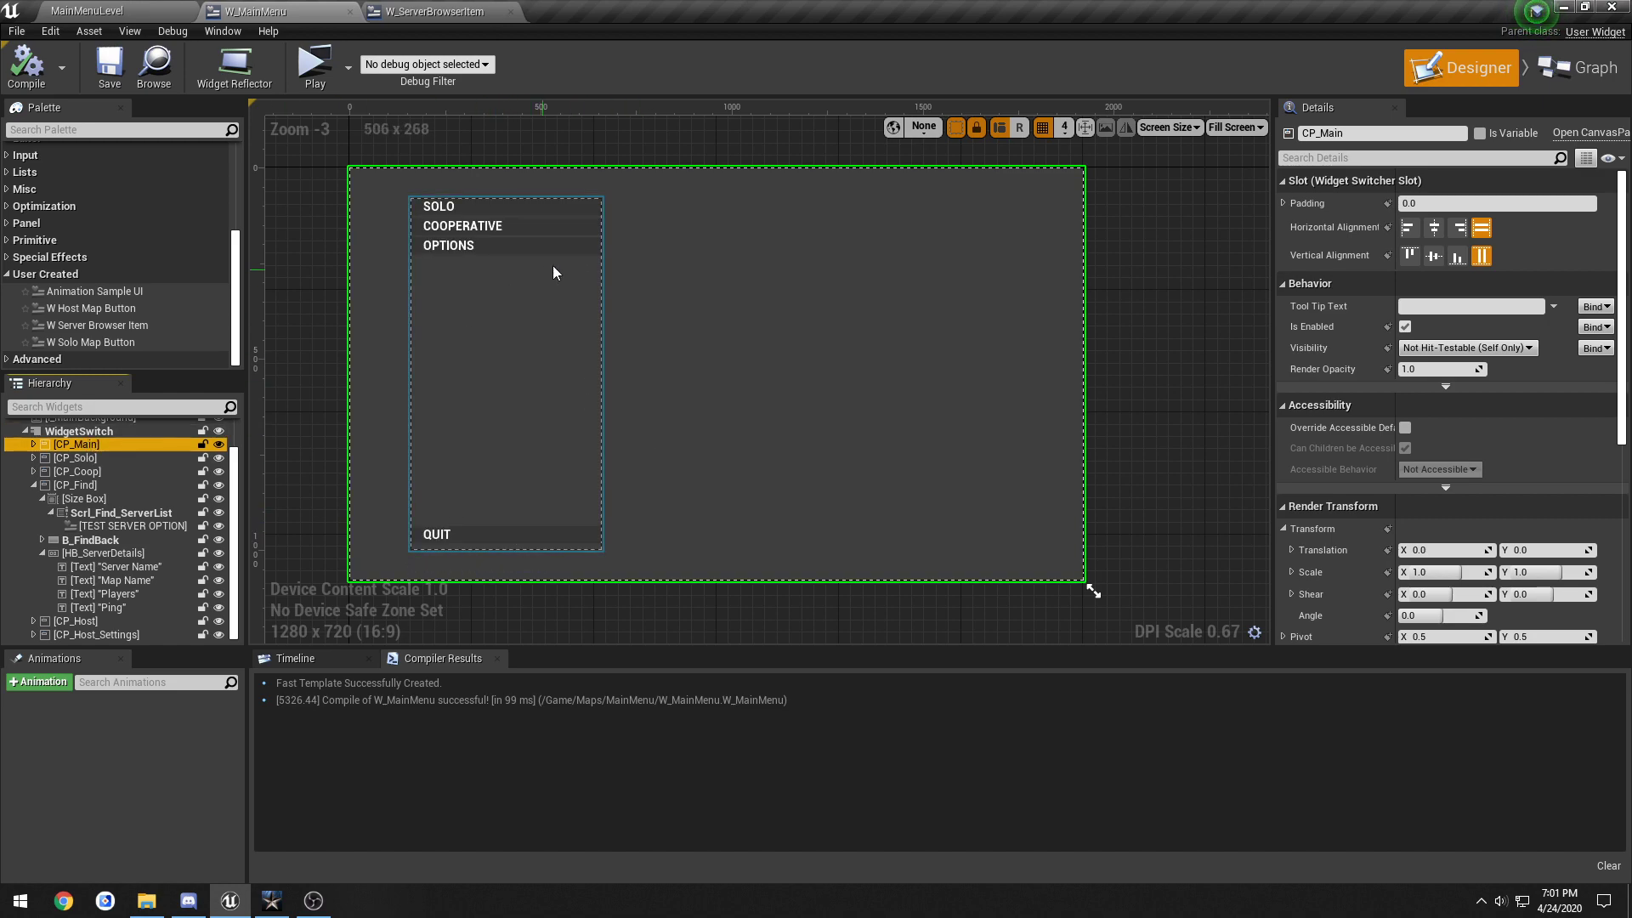
left_click(580, 255)
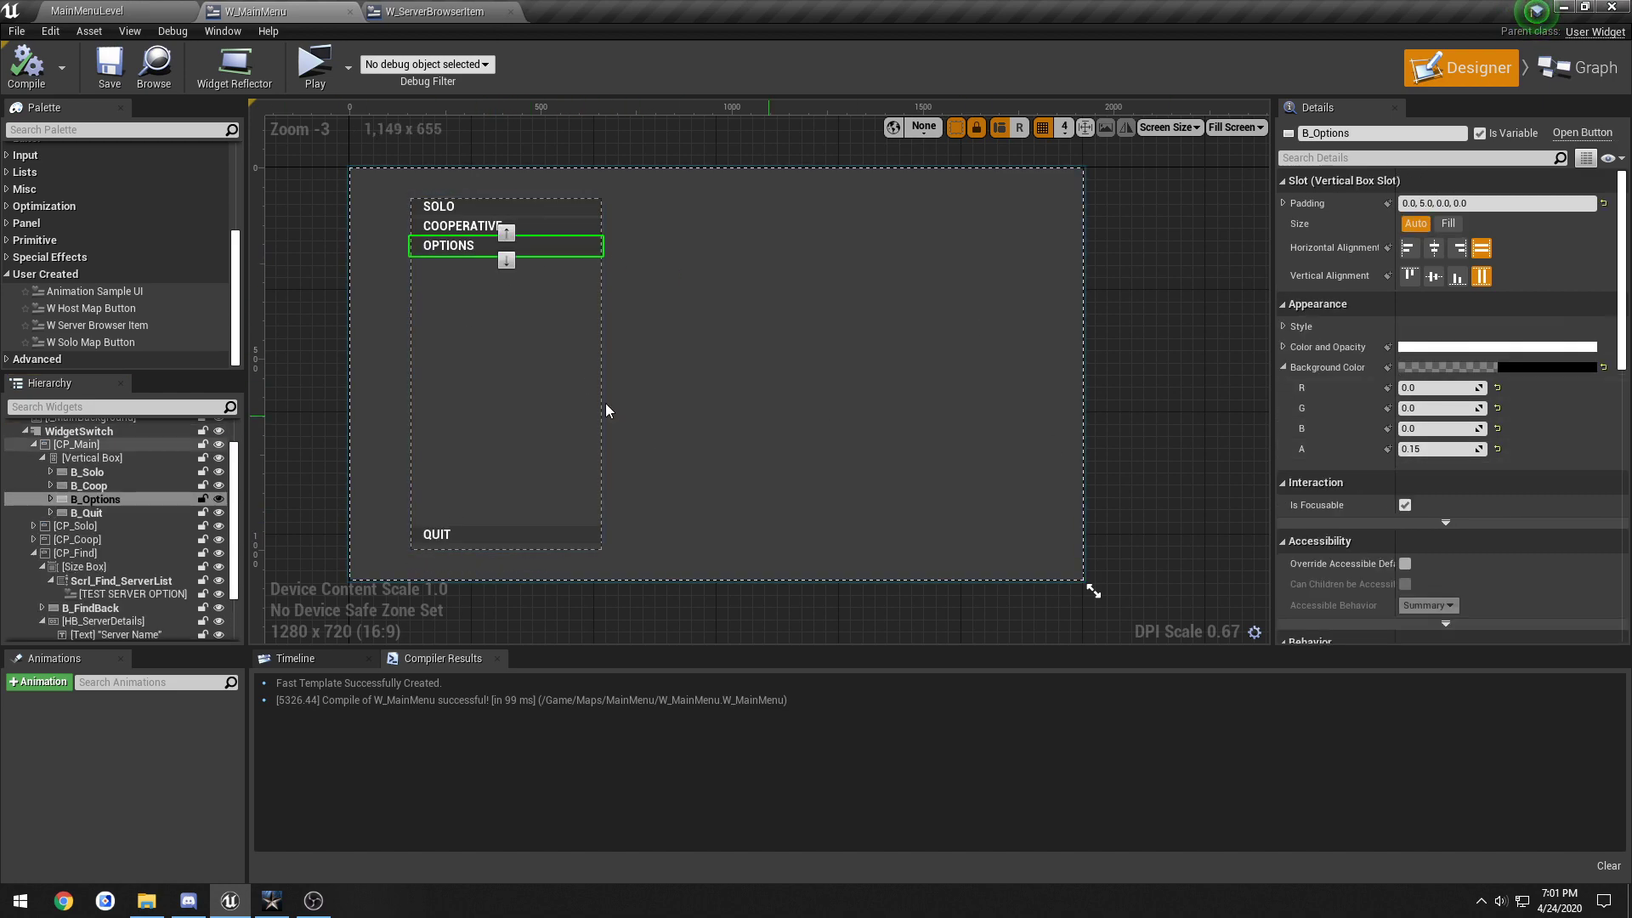
left_click(33, 444)
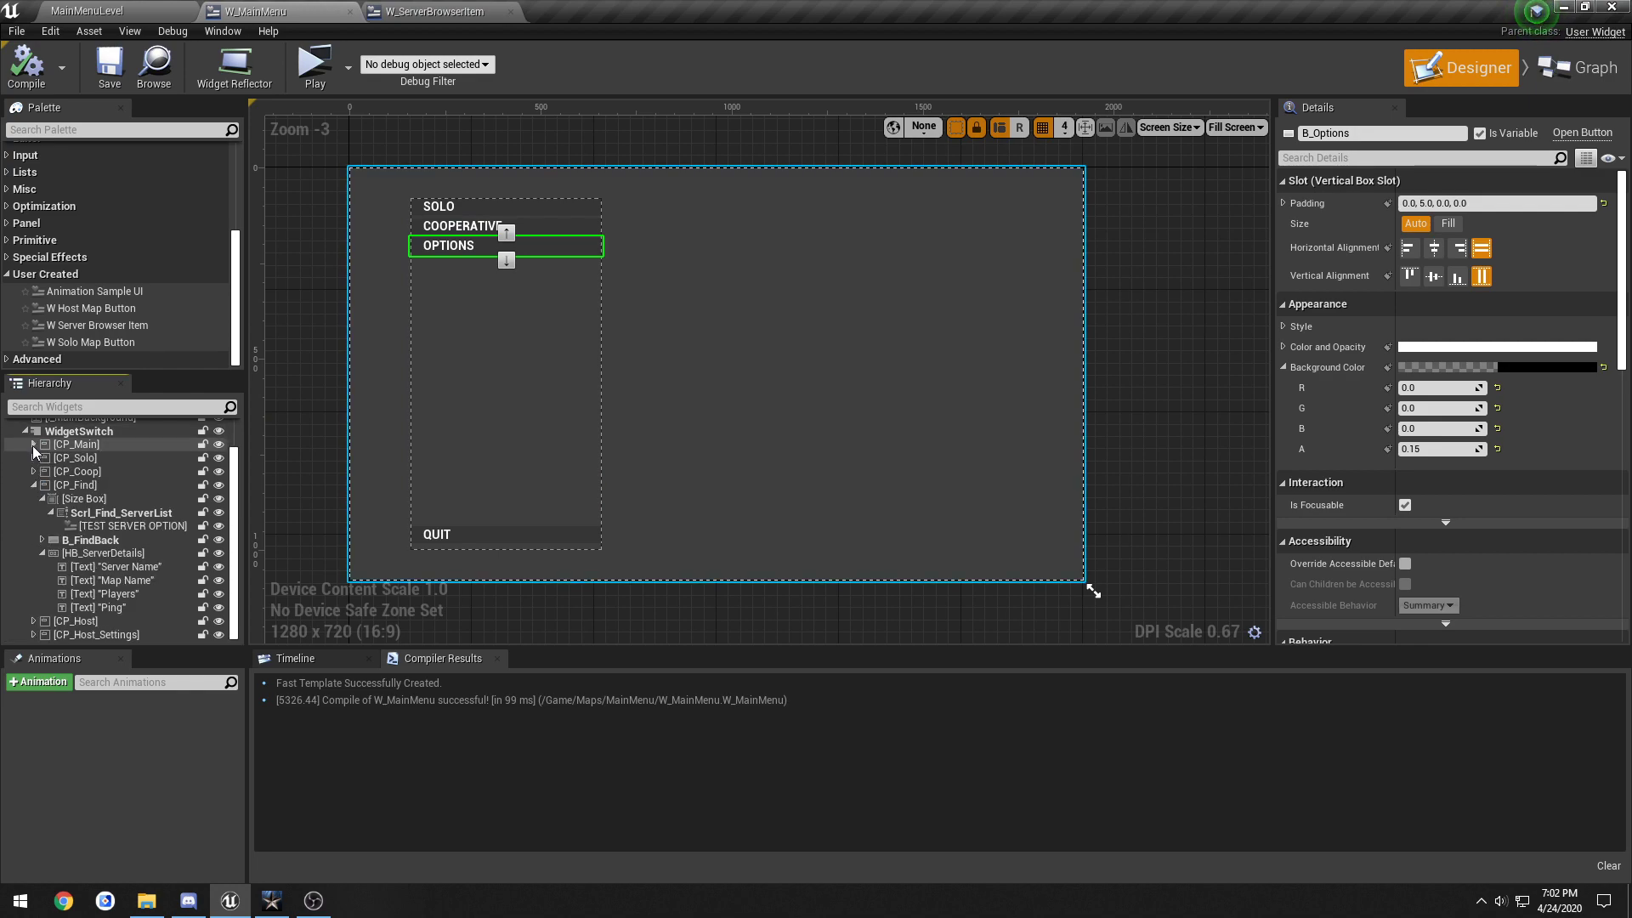
left_click(84, 497)
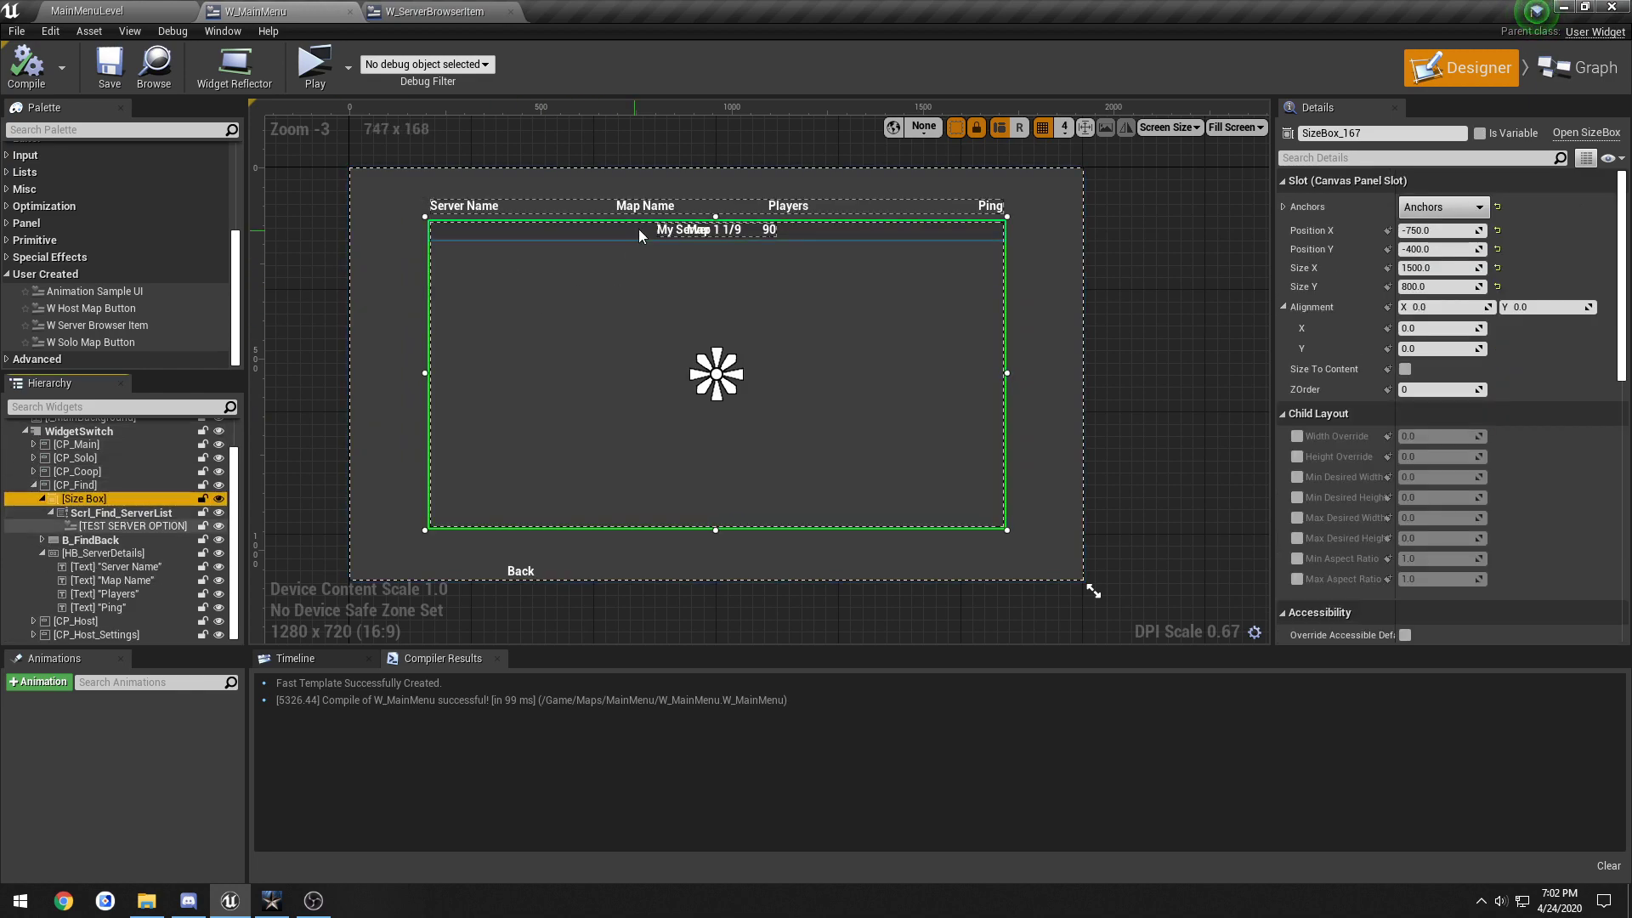
double_click(611, 230)
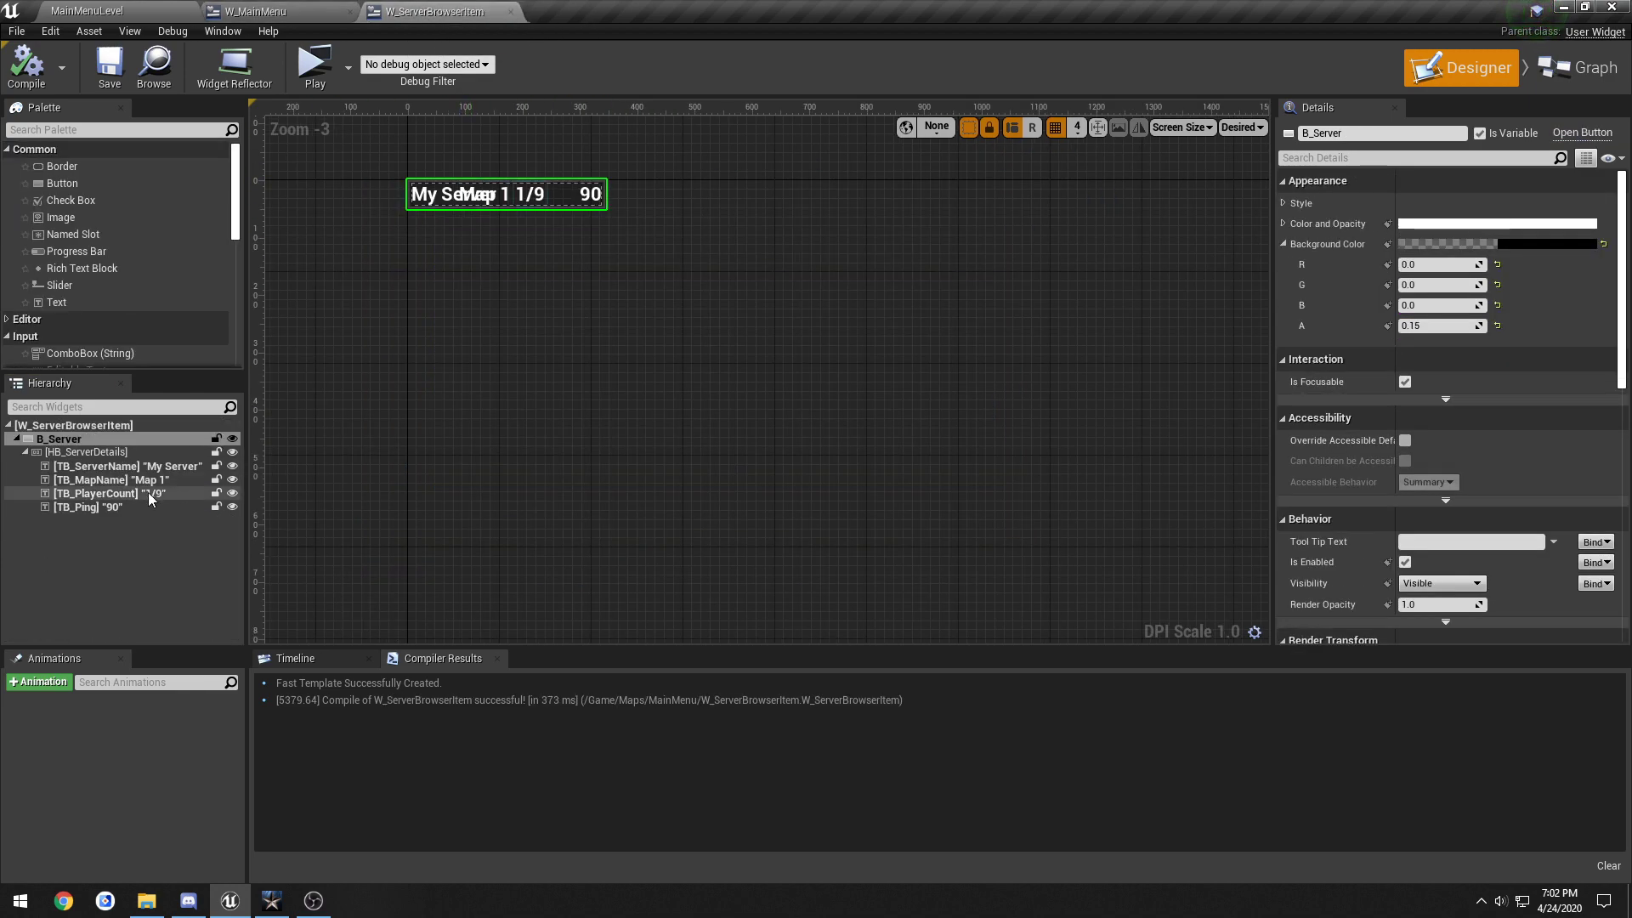
Step: Set HB_ServerDetails to fill horizontally and vertically, then compile and save
left_click(125, 451)
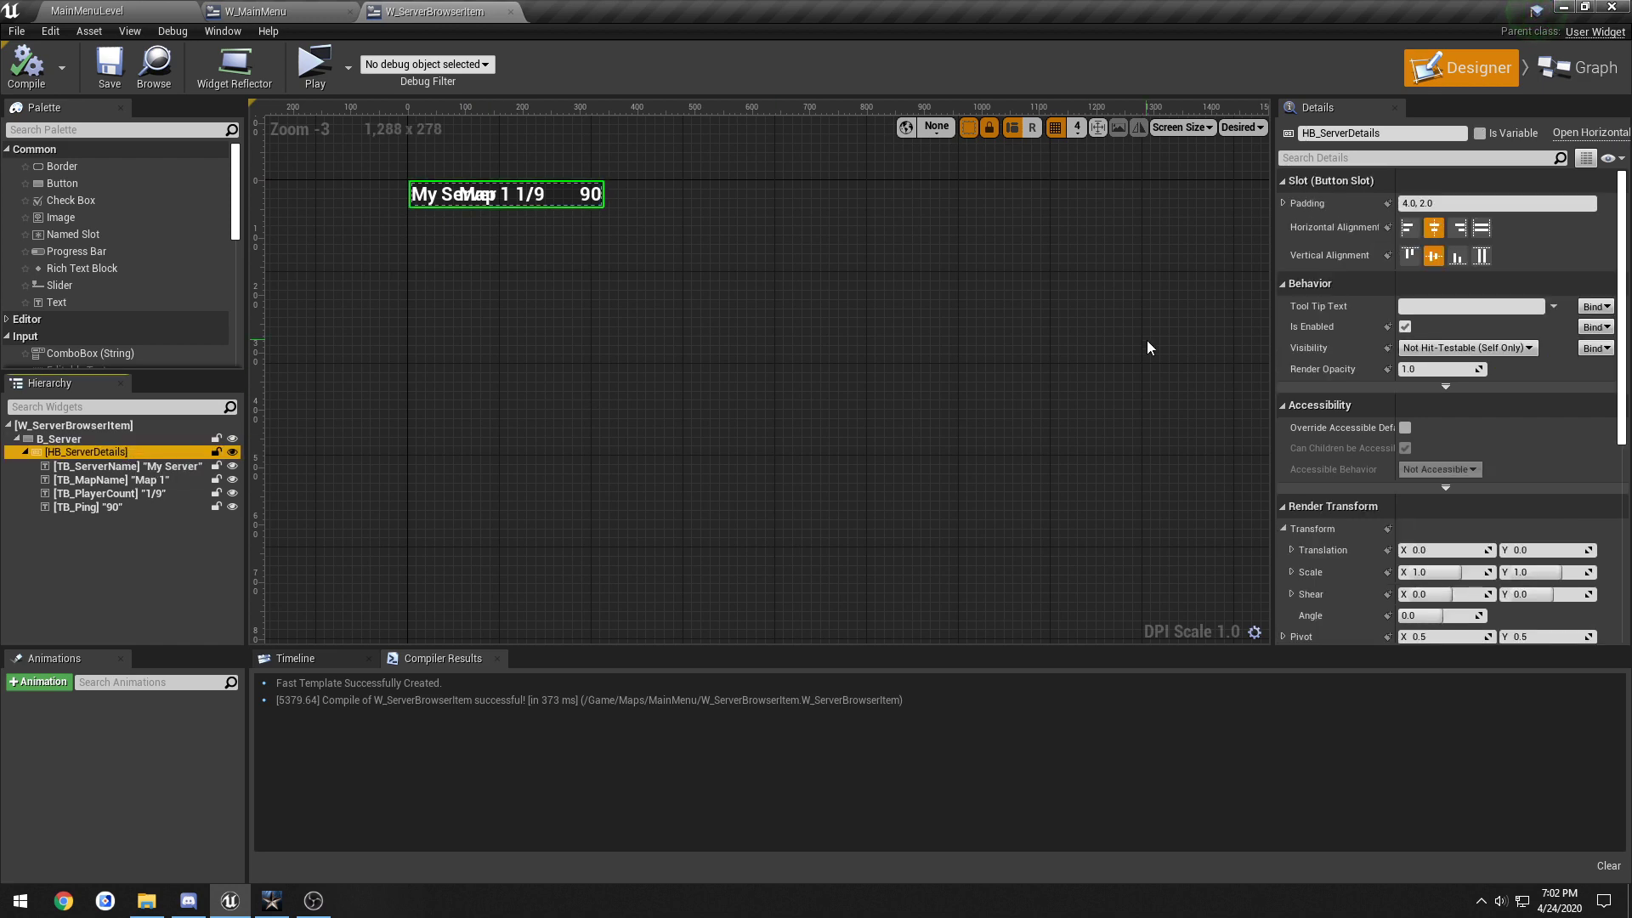
left_click(1481, 228)
left_click(1481, 256)
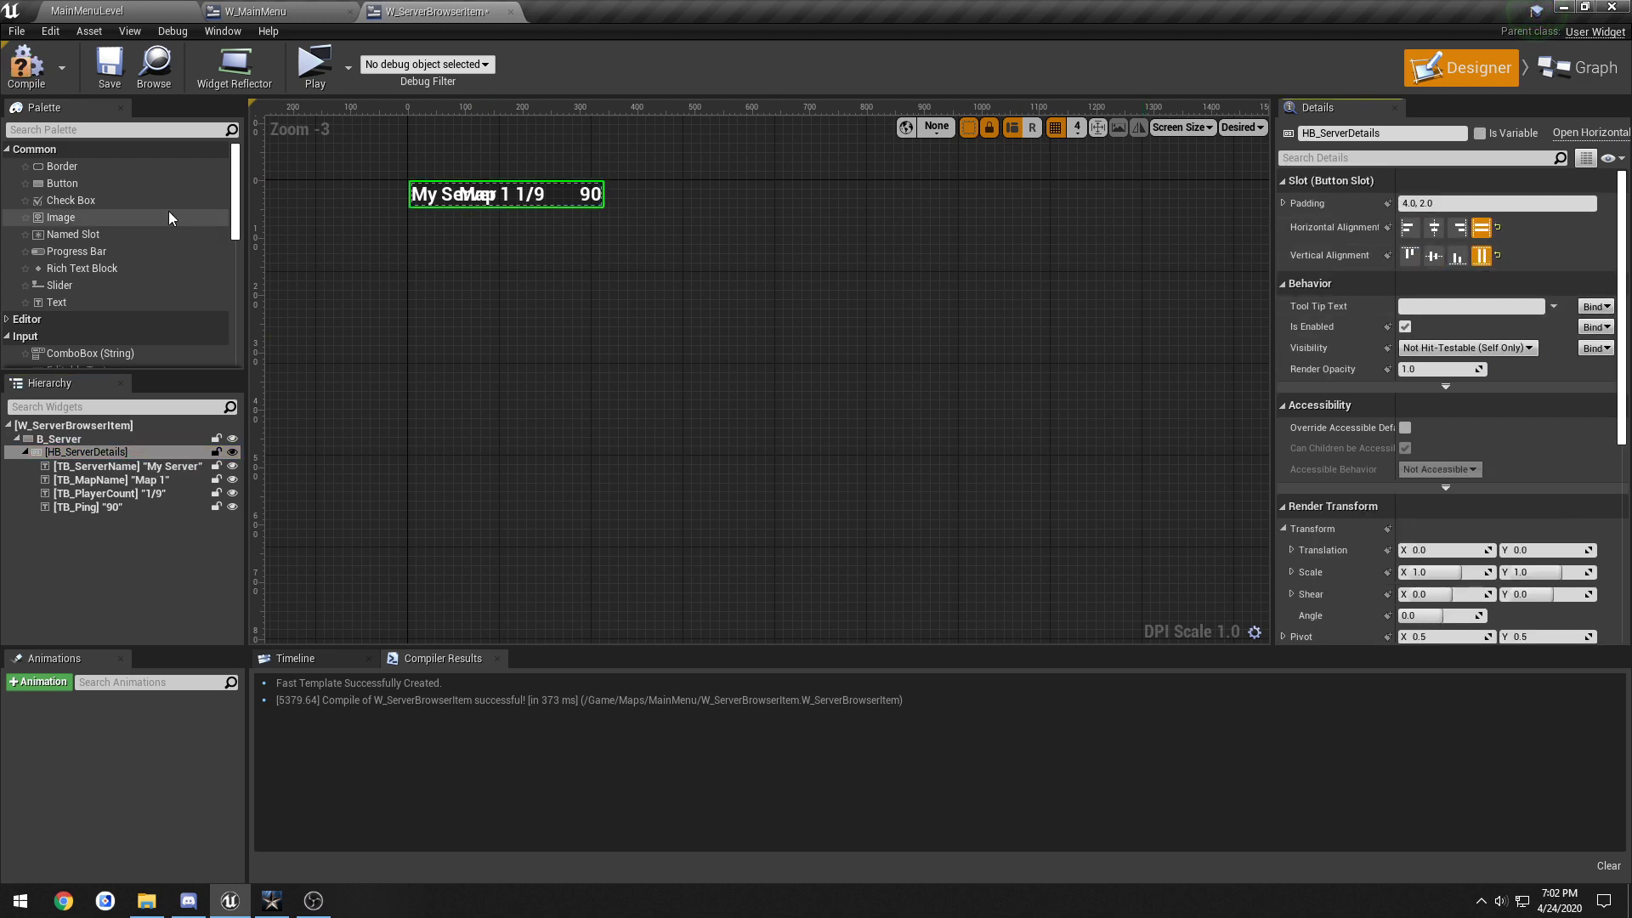
left_click(20, 68)
left_click(109, 67)
Step: Play-test W_MainMenu, opening Cooperative > Find to check the server list, then close
left_click(272, 12)
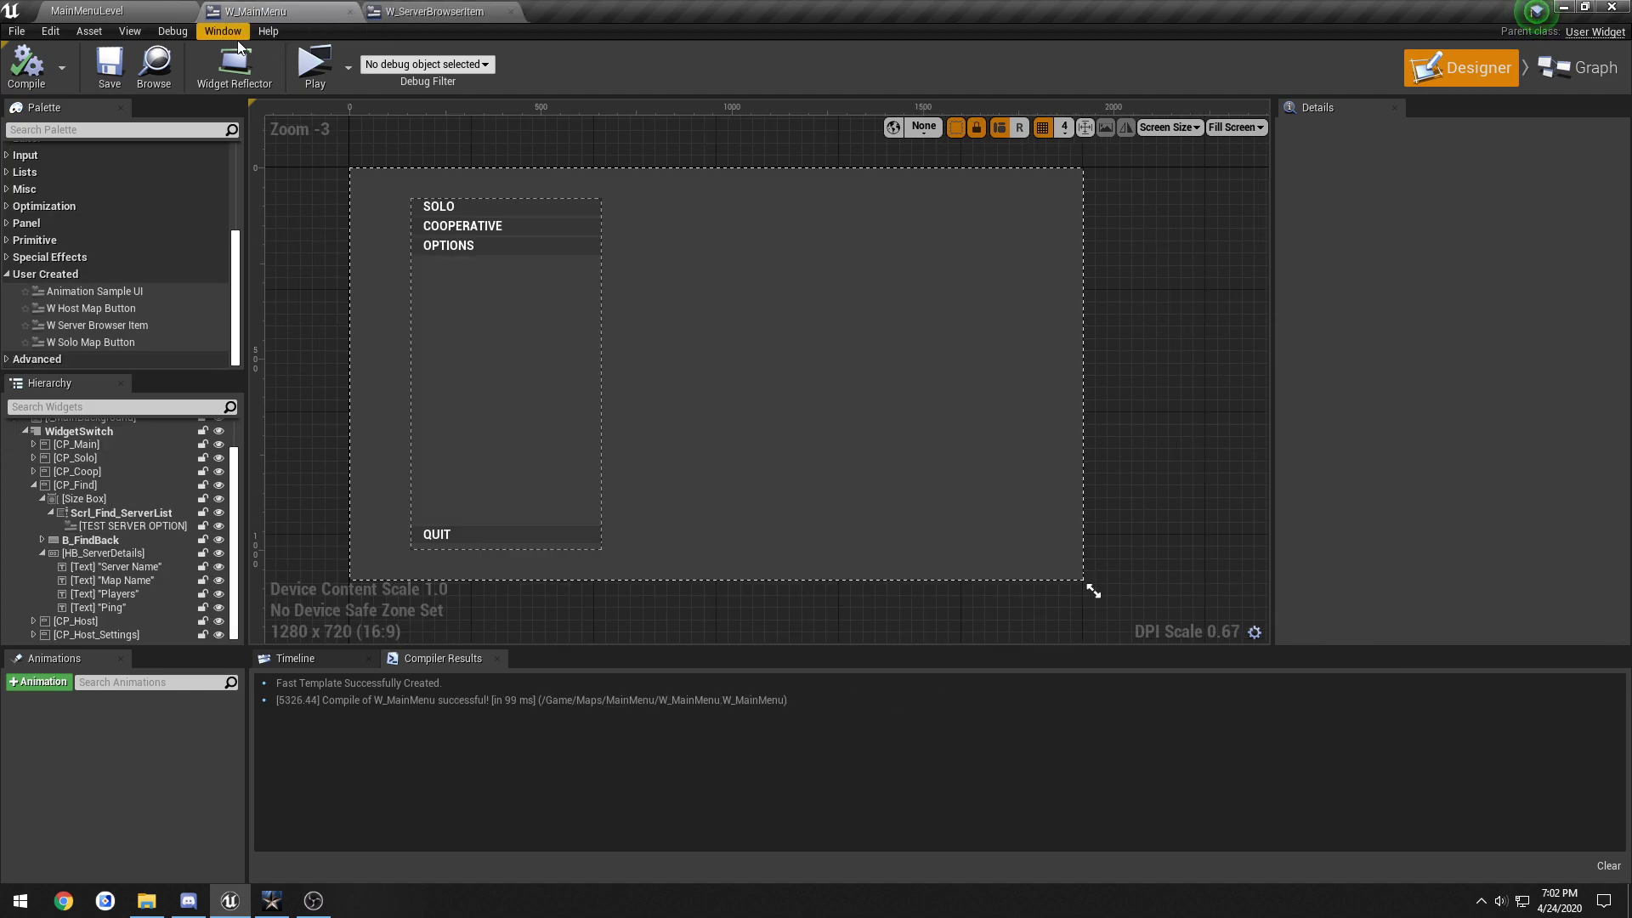
left_click(90, 539)
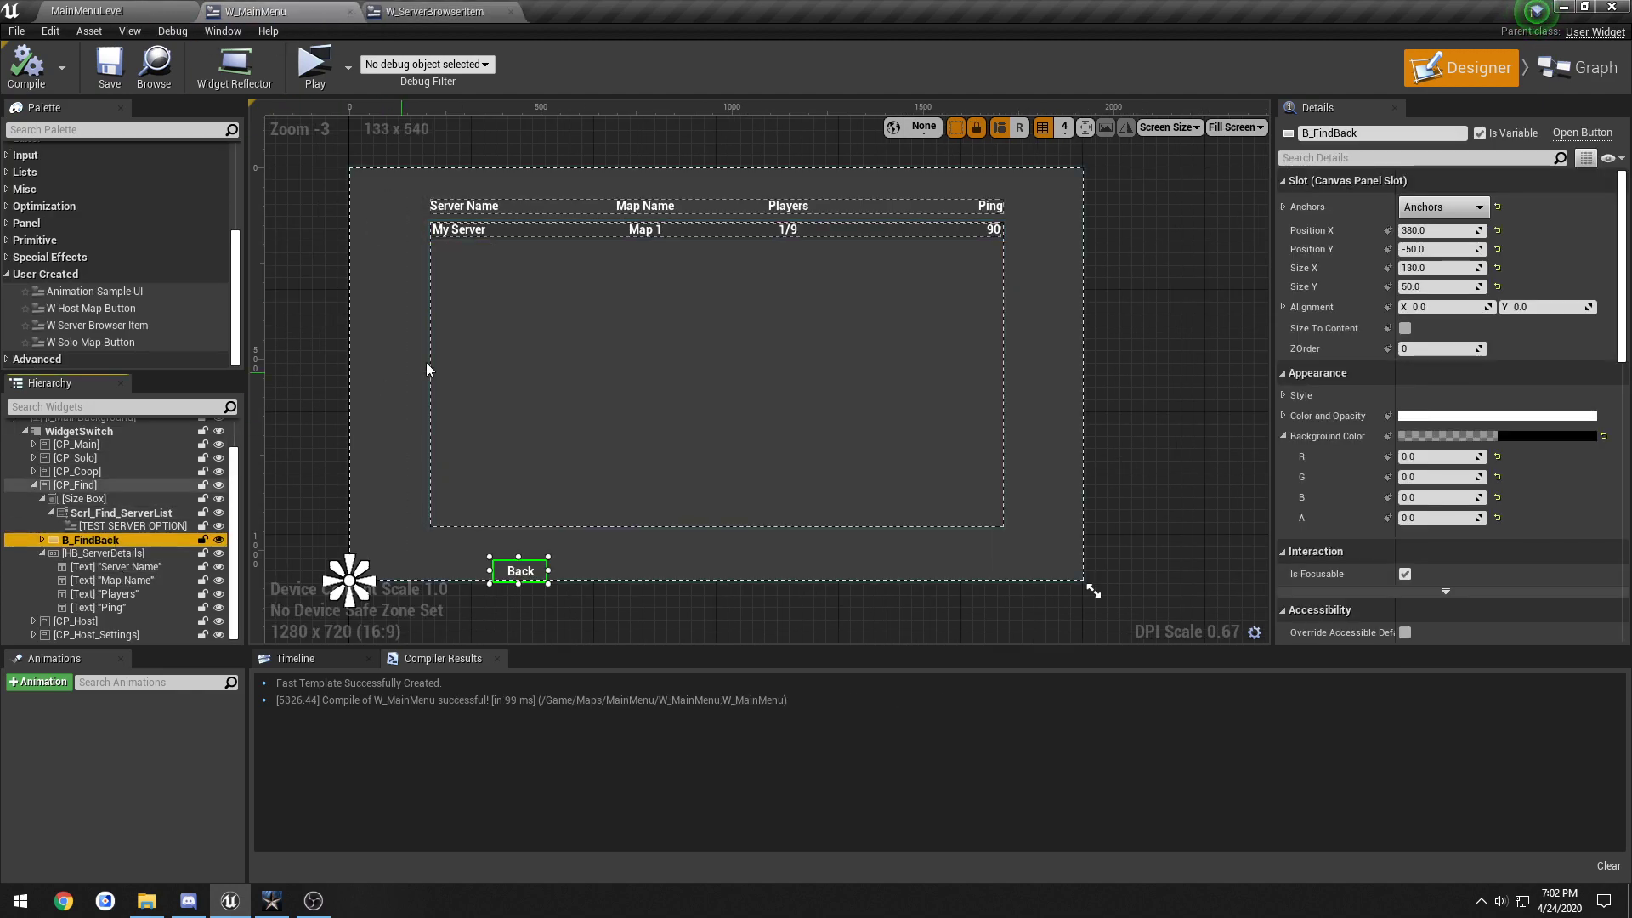
scroll(638, 280, "up", 3)
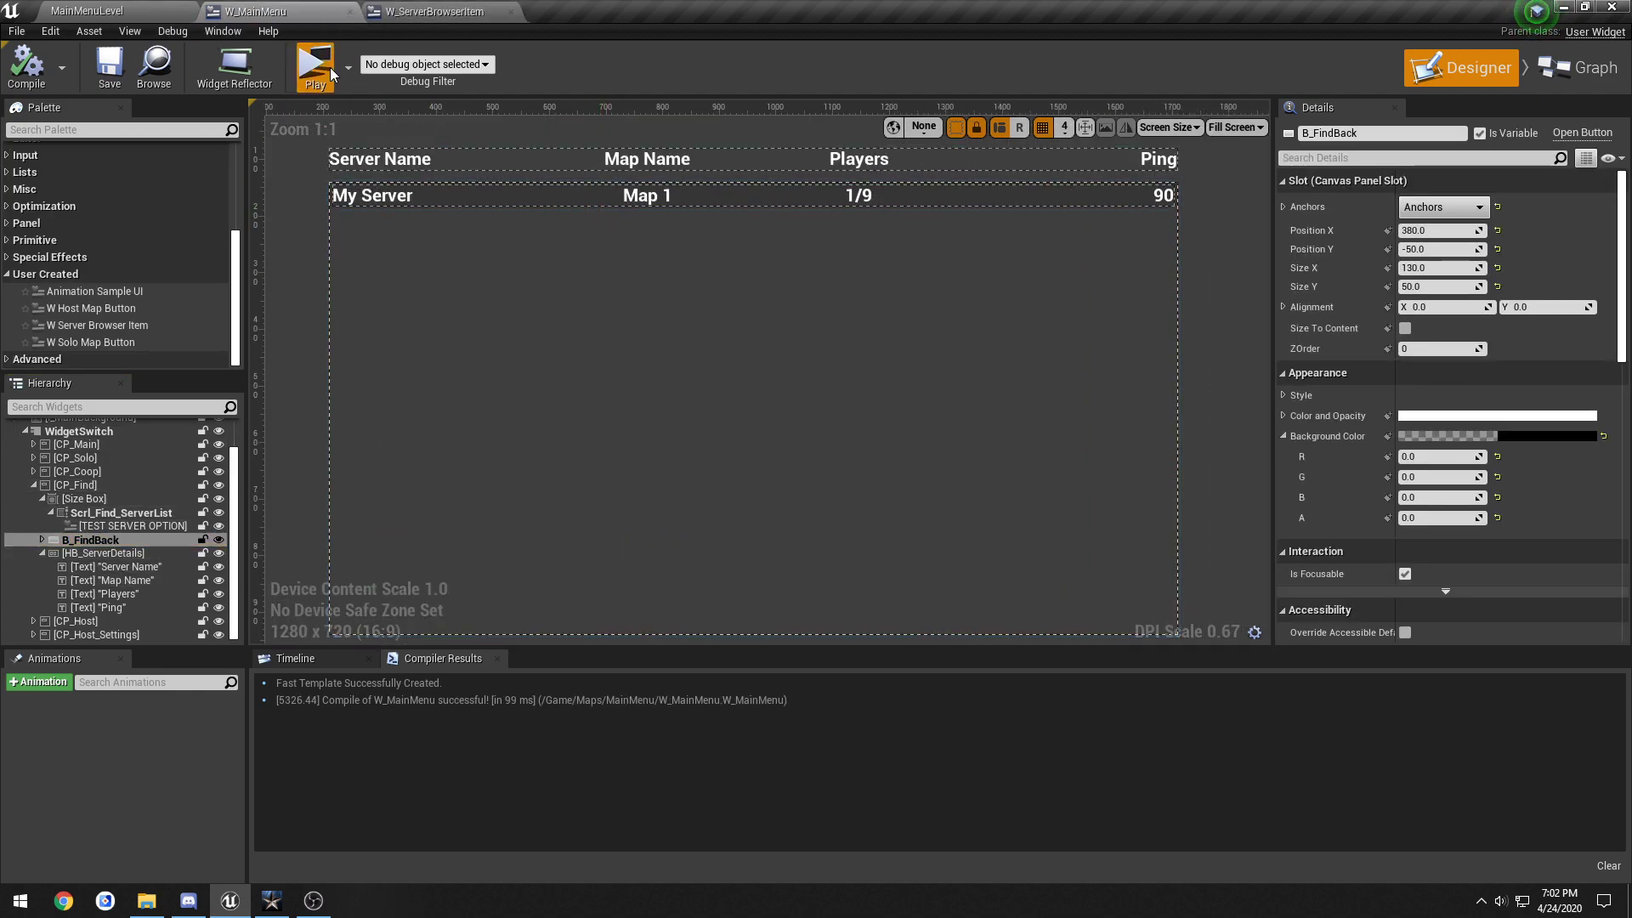
left_click(316, 68)
left_click(559, 229)
left_click(578, 208)
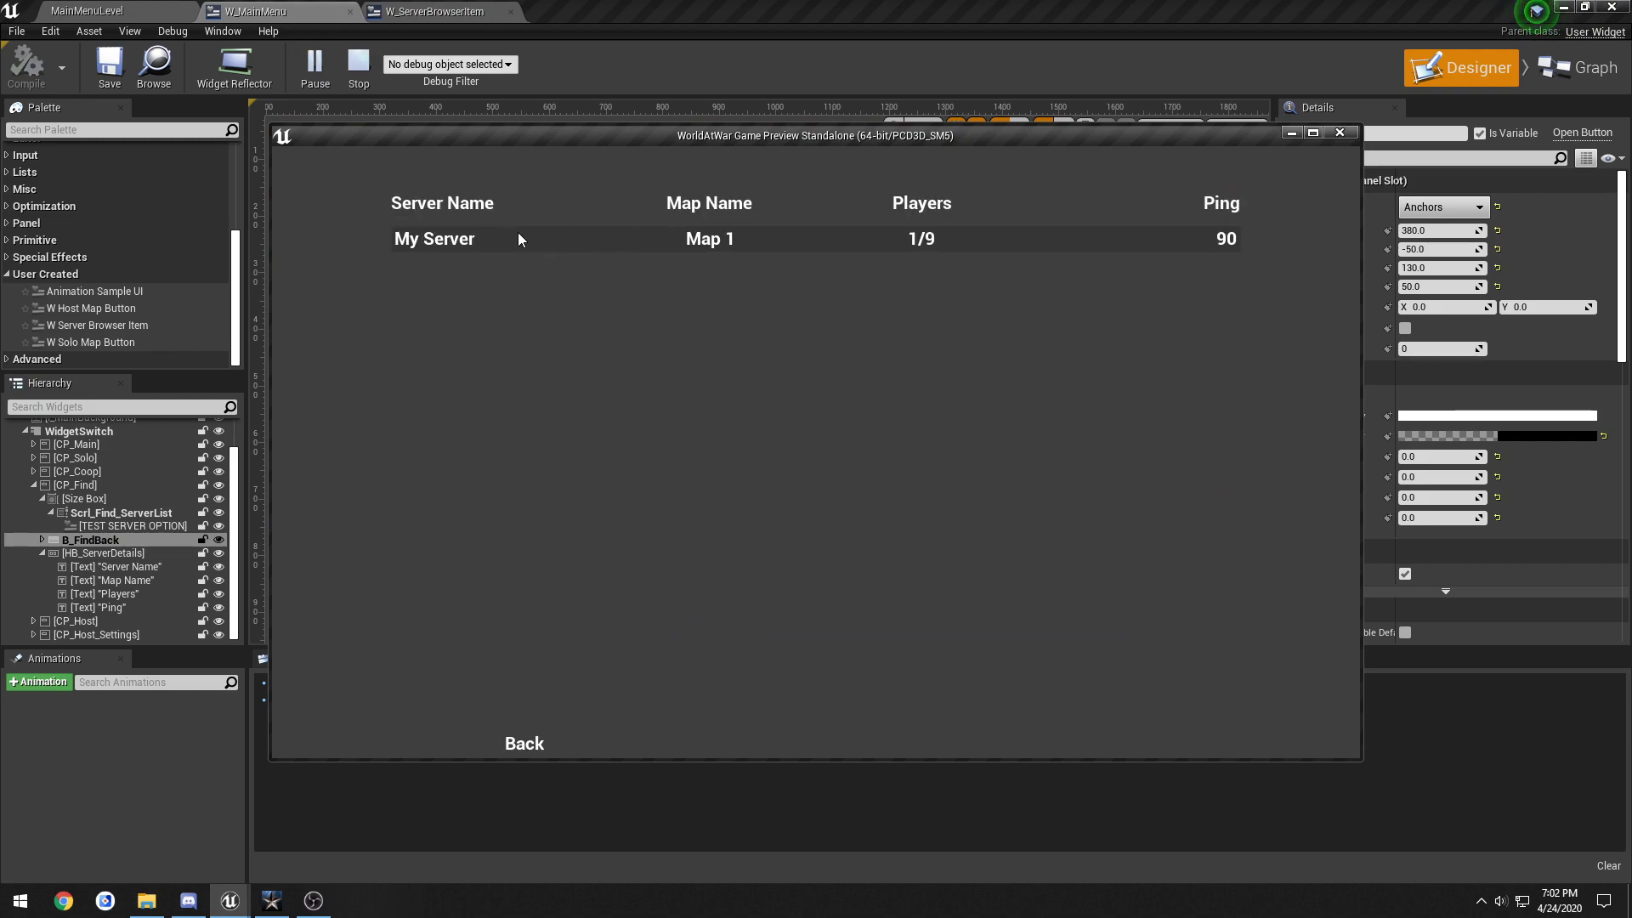
left_click(1340, 134)
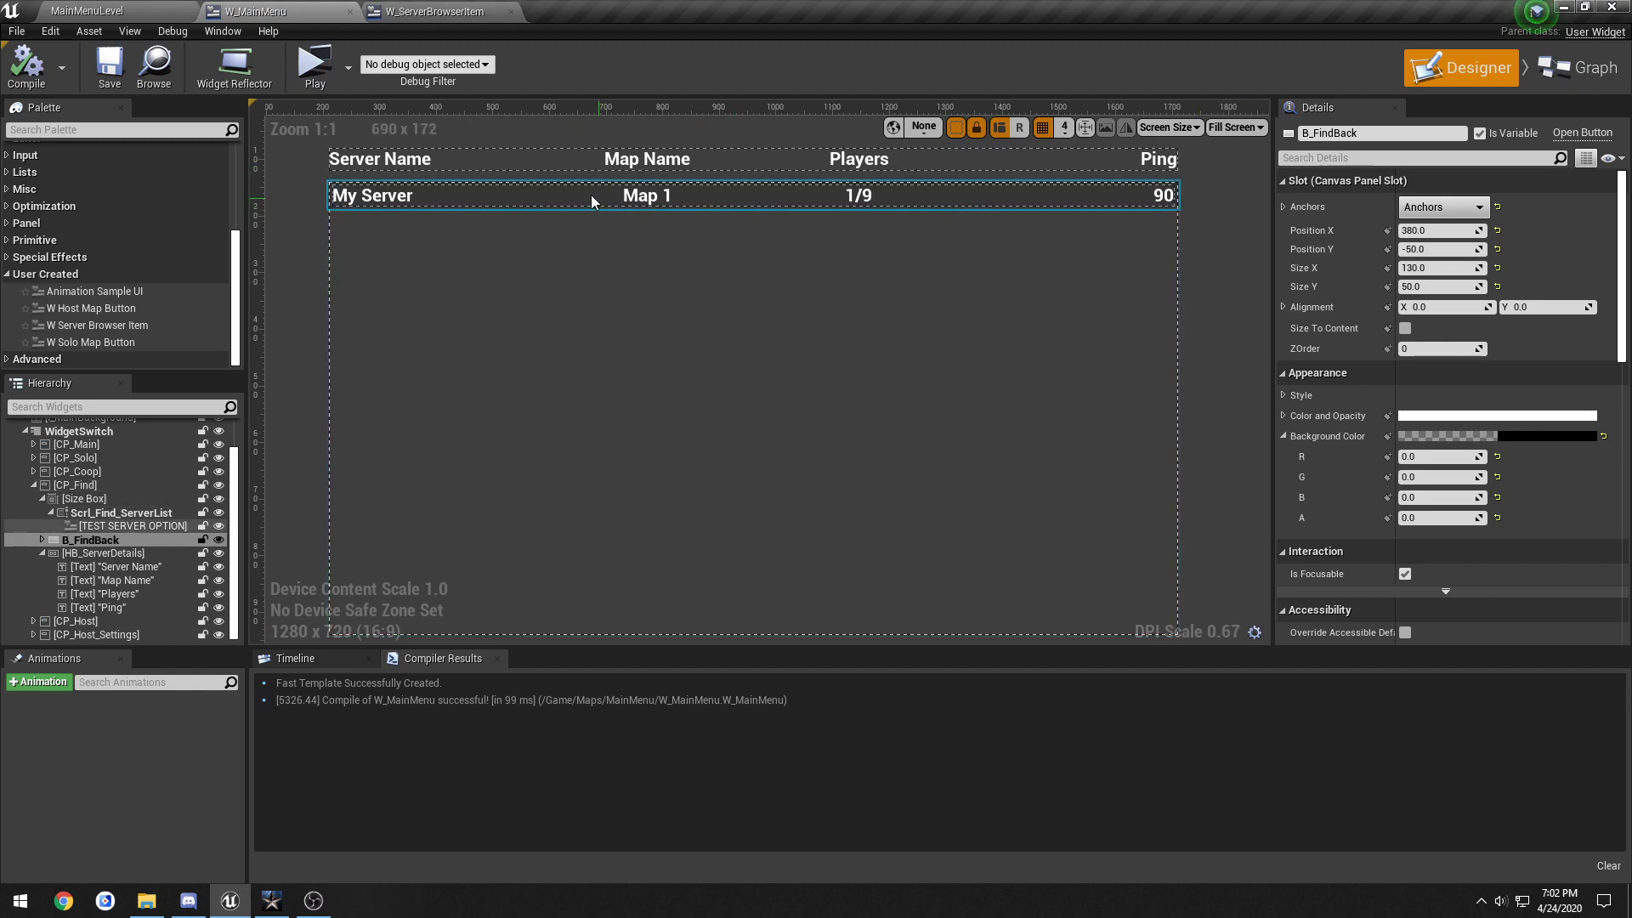
Step: Select the HB_ServerDetails header row and try adding an Image widget around it
left_click(554, 162)
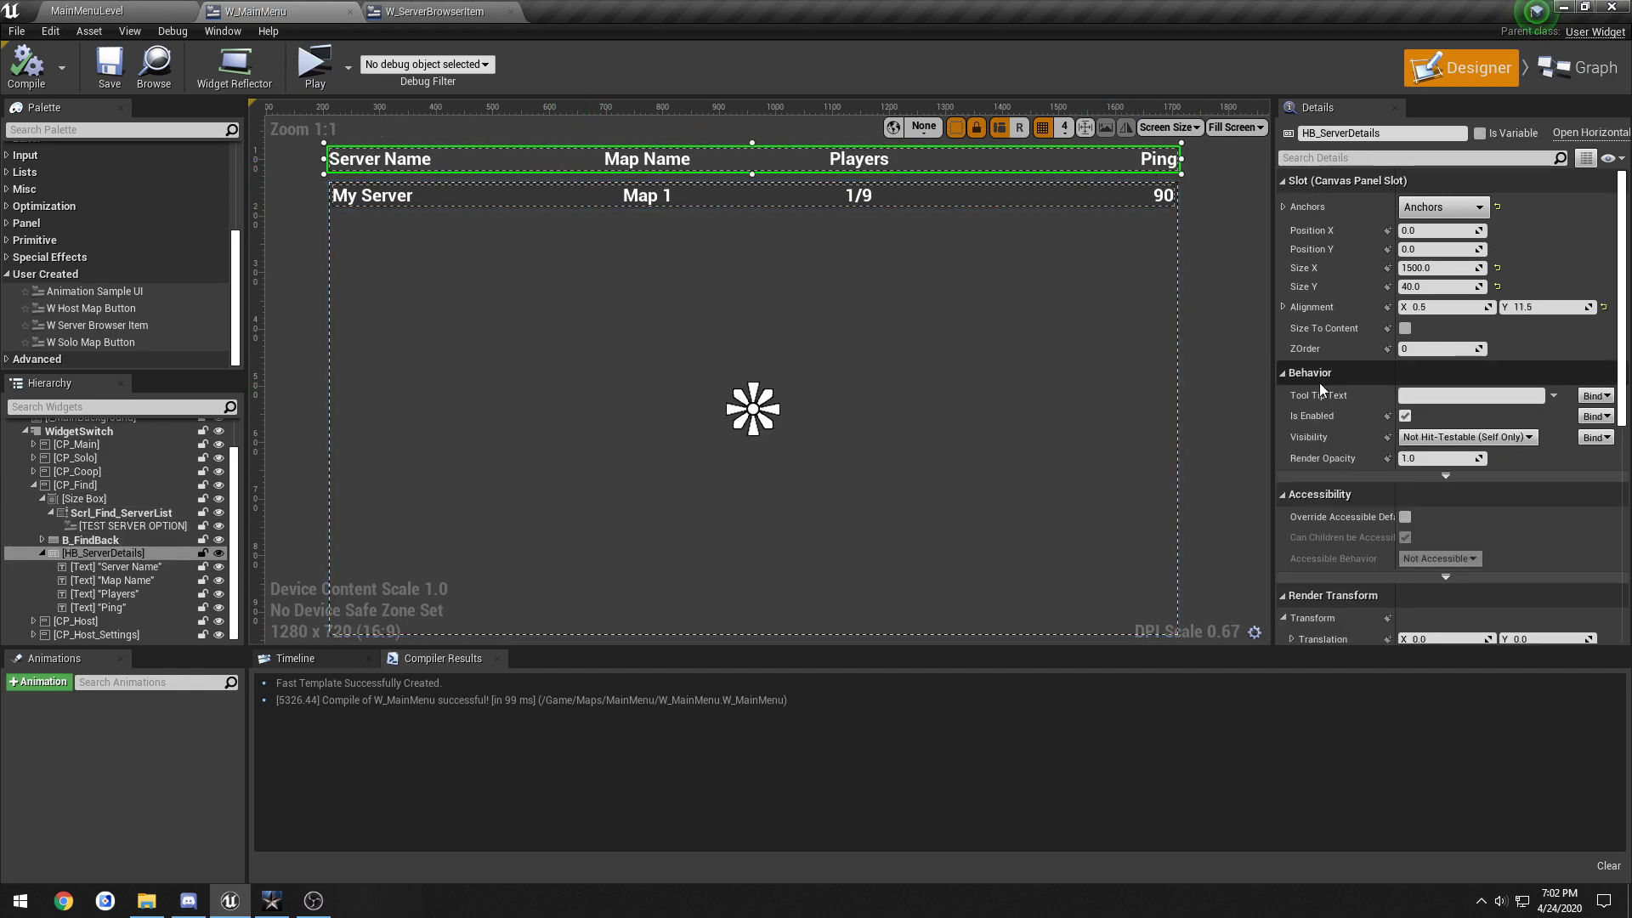
scroll(1337, 379, "down", 4)
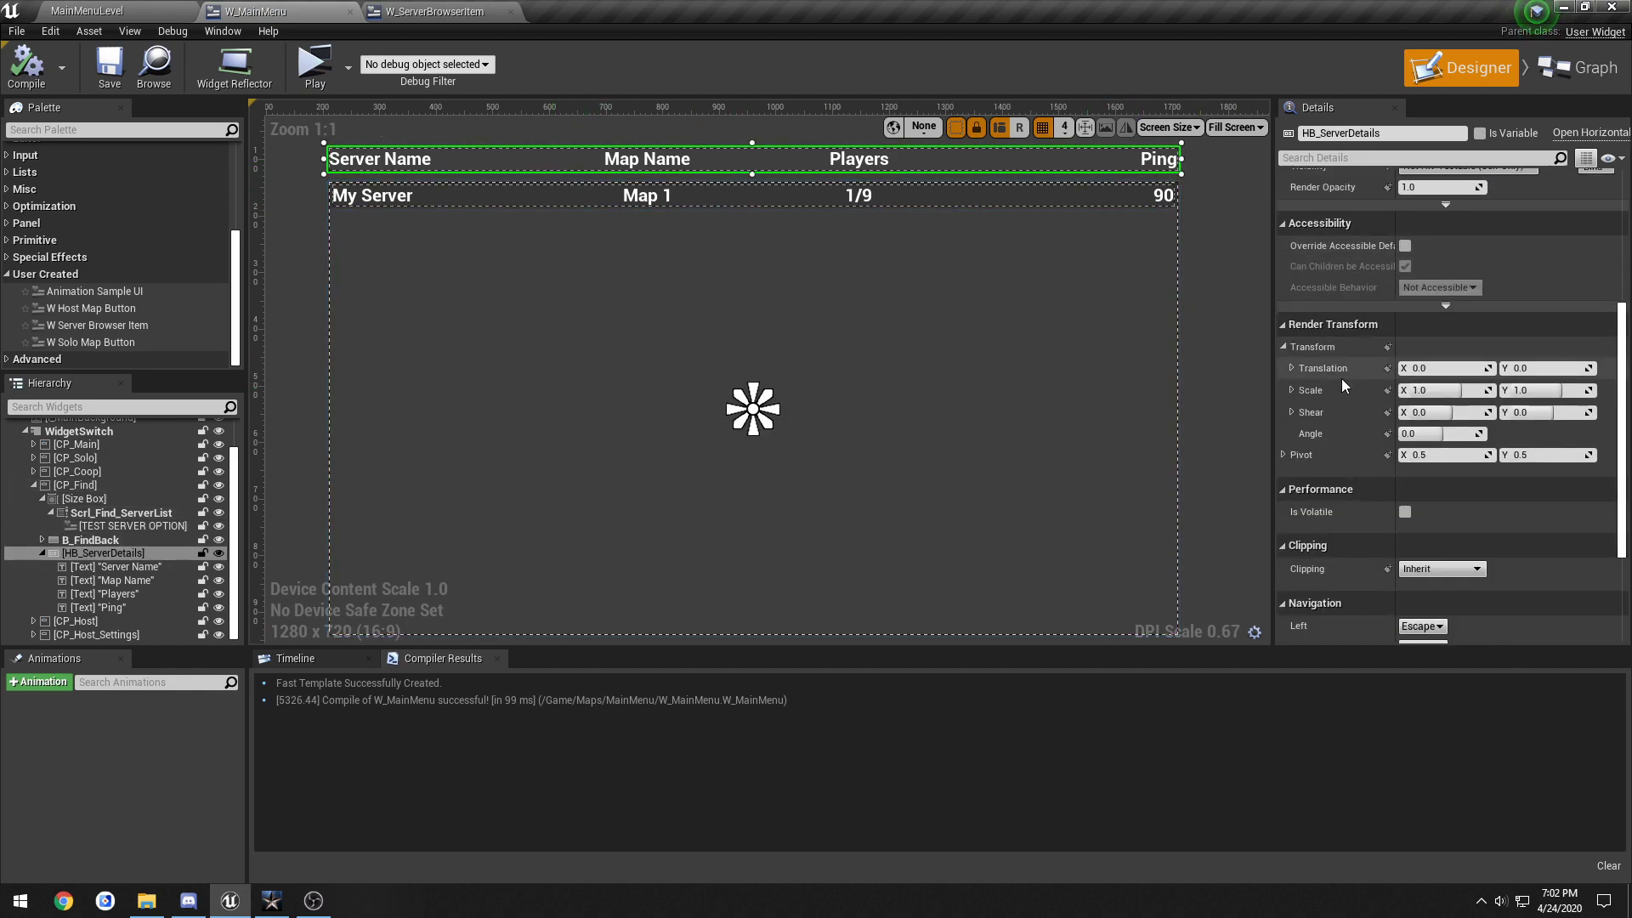
scroll(1341, 379, "down", 2)
scroll(1334, 384, "up", 6)
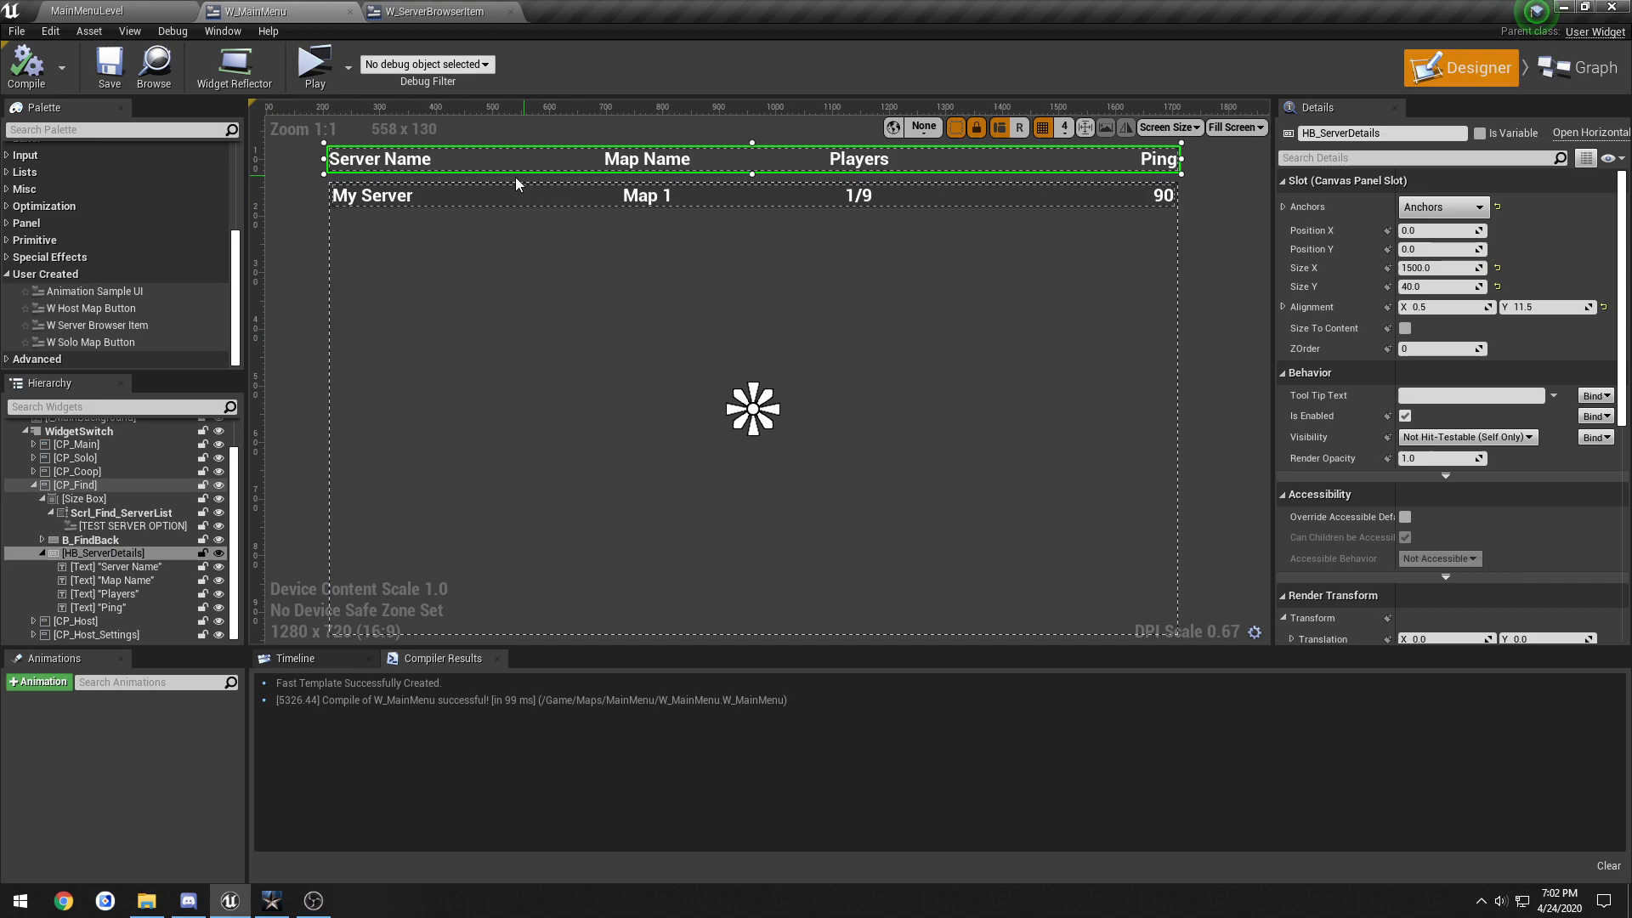
scroll(237, 279, "up", 1)
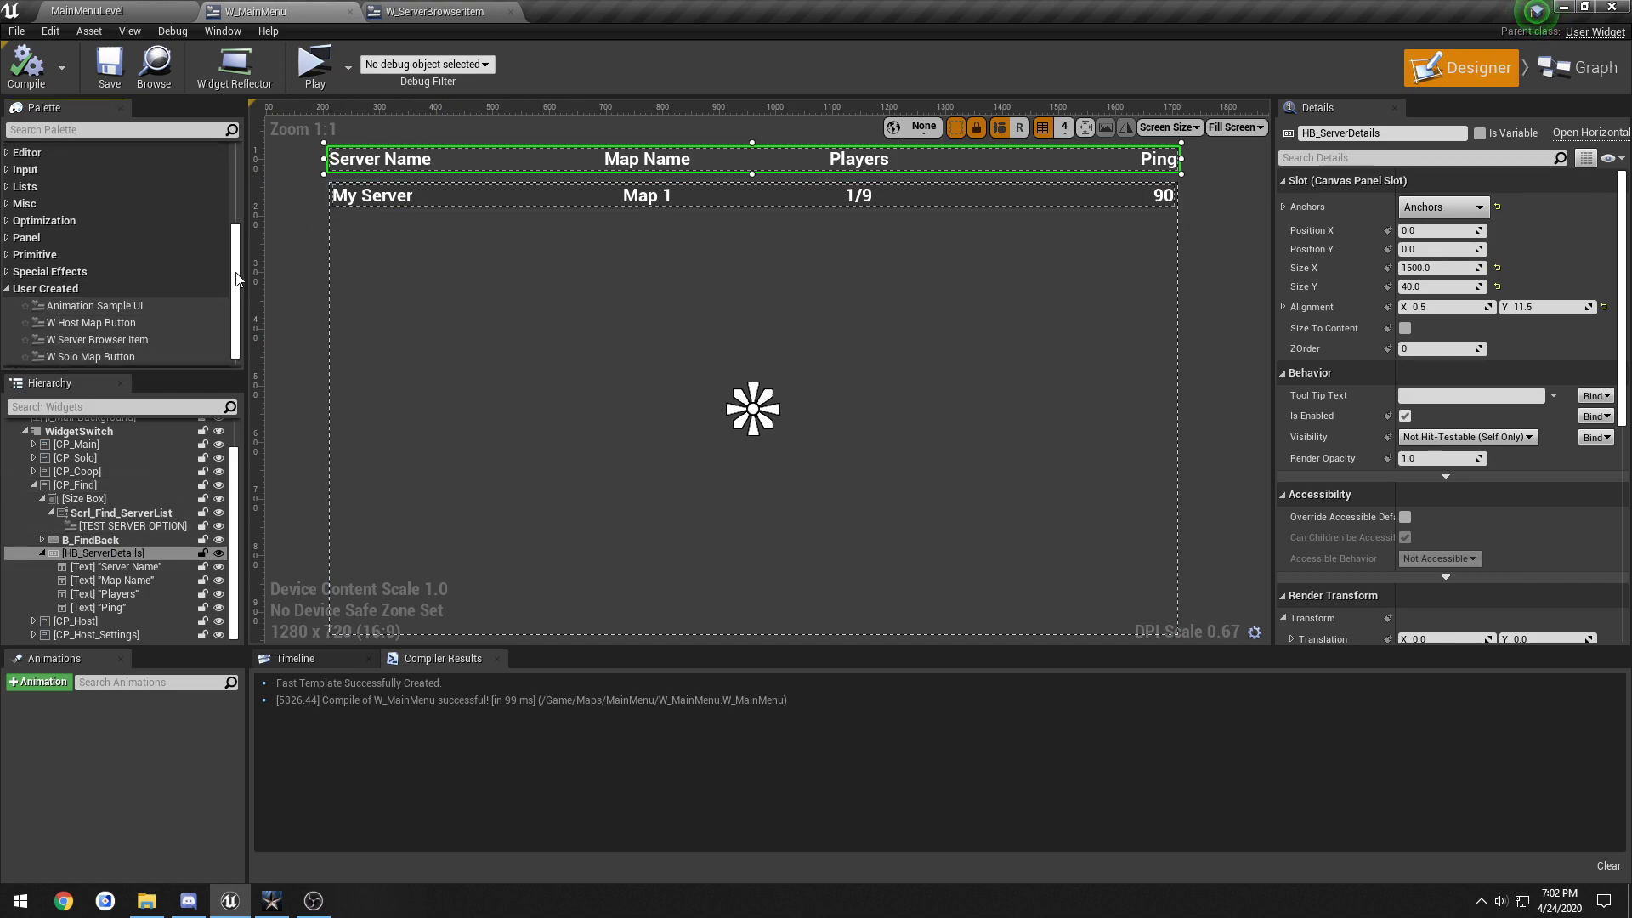
scroll(237, 279, "up", 4)
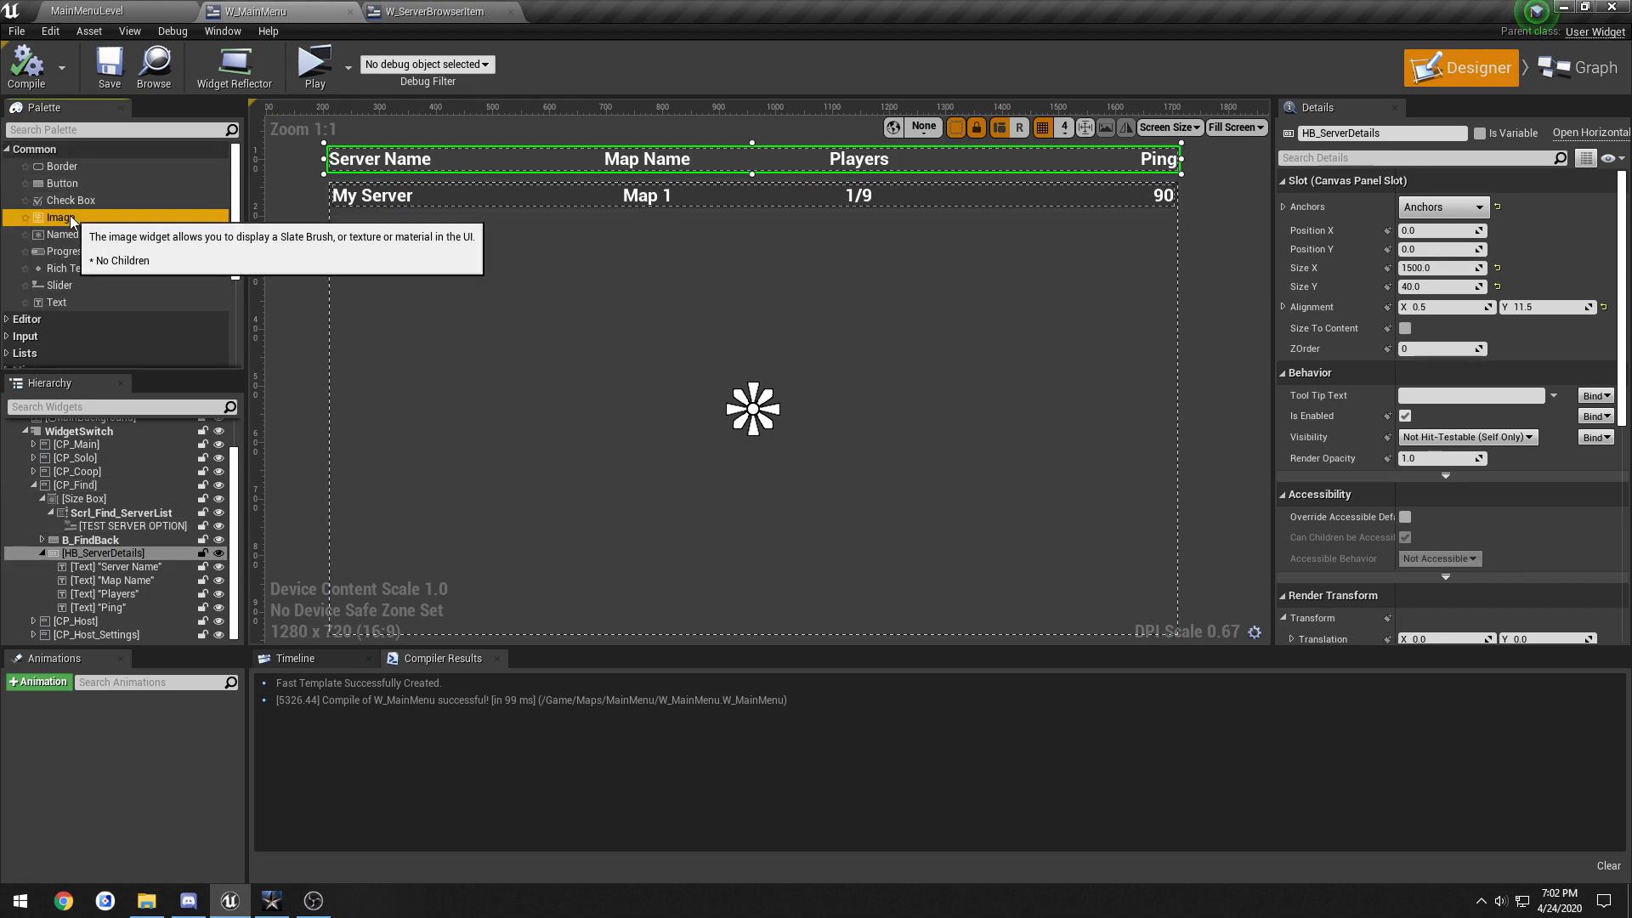
left_click_drag(70, 216, 108, 223)
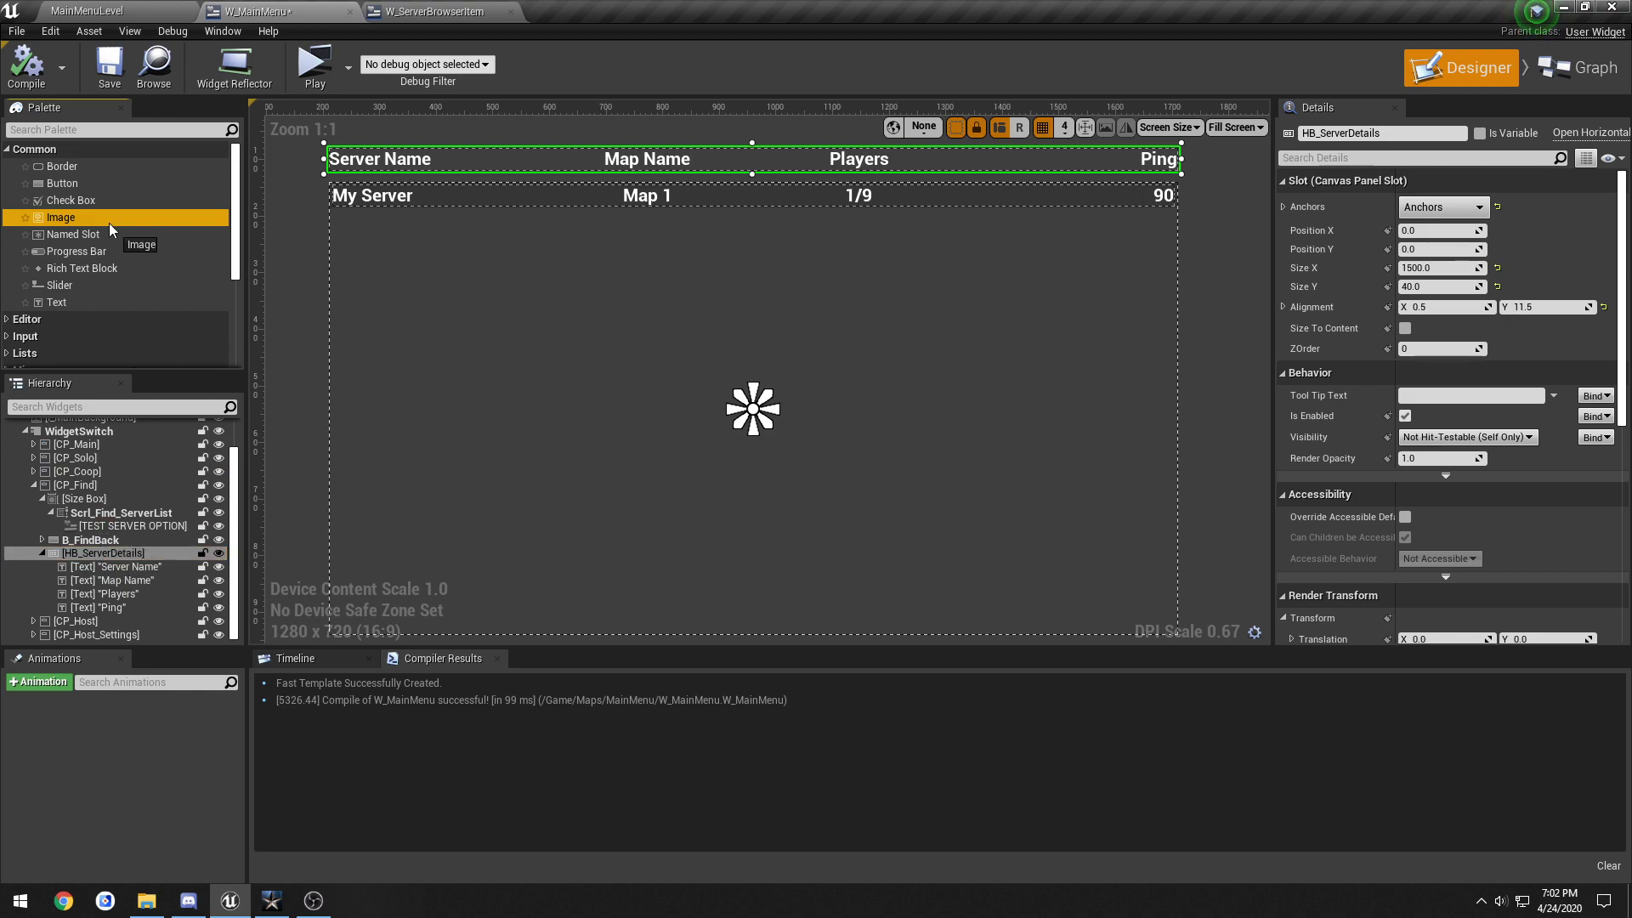
right_click(94, 554)
mouse_move(149, 692)
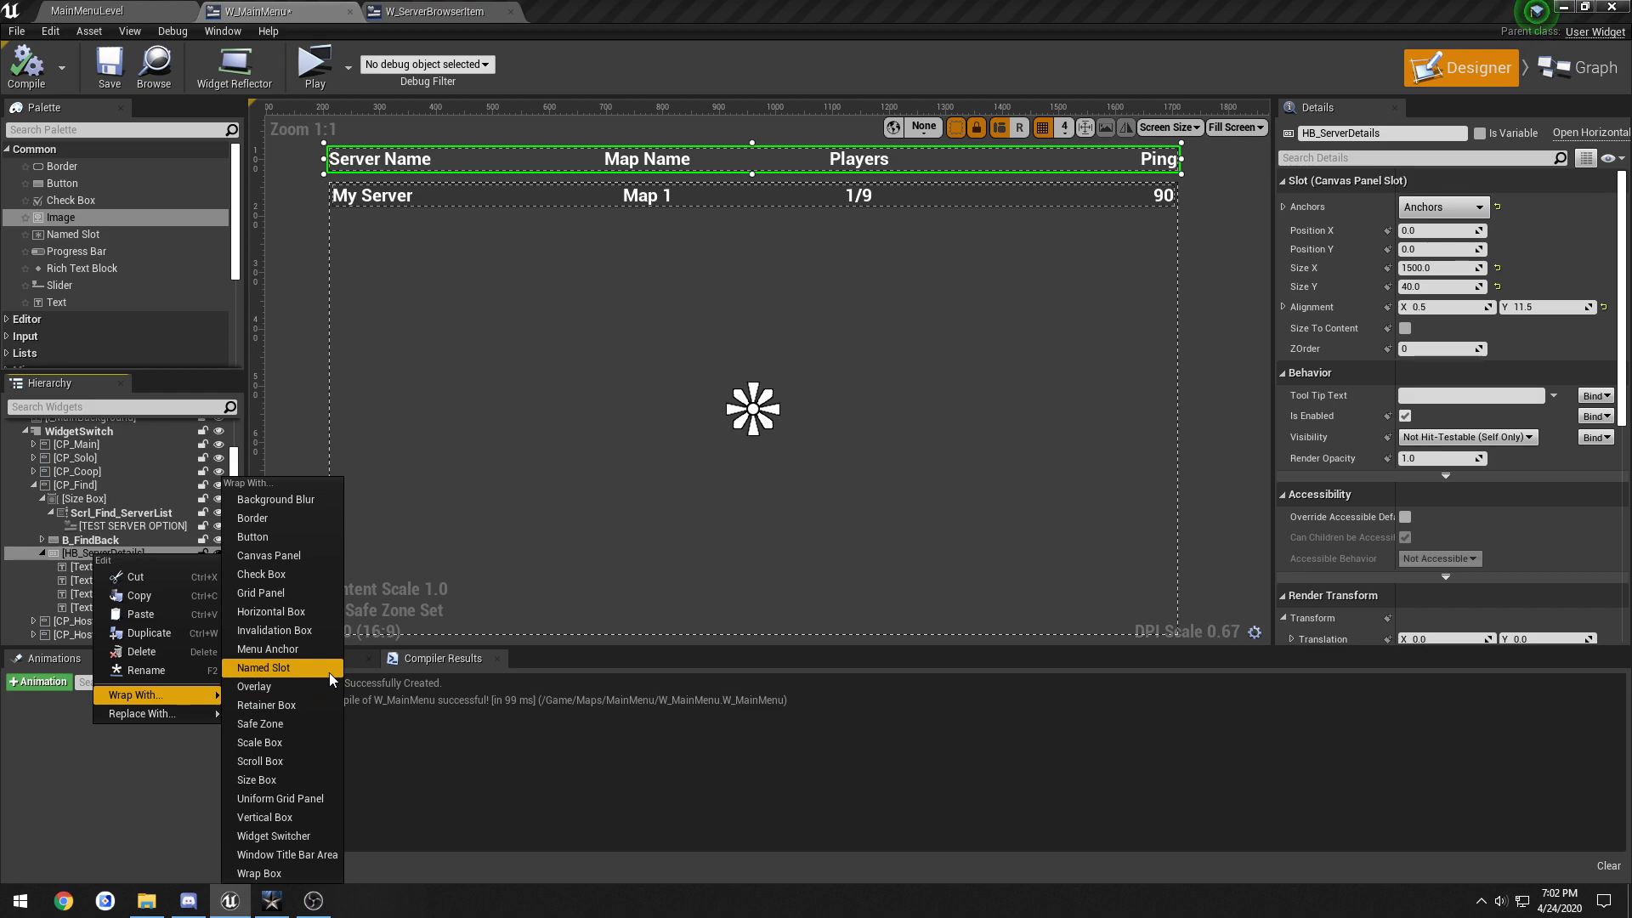
left_click(67, 218)
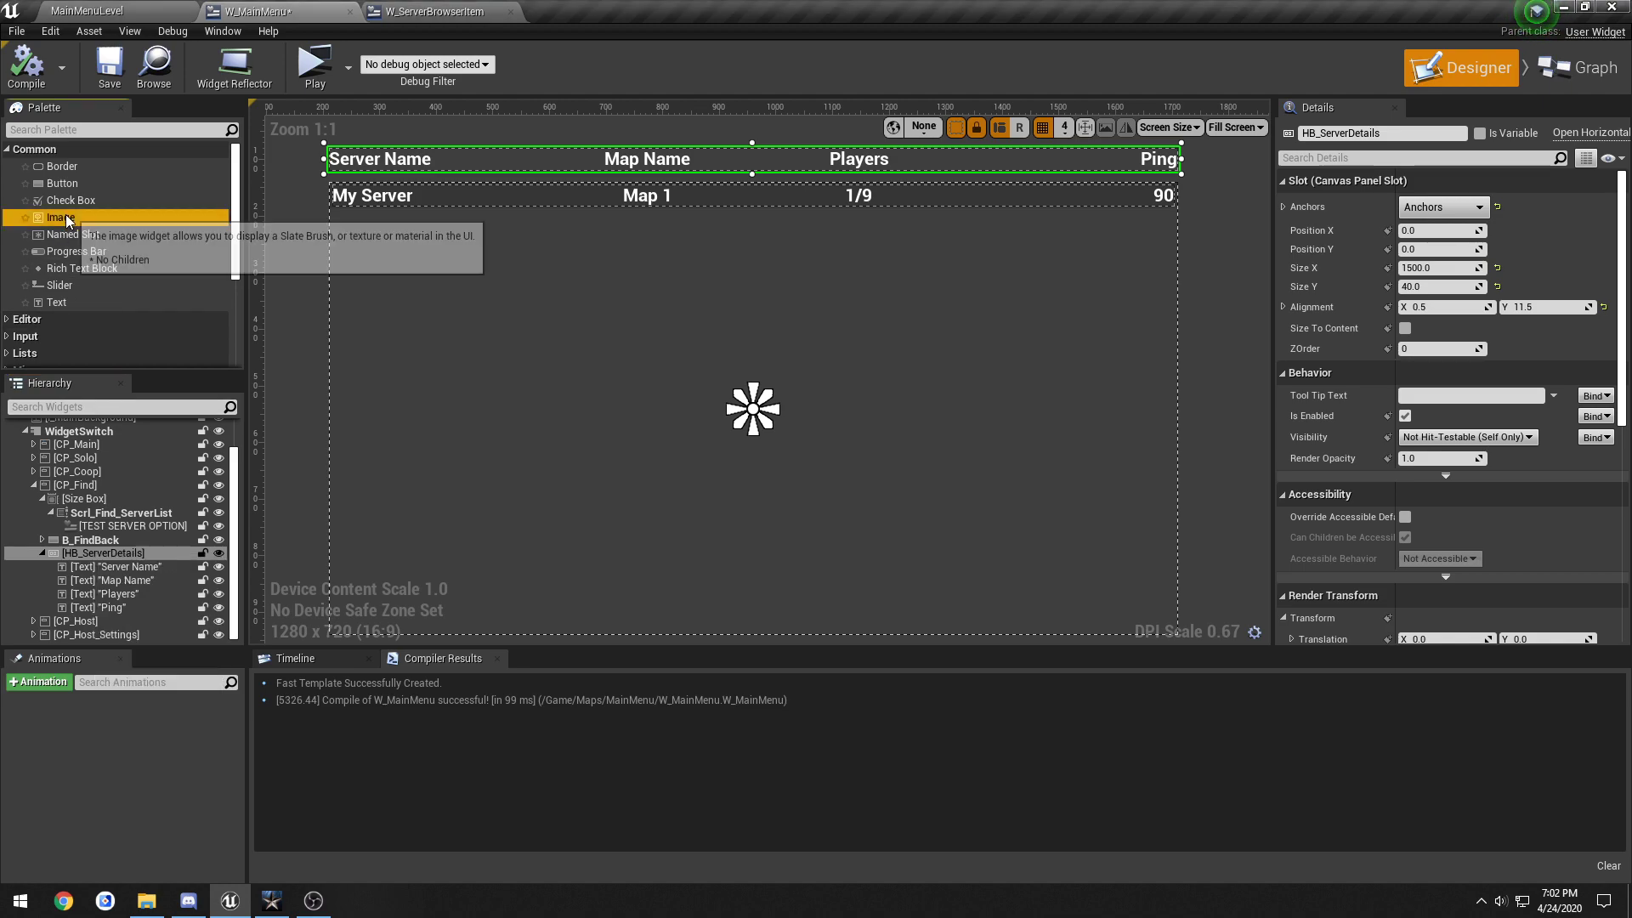
left_click_drag(66, 218, 99, 625)
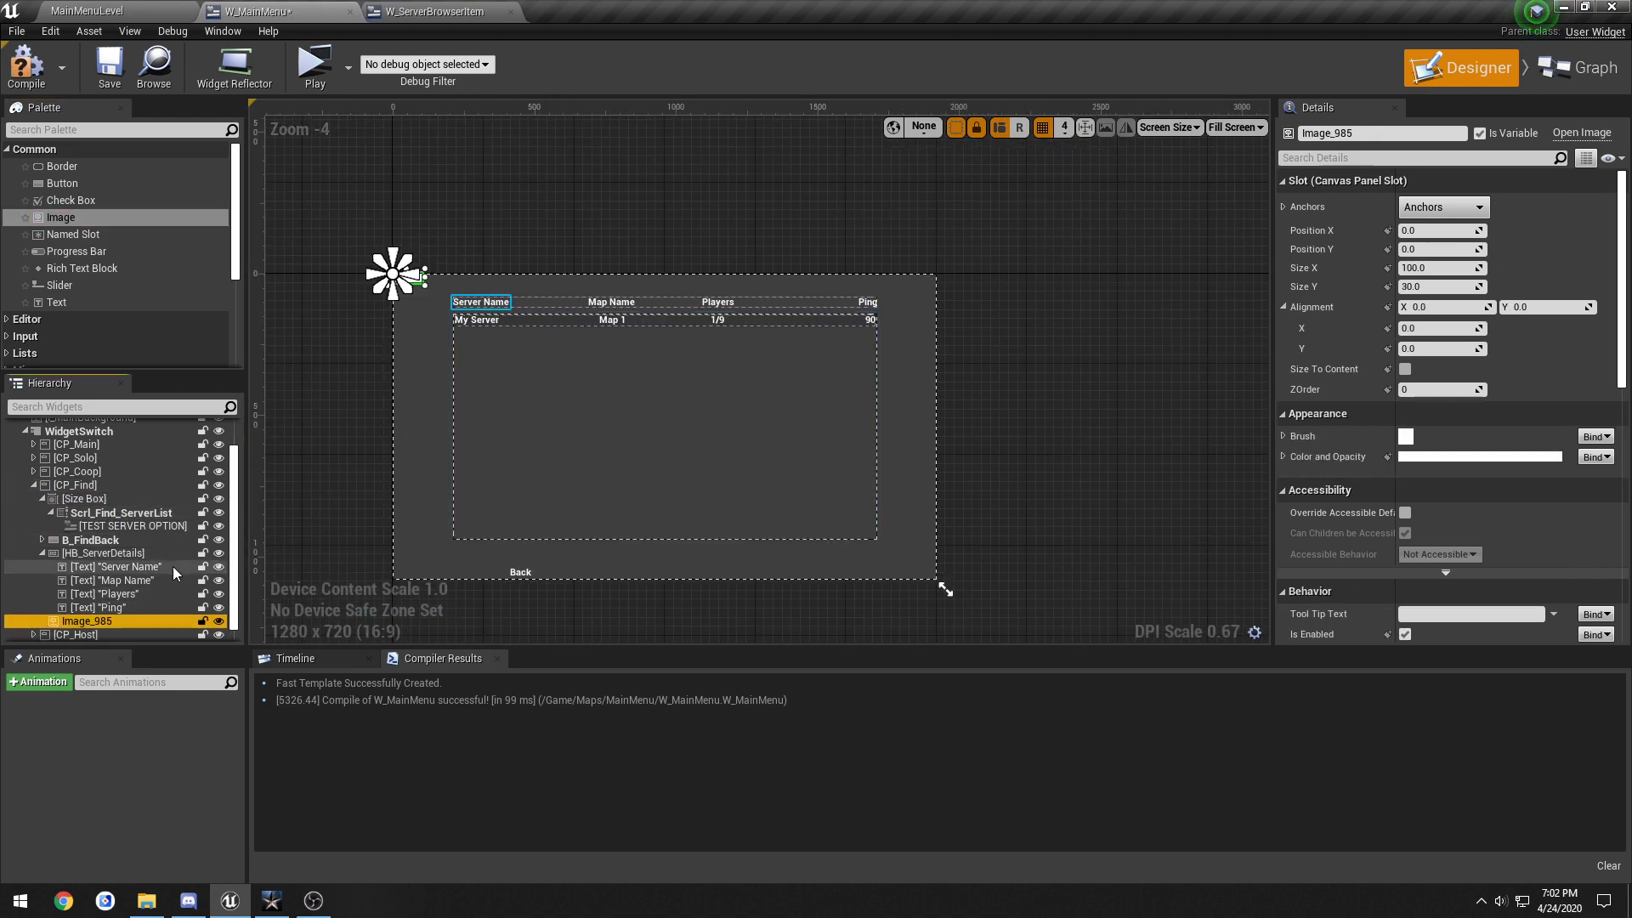
Step: Drag the header row to reposition it above Scrl_Find_ServerList, then reselect both
left_click(102, 514)
left_click(103, 554)
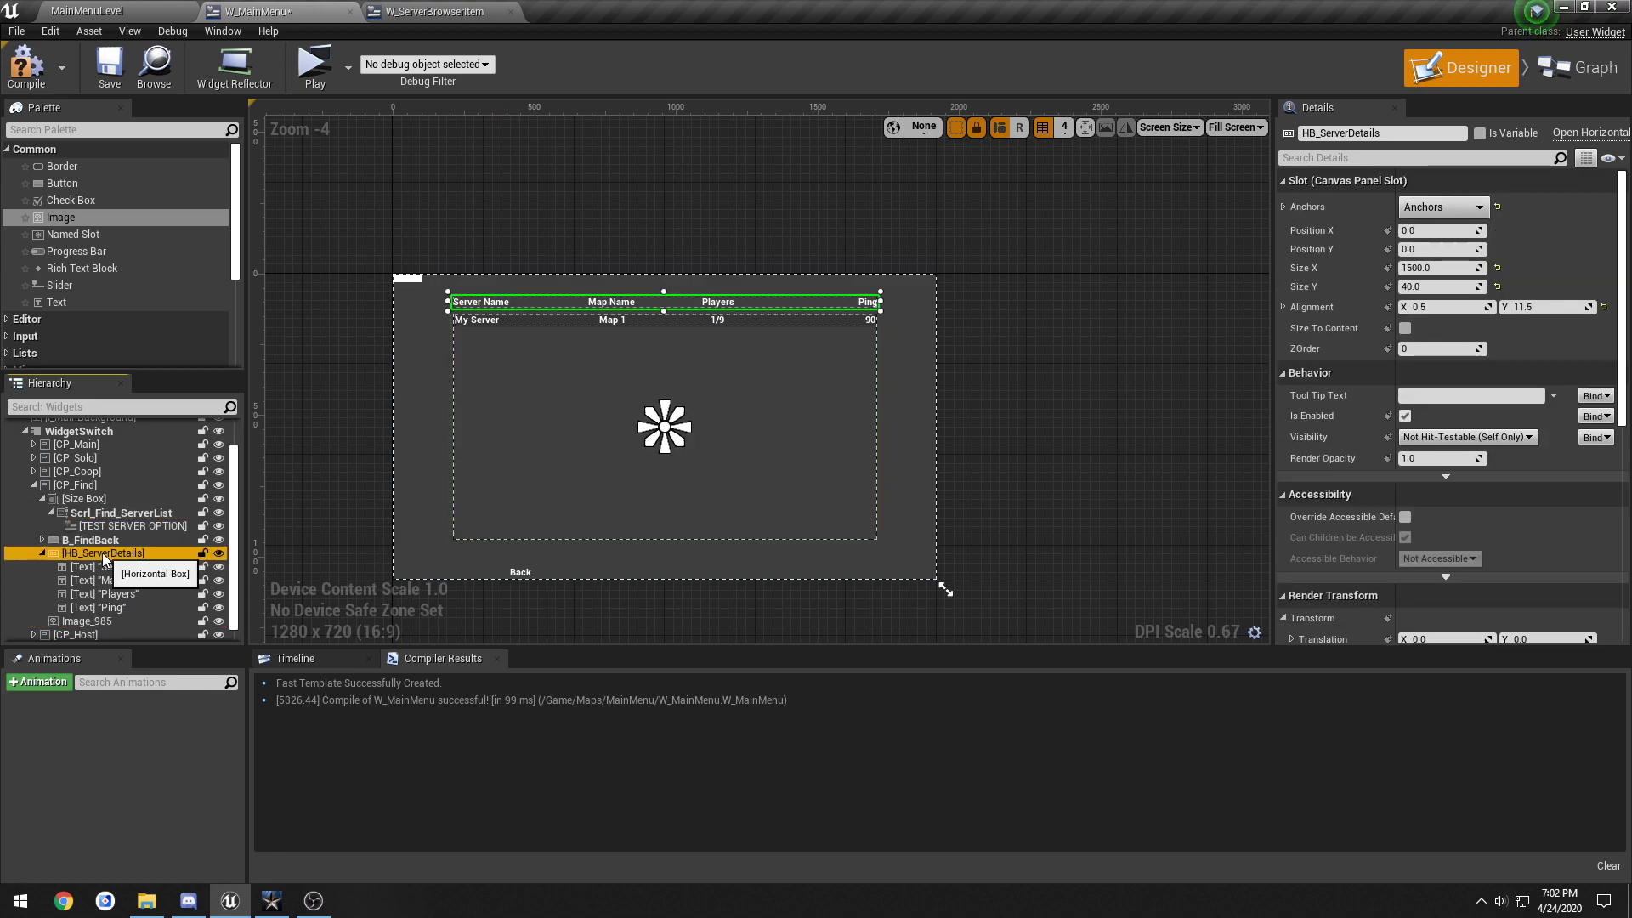
left_click_drag(103, 559, 89, 619)
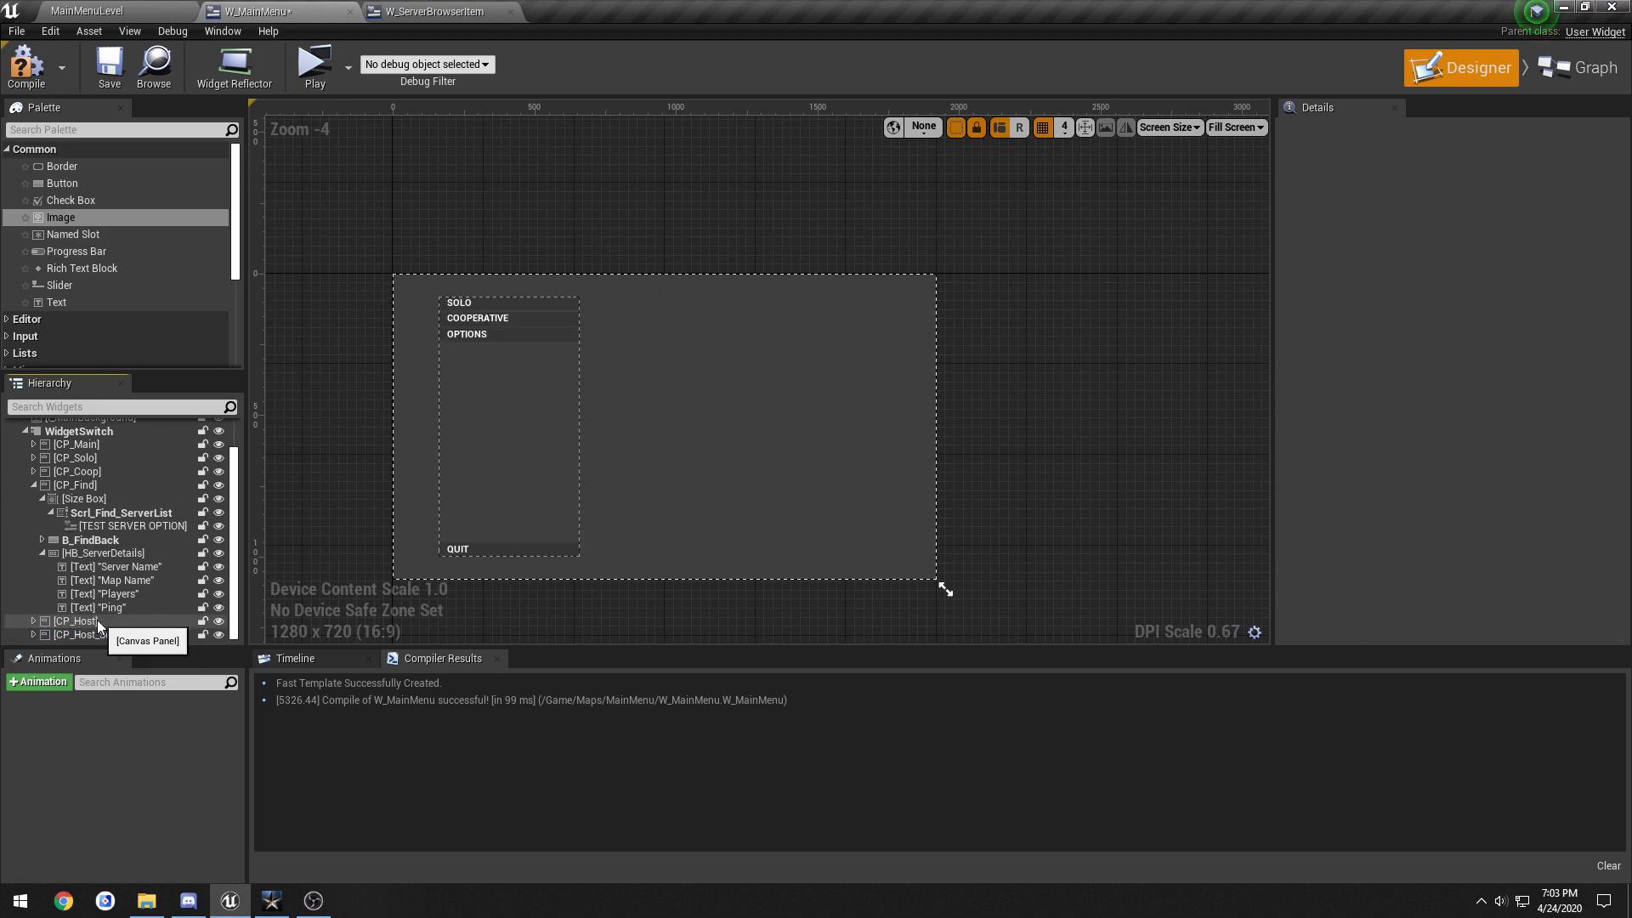
left_click(104, 514)
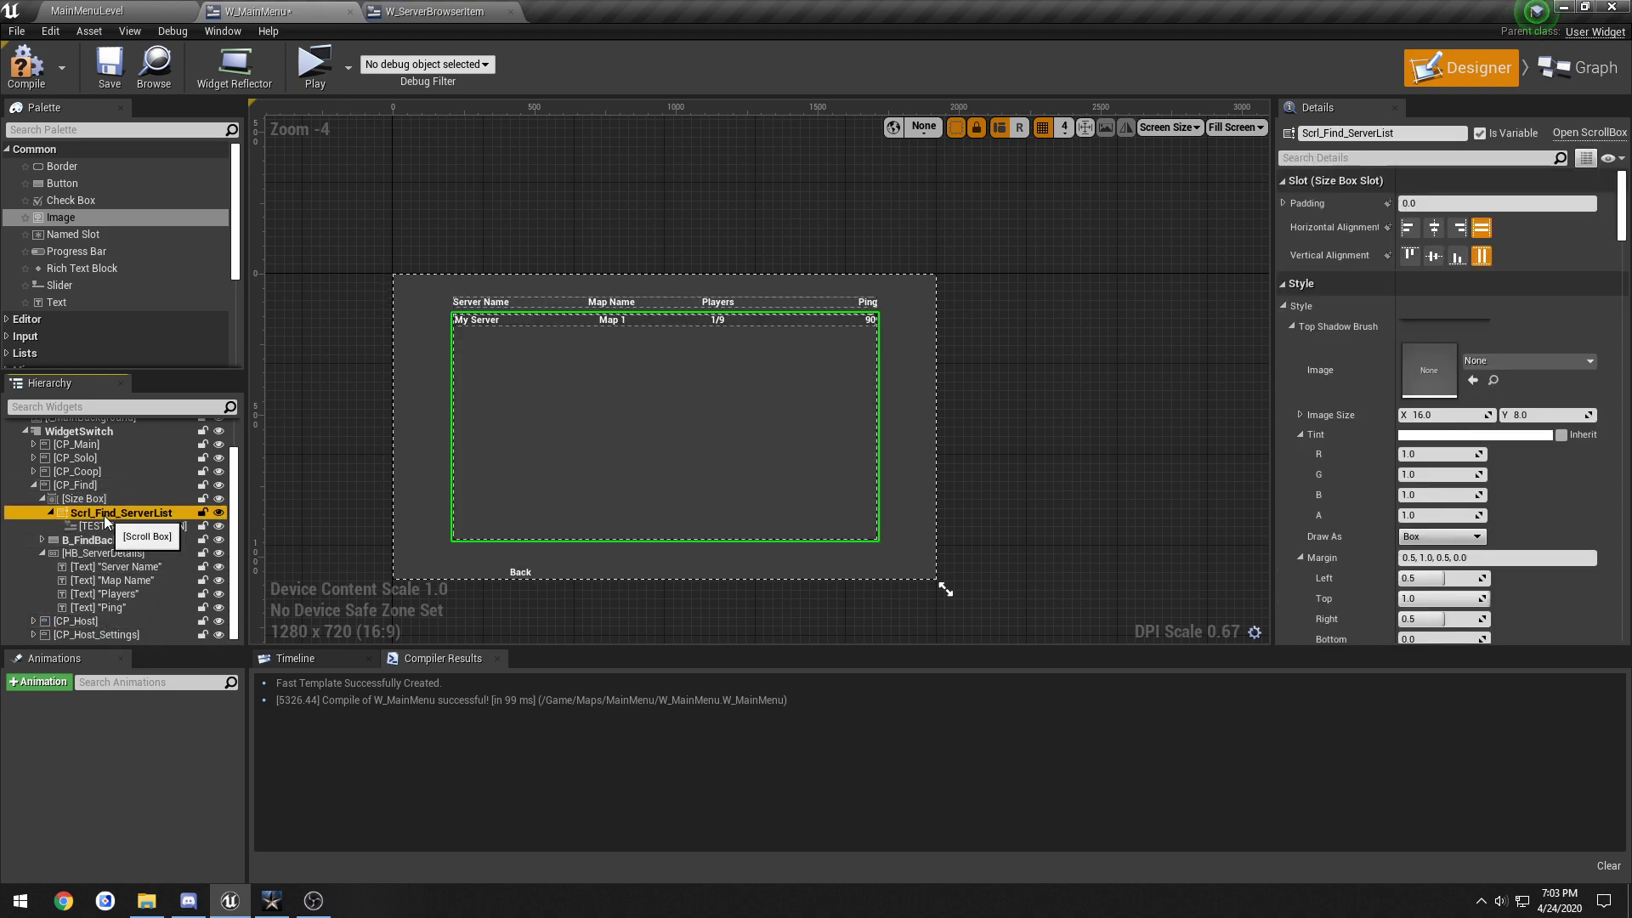
left_click(102, 553)
Step: Wrap HB_ServerDetails in a new Button, with the row filling it horizontally and vertically
right_click(106, 553)
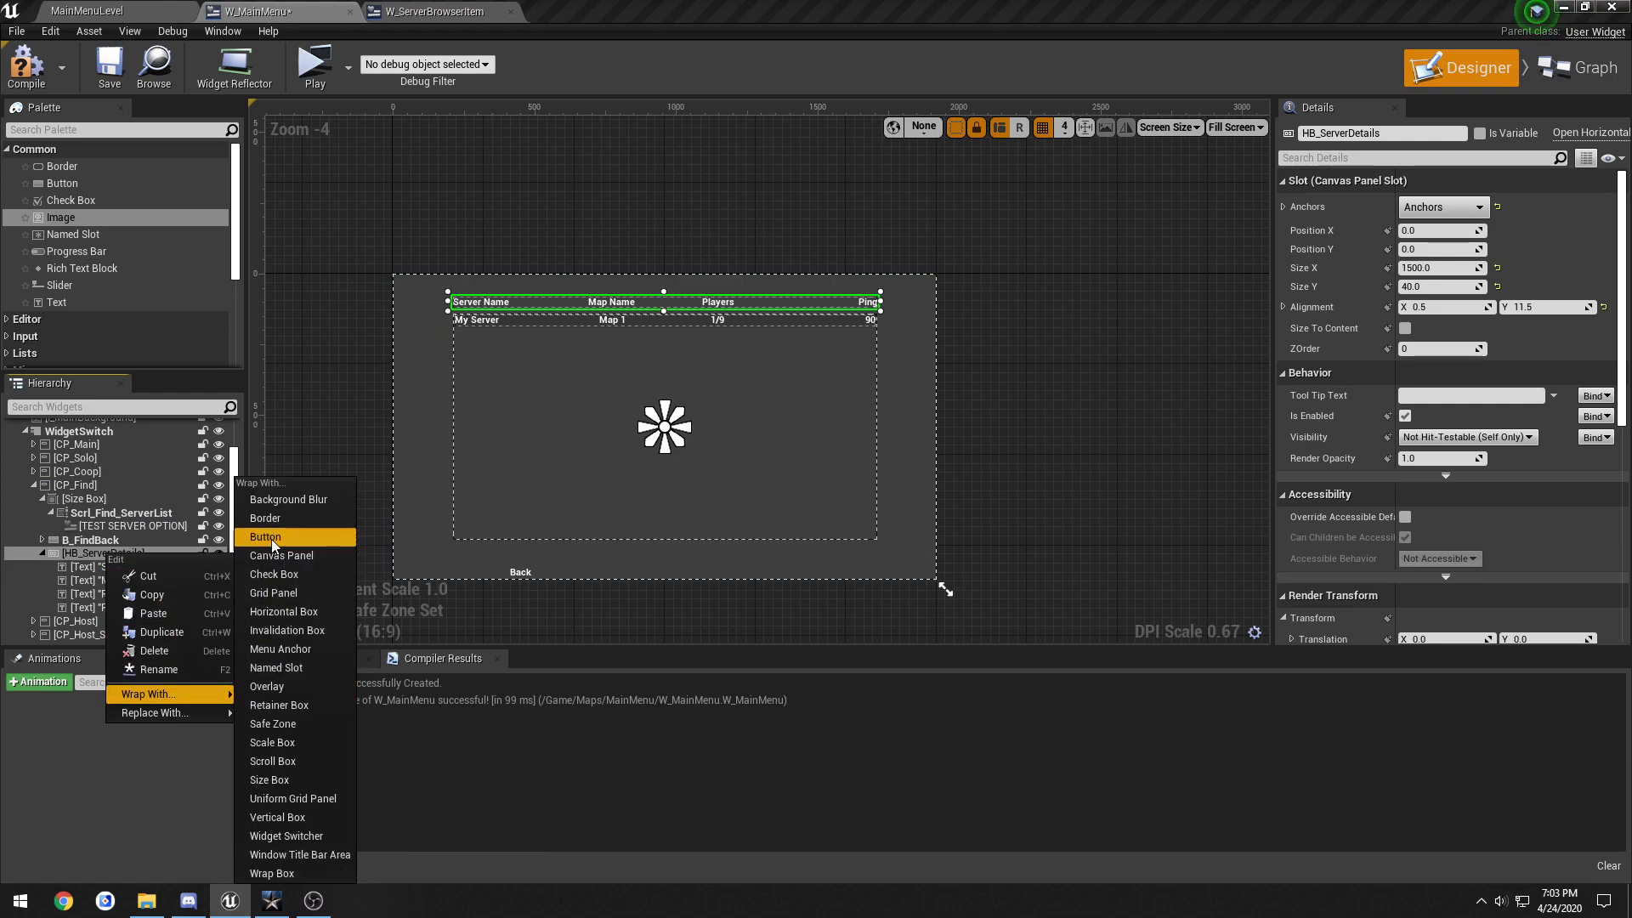
left_click(271, 537)
scroll(595, 493, "up", 1)
scroll(129, 571, "up", 1)
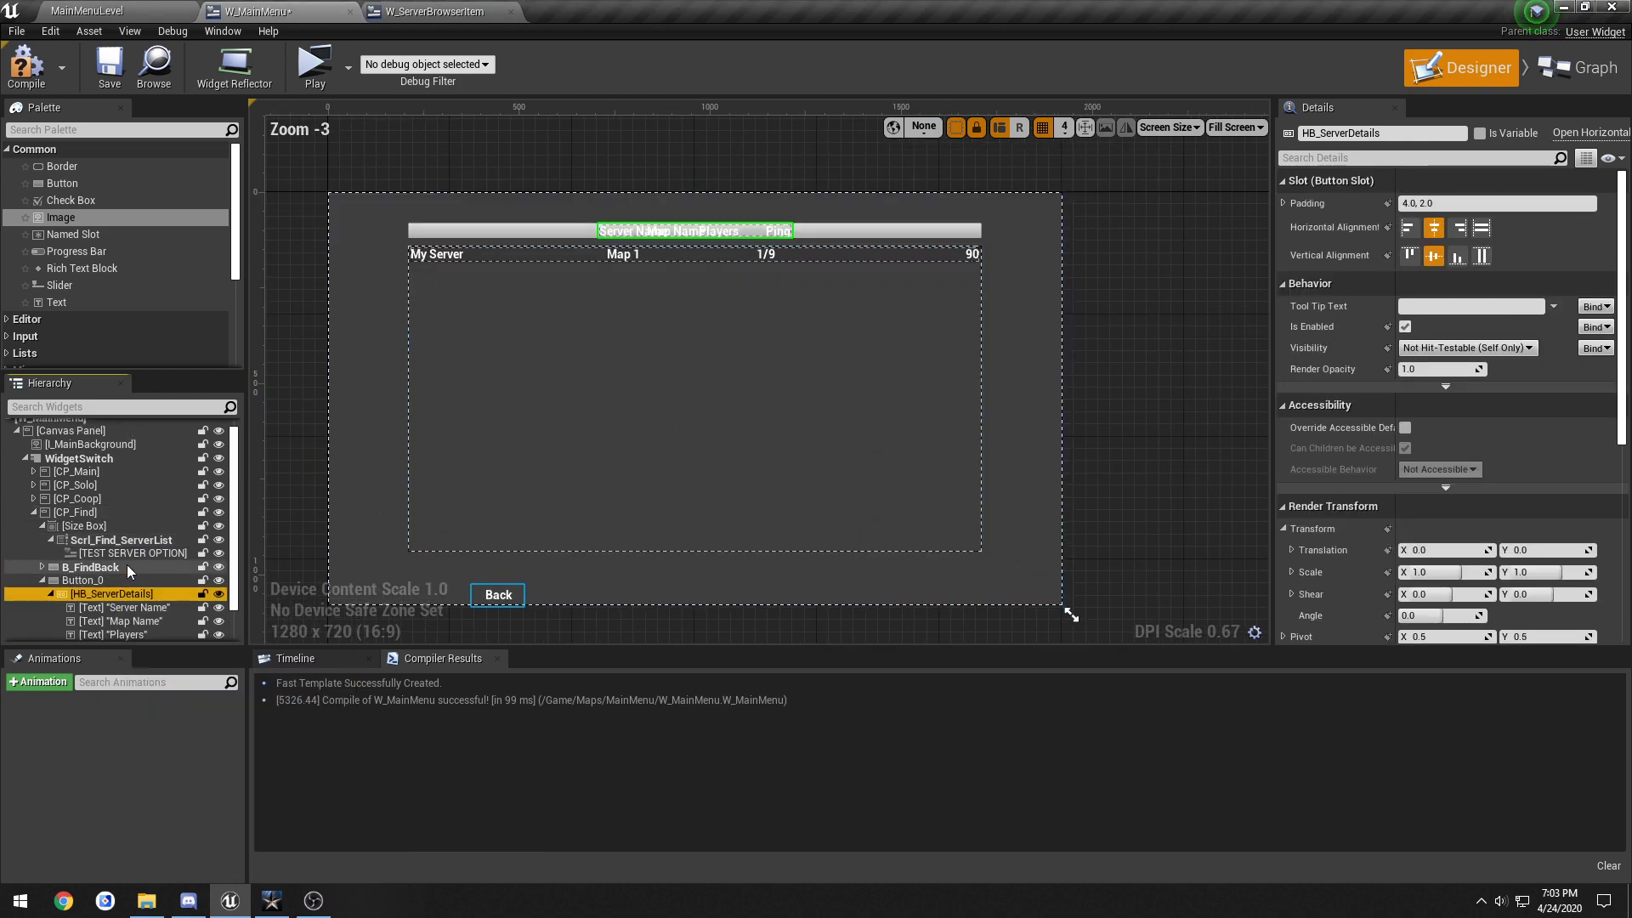
left_click(1480, 228)
left_click(1480, 255)
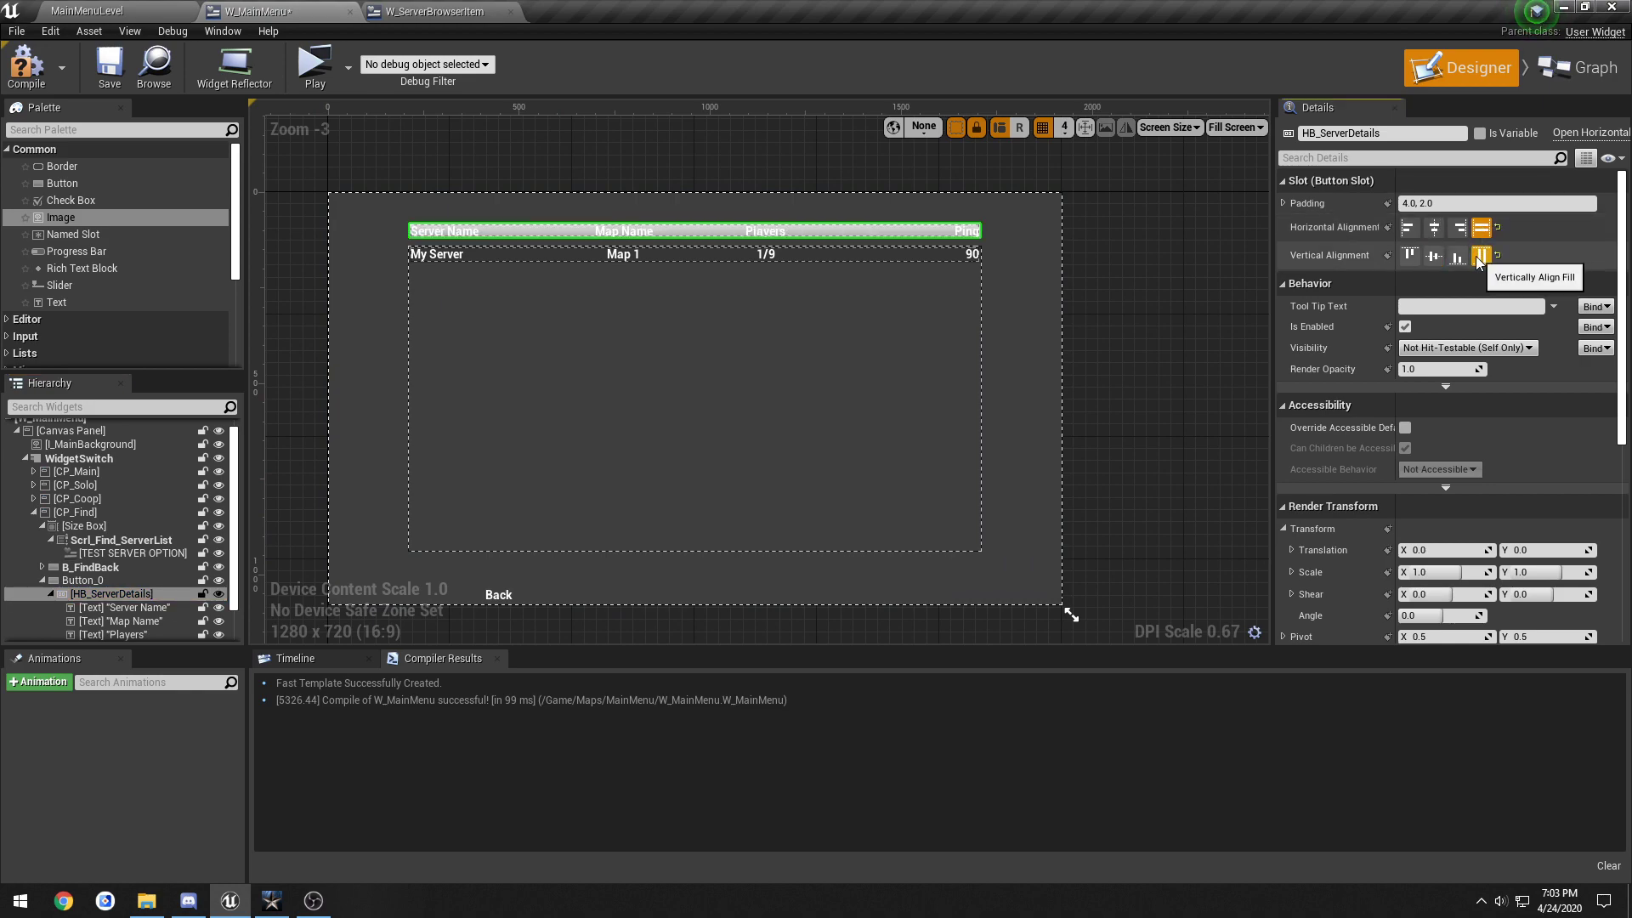
Step: Rename the new button B_ServerDetails and untick Is Variable
left_click(128, 581)
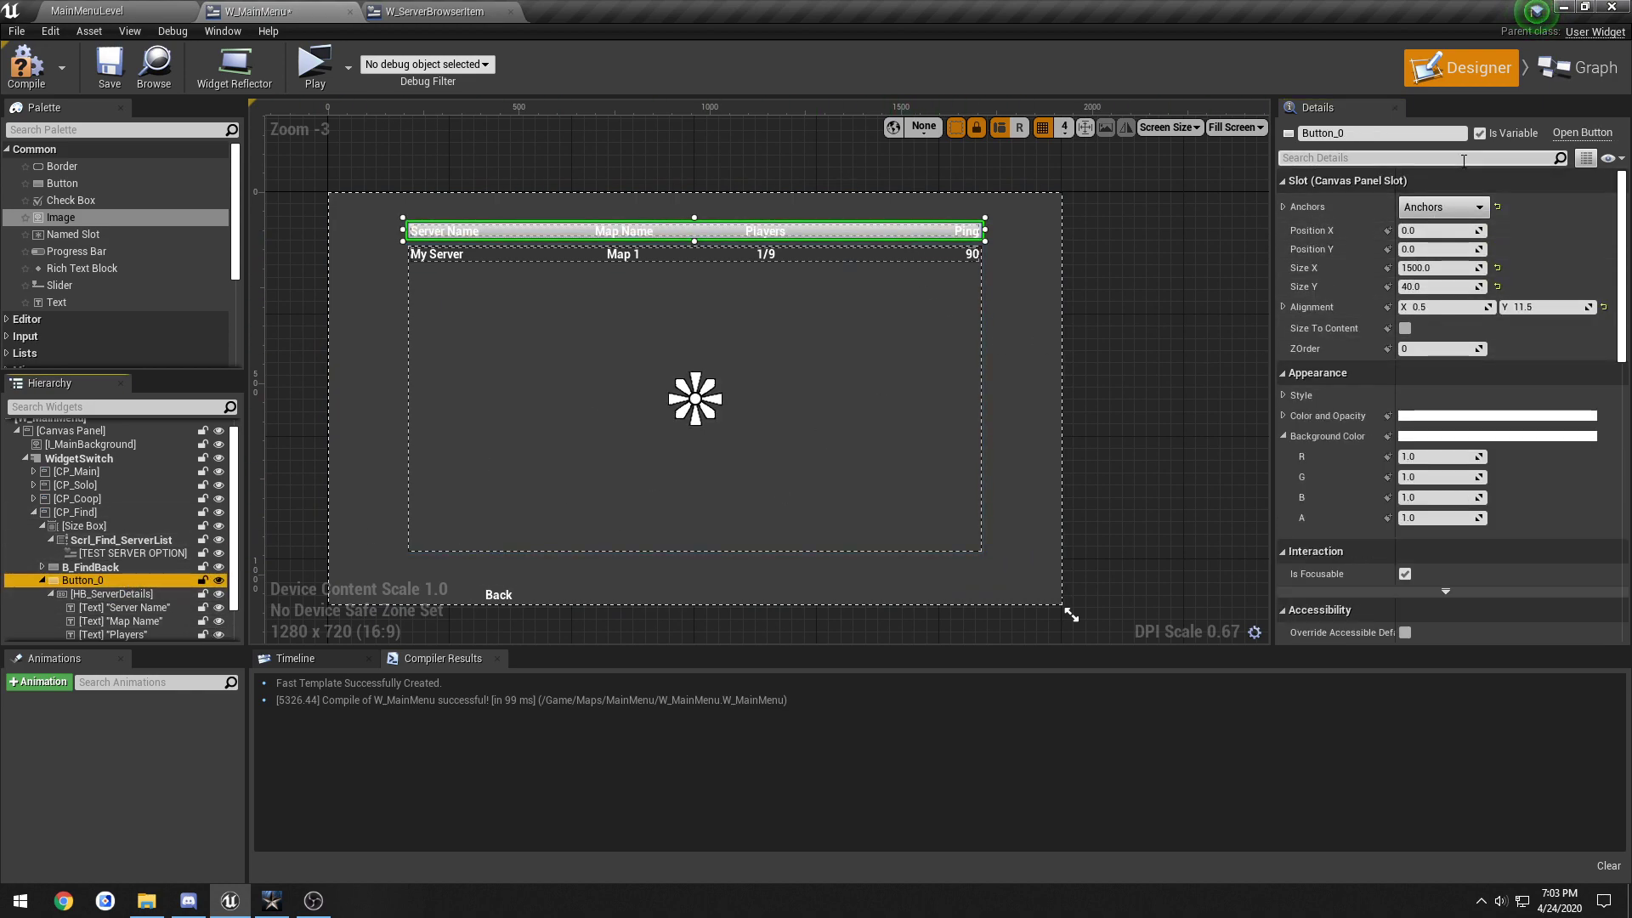
left_click(1479, 133)
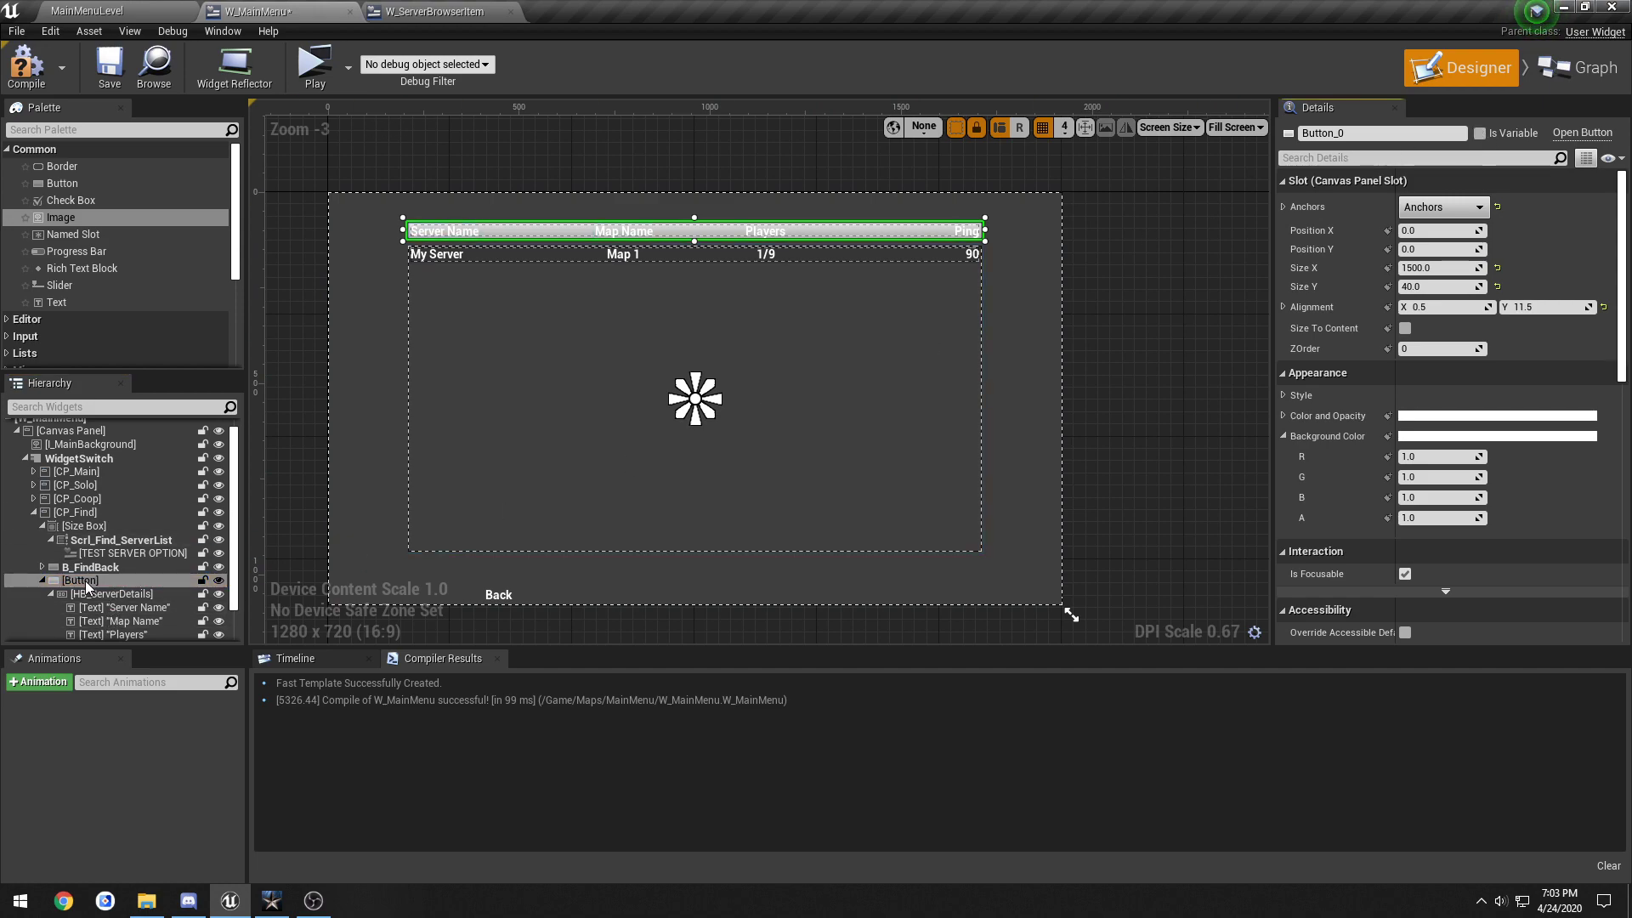
left_click(1406, 140)
type("B_")
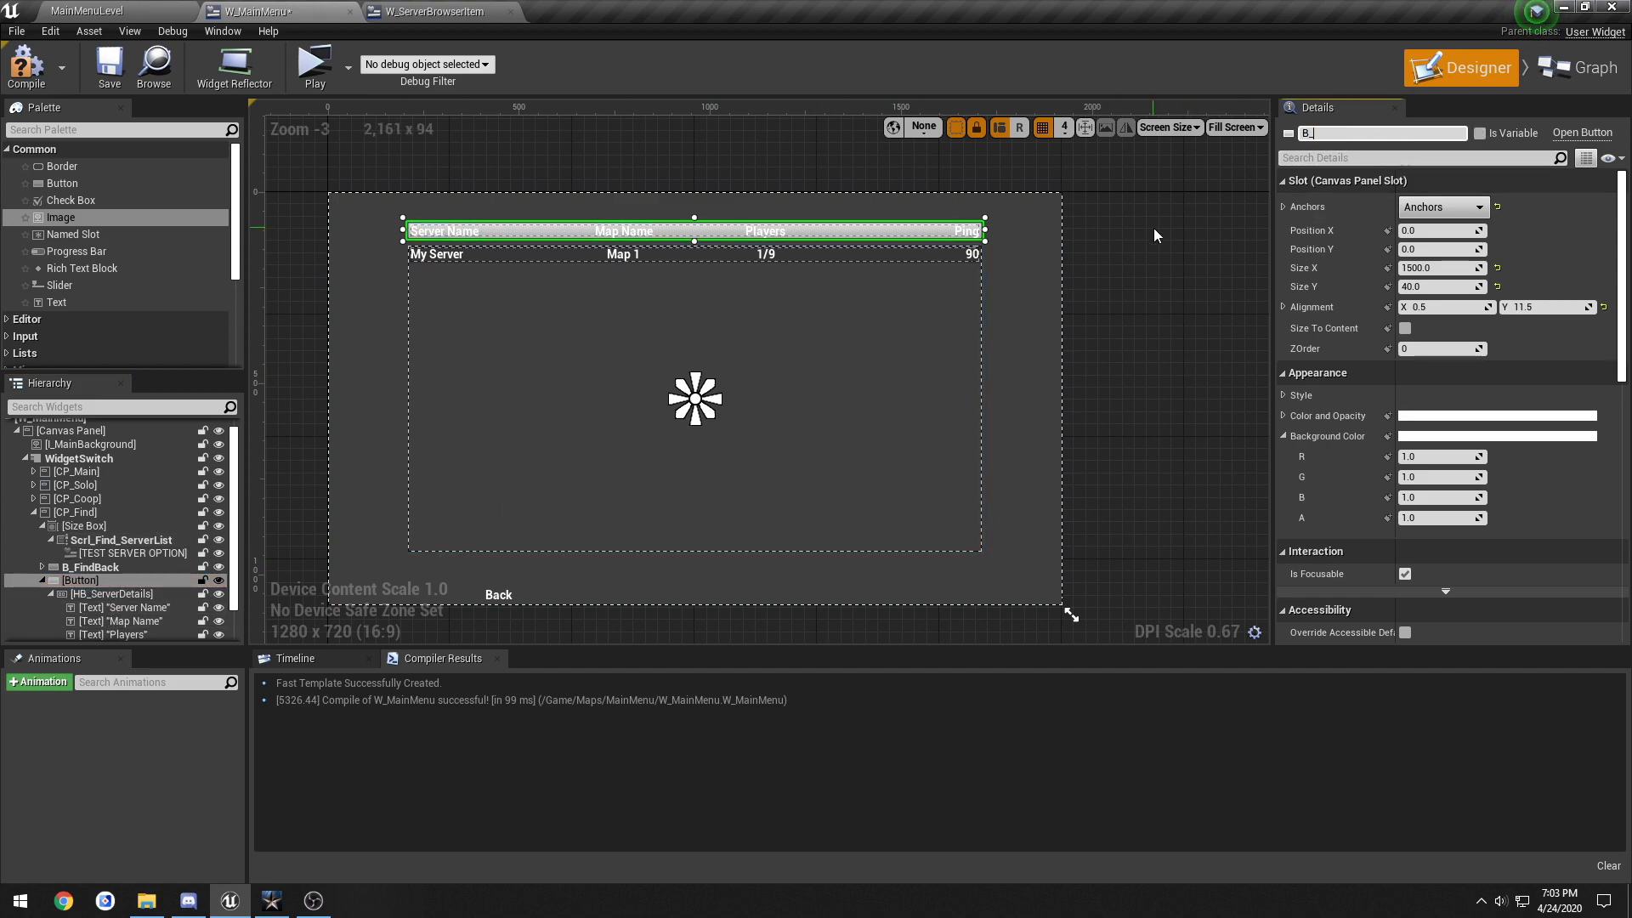
type("ServerDetails")
key("Return")
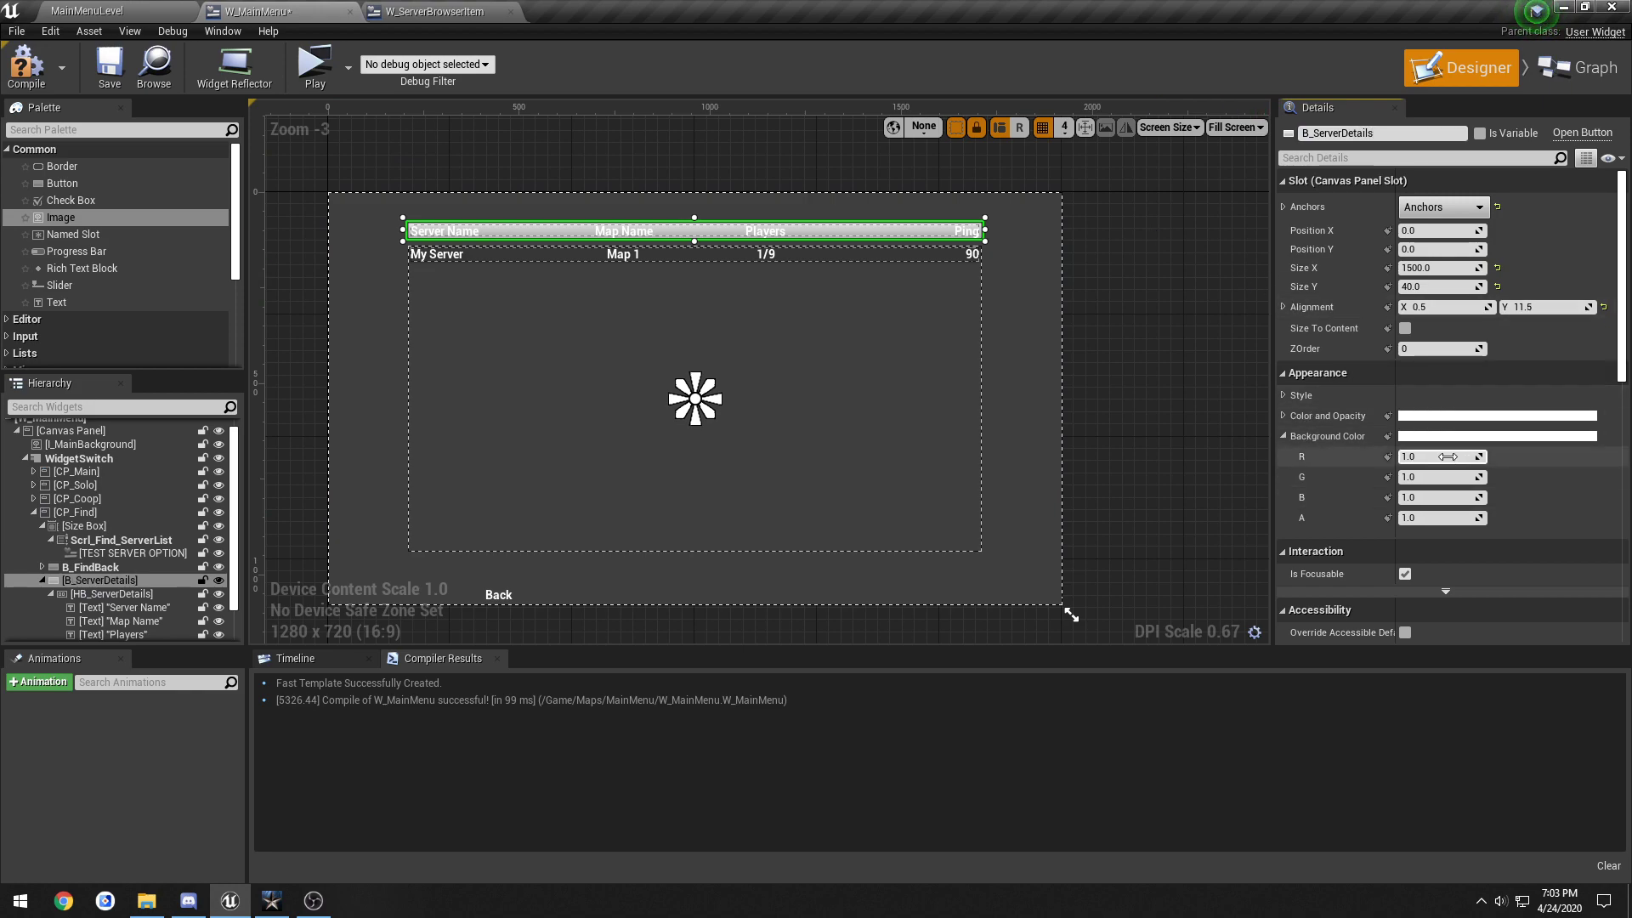
Step: Set the button's Background Color to black (0, 0, 0) with 0.3 alpha
type("0")
key("Tab")
type("0")
key("Tab")
type("0")
key("Tab")
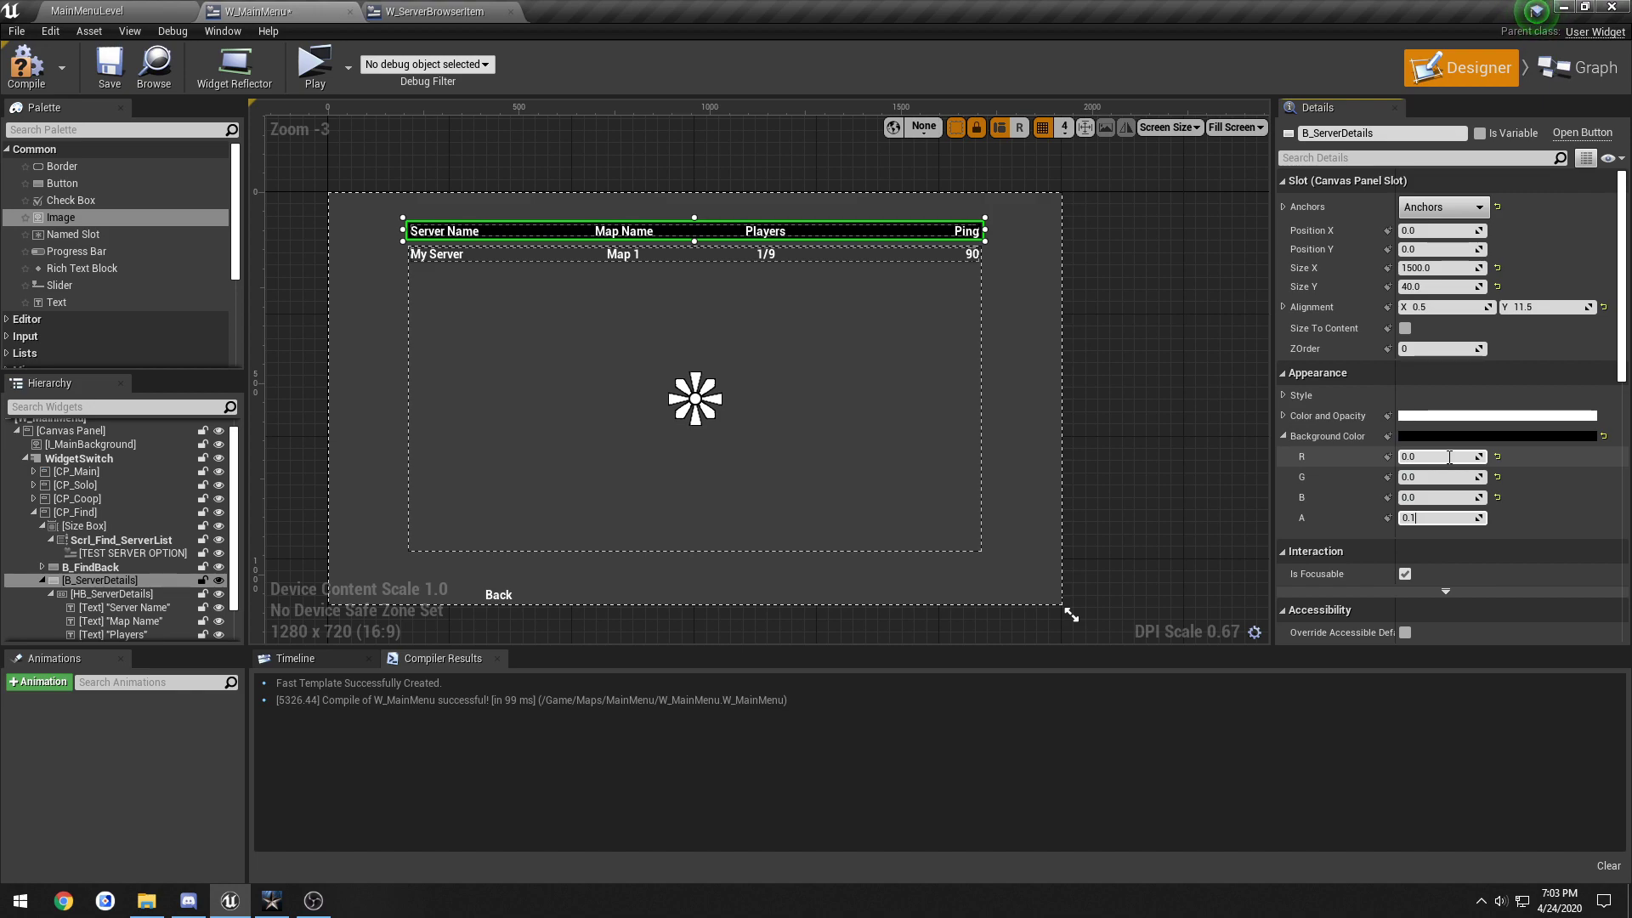
type("0.2")
key("Return")
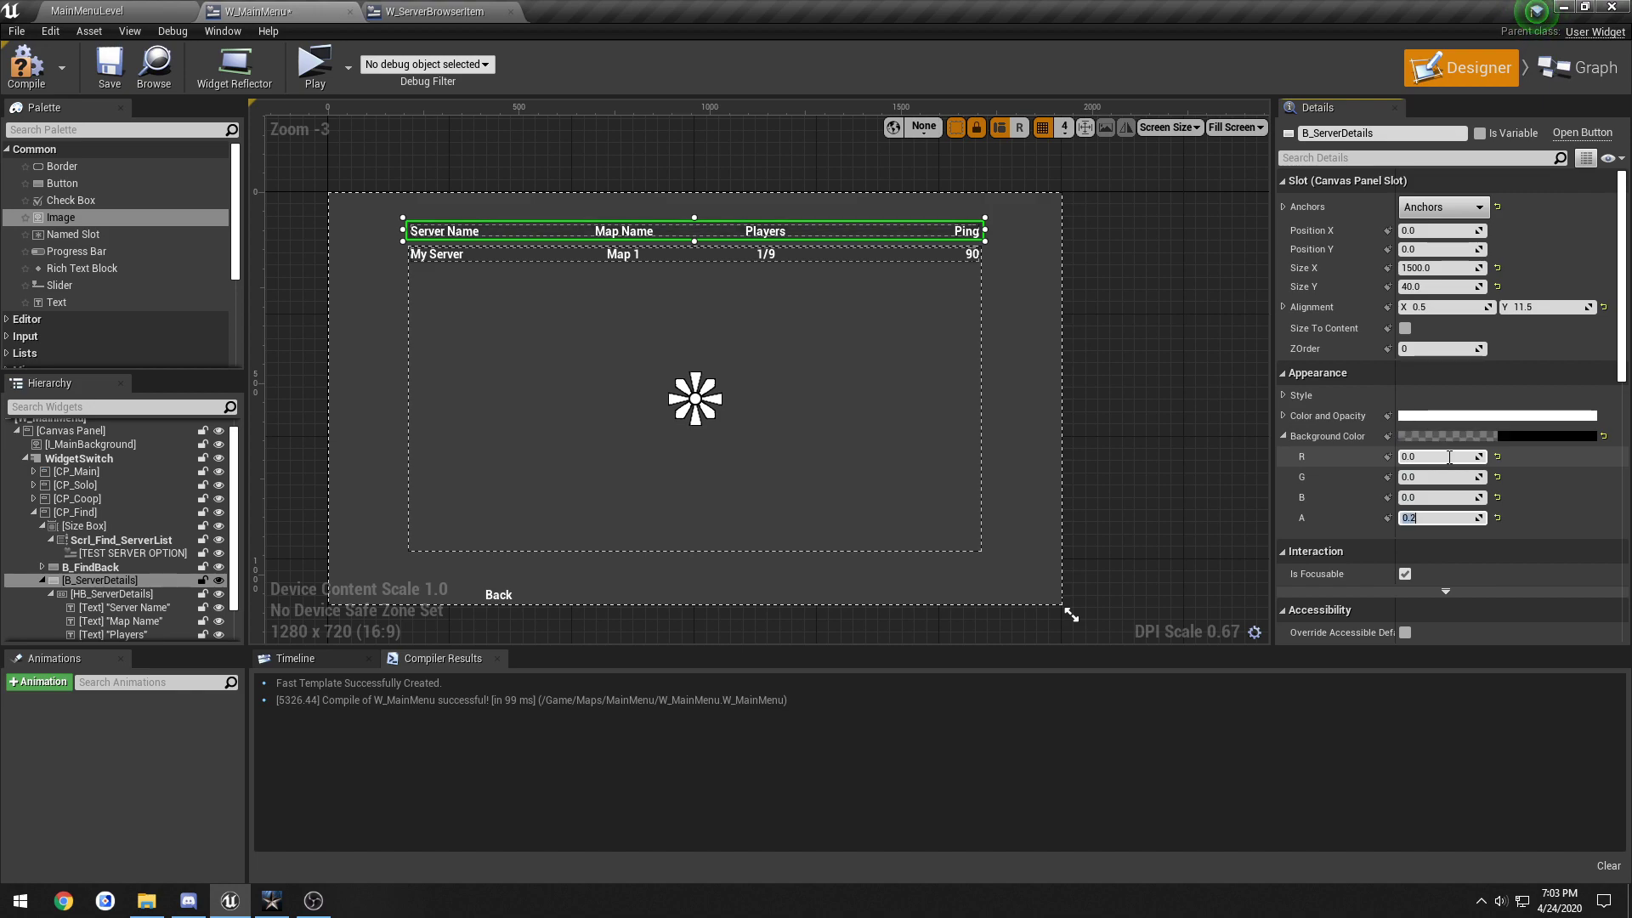
type("0.5")
key("Return")
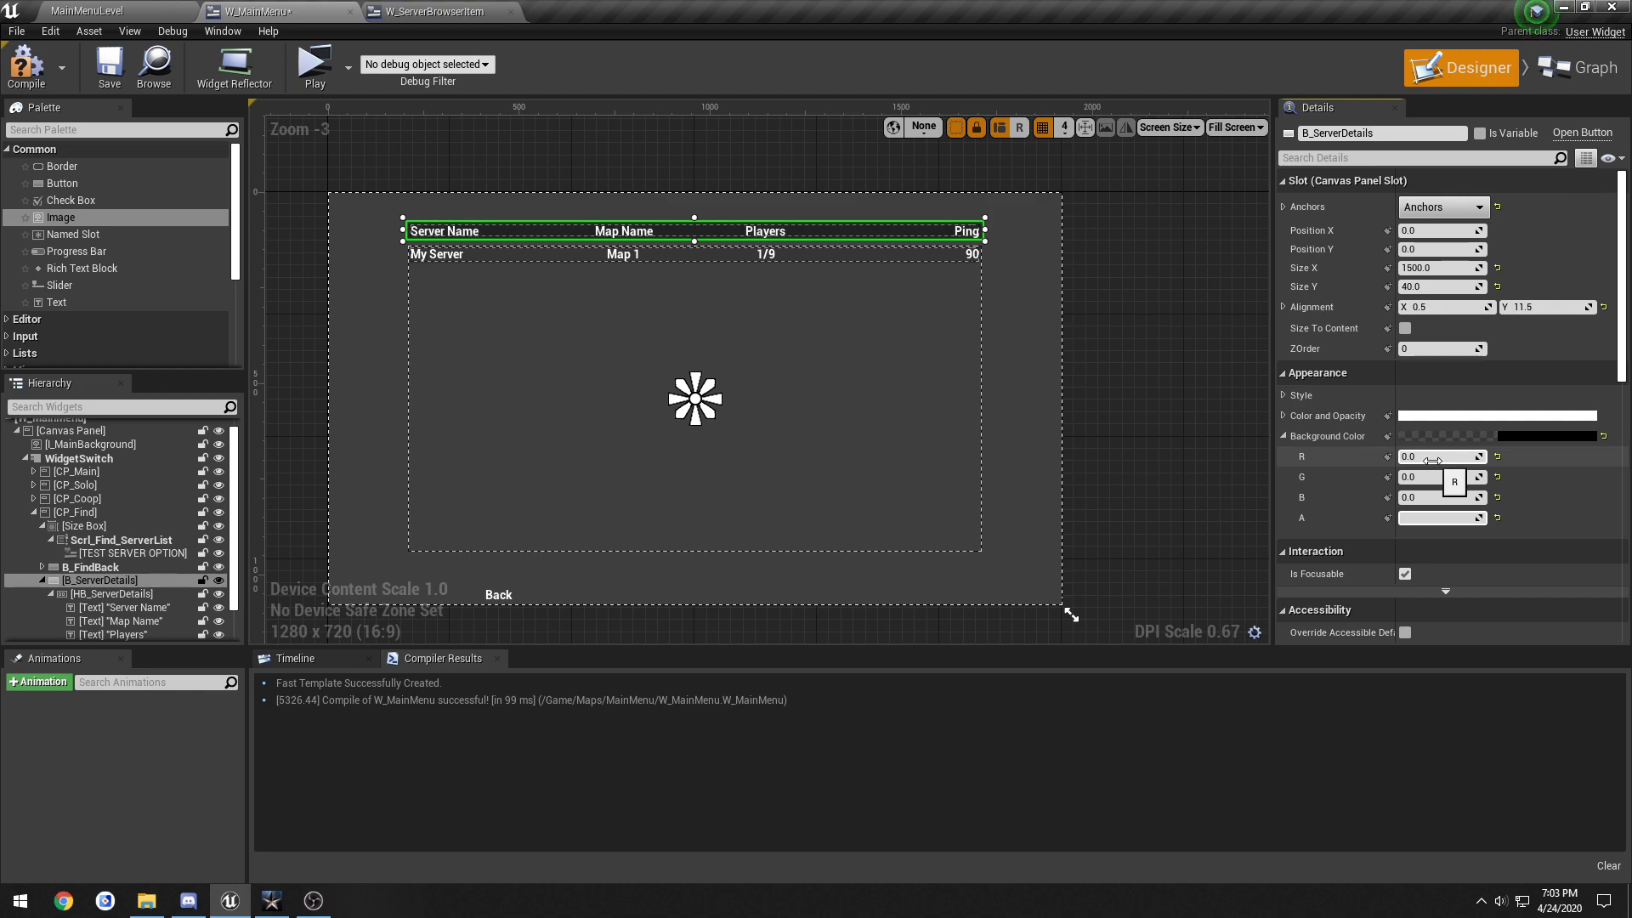
type("0.3")
key("Return")
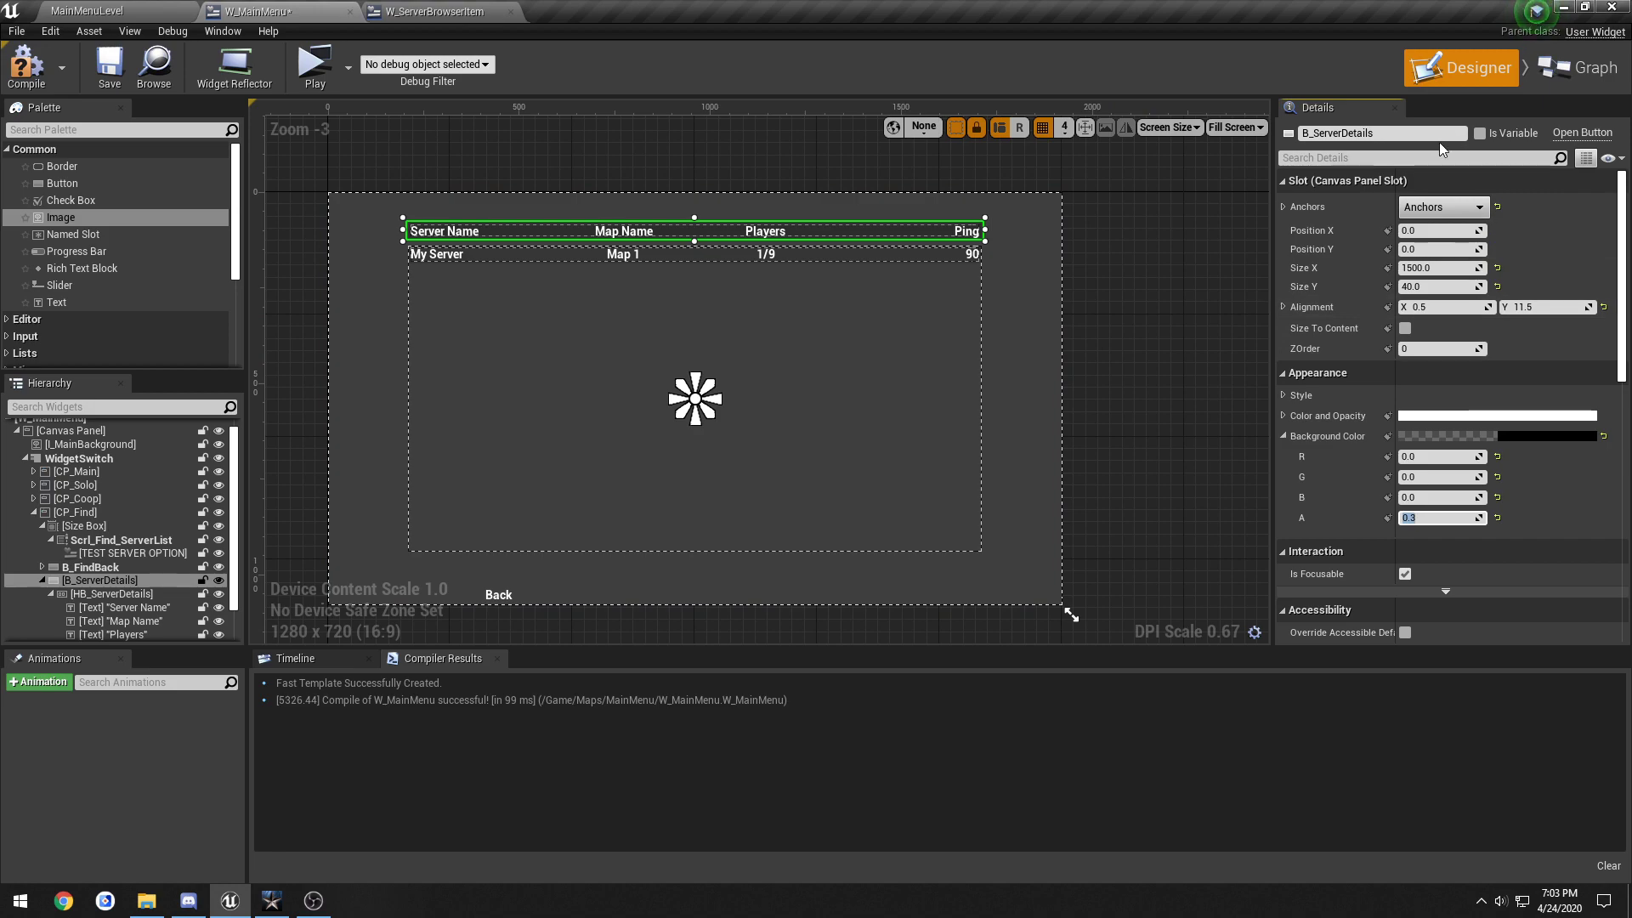
Step: Filter for the button's visibility, set it to Hidden, then compile, save and preview the menu
left_click(1411, 159)
type("enabl")
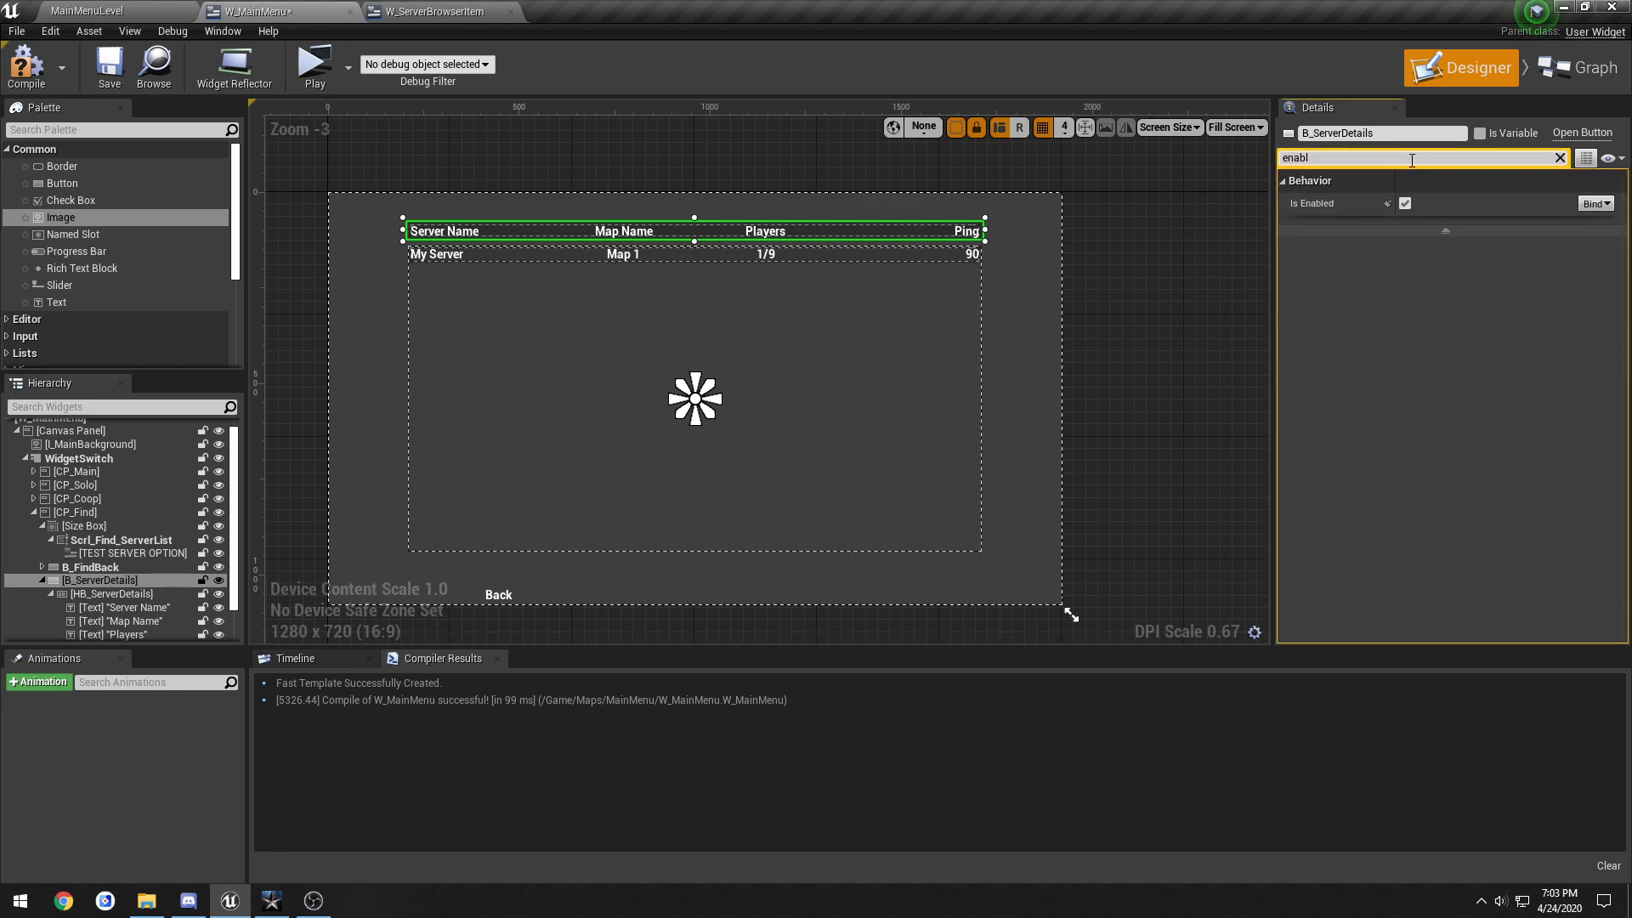
type("vis")
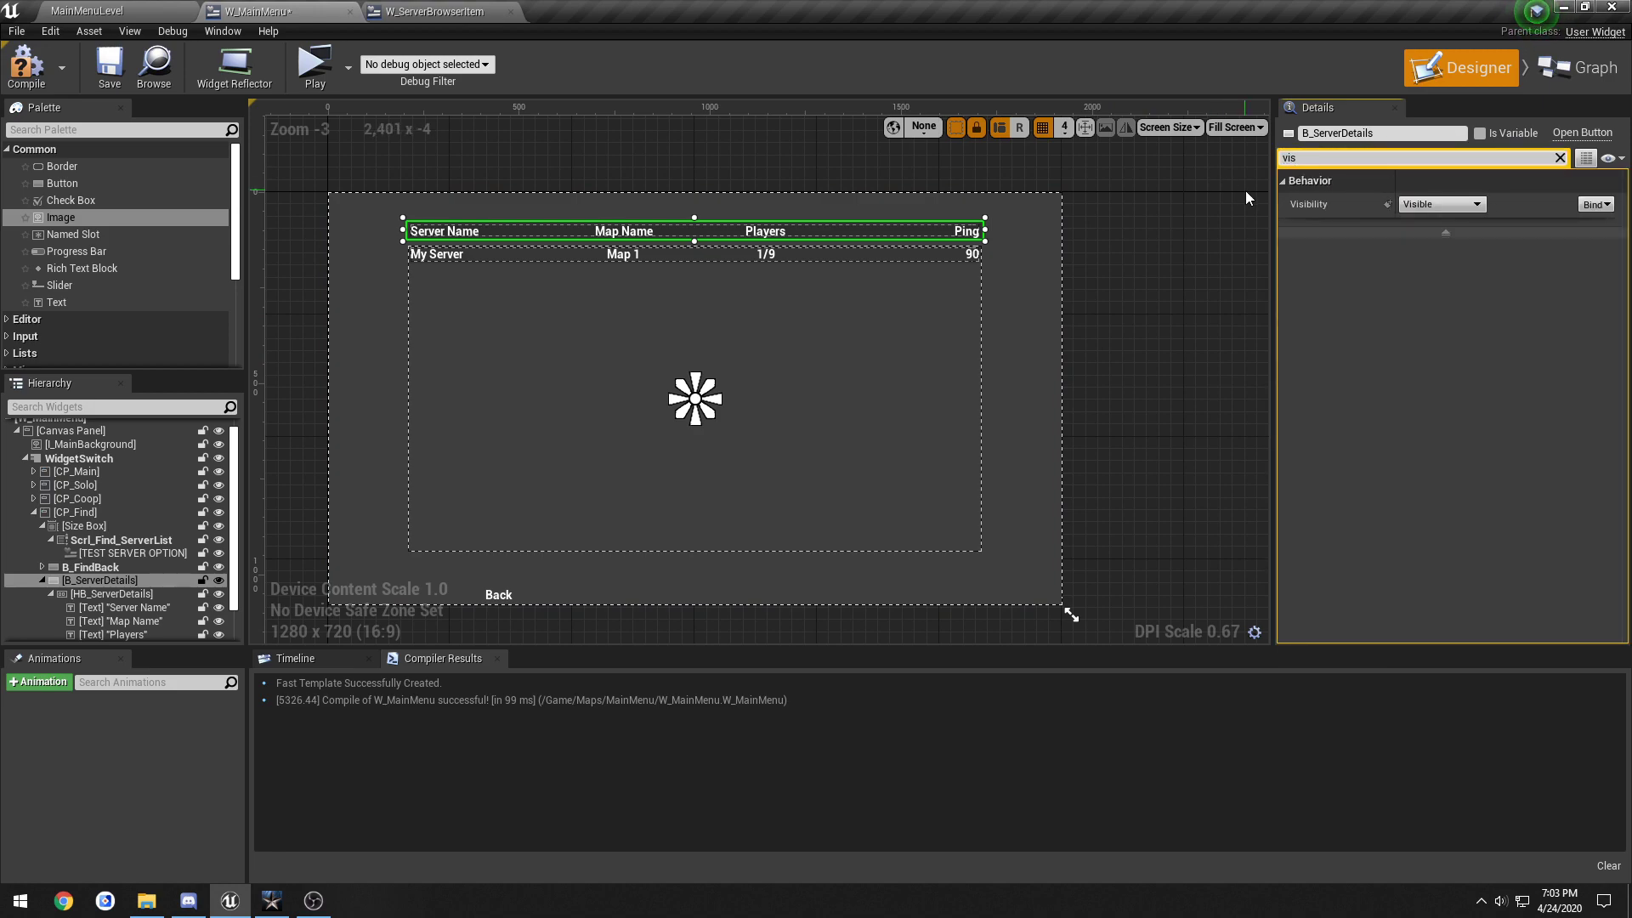
left_click(1455, 204)
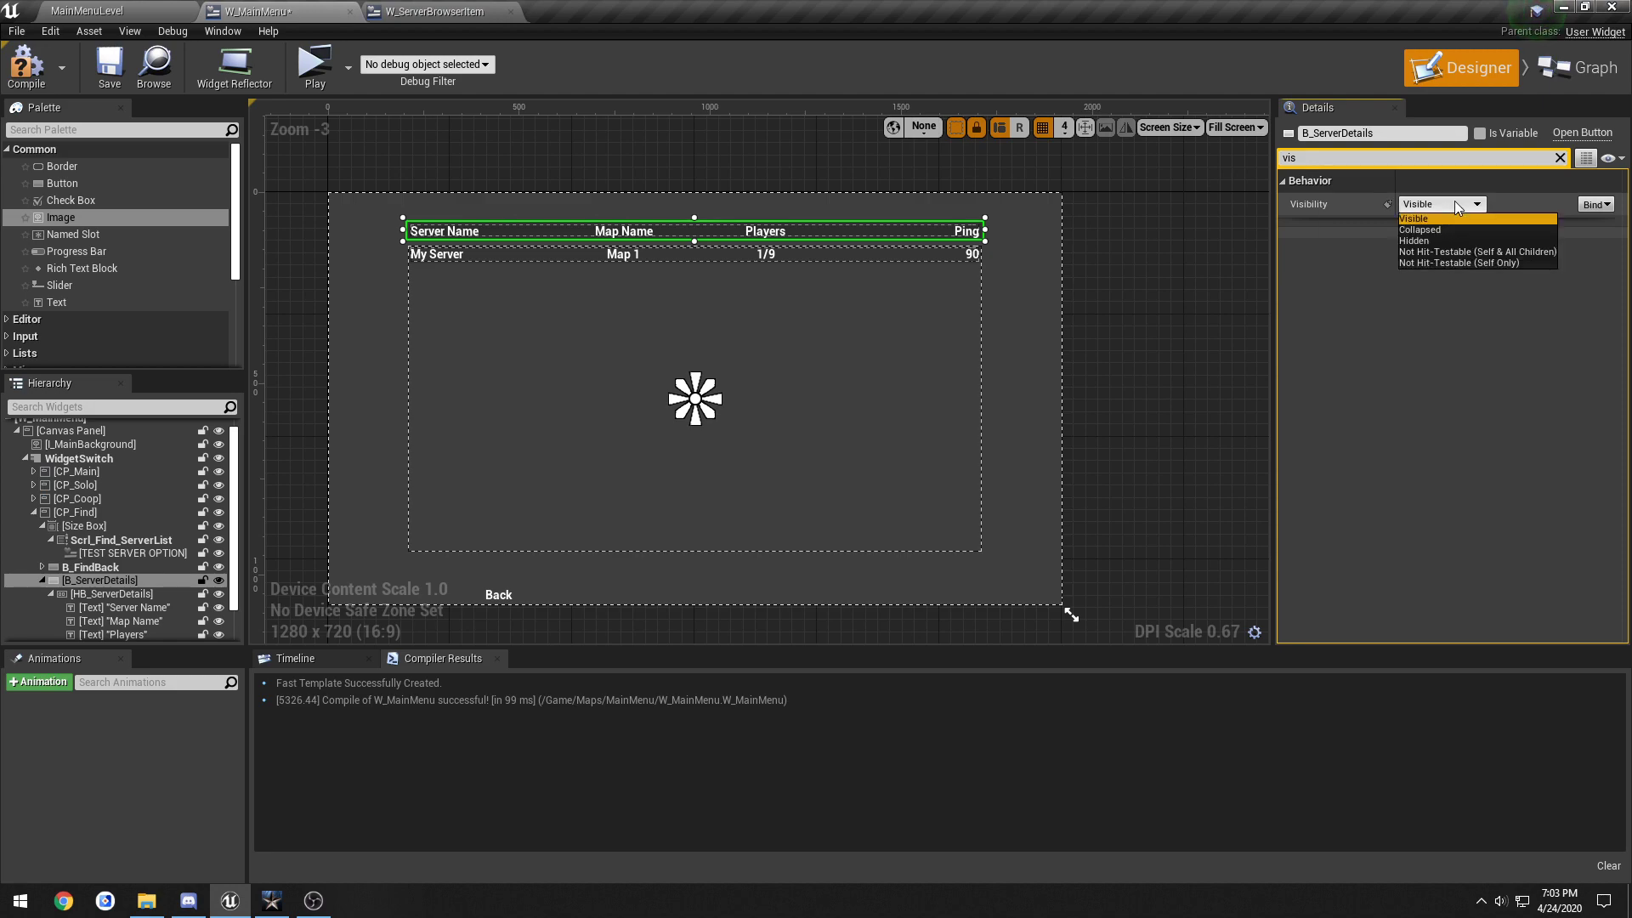
left_click(1415, 240)
left_click(26, 64)
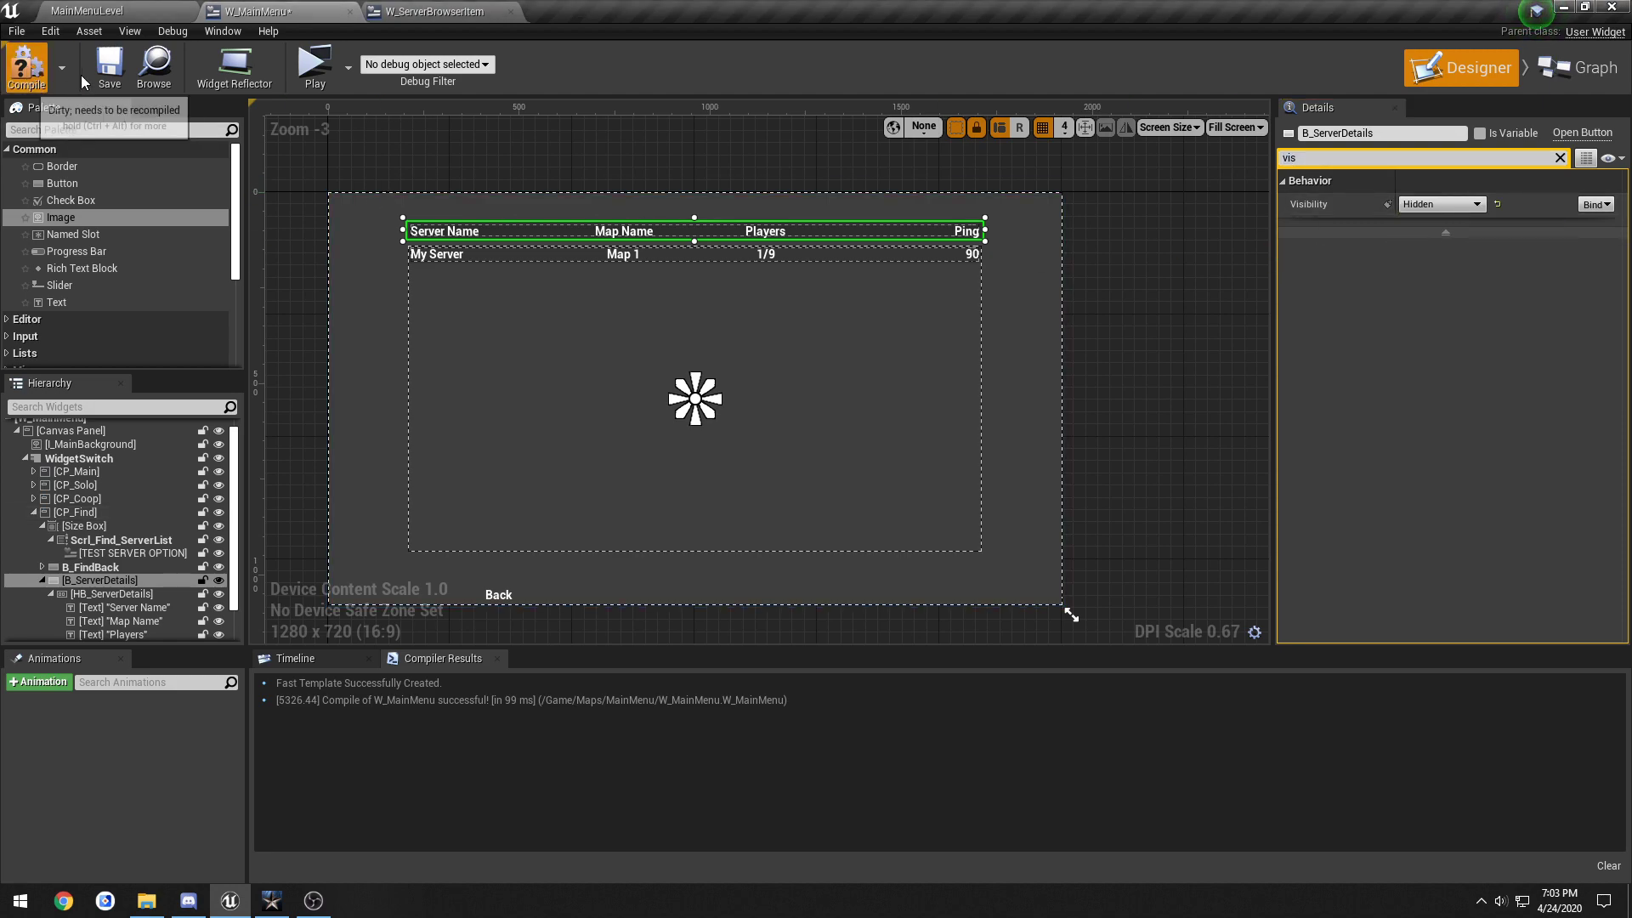
left_click(108, 66)
left_click(315, 64)
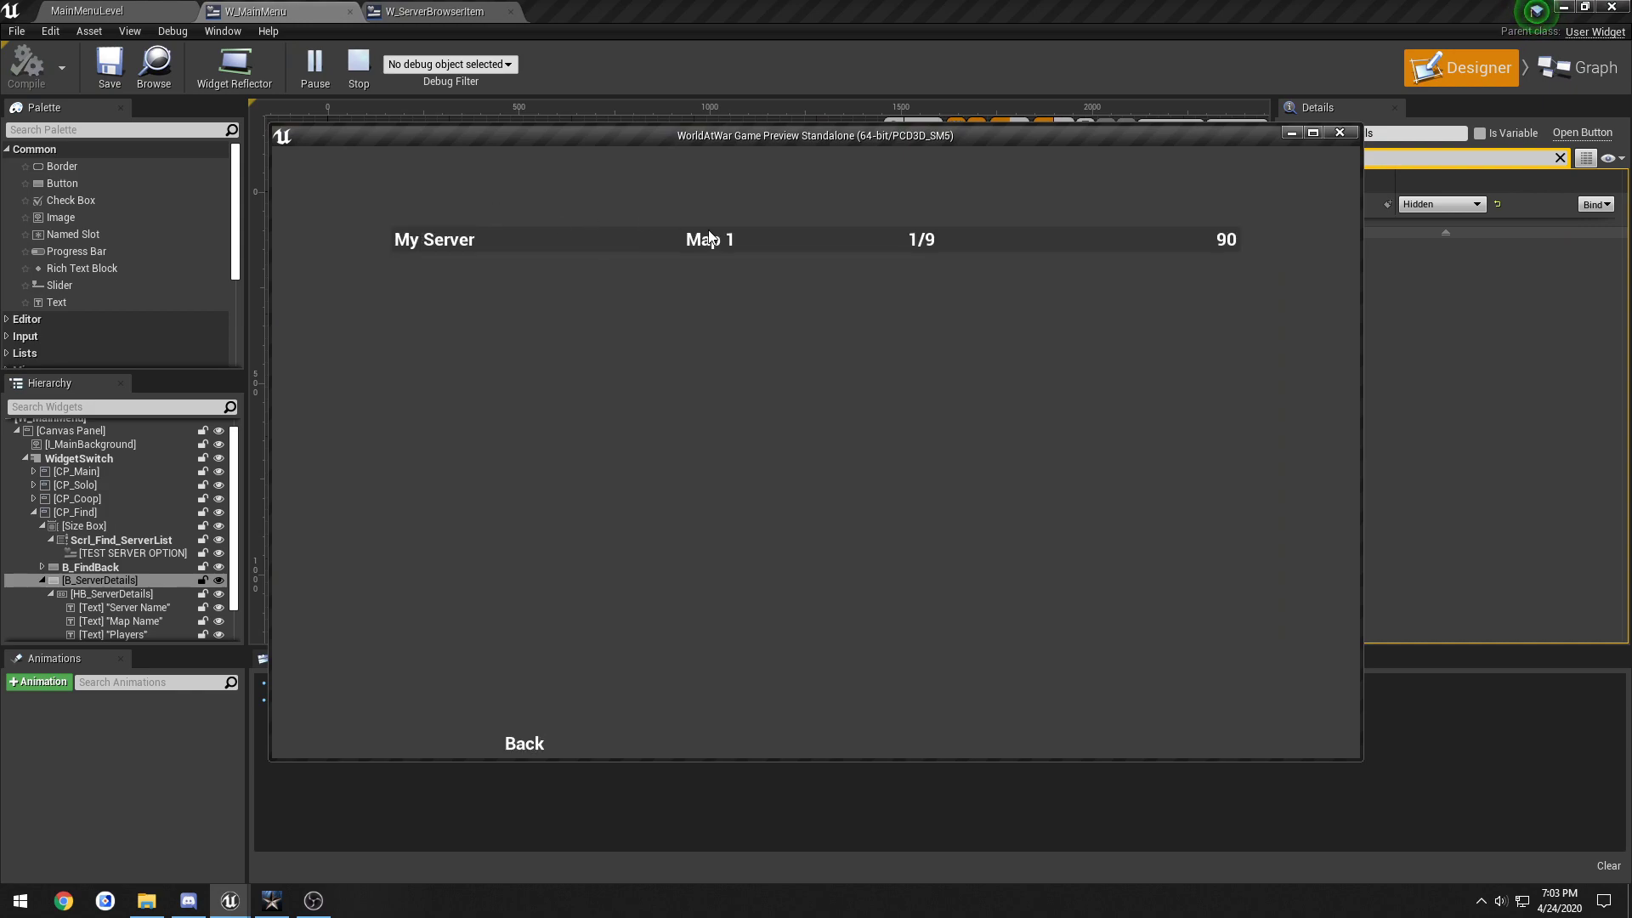
key("Escape")
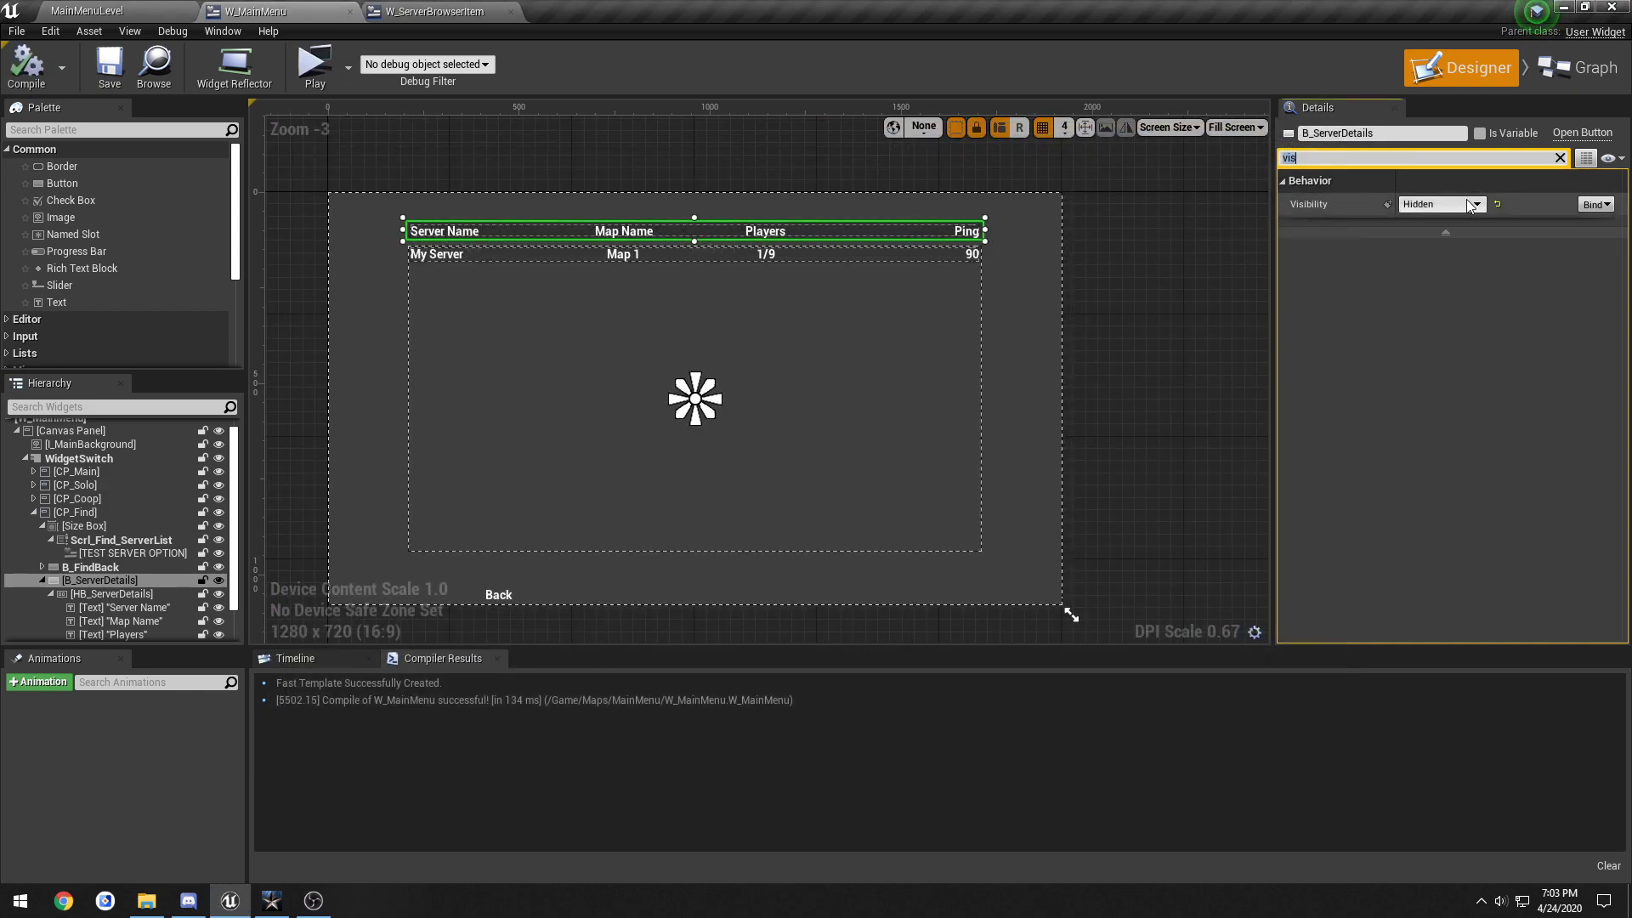
Step: Change visibility to Not Hit-Testable (Self & All Children), compile, save and check the server list preview
left_click(1463, 204)
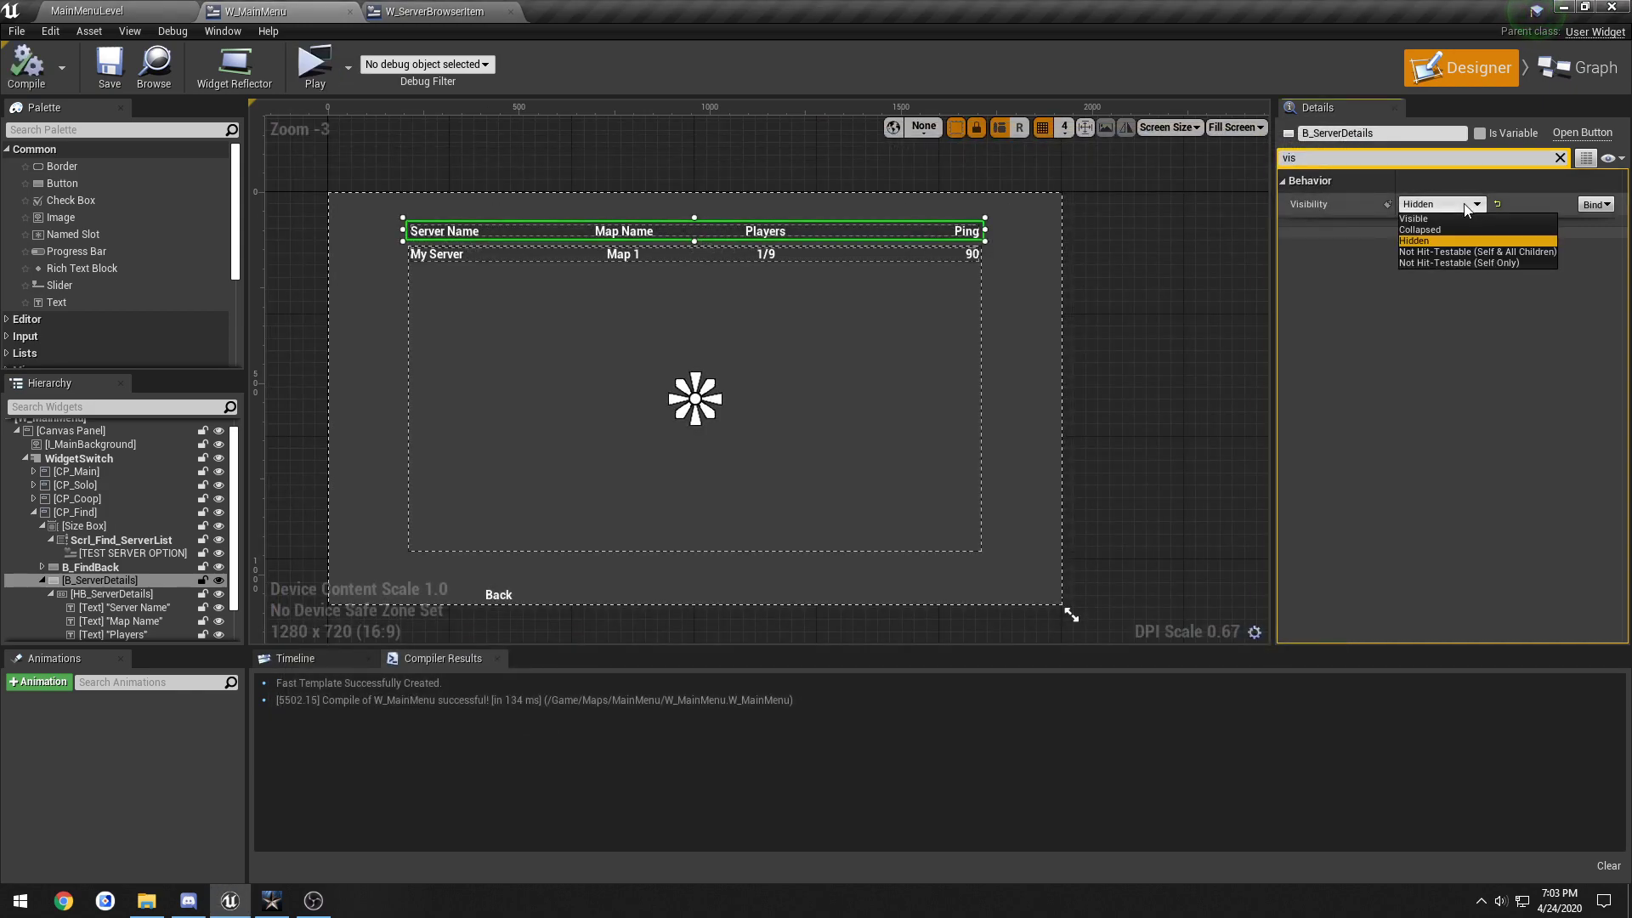
left_click(1475, 252)
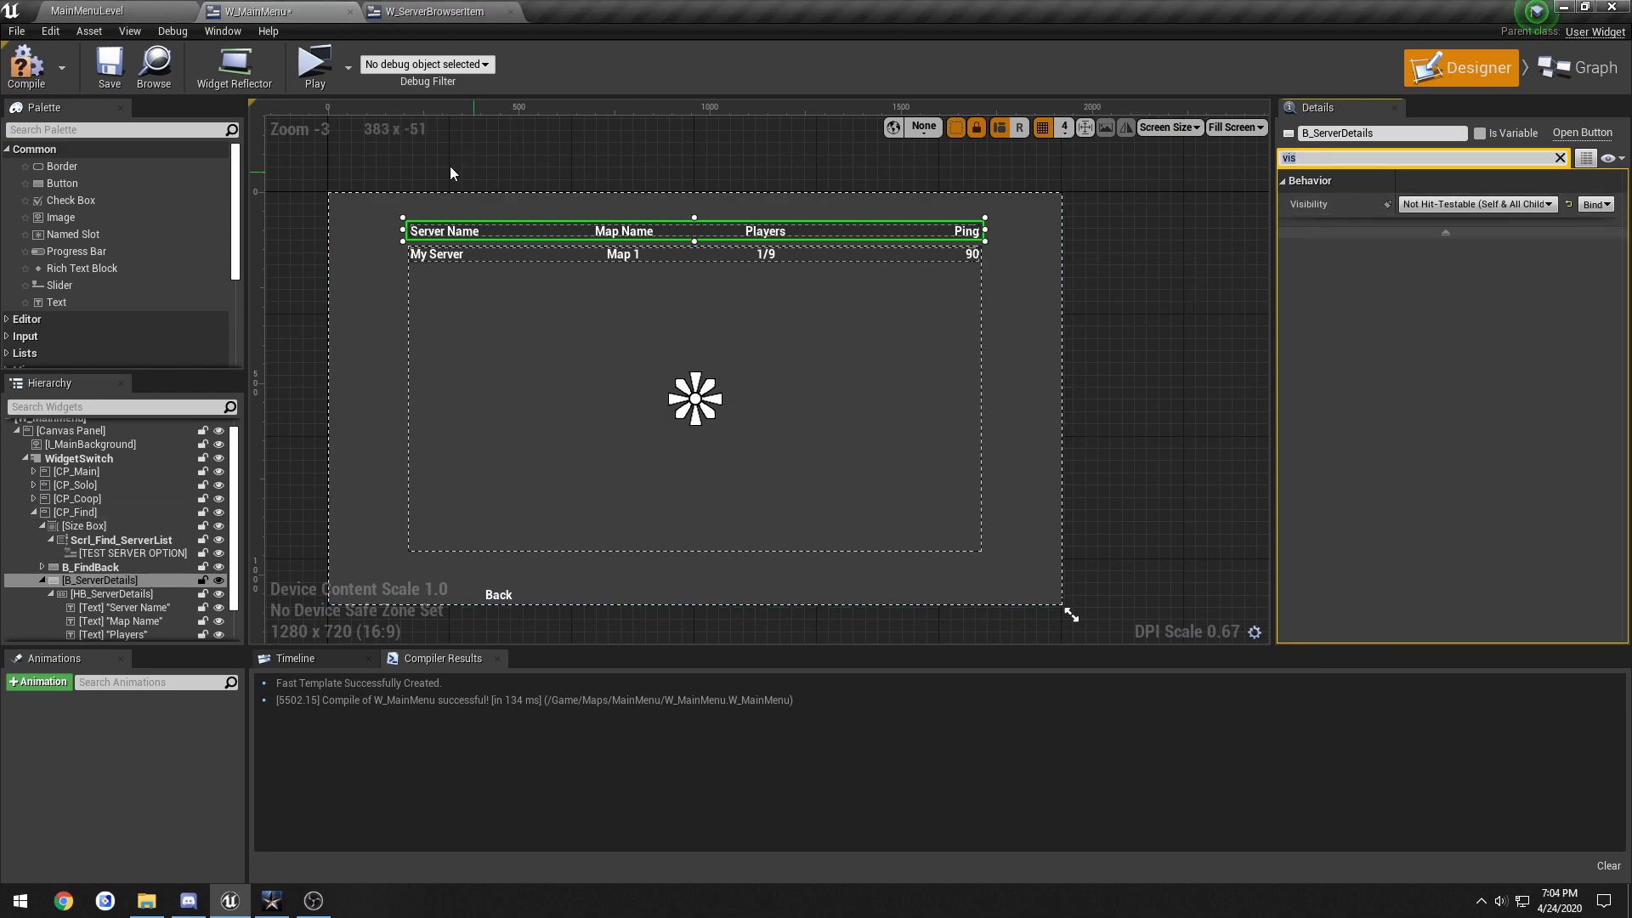
left_click(26, 68)
left_click(109, 66)
left_click(315, 67)
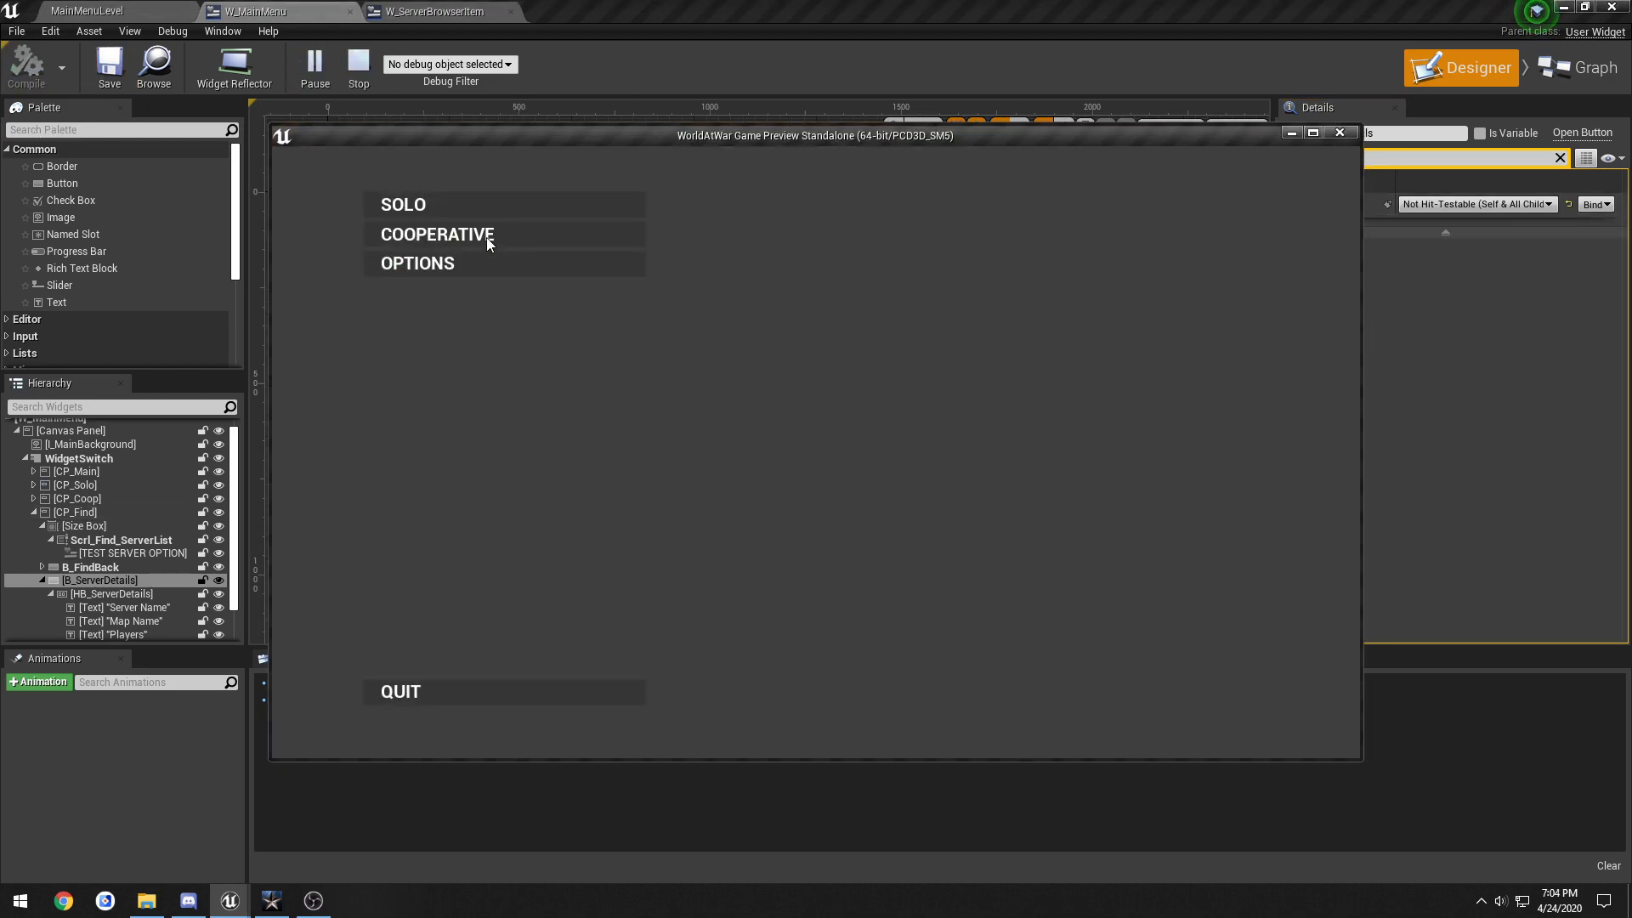
left_click(489, 245)
left_click(473, 209)
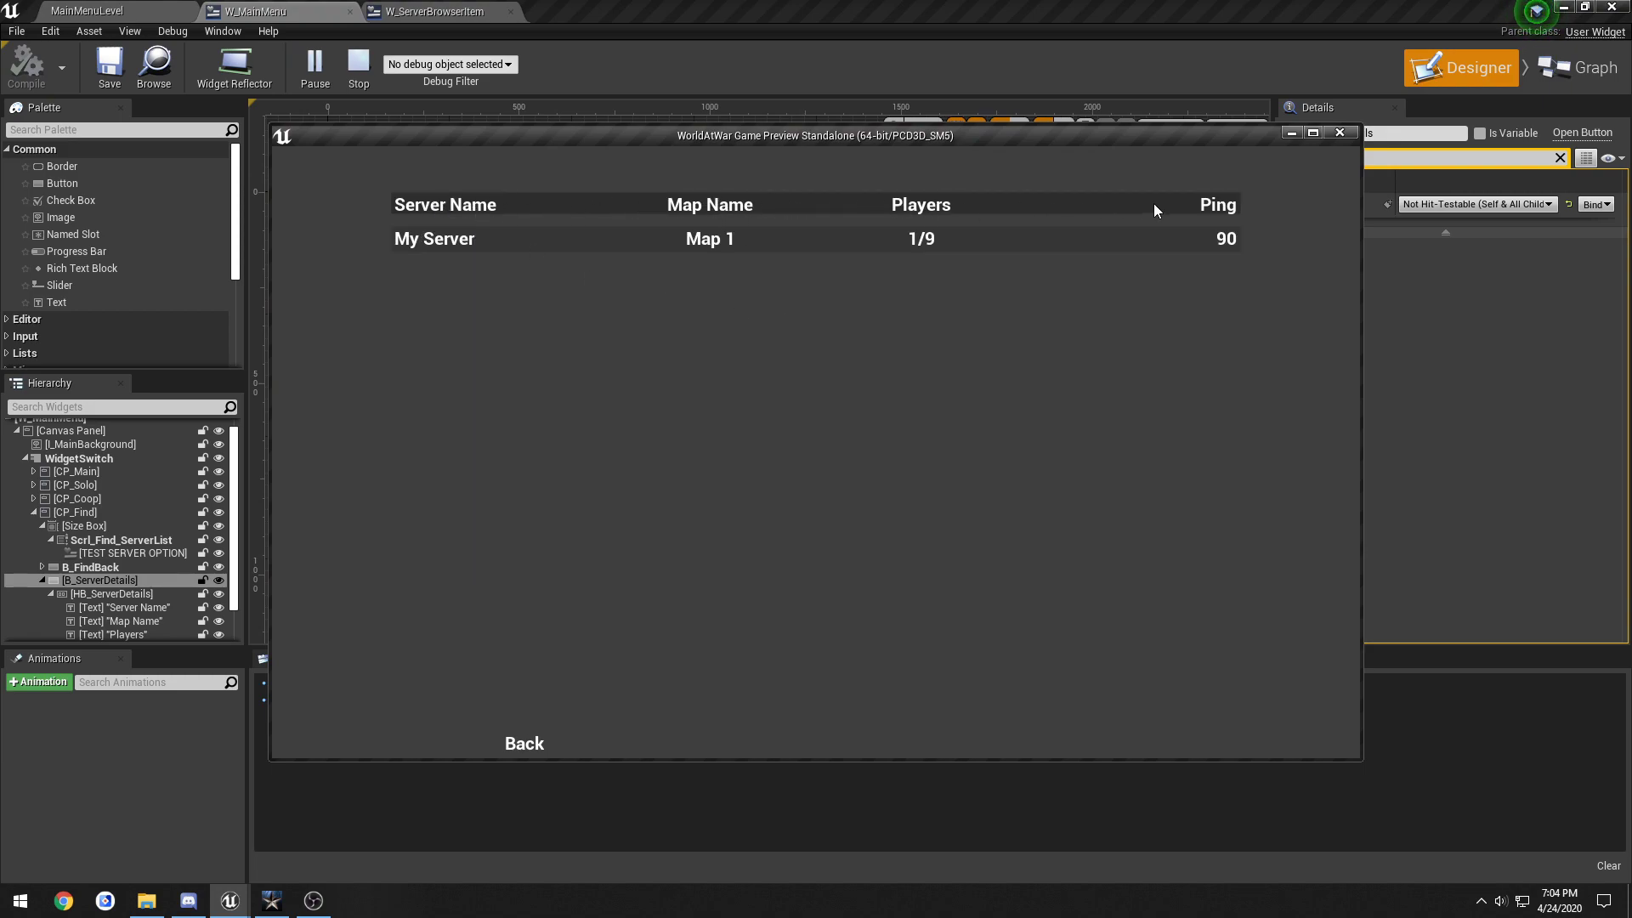
left_click(1338, 131)
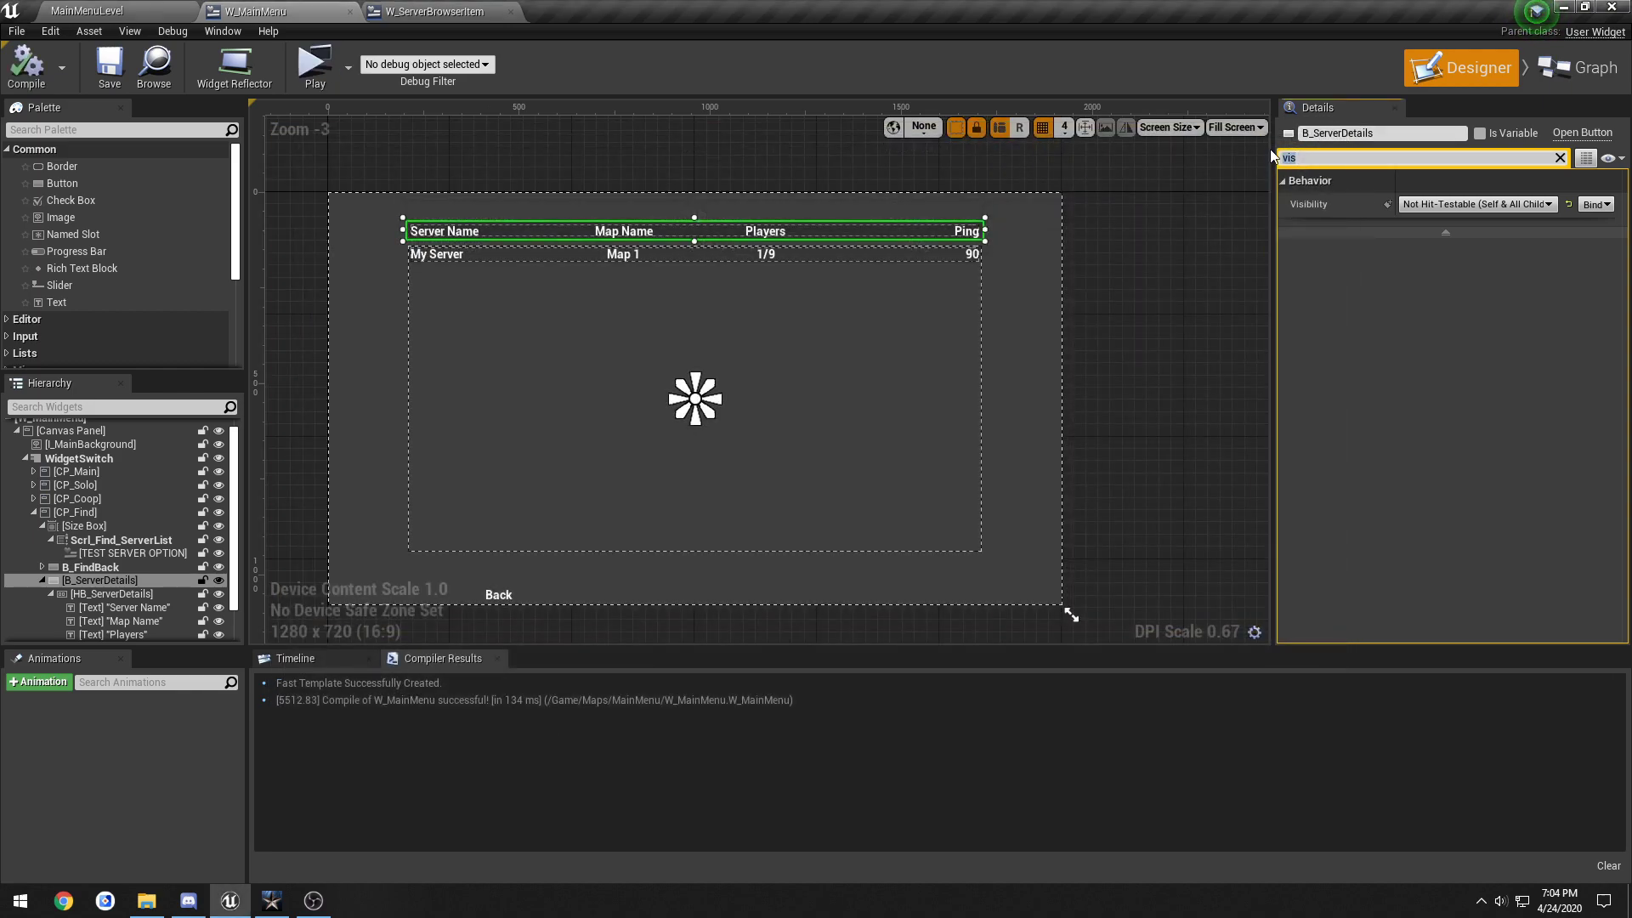
Step: Clear the Details filter, raise B_ServerDetails' top edge to about Y 100.9 and set Size Y to 50
scroll(694, 239, "up", 3)
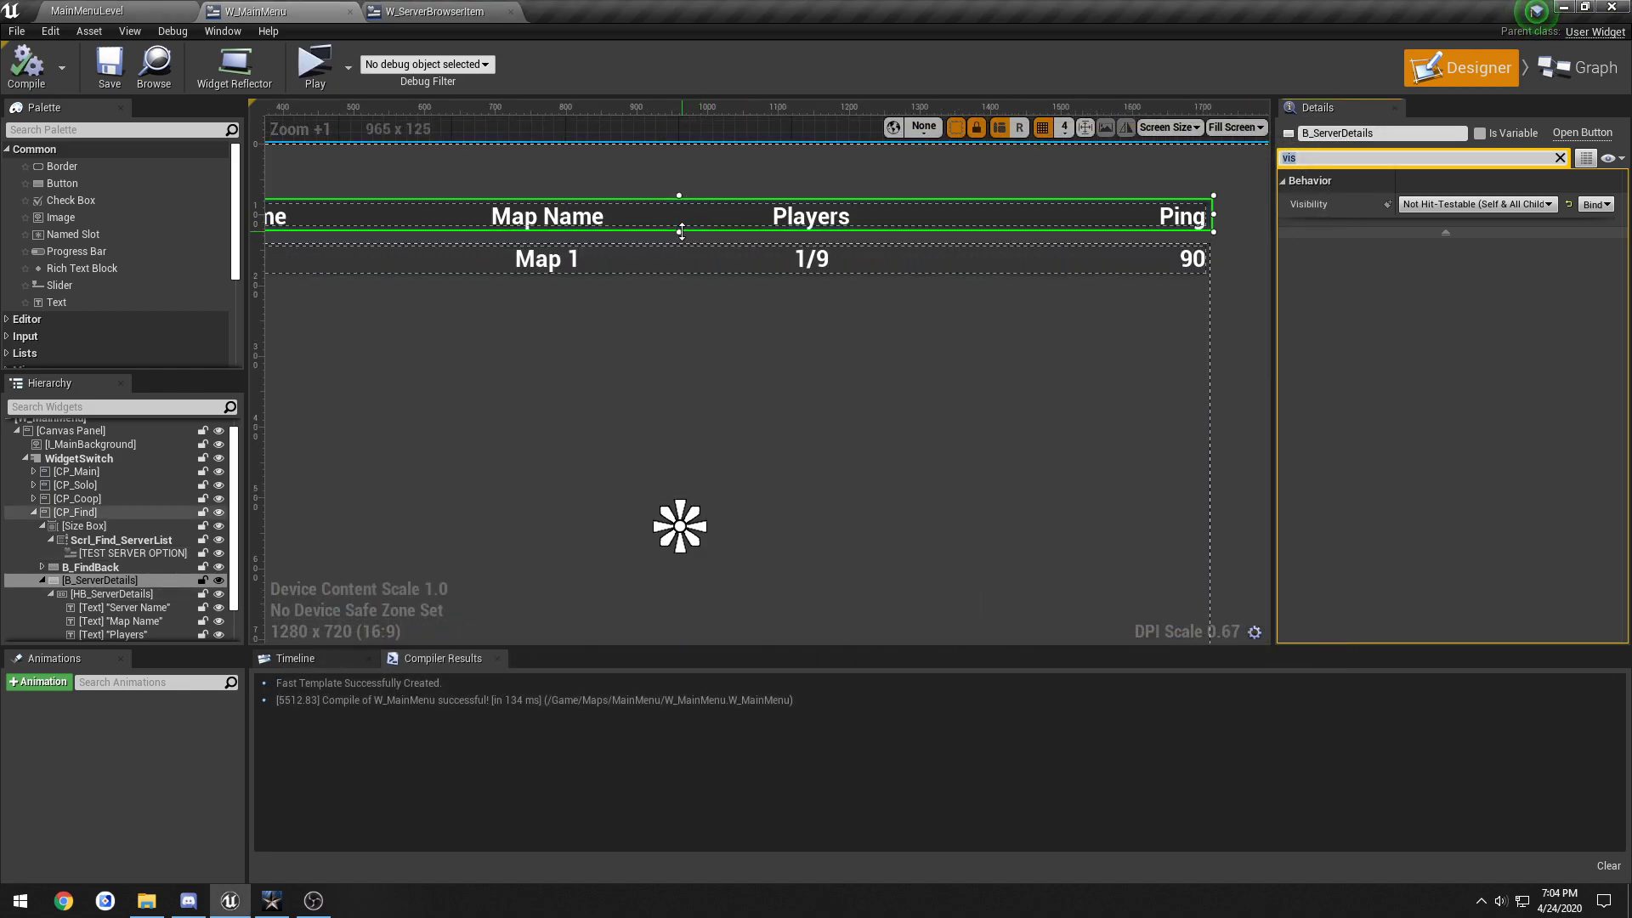
left_click(682, 220)
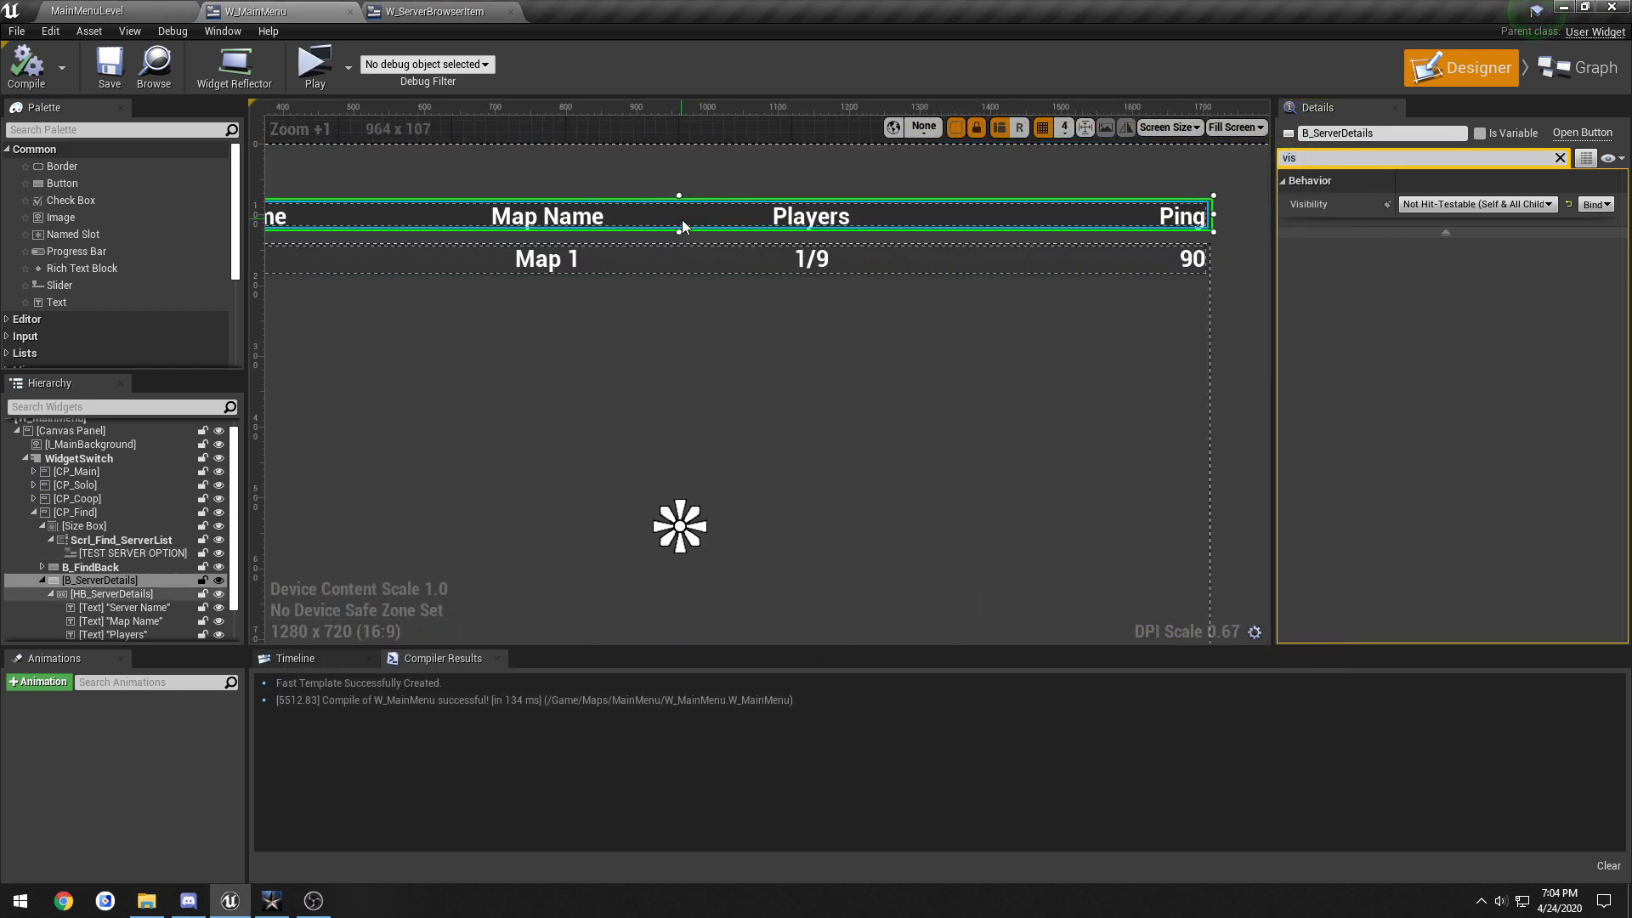
left_click(1560, 157)
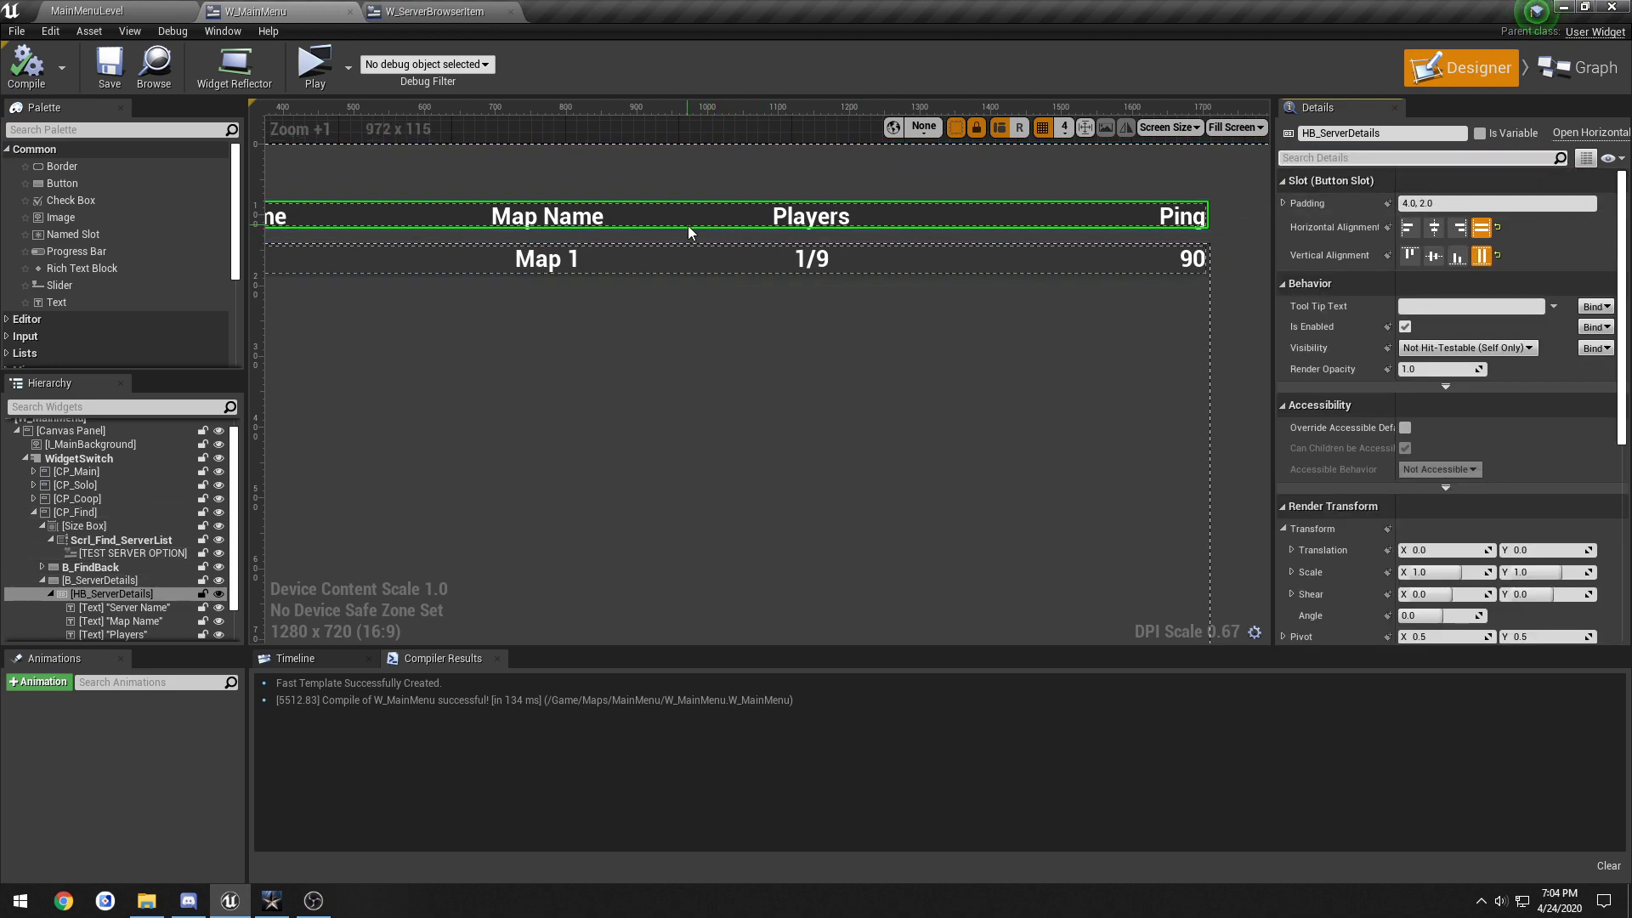
left_click(111, 582)
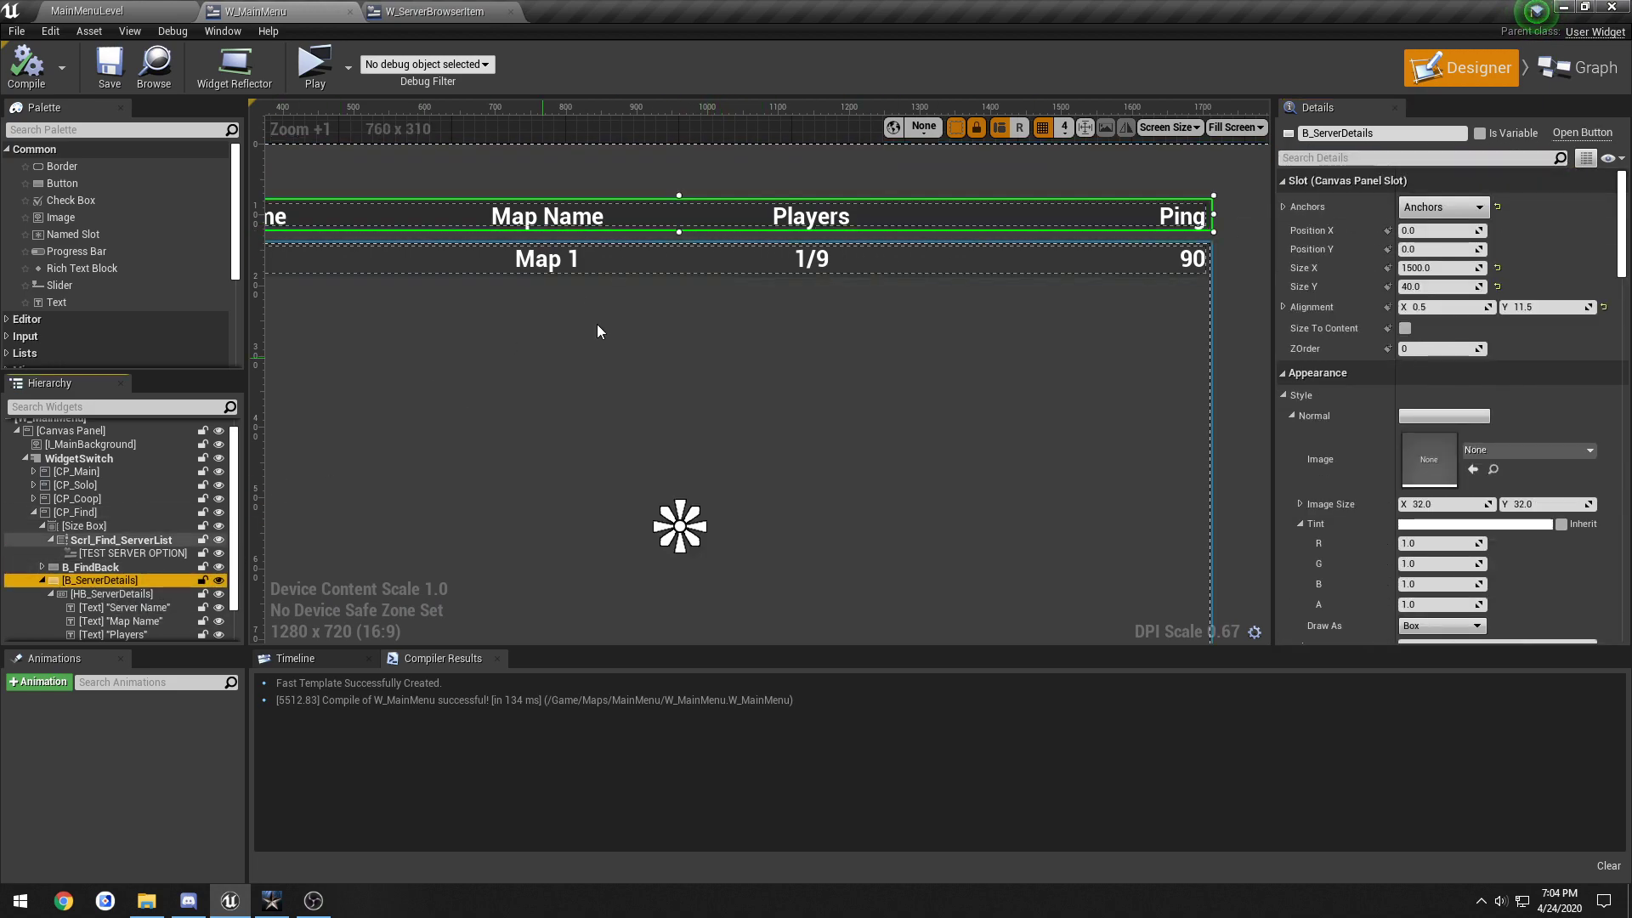
left_click_drag(680, 190, 678, 189)
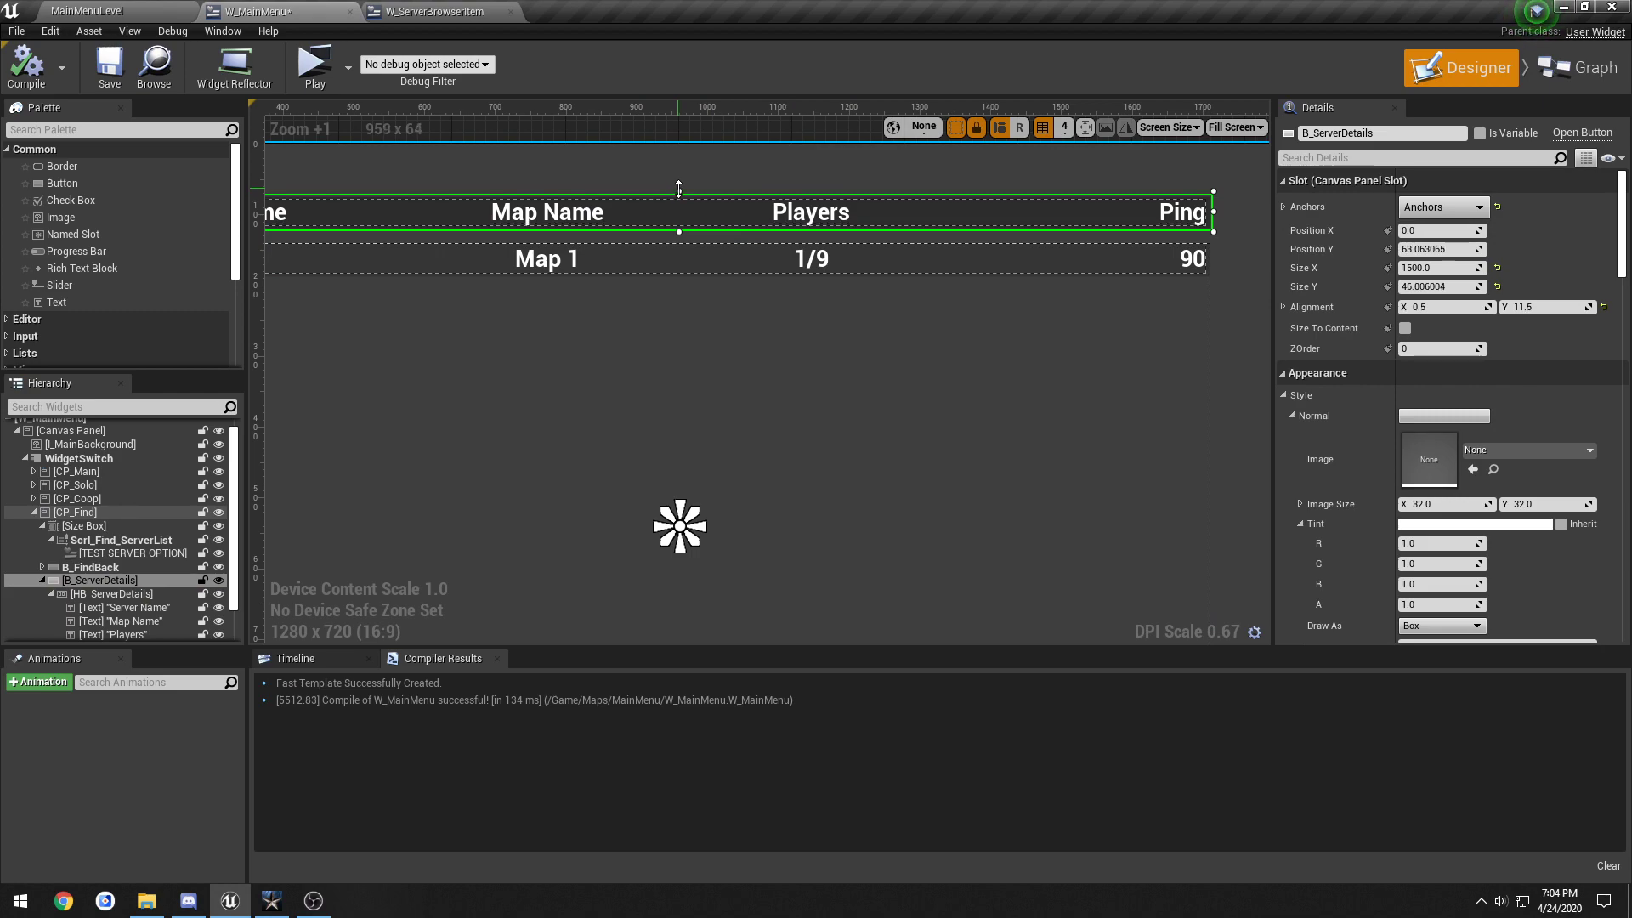
left_click_drag(679, 188, 678, 187)
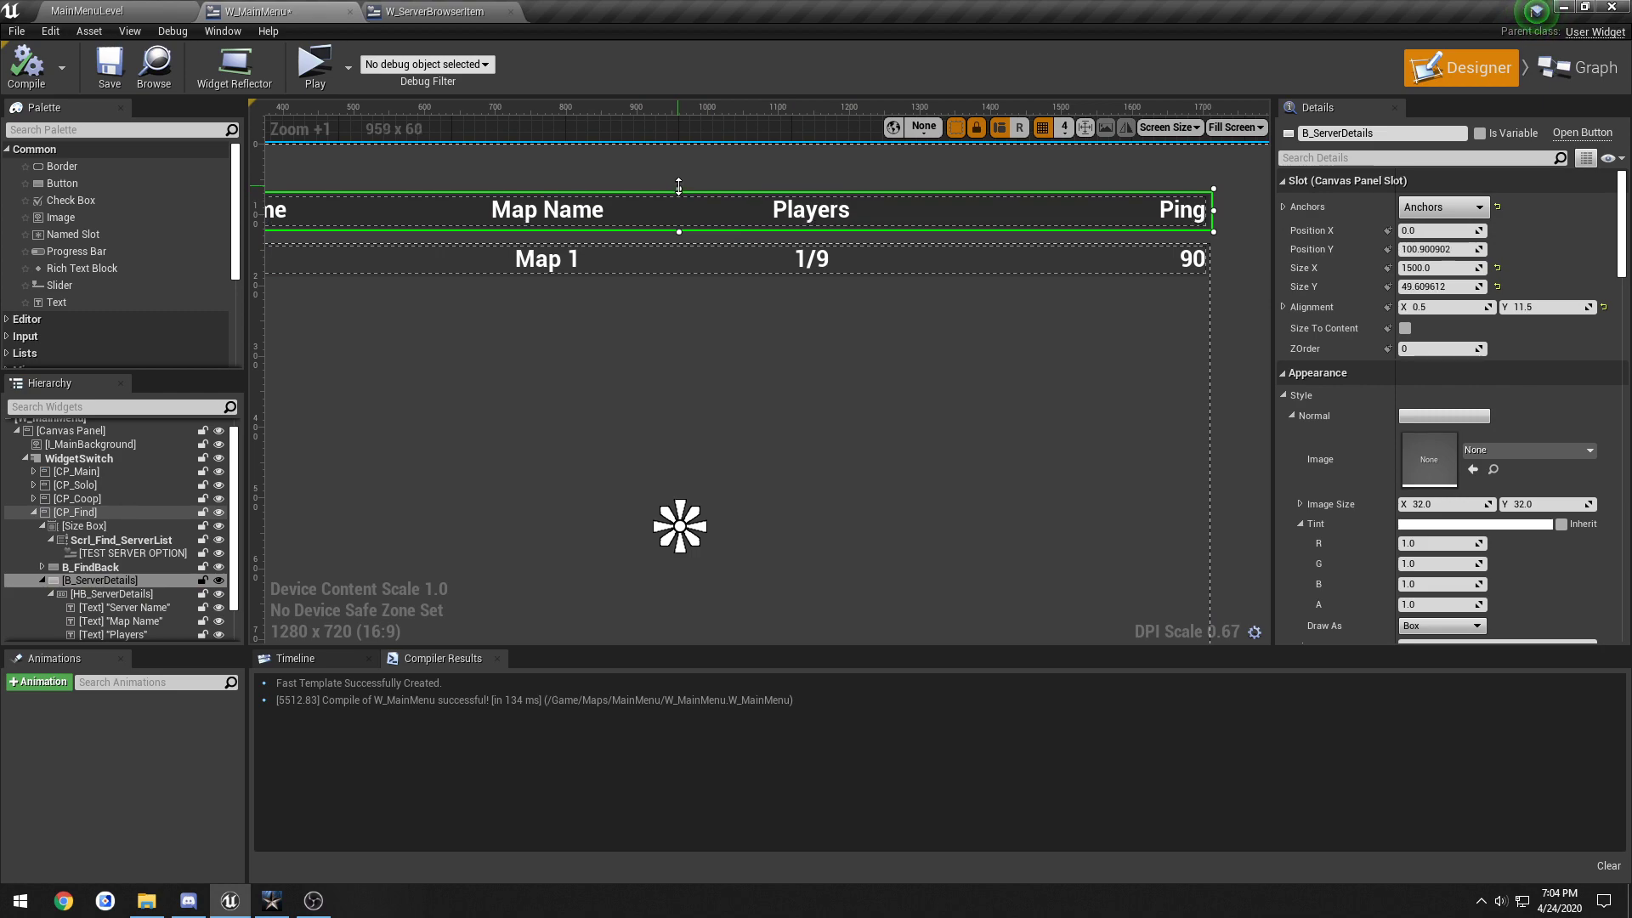
left_click(1418, 287)
type("50")
key("Return")
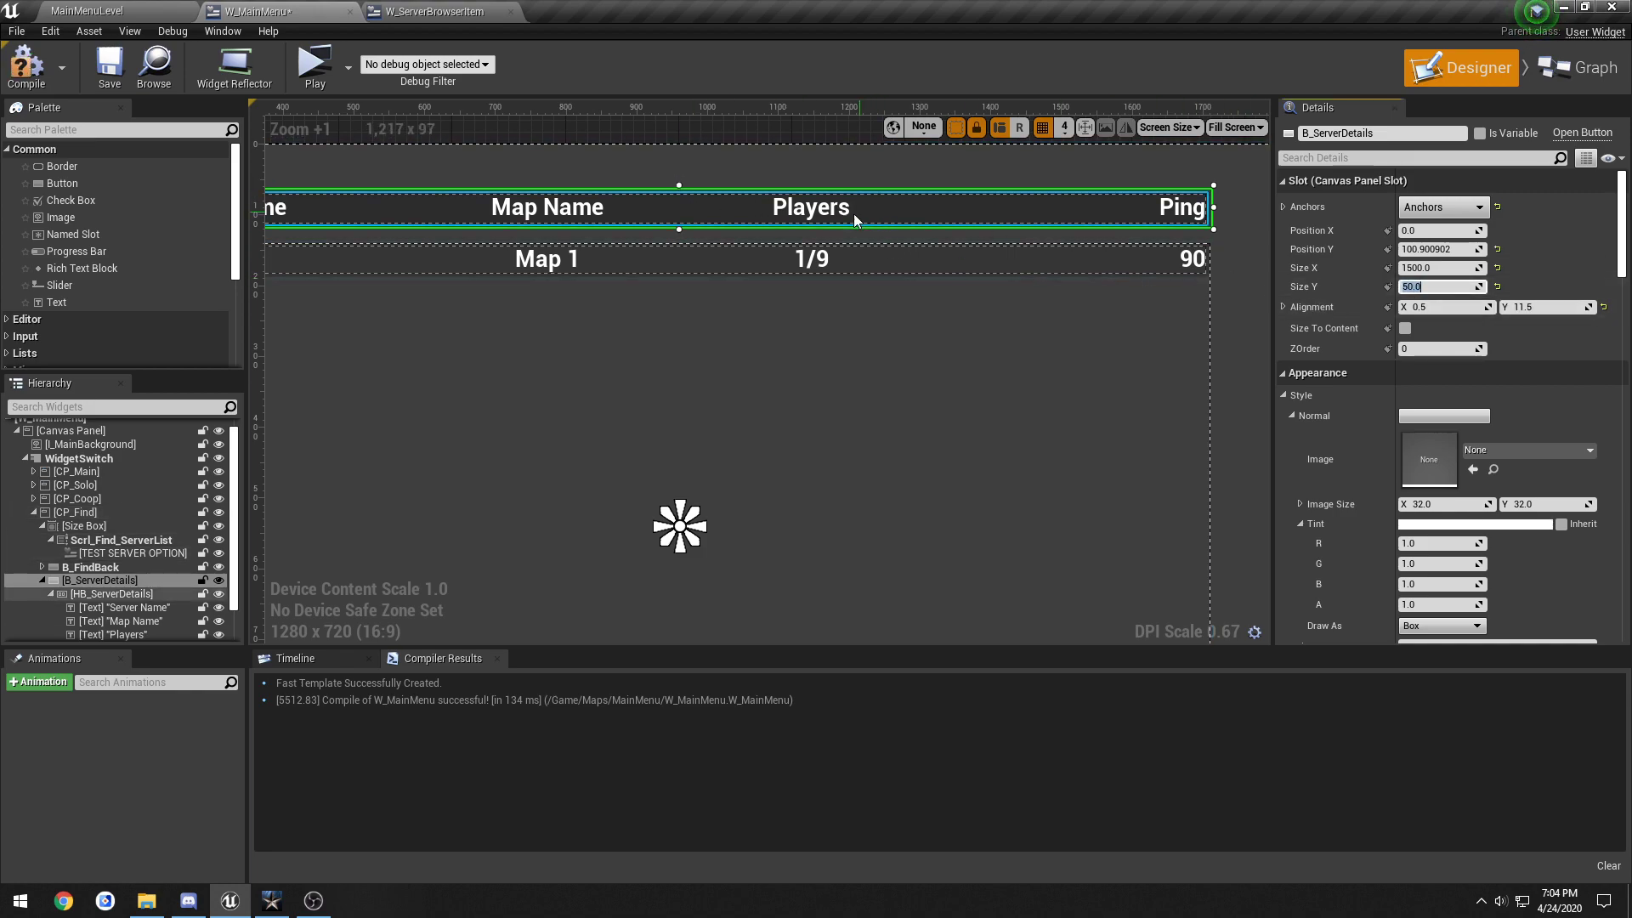
left_click(25, 68)
left_click(108, 67)
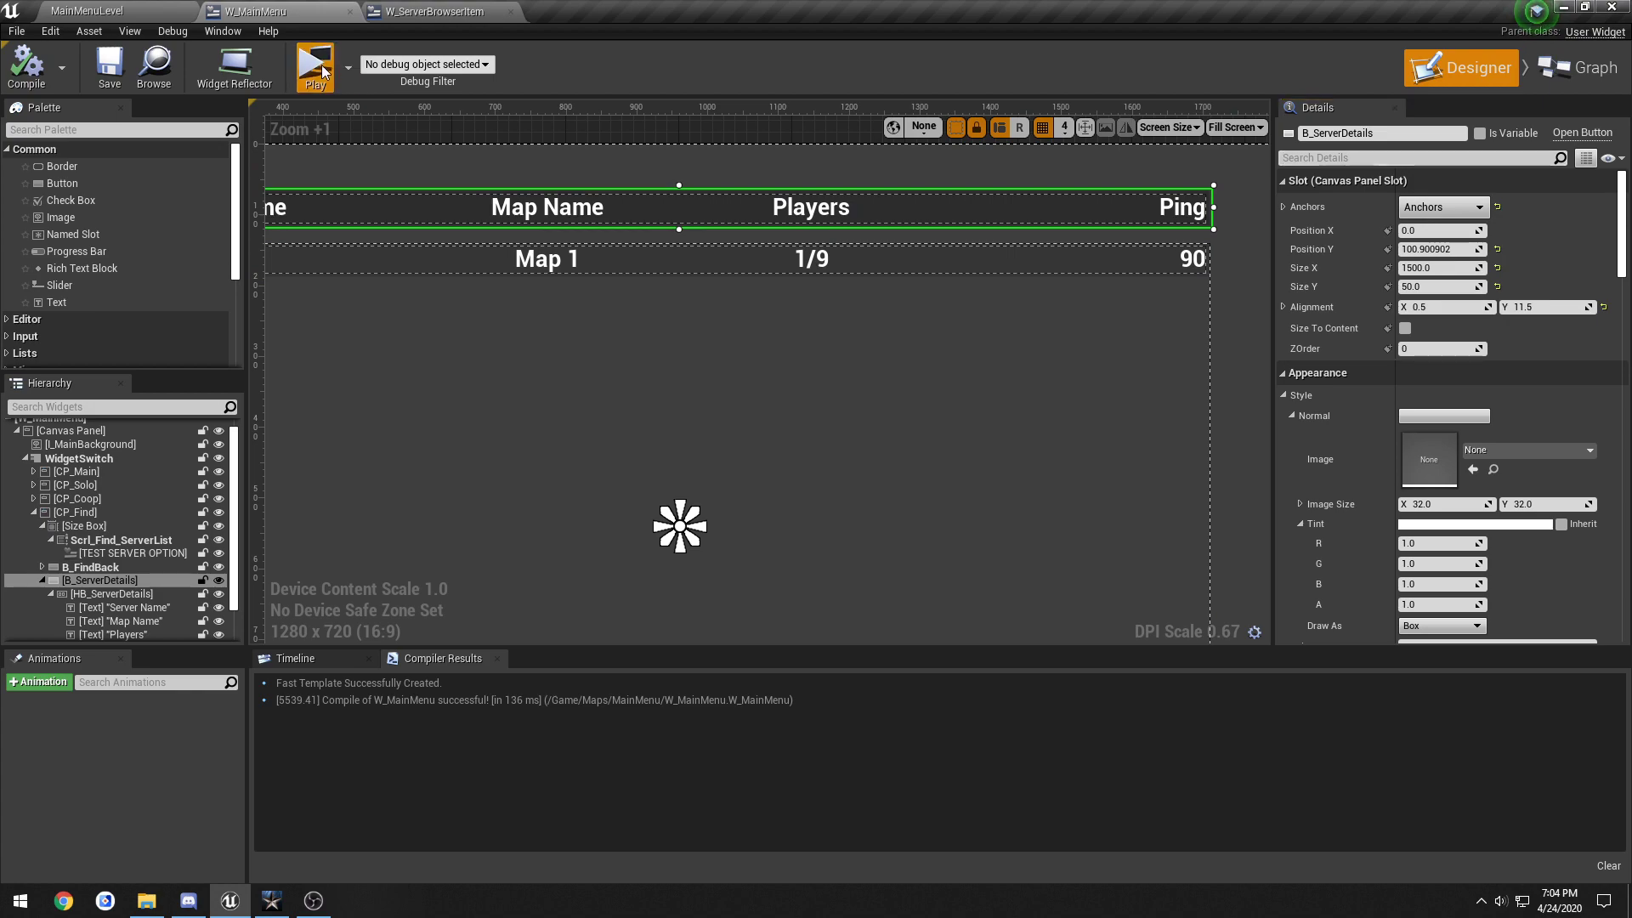
left_click(314, 65)
left_click(448, 231)
left_click(467, 208)
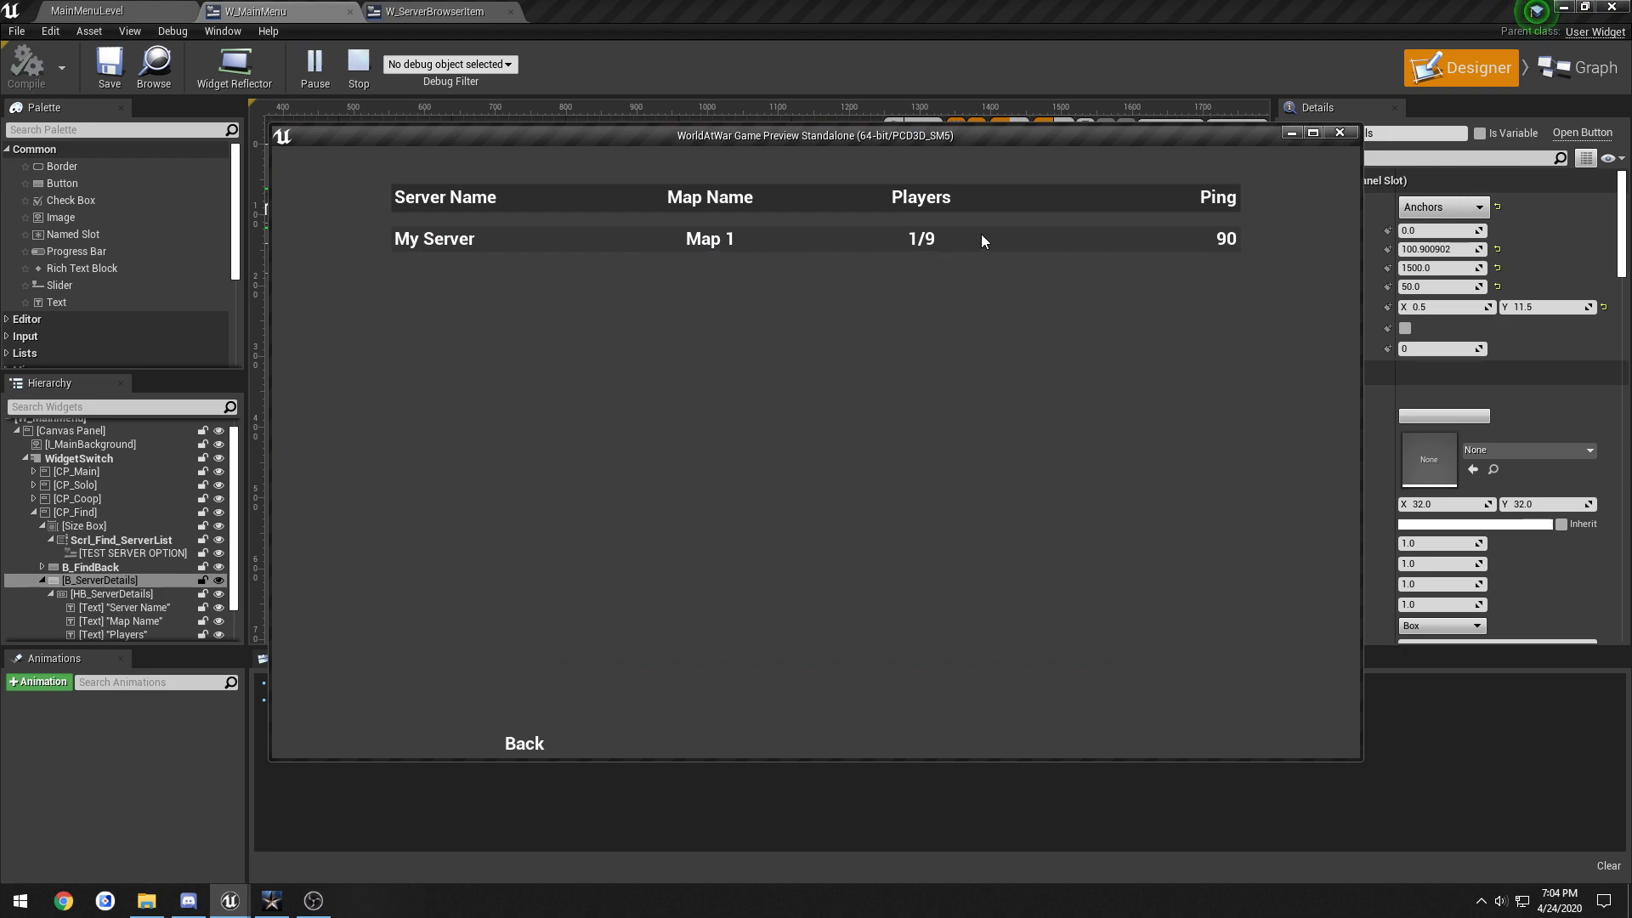
Step: Drag a second W Server Browser Item into Scrl_Find_ServerList, test it with Alt+P, and save
left_click(1340, 133)
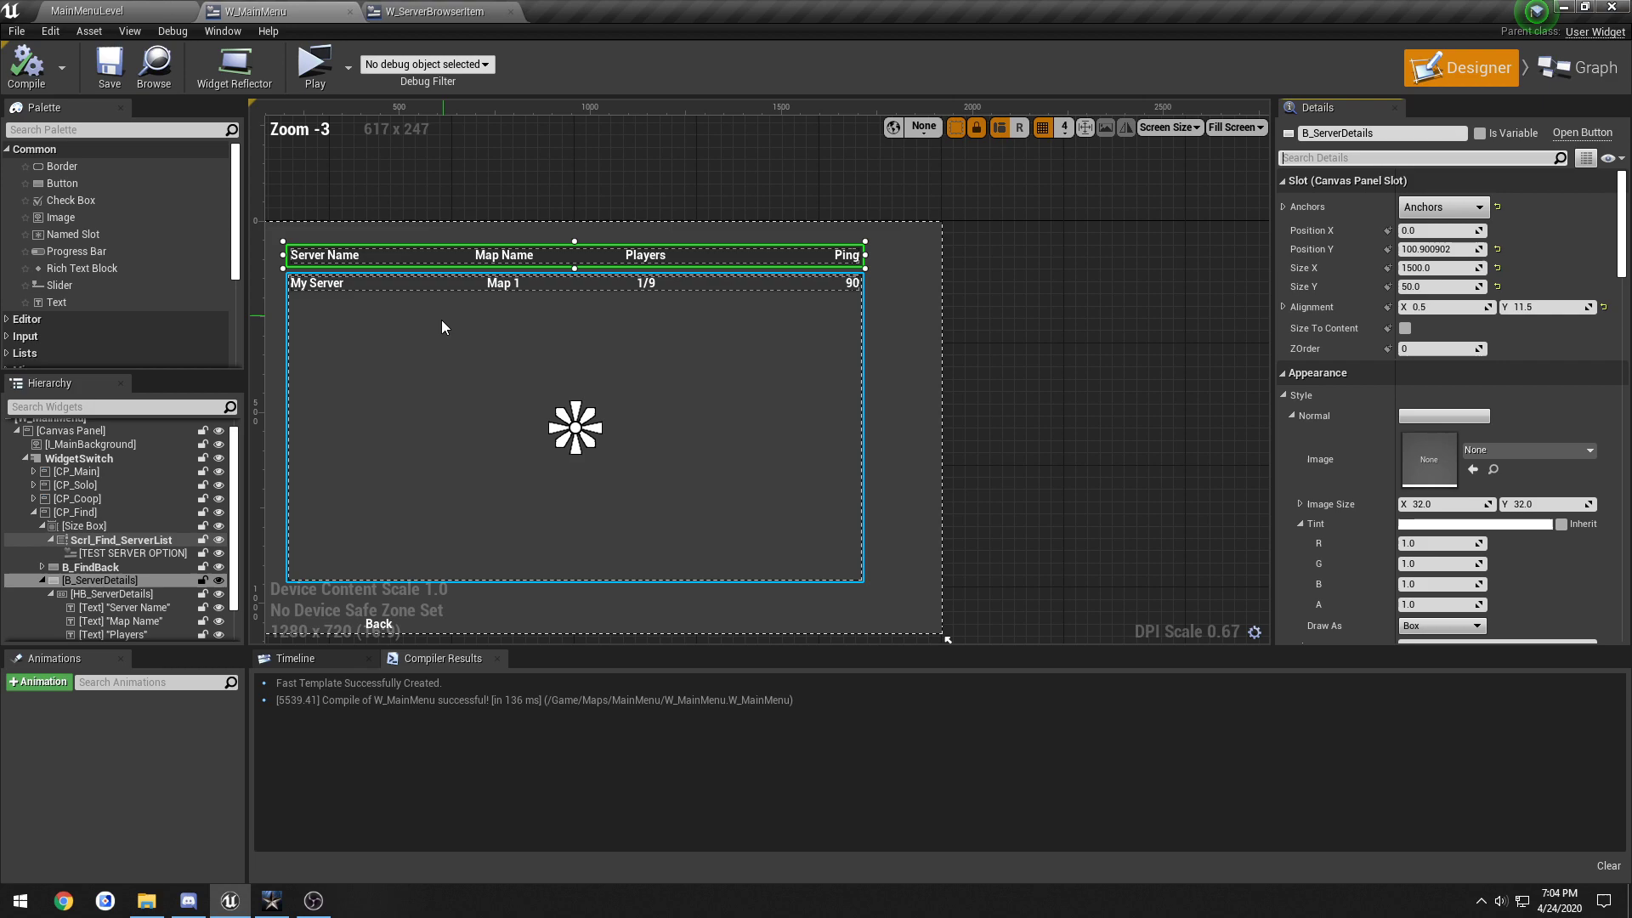
scroll(68, 308, "down", 5)
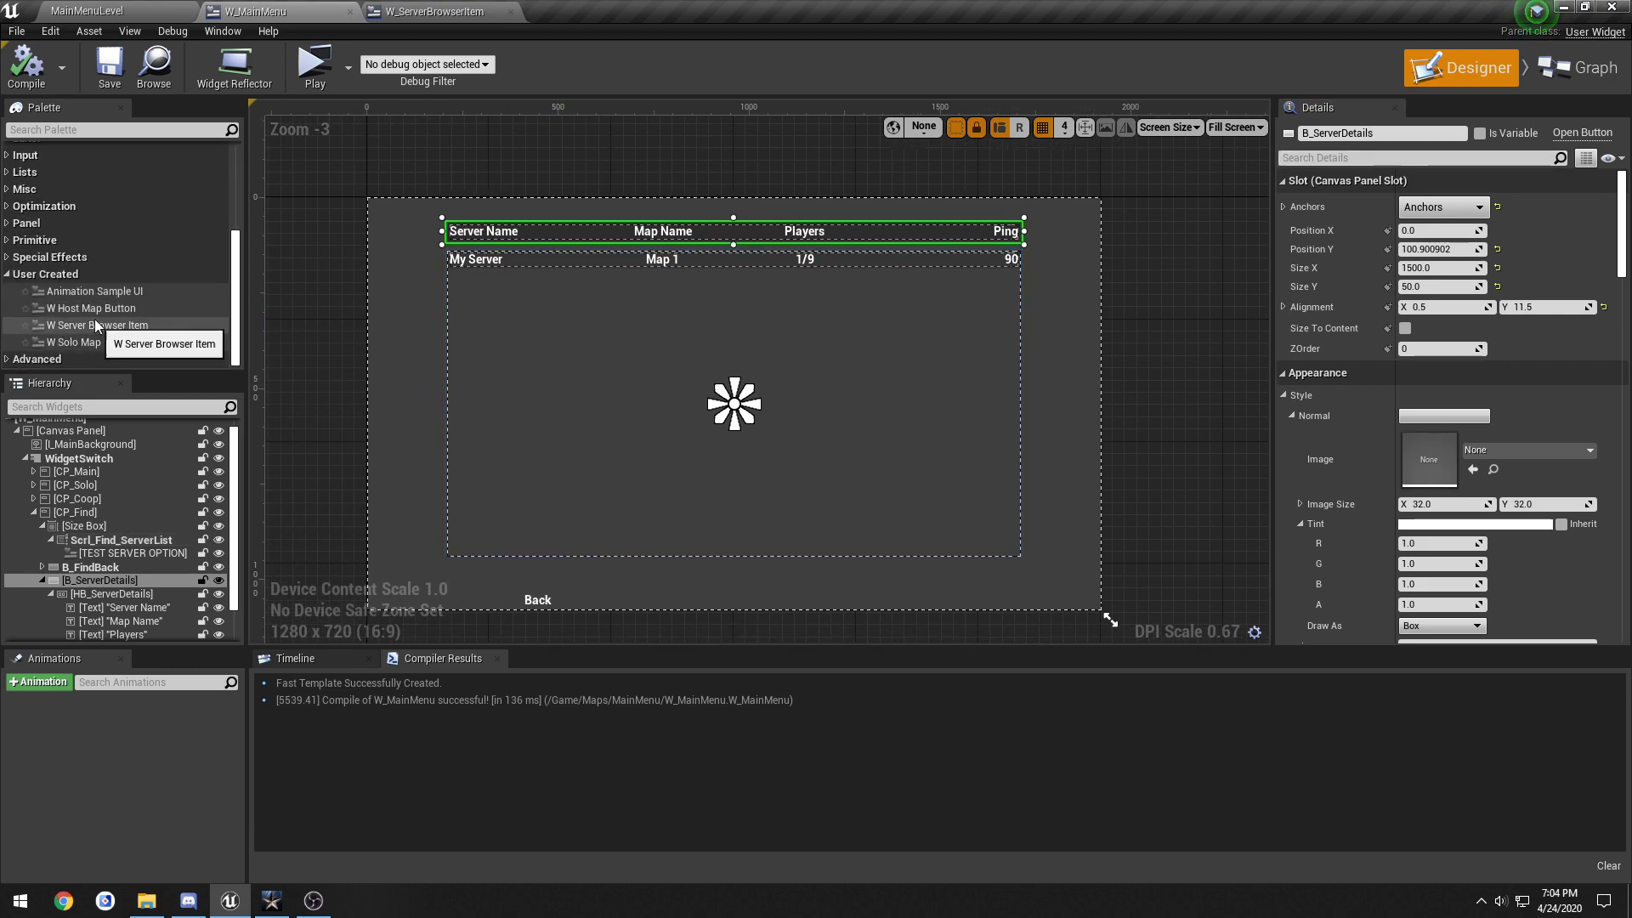
left_click_drag(94, 319, 527, 323)
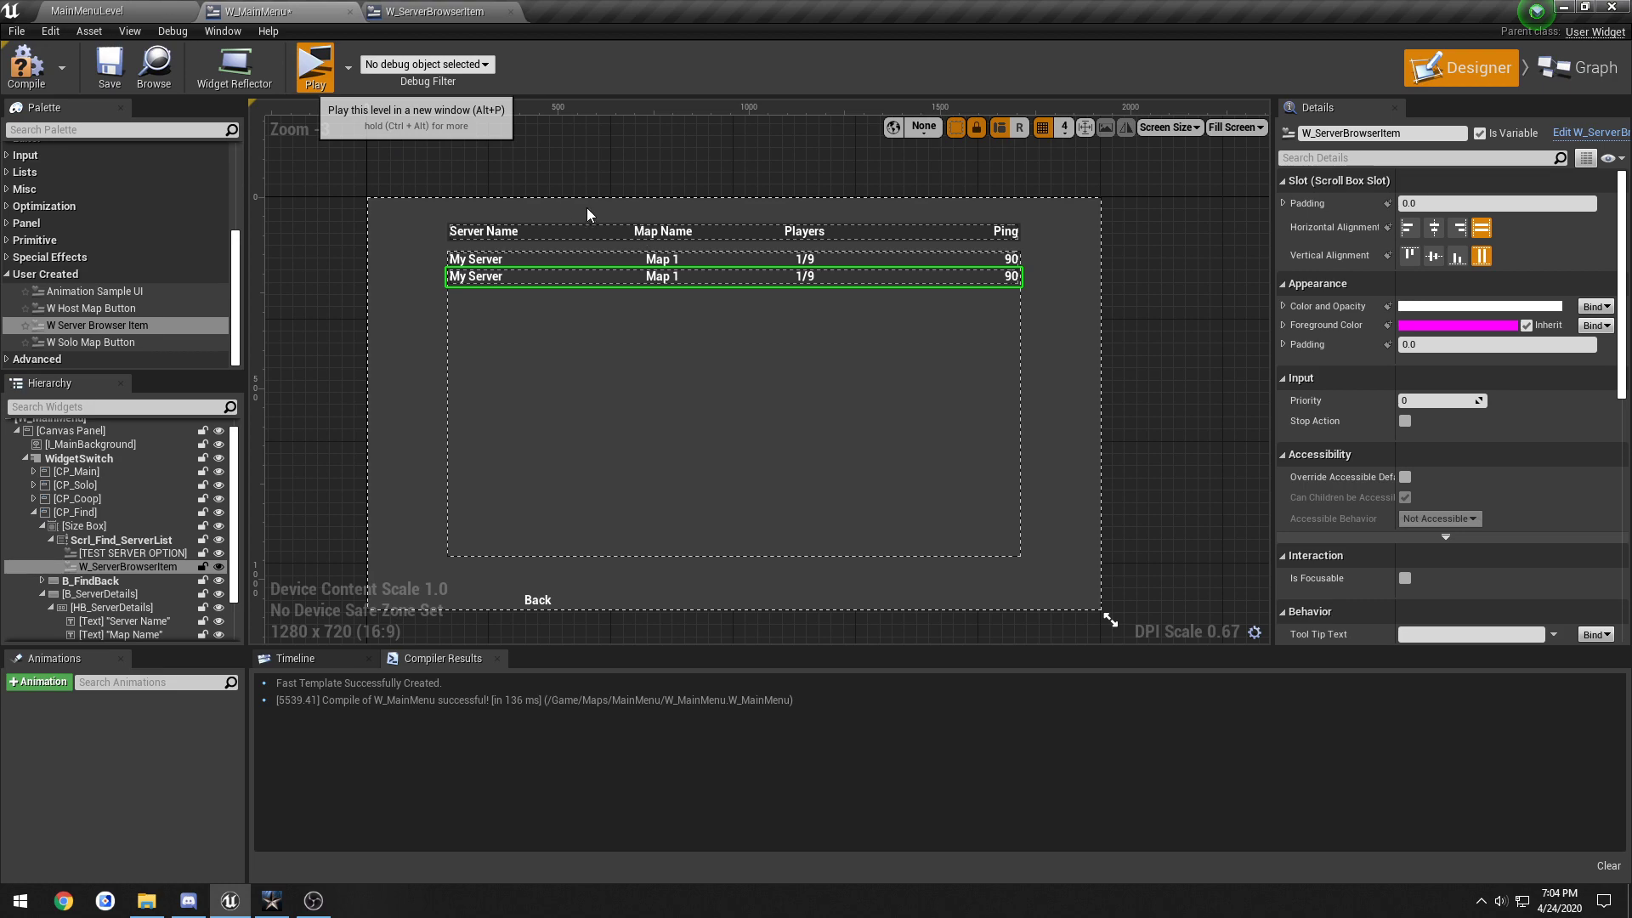
key("alt+p")
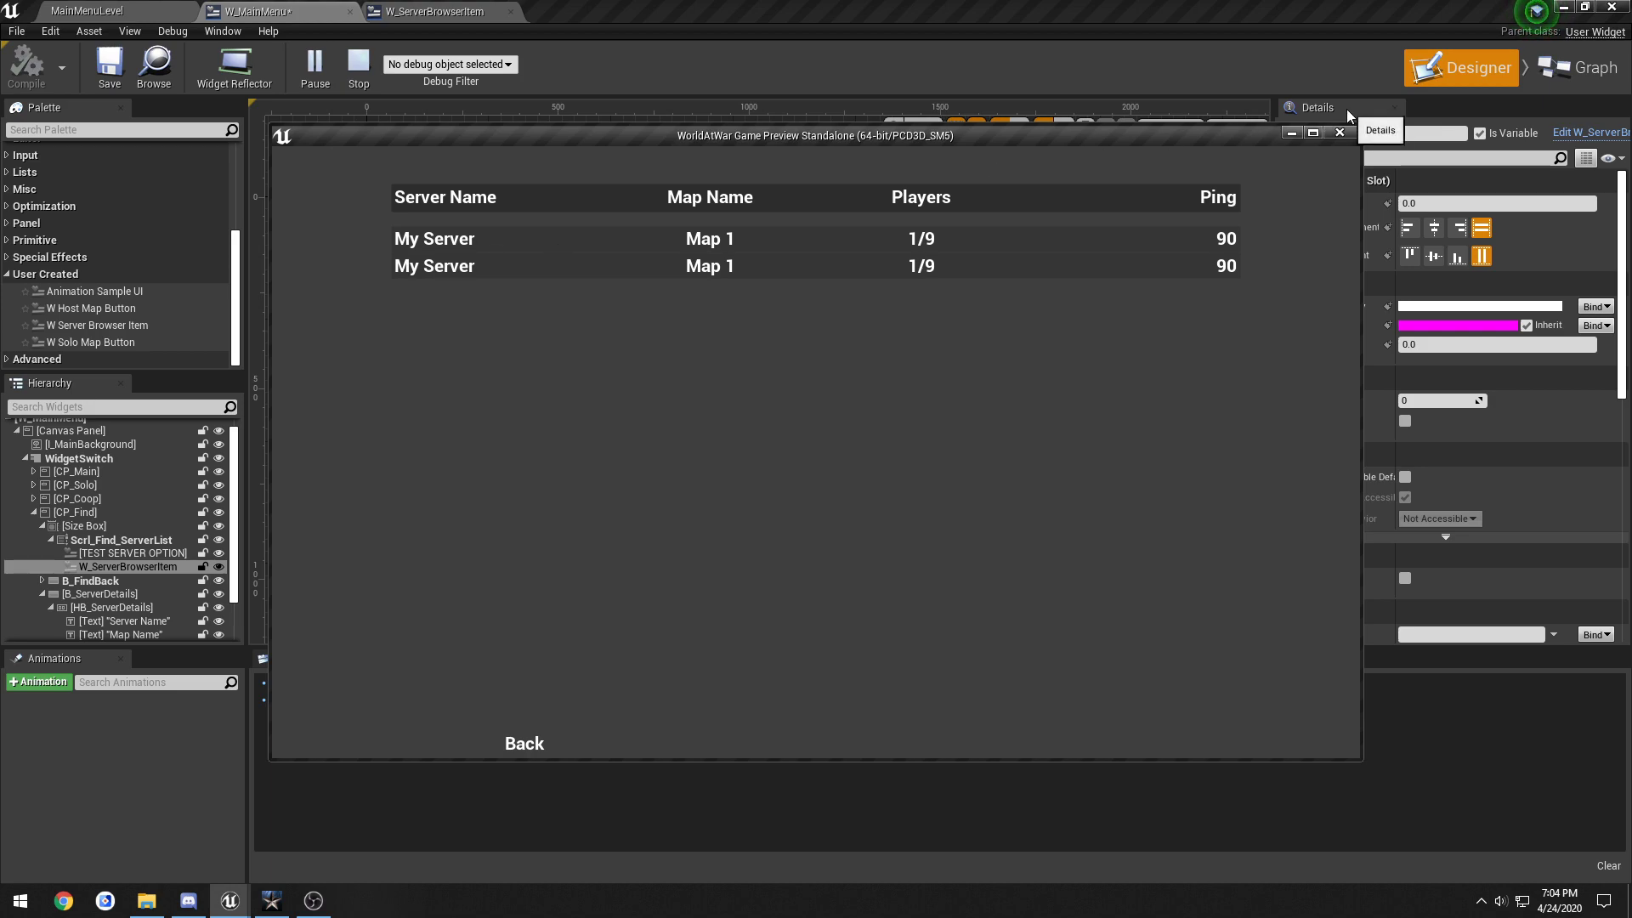
key("Escape")
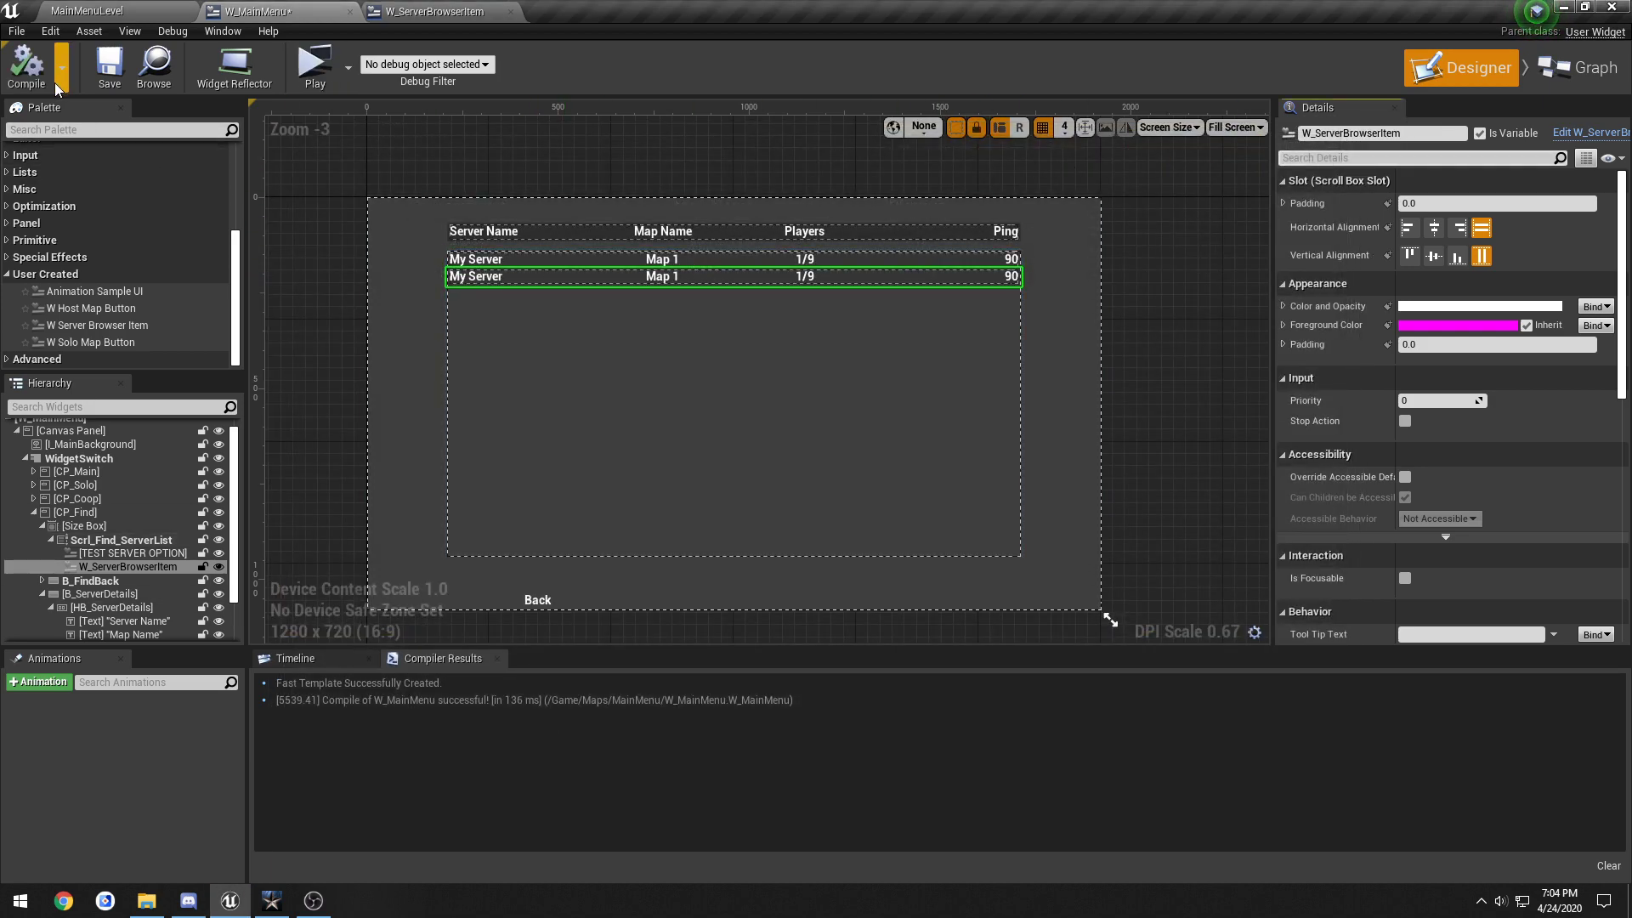
left_click(106, 90)
Step: Inspect the new row and the server browser item widget, then check both rows in a preview
left_click(136, 552)
left_click(152, 567)
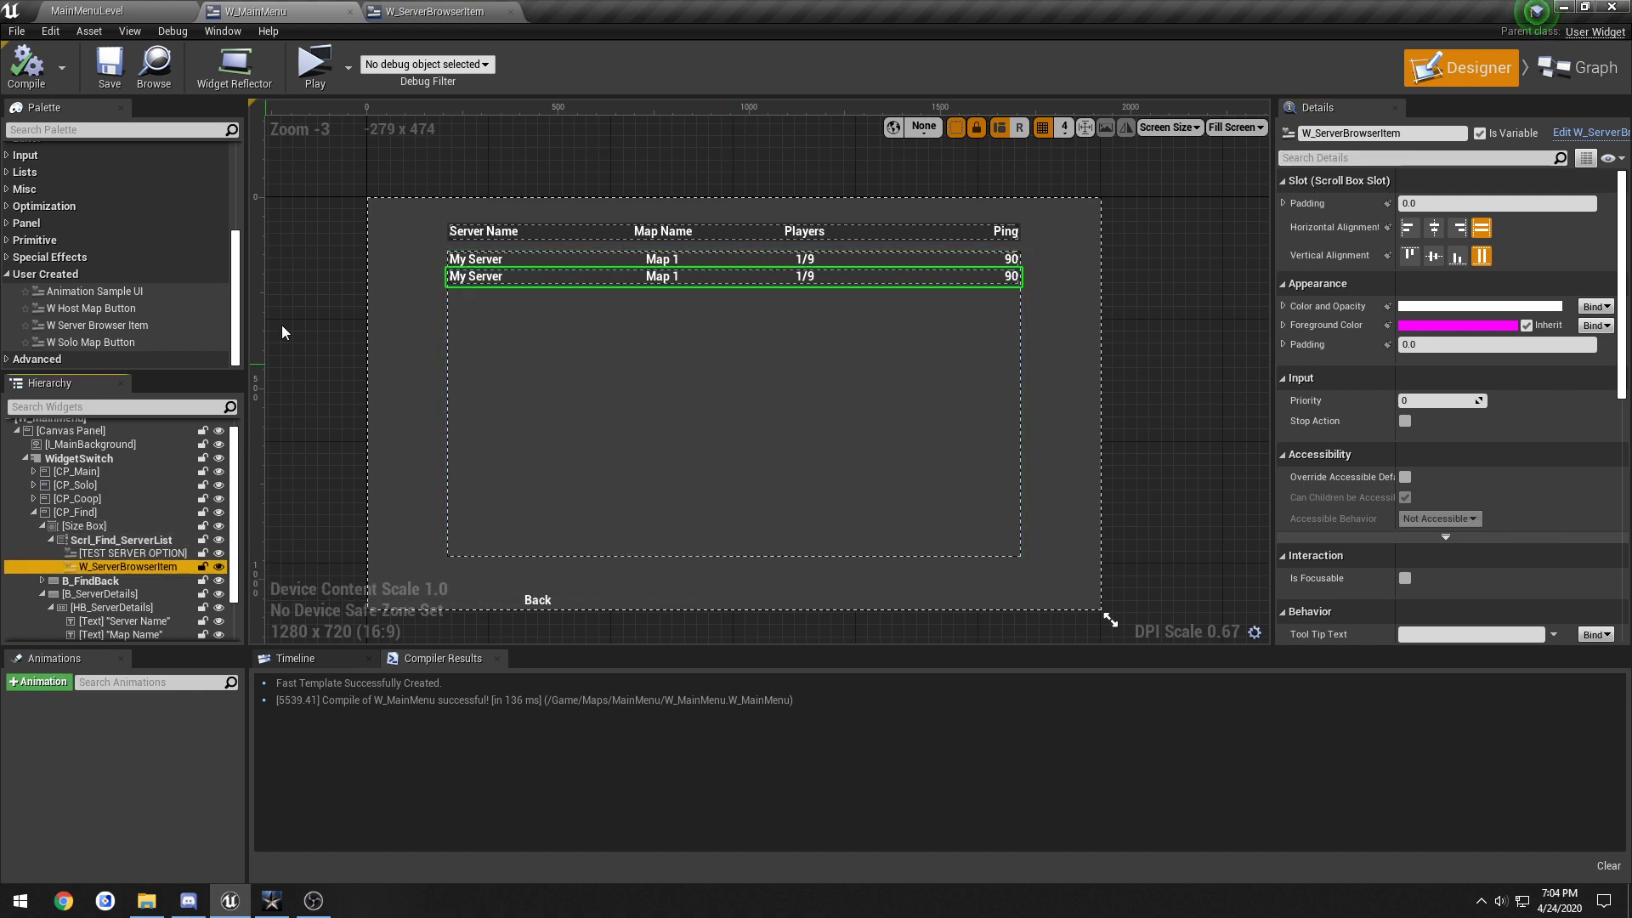
left_click(434, 11)
left_click(277, 11)
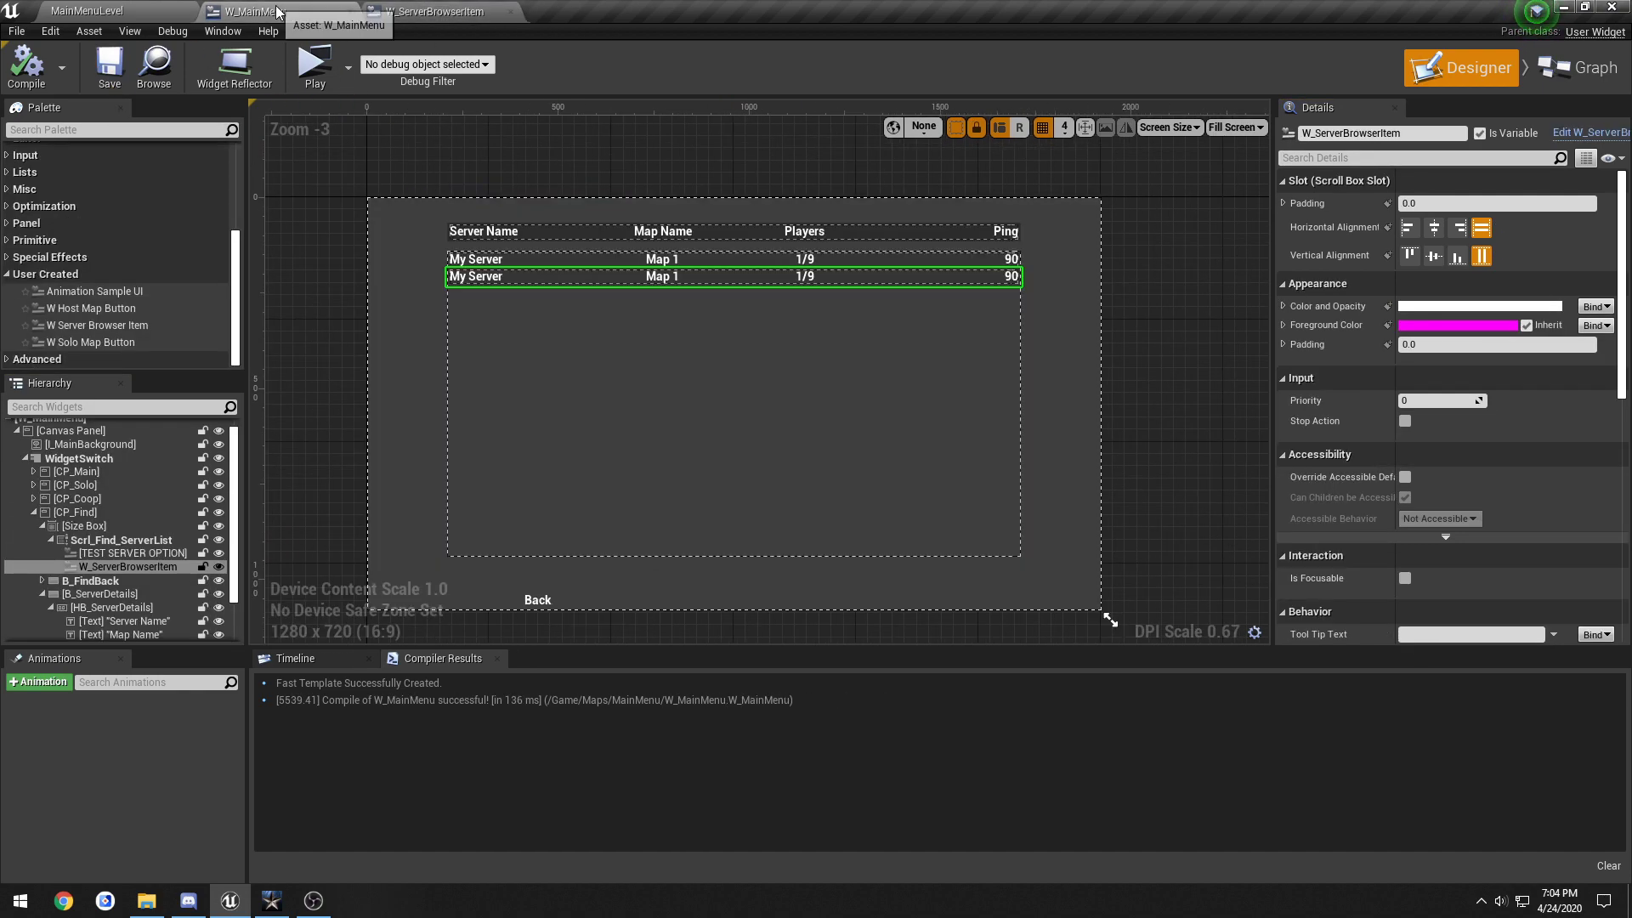
left_click(314, 64)
left_click(491, 233)
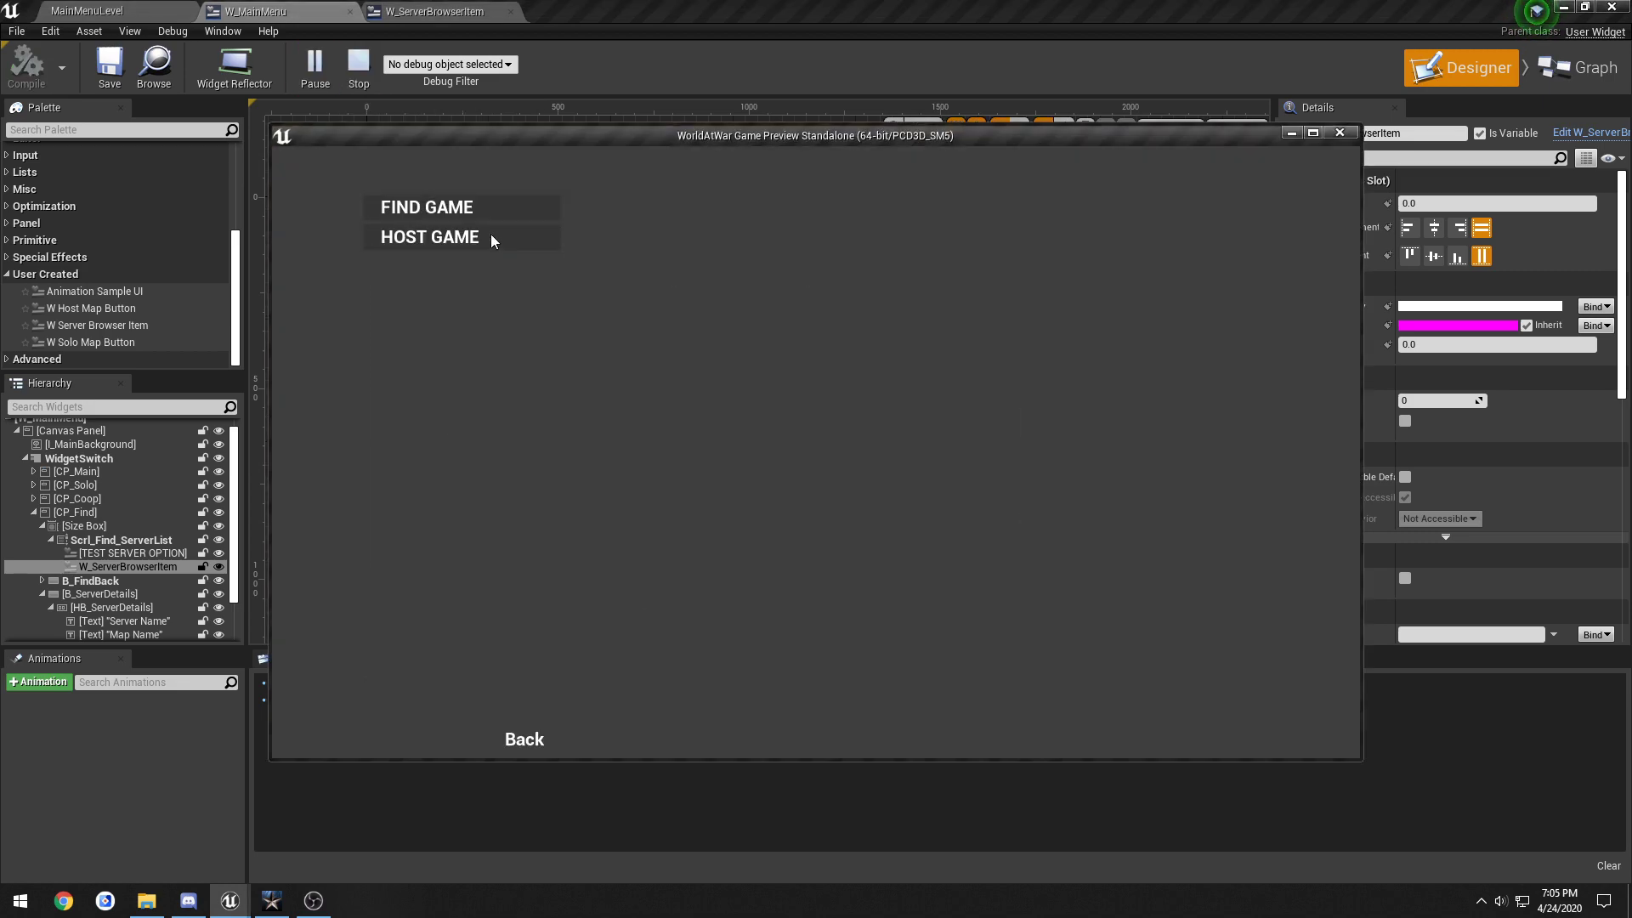
left_click(490, 235)
left_click(541, 727)
left_click(463, 207)
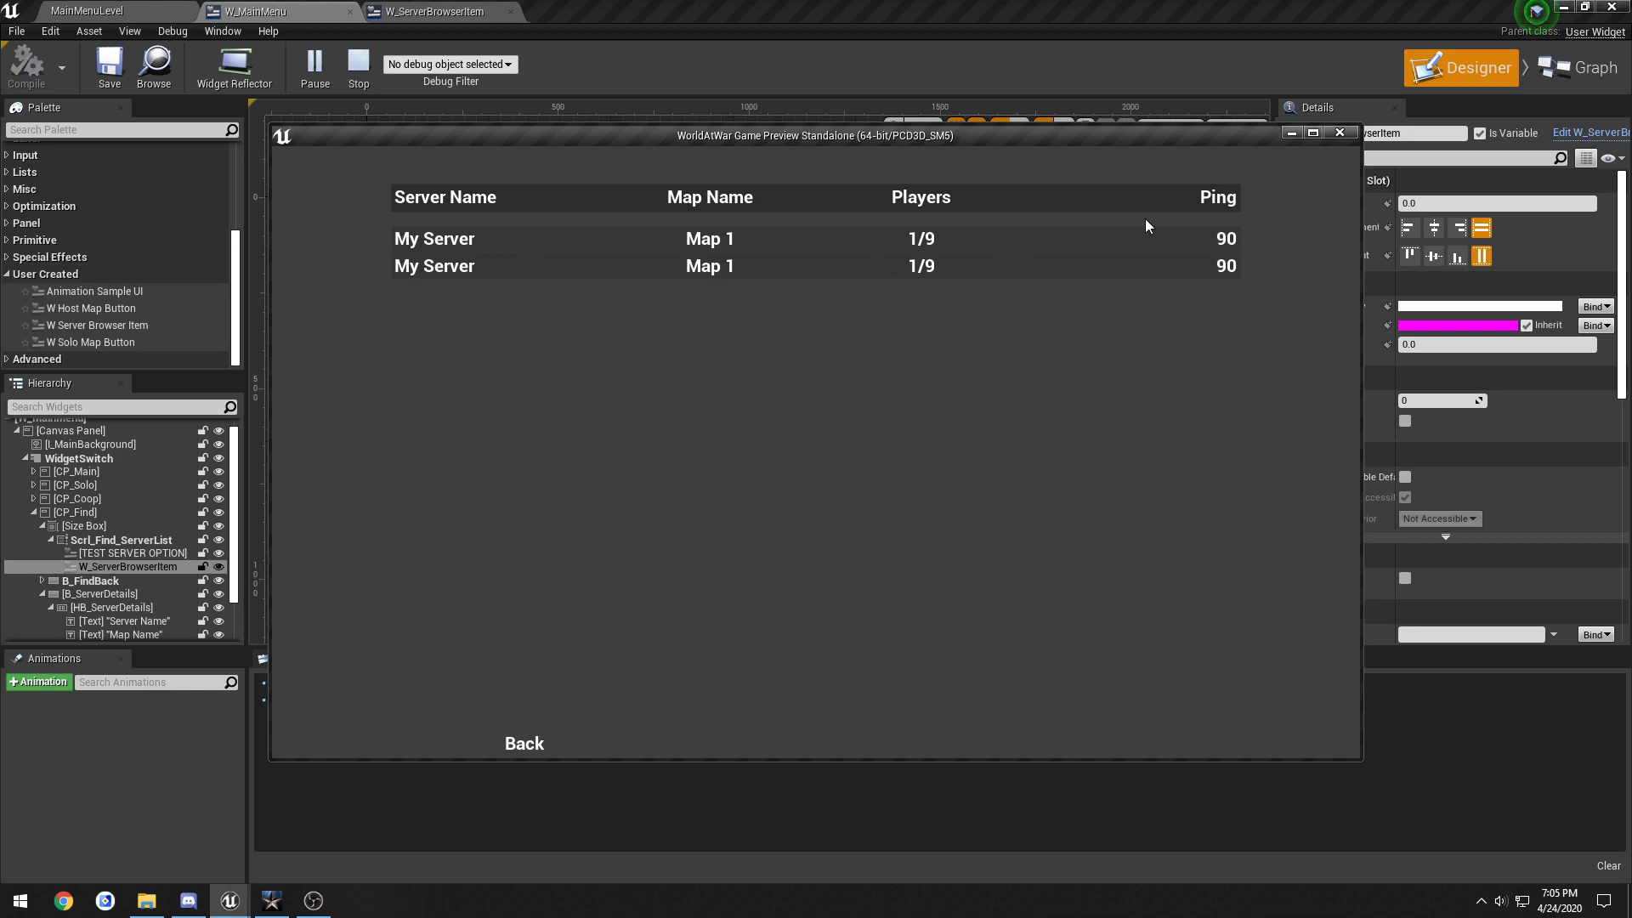
left_click(1340, 134)
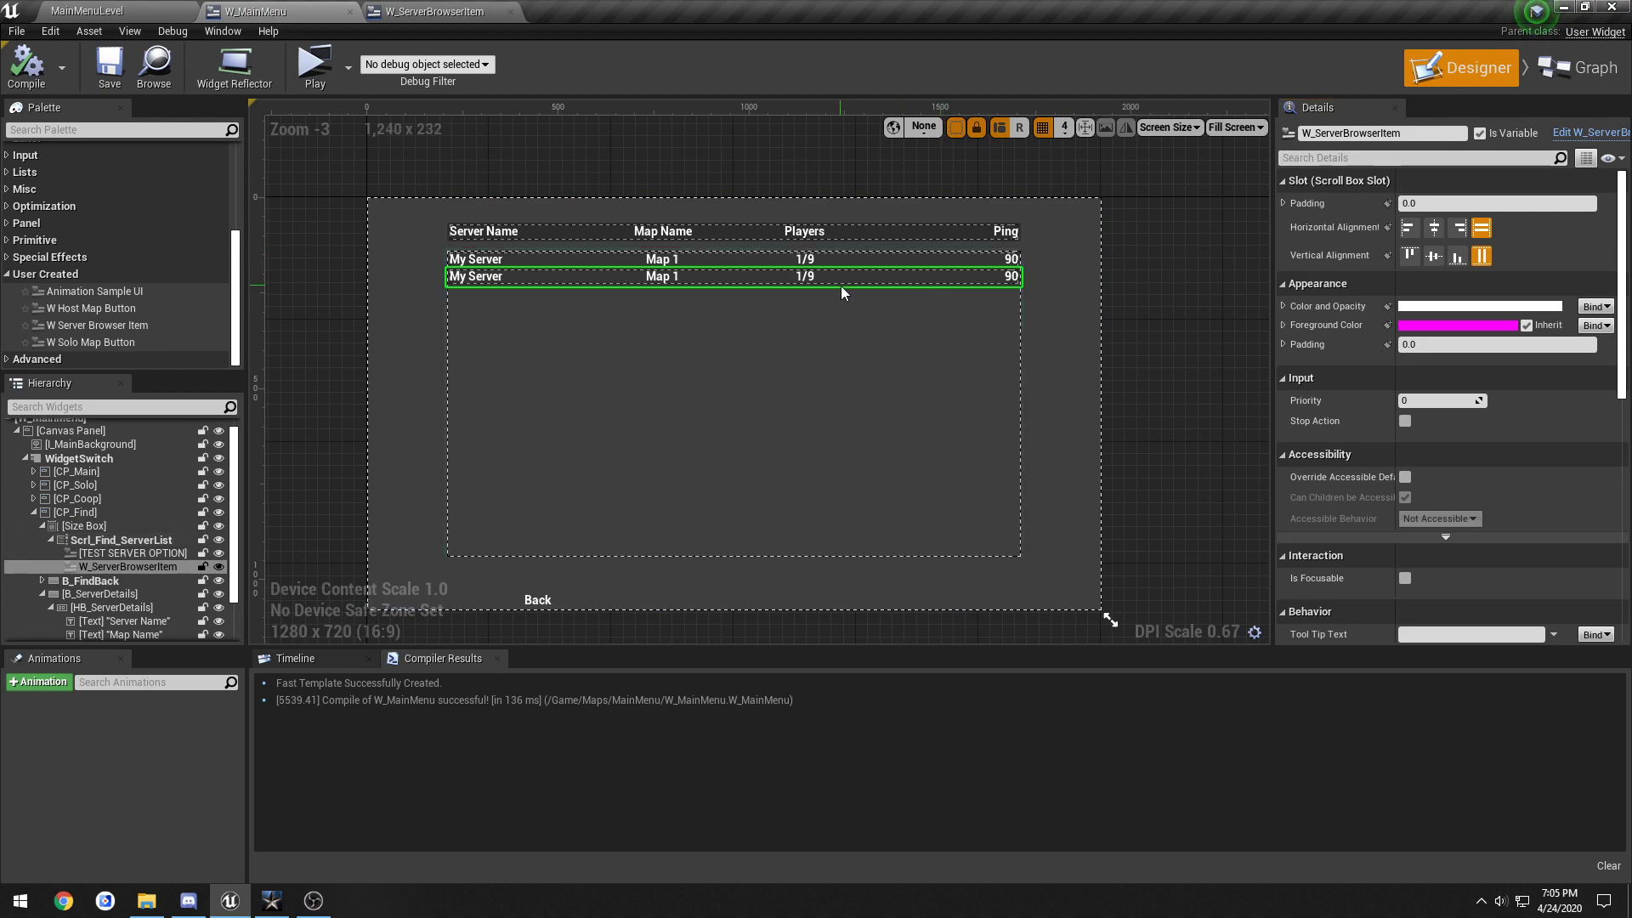
Step: Select Scrl_Find_ServerList and collapse its style, scroll, accessibility, behavior and render transform property groups
scroll(840, 286, "up", 3)
left_click(595, 332)
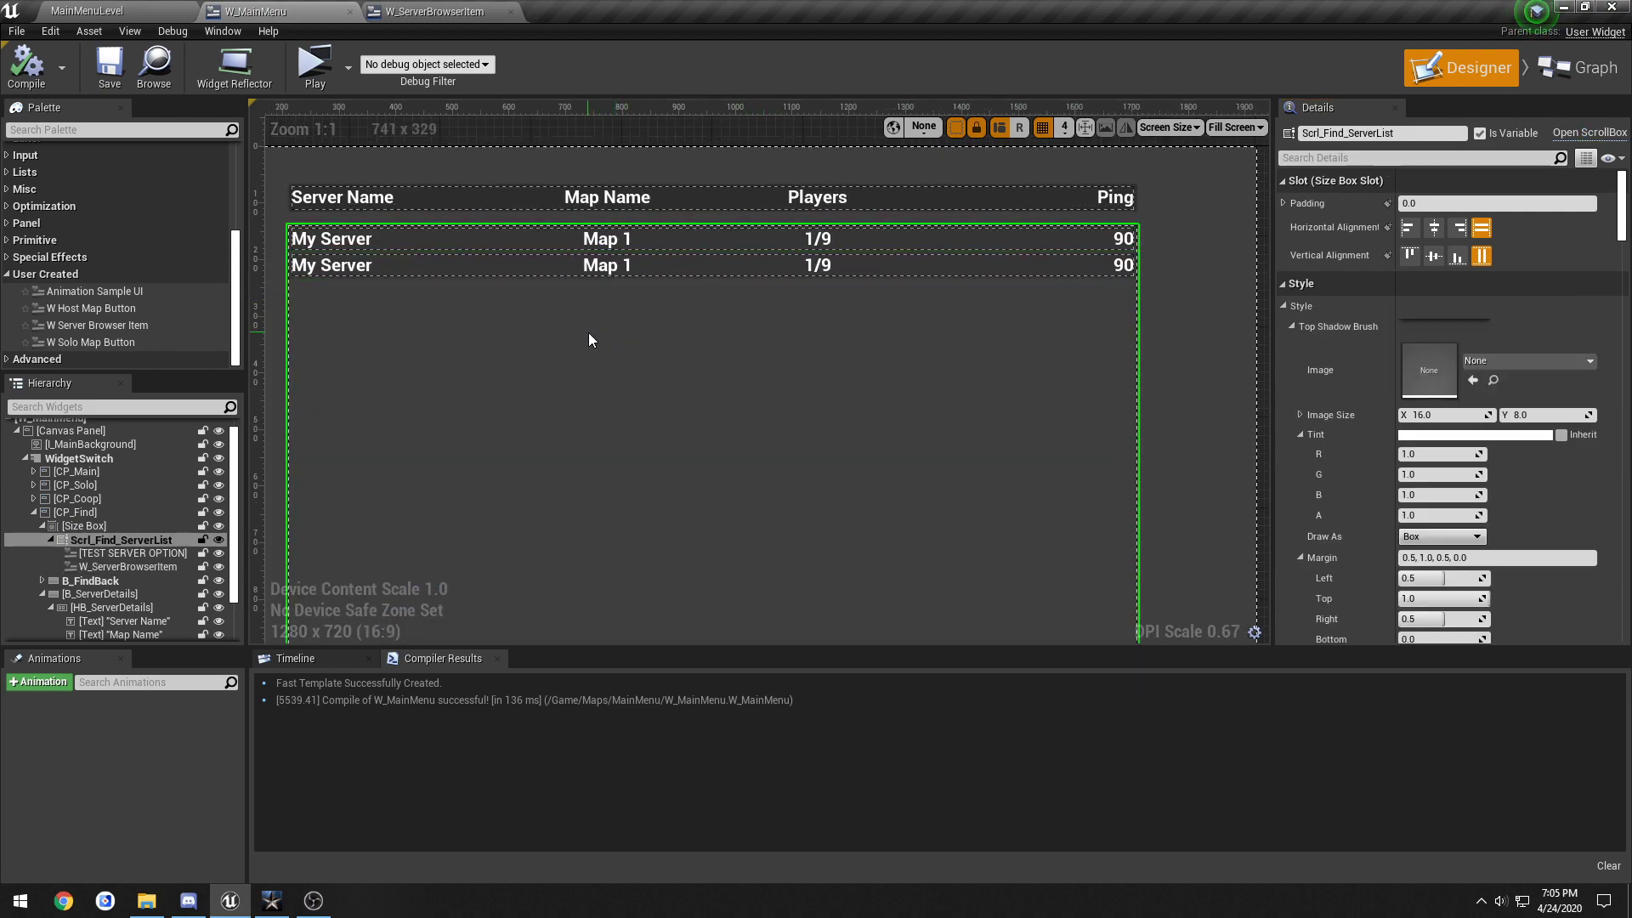
scroll(594, 325, "down", 2)
right_click_drag(637, 350, 644, 343)
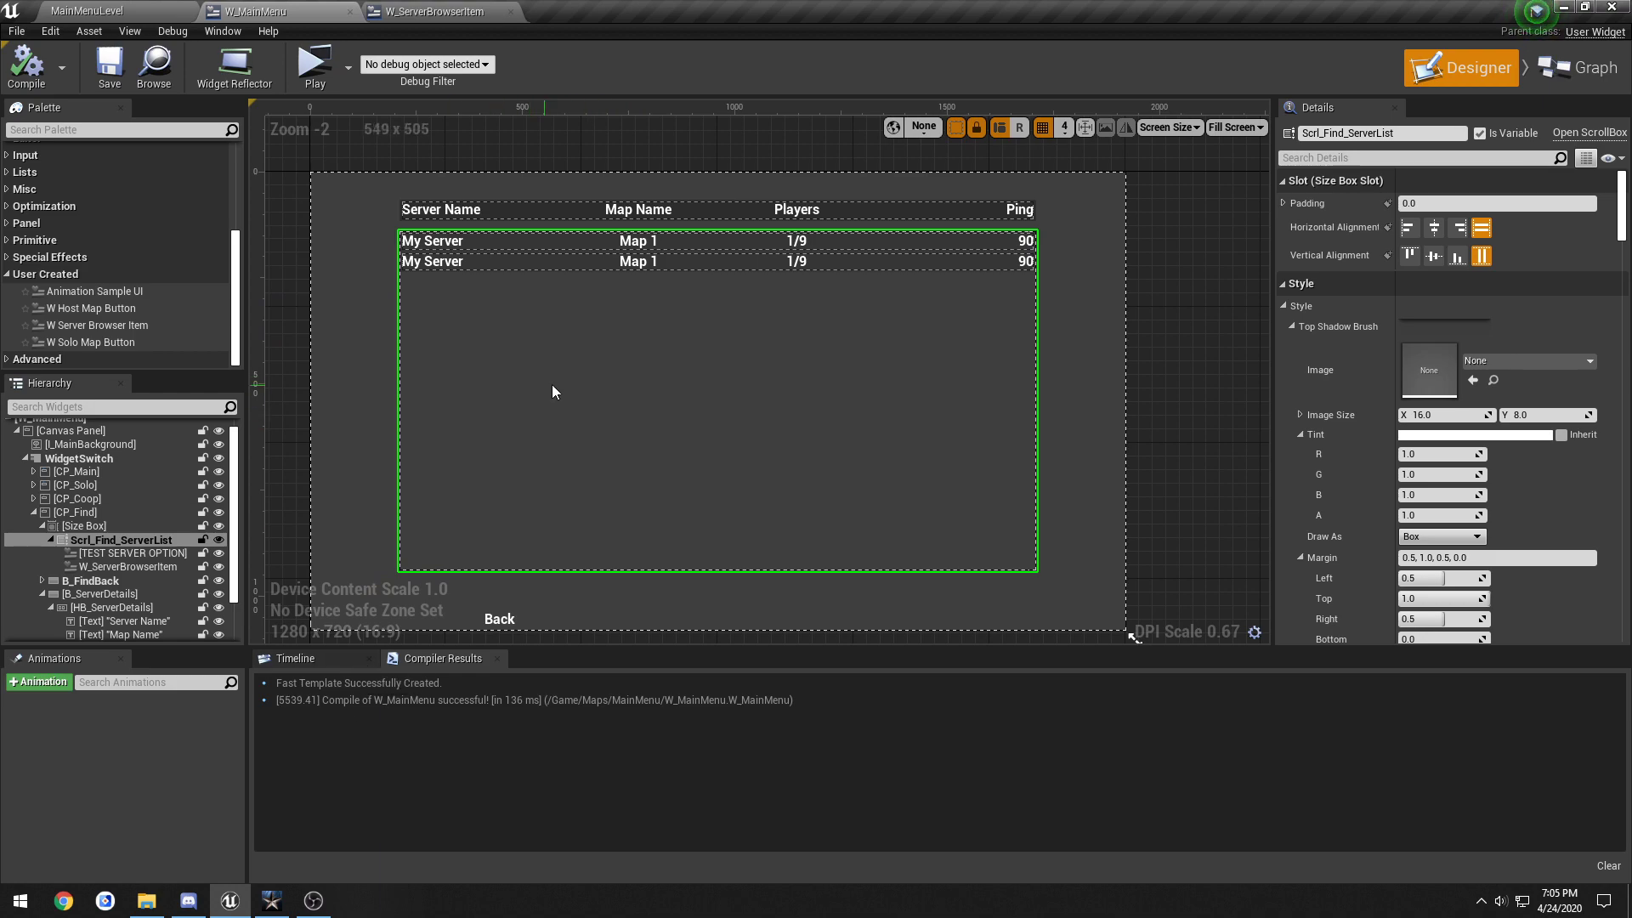
left_click(1291, 321)
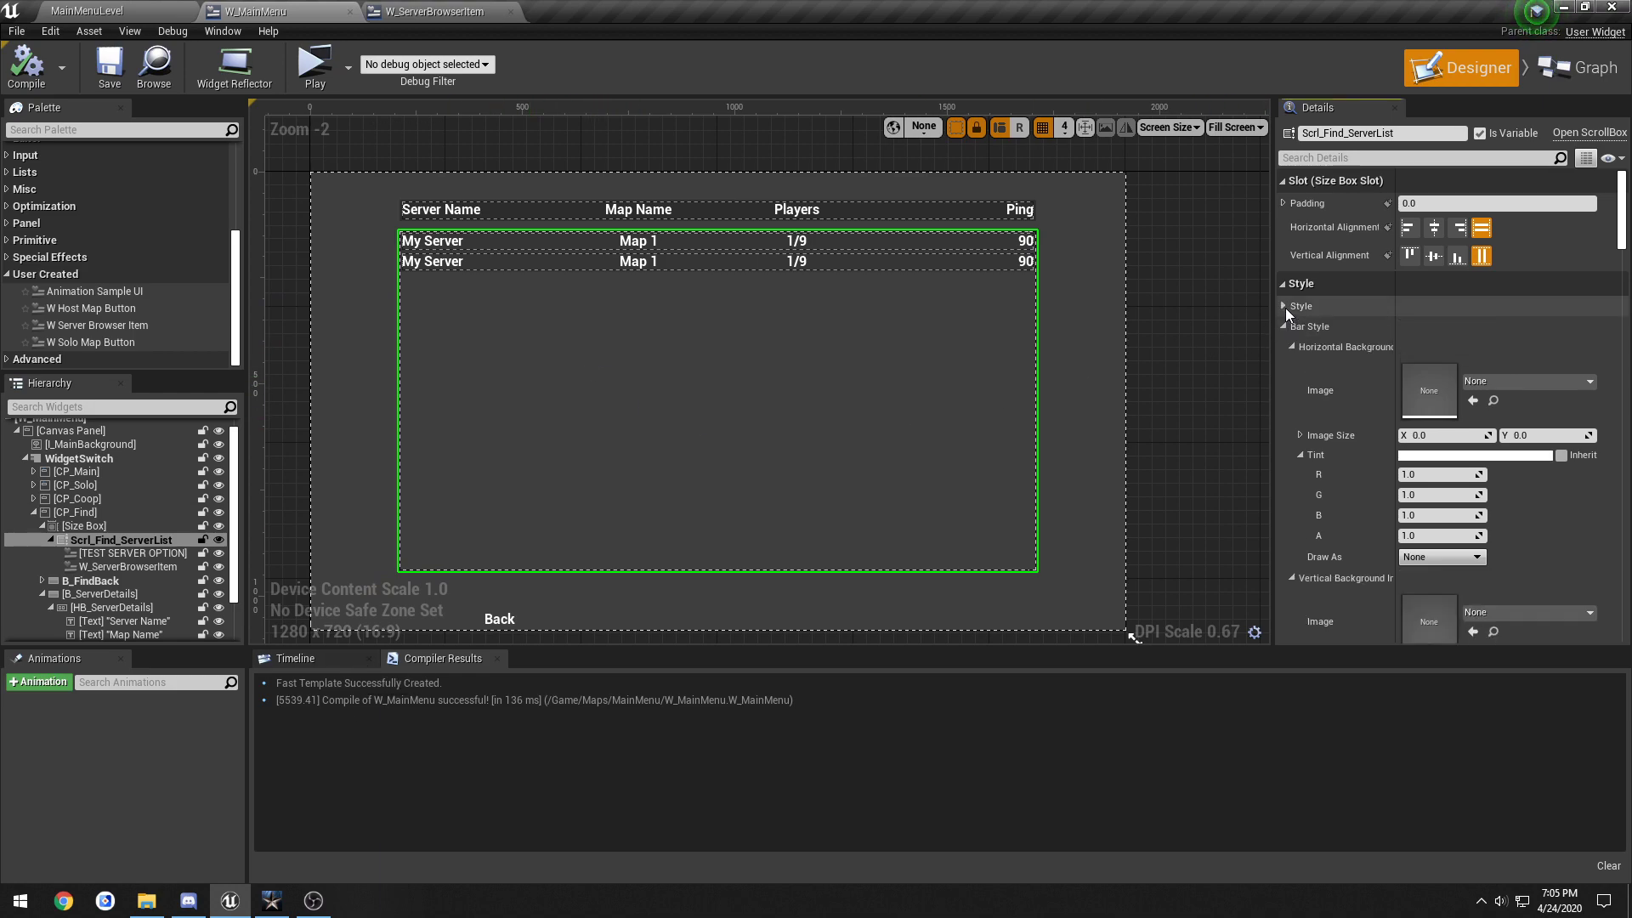
left_click(1285, 306)
left_click(1283, 325)
left_click(1281, 360)
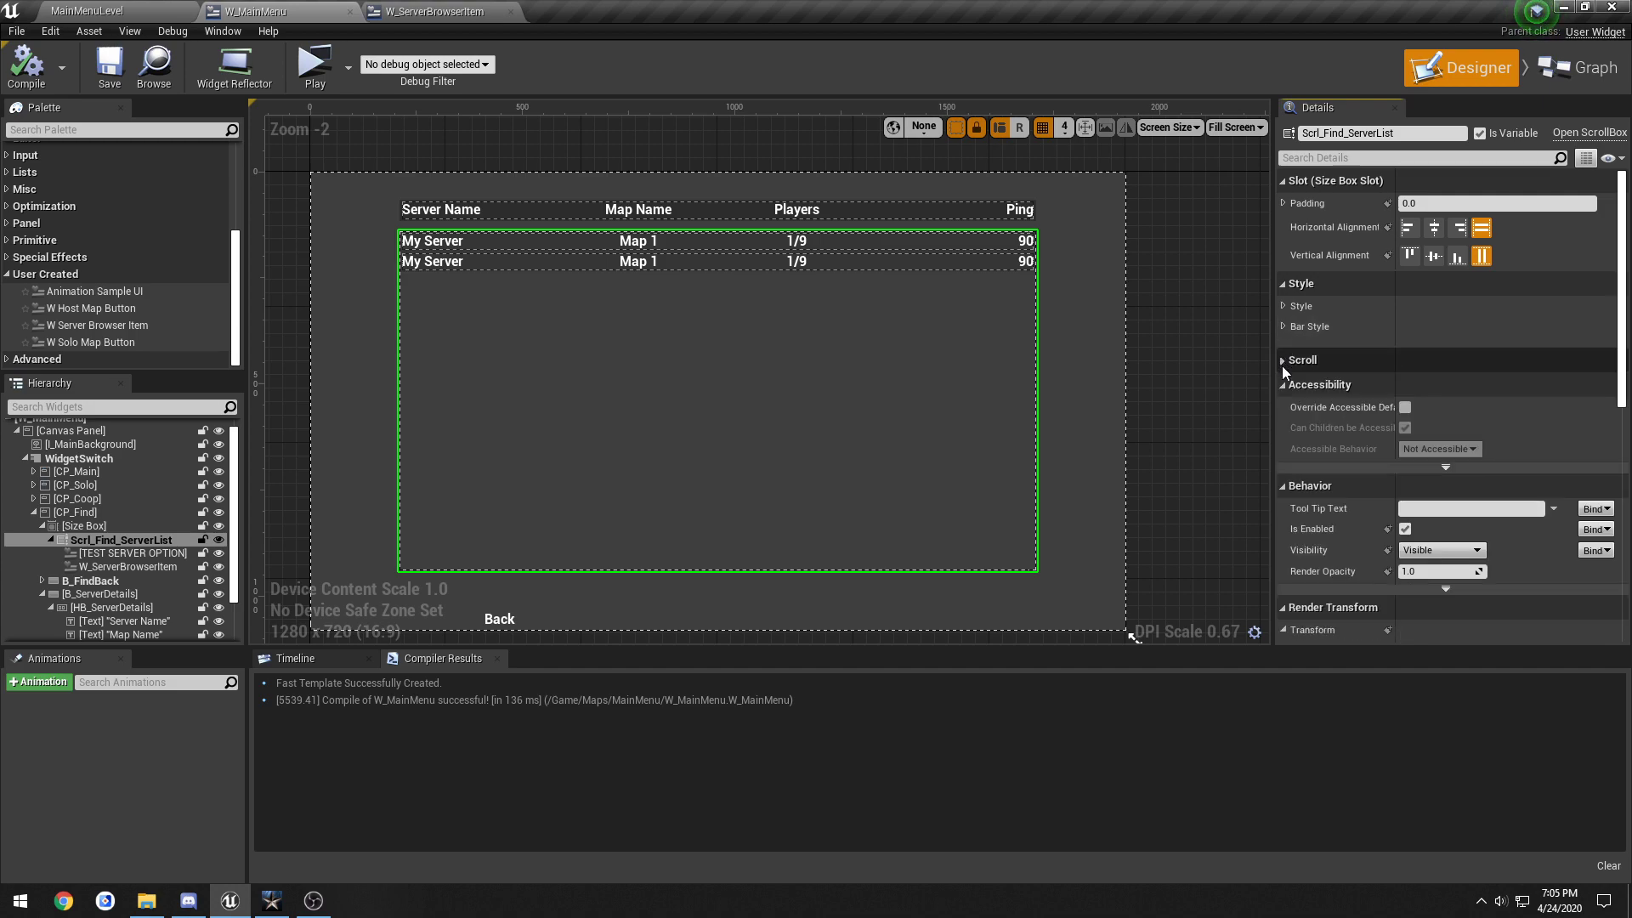
left_click(1282, 384)
left_click(1282, 409)
left_click(1283, 433)
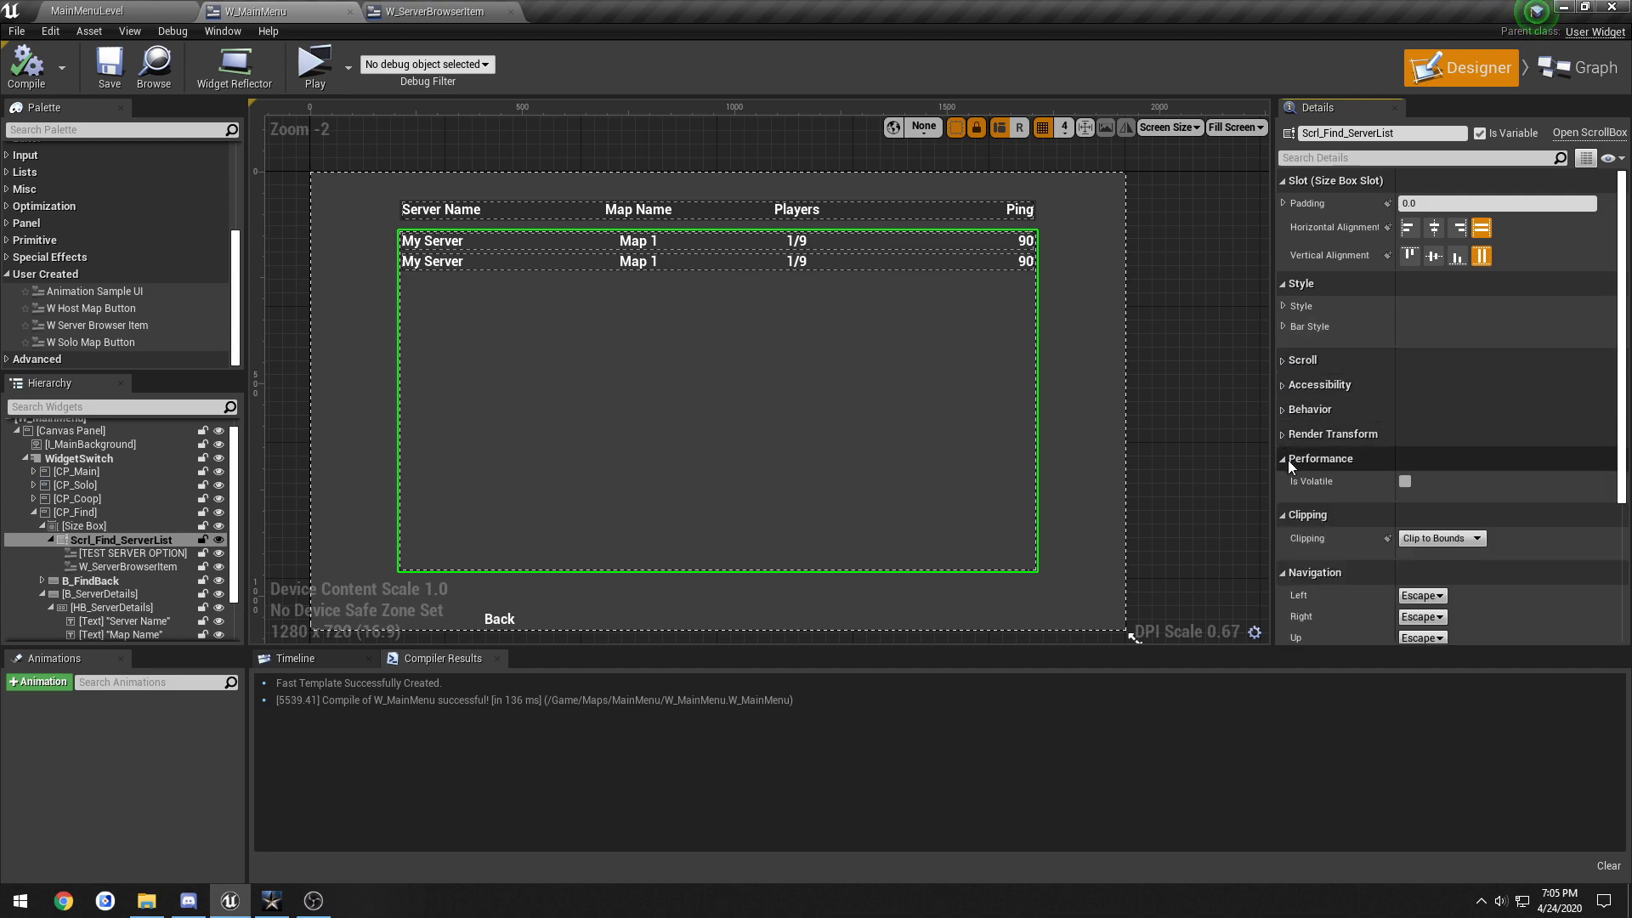
left_click(1282, 306)
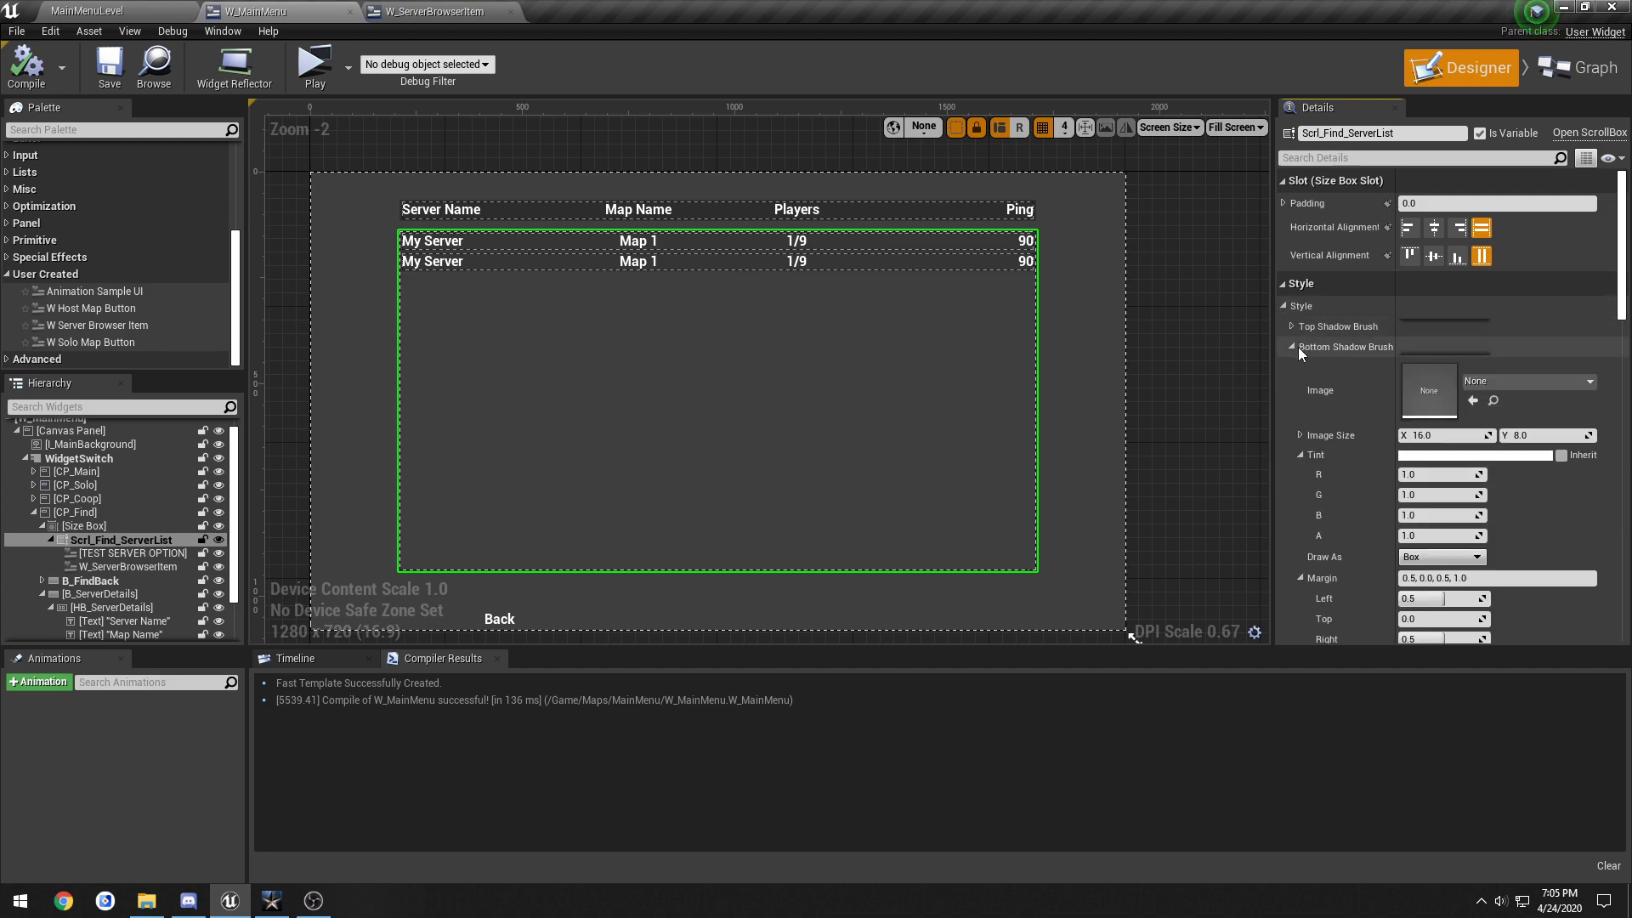
left_click(1292, 368)
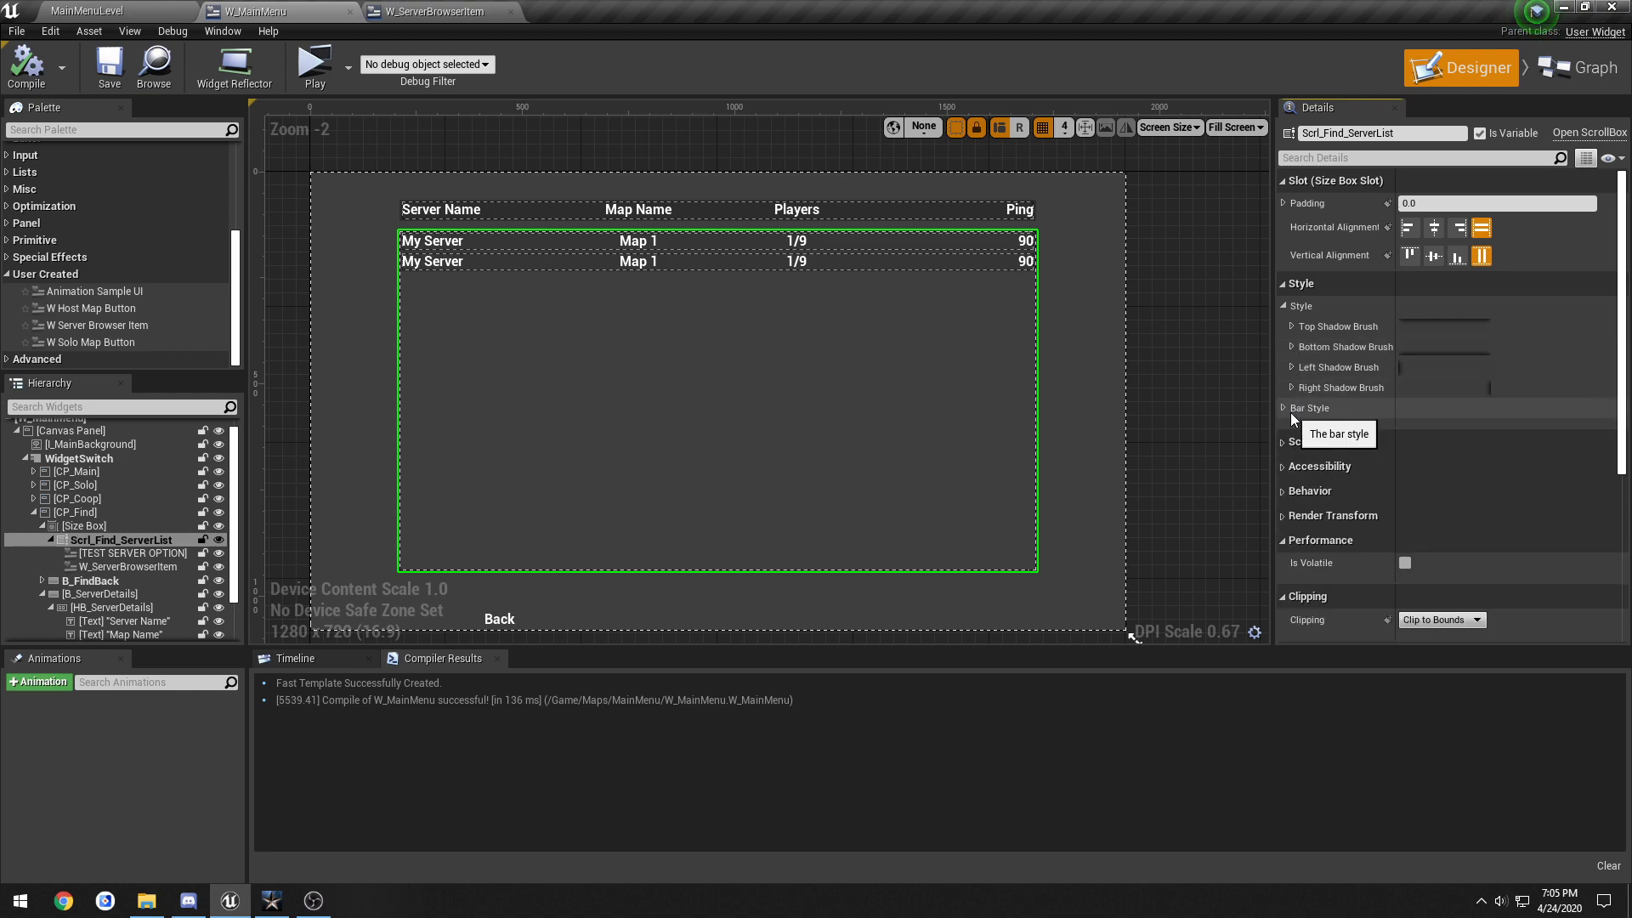
Step: Add a Border to the canvas, delete it as misplaced, then reselect the server list scroll box
scroll(1324, 343, "down", 3)
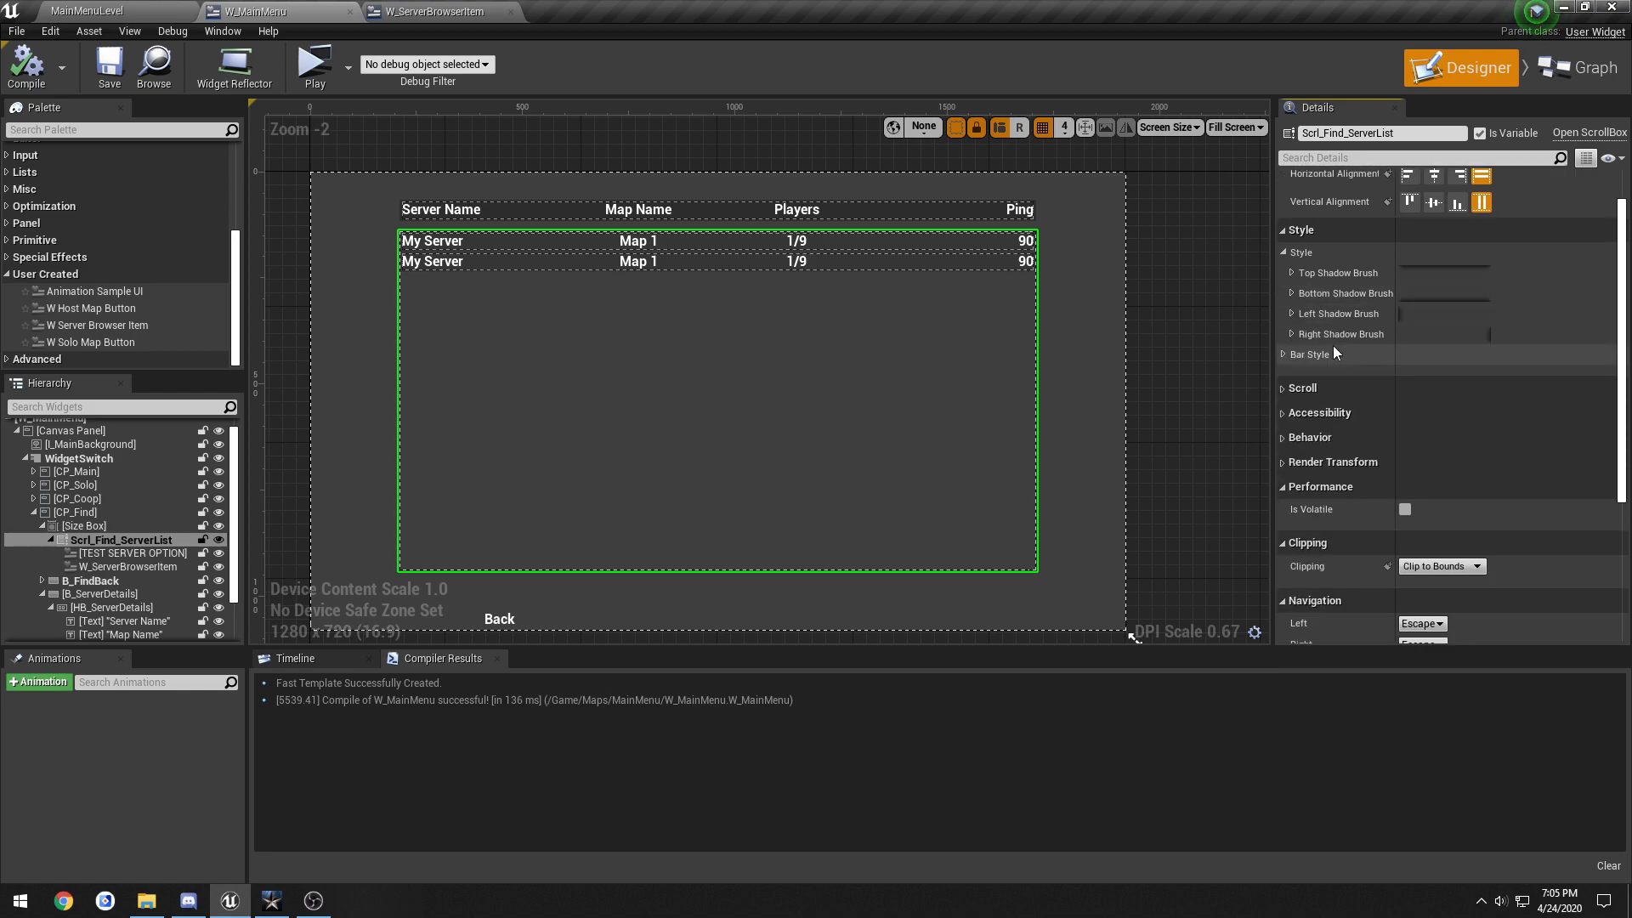
scroll(1333, 345, "down", 2)
scroll(1334, 347, "up", 5)
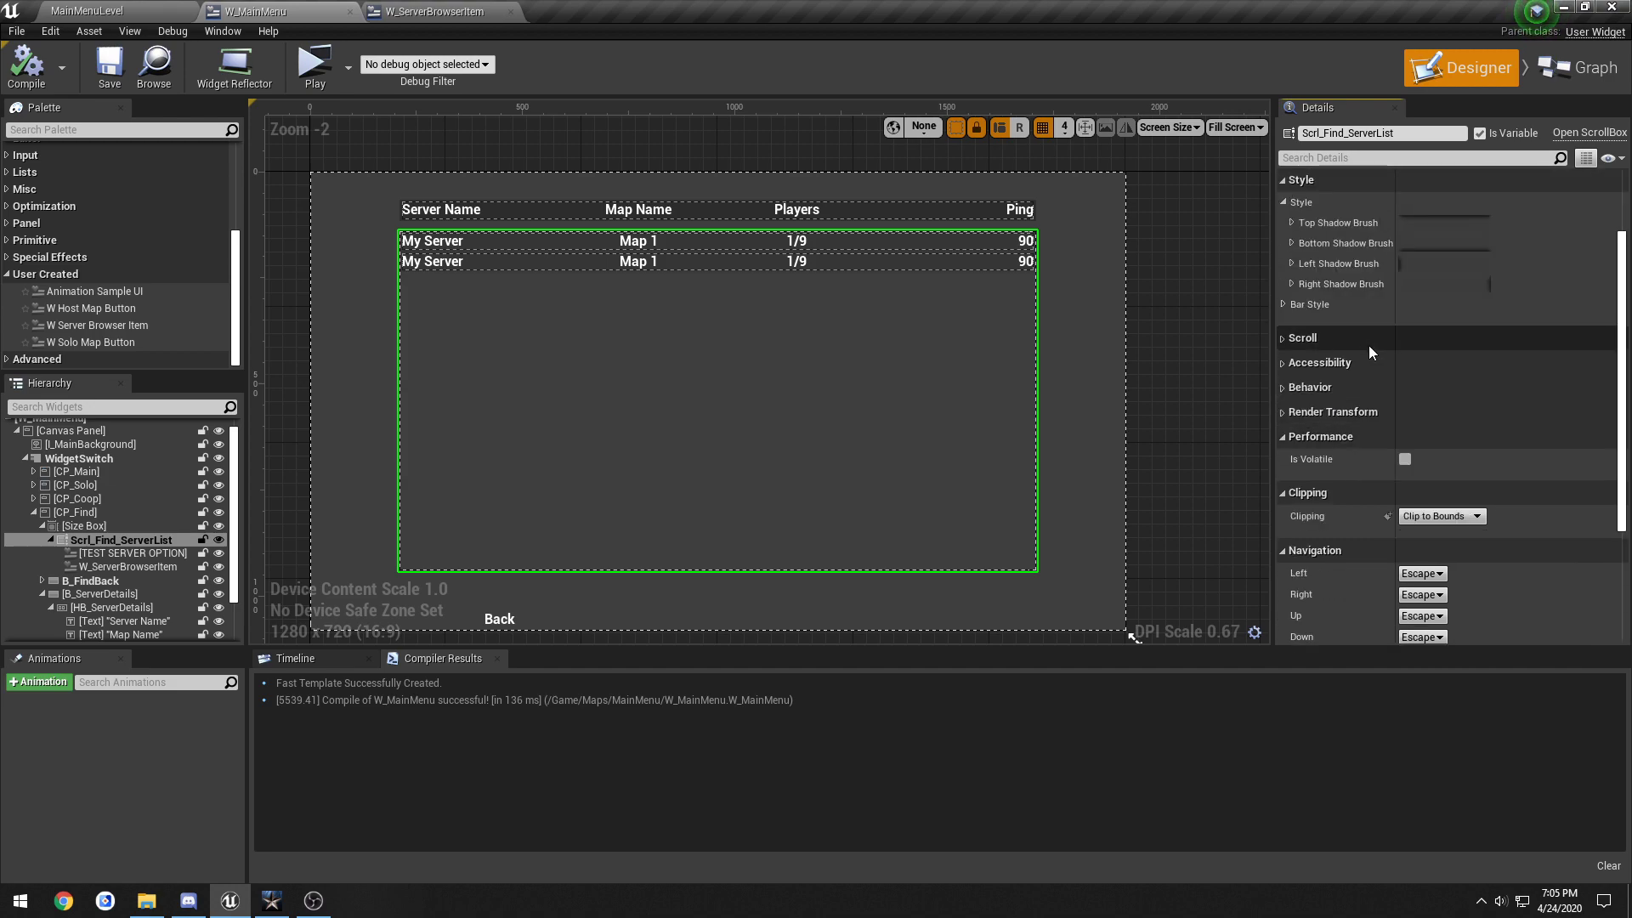
scroll(212, 309, "up", 1)
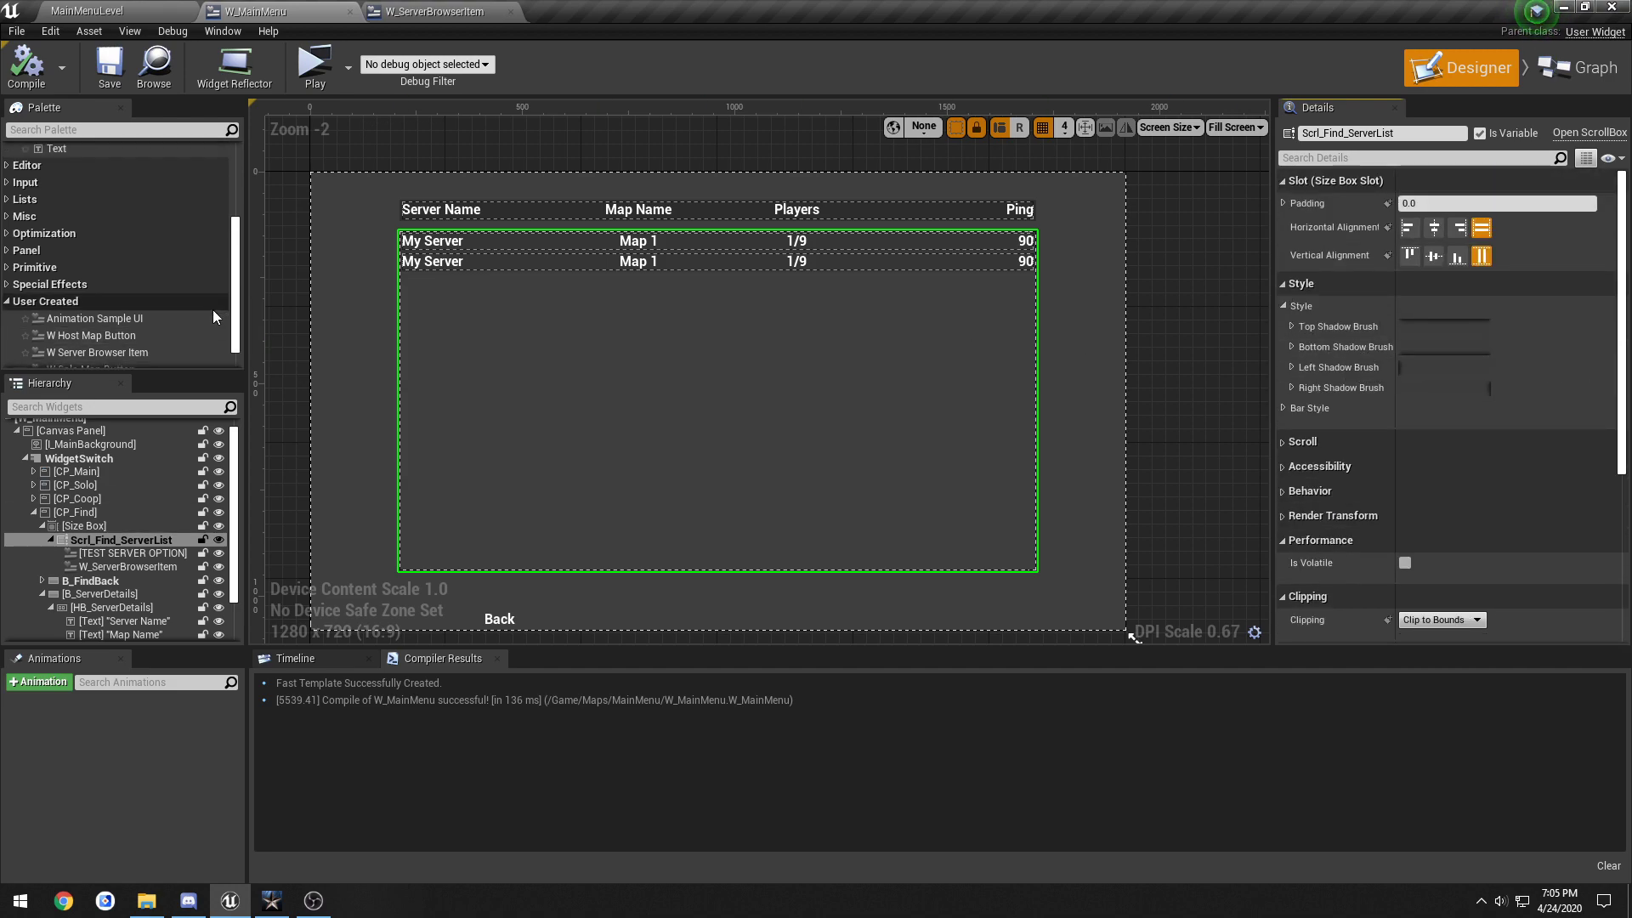
scroll(168, 289, "up", 4)
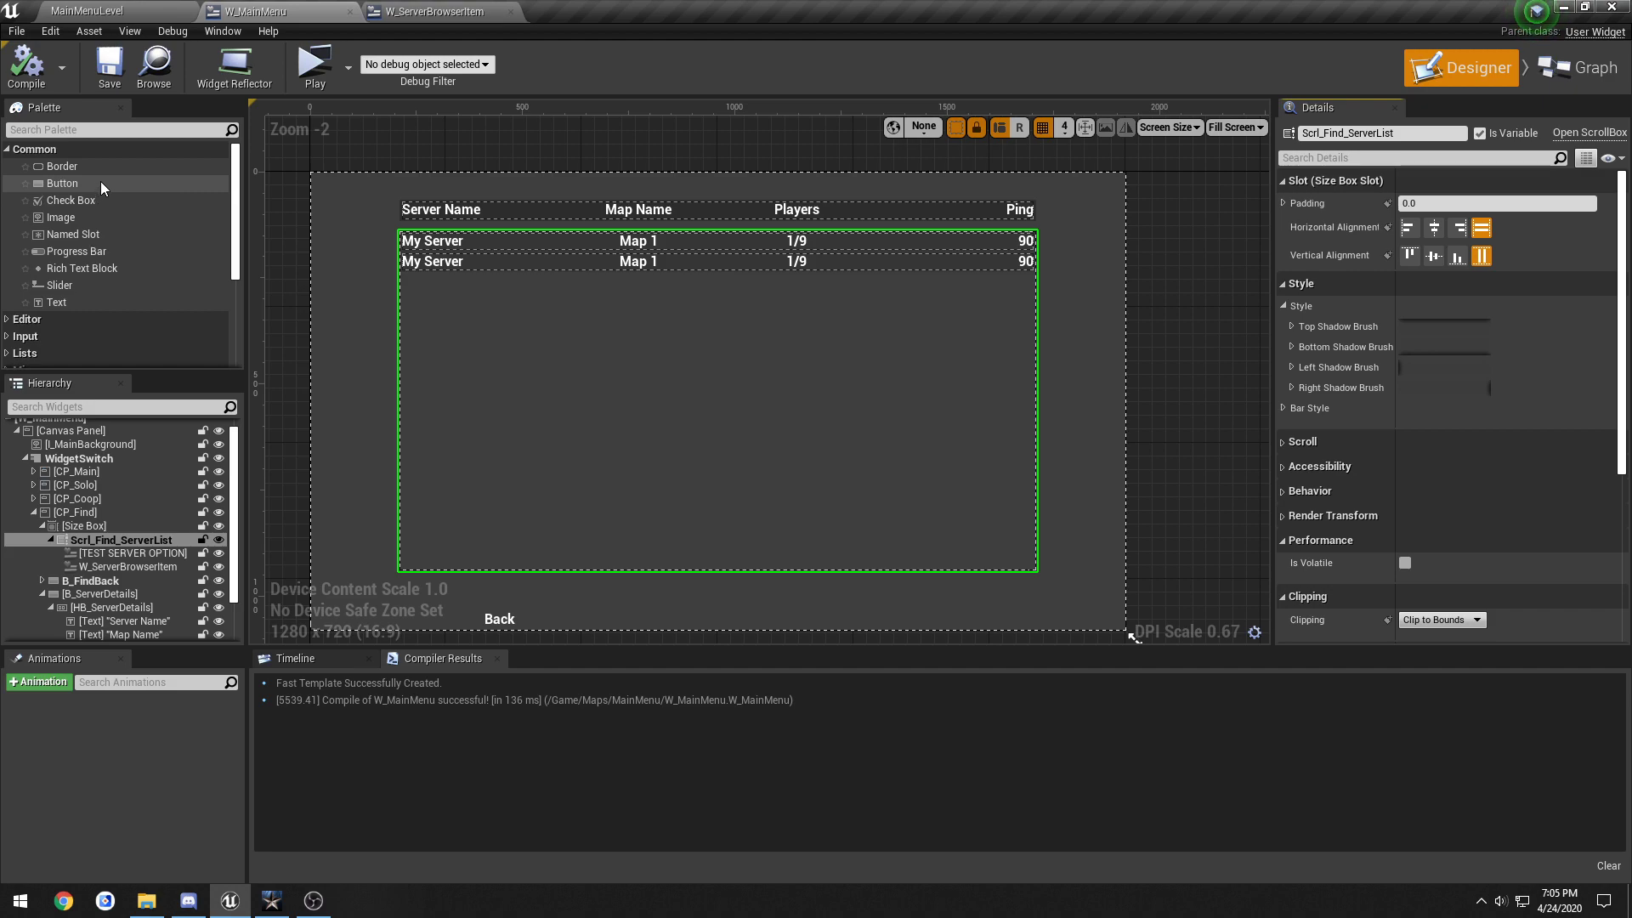
left_click_drag(100, 168, 342, 286)
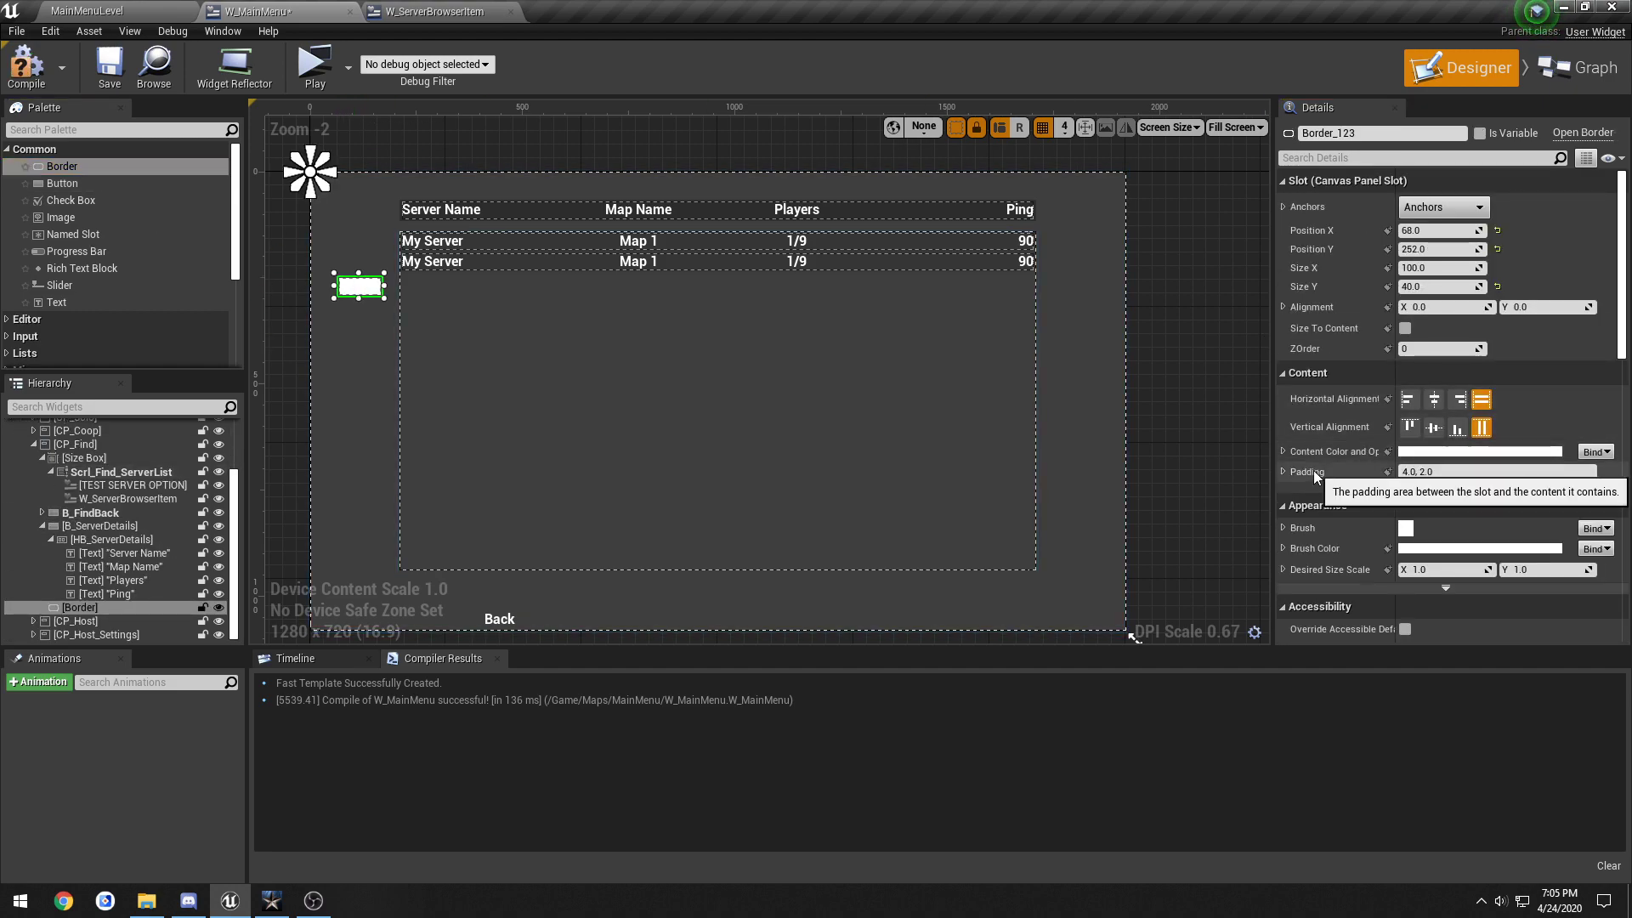
scroll(1313, 471, "down", 1)
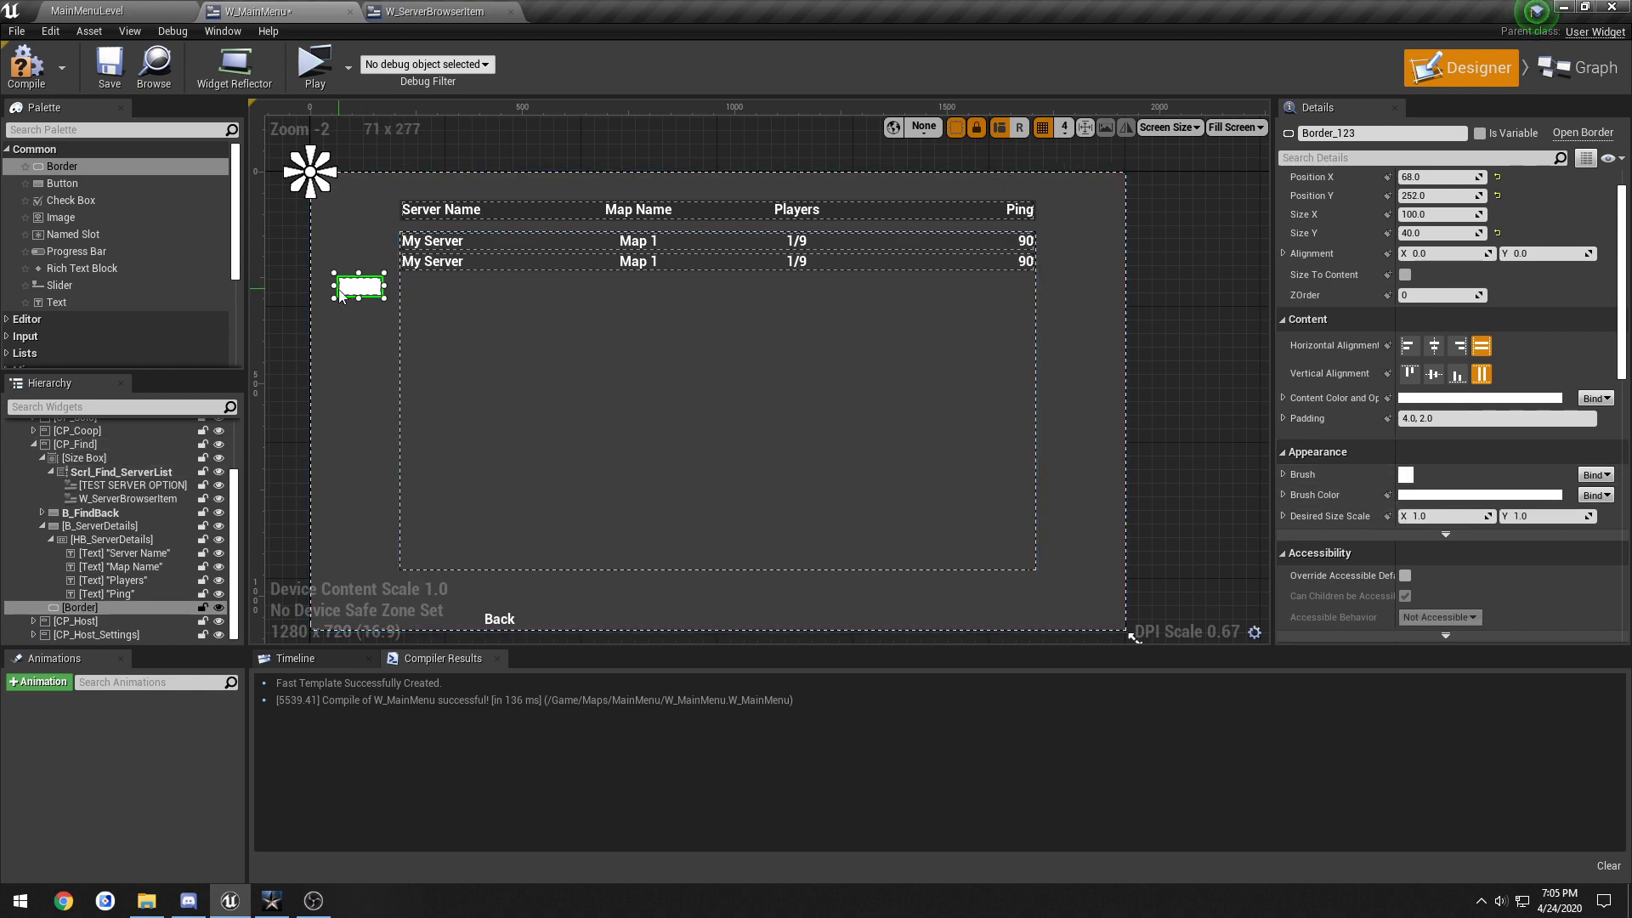
key("Delete")
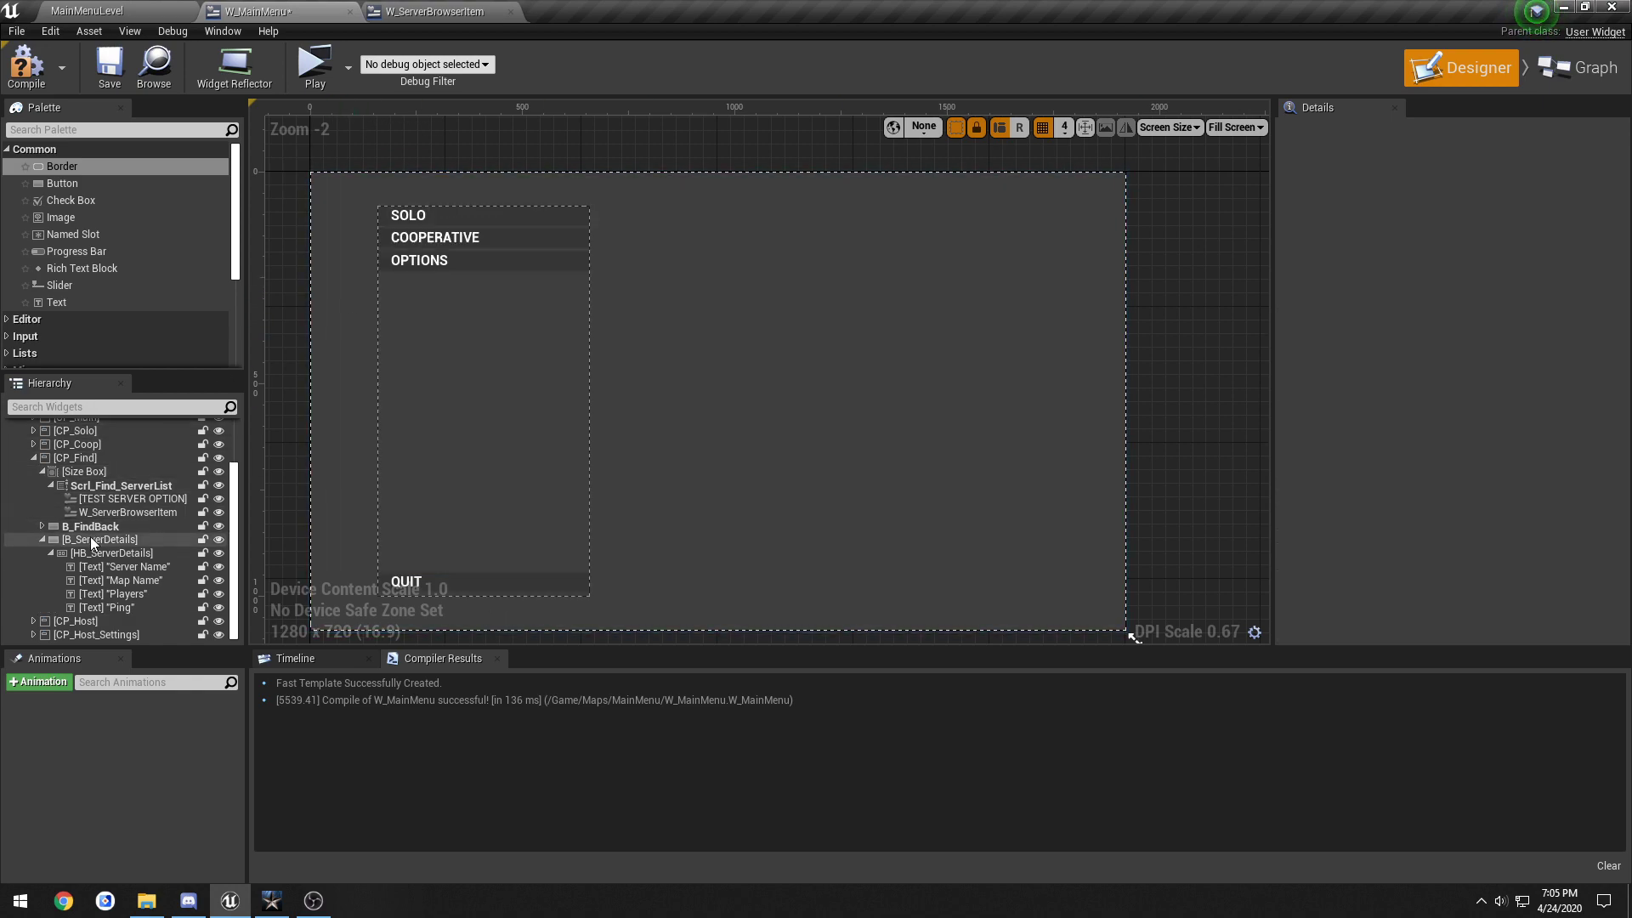
left_click(90, 537)
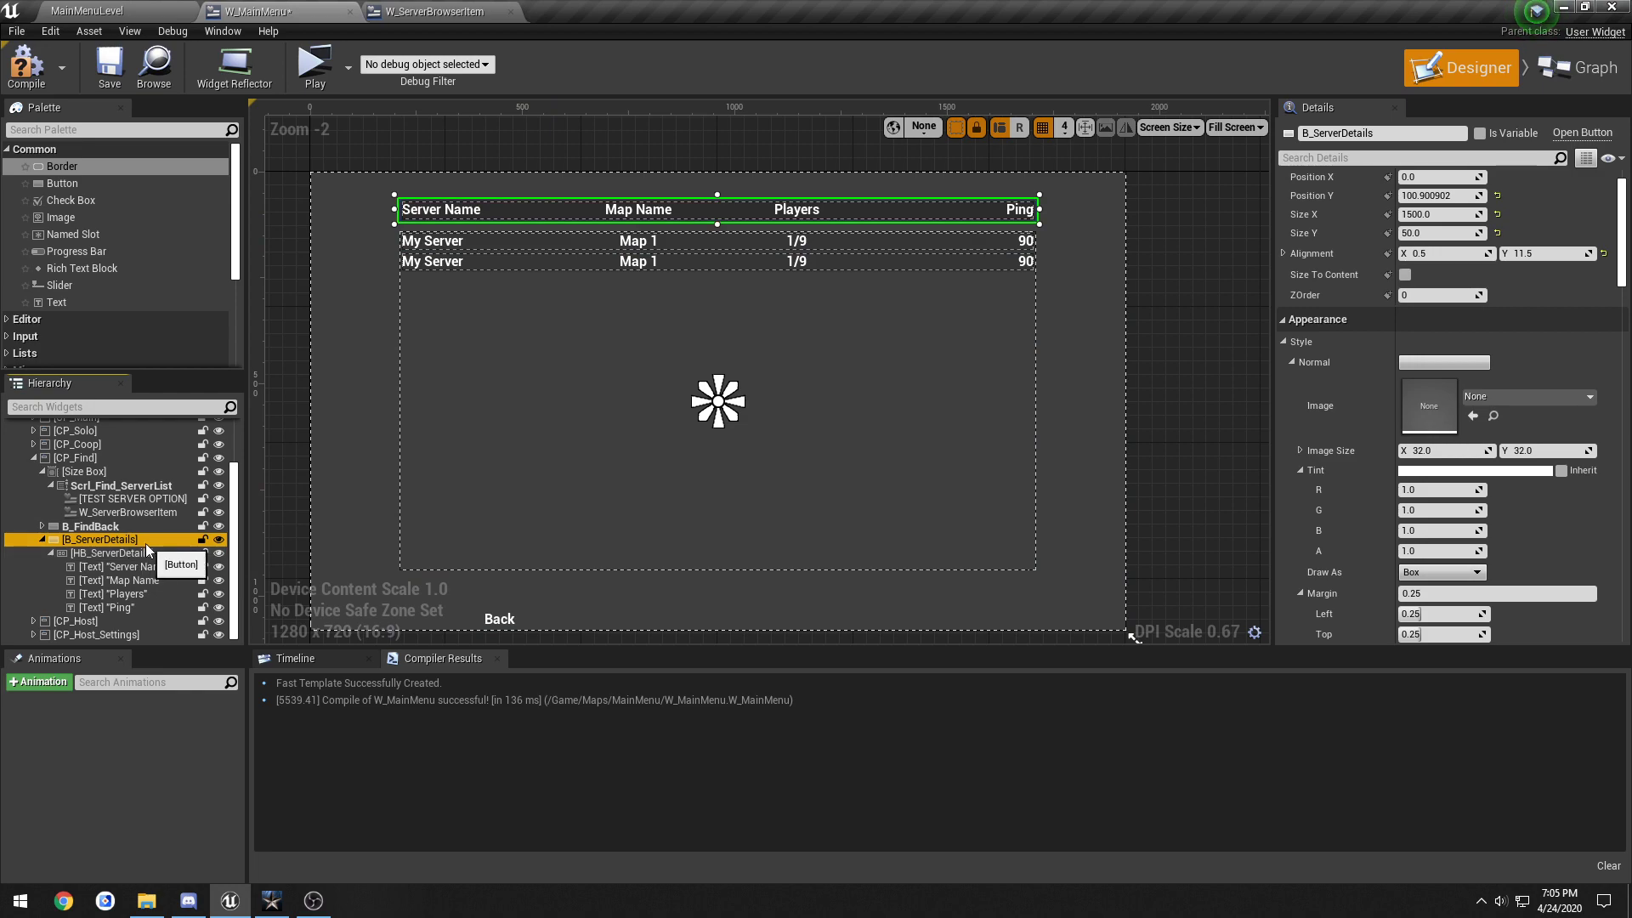
left_click(486, 442)
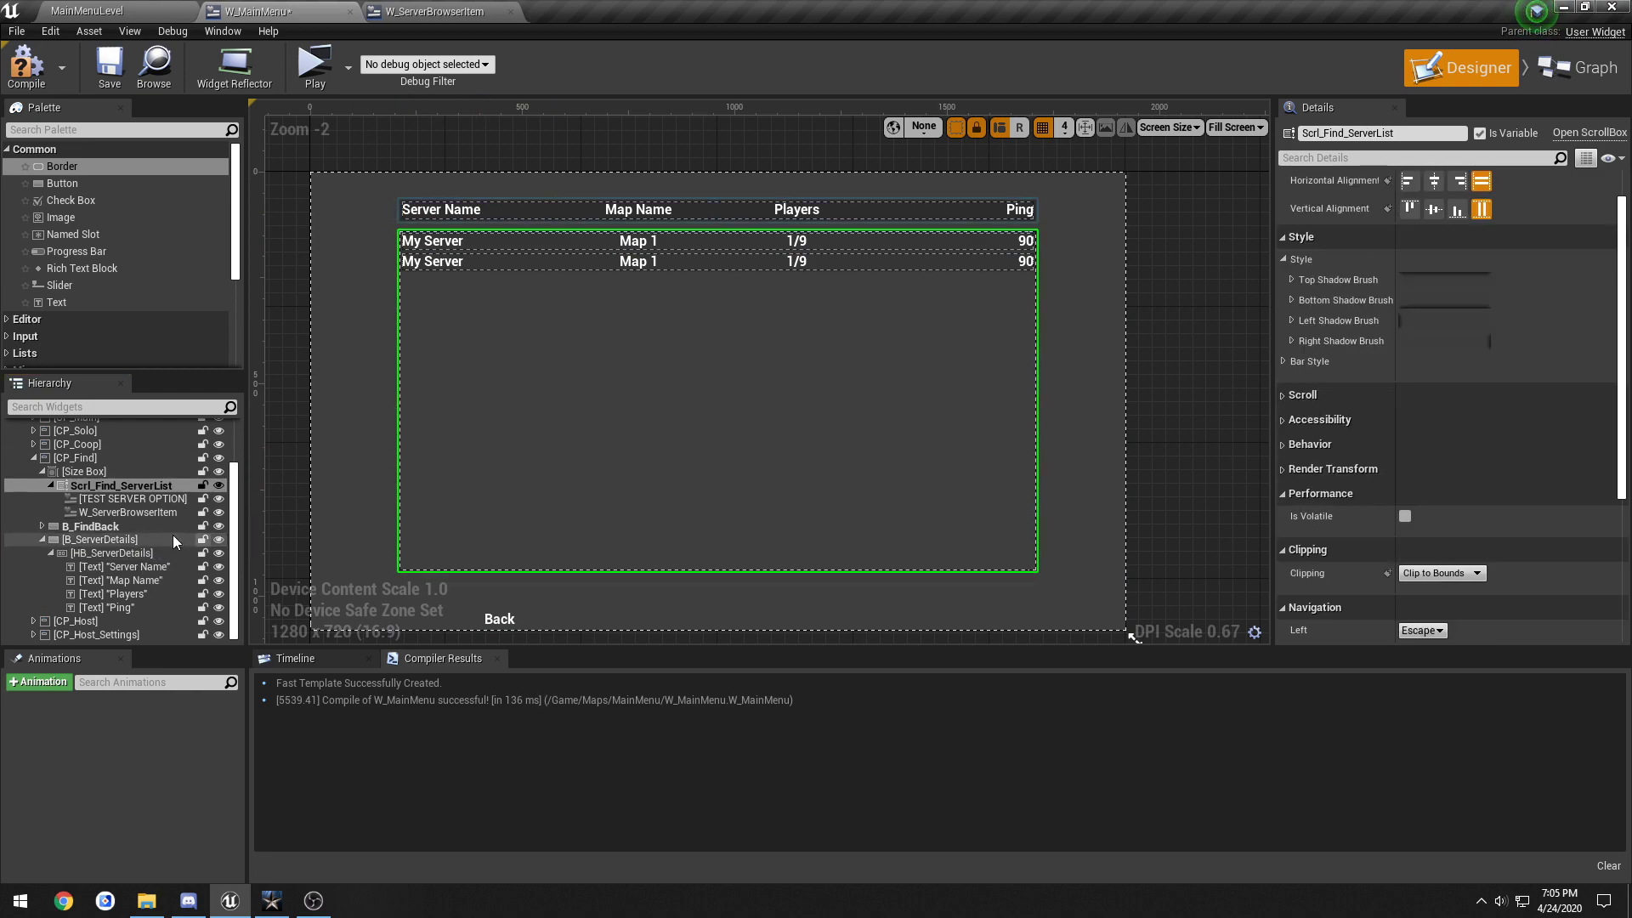
right_click(104, 486)
mouse_move(175, 625)
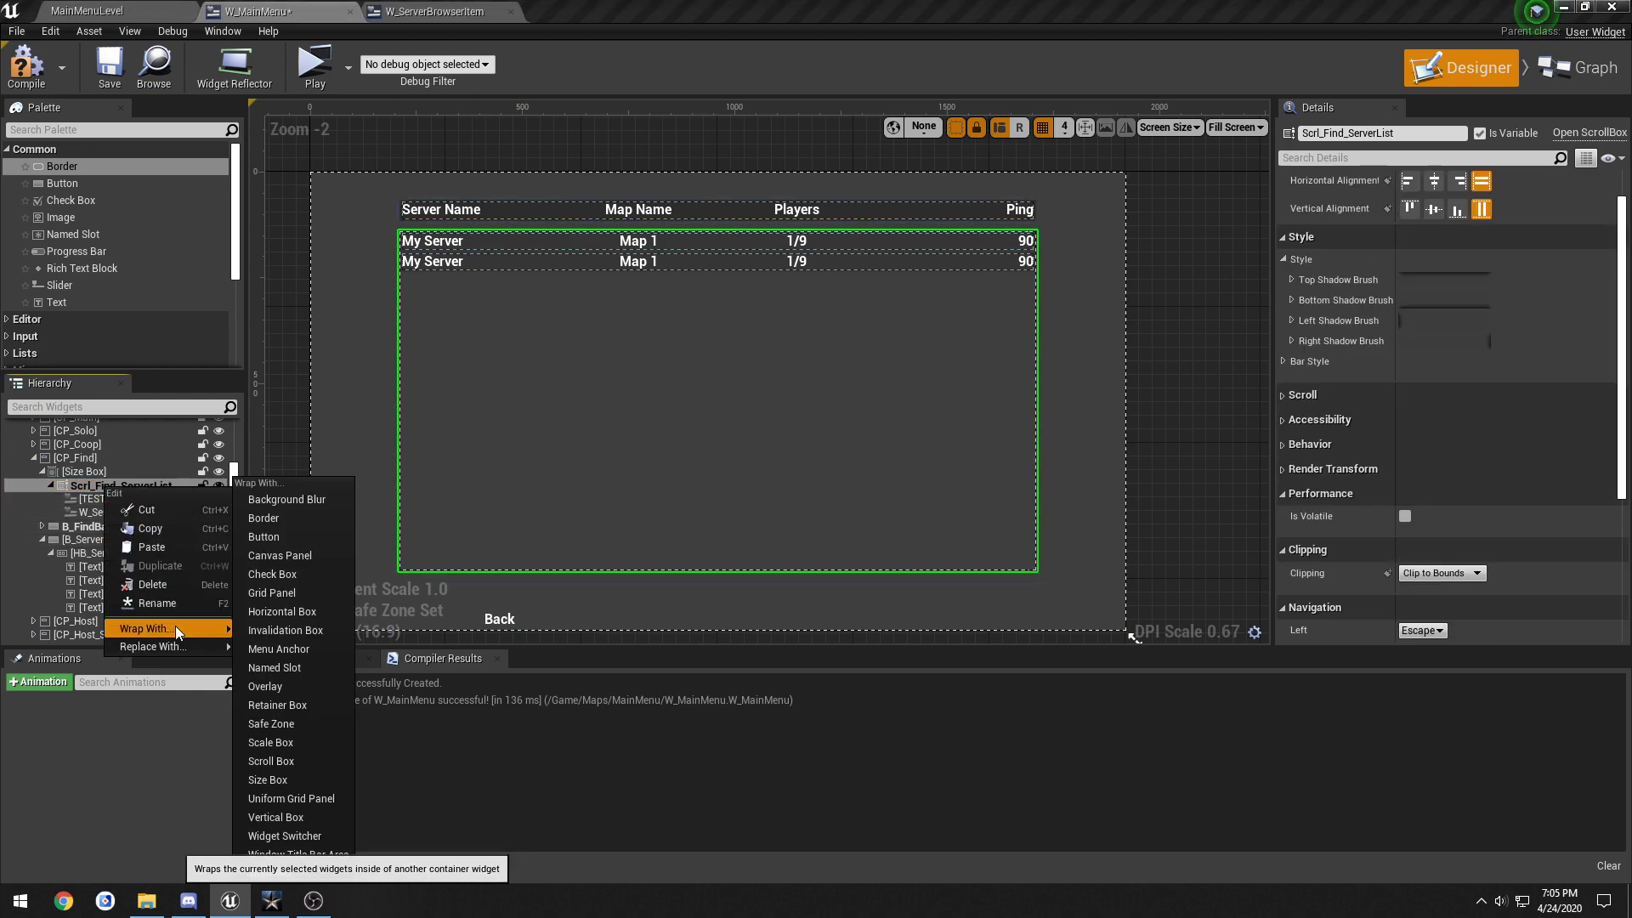
left_click(269, 519)
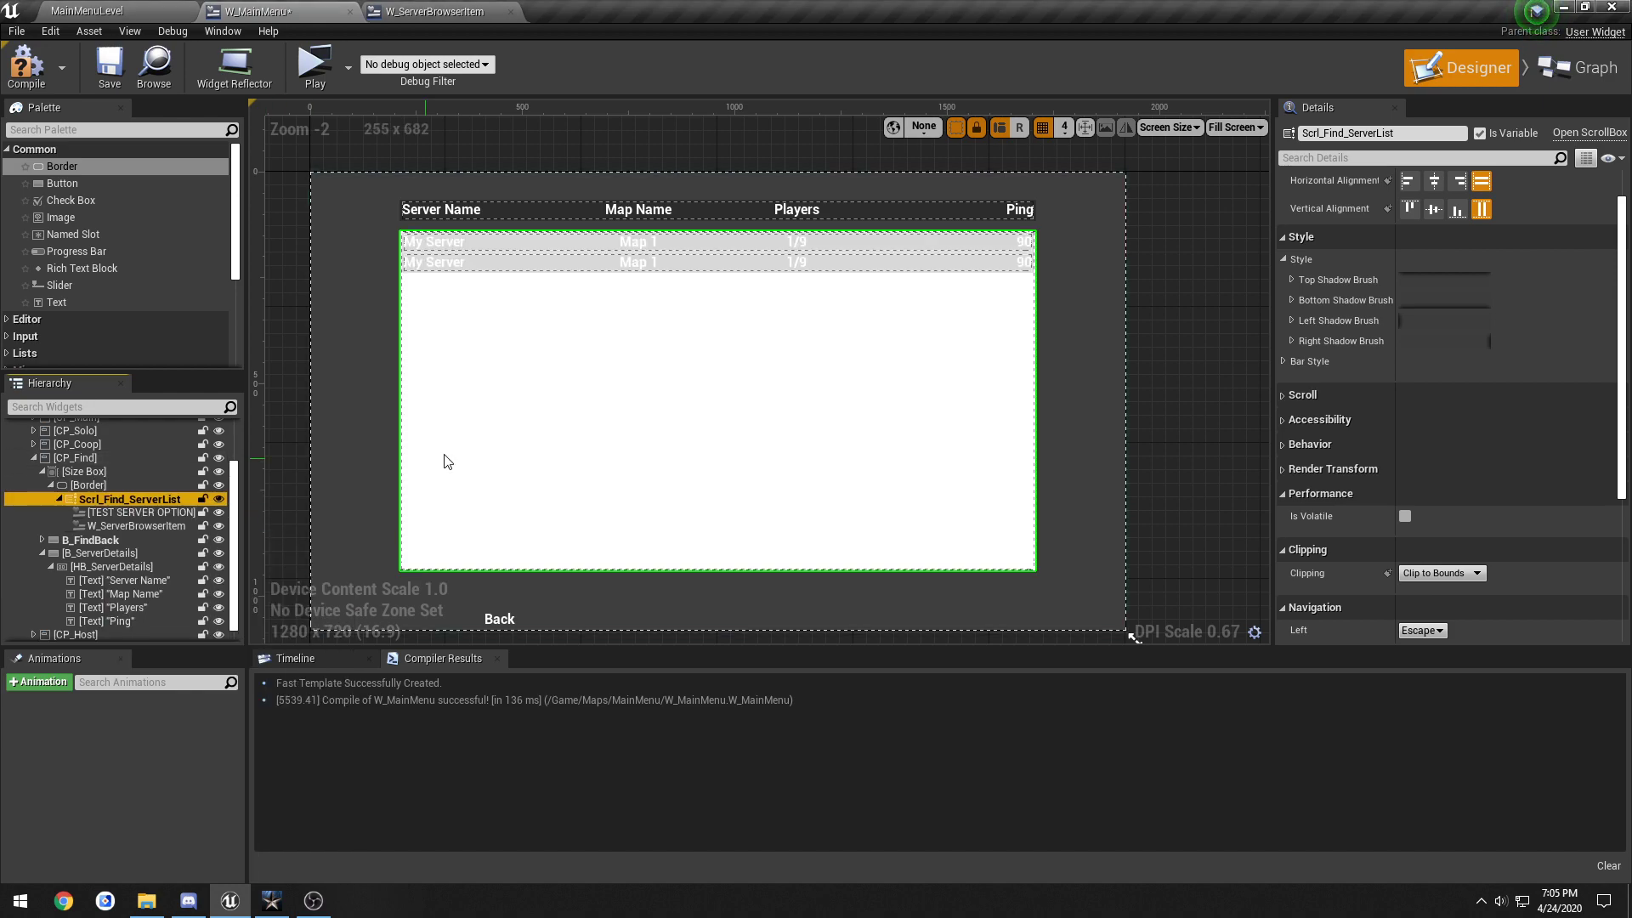
left_click(606, 425)
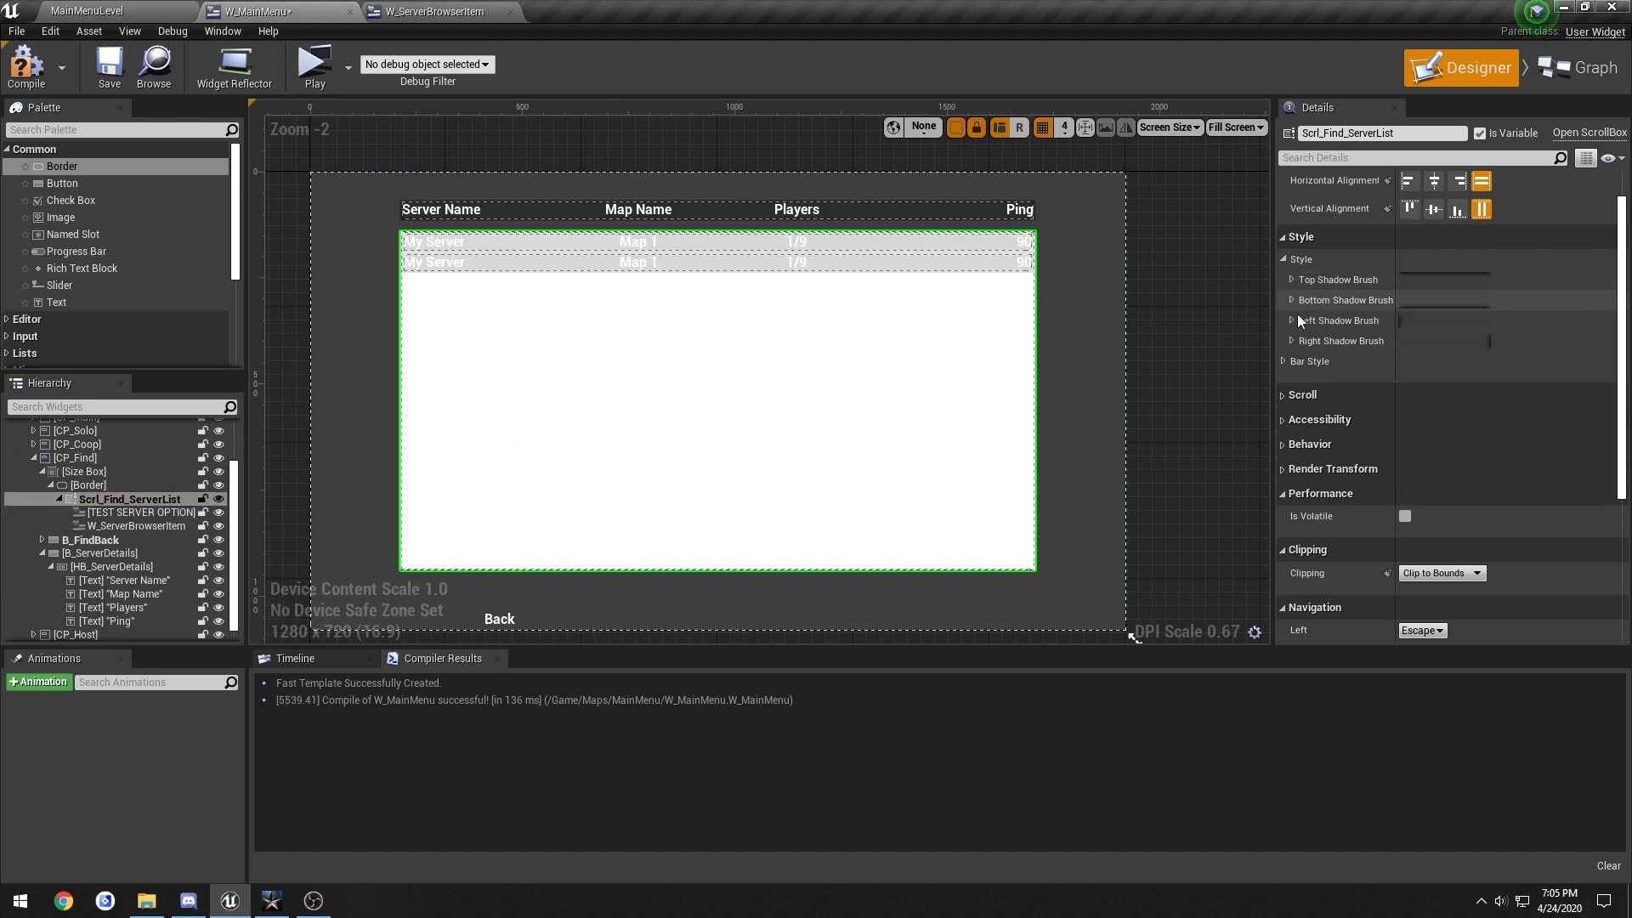
left_click(111, 485)
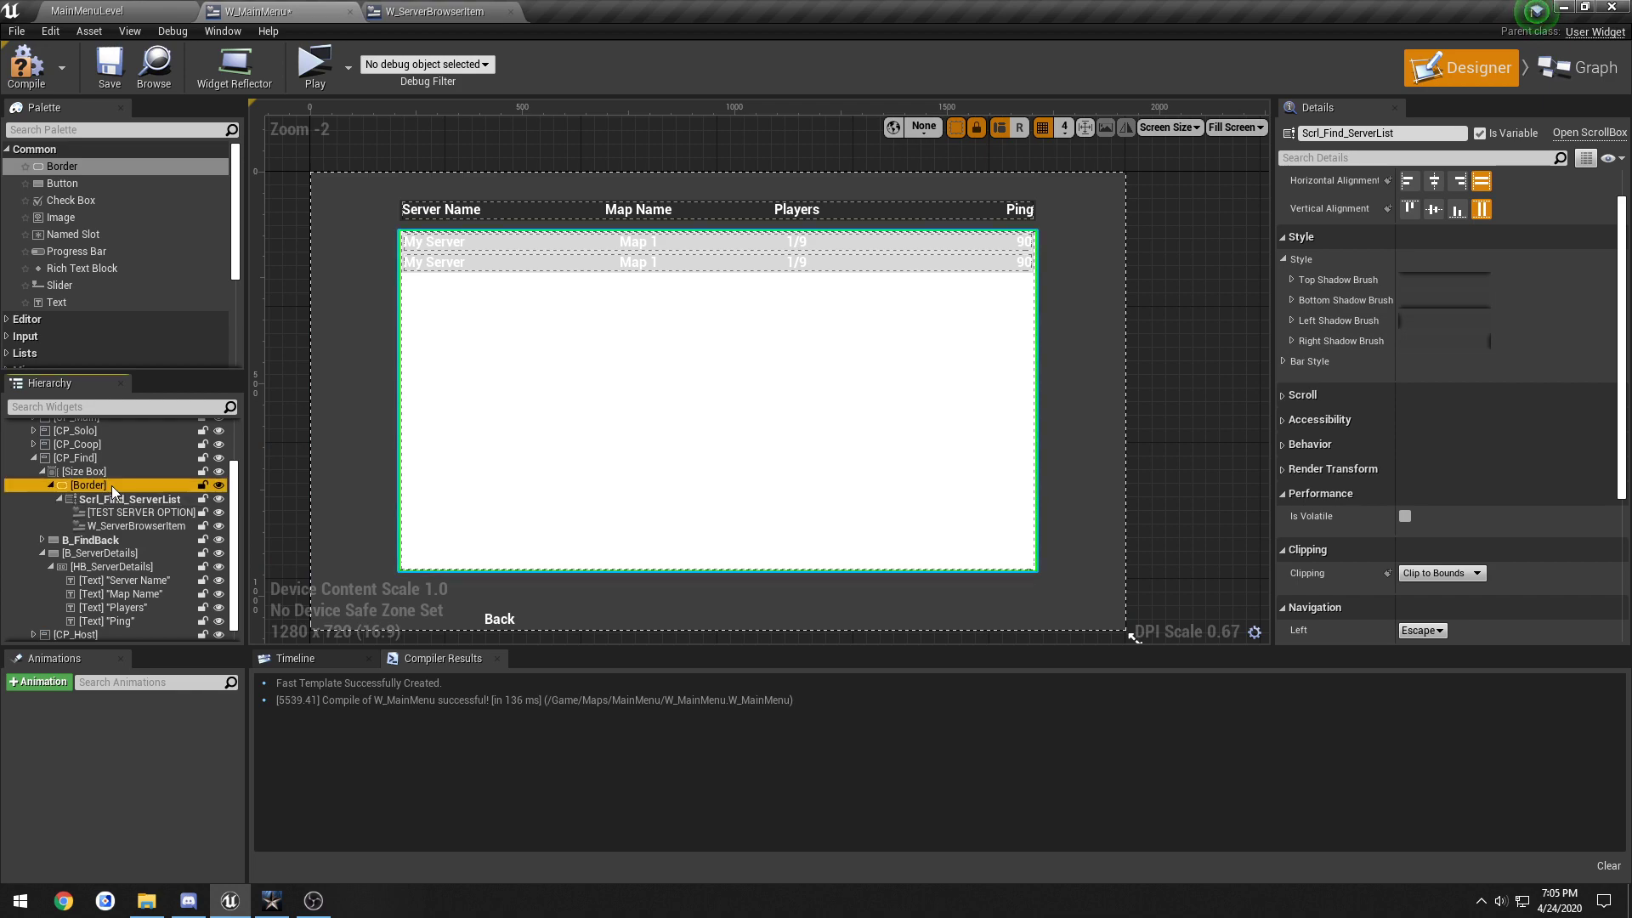
left_click(1283, 316)
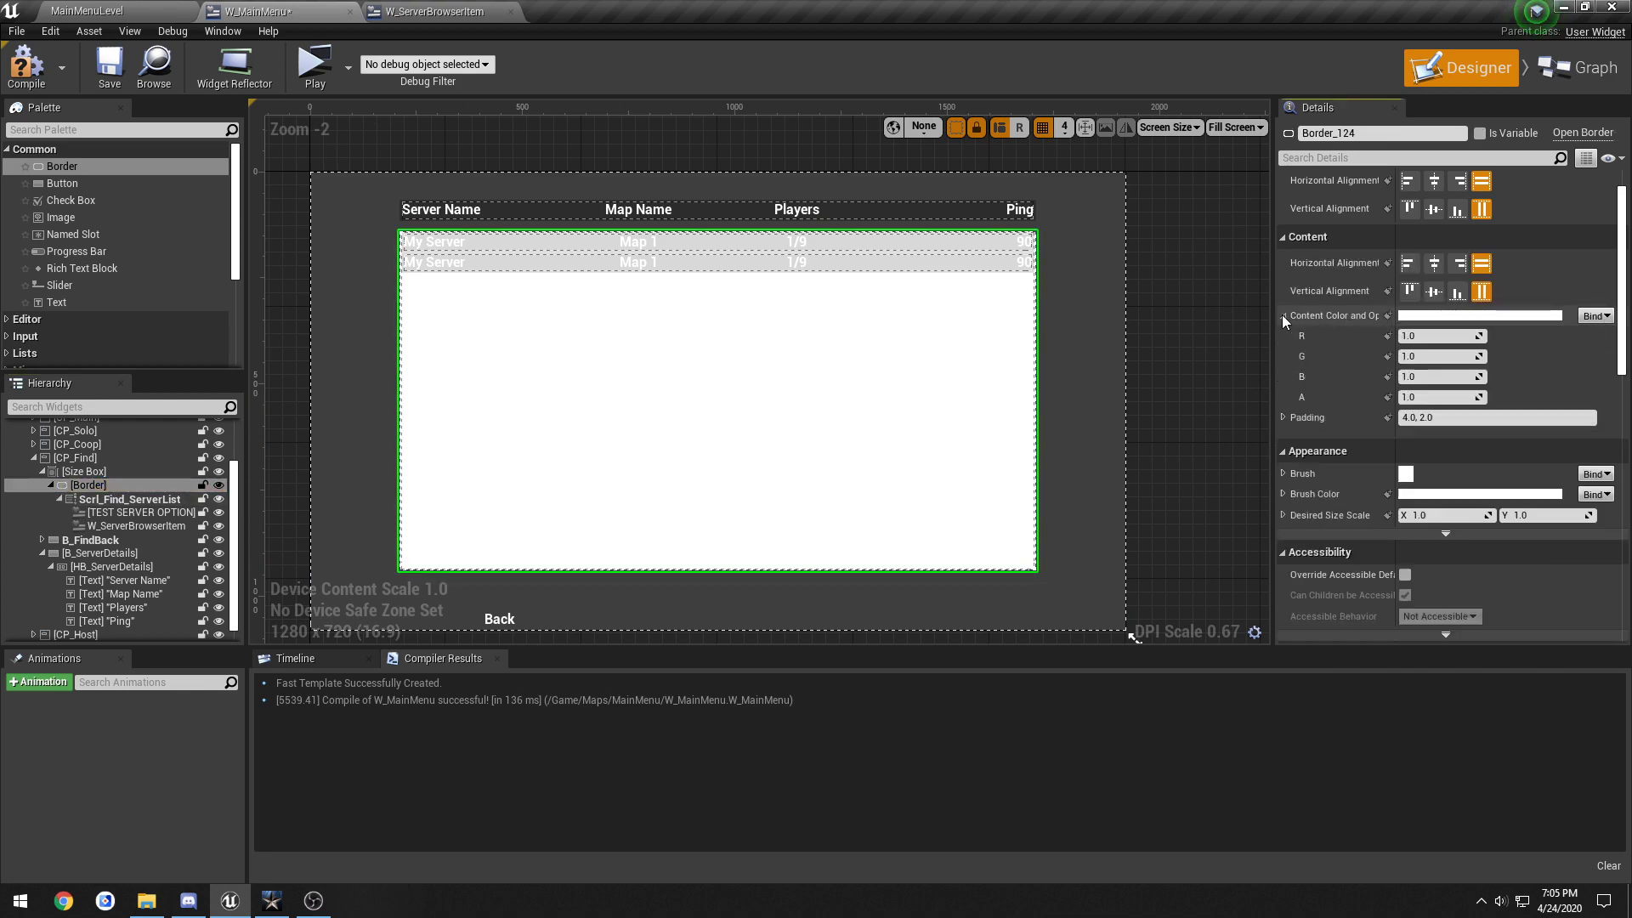
left_click(1431, 336)
type("0")
key("Tab")
type("0")
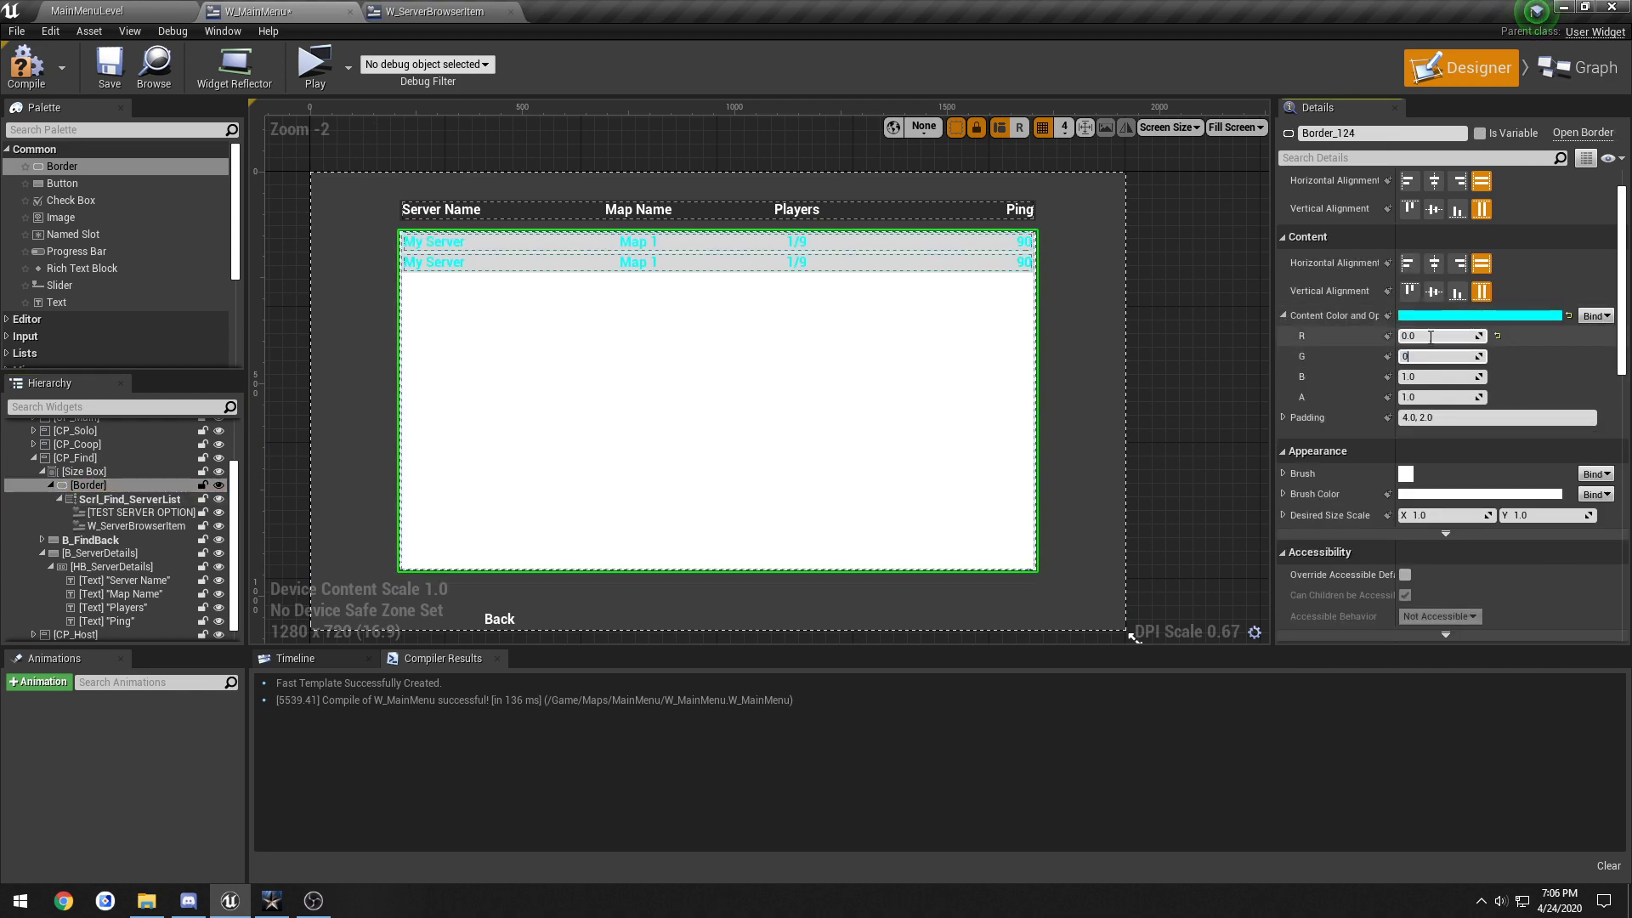
key("Tab")
type("0")
key("Tab")
key("Tab")
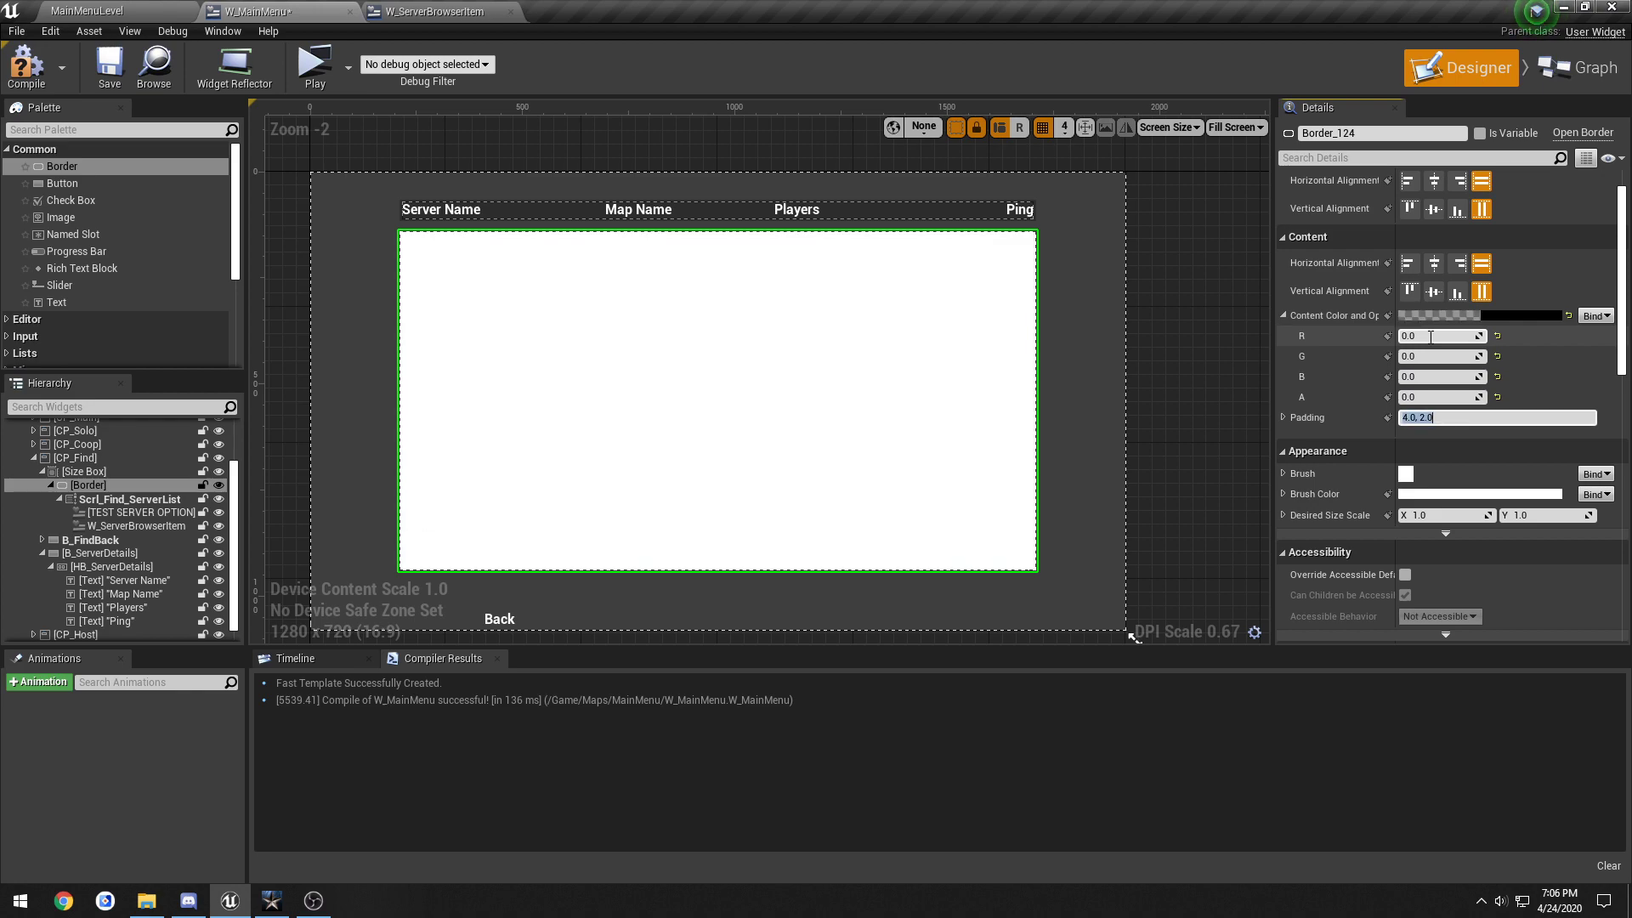
key("shift+Tab")
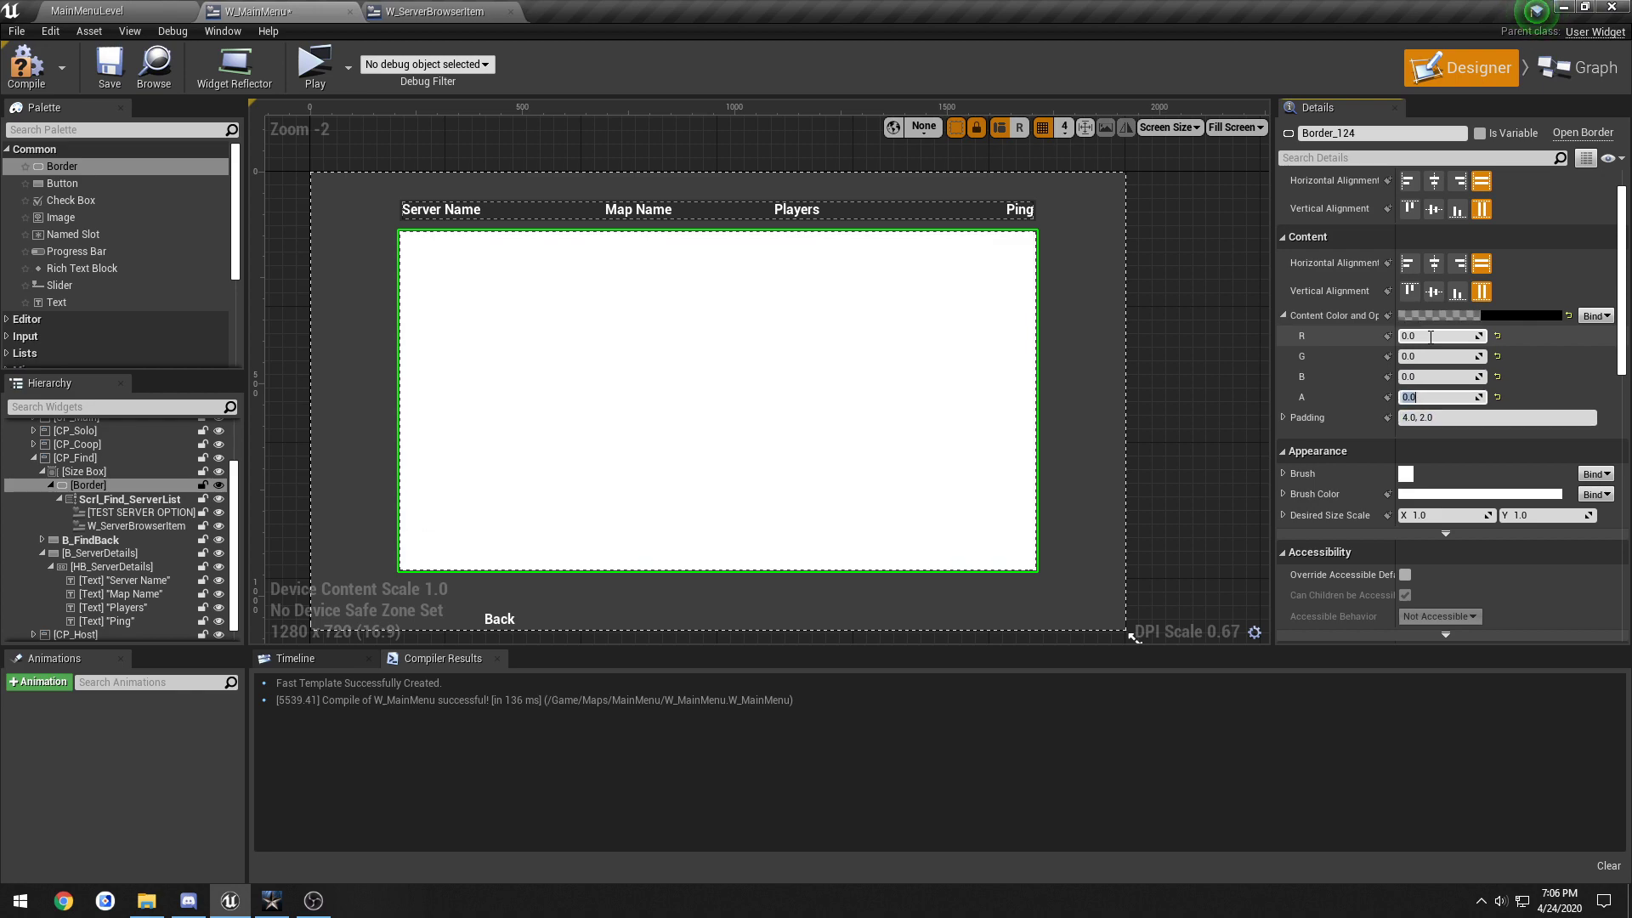
type("1")
key("Return")
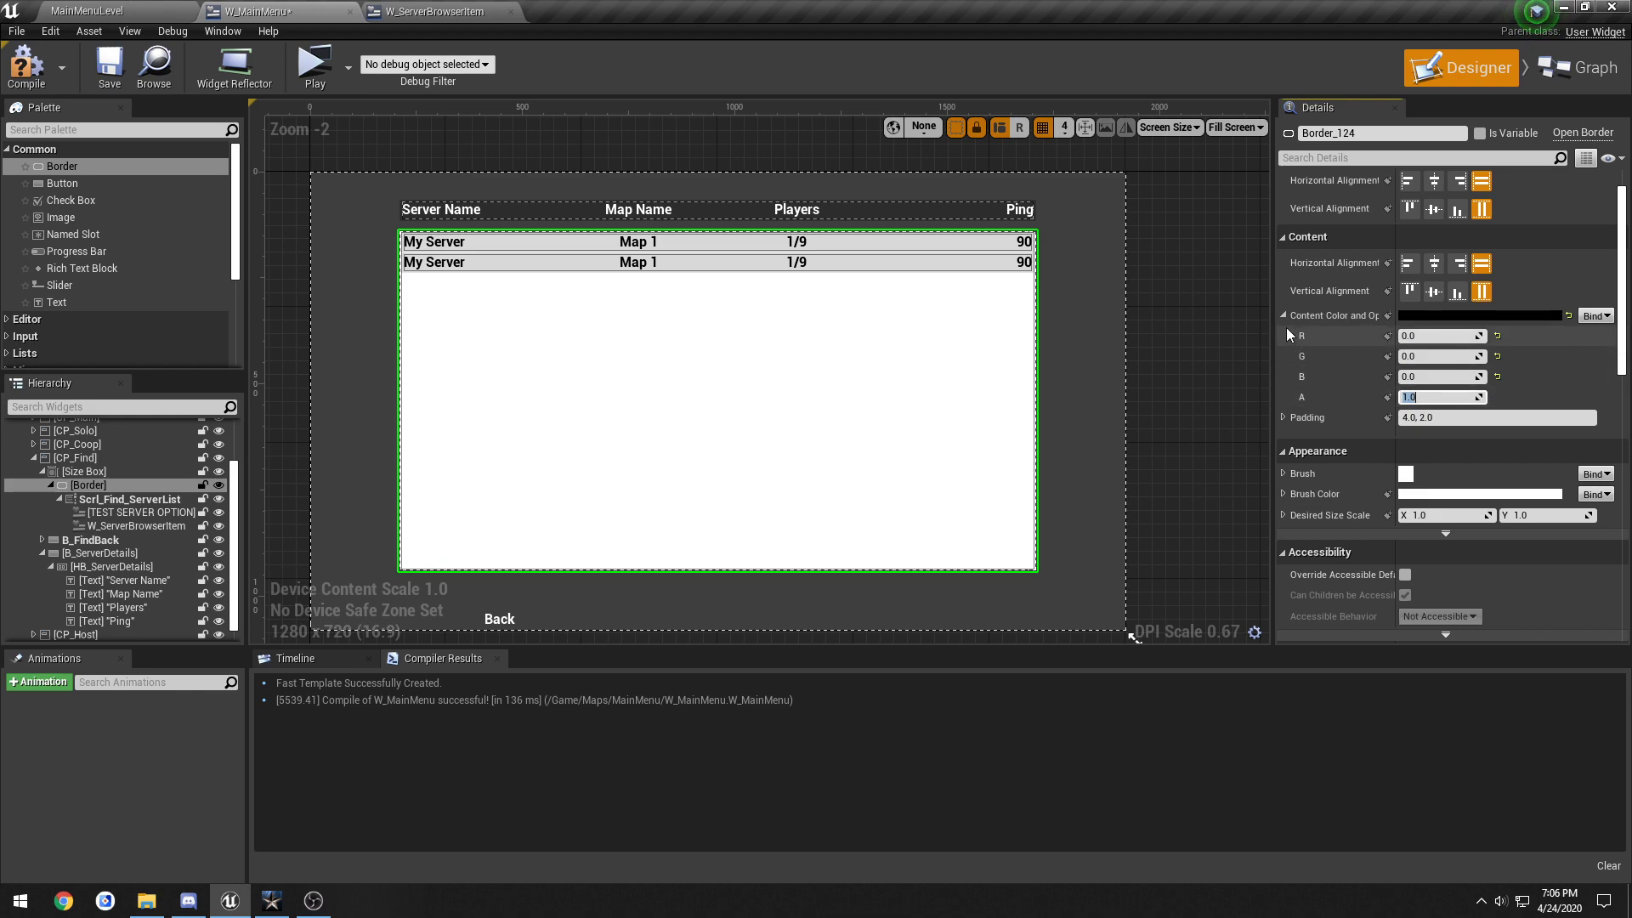
Step: Reset Content Color to white and darken the border's Brush Color to black in the colour picker
left_click(1568, 316)
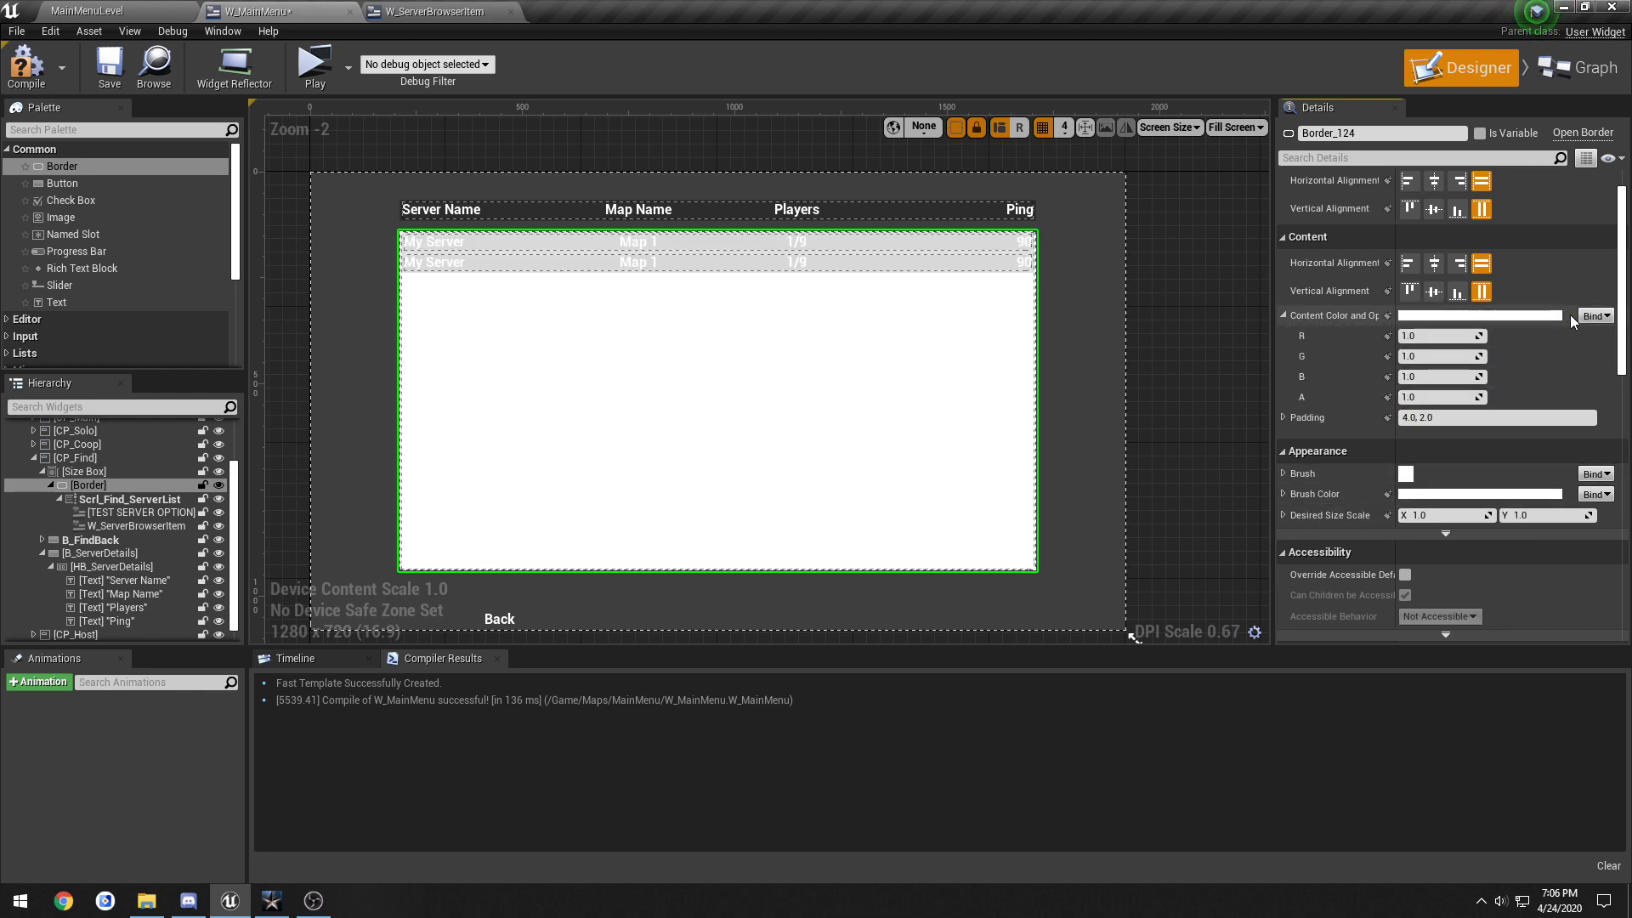
left_click(1411, 494)
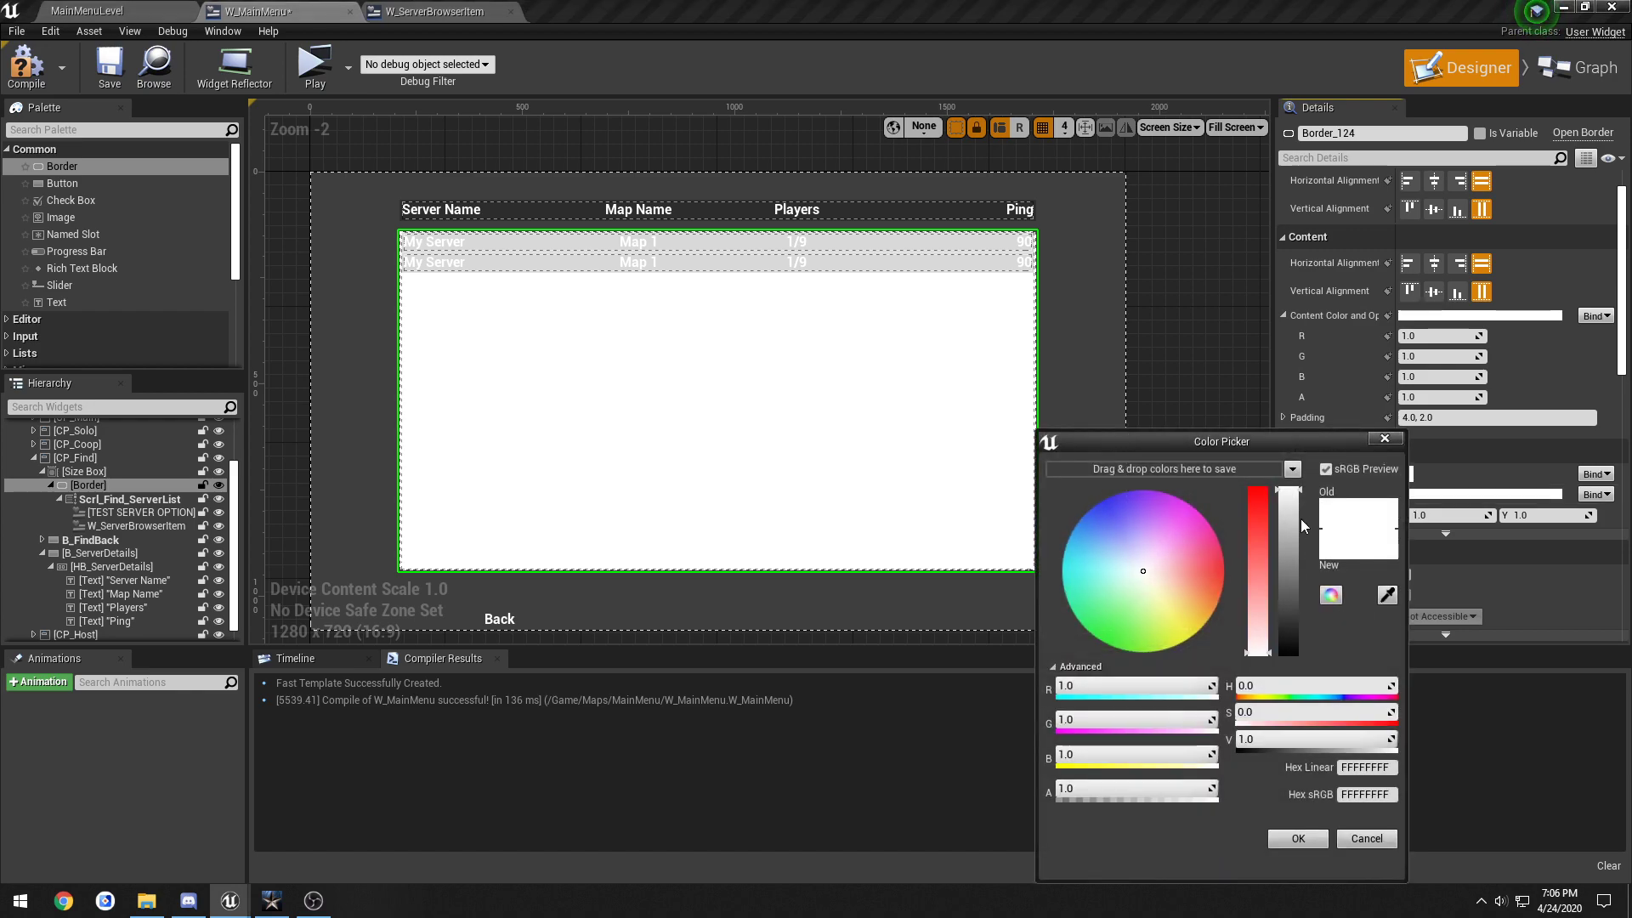
left_click_drag(1286, 629, 1285, 689)
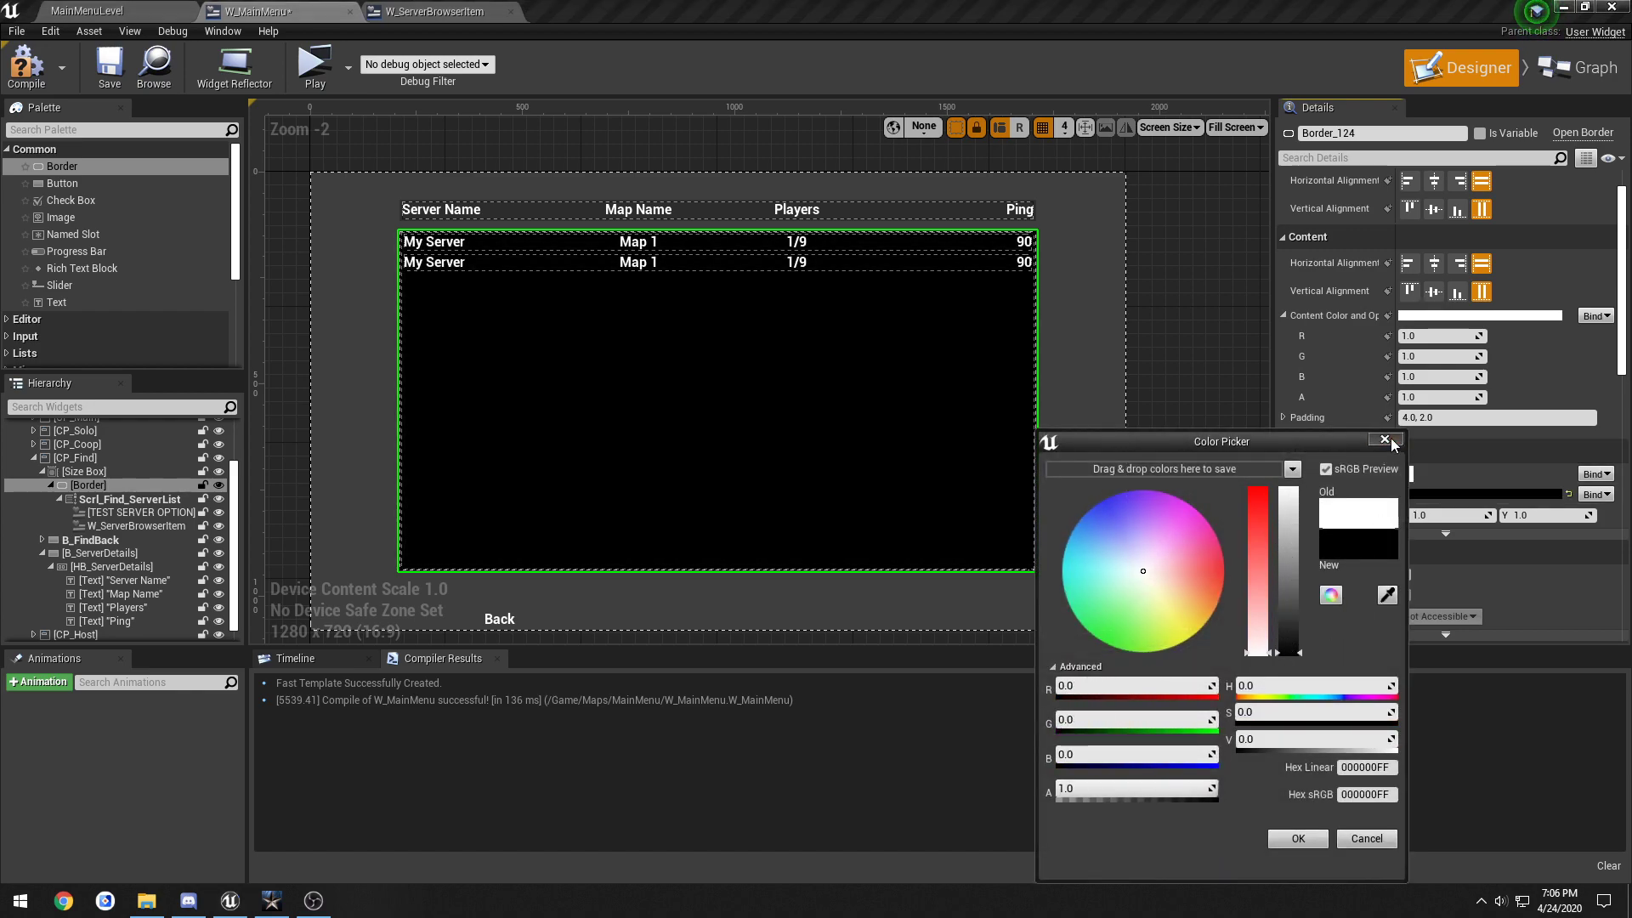
left_click(1386, 438)
left_click(1284, 316)
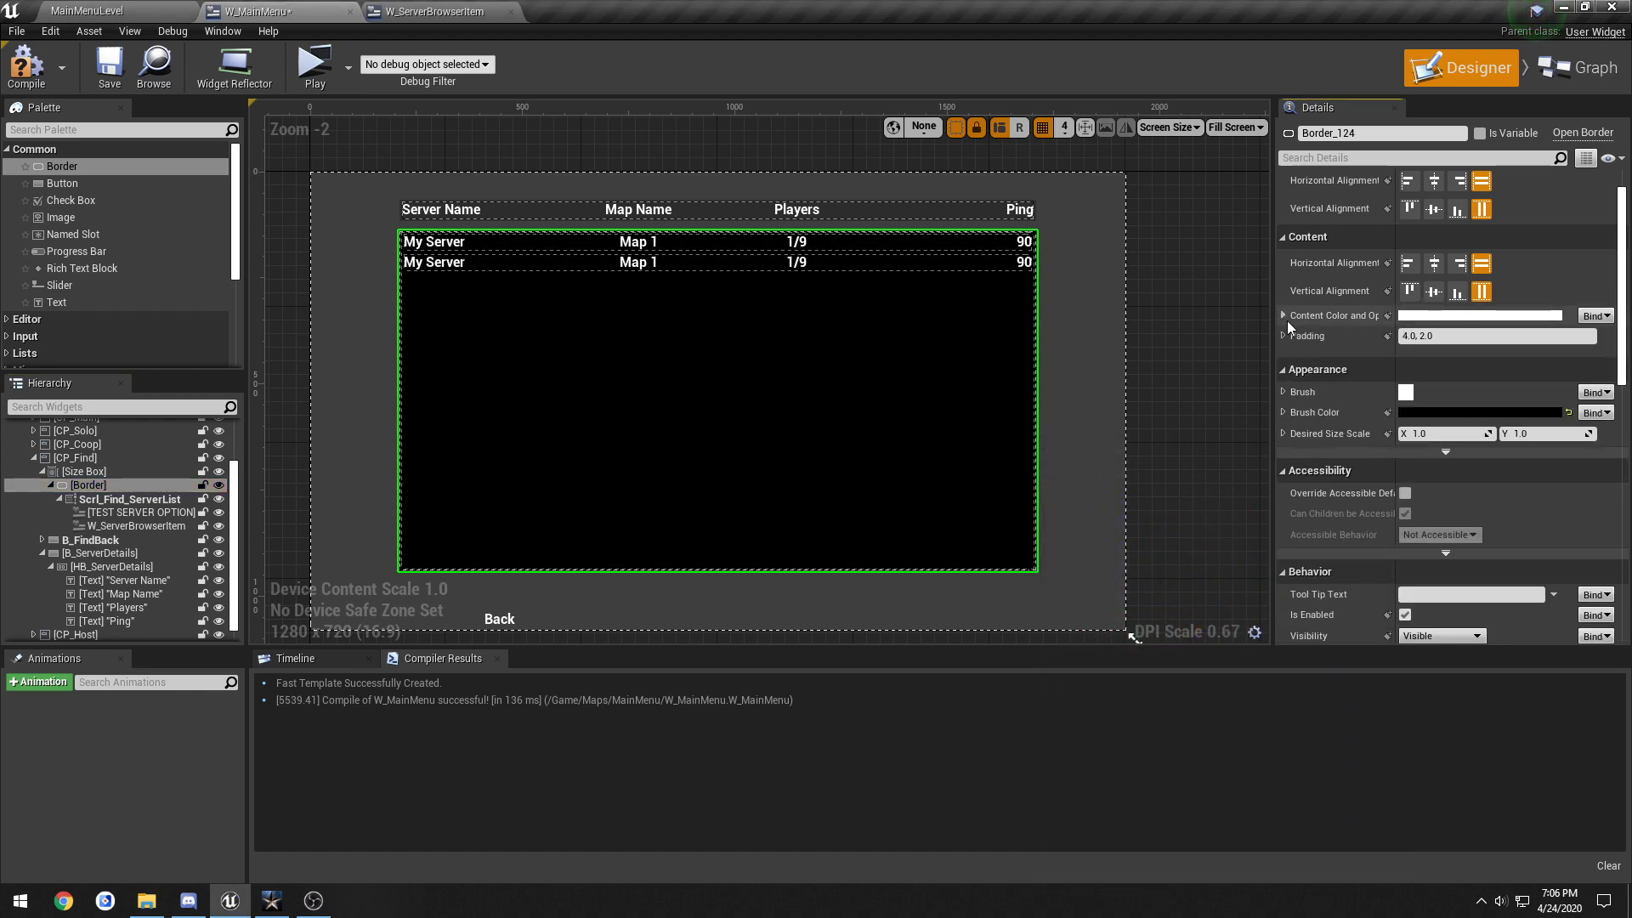
left_click(1284, 413)
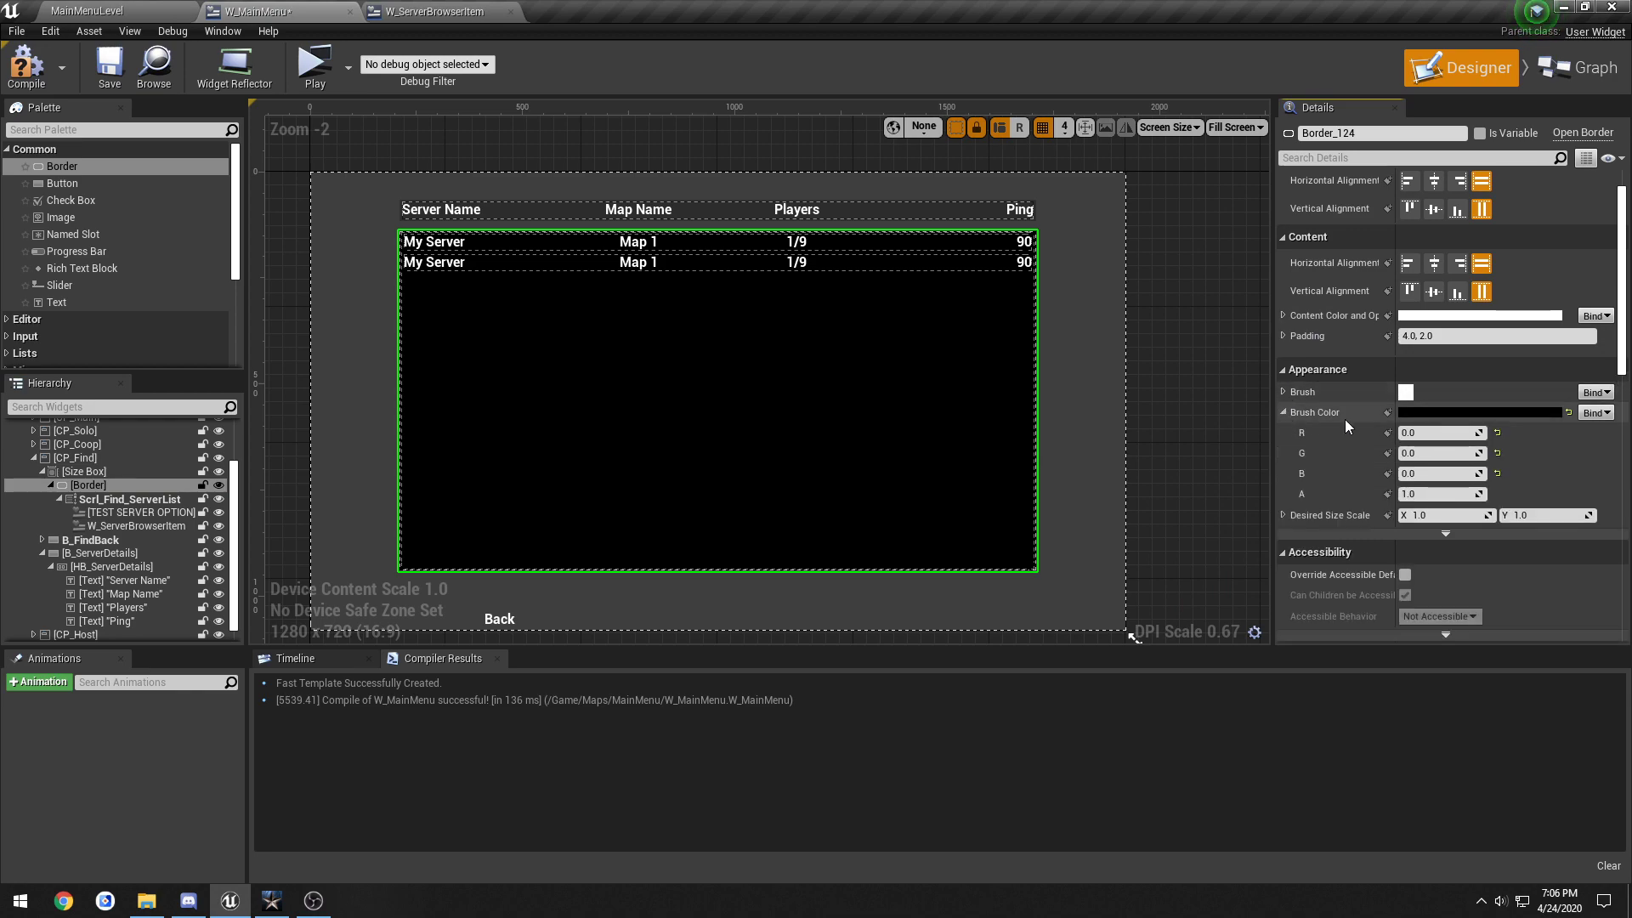
Step: Set the Brush Color alpha to 0.15, save the main menu and launch a preview
key("alt+Tab")
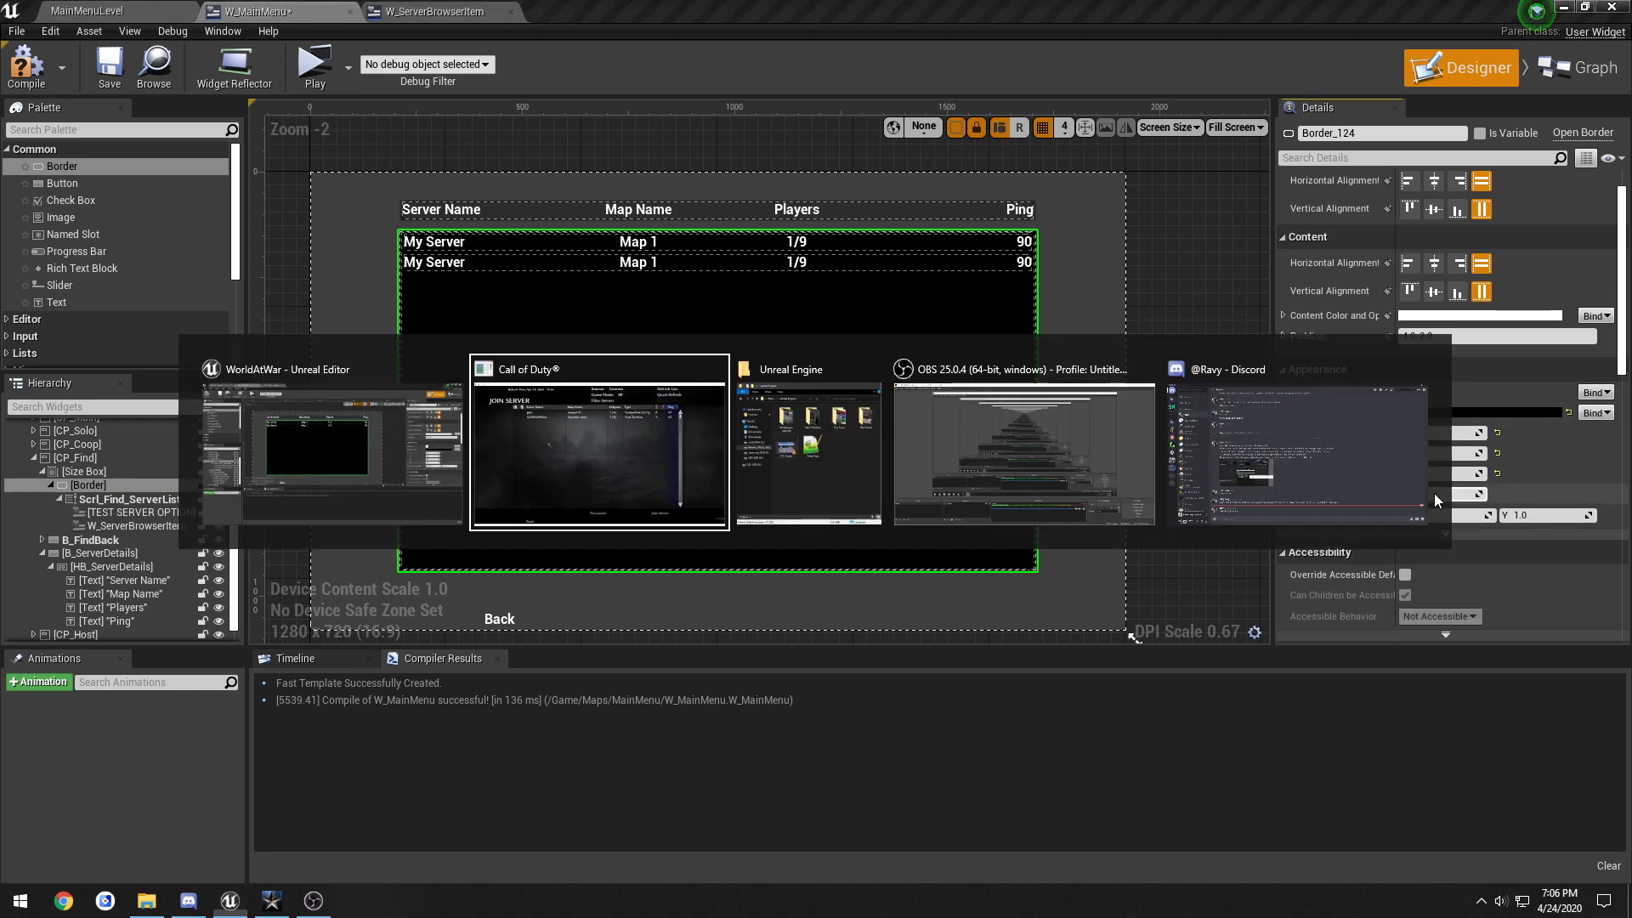
key("alt+Tab")
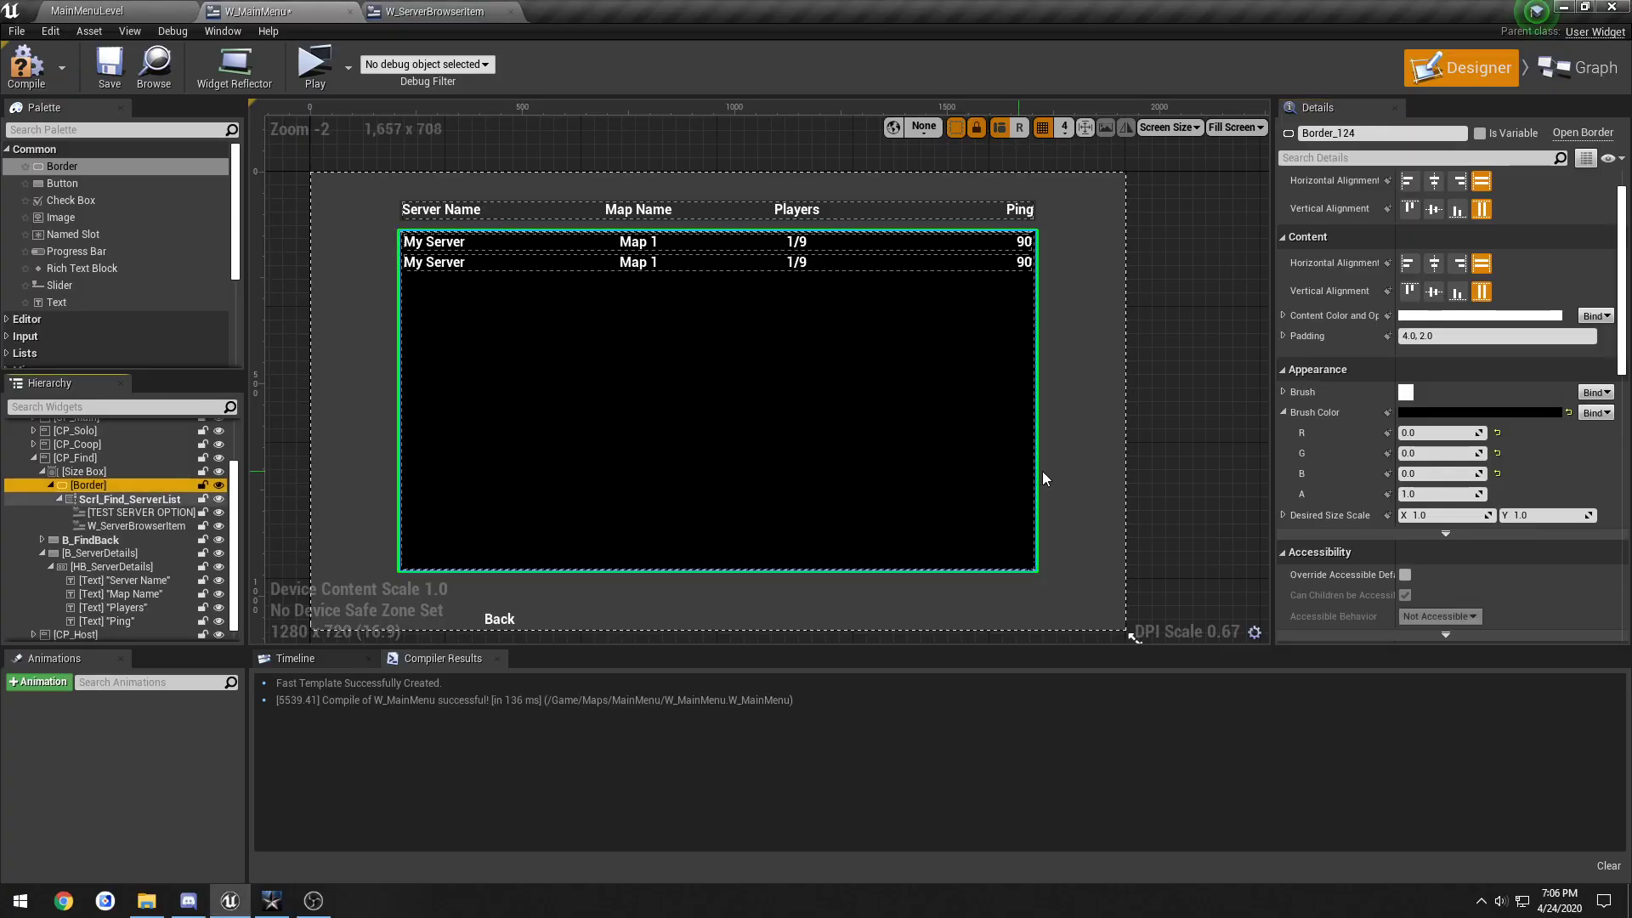
left_click(1417, 494)
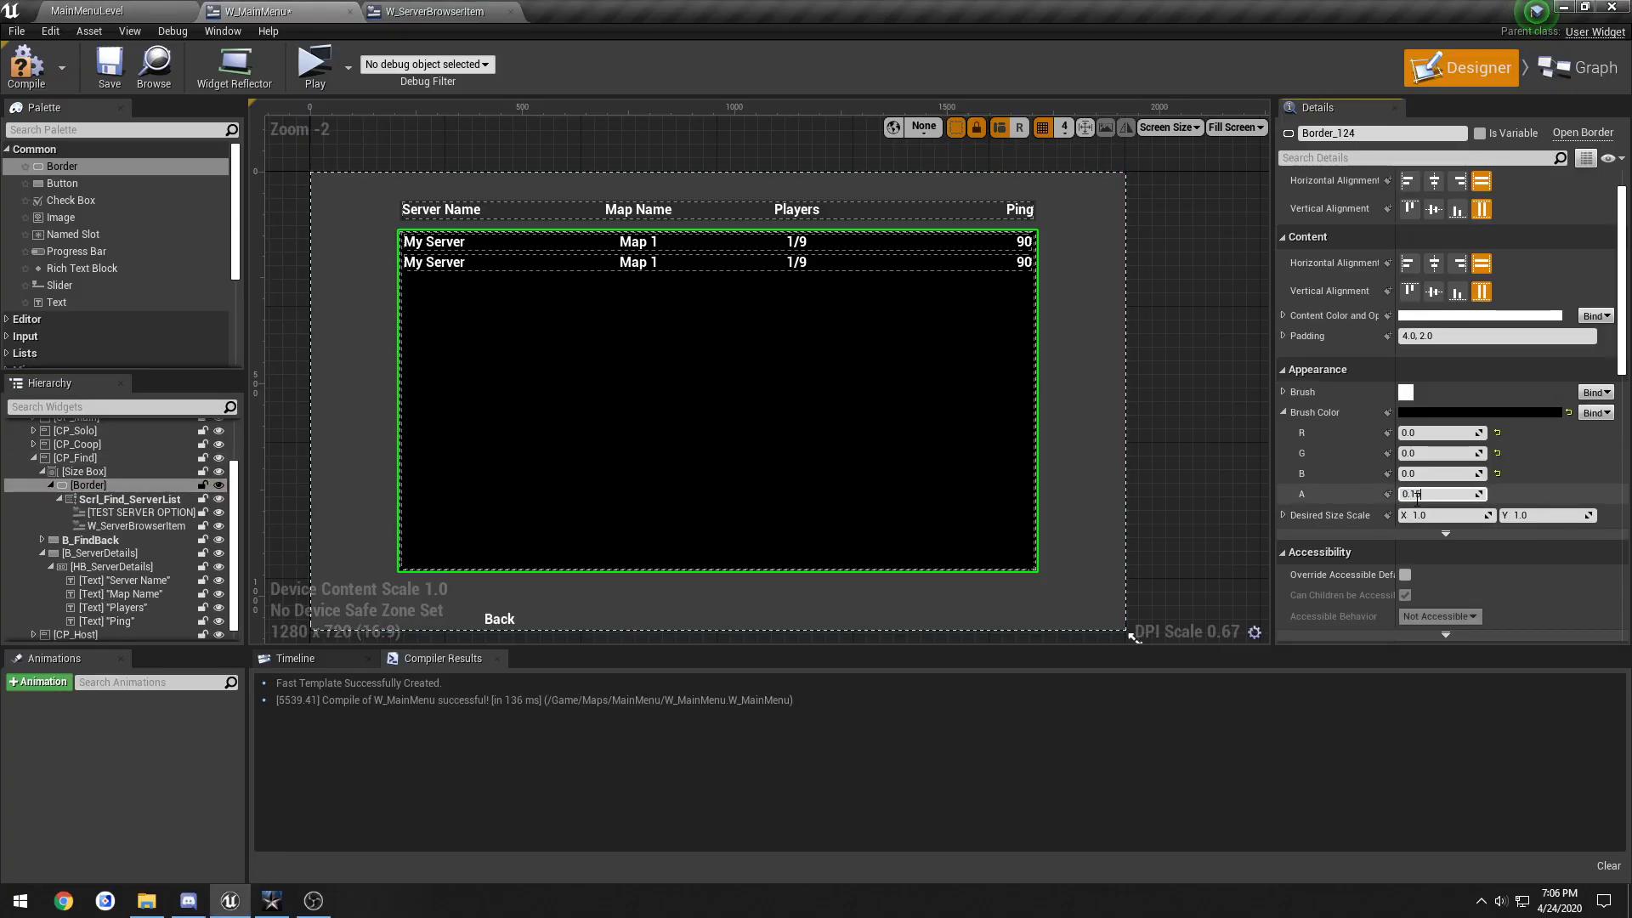
type("0.15")
key("Return")
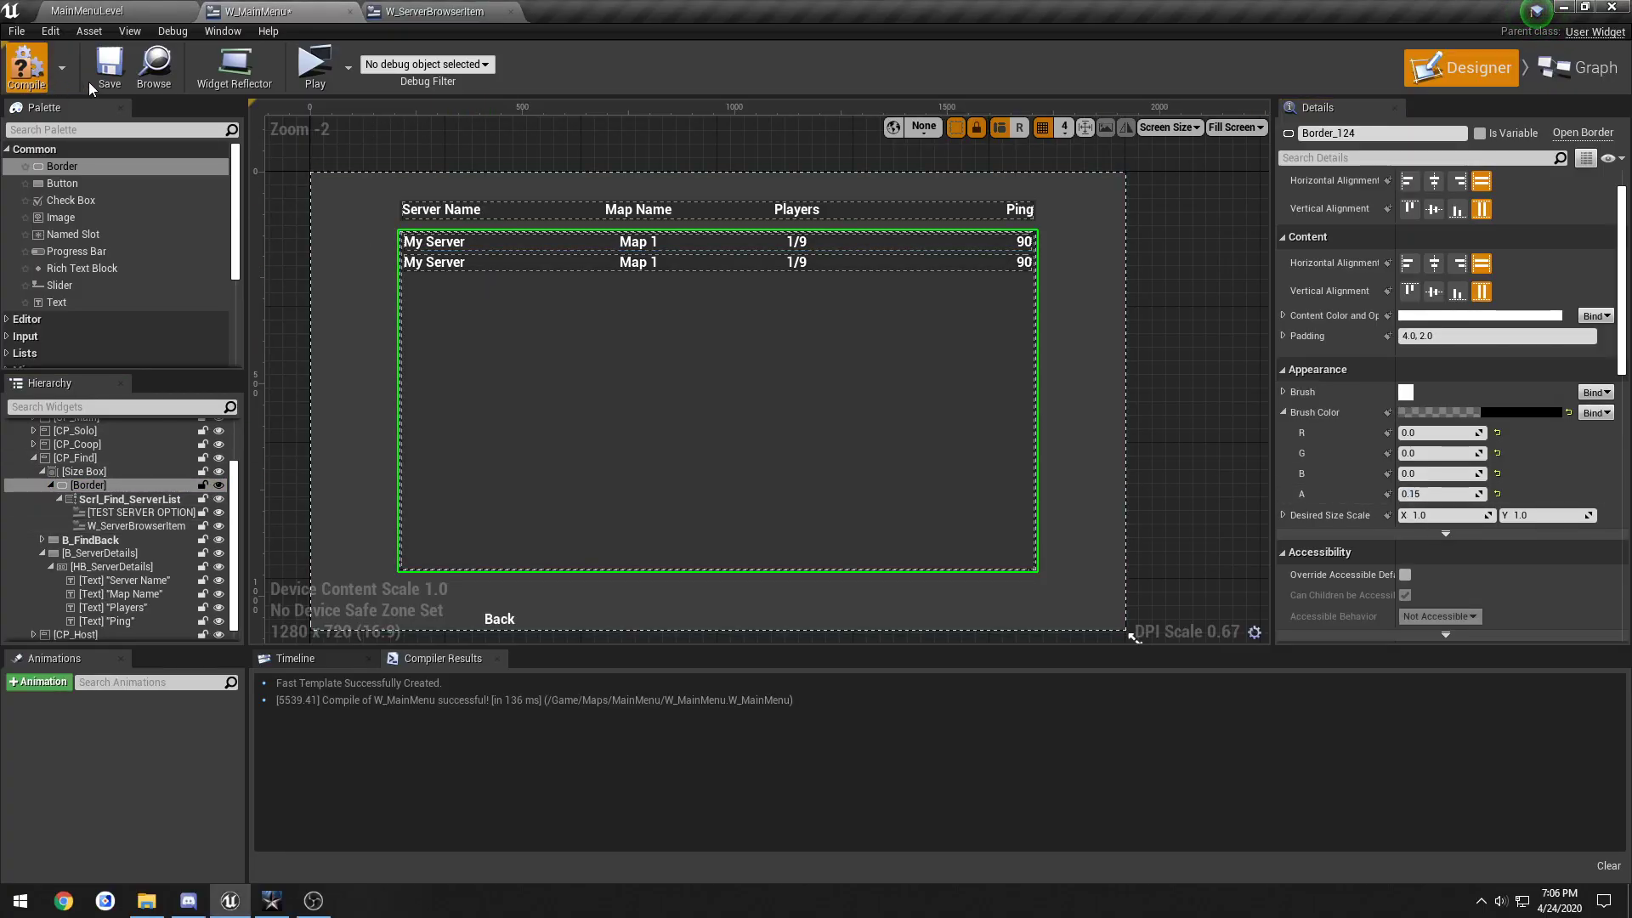
left_click(98, 75)
left_click(315, 63)
Step: Navigate to the server list in the preview, check the two My Server rows, then close it
left_click(510, 228)
left_click(484, 206)
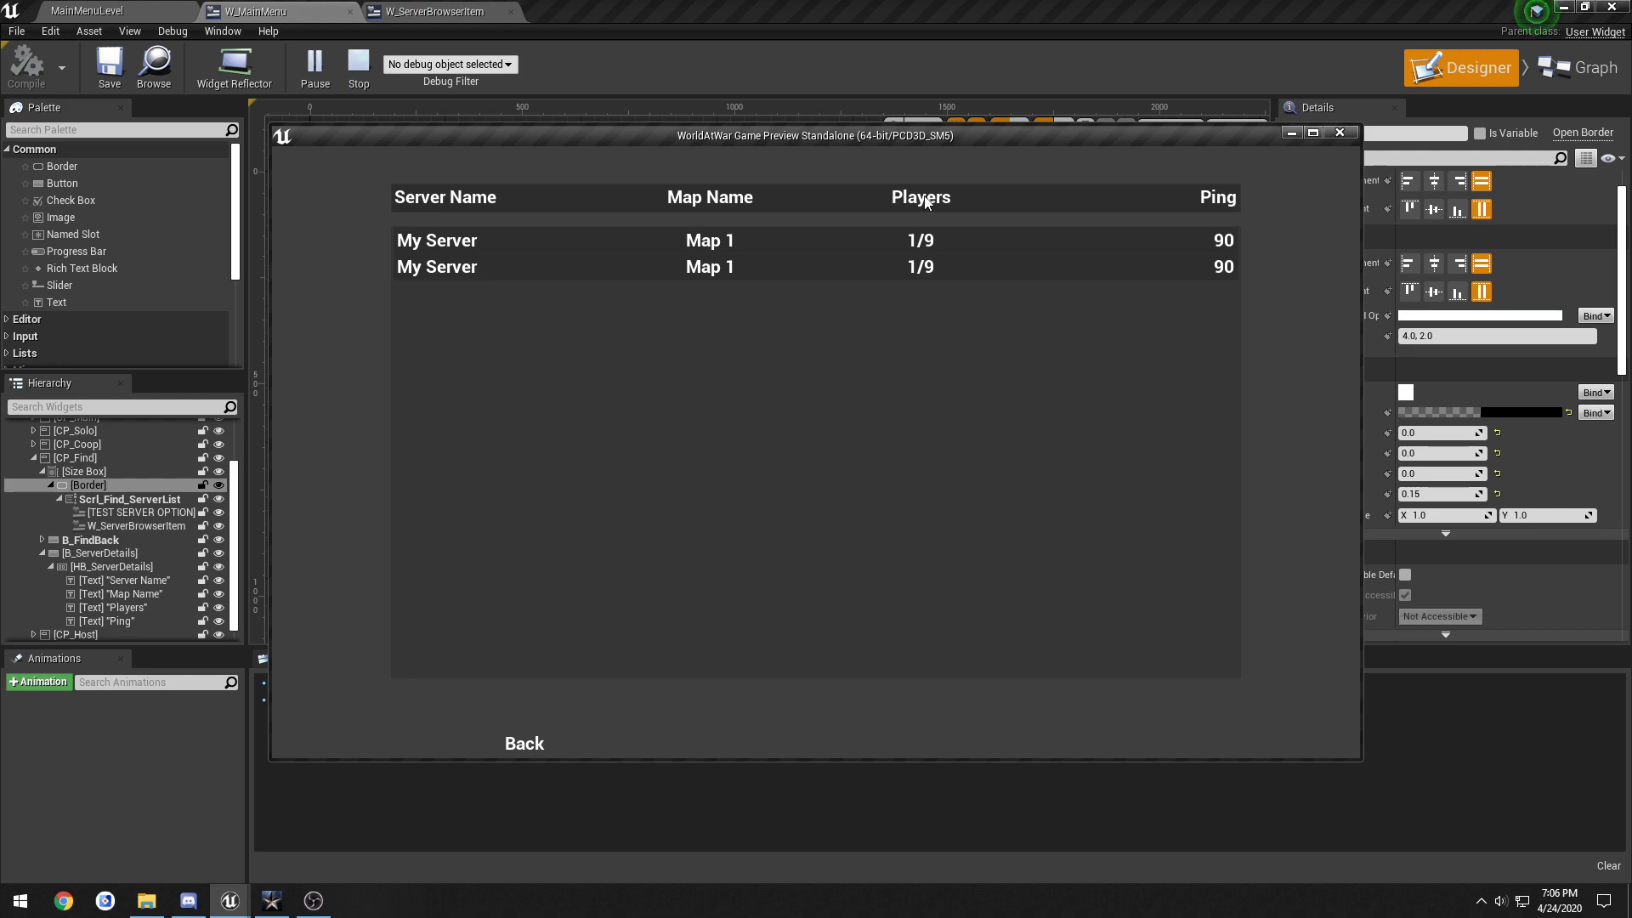
left_click(1340, 133)
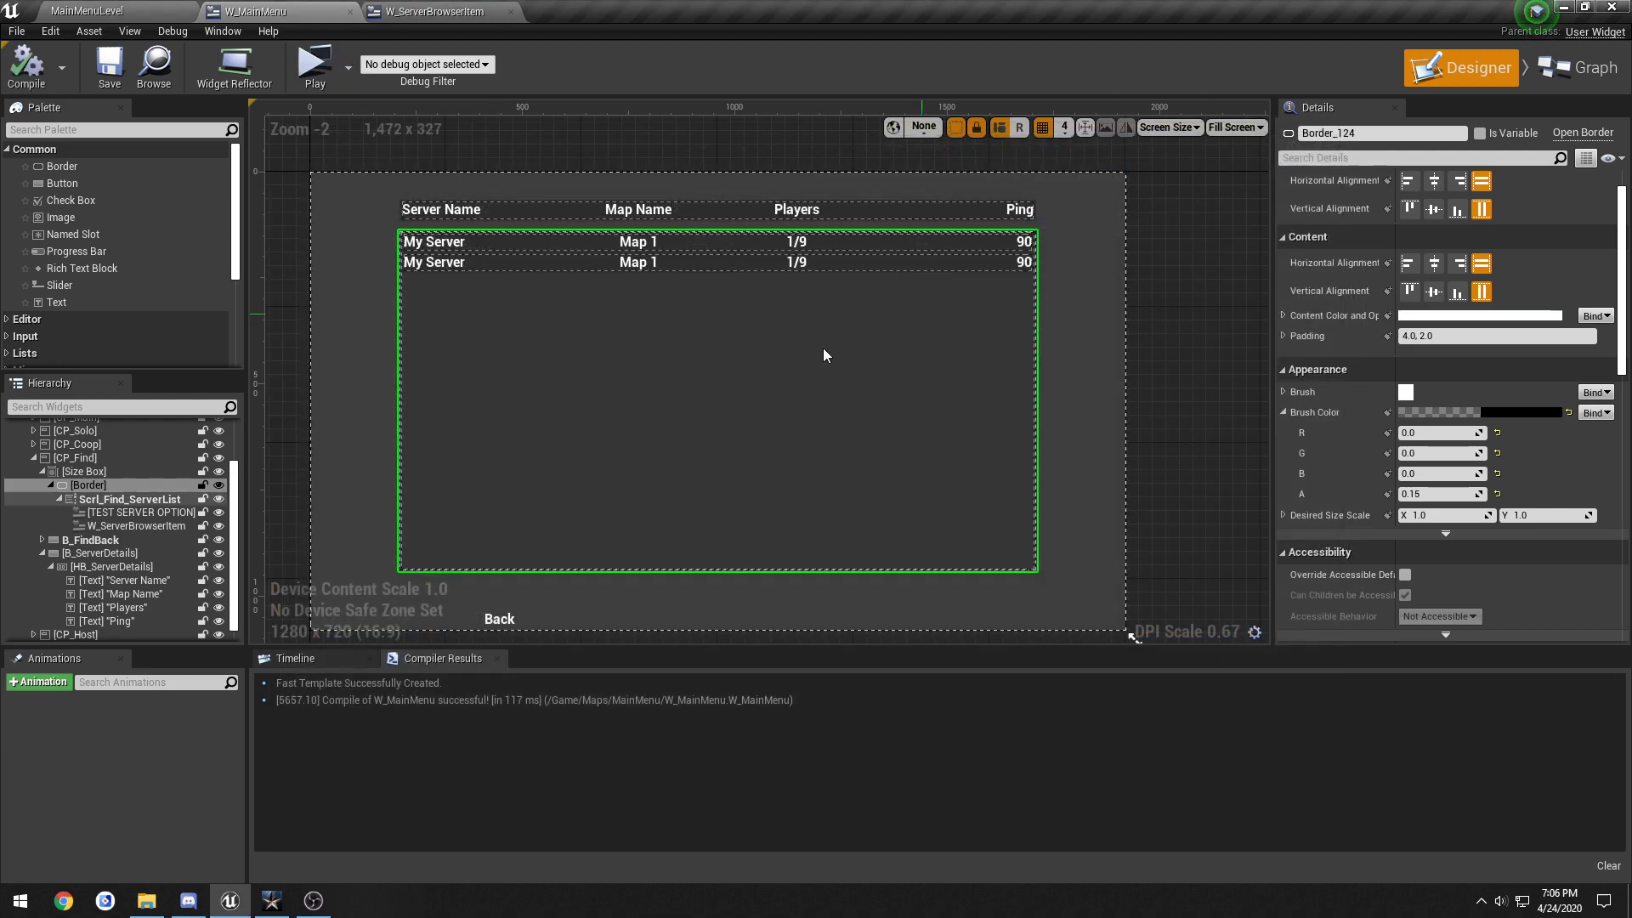
Step: Drag HB_ServerDetails out of B_ServerDetails up into CP_Find in the Hierarchy
scroll(130, 502, "up", 1)
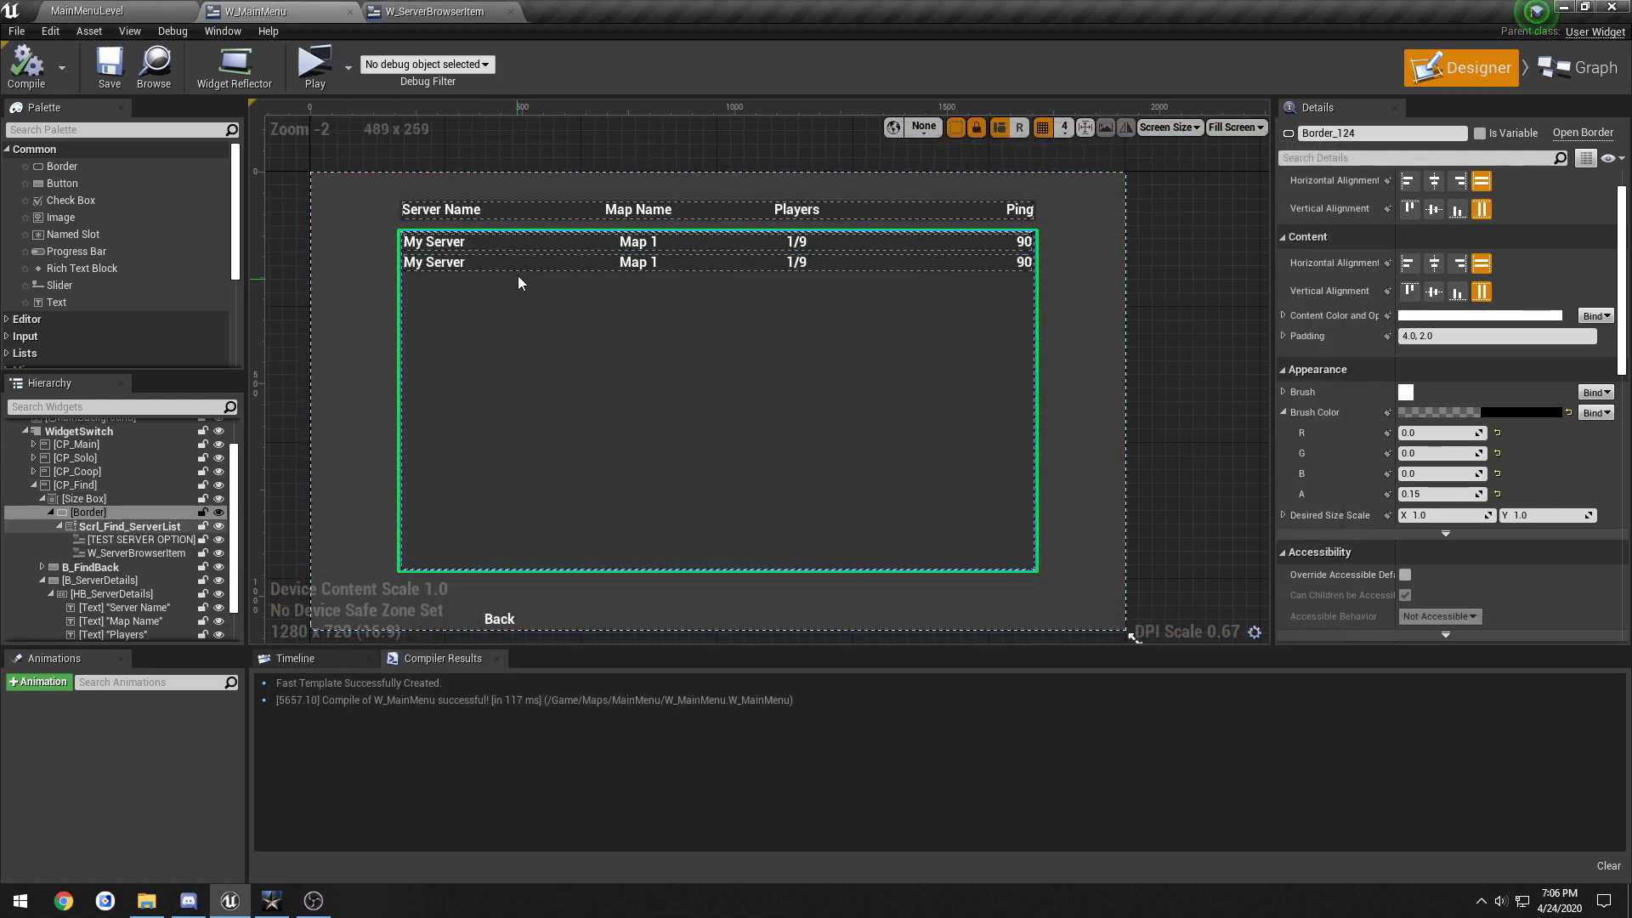
left_click(100, 593)
left_click(121, 581)
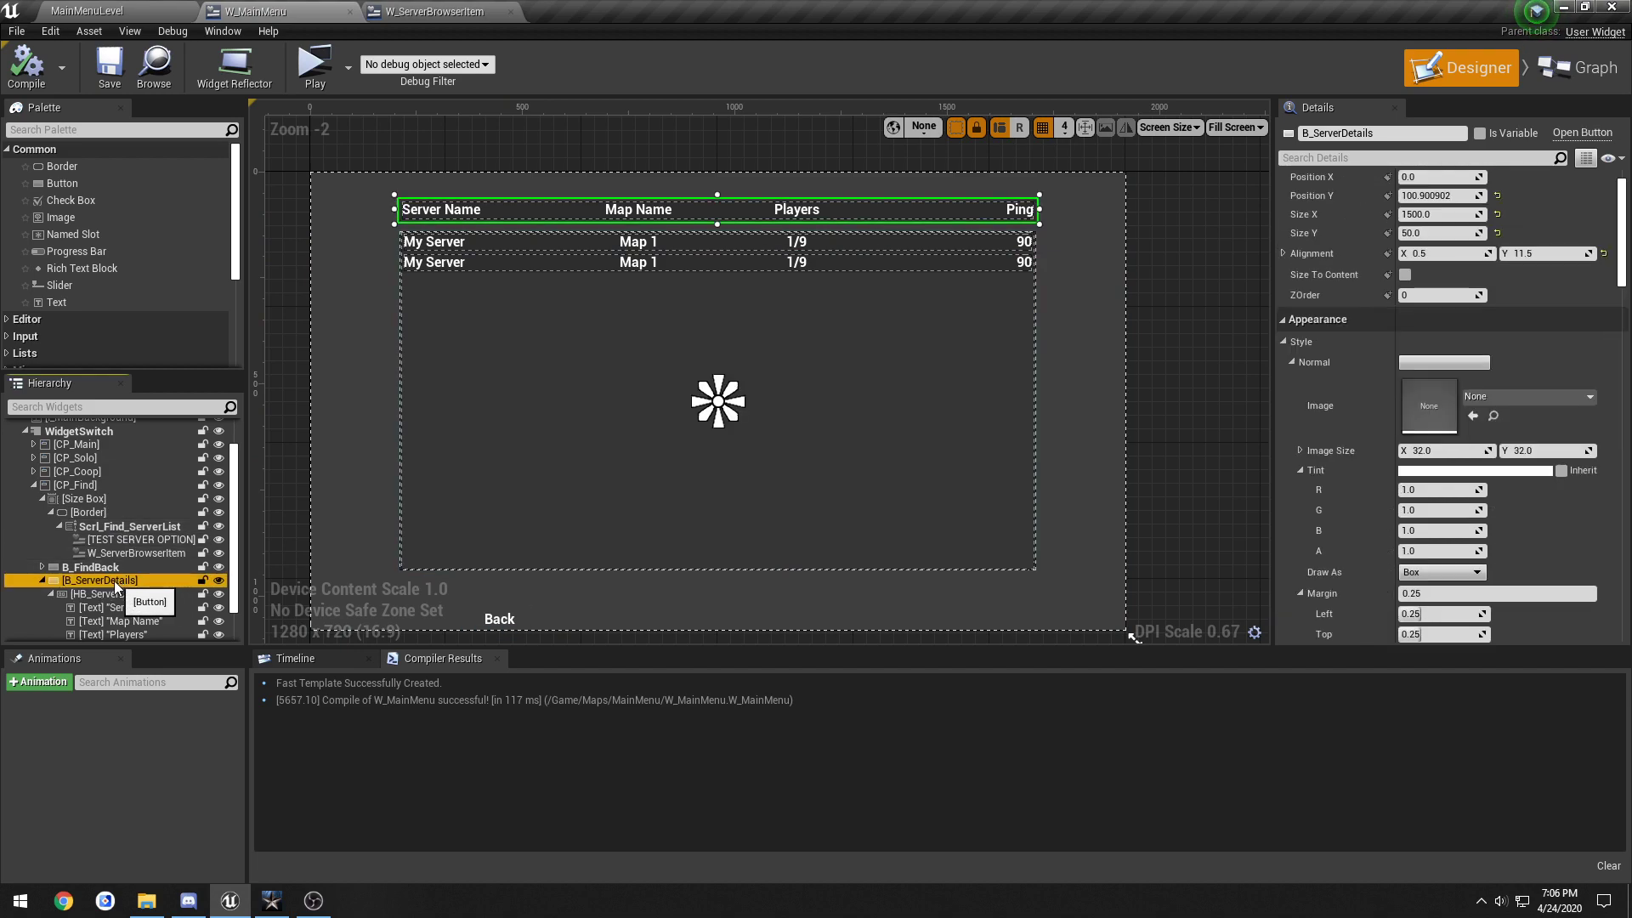
right_click(114, 580)
mouse_move(161, 741)
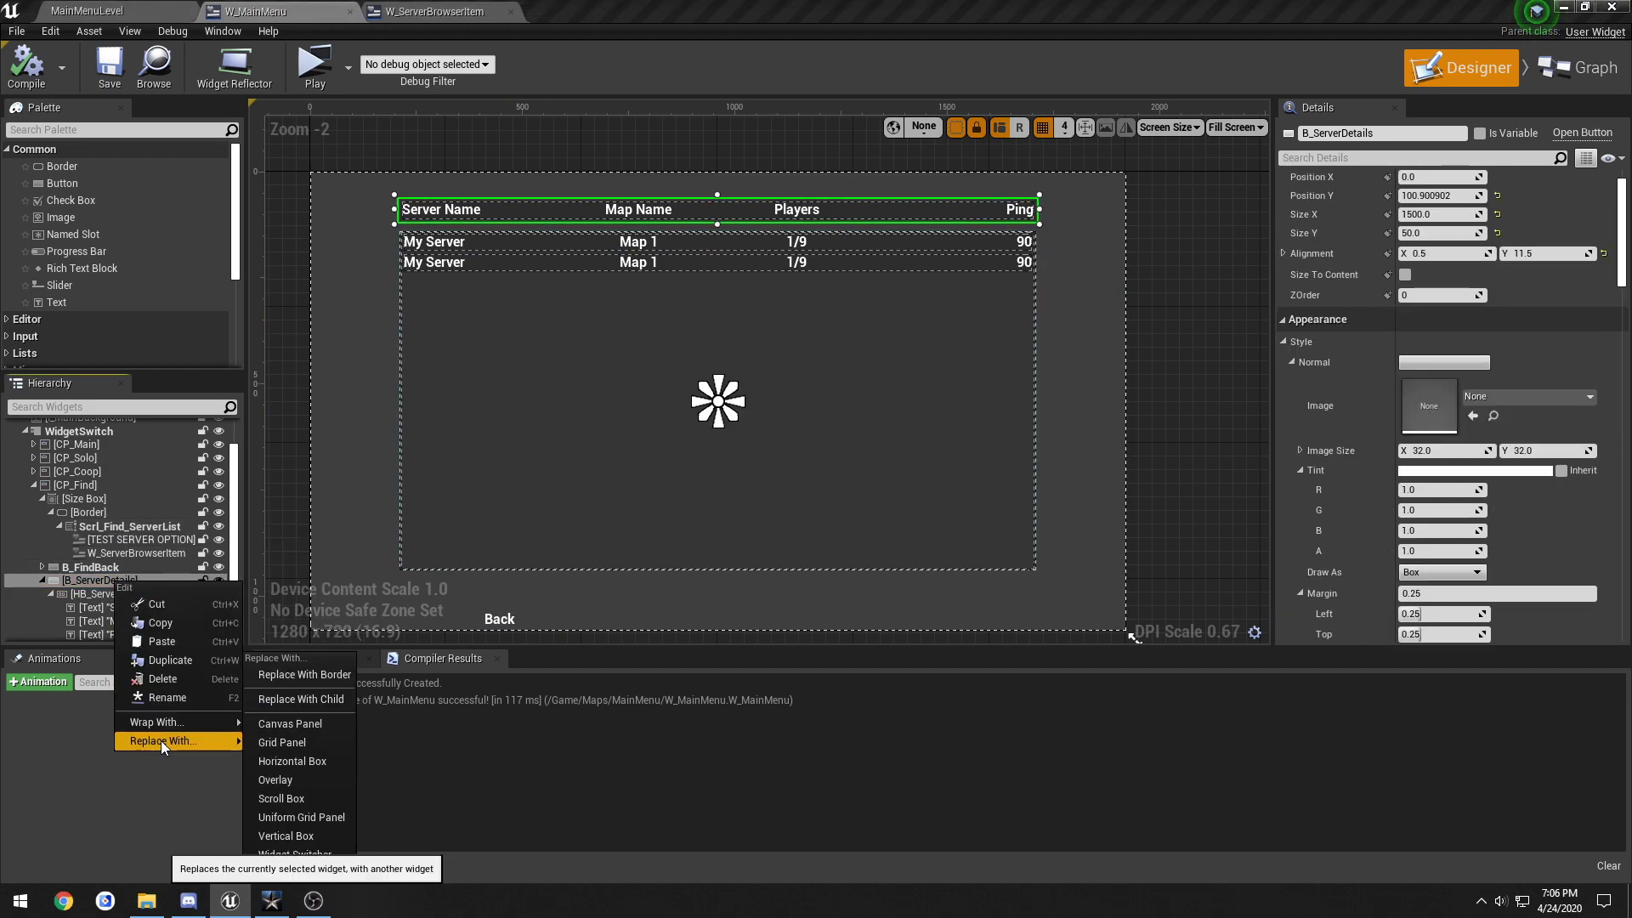
left_click(97, 595)
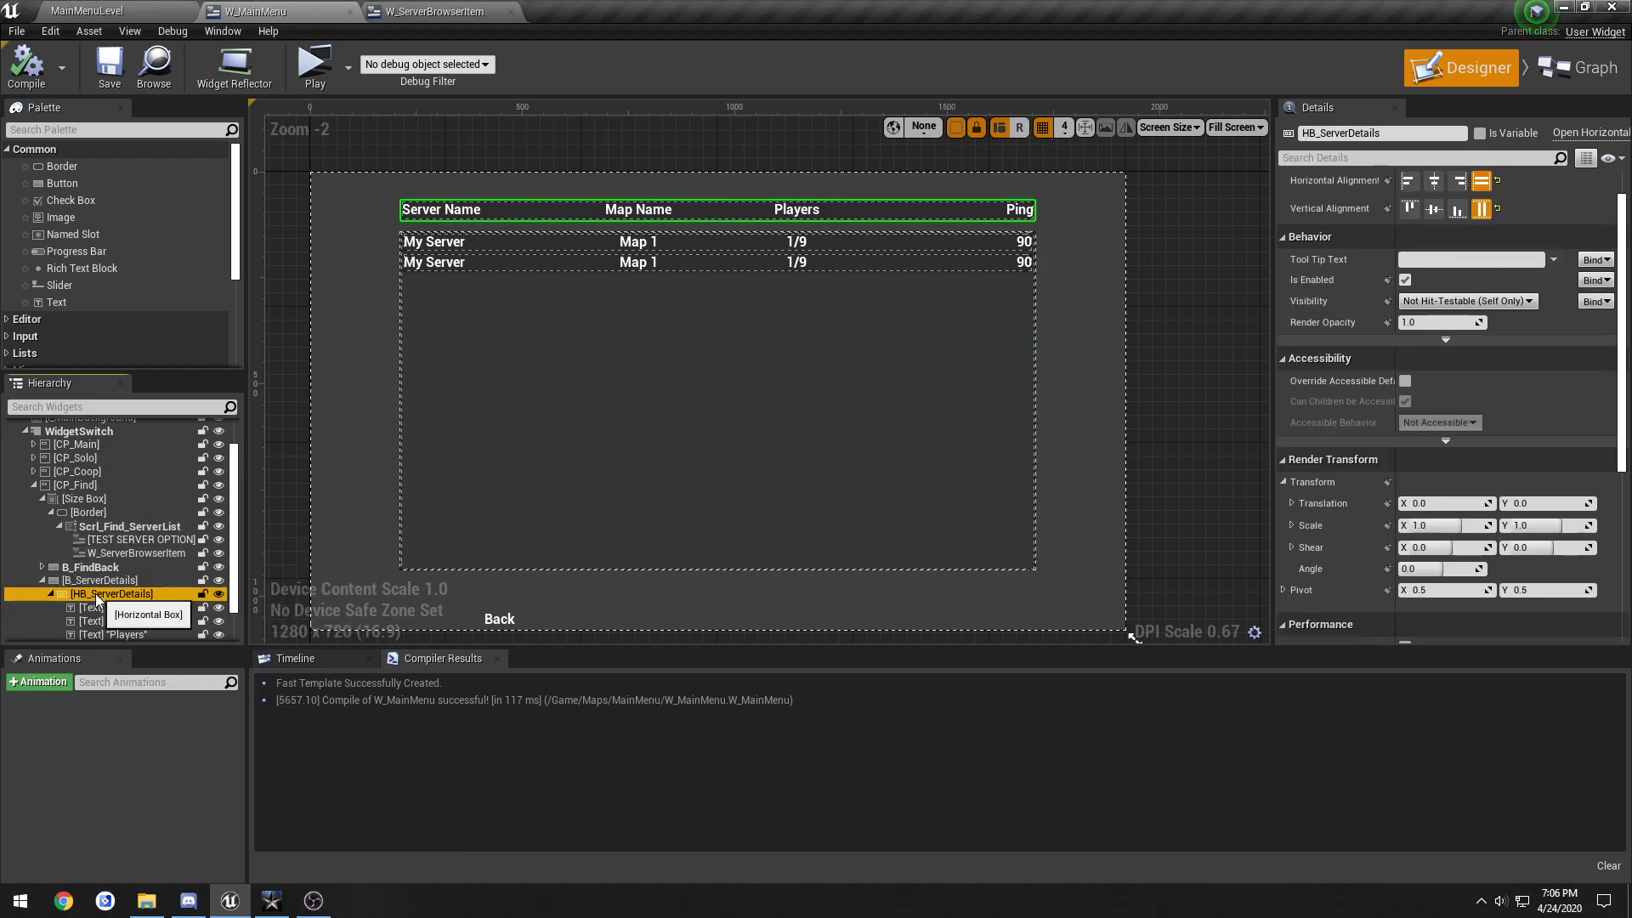
left_click_drag(98, 597, 95, 501)
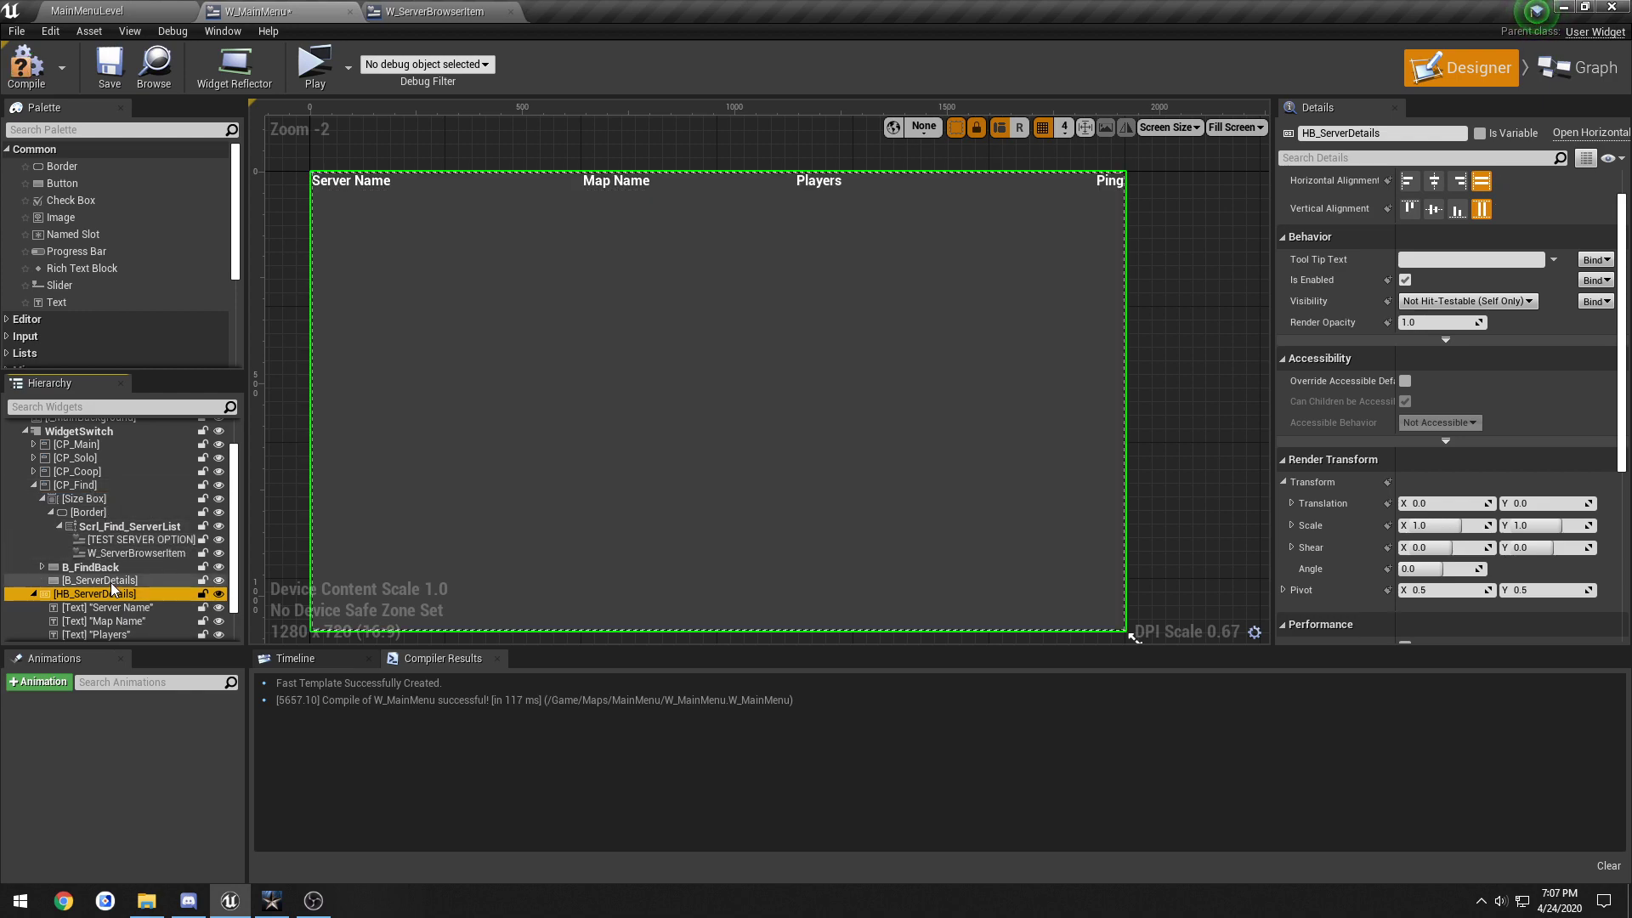
key("ctrl+z")
key("ctrl+y")
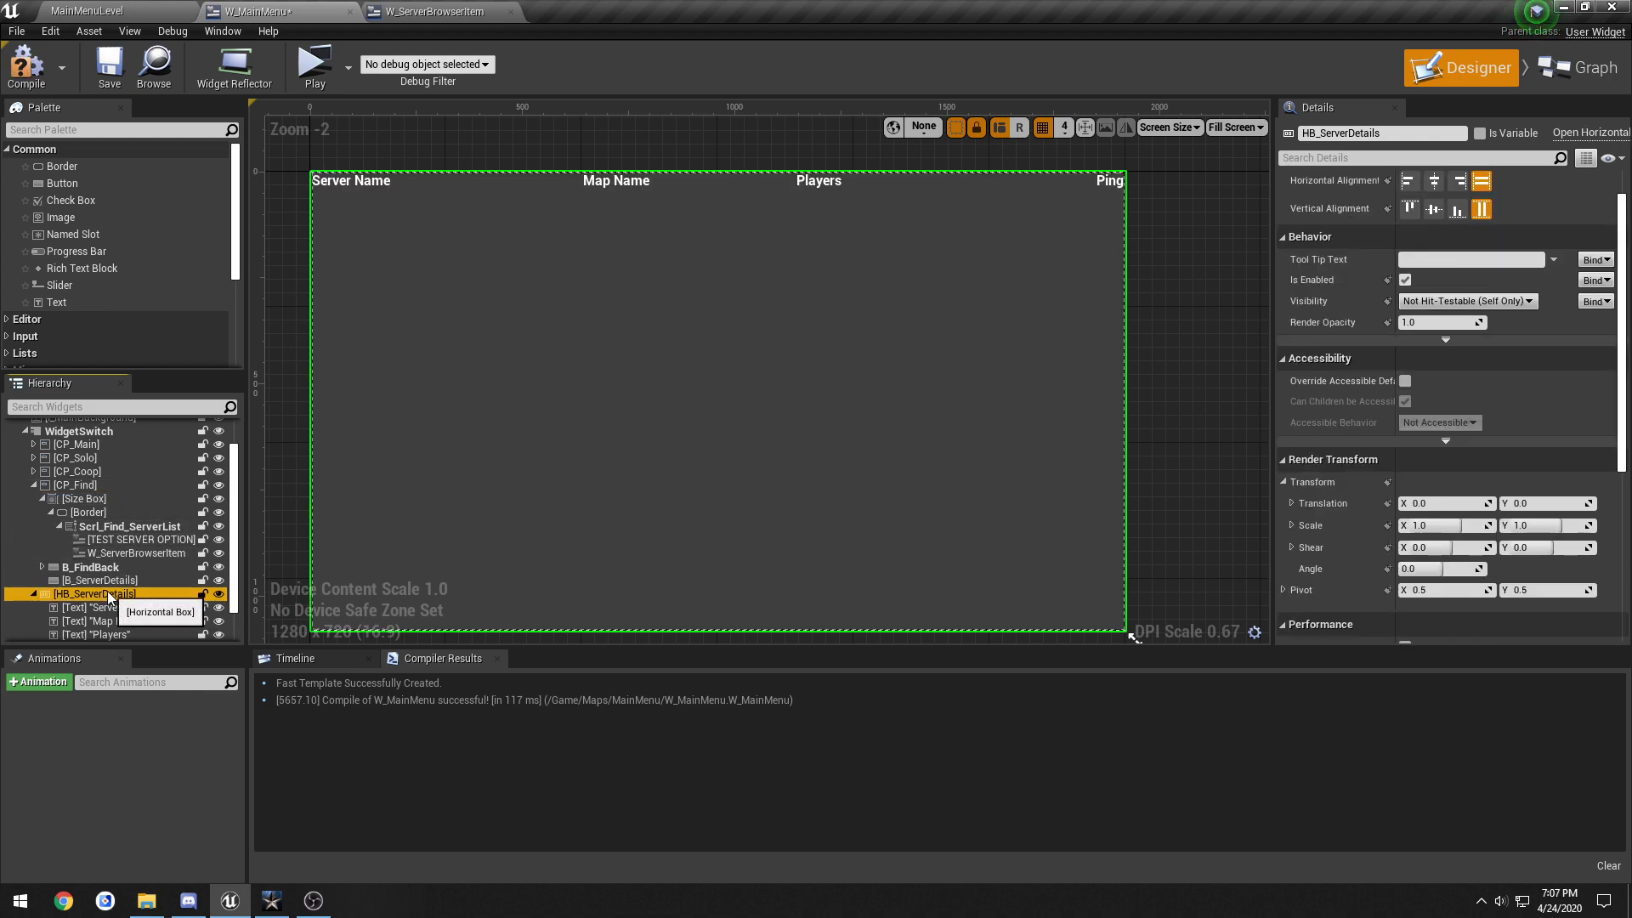
key("ctrl+z")
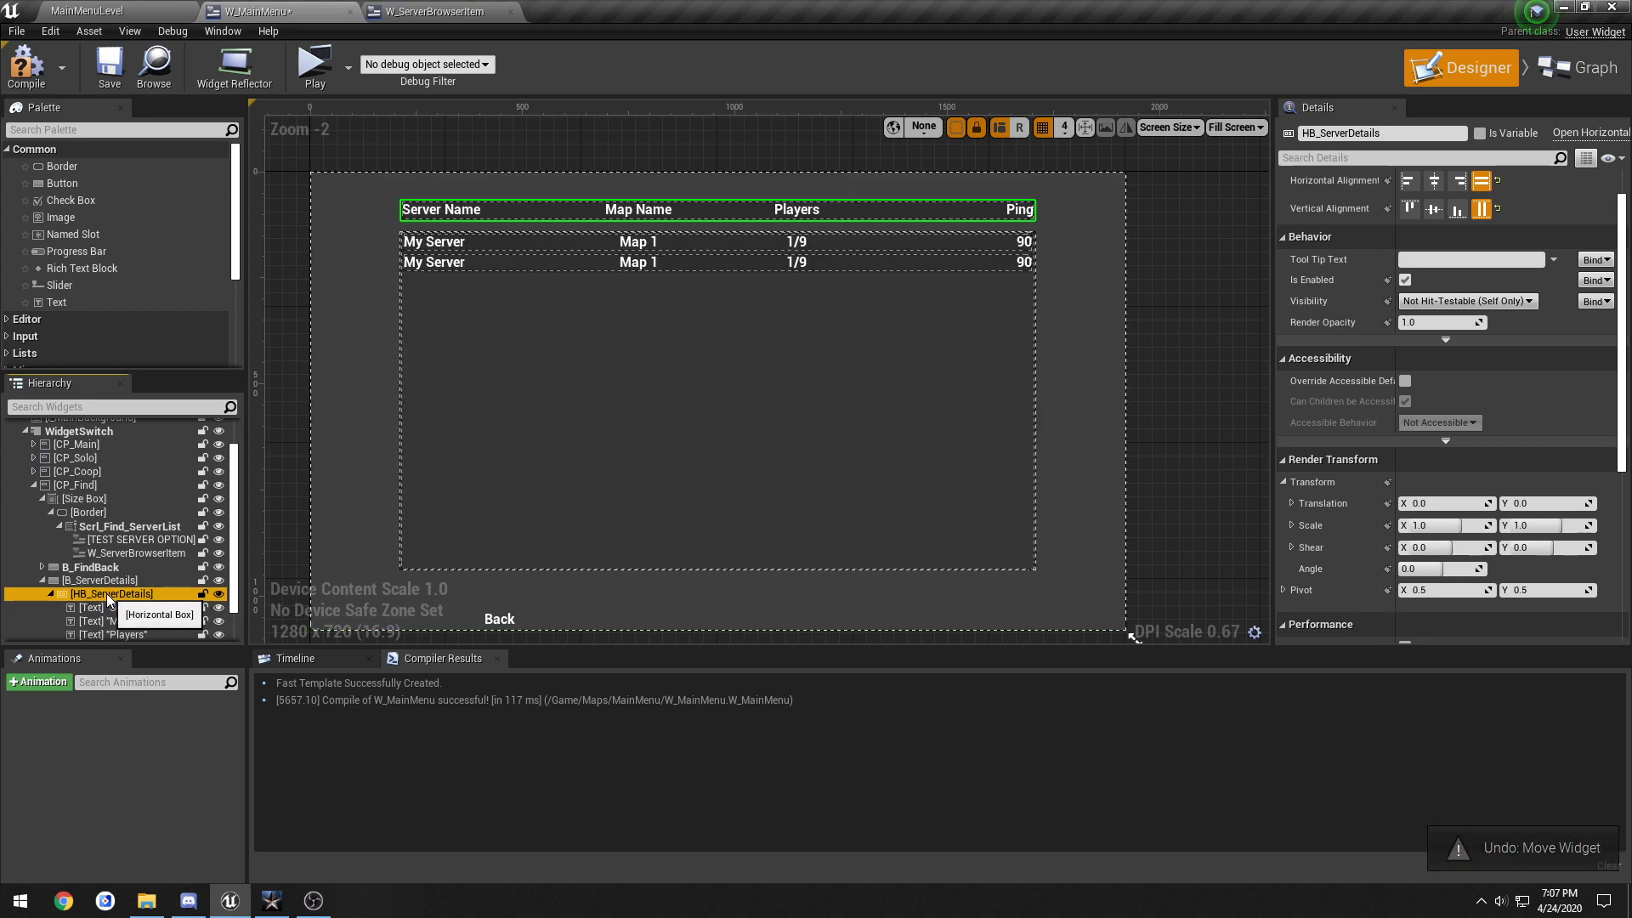
left_click_drag(108, 598, 87, 491)
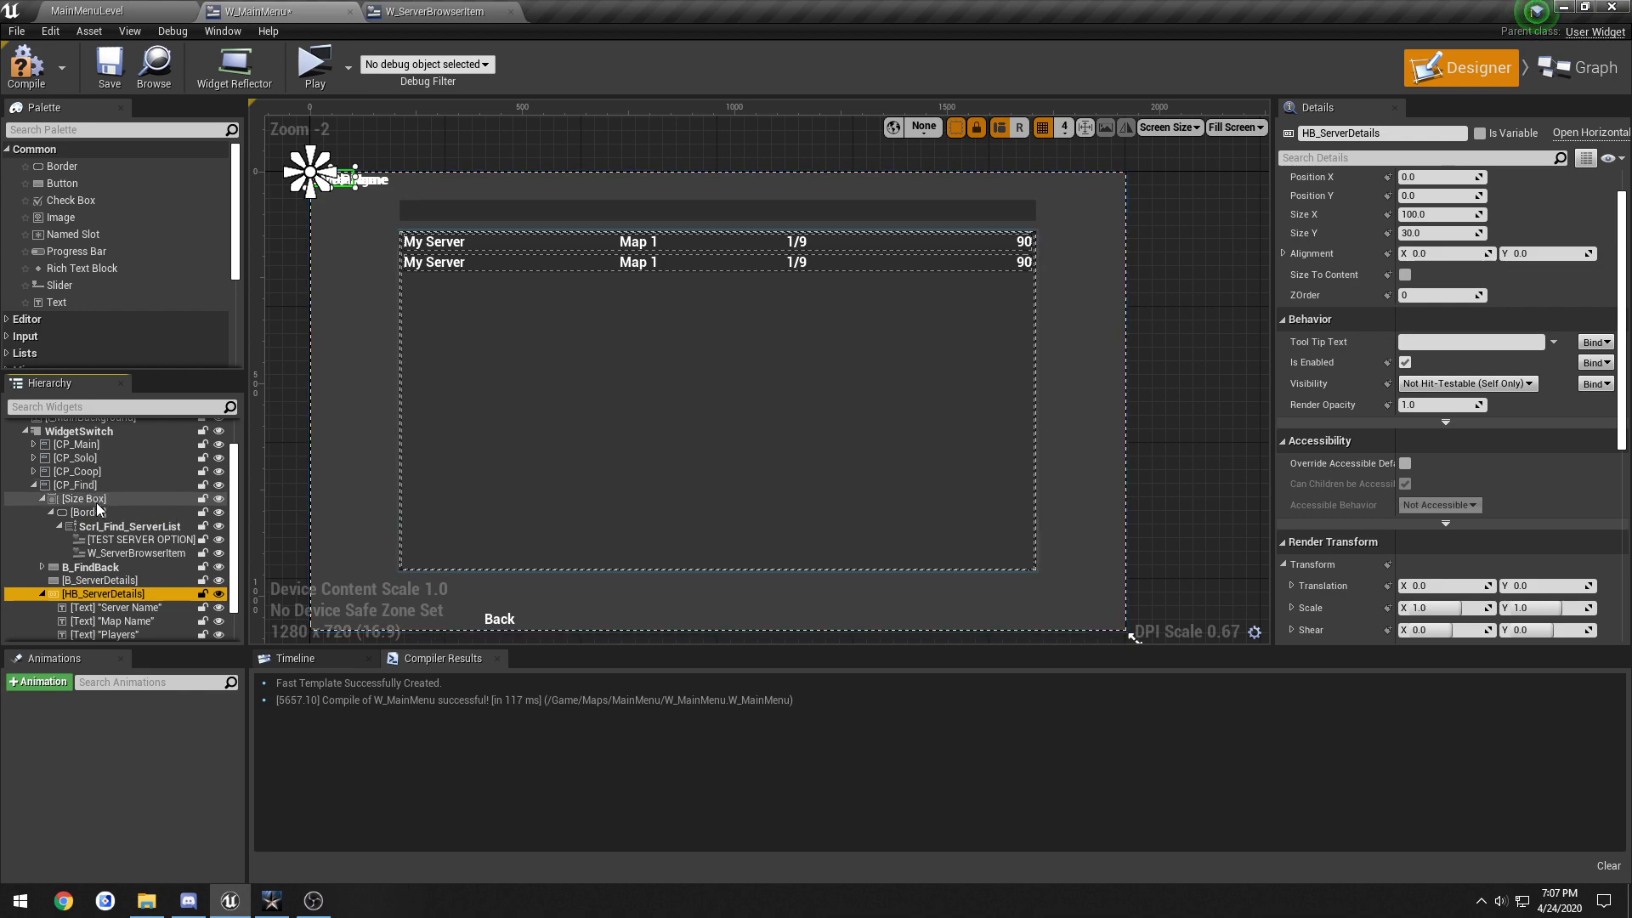
Step: Delete the empty B_ServerDetails button and reselect HB_ServerDetails at the Find panel's top-left
left_click(102, 581)
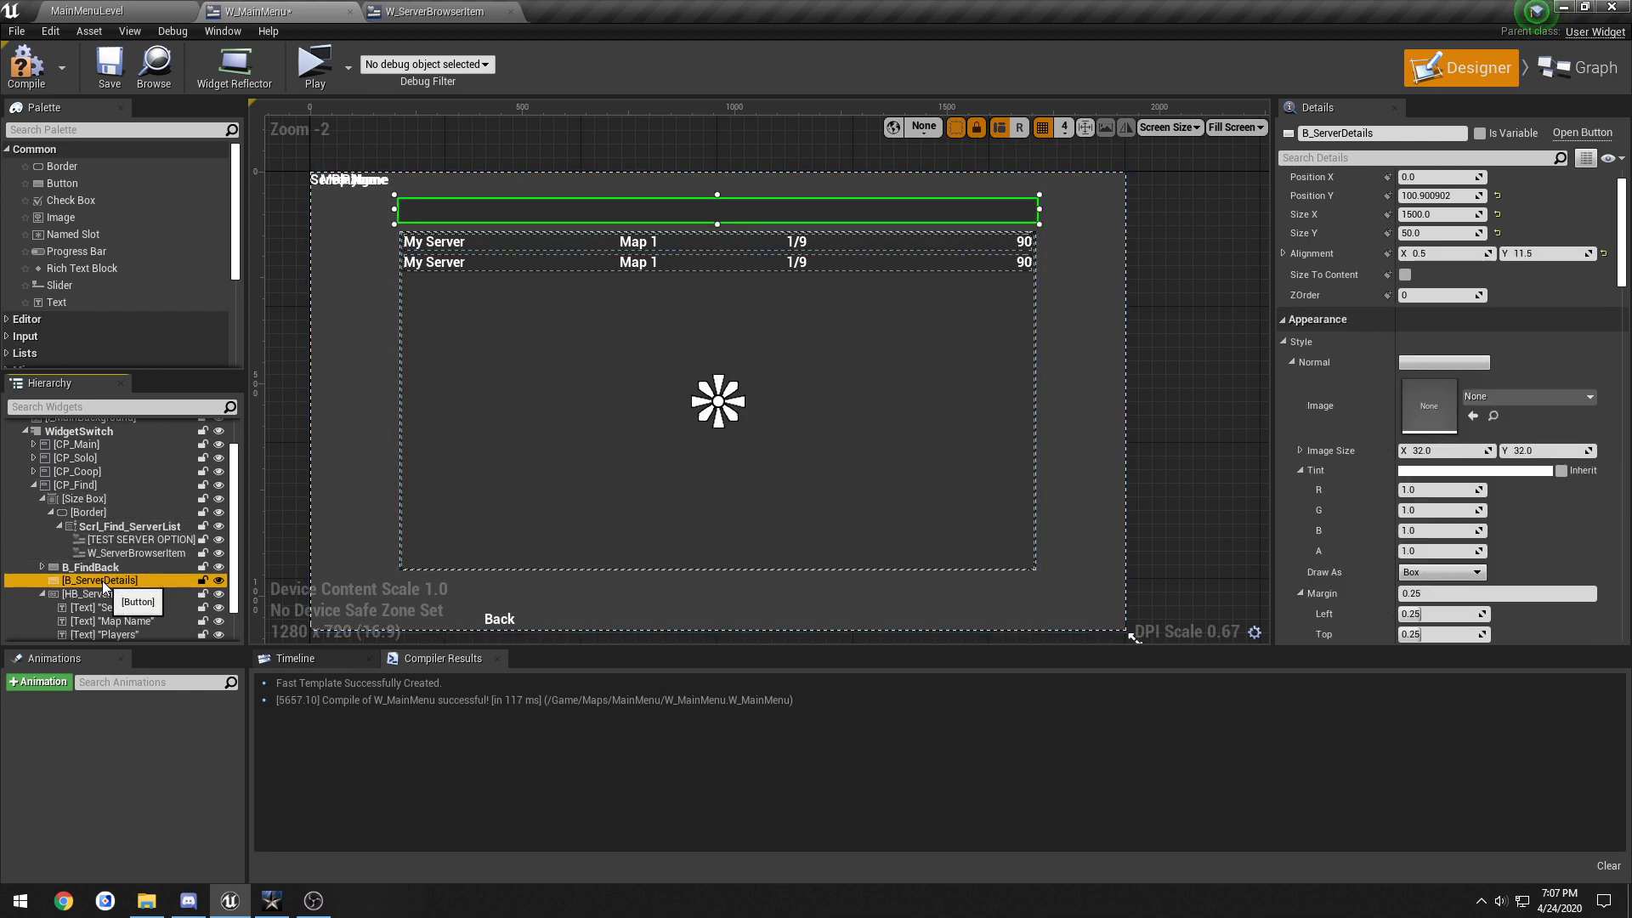
key("Delete")
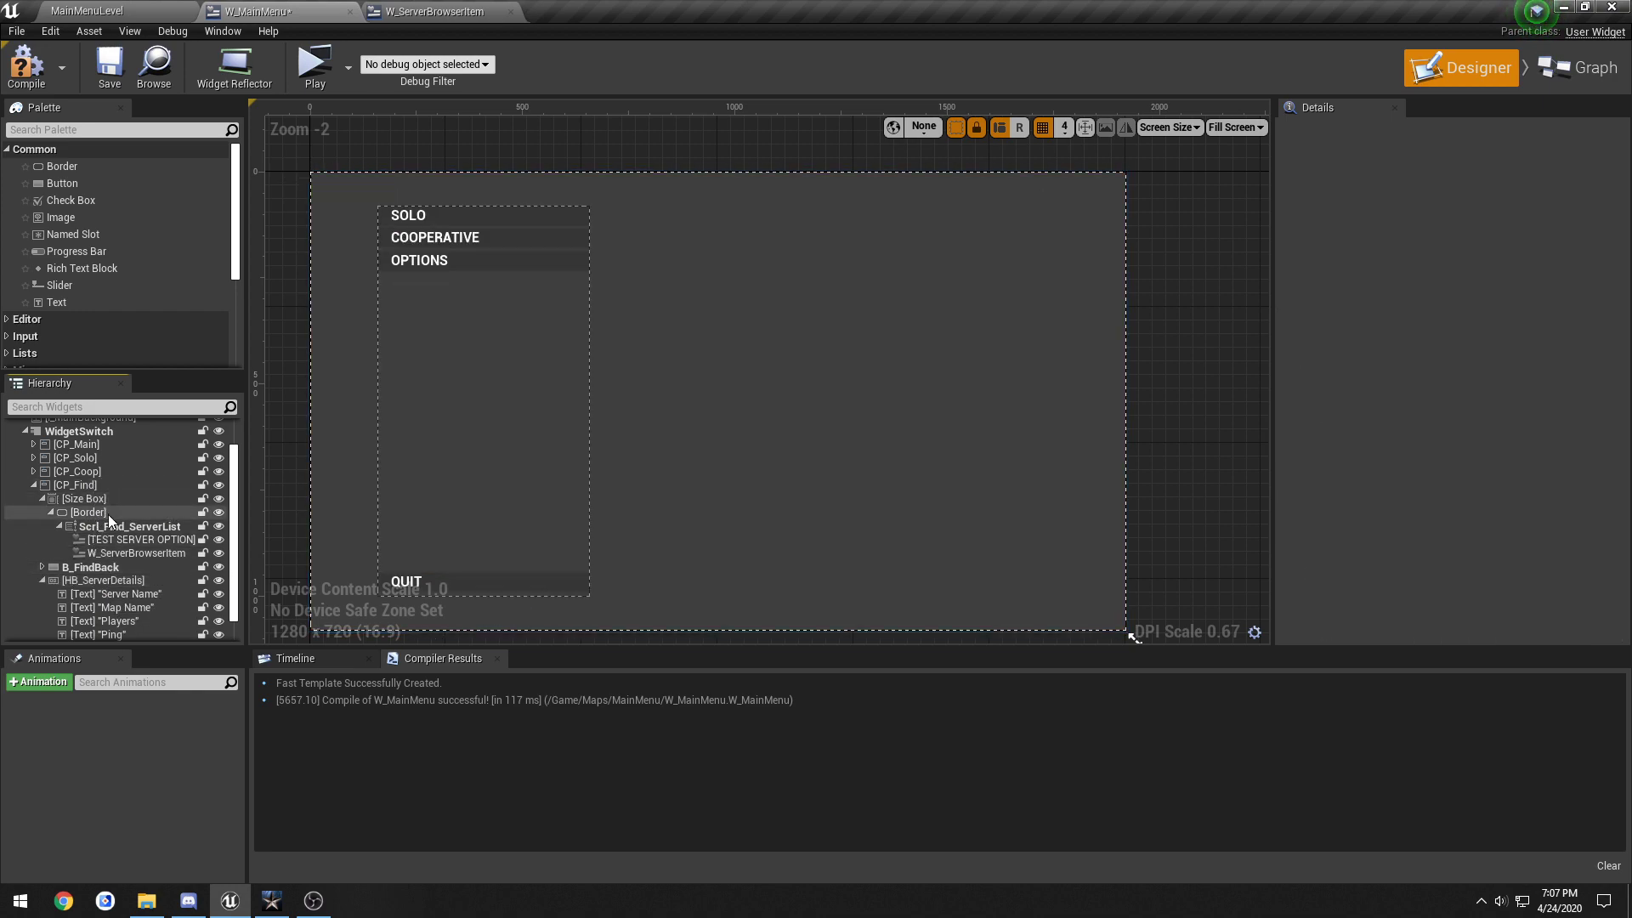
left_click(105, 515)
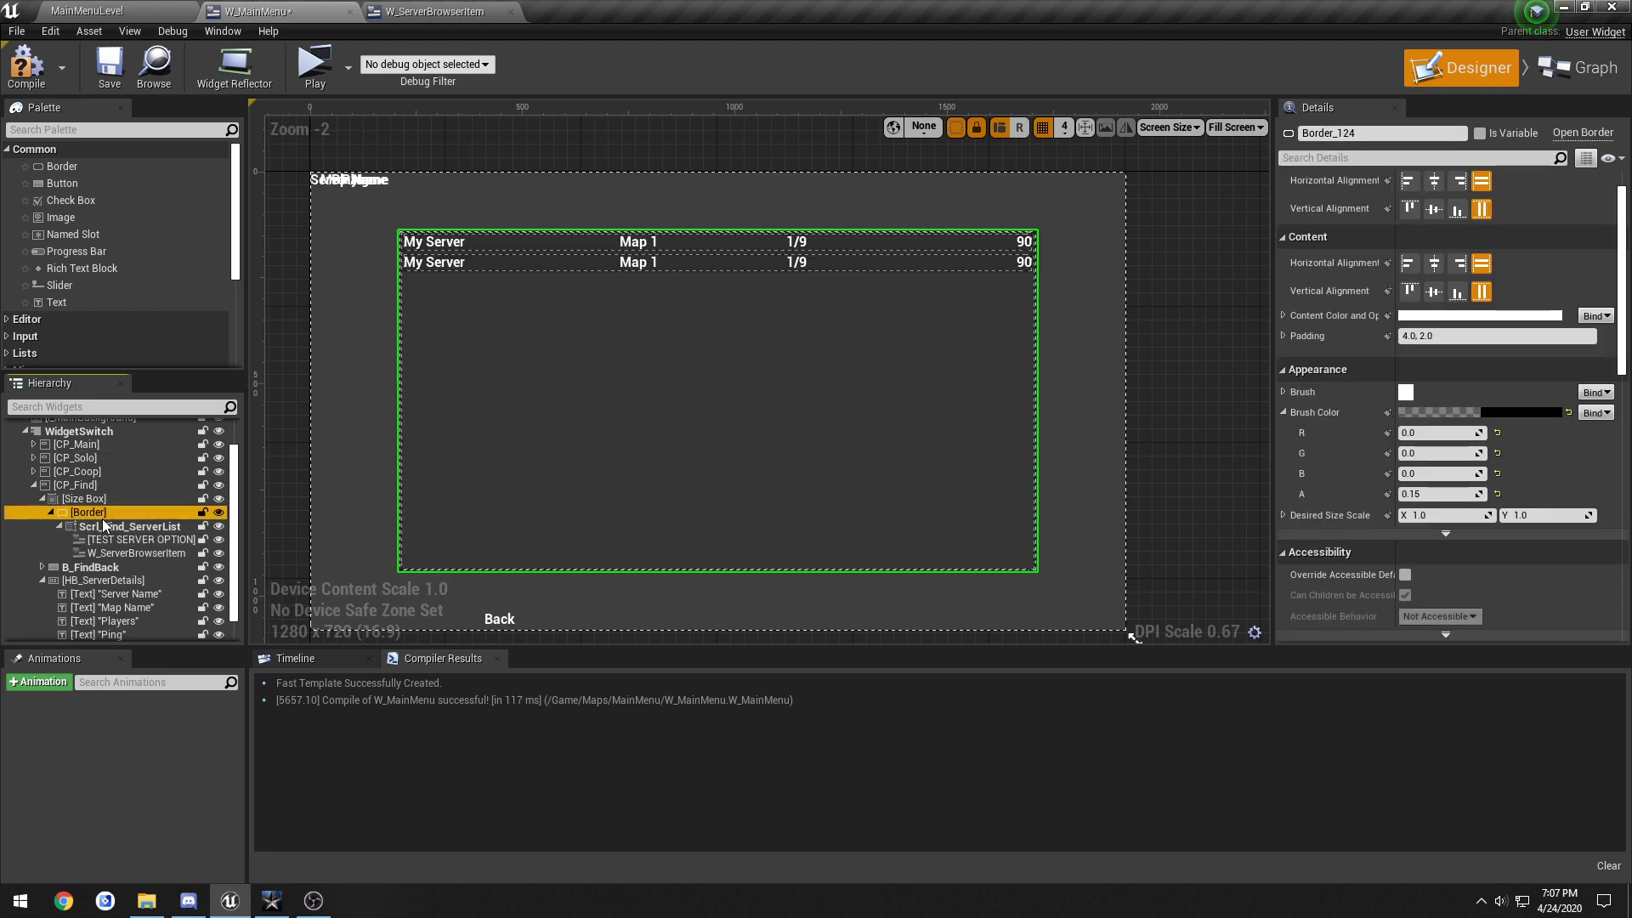
left_click(374, 186)
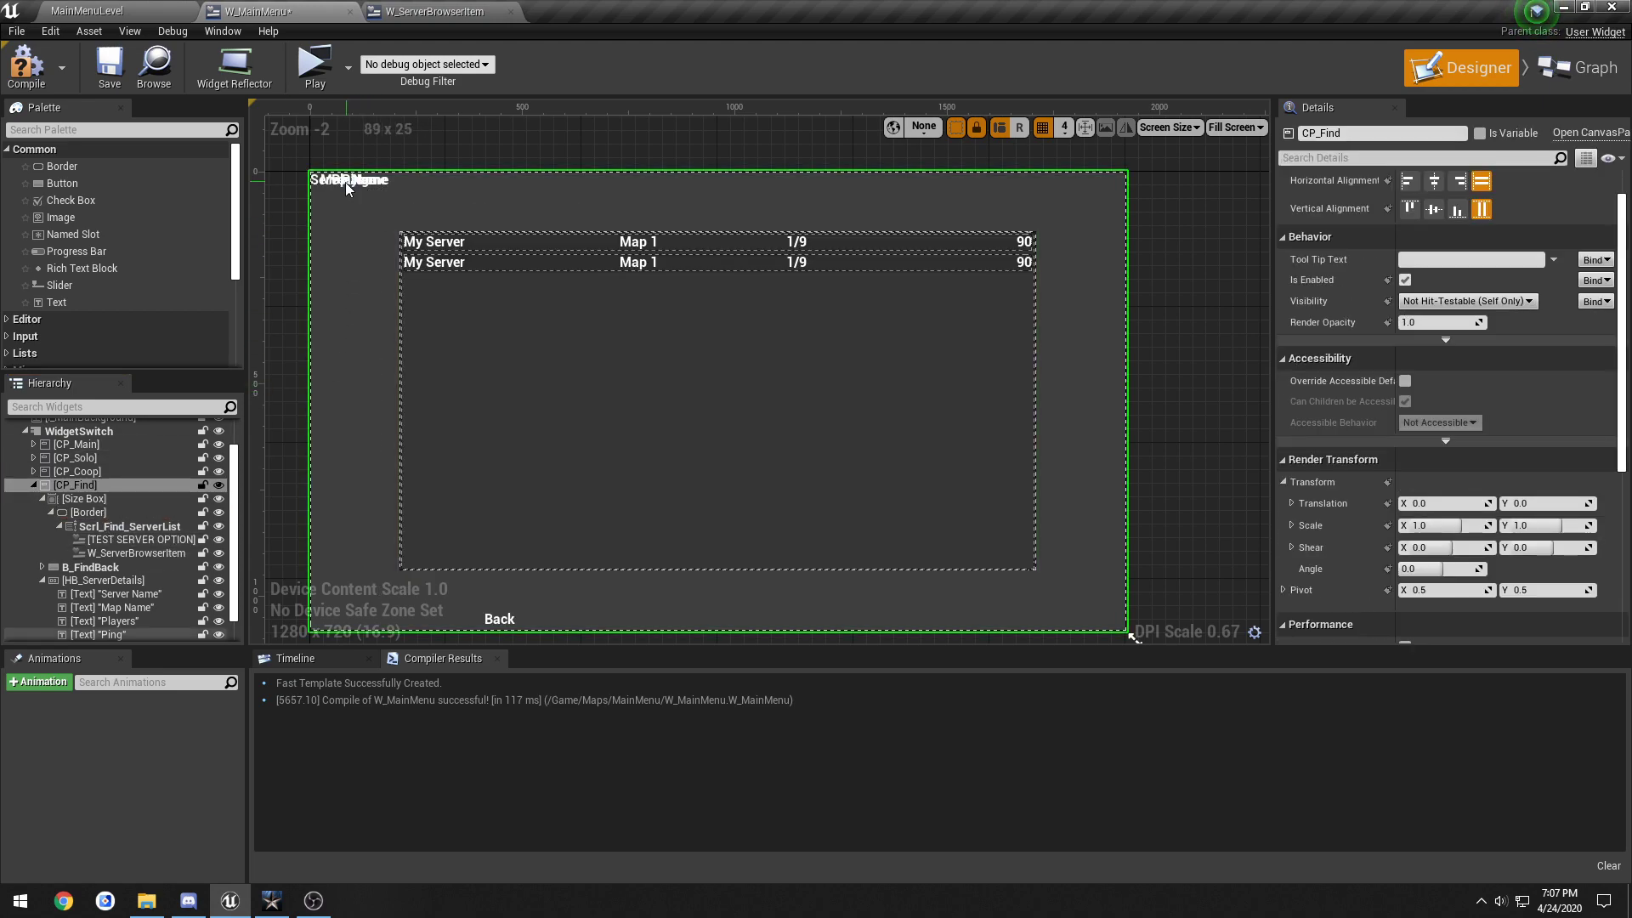
left_click(333, 186)
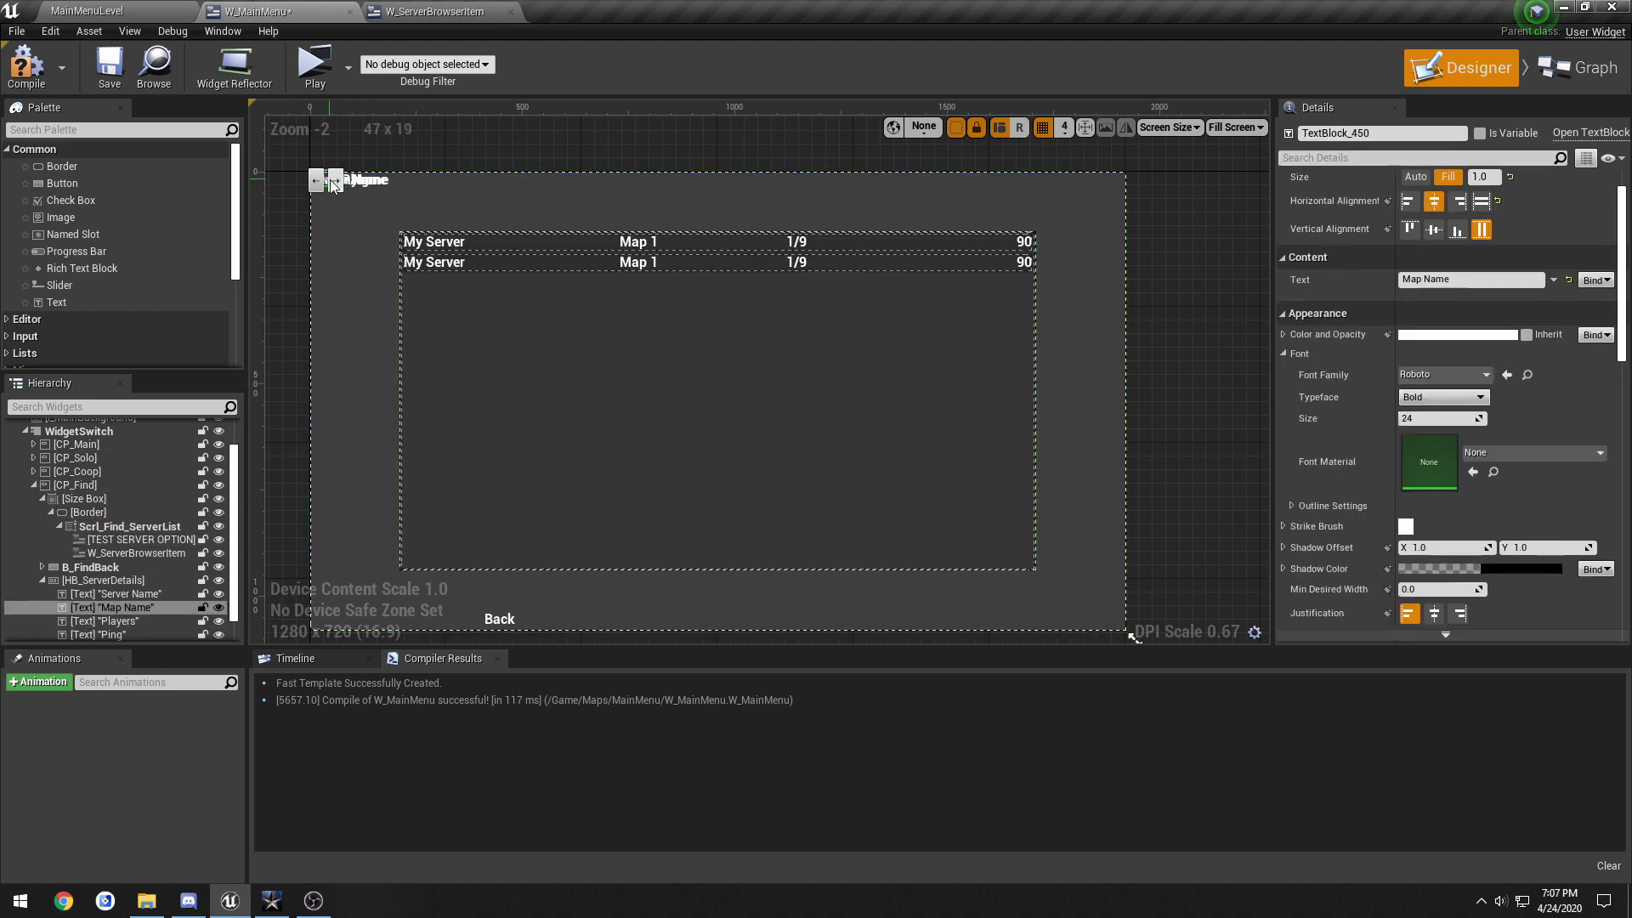
left_click(125, 580)
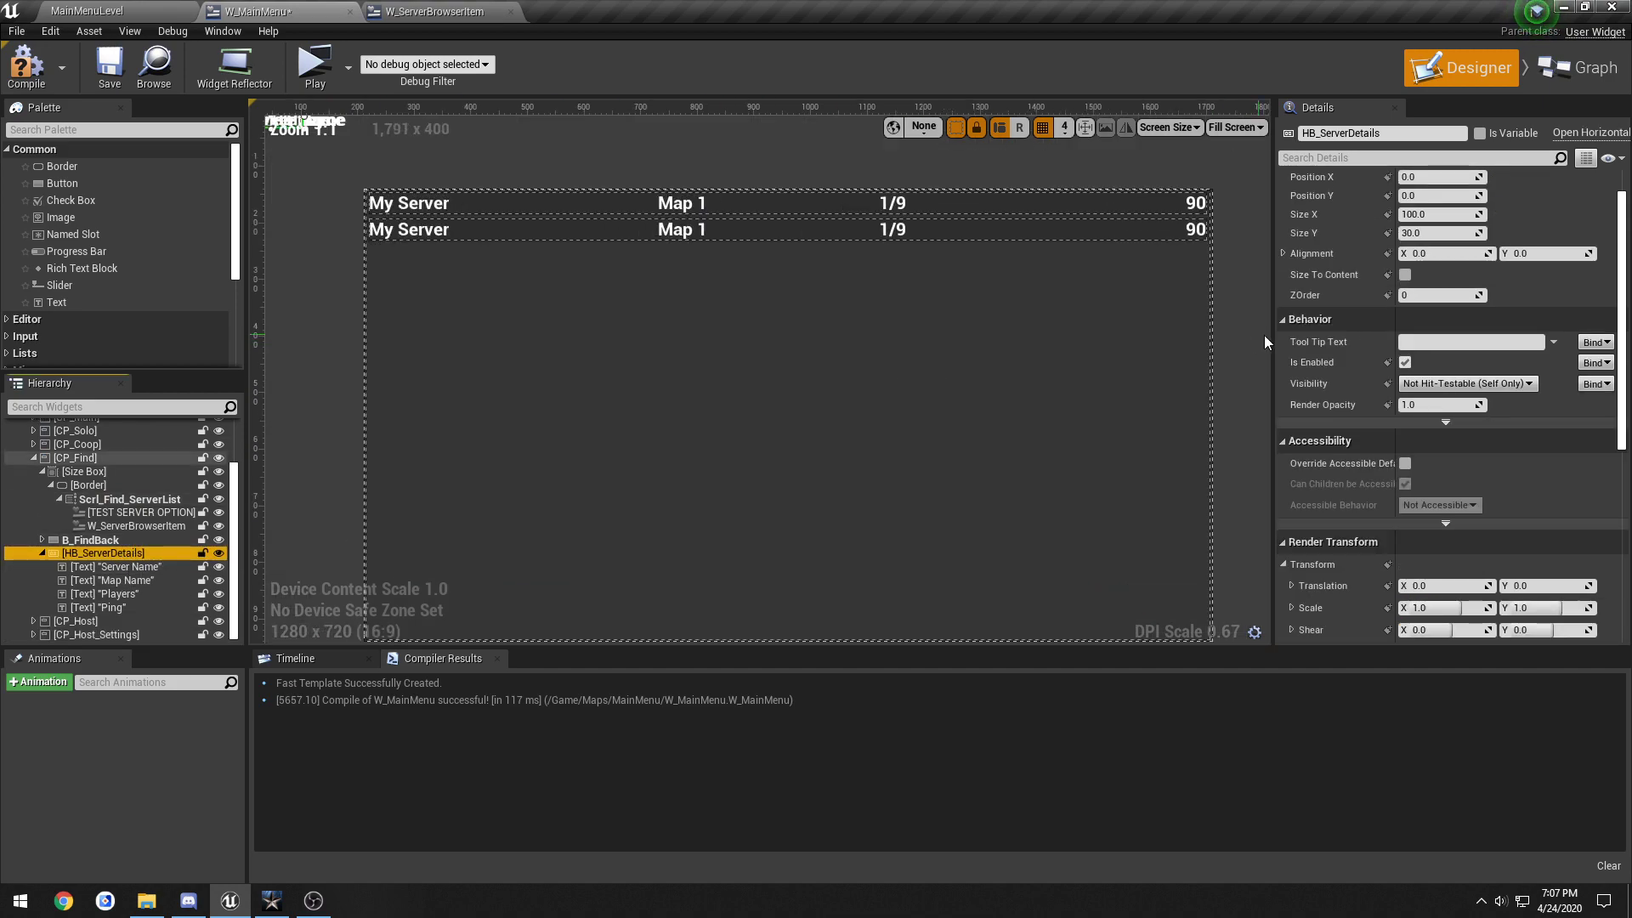
Step: Anchor the header box to the centre and reset its position to 0,0
right_click_drag(947, 349, 1101, 361)
scroll(1299, 367, "up", 2)
left_click(1443, 206)
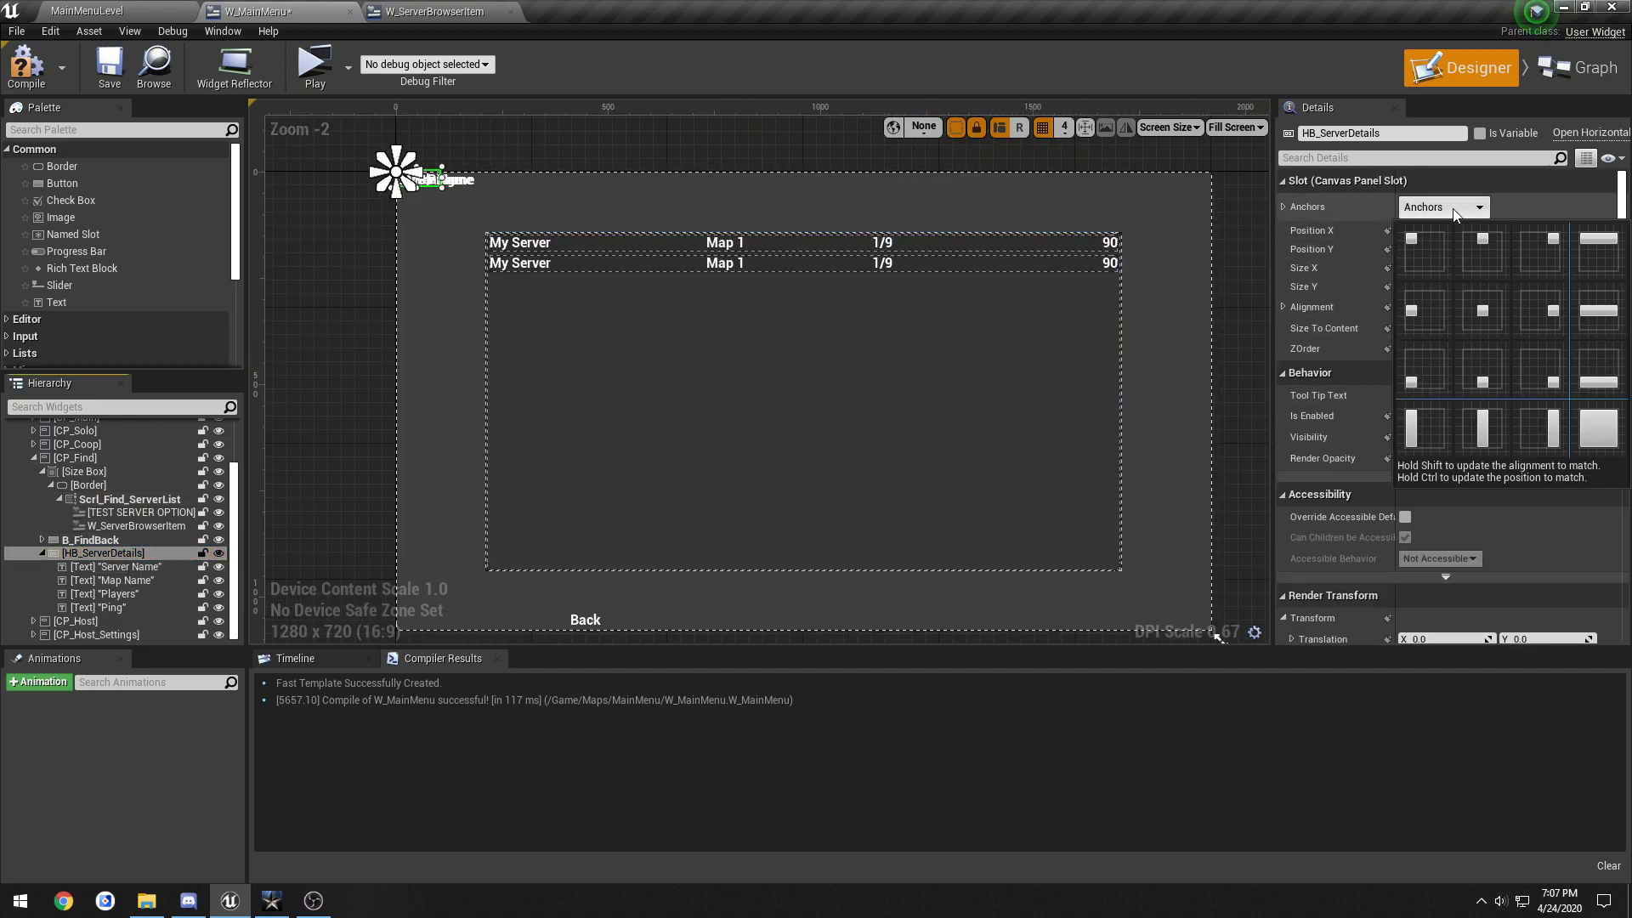
left_click(1480, 307)
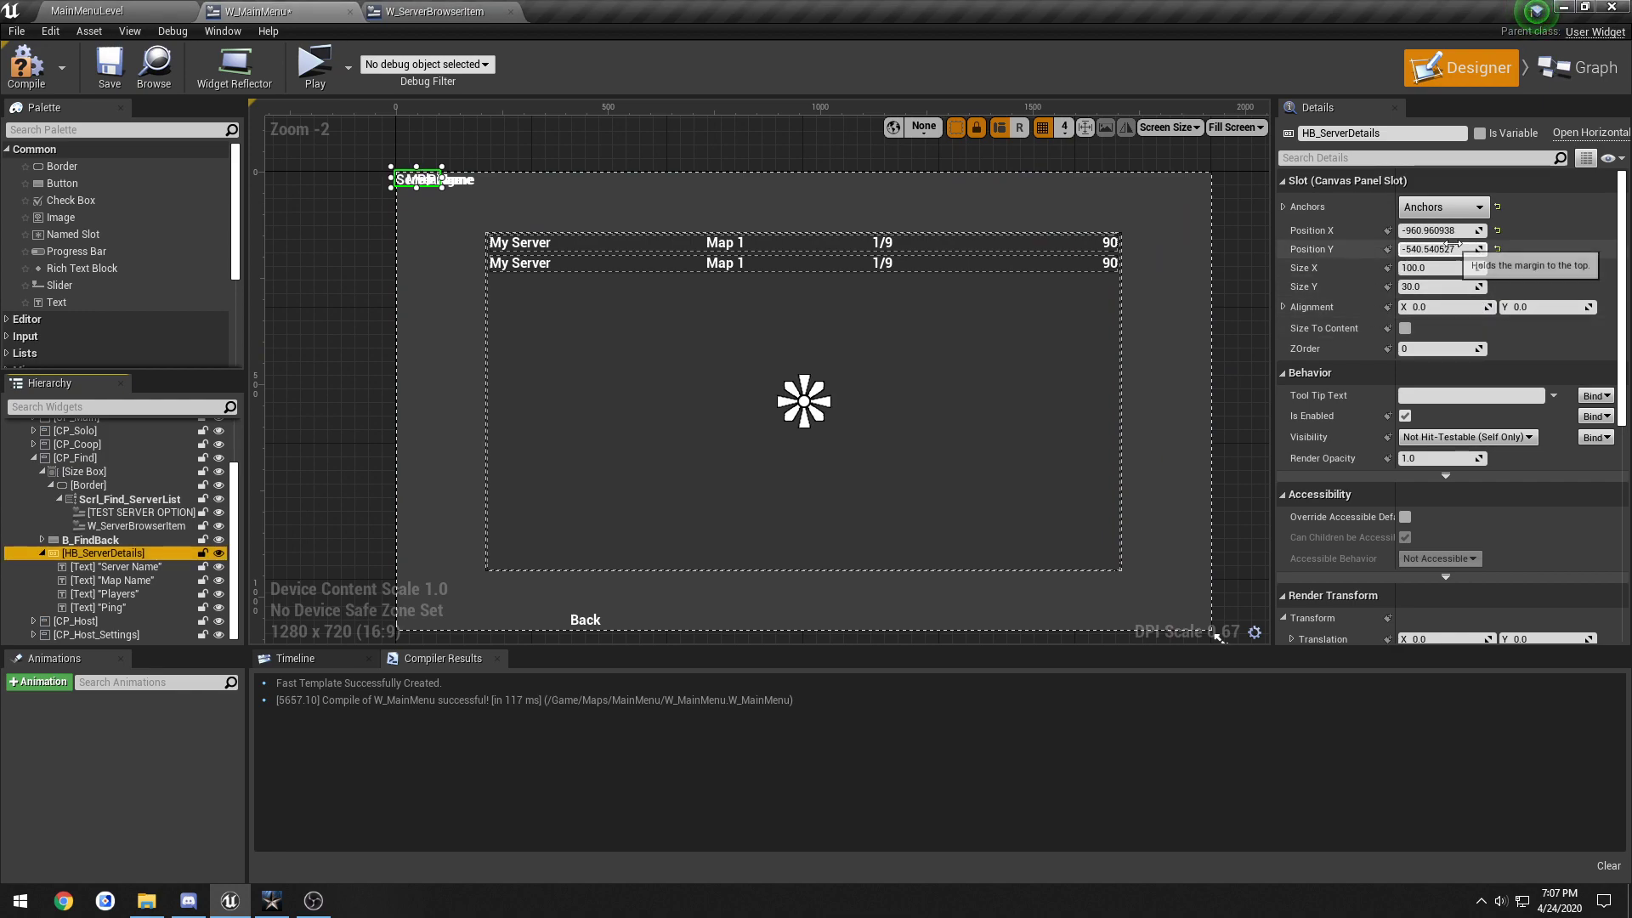
left_click(1497, 230)
left_click(1497, 248)
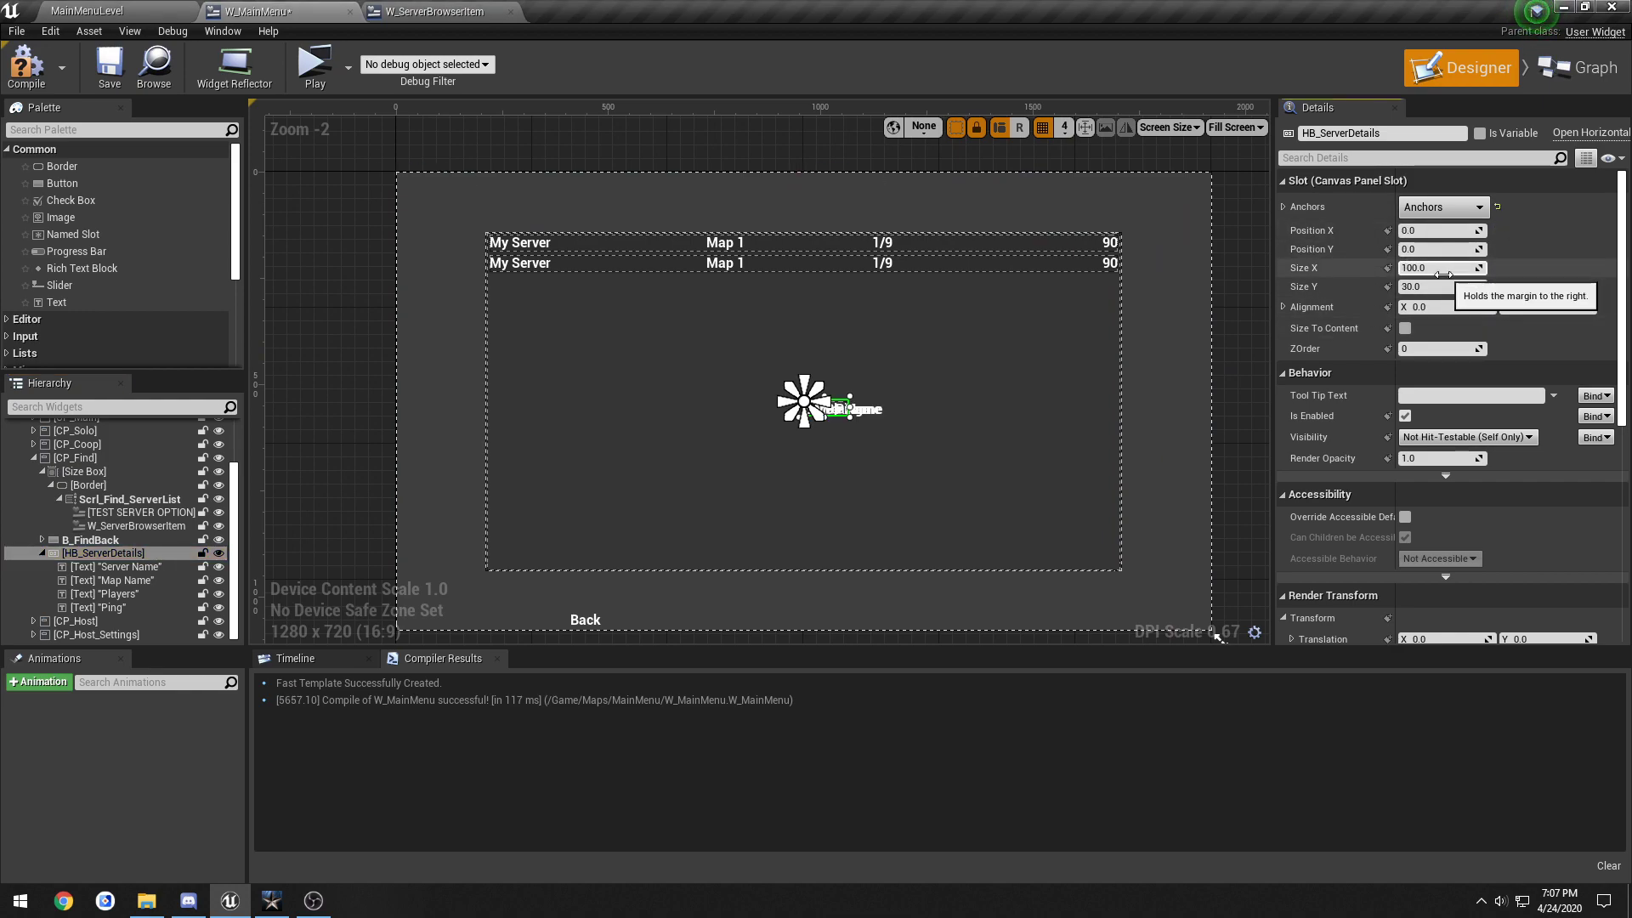
Step: Resize HB_ServerDetails to width 1500 and height 40
left_click(84, 471)
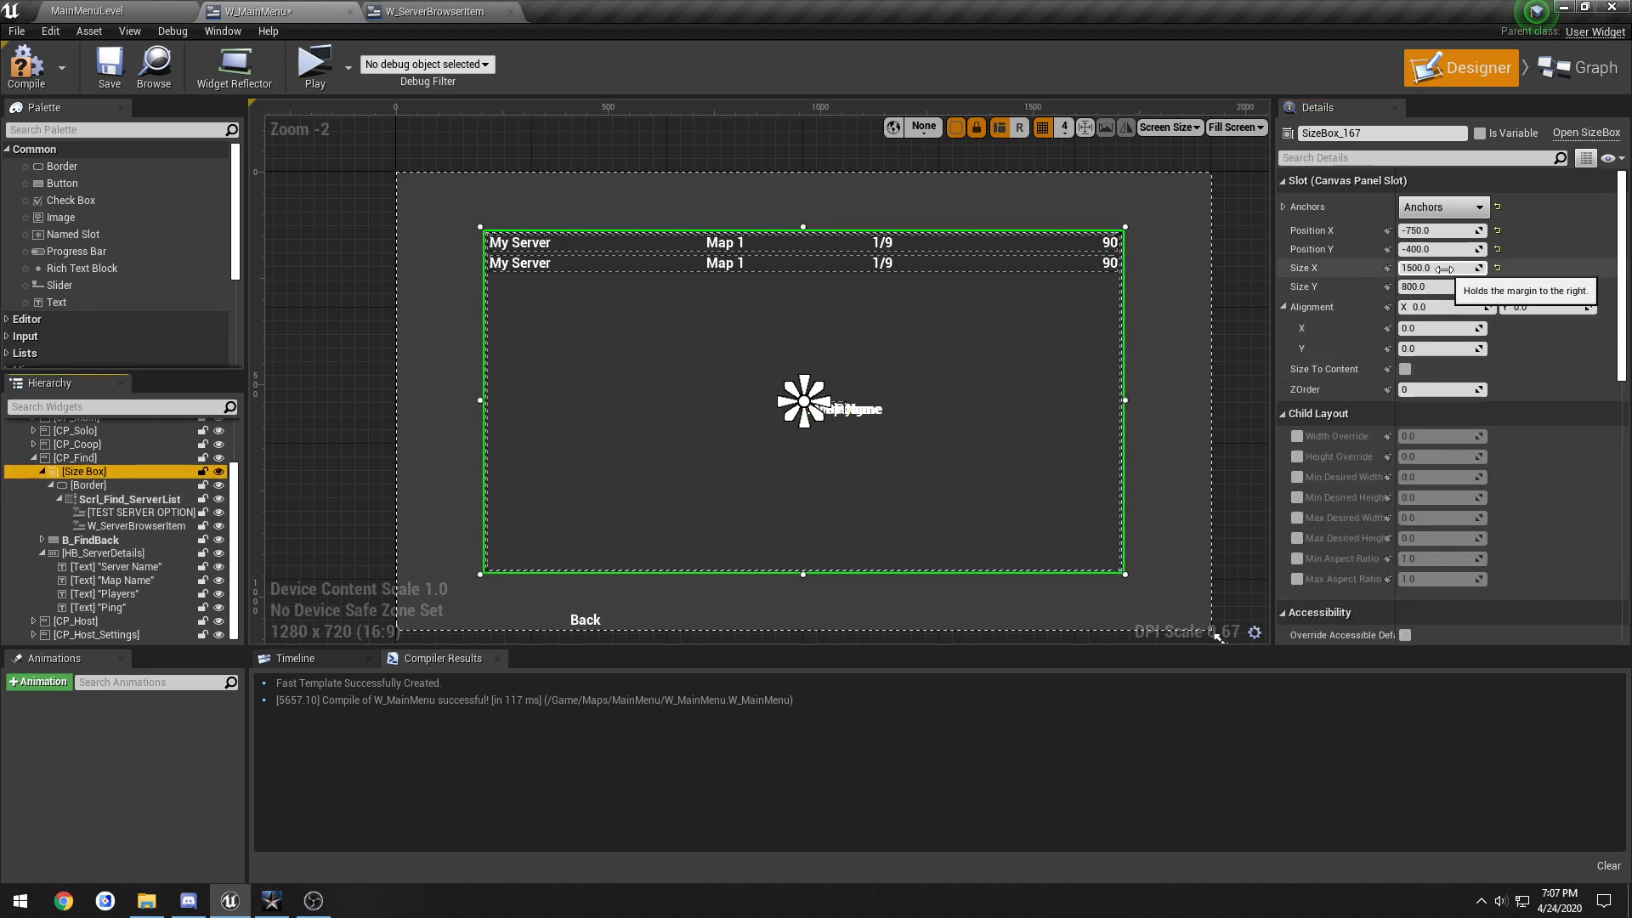
left_click(125, 555)
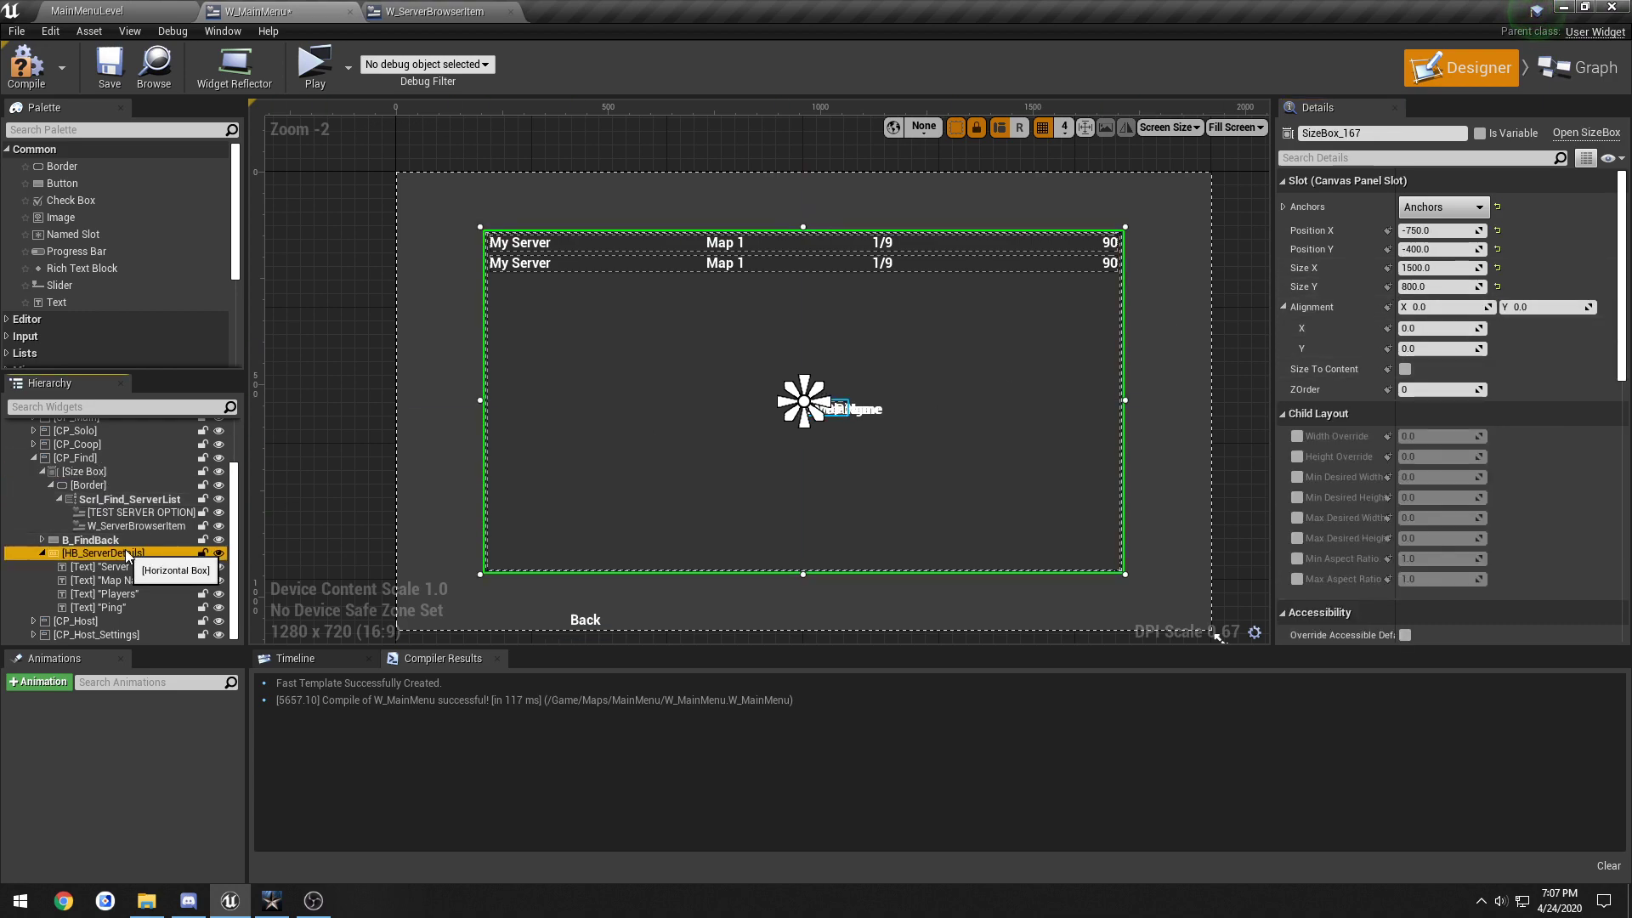
left_click(1441, 267)
type("1500")
key("Tab")
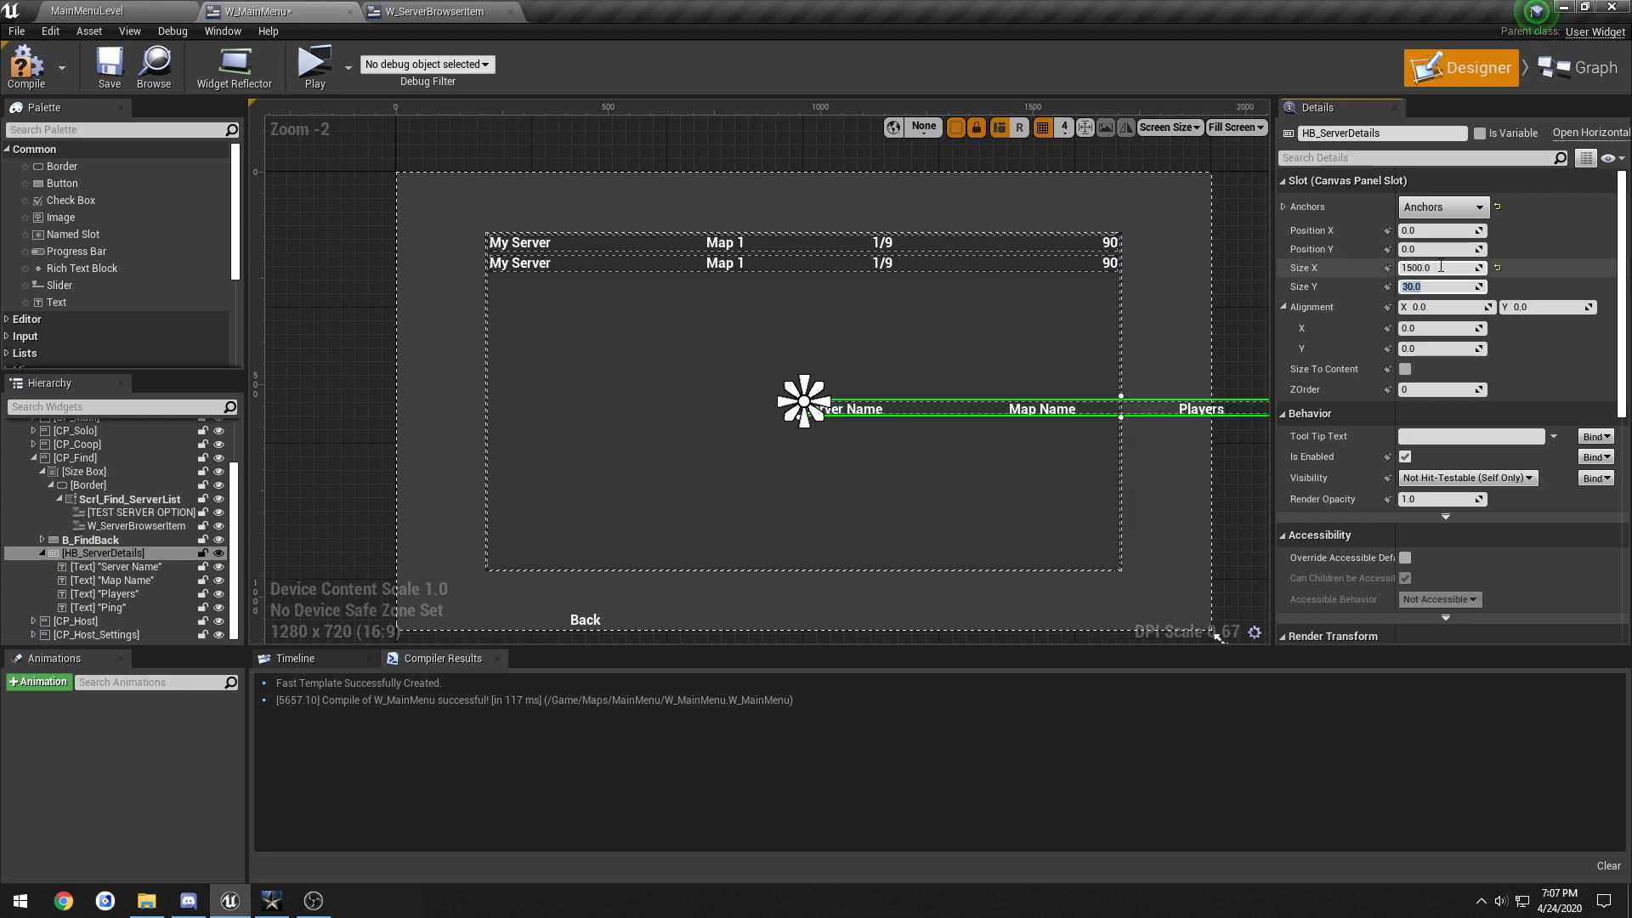
type("50")
key("Return")
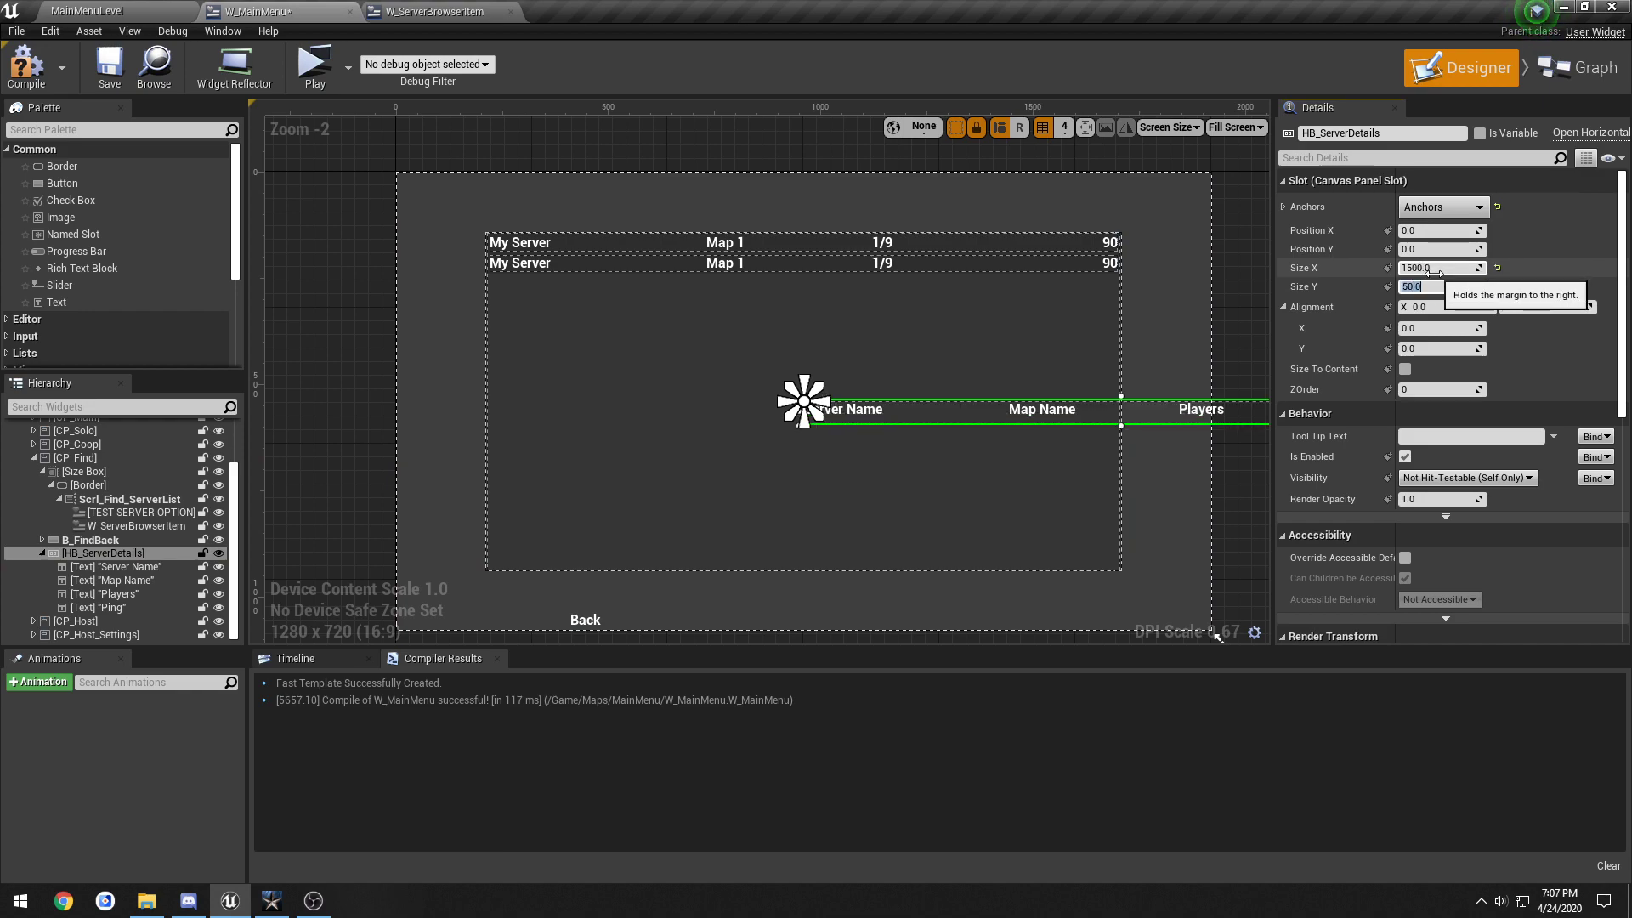
key("ctrl+z")
type("40")
key("Return")
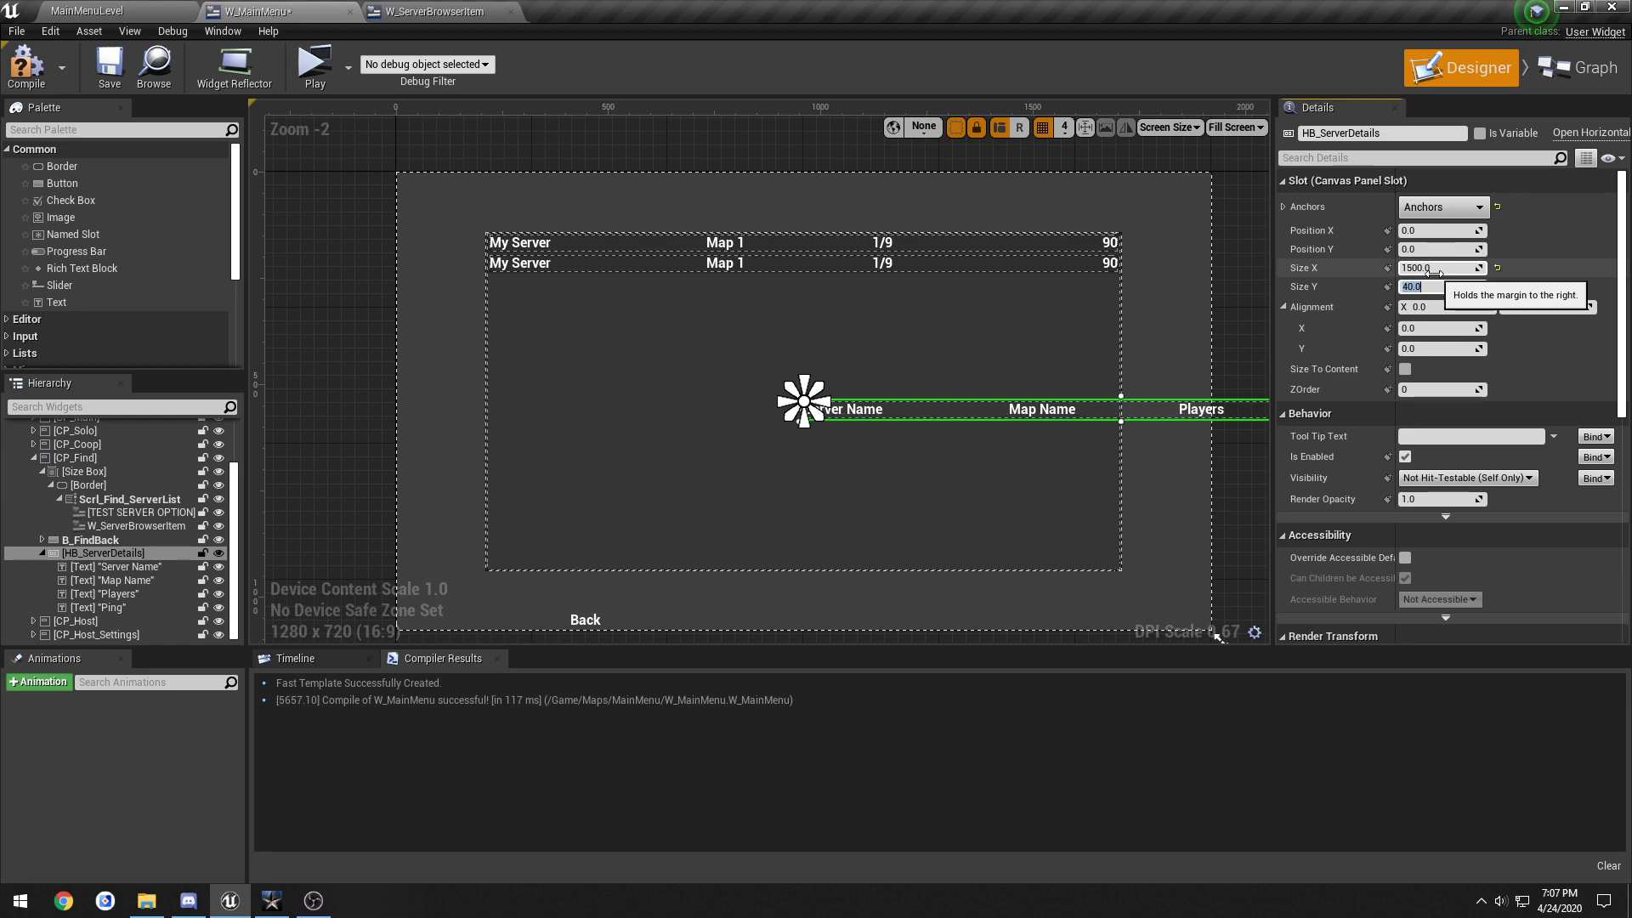
Step: Reset the header row's position to 0,0 and set alignment X 0.5, Y 1
left_click_drag(920, 410, 668, 323)
left_click(1497, 230)
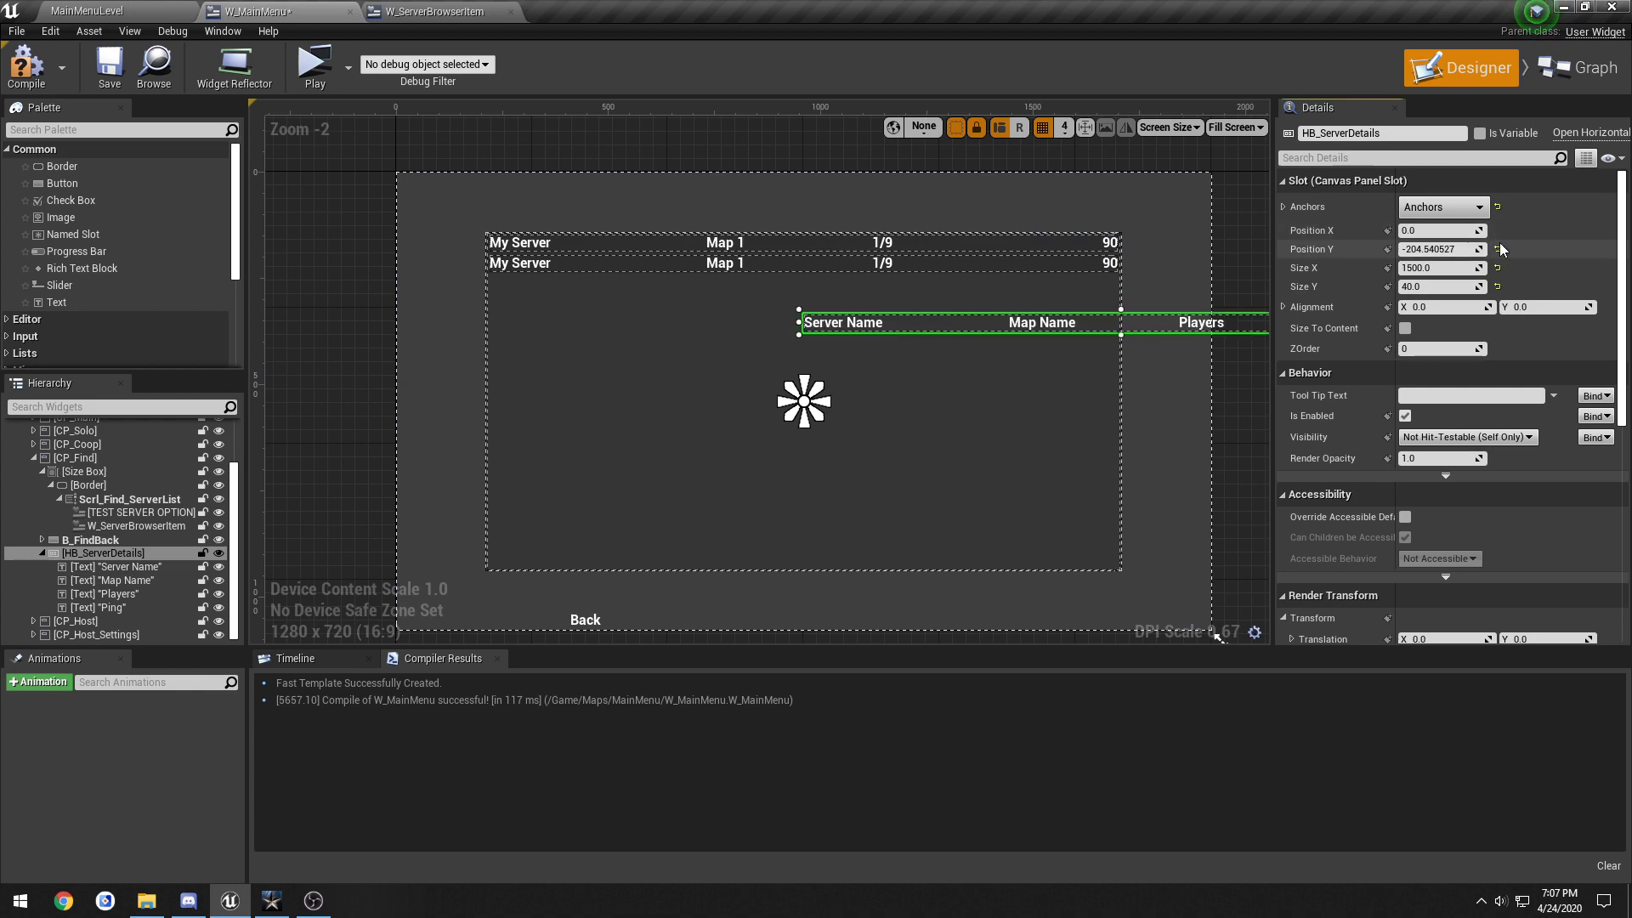
left_click(1497, 249)
left_click(1431, 307)
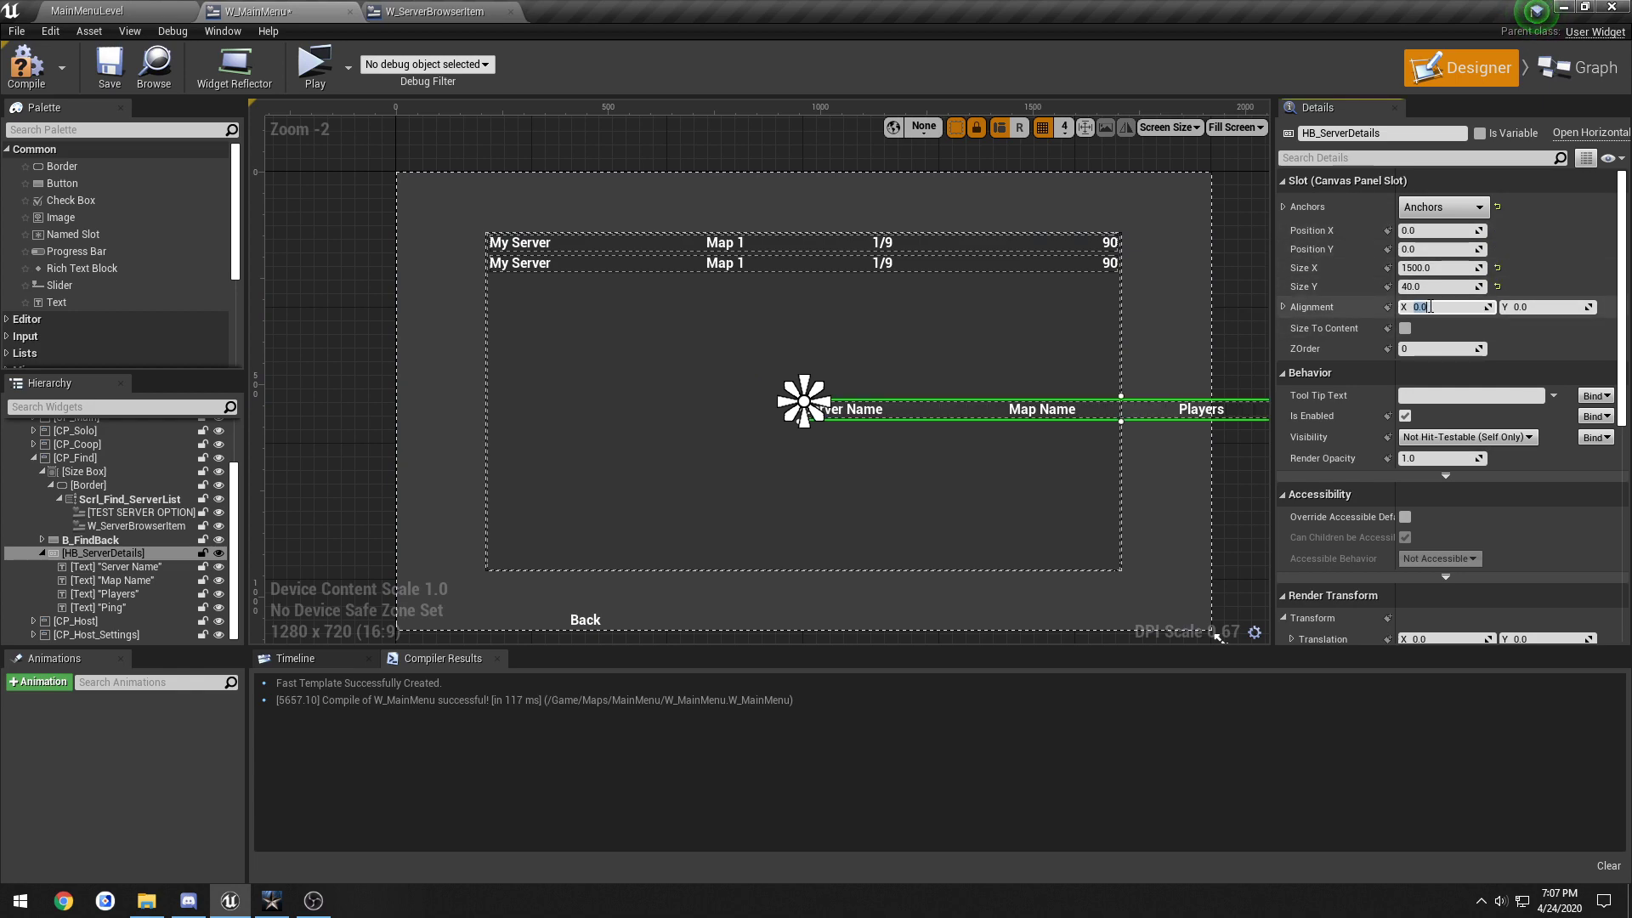
type("0.5")
key("Return")
left_click(1521, 310)
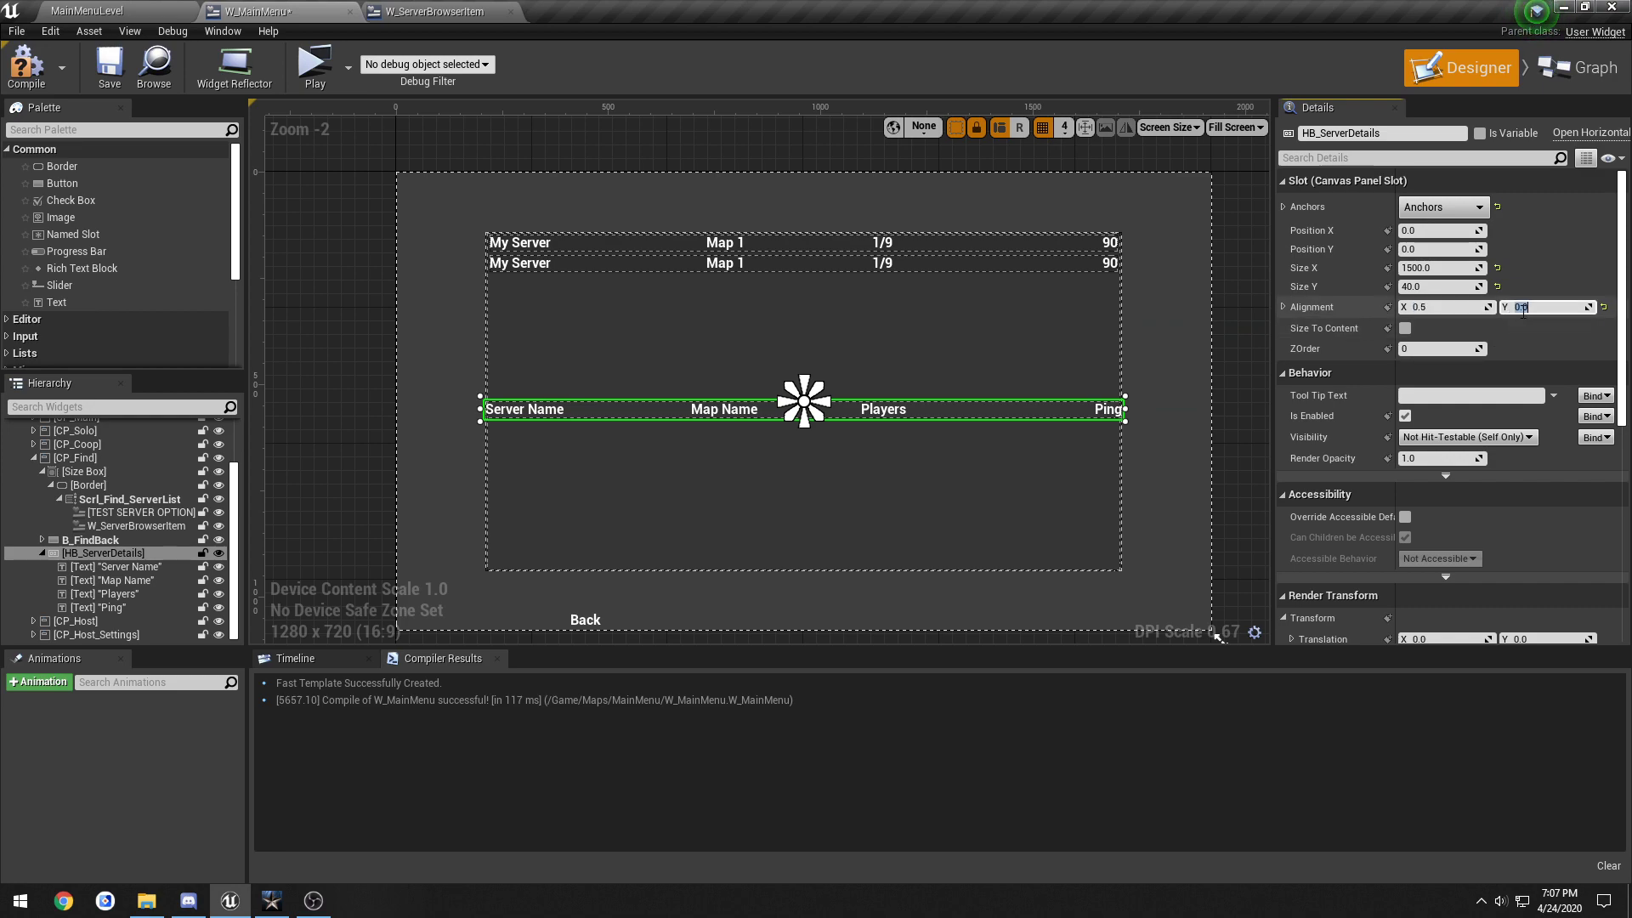
type("1")
key("Return")
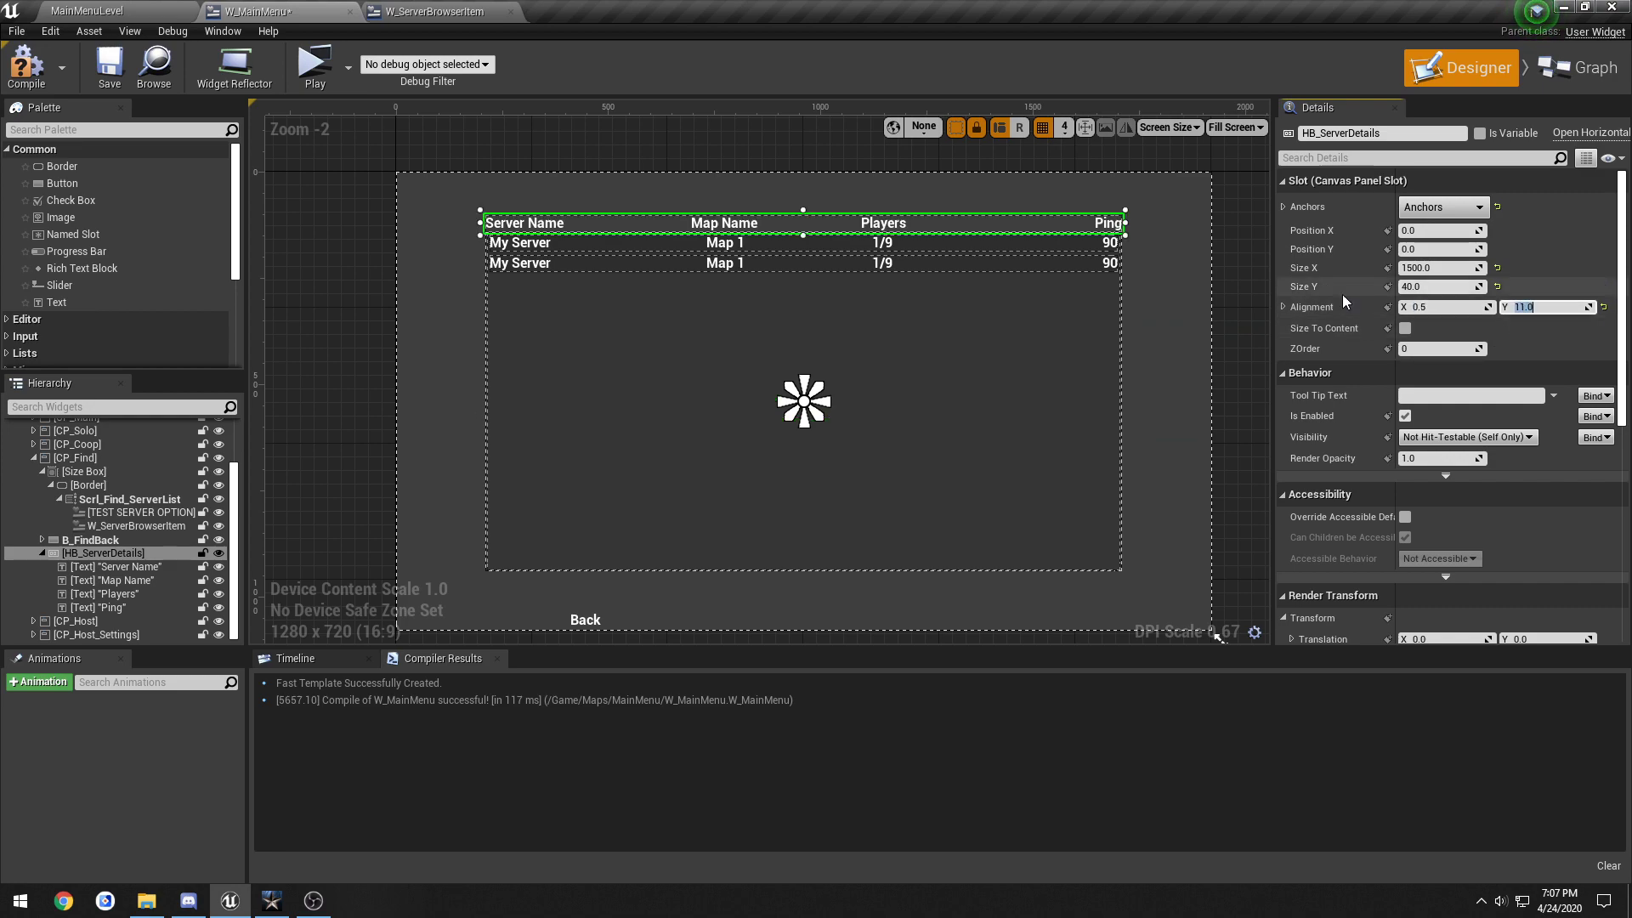
Step: Change the header row's vertical alignment to 11.2, then compile and save W_MainMenu
left_click(1224, 213)
left_click(146, 527)
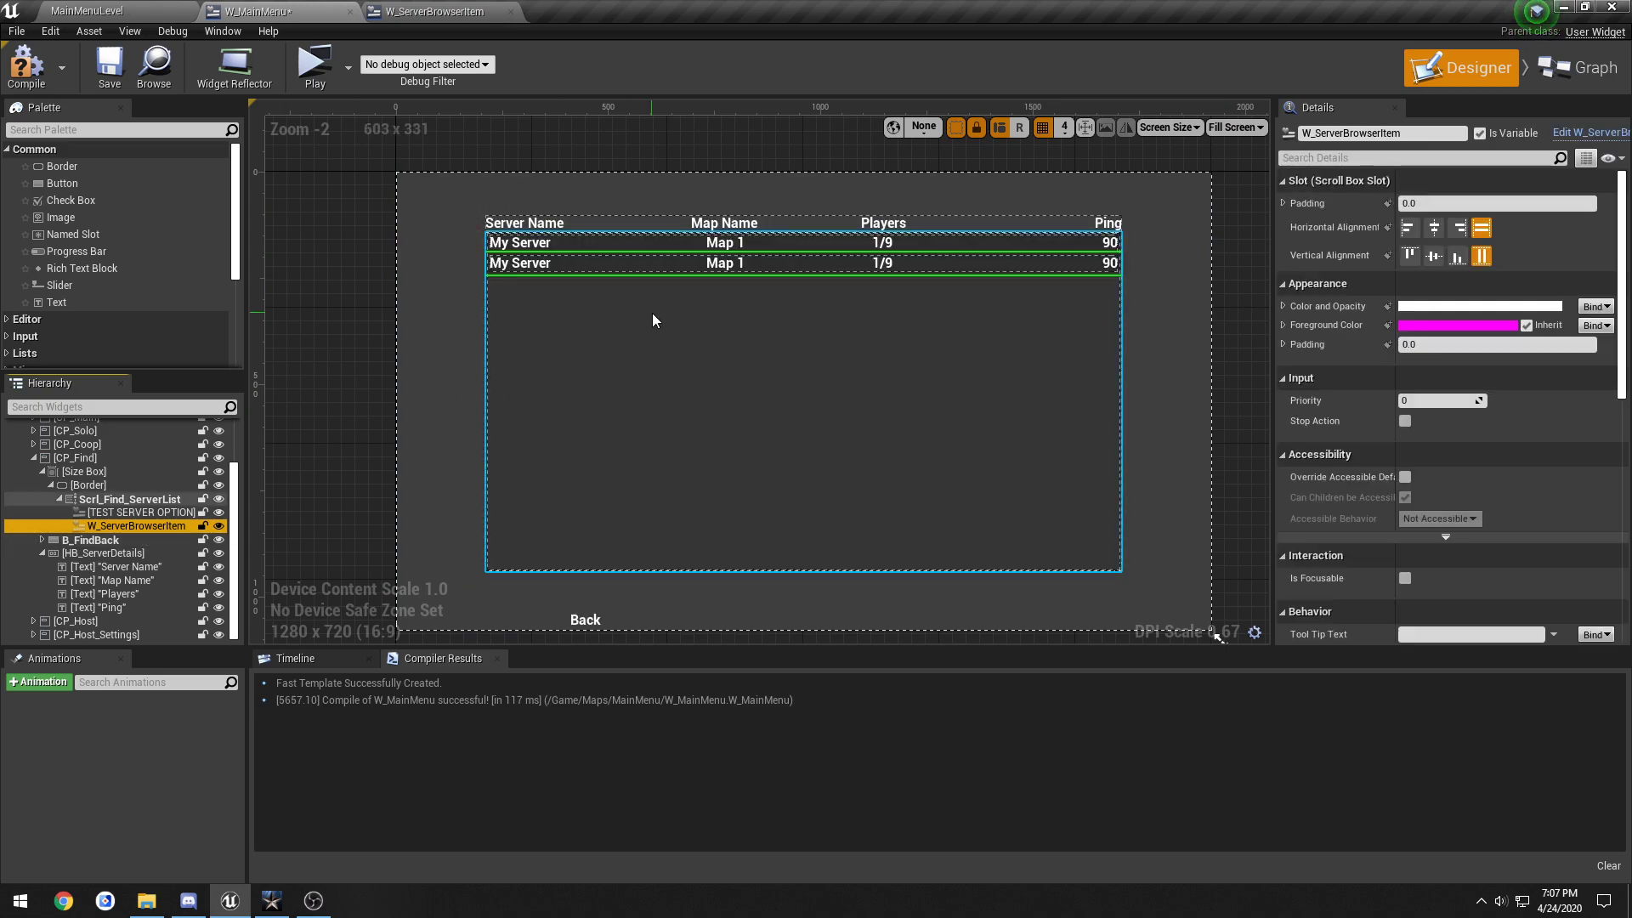
scroll(651, 313, "up", 3)
left_click(911, 189)
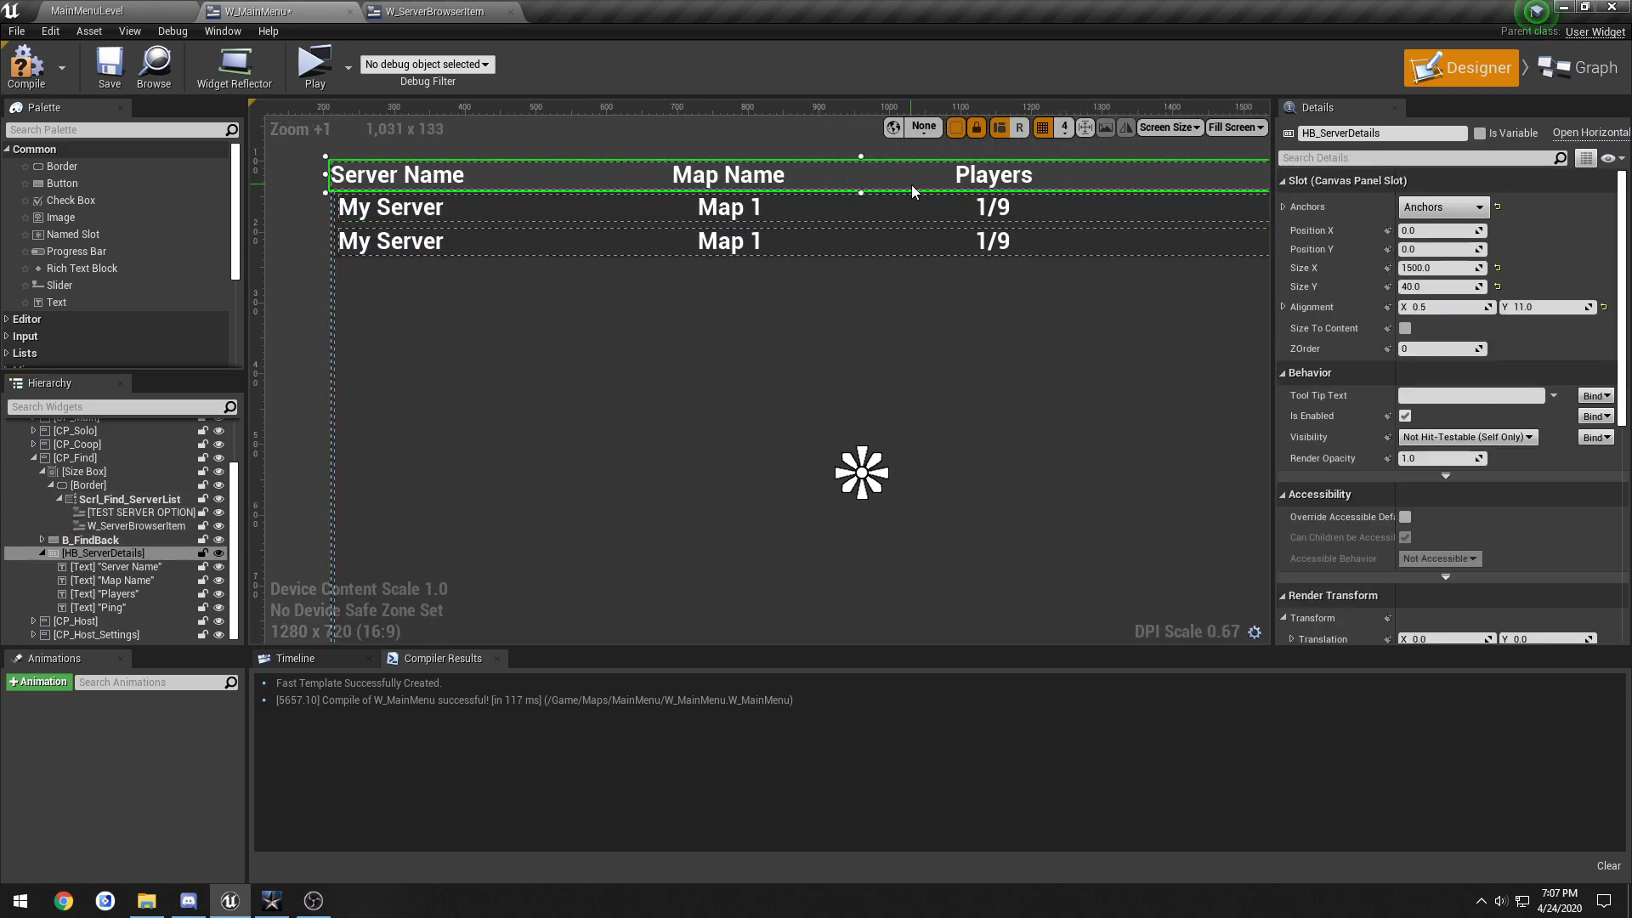
left_click(1530, 307)
key("Return")
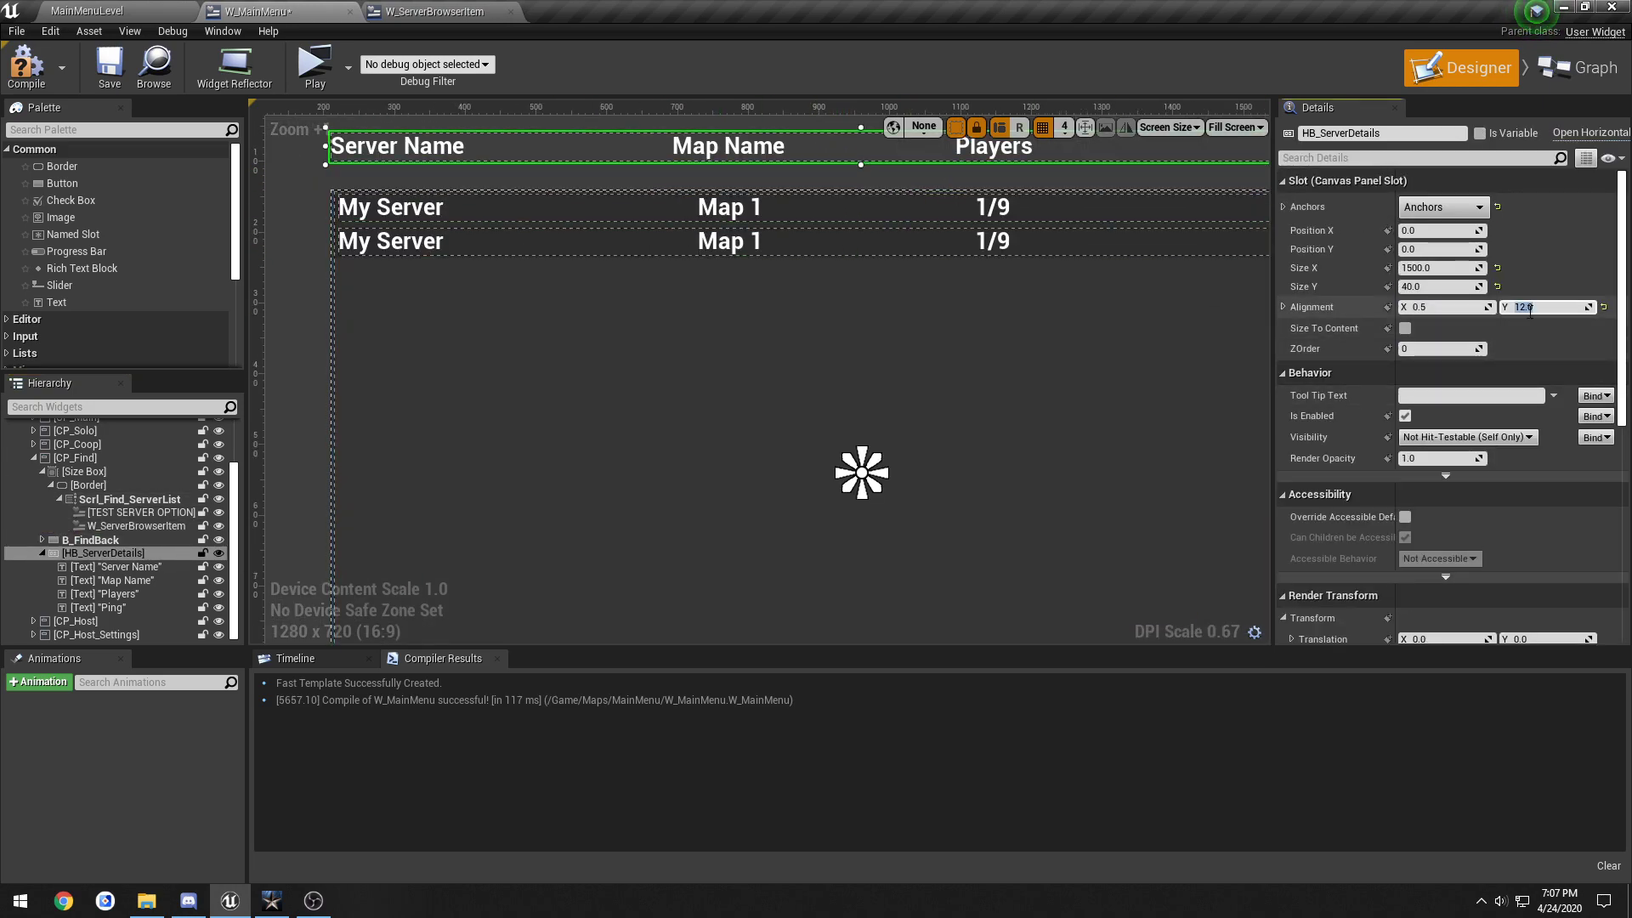
type("11.2")
key("Return")
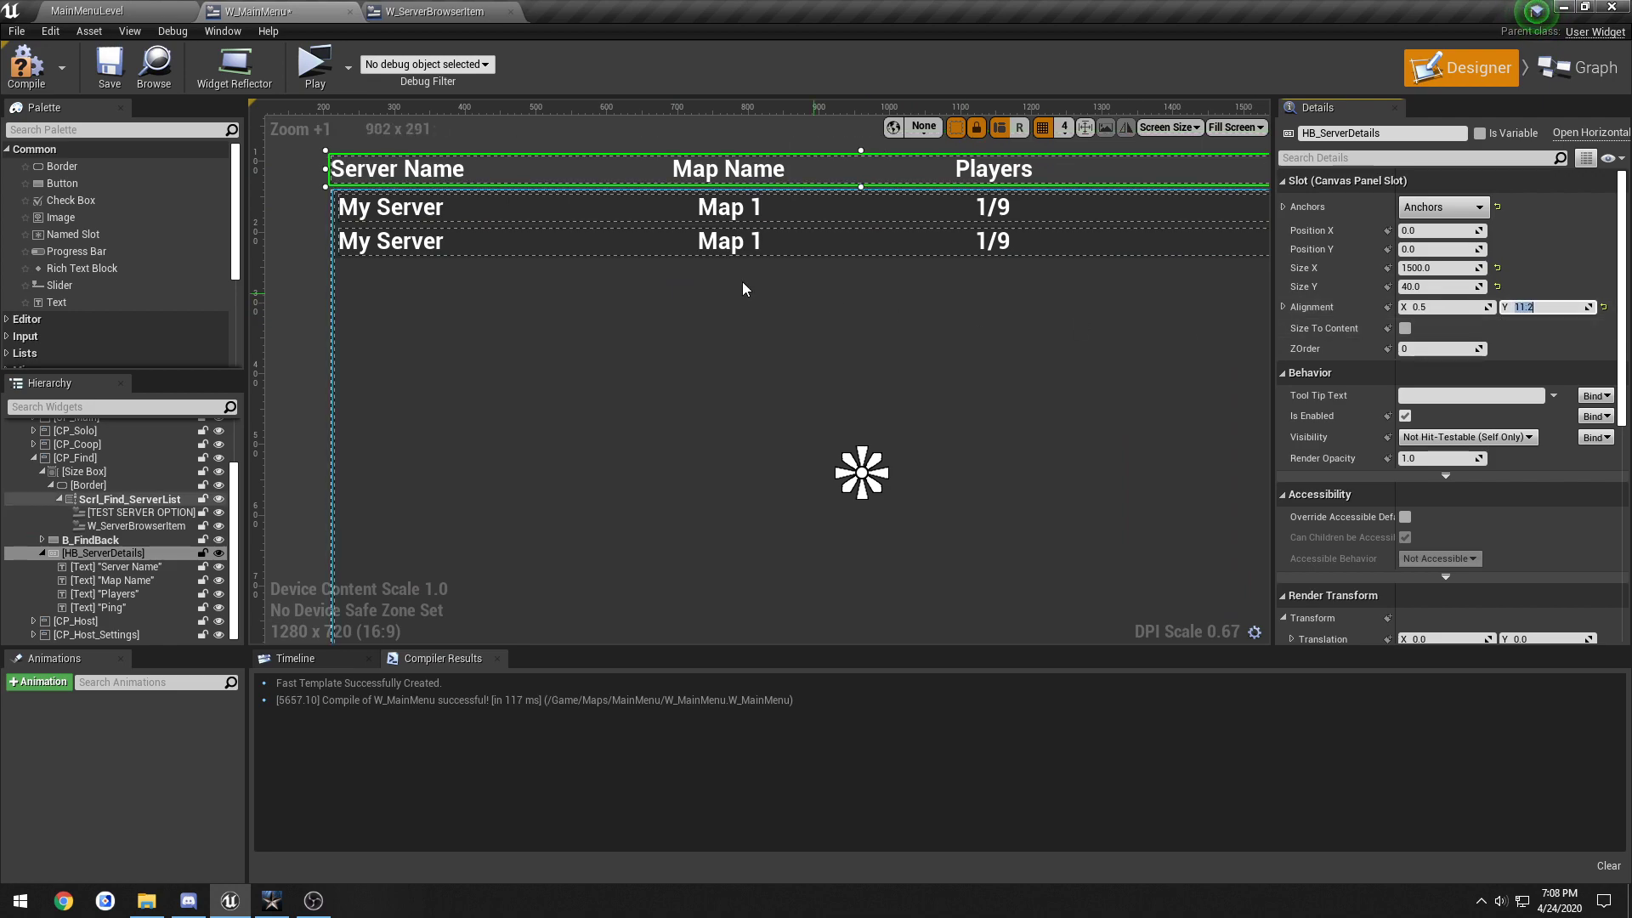
left_click(26, 66)
left_click(109, 68)
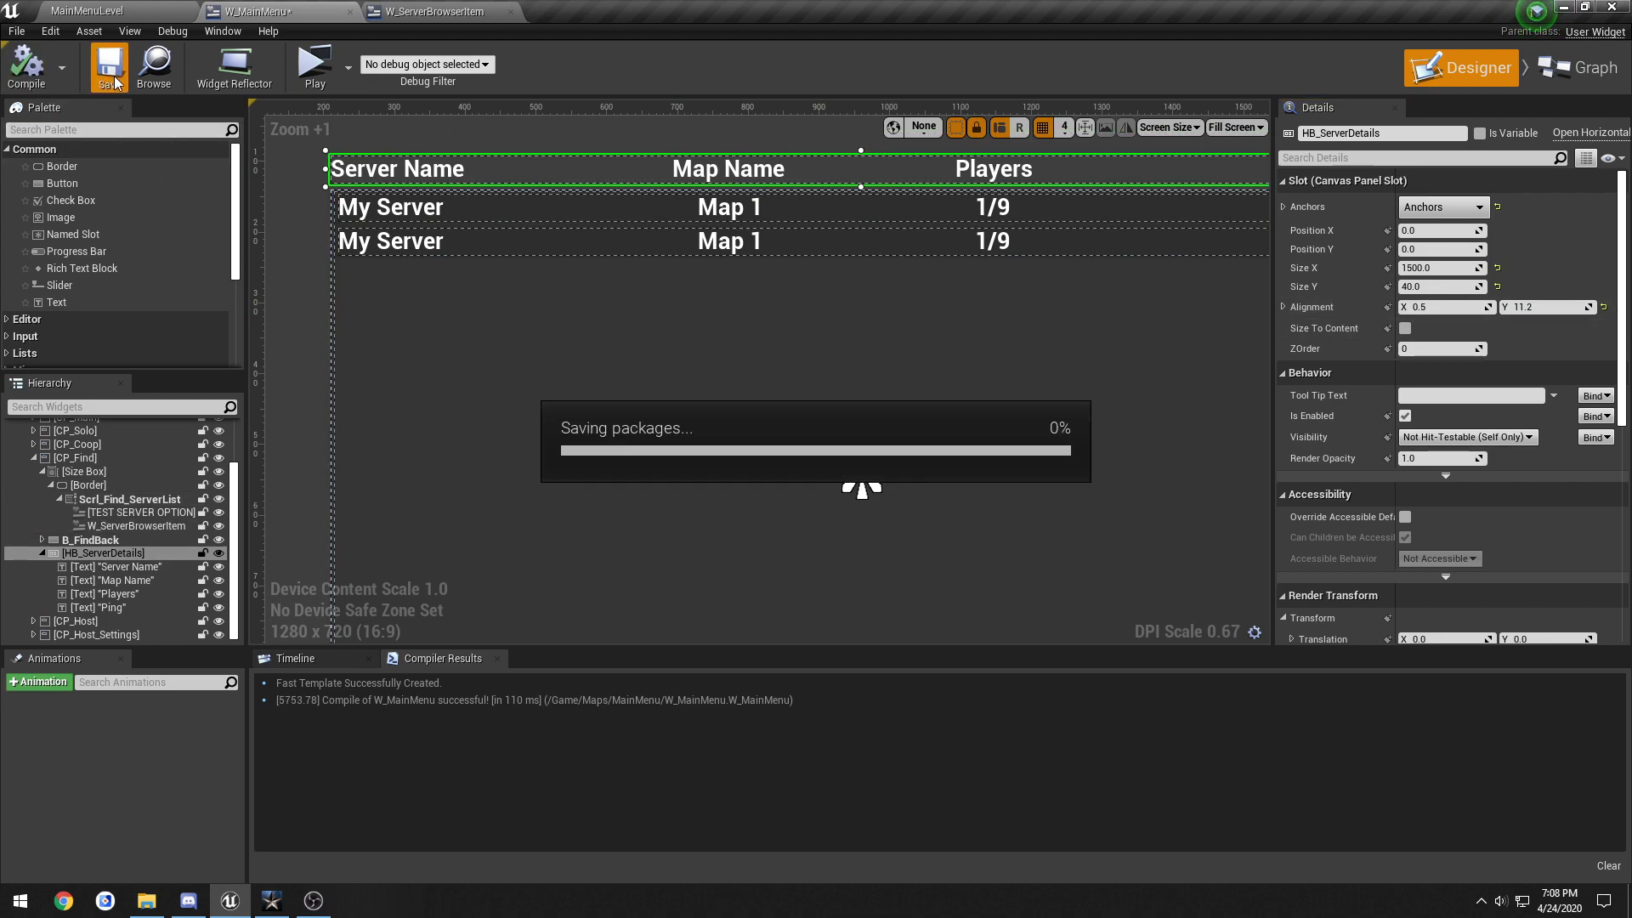
Step: Wrap HB_ServerDetails with a Border
right_click(103, 557)
mouse_move(143, 693)
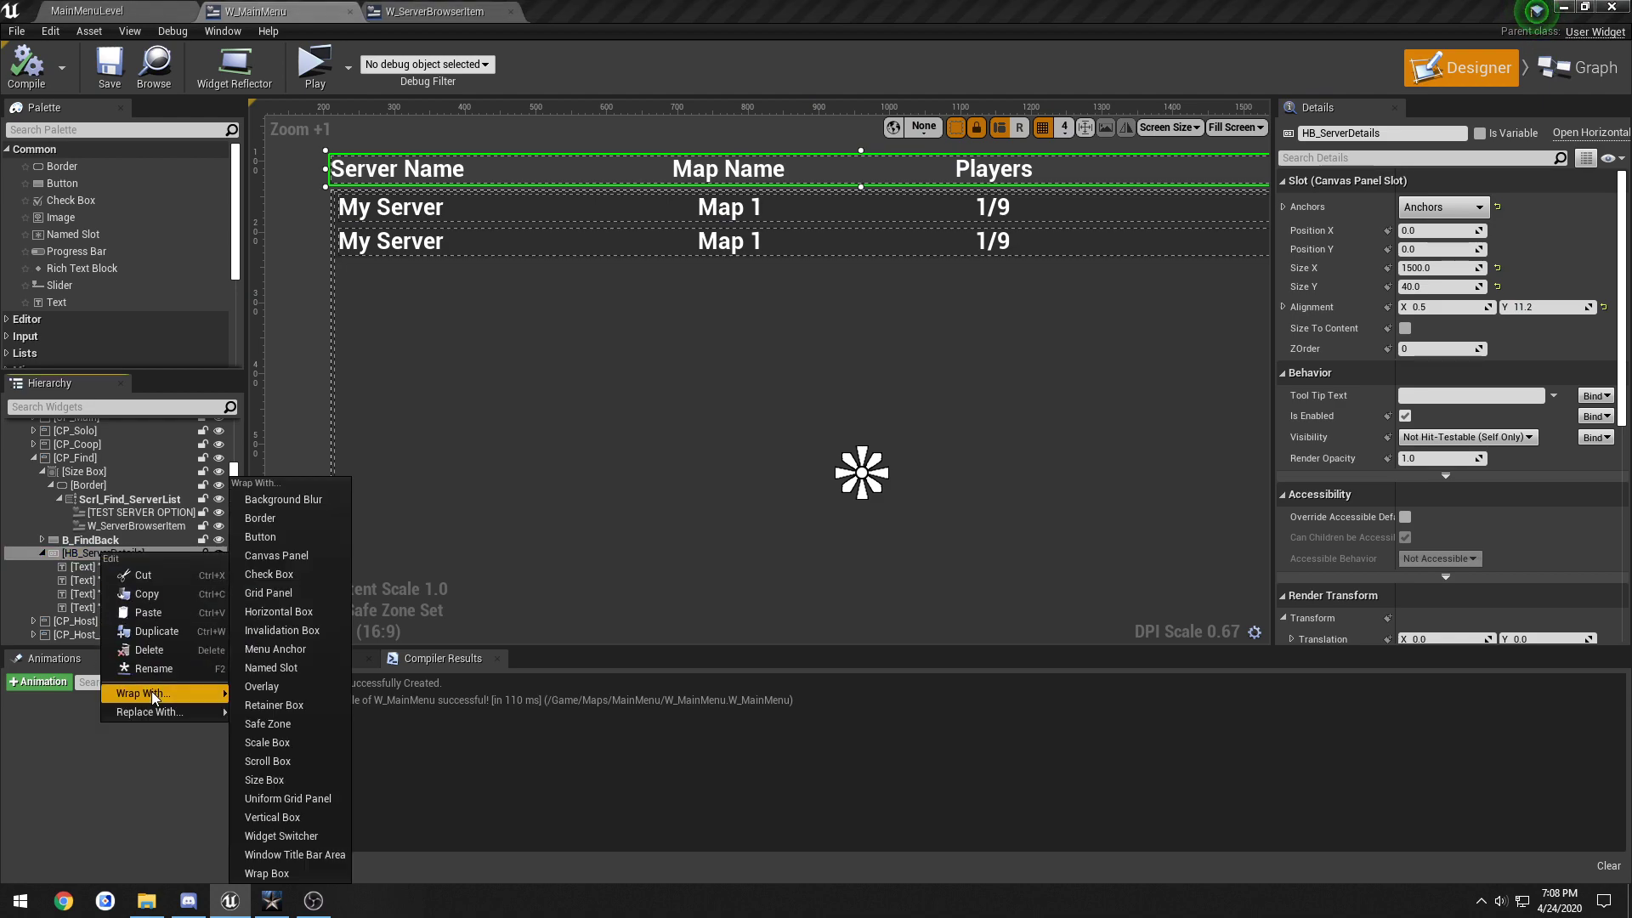
left_click(252, 517)
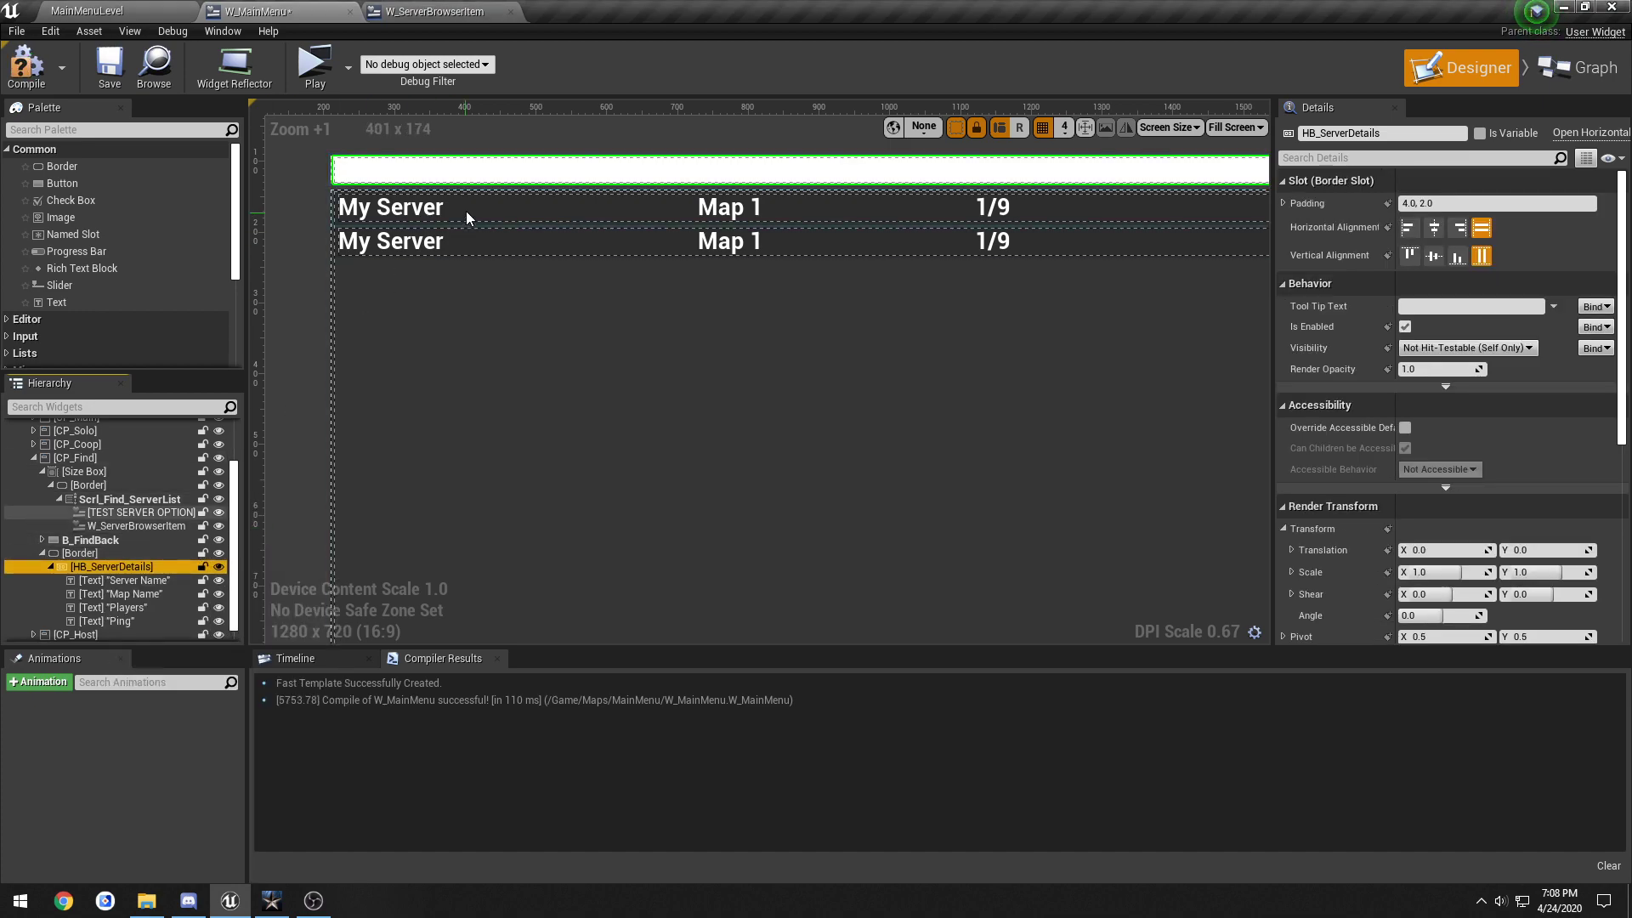
Step: Set the new Border's Brush Color to R 0, G 0, B 0, alpha 0.15
left_click(85, 553)
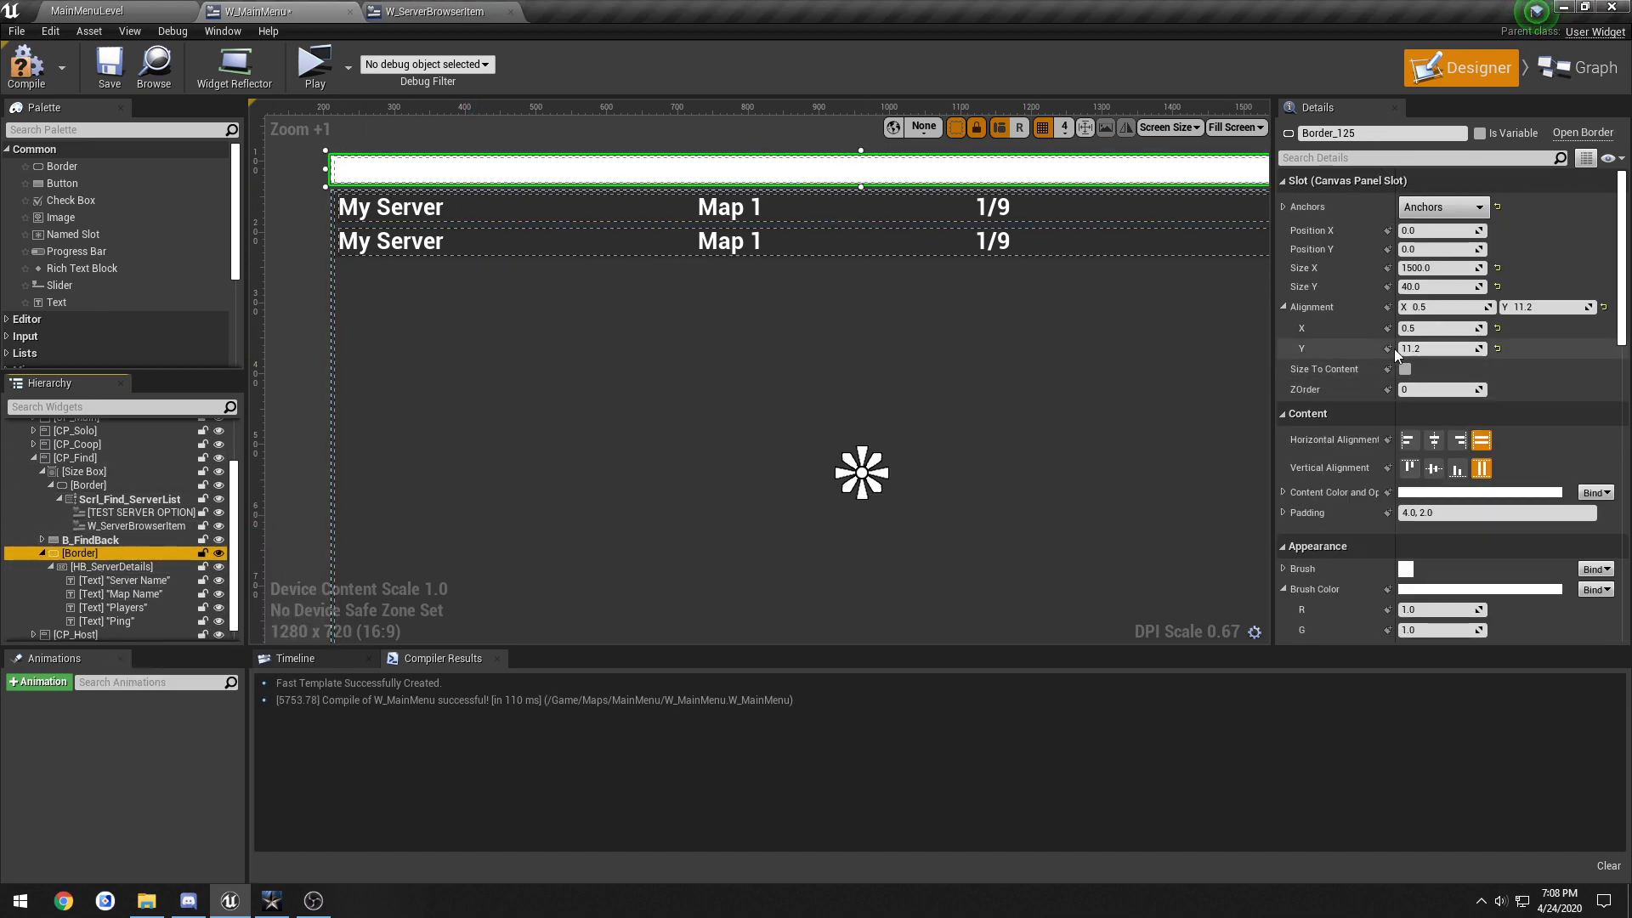
scroll(1336, 497, "down", 3)
left_click(1432, 501)
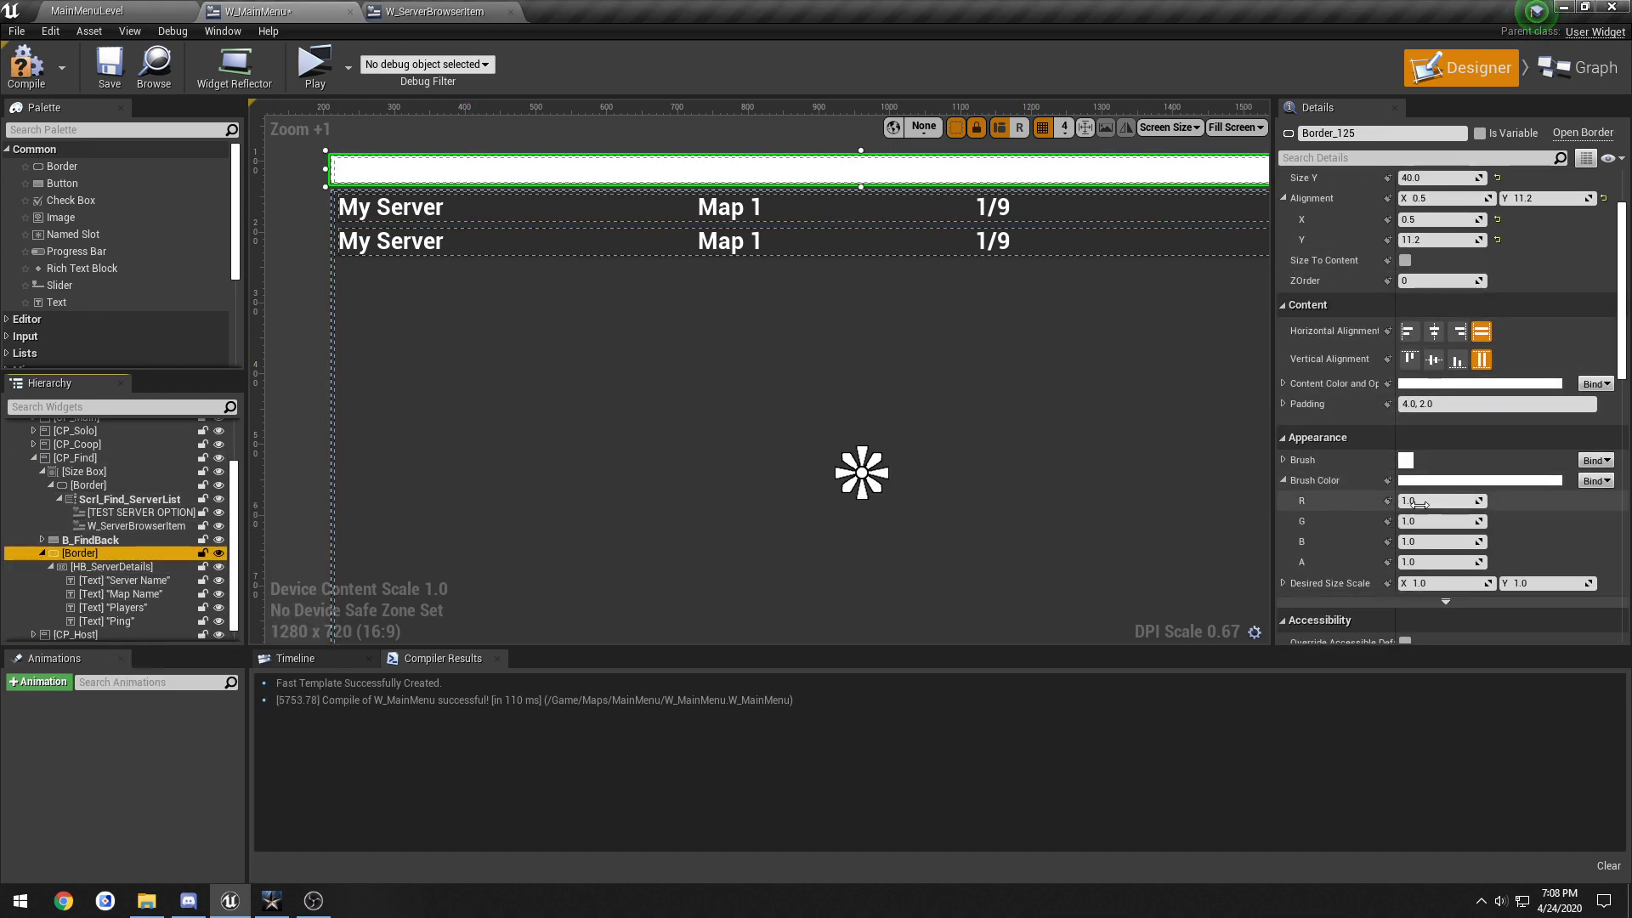
type("0")
key("Tab")
type("0")
key("Tab")
type("0")
key("Tab")
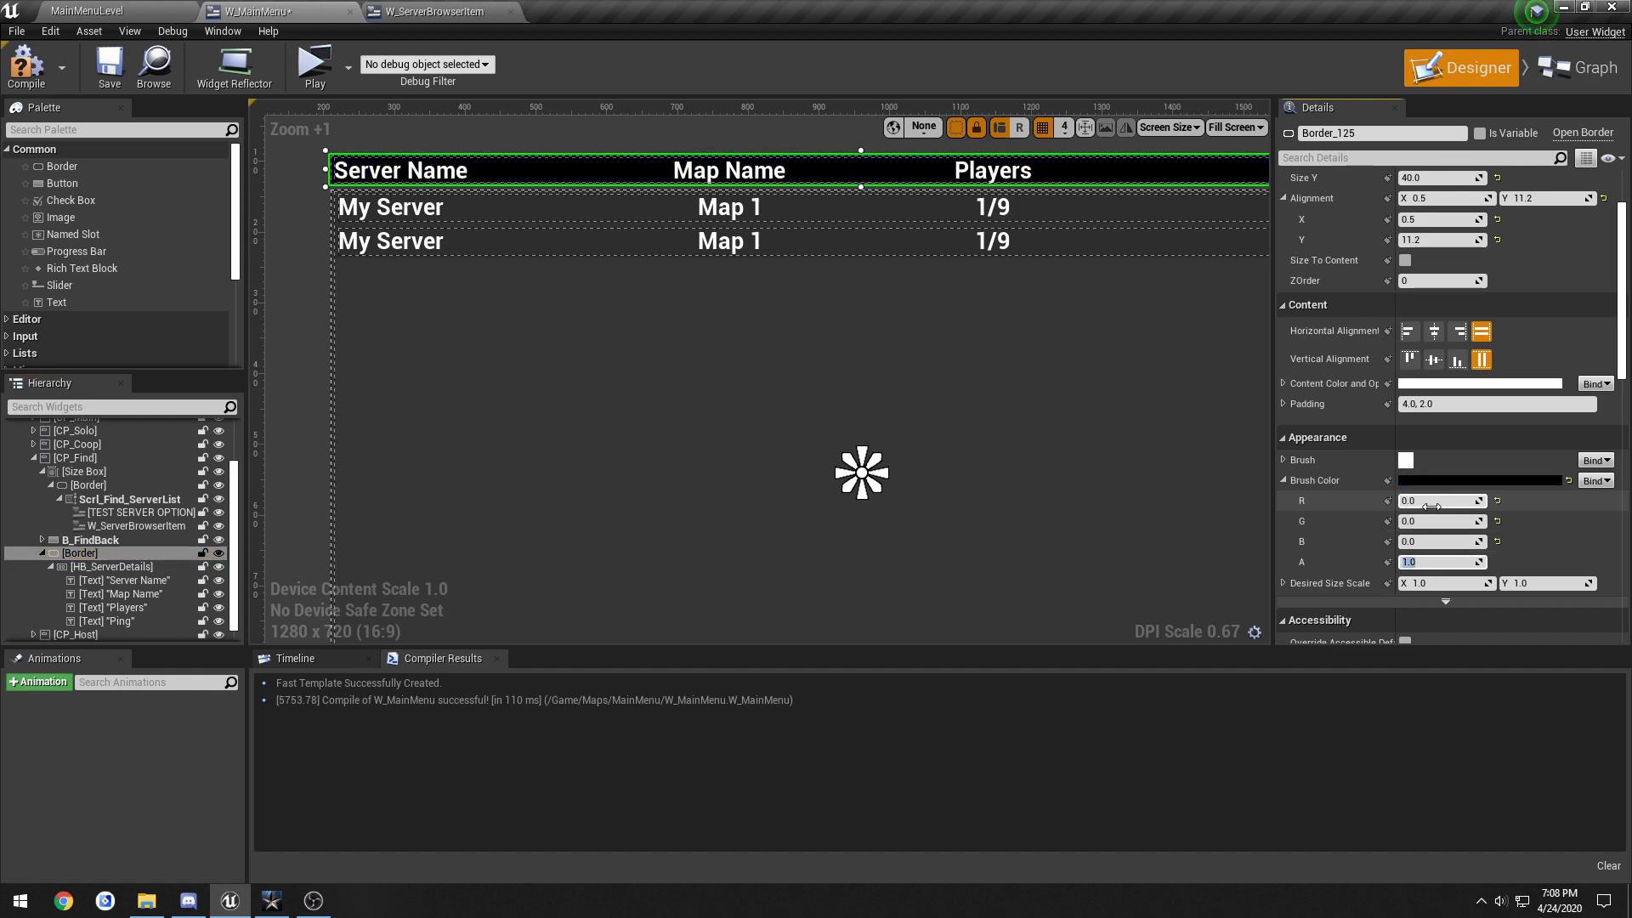
type("0.15")
key("Return")
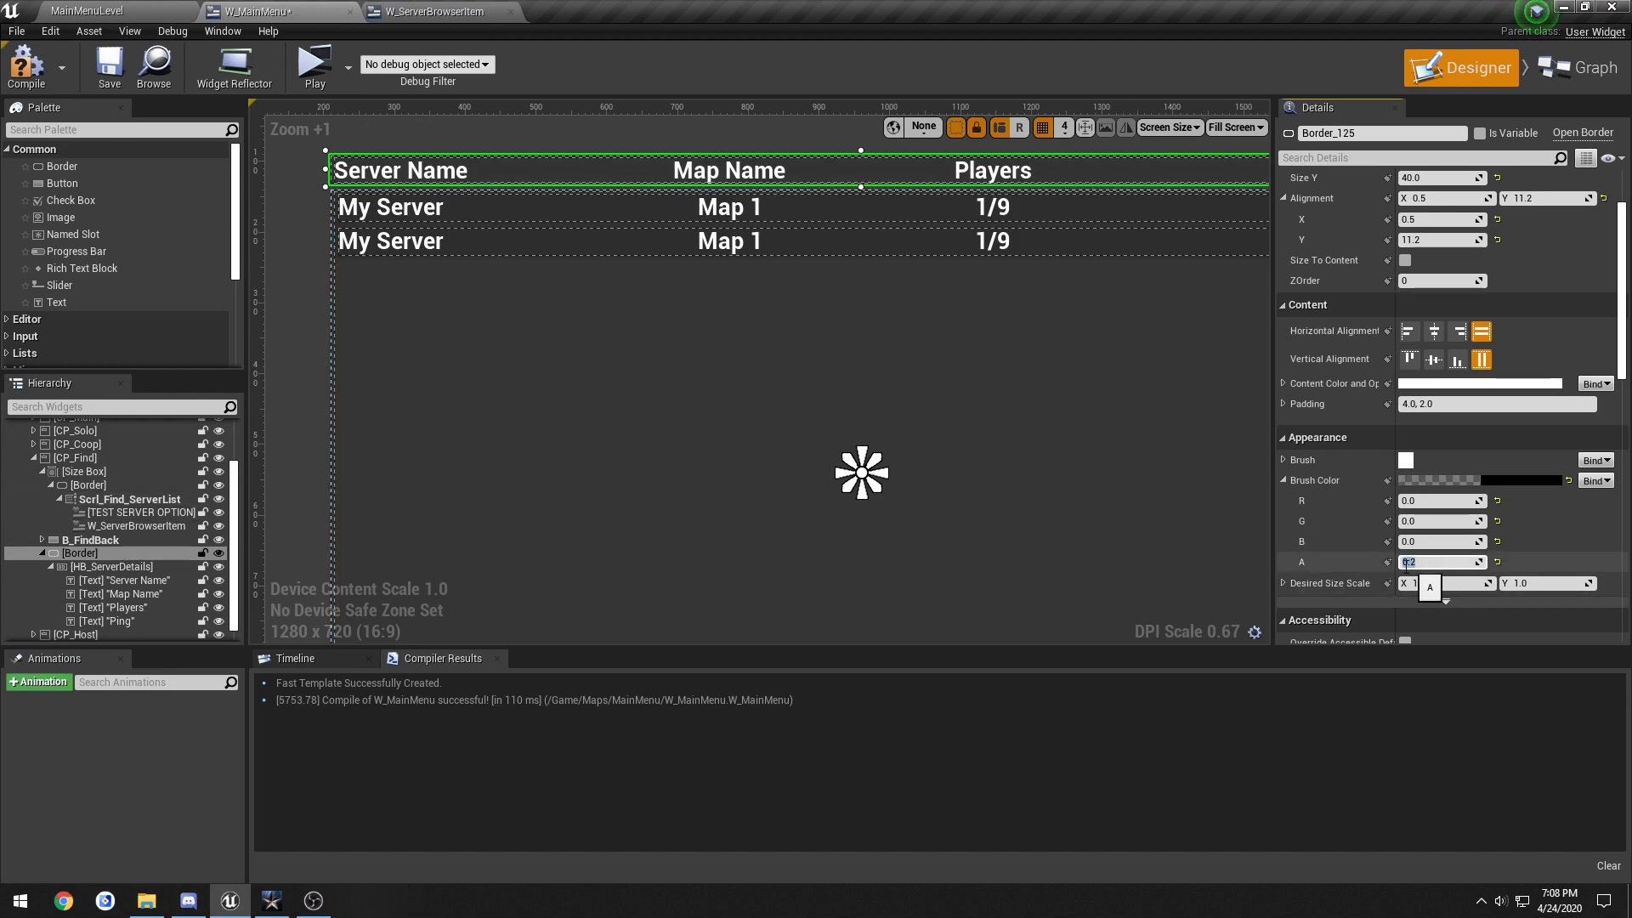
Step: Compile, play-test the Cooperative > Find Game server list, then return to the main menu
left_click(25, 64)
left_click(315, 68)
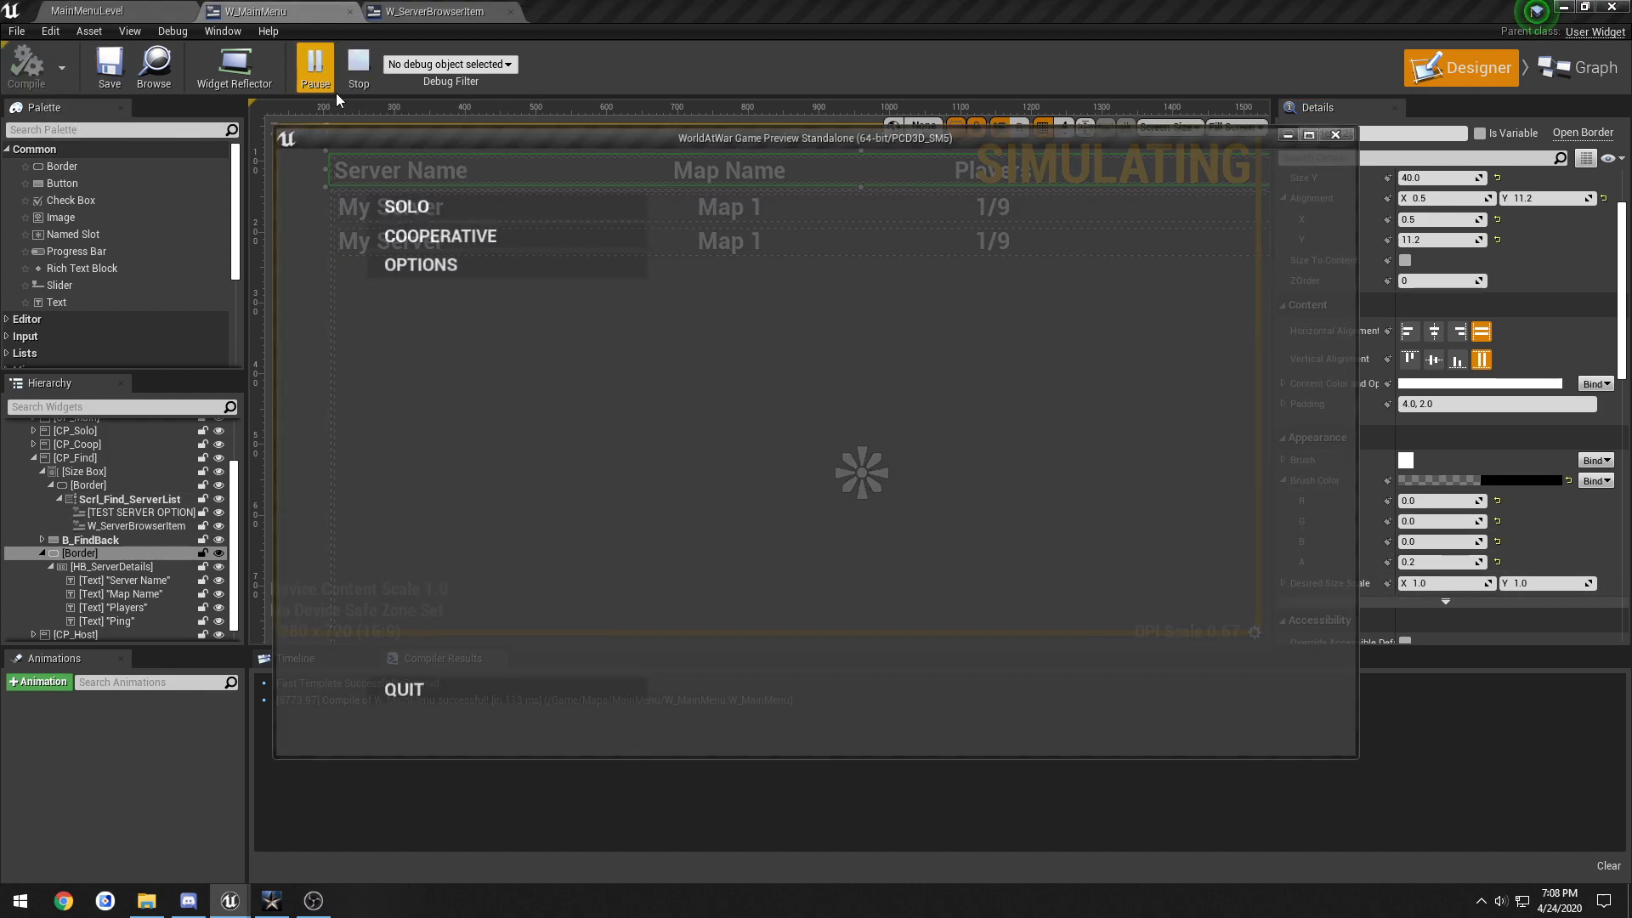
left_click(492, 236)
left_click(483, 217)
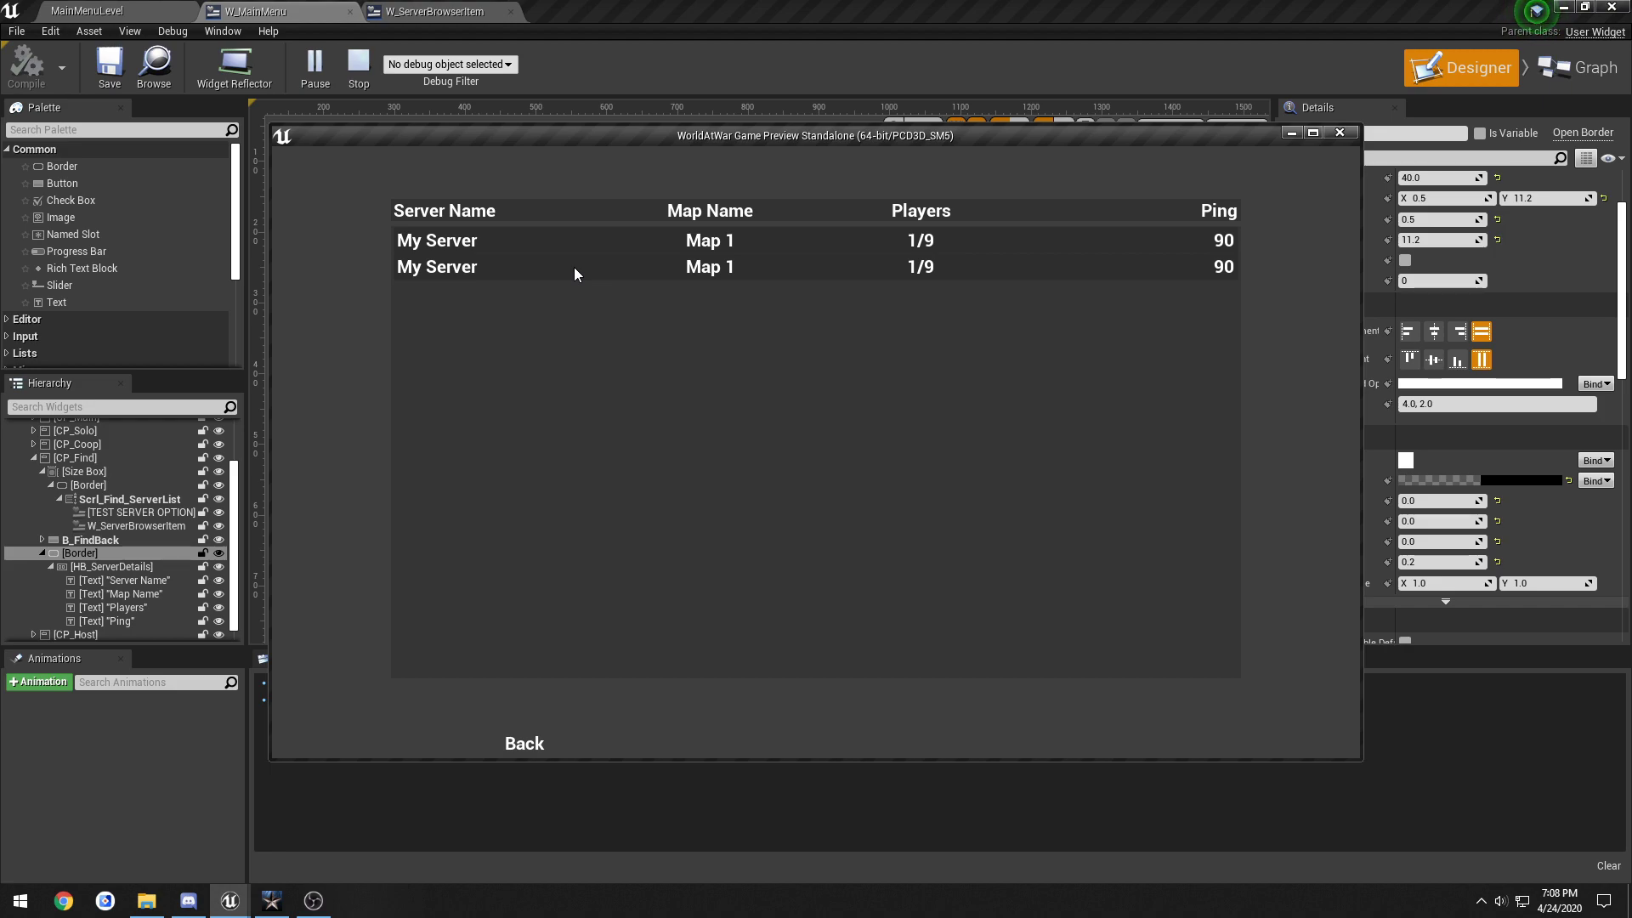
left_click(534, 745)
left_click(528, 736)
Step: Quit the game preview and select the Border around the header row
left_click(492, 695)
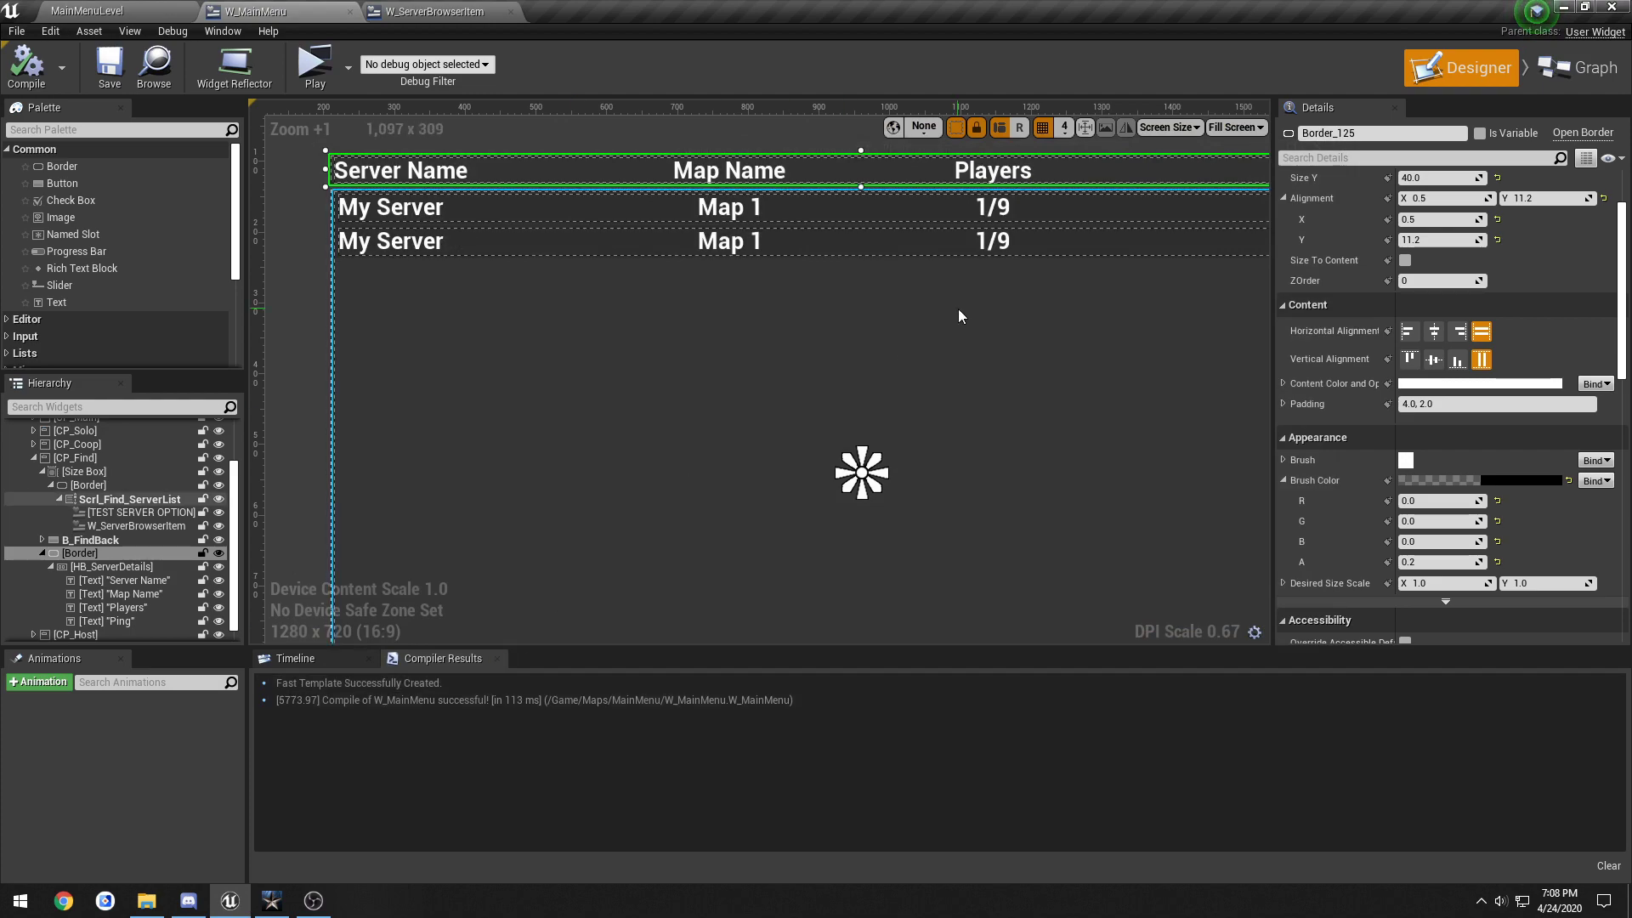
scroll(960, 316, "down", 3)
left_click(823, 179)
scroll(780, 168, "down", 1)
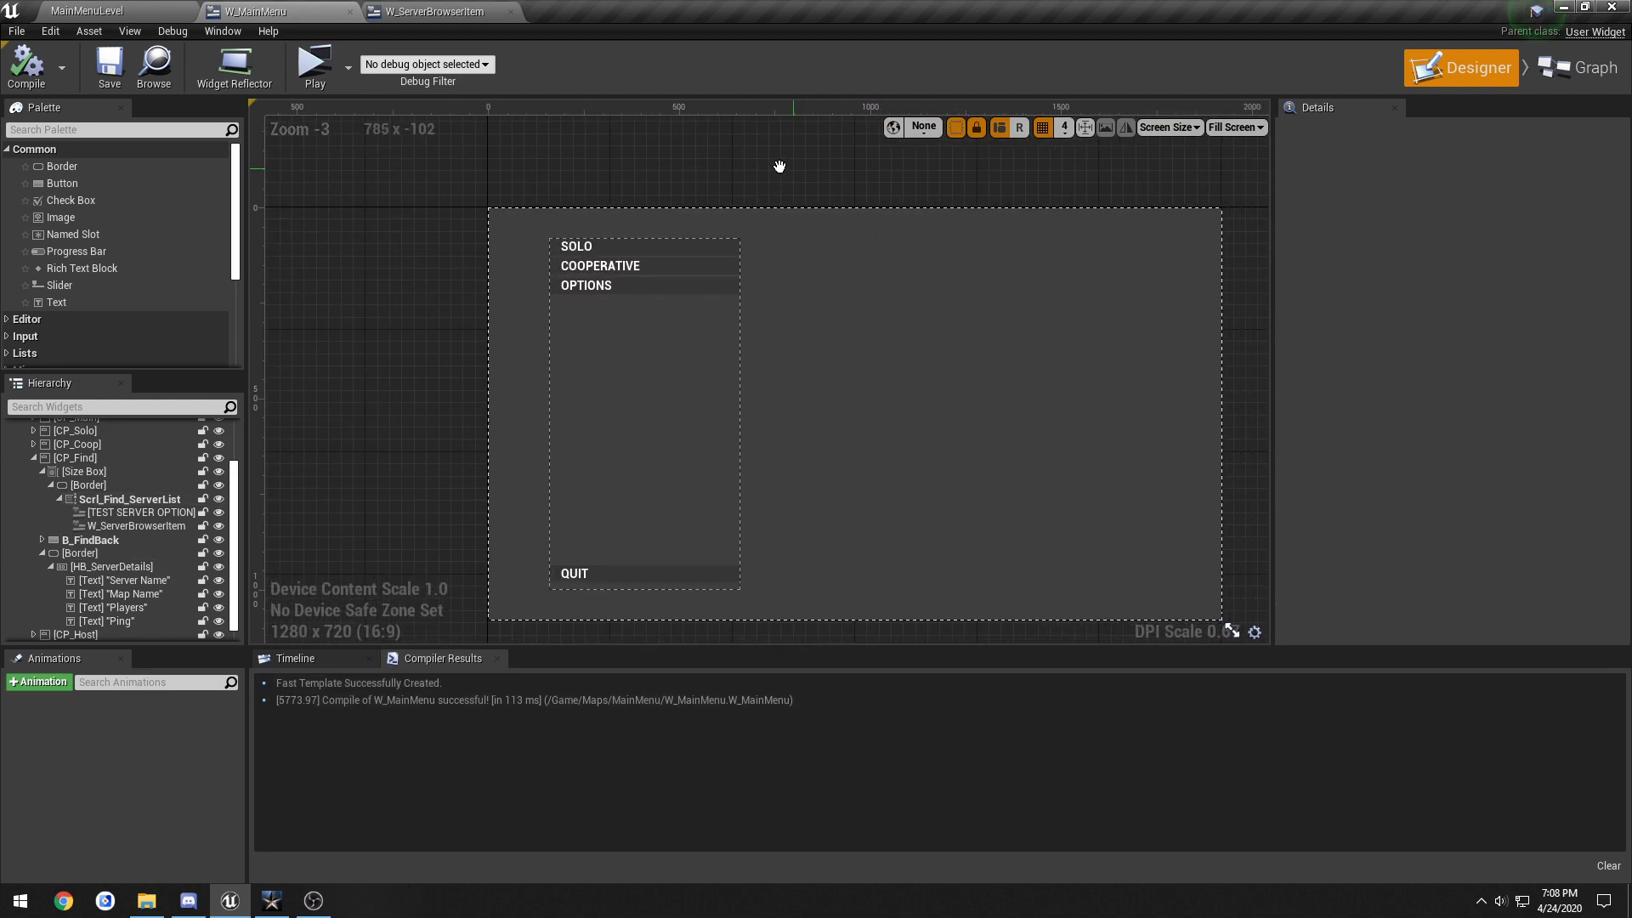
left_click(102, 551)
right_click_drag(991, 408, 930, 379)
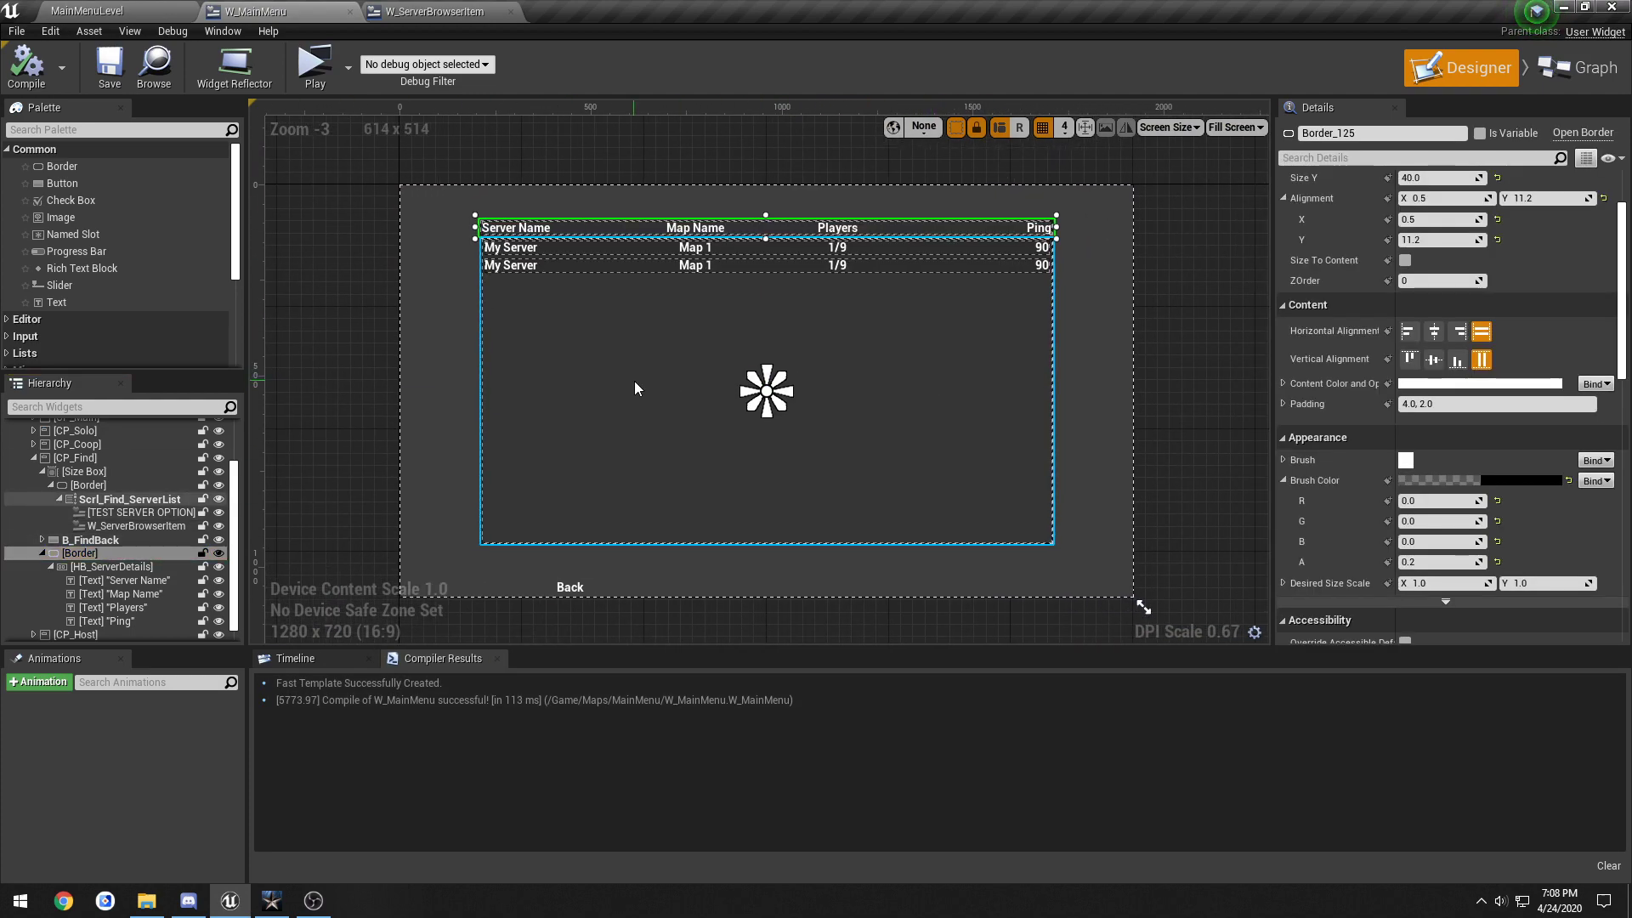
Step: Save all assets and select Scrl_Find_ServerList in the Hierarchy
left_click(16, 30)
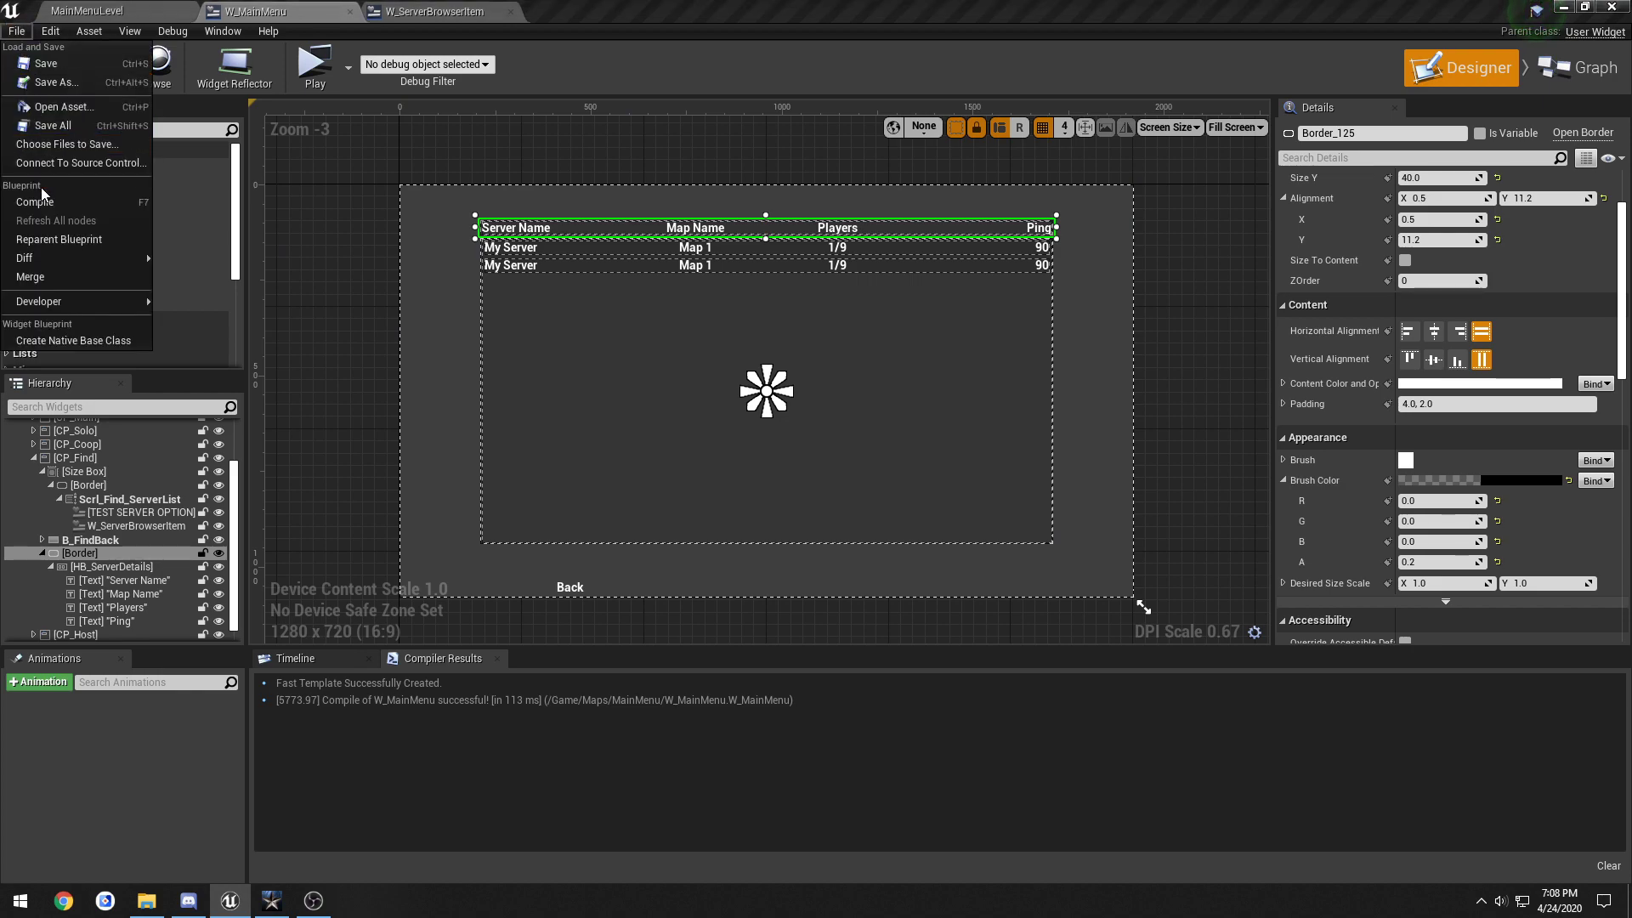
left_click(59, 127)
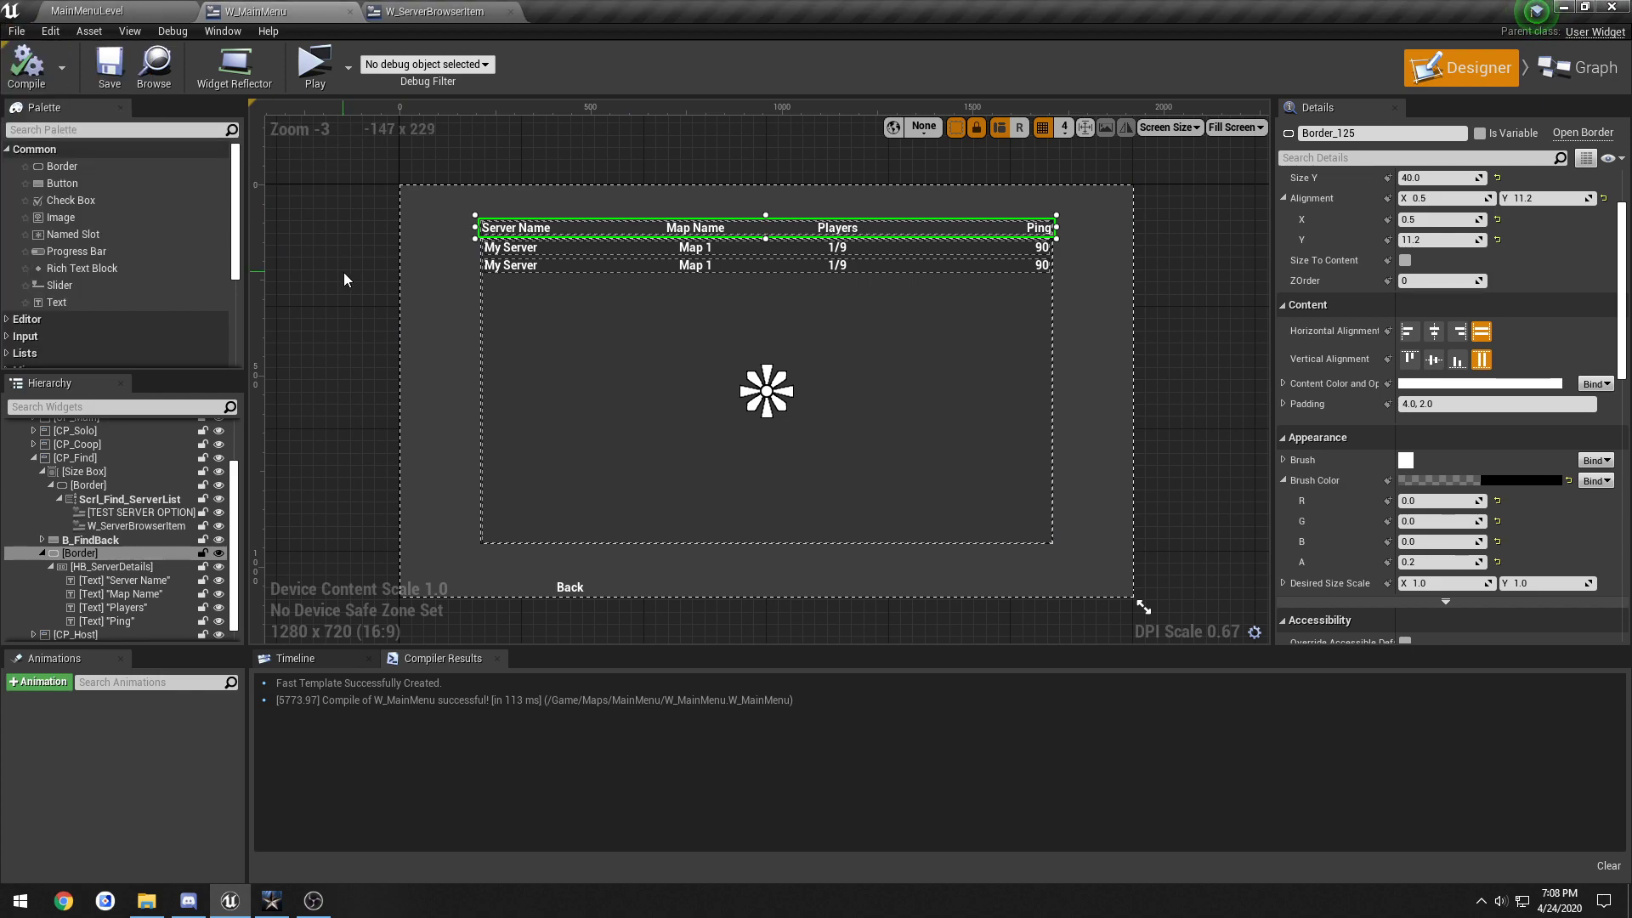
left_click(335, 268)
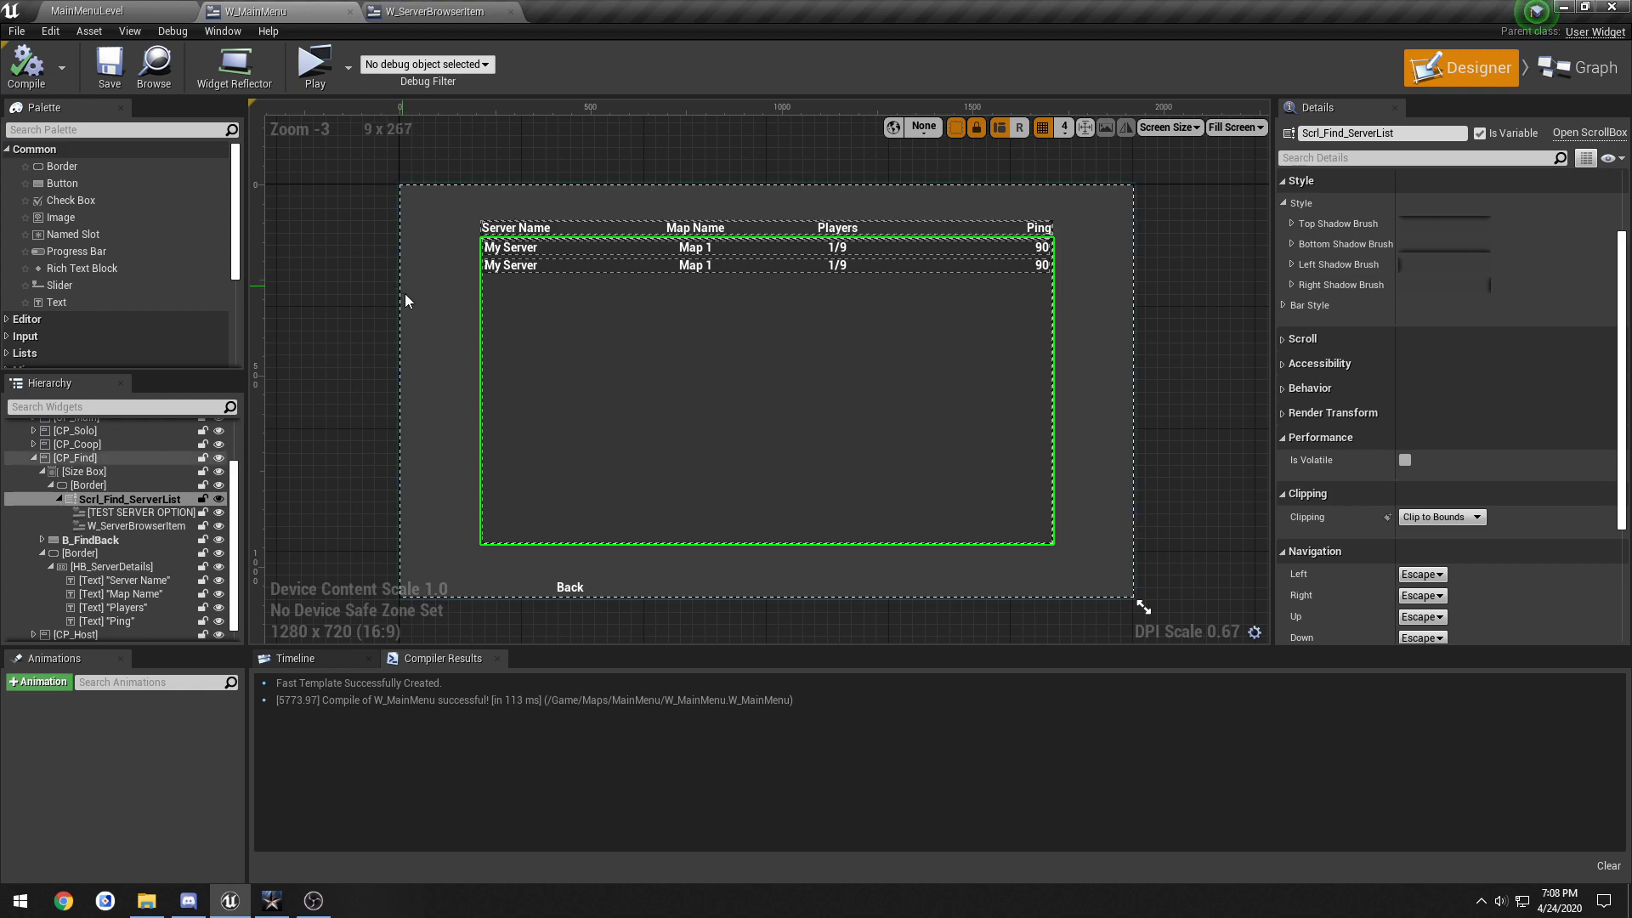